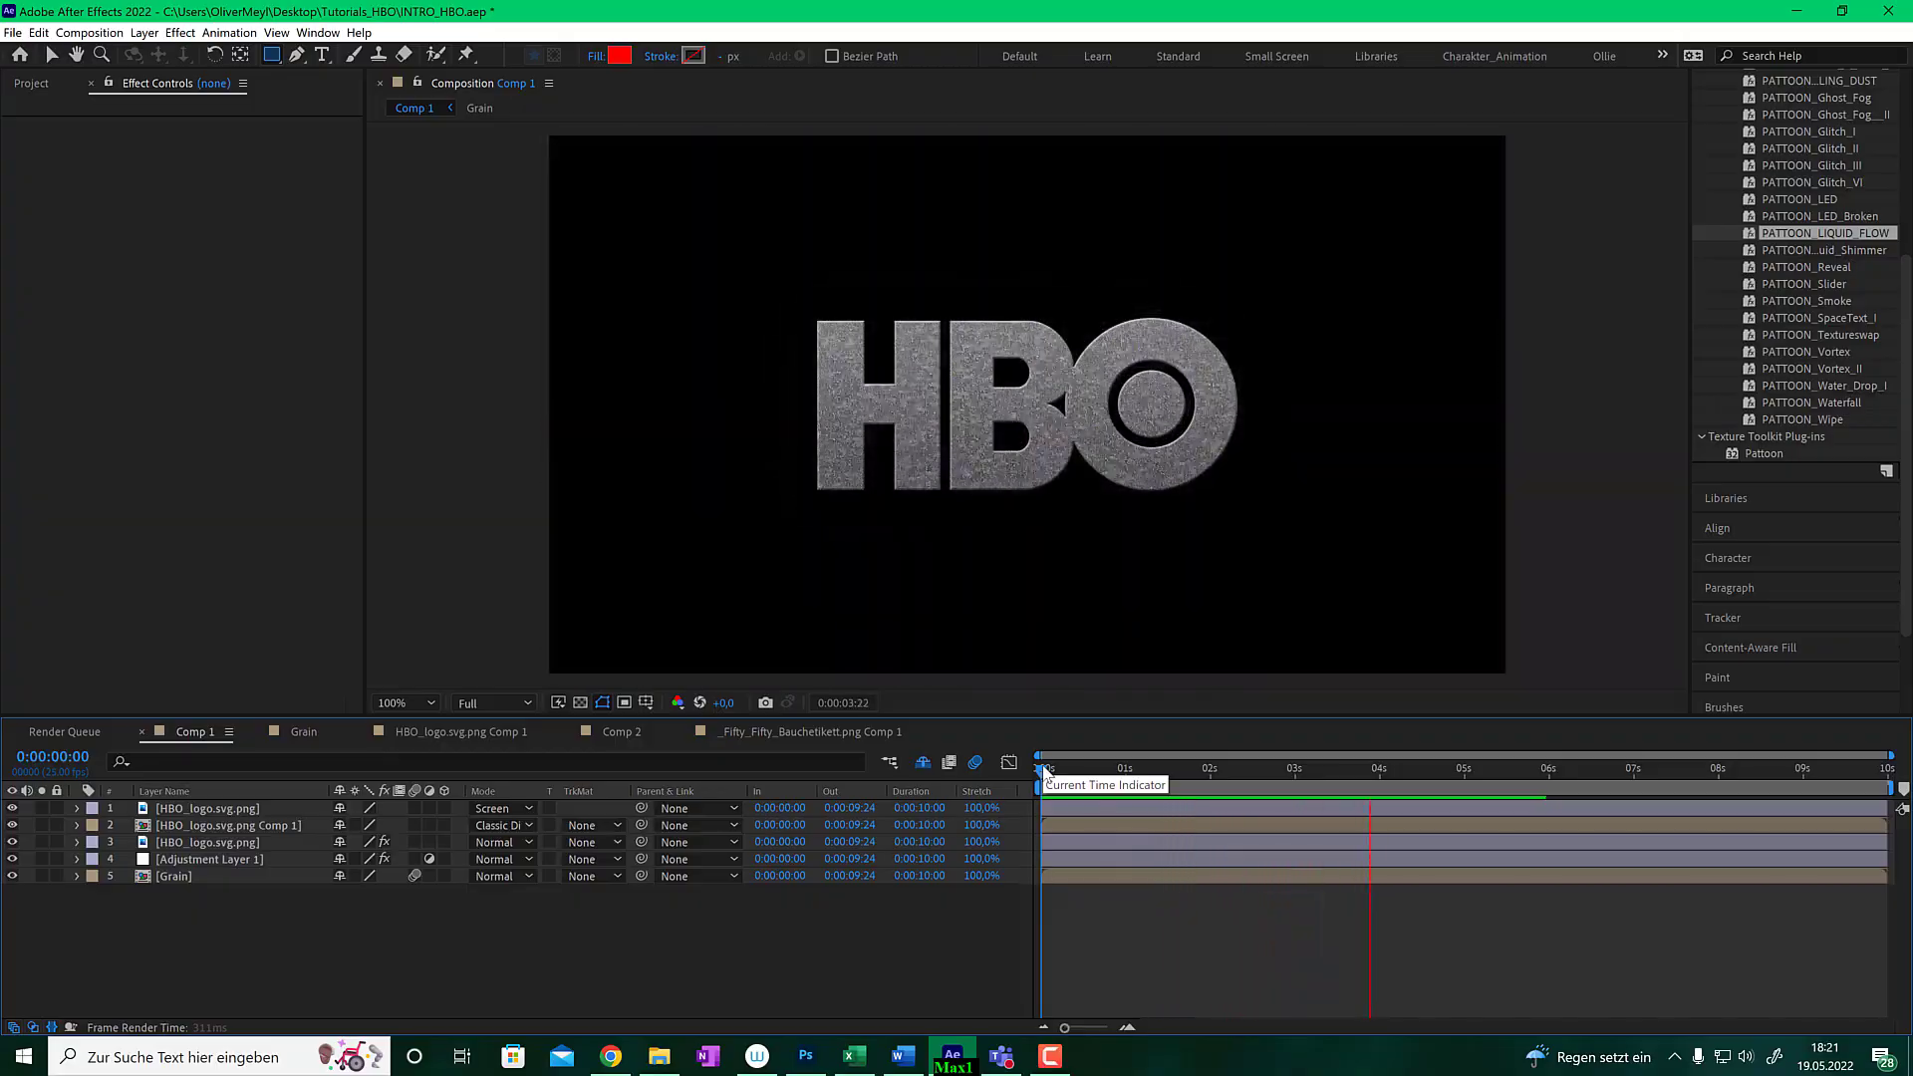
- Play and scrub through Comp 1 to review the finished HBO logo intro
key(space)
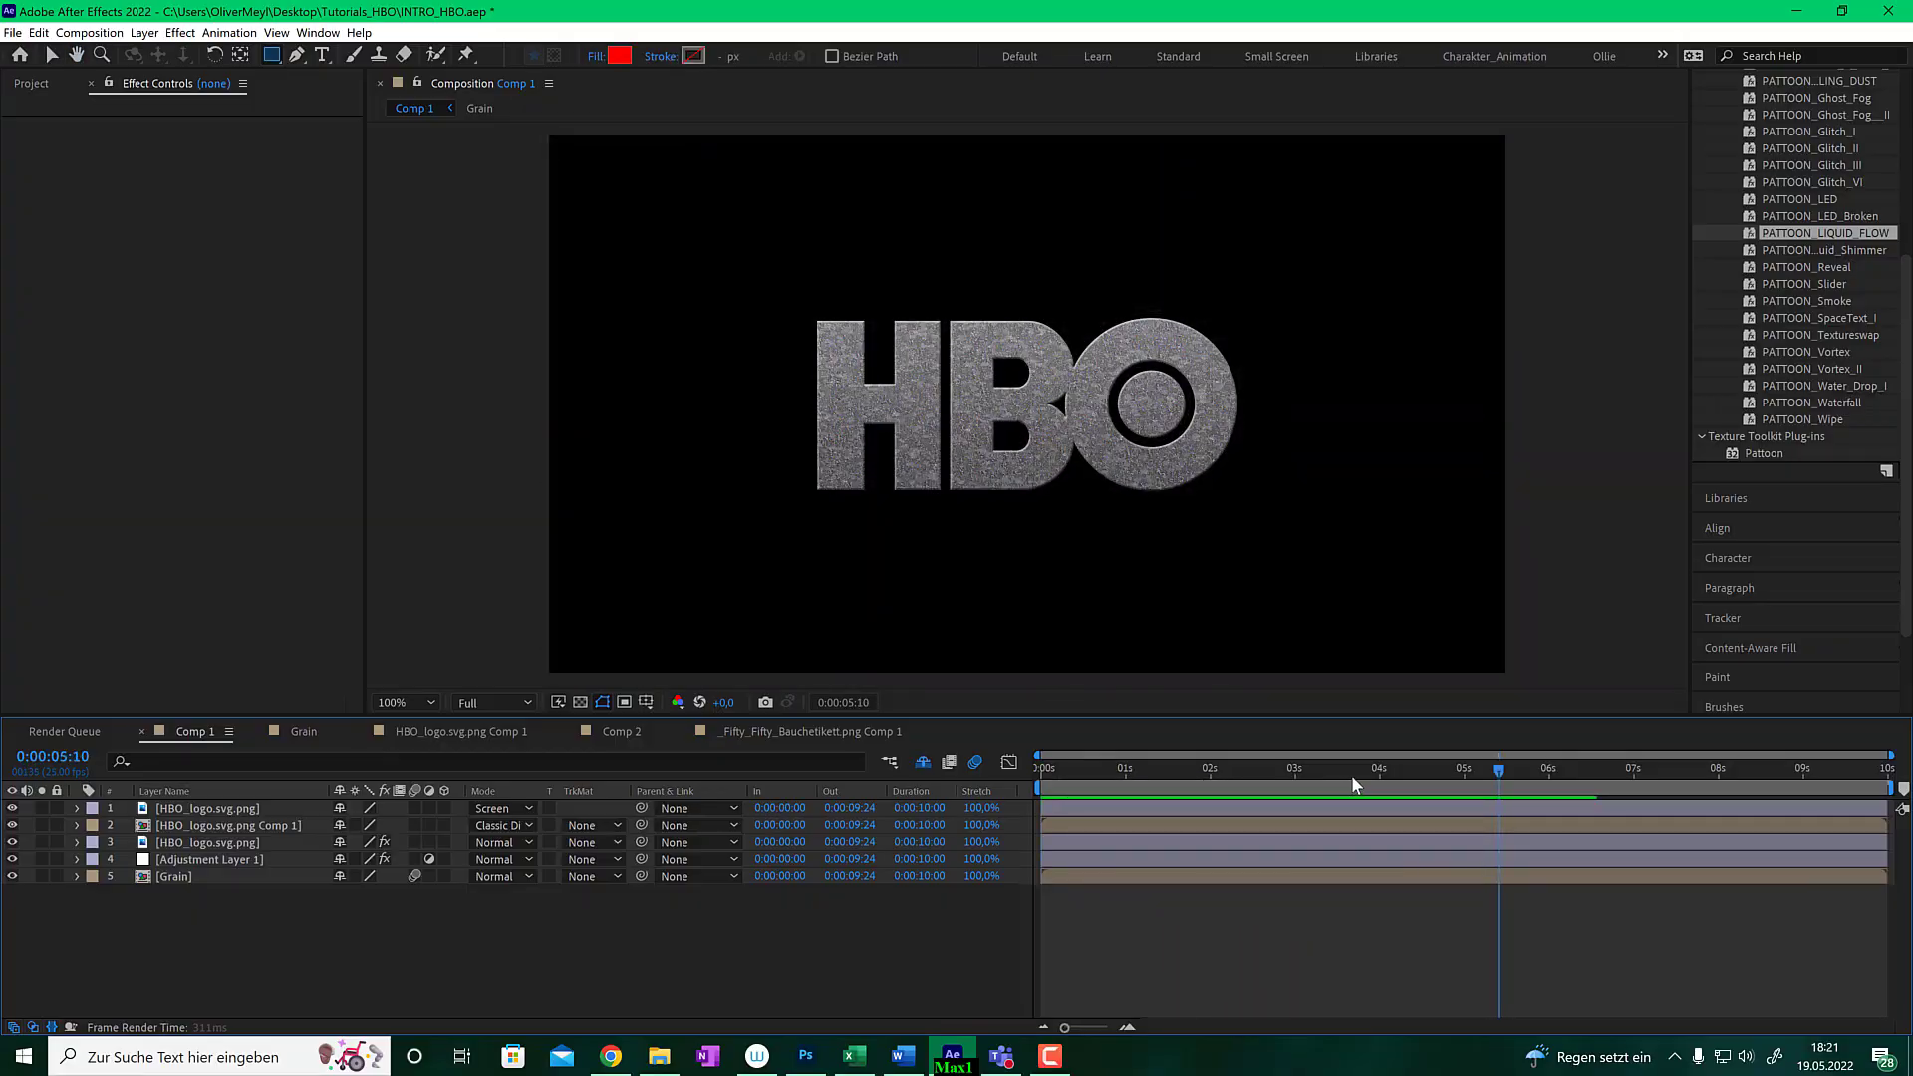
drag(1347, 768, 1259, 768)
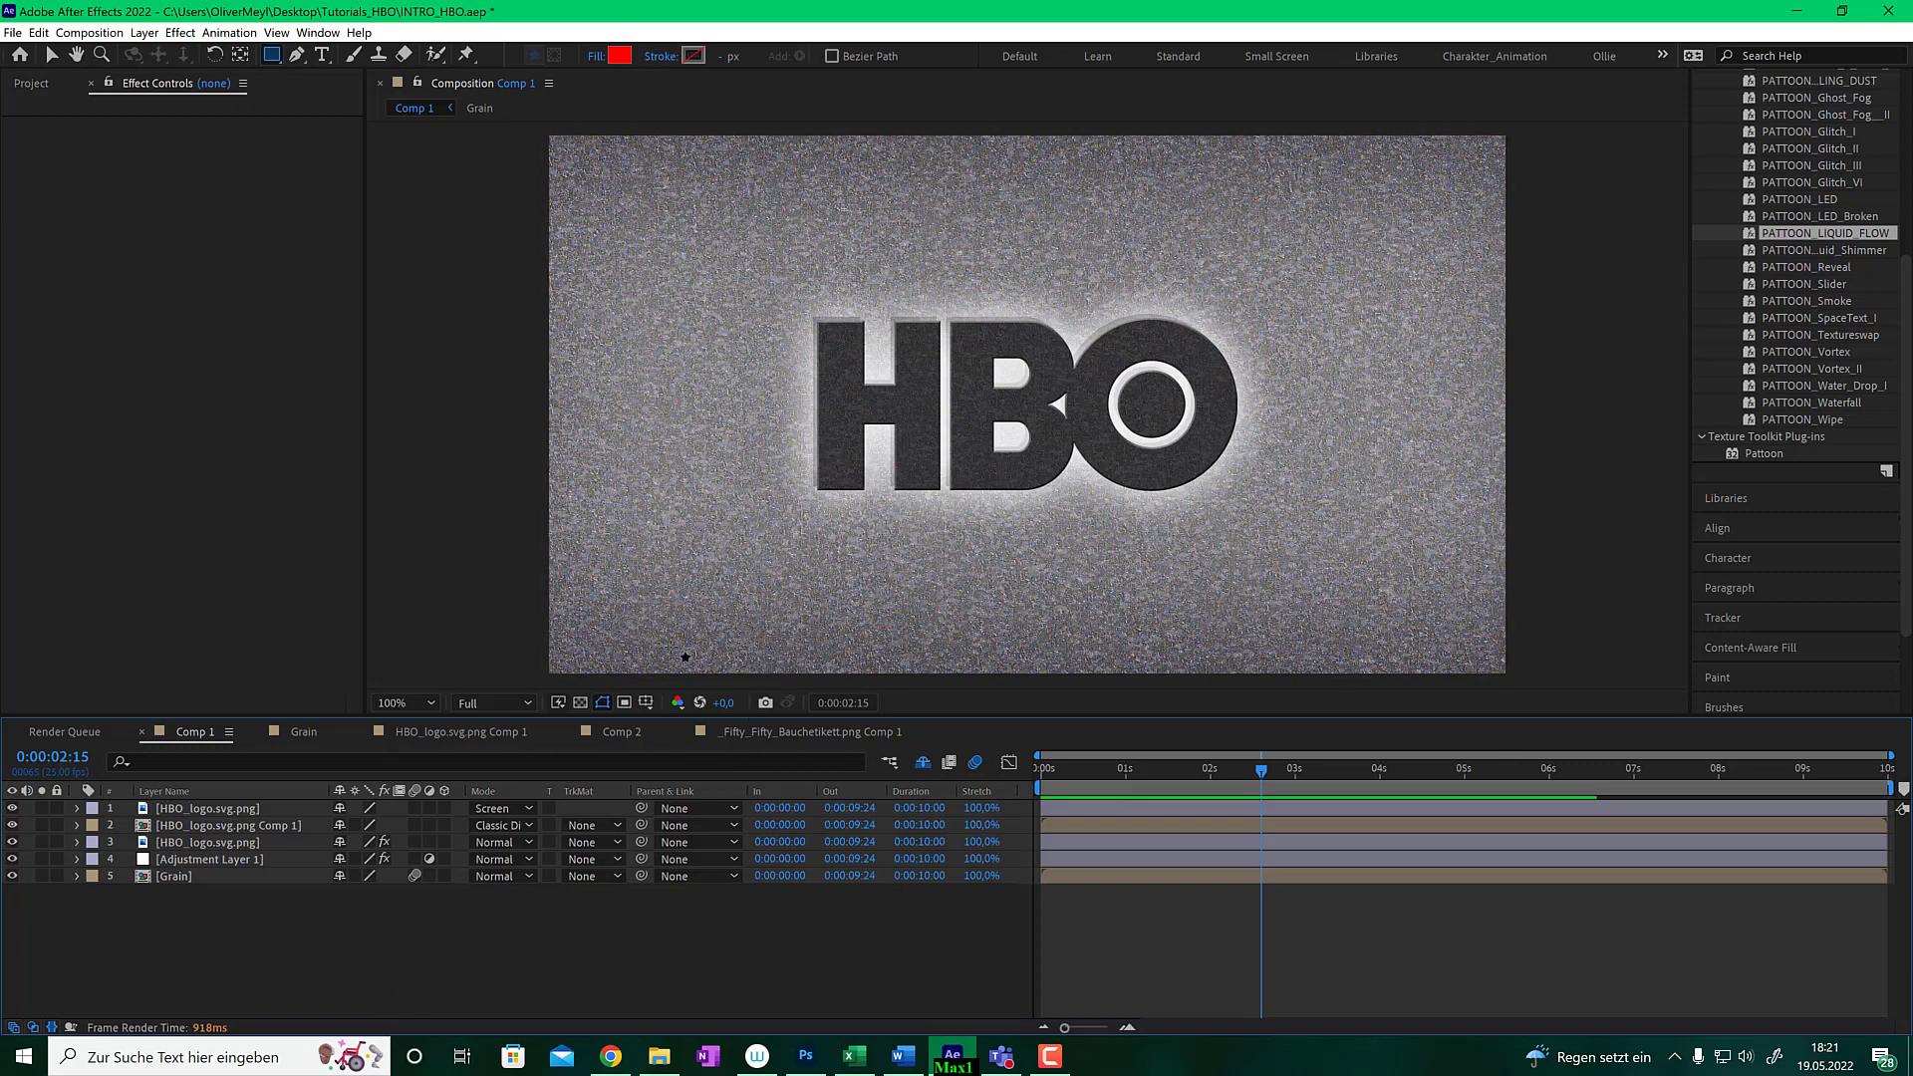
drag(1274, 774, 1407, 767)
drag(1192, 769, 1127, 769)
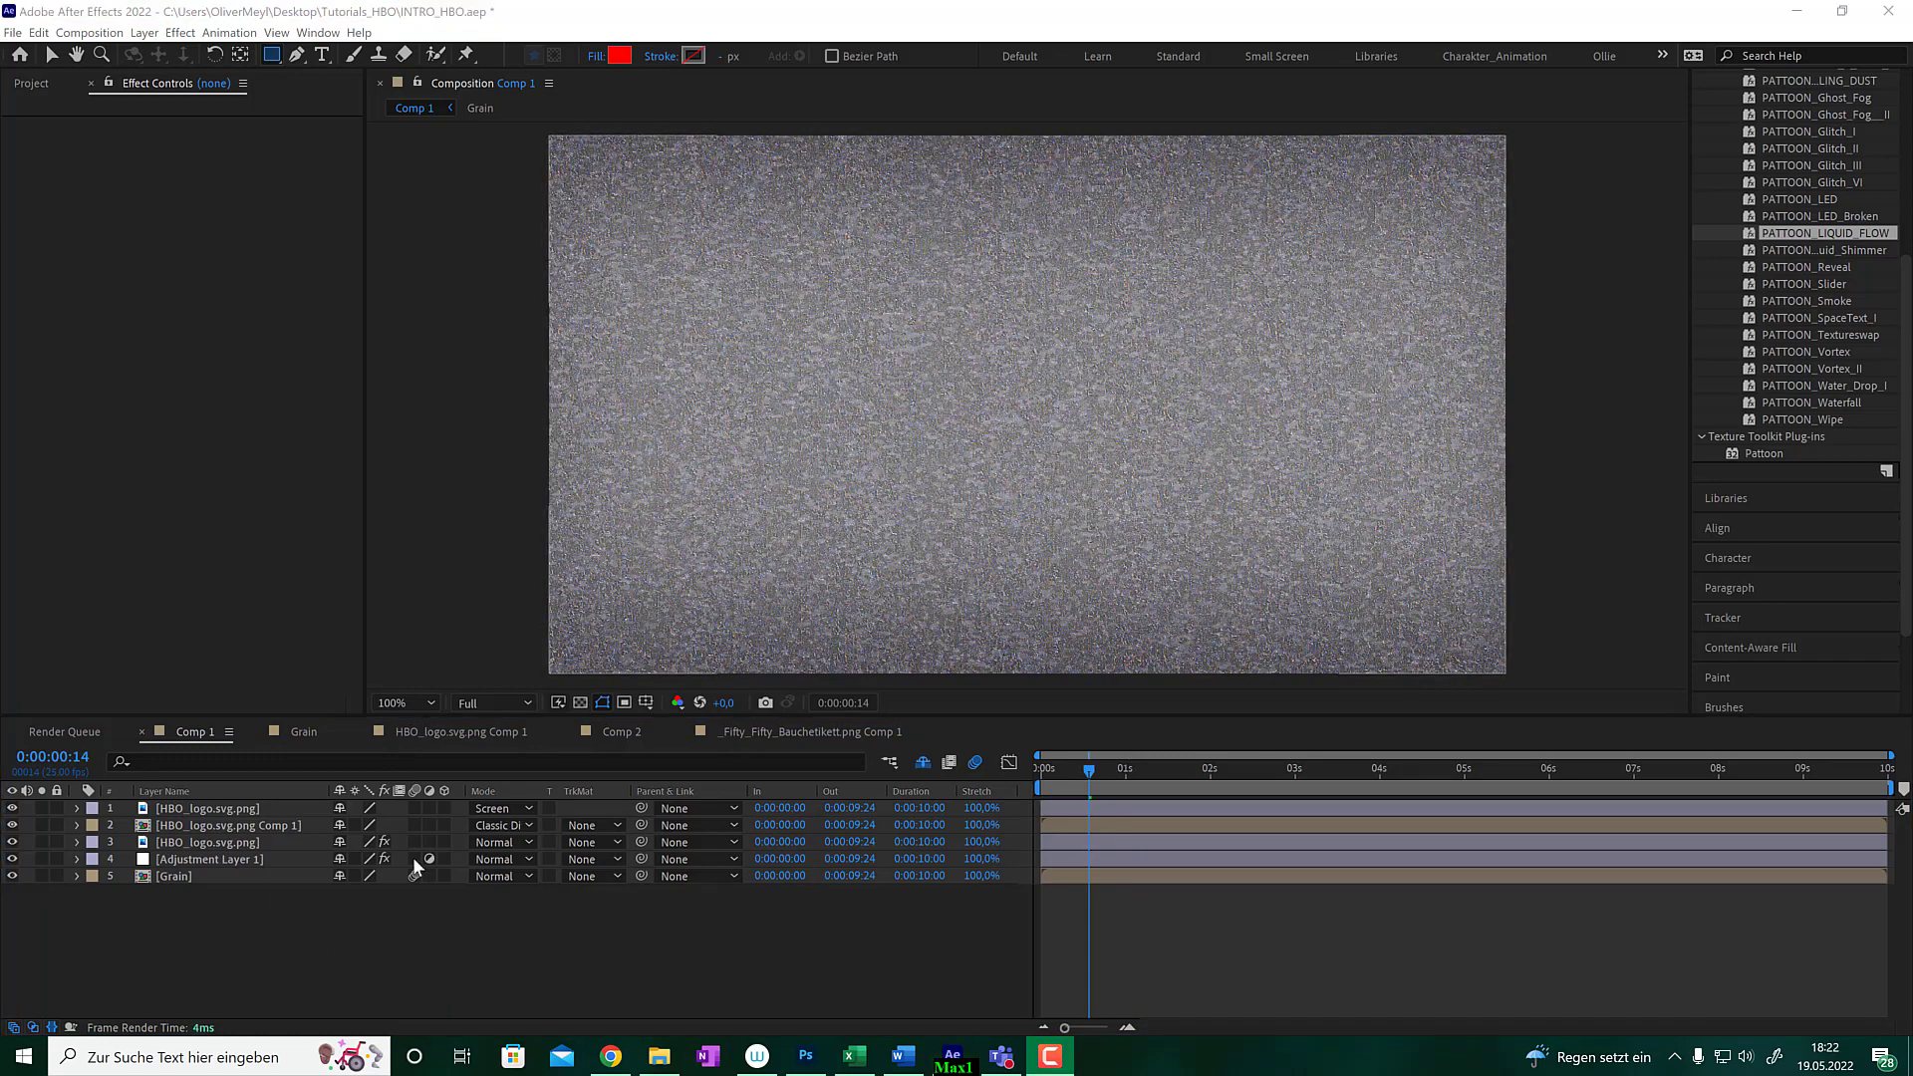
- Create a new HDTV 1080 25 composition named Comp 3 with a duration of 5 seconds
click(104, 38)
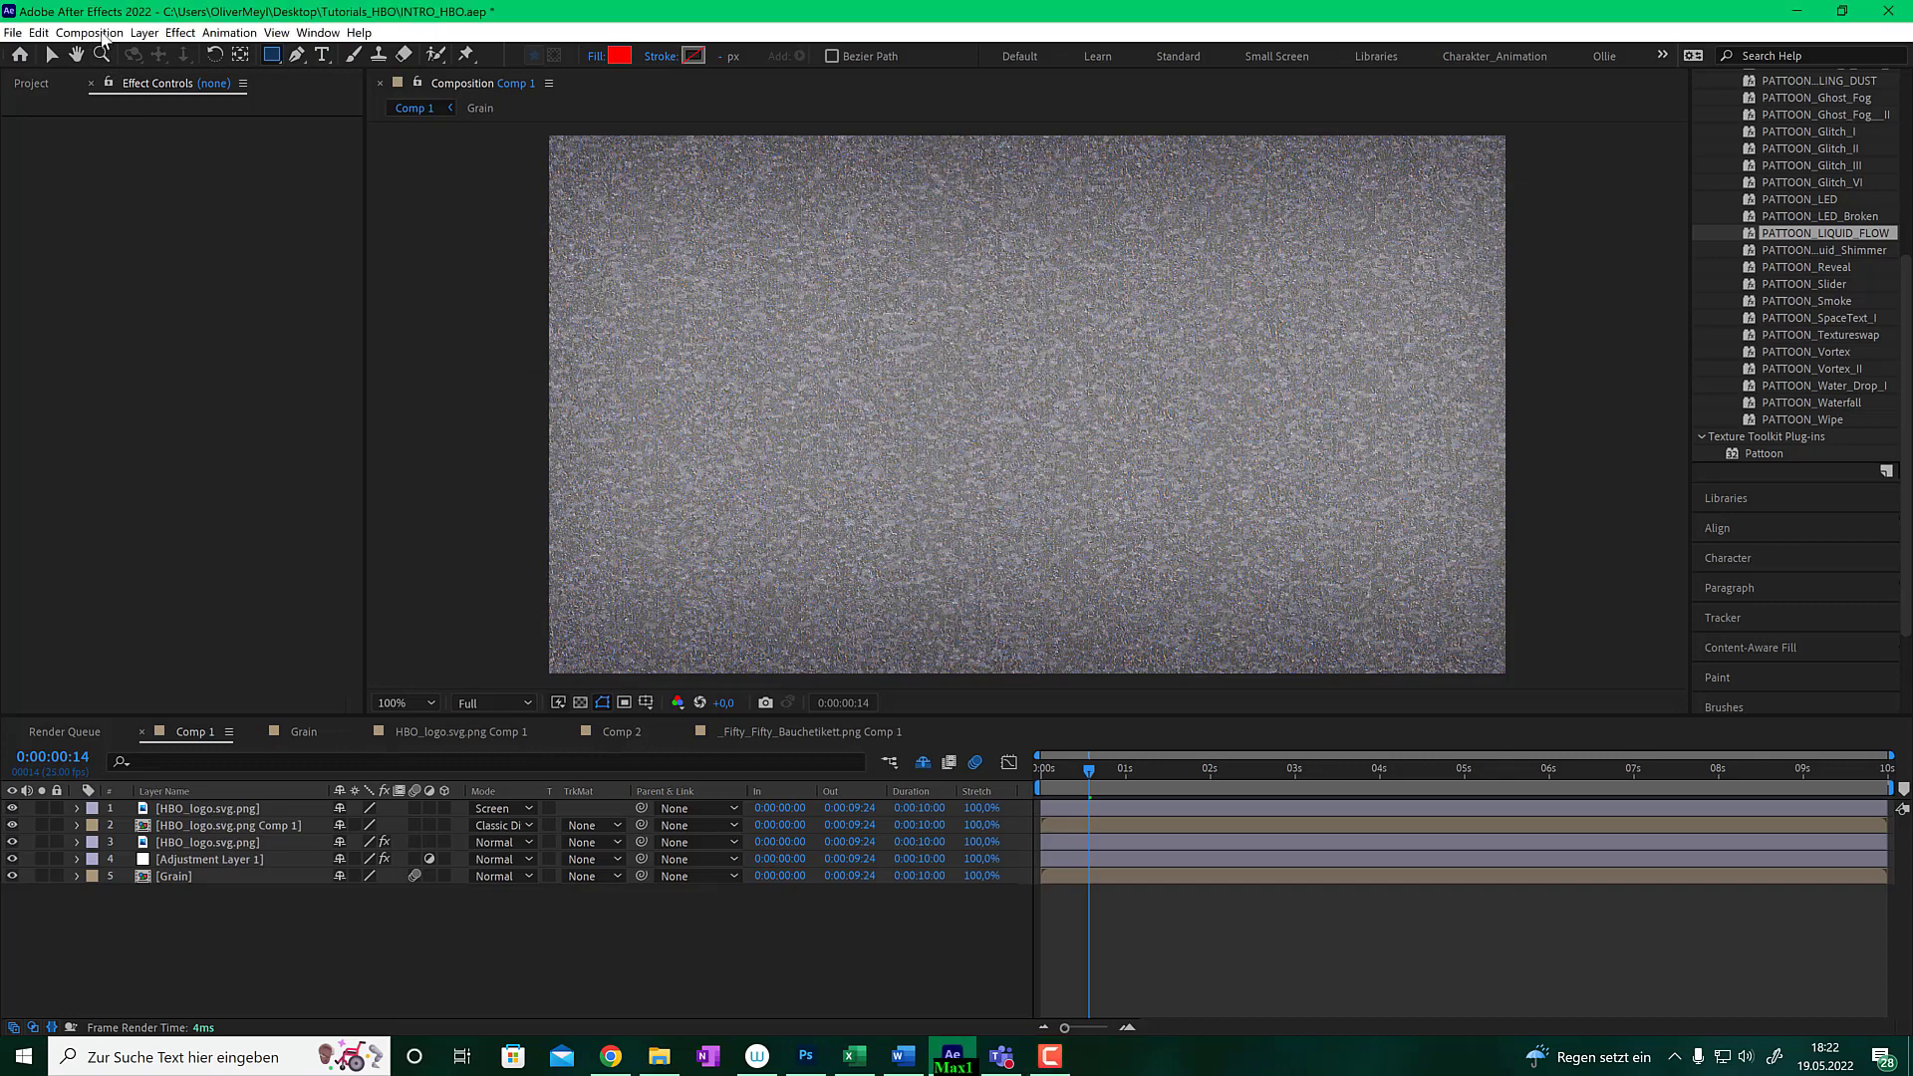
click(105, 35)
click(99, 51)
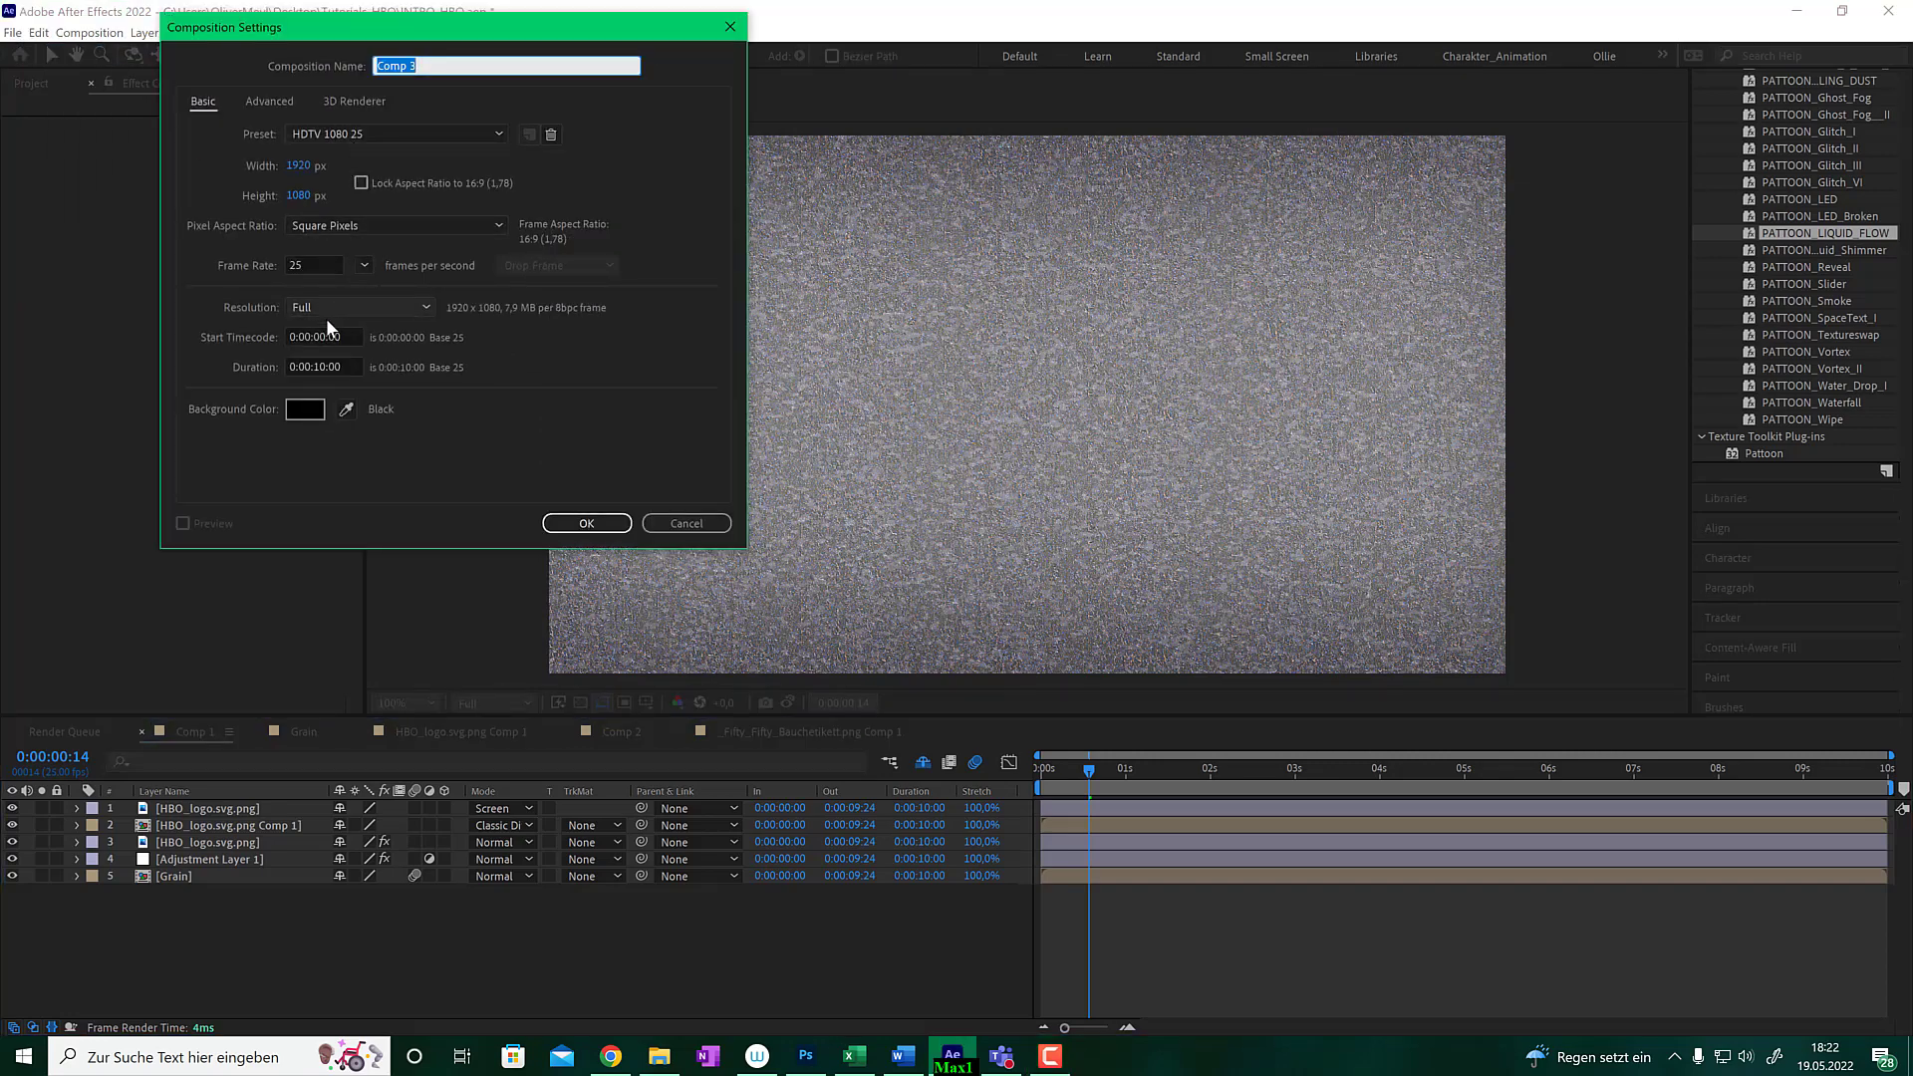
click(315, 366)
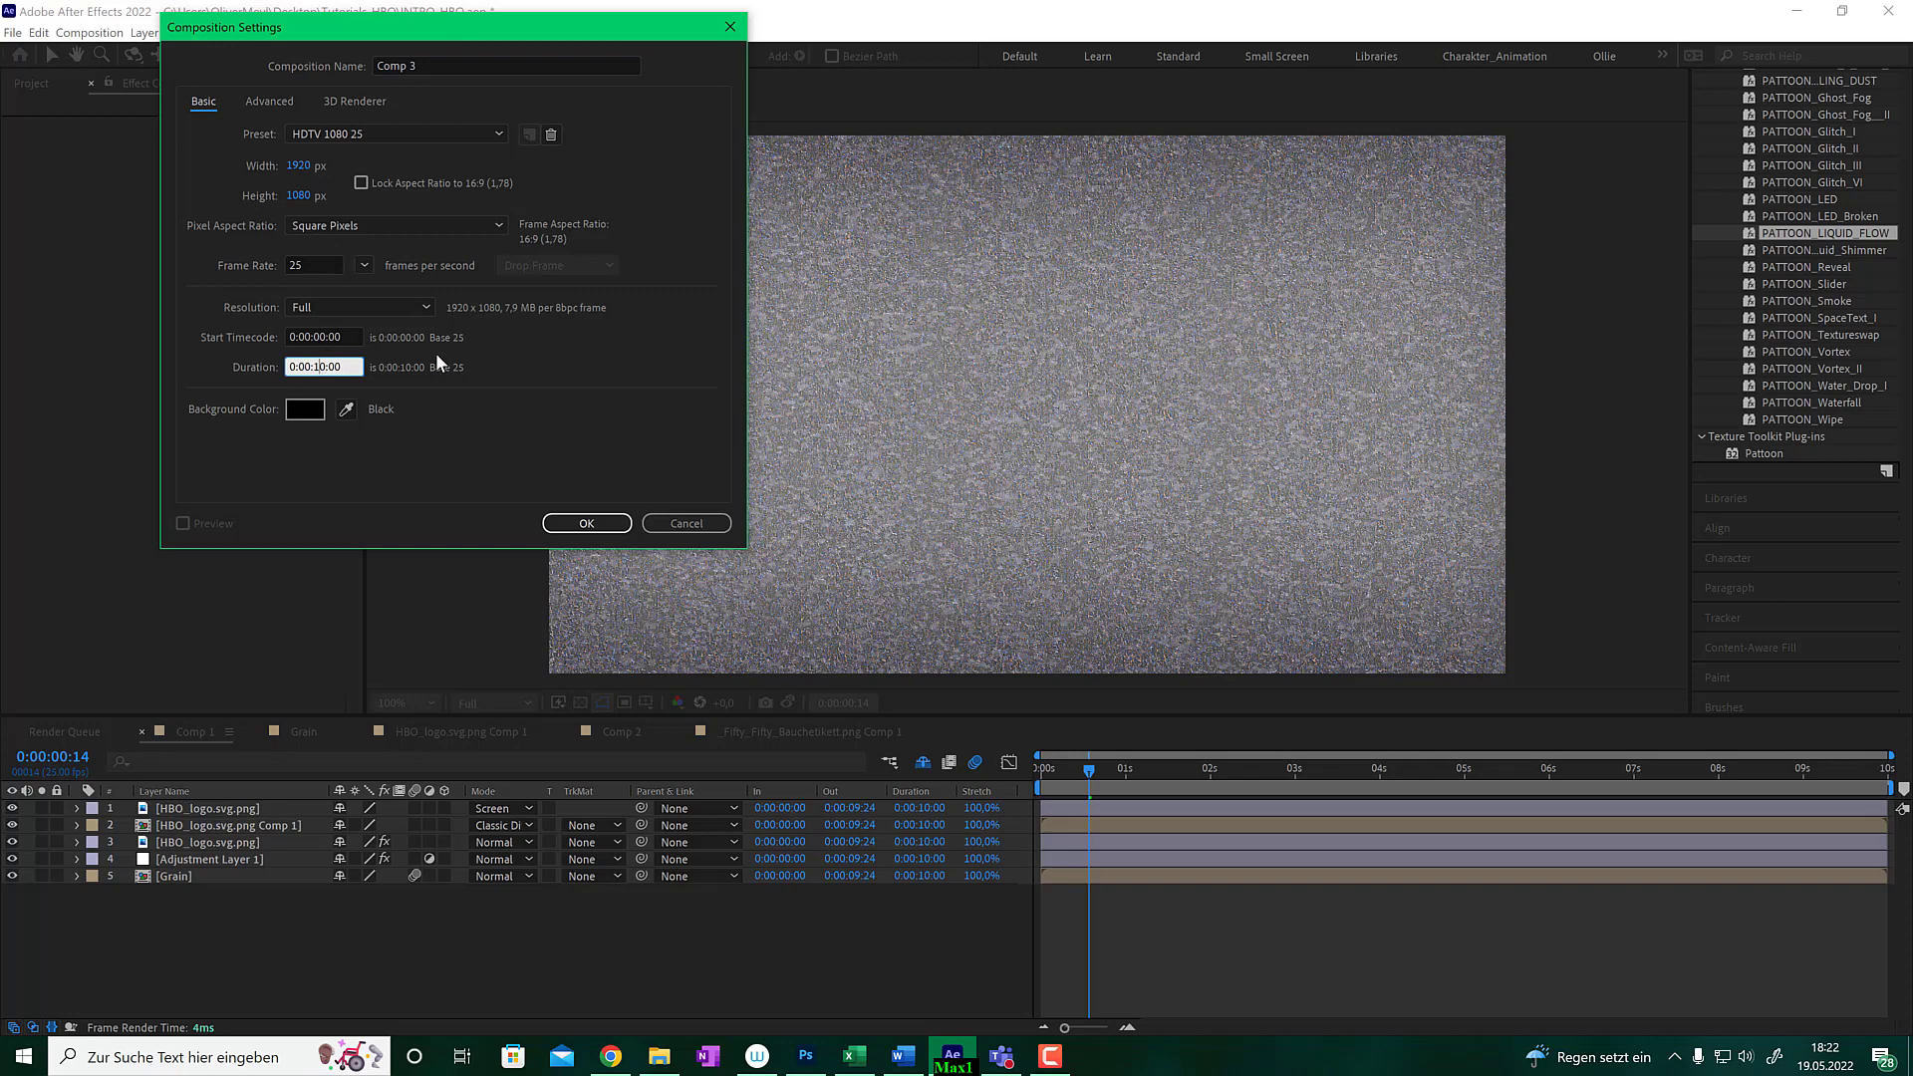
key(BackSpace)
click(586, 523)
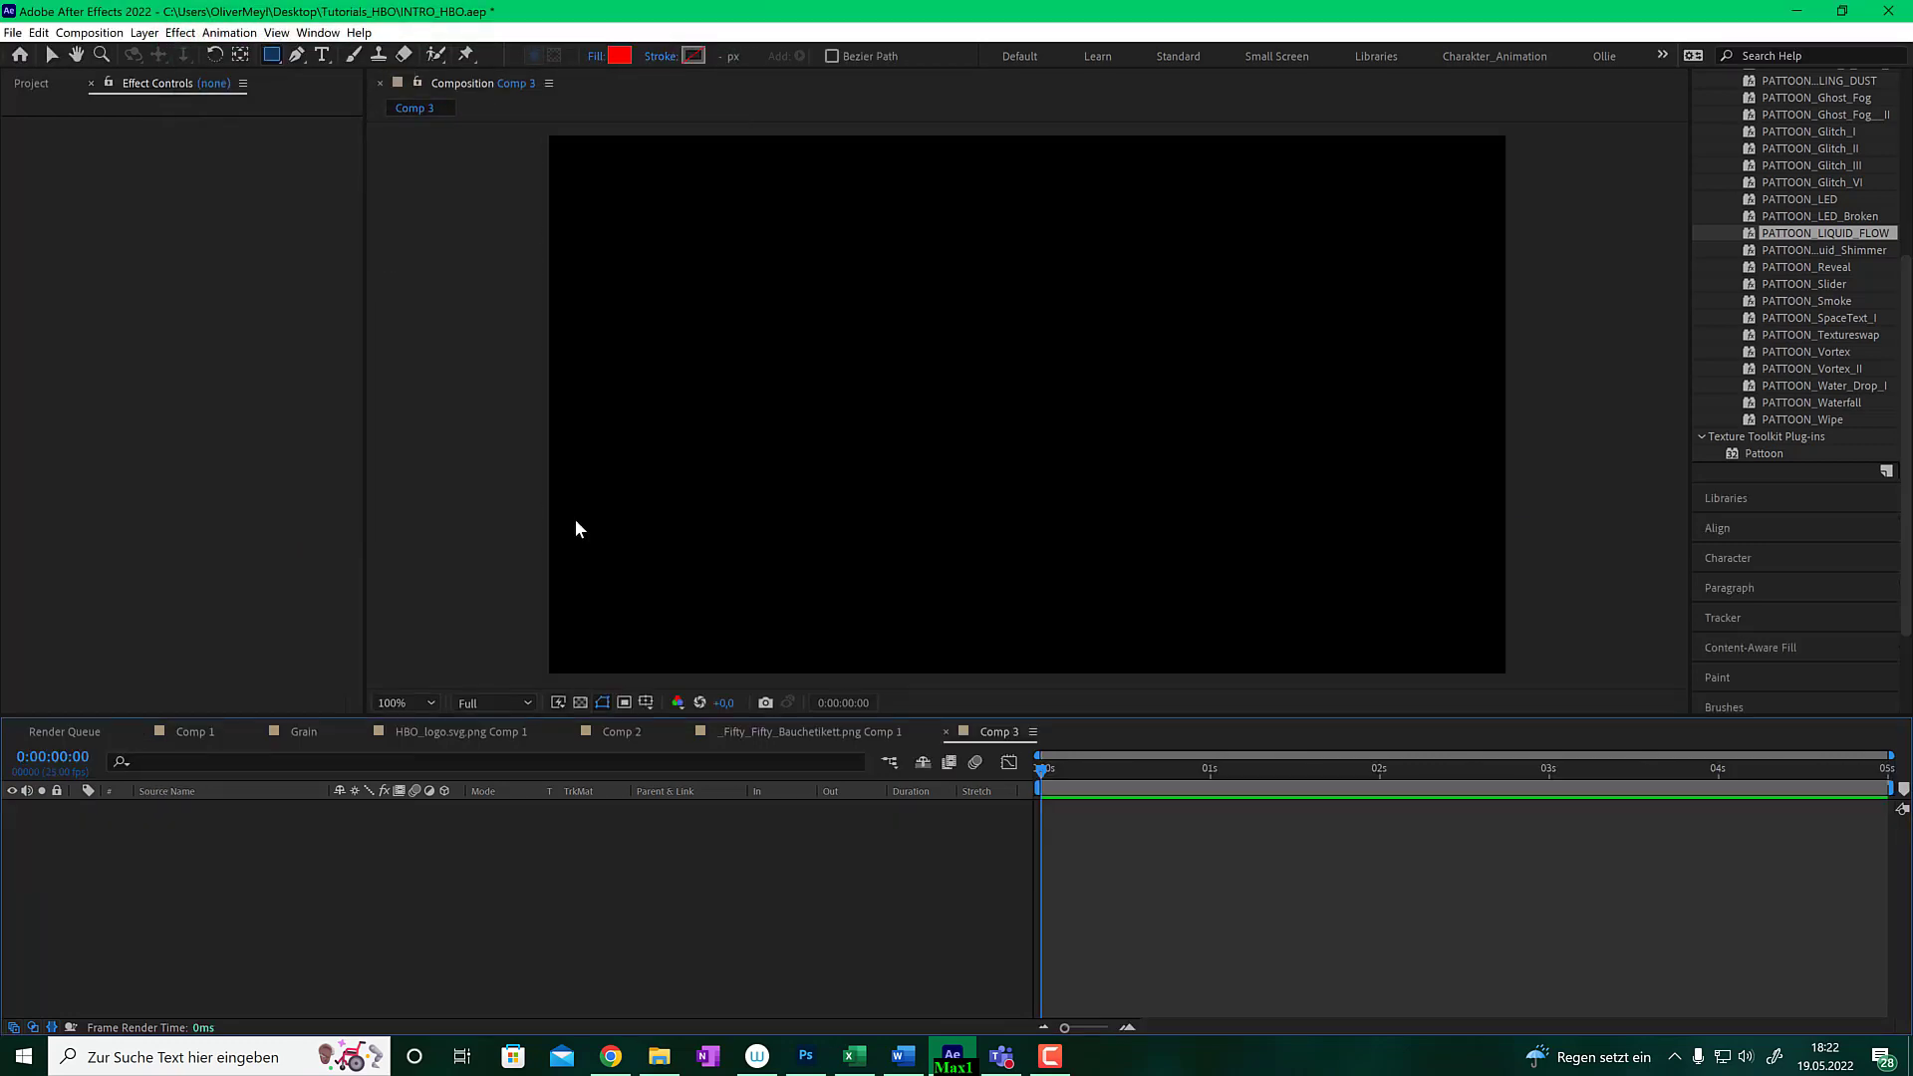
- Add a black (000000) solid layer at full composition size to Comp 3
click(145, 32)
mouse_move(291, 55)
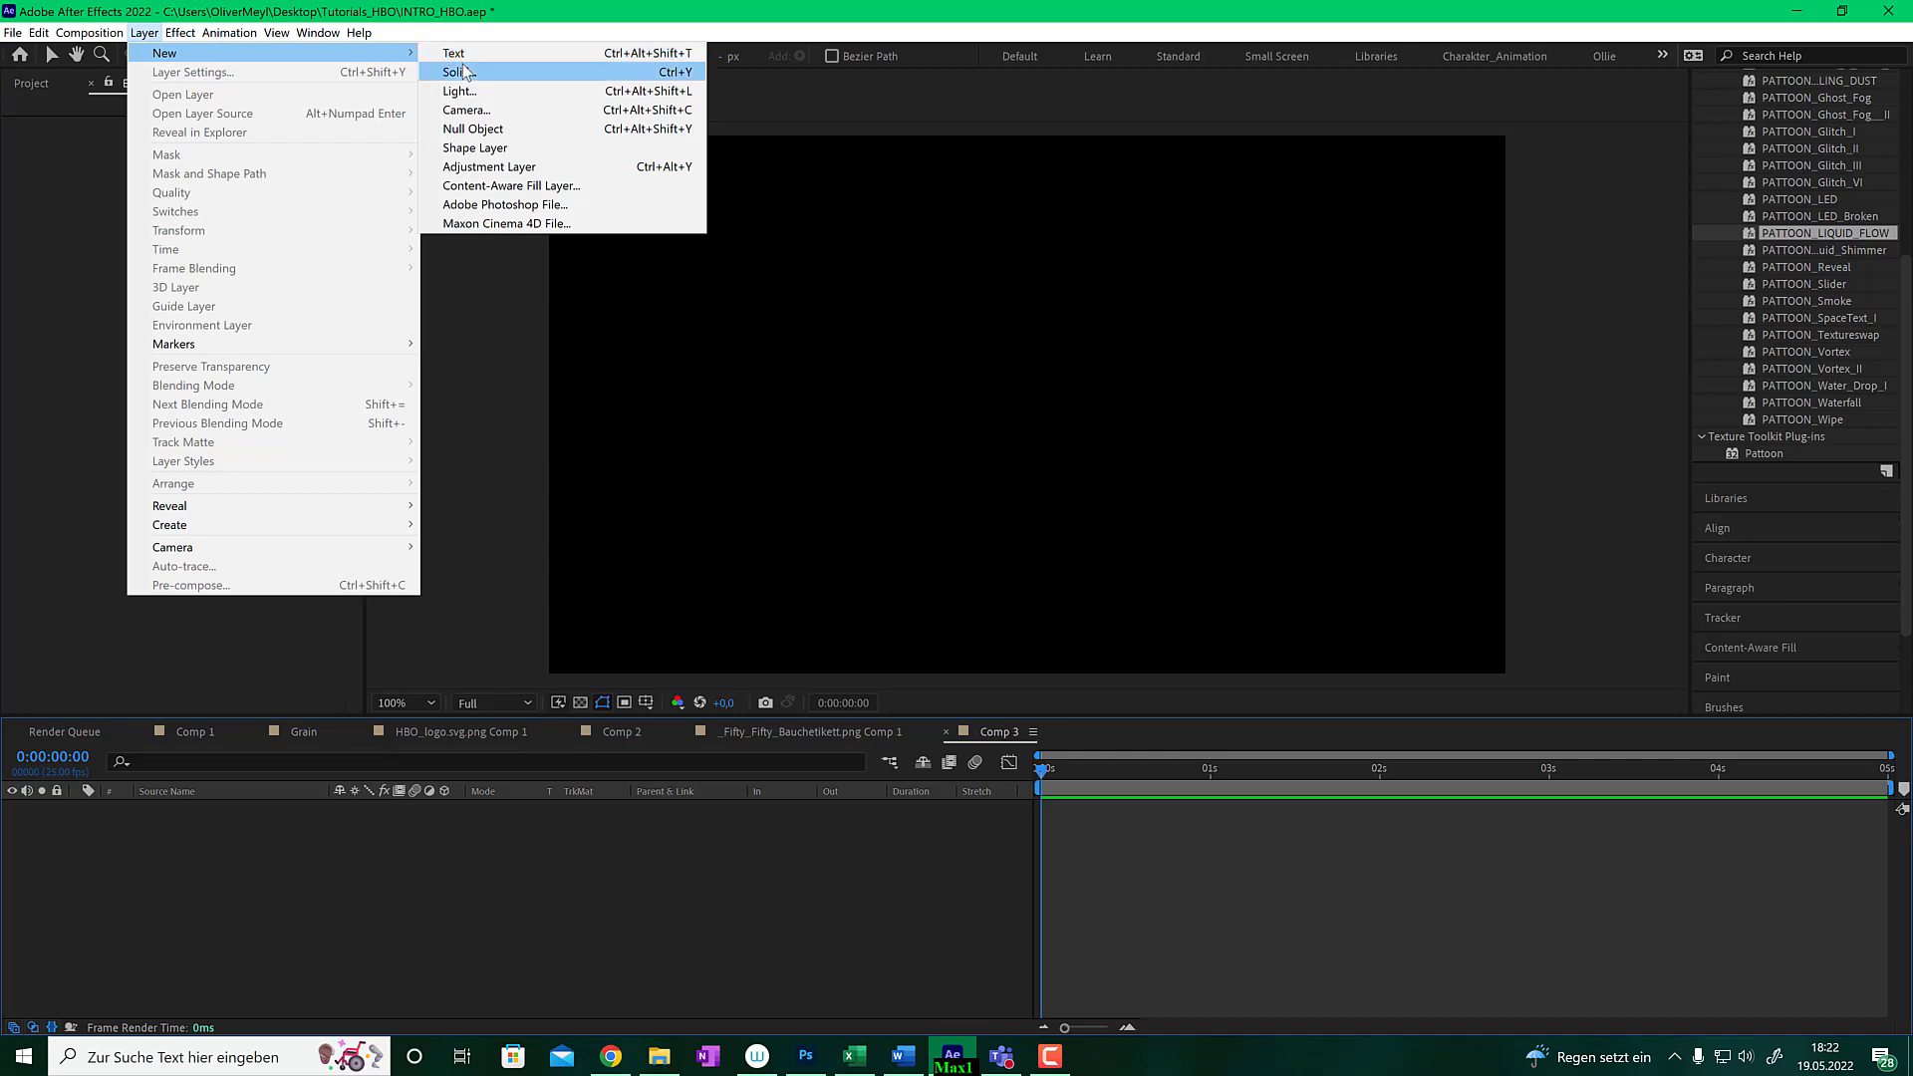
click(463, 72)
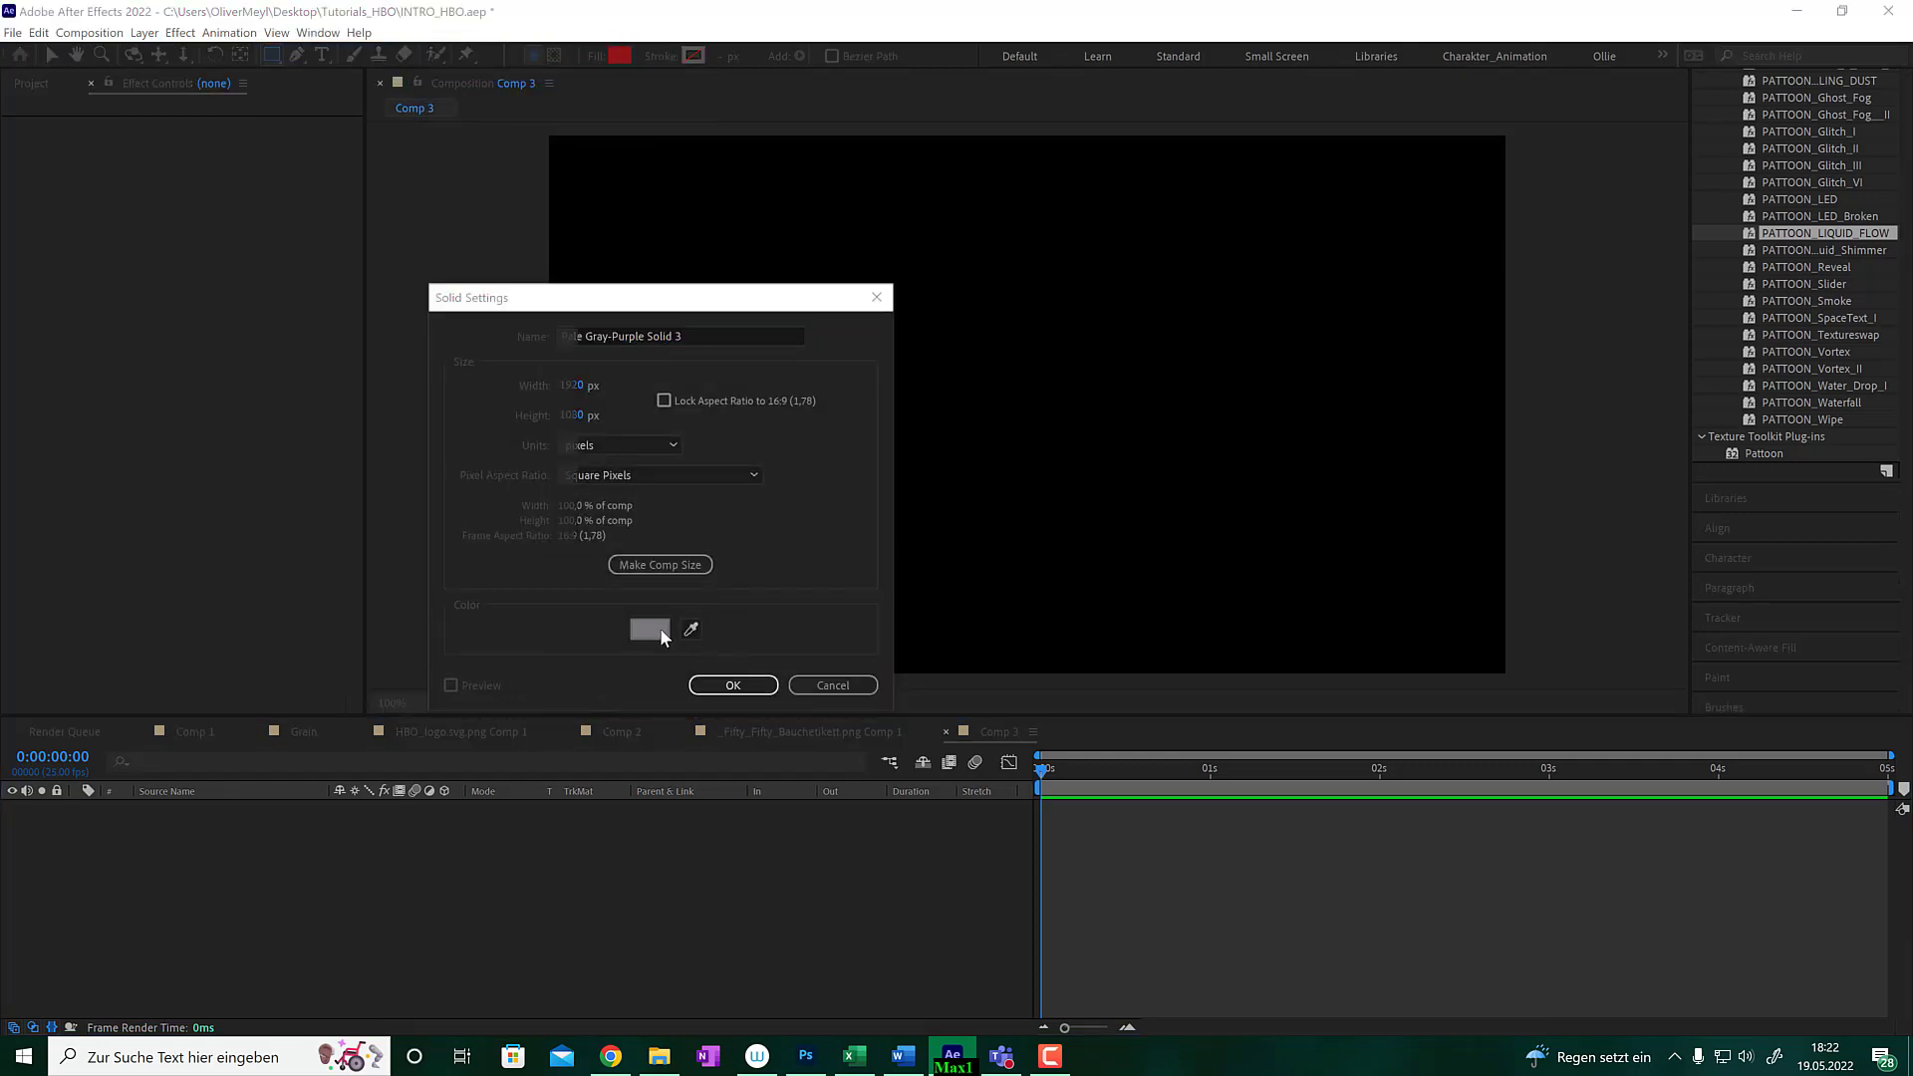
click(659, 627)
drag(150, 577, 80, 660)
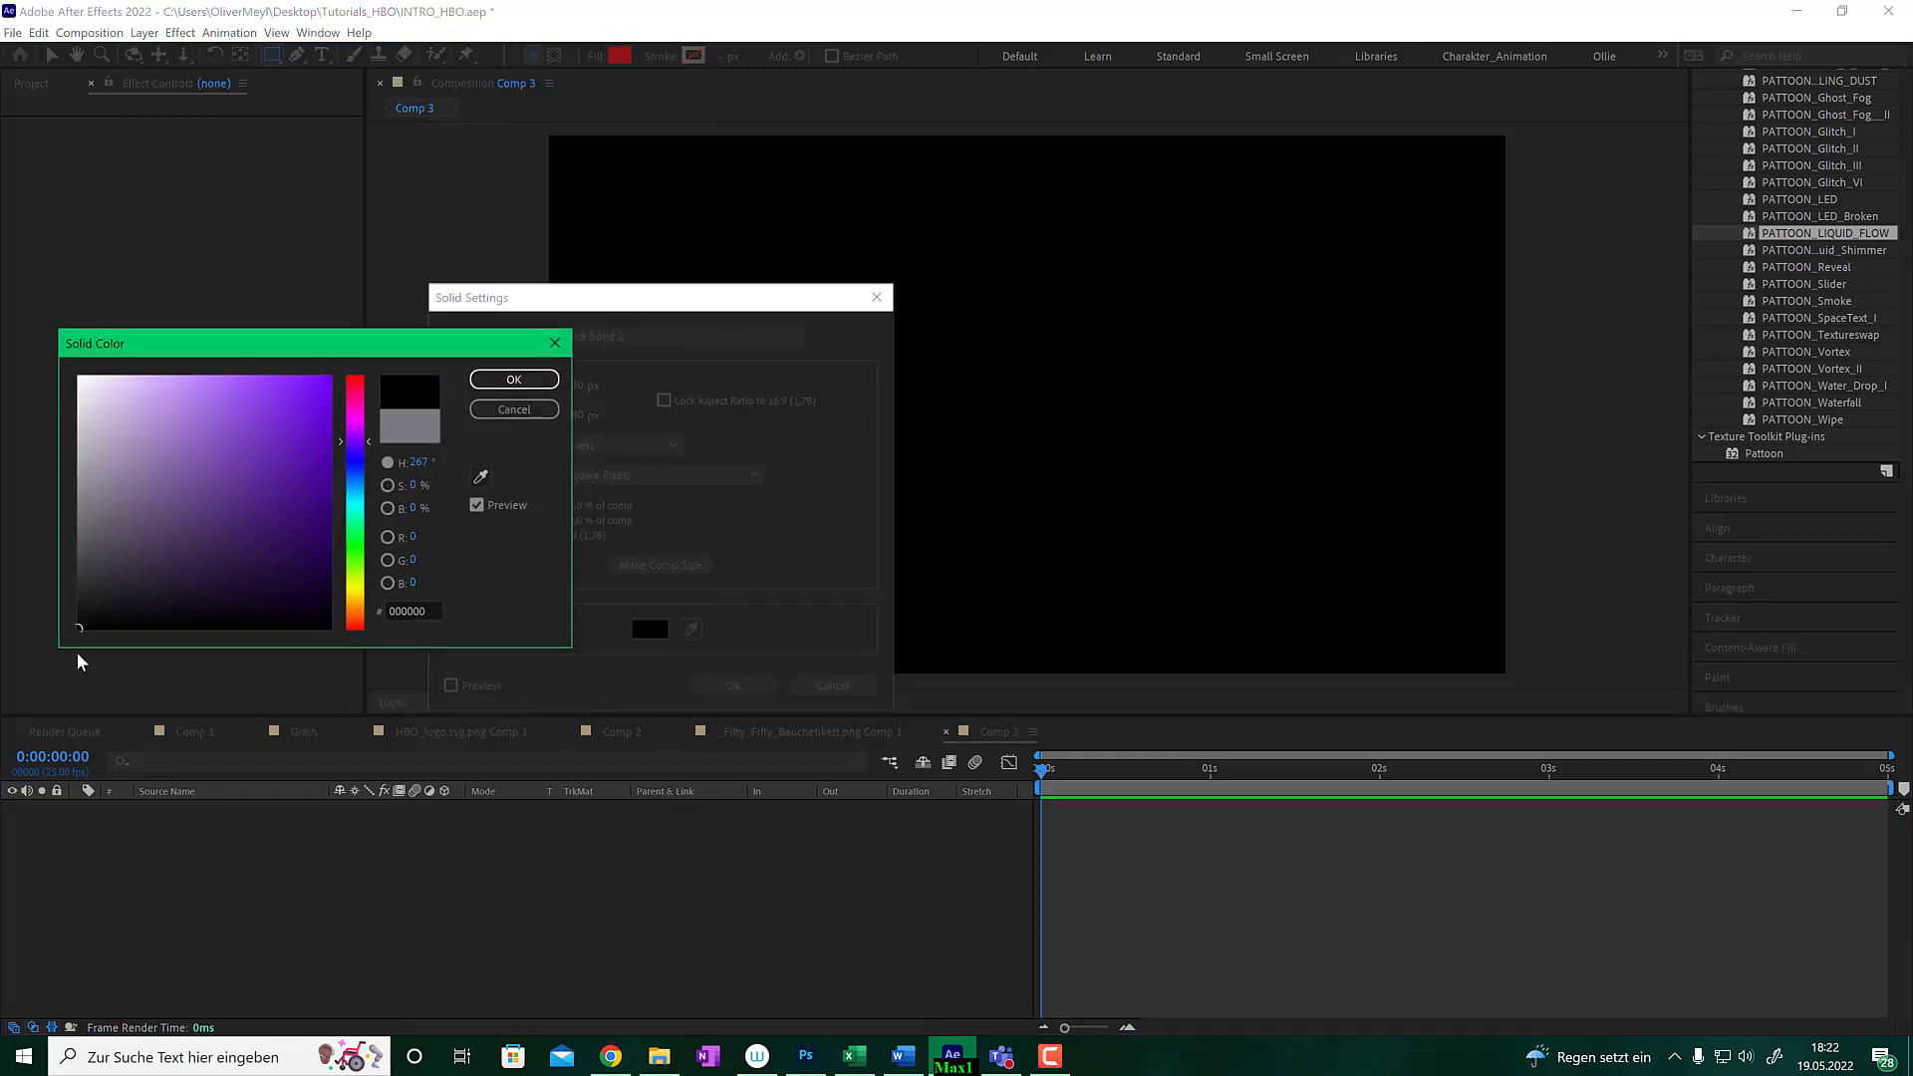
click(538, 381)
click(743, 685)
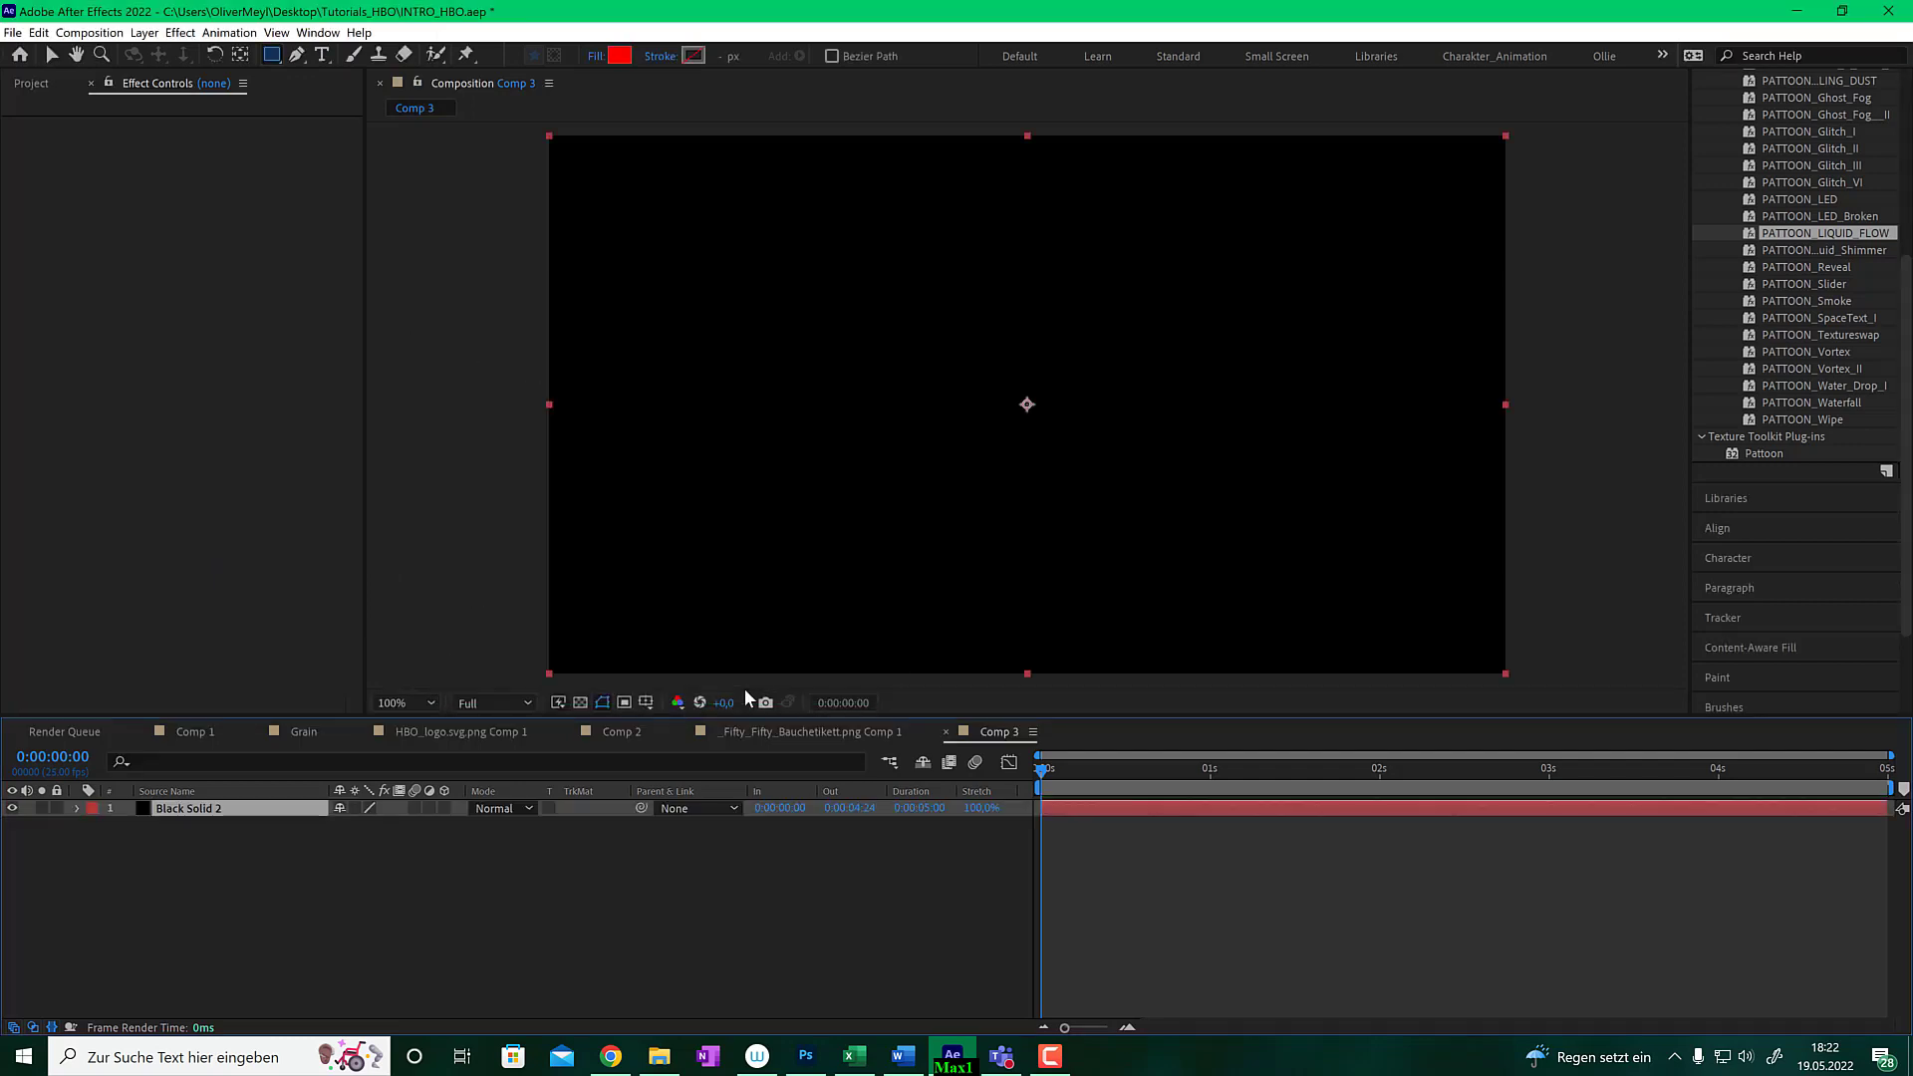
- Apply the Pattoon effect to the black solid and set its Output to Turbulence
scroll(1791, 329, up, 6)
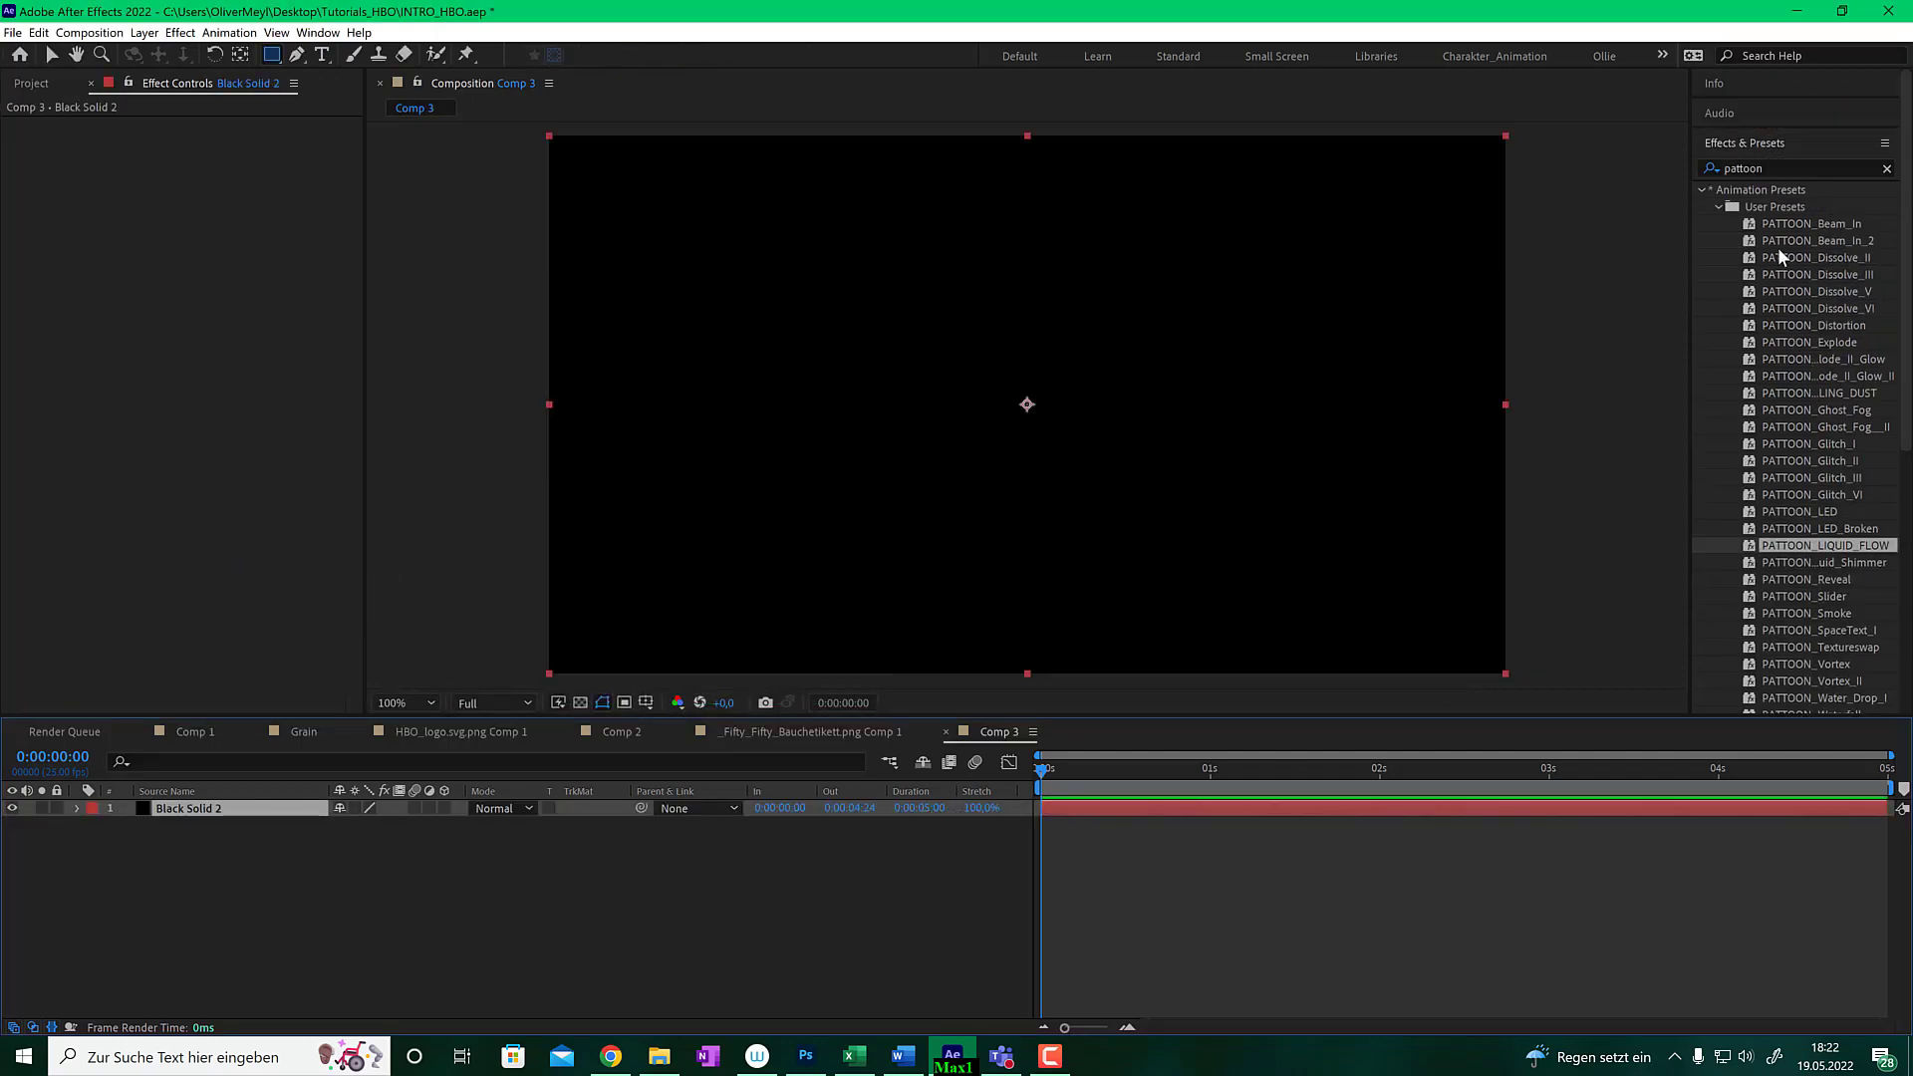
scroll(1779, 422, down, 4)
drag(1771, 504, 1249, 501)
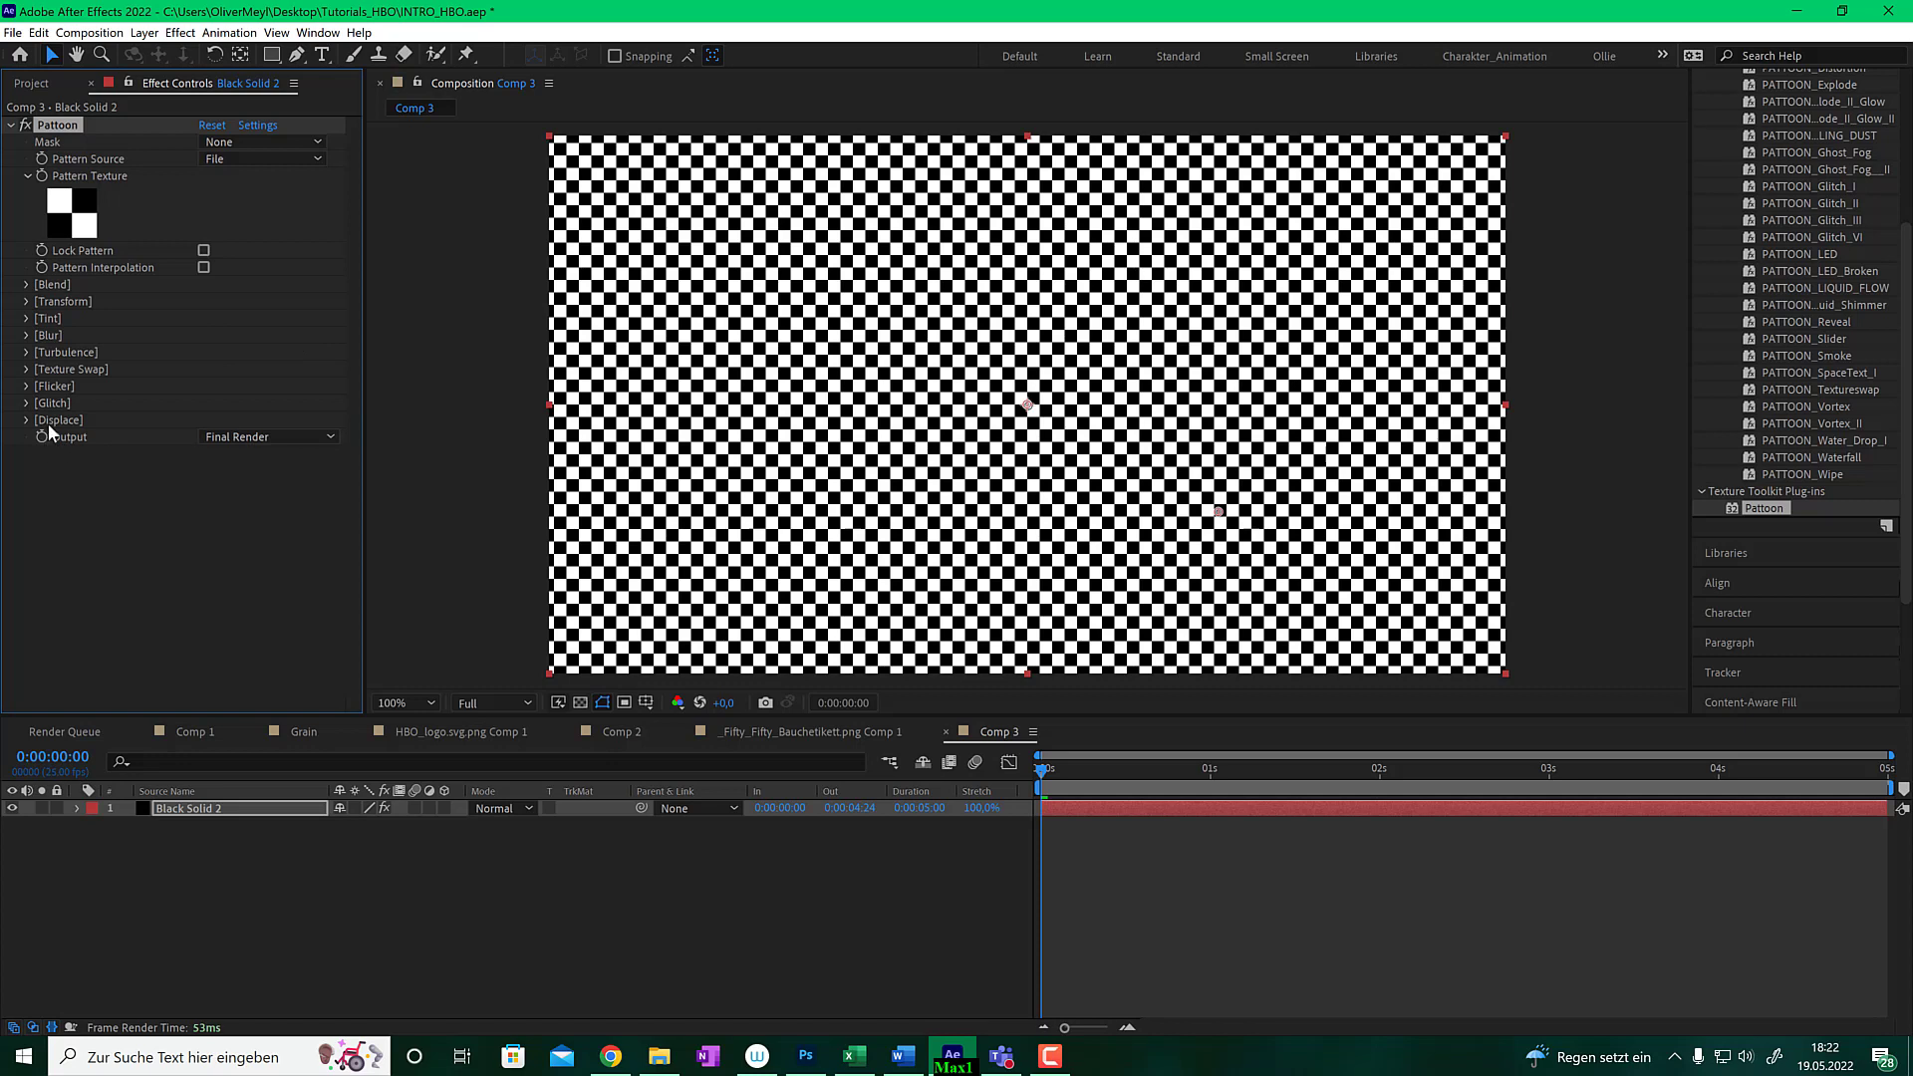
click(253, 436)
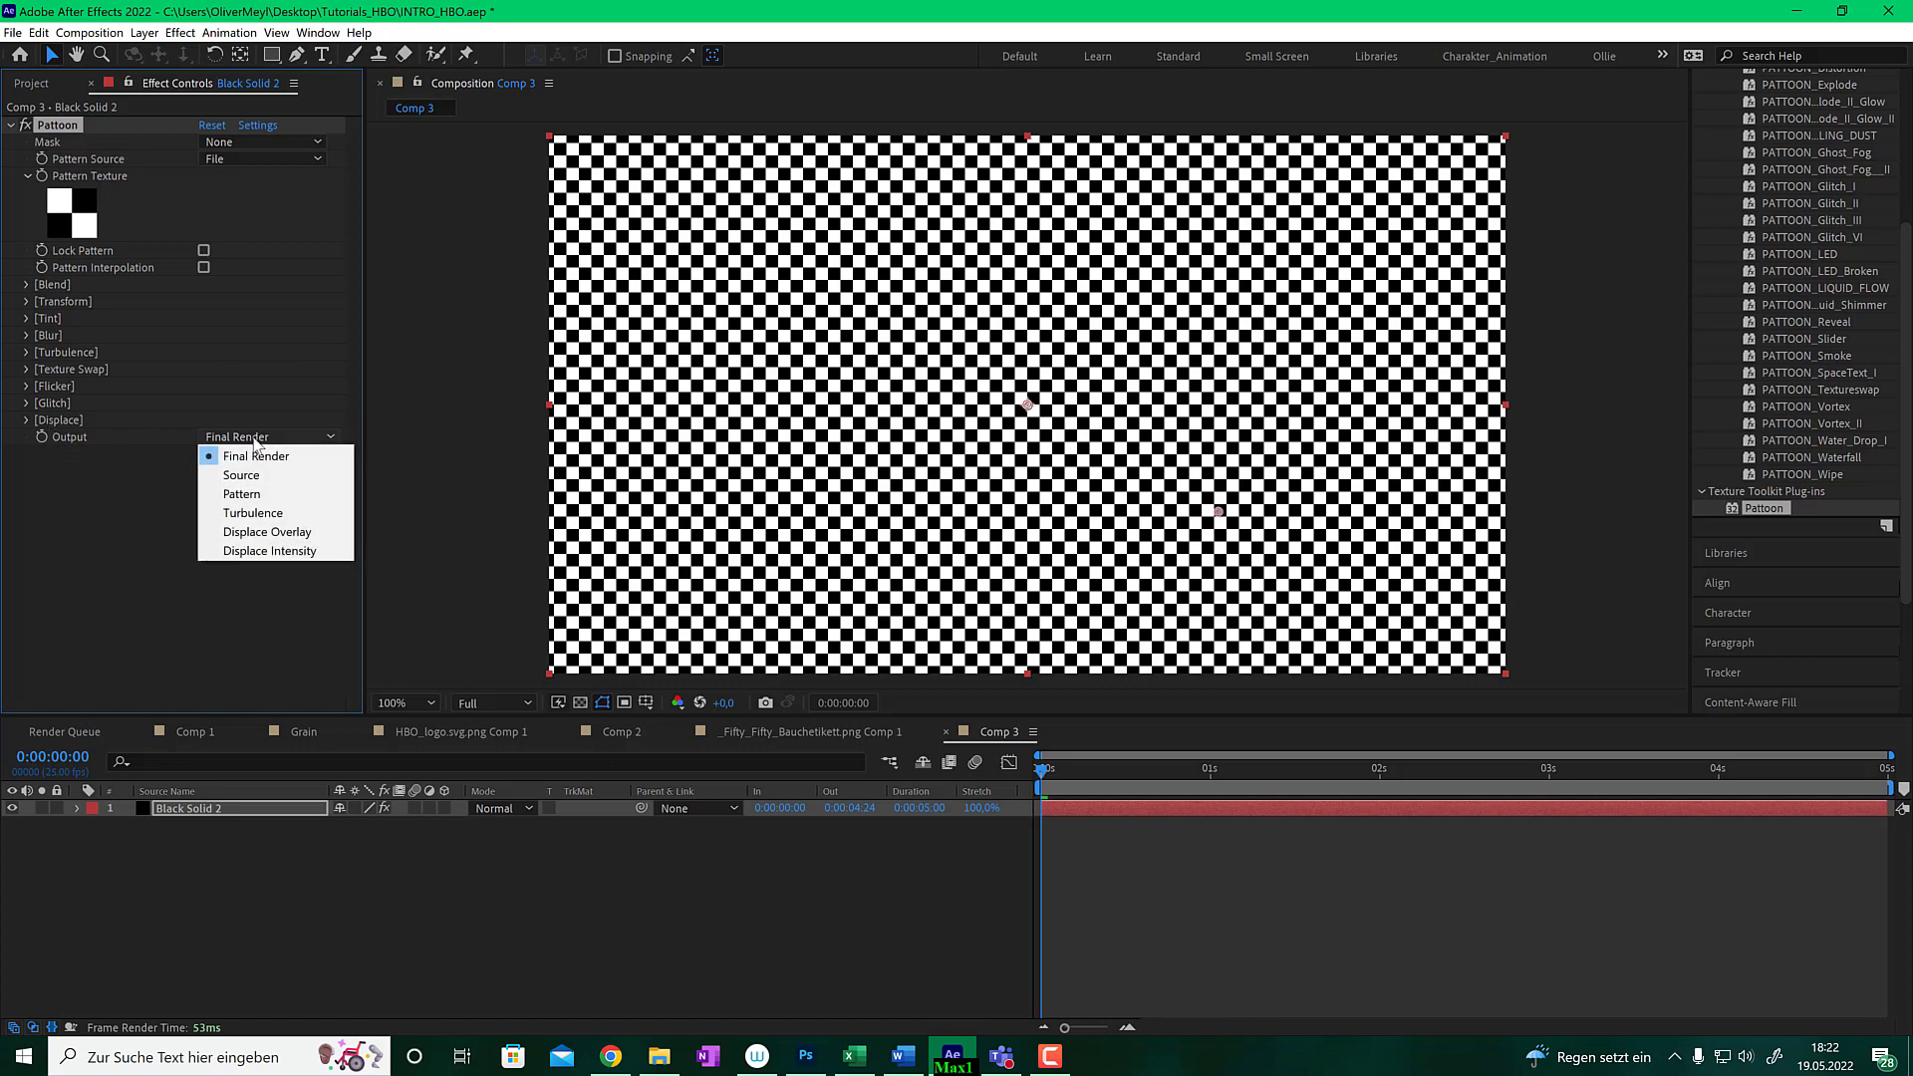
click(297, 514)
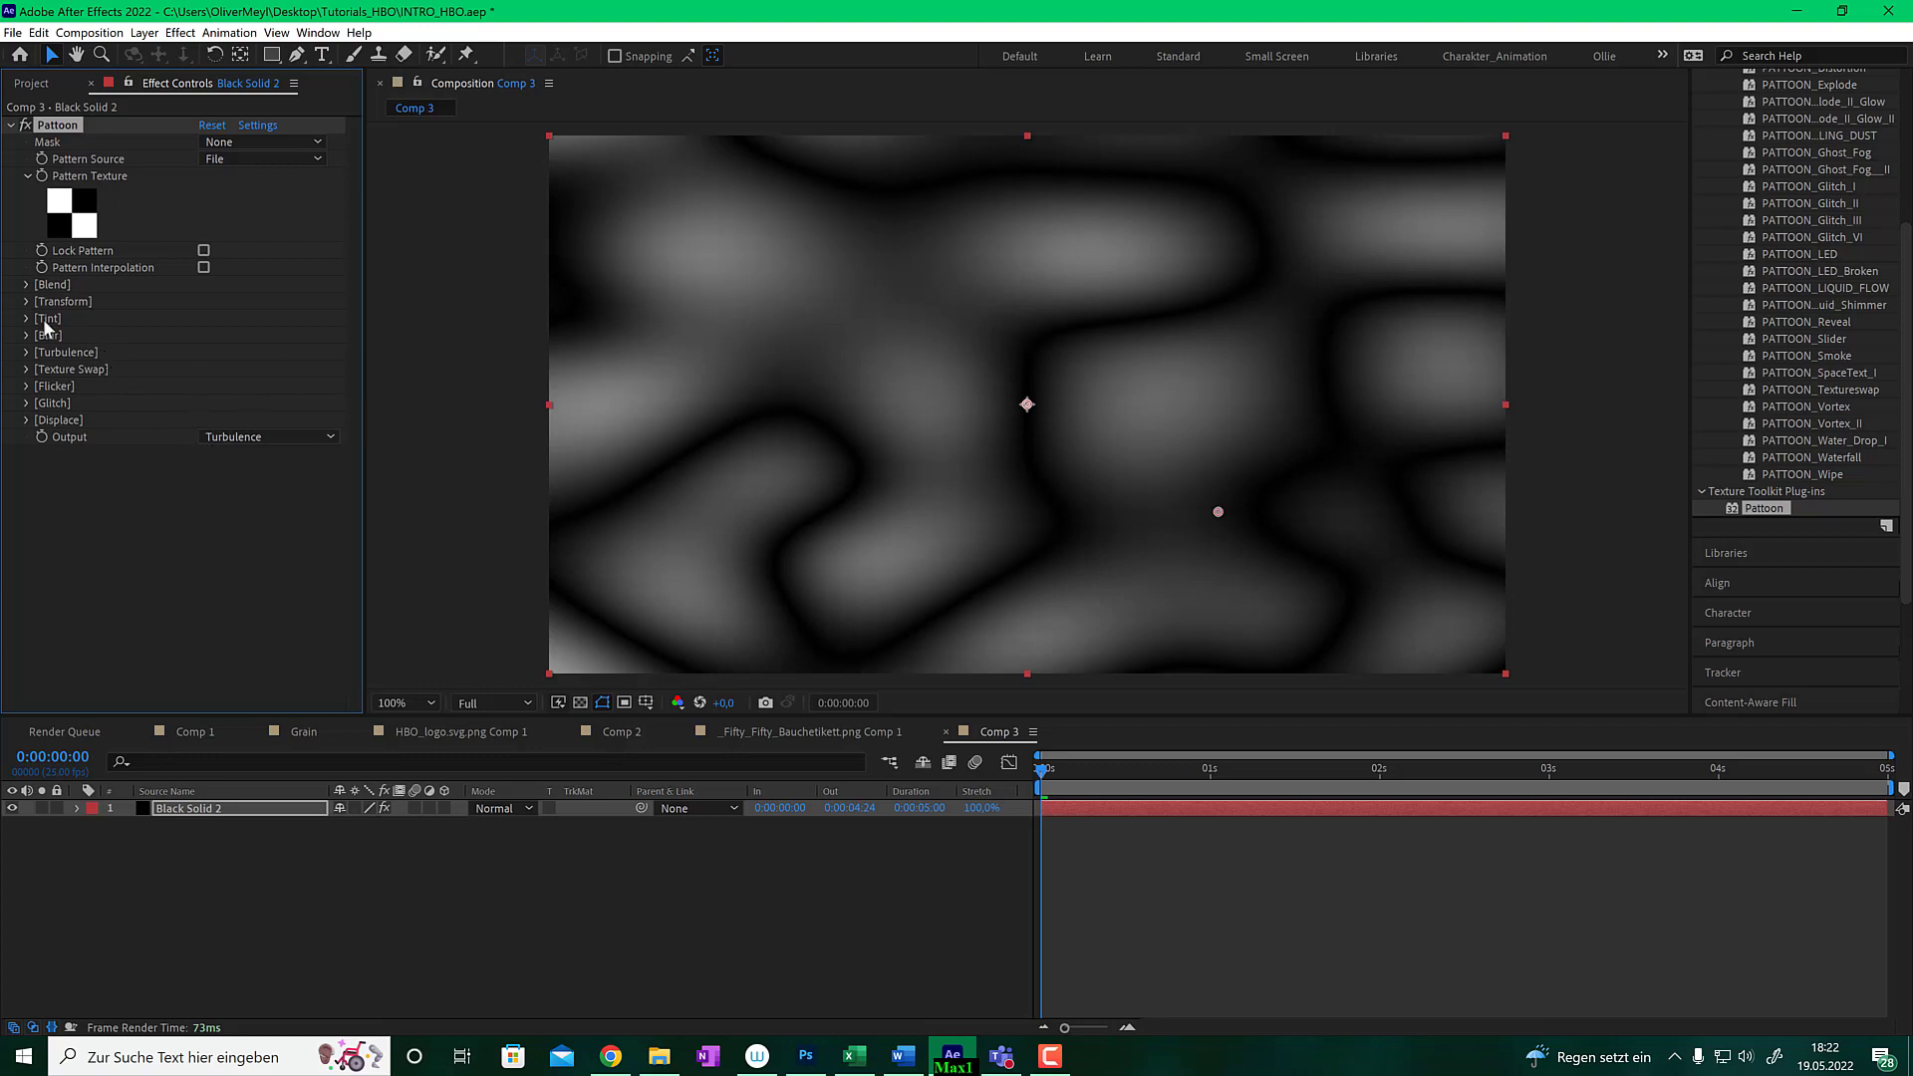
- Set Pattoon's turbulence Frequency to 18 Hz and Scale X and Scale Y to 10%, and scrub through the noise
click(27, 353)
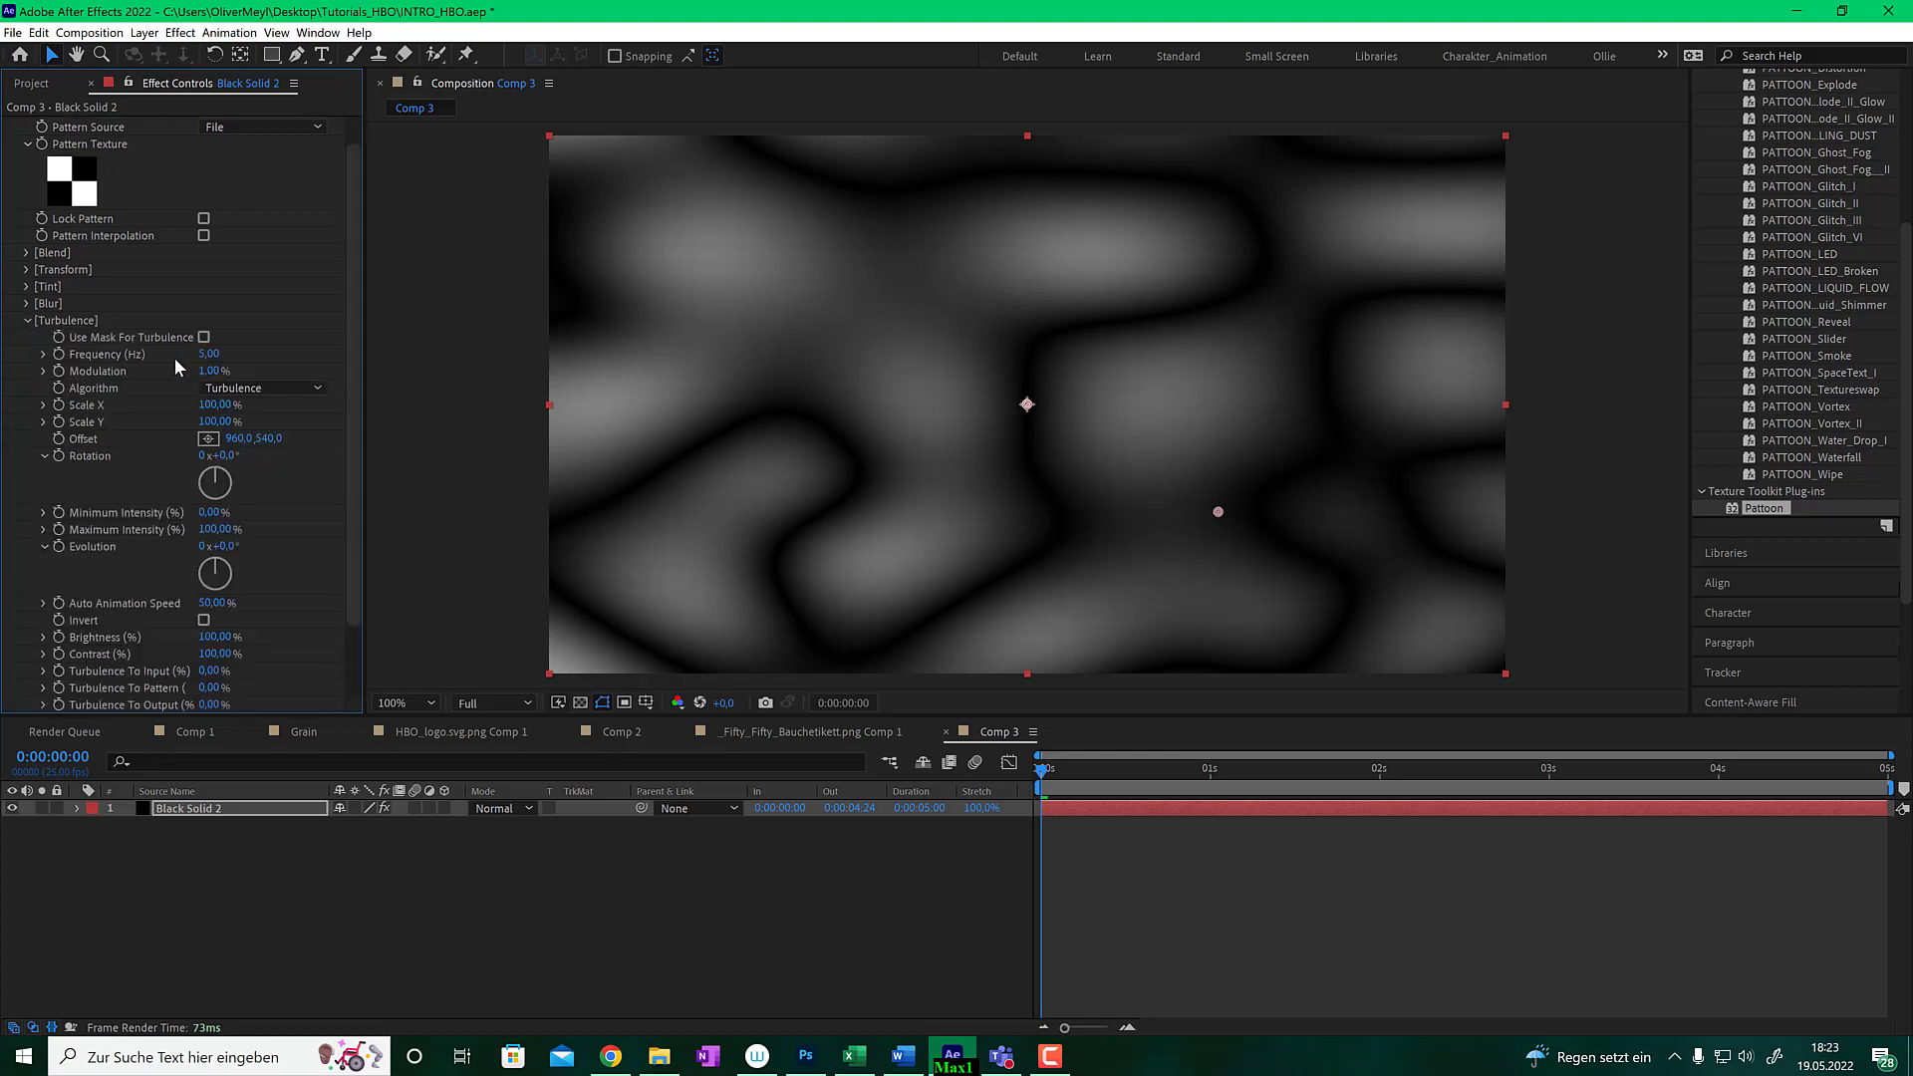
click(211, 355)
text(18)
key(Tab)
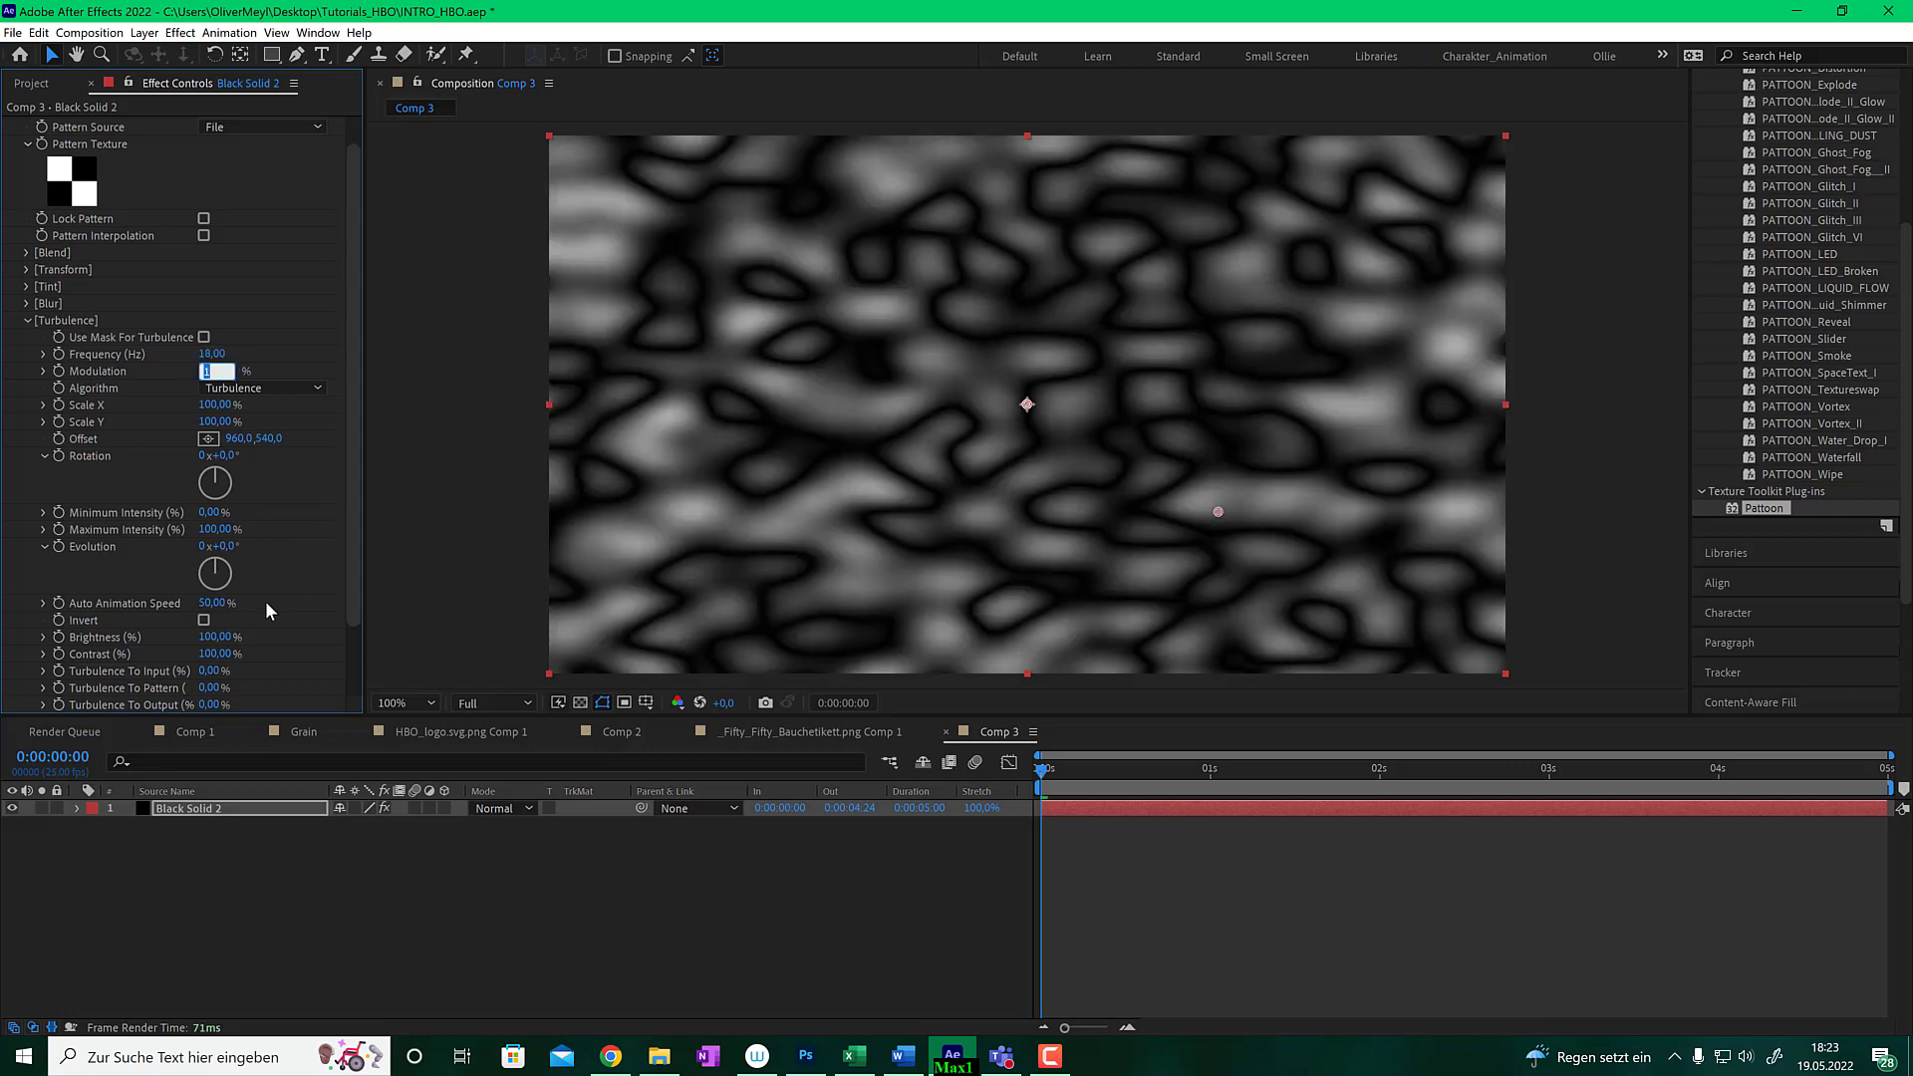
key(Tab)
text(10)
key(Tab)
text(10)
key(Tab)
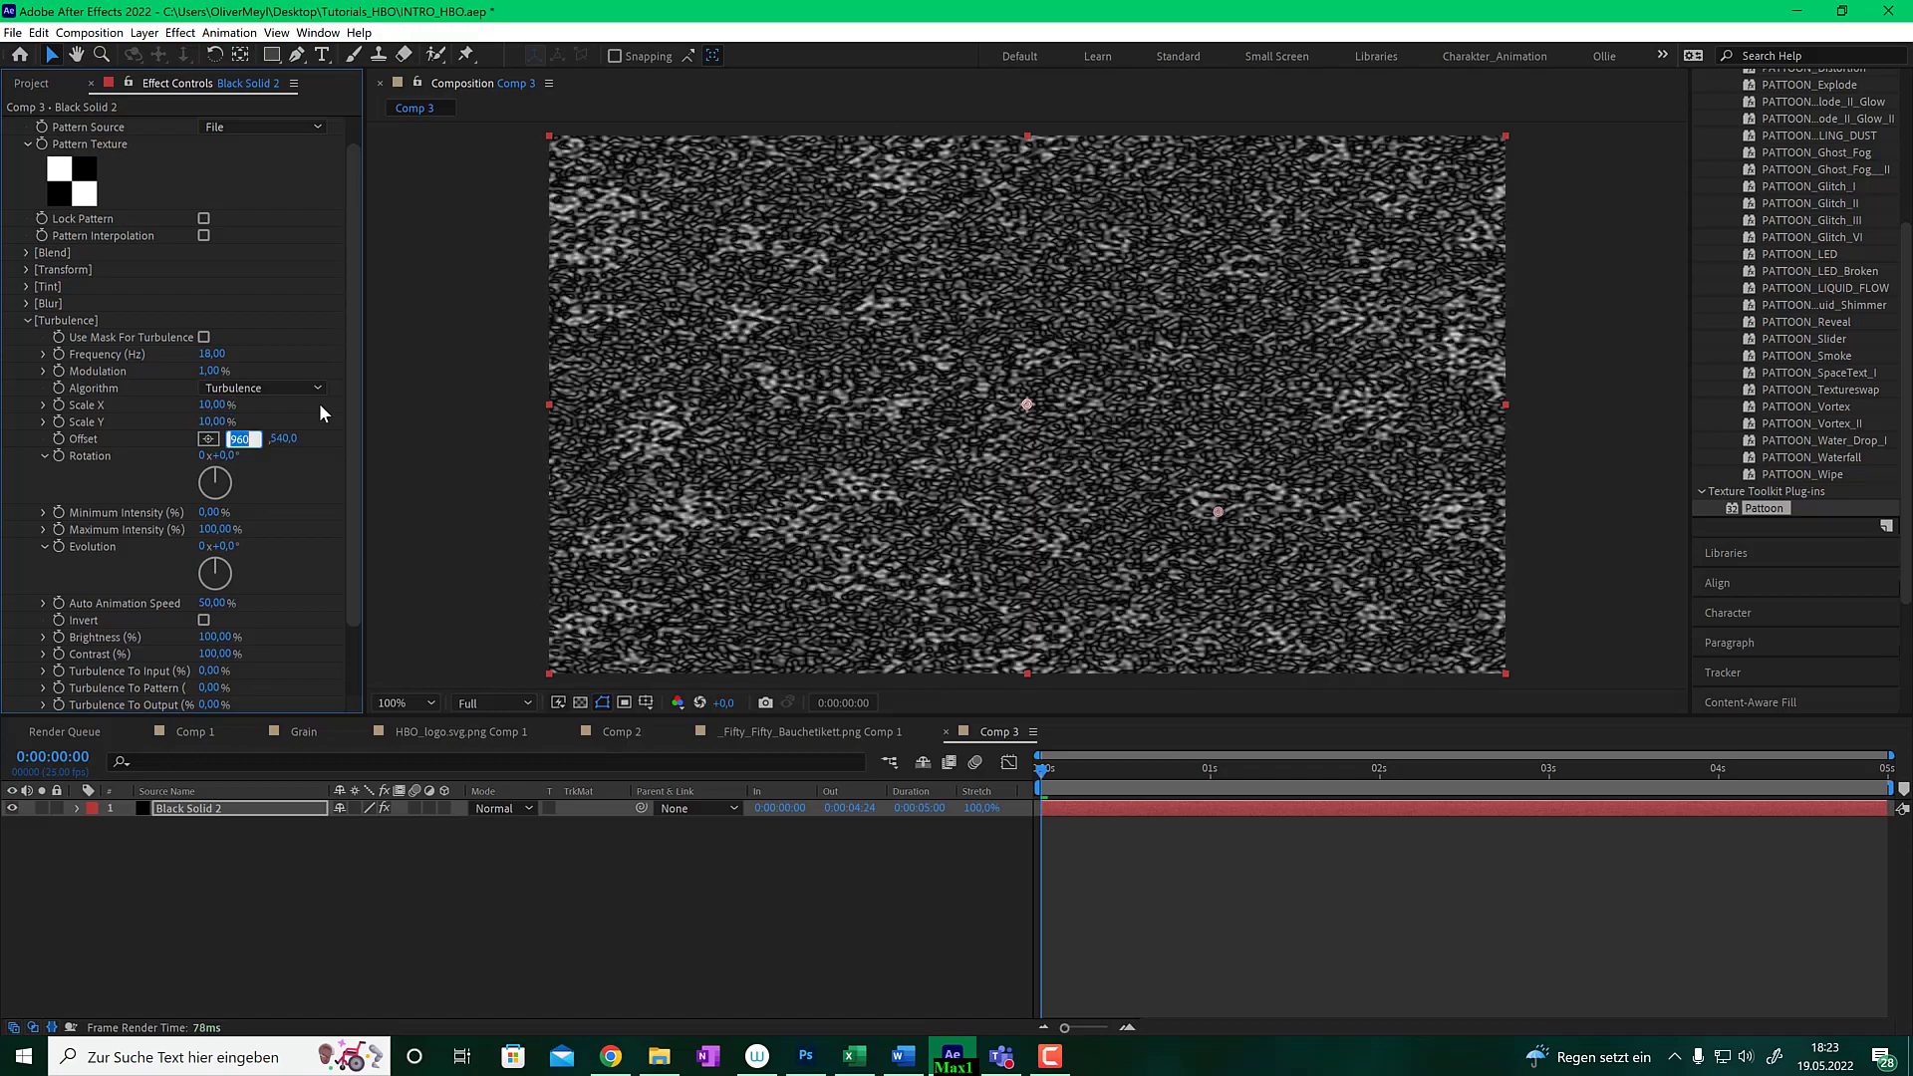
drag(1049, 772, 1122, 763)
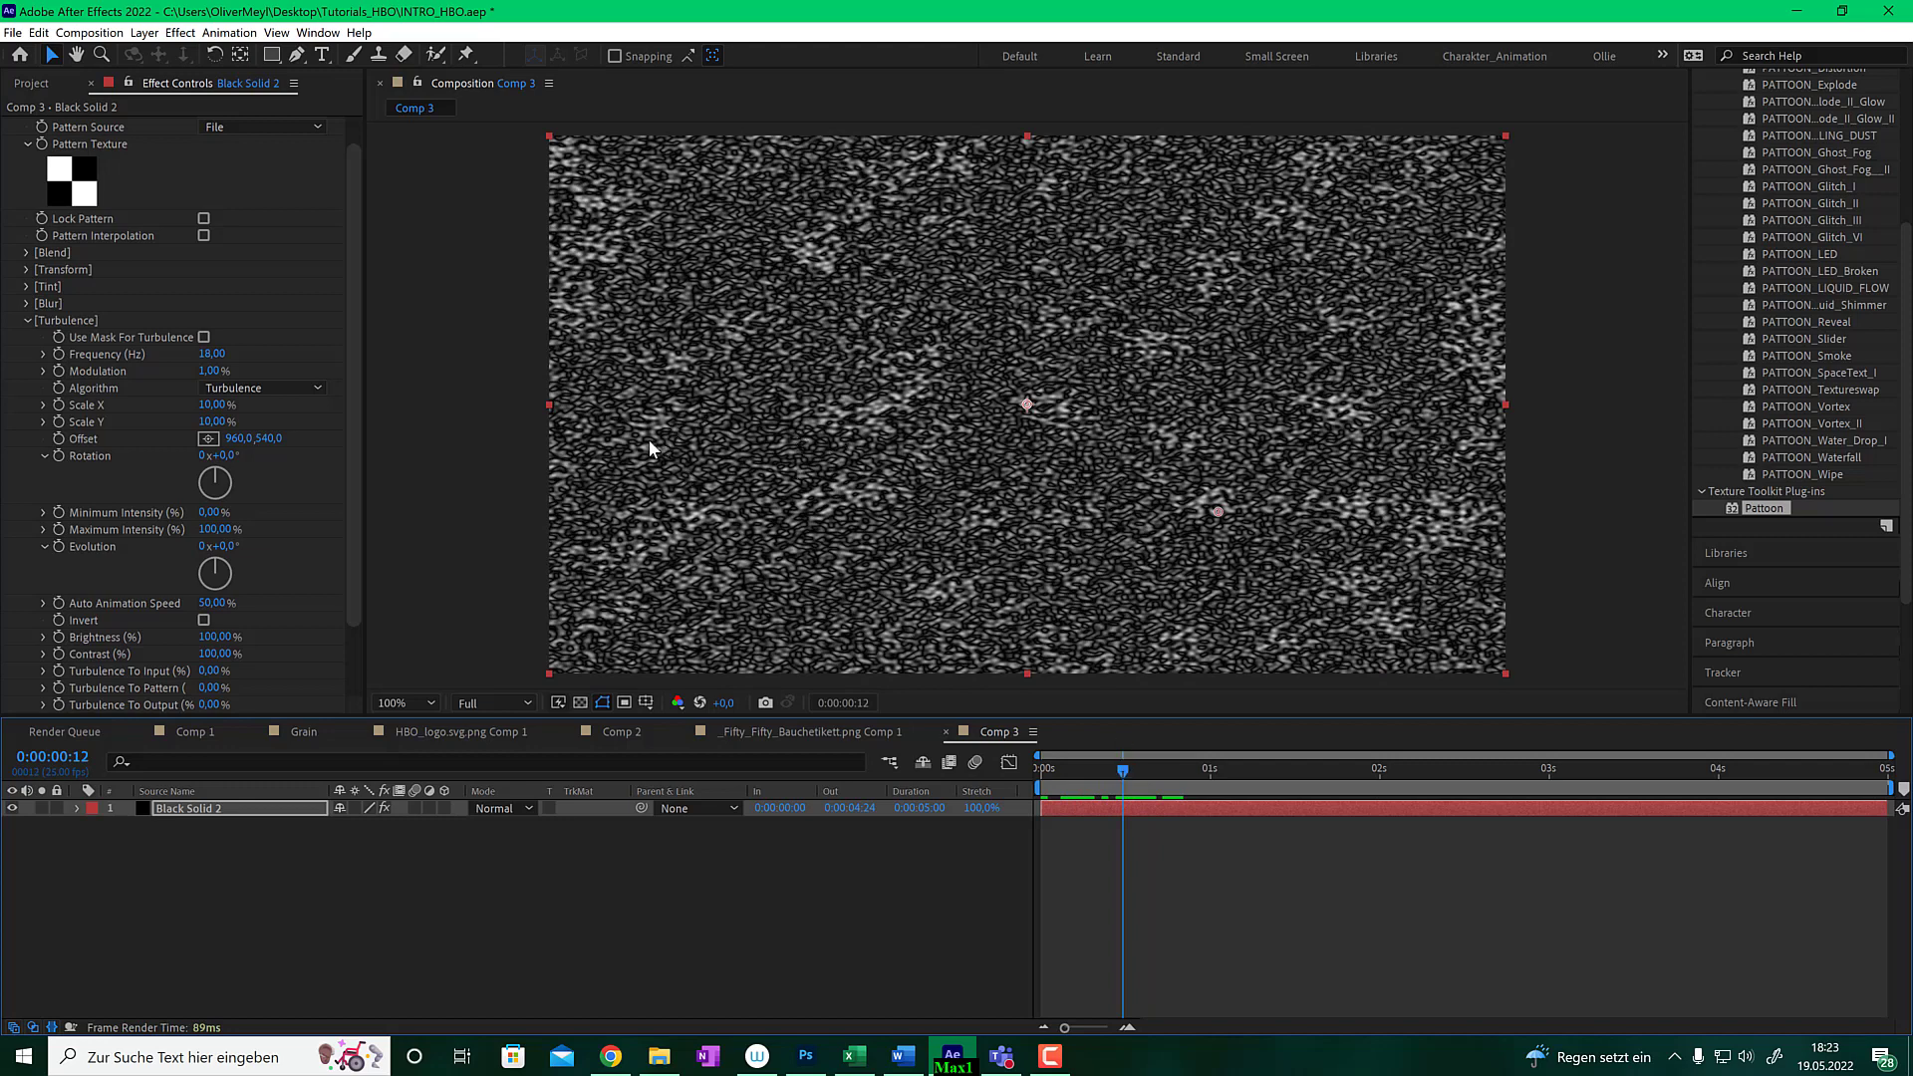
- Set the turbulence Algorithm to Fields and preview the animated noise from the start of the composition
key(period)
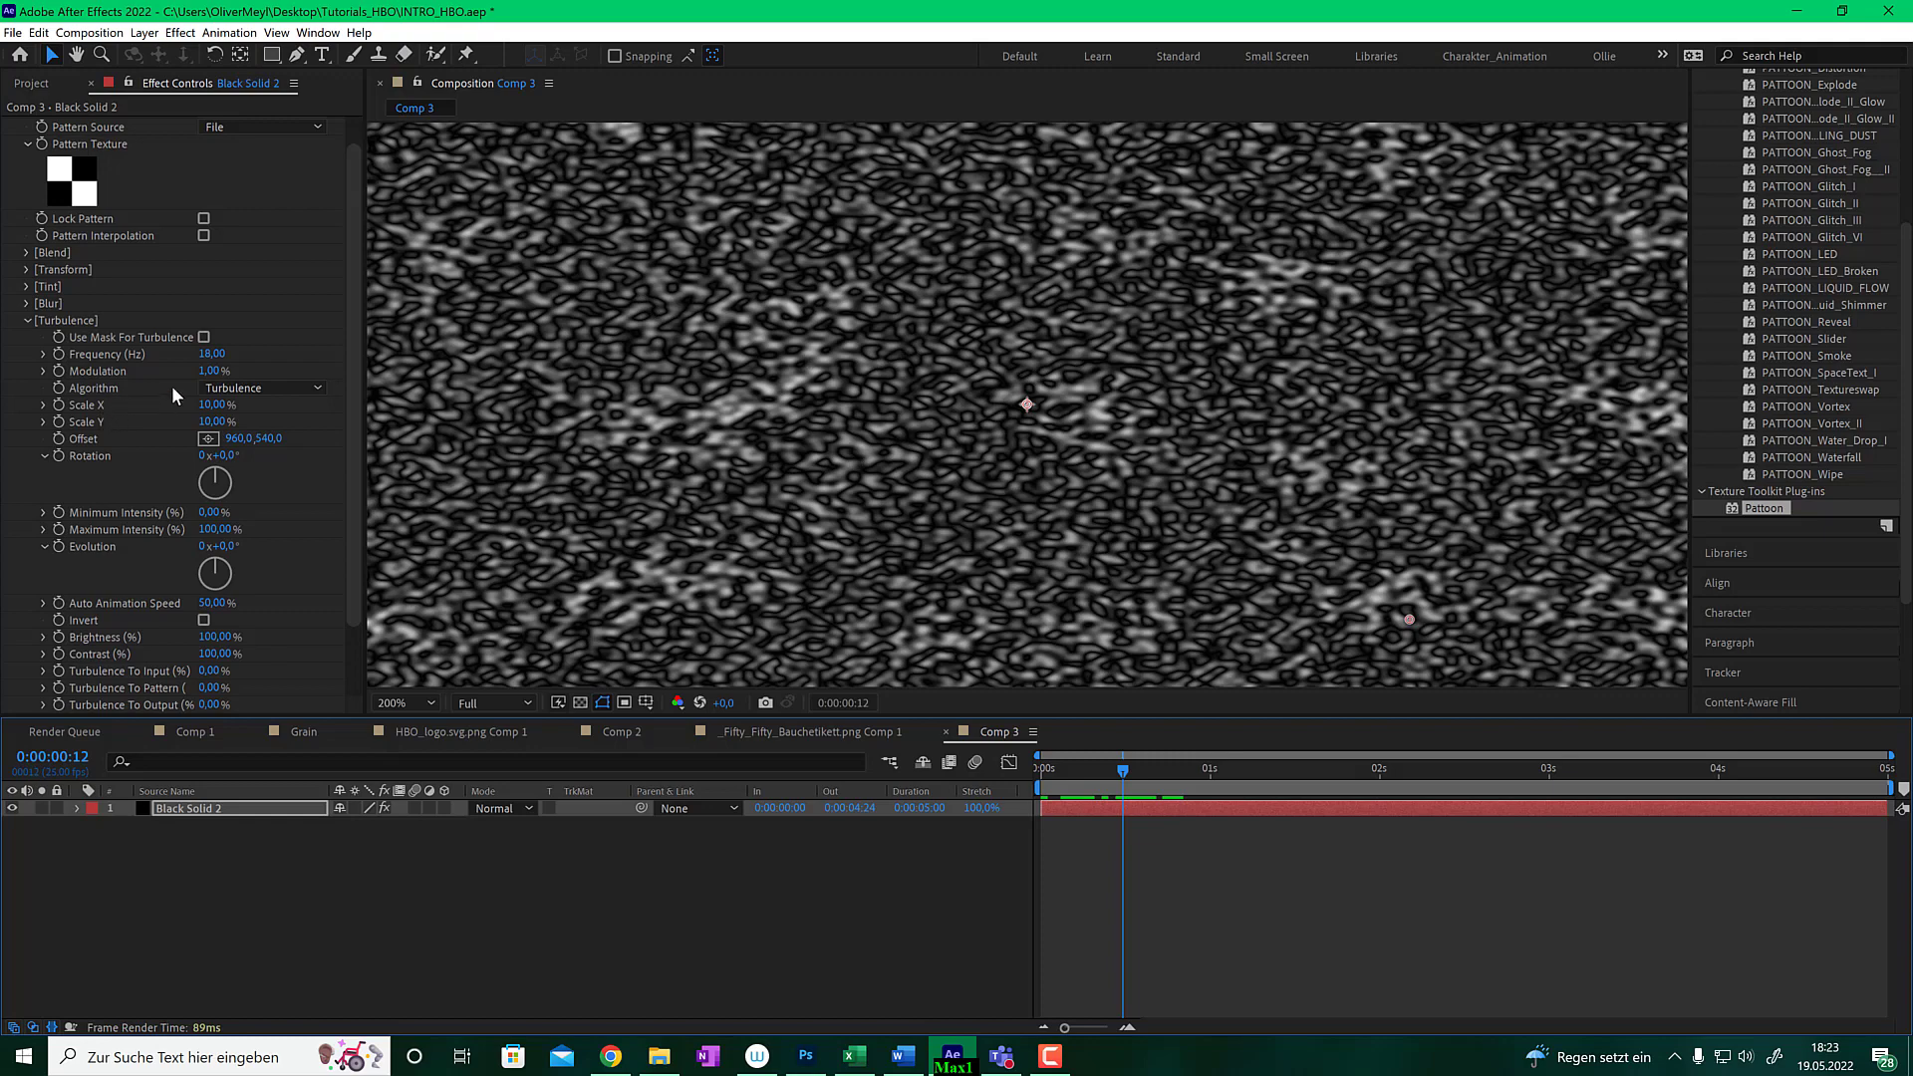
click(264, 388)
click(270, 539)
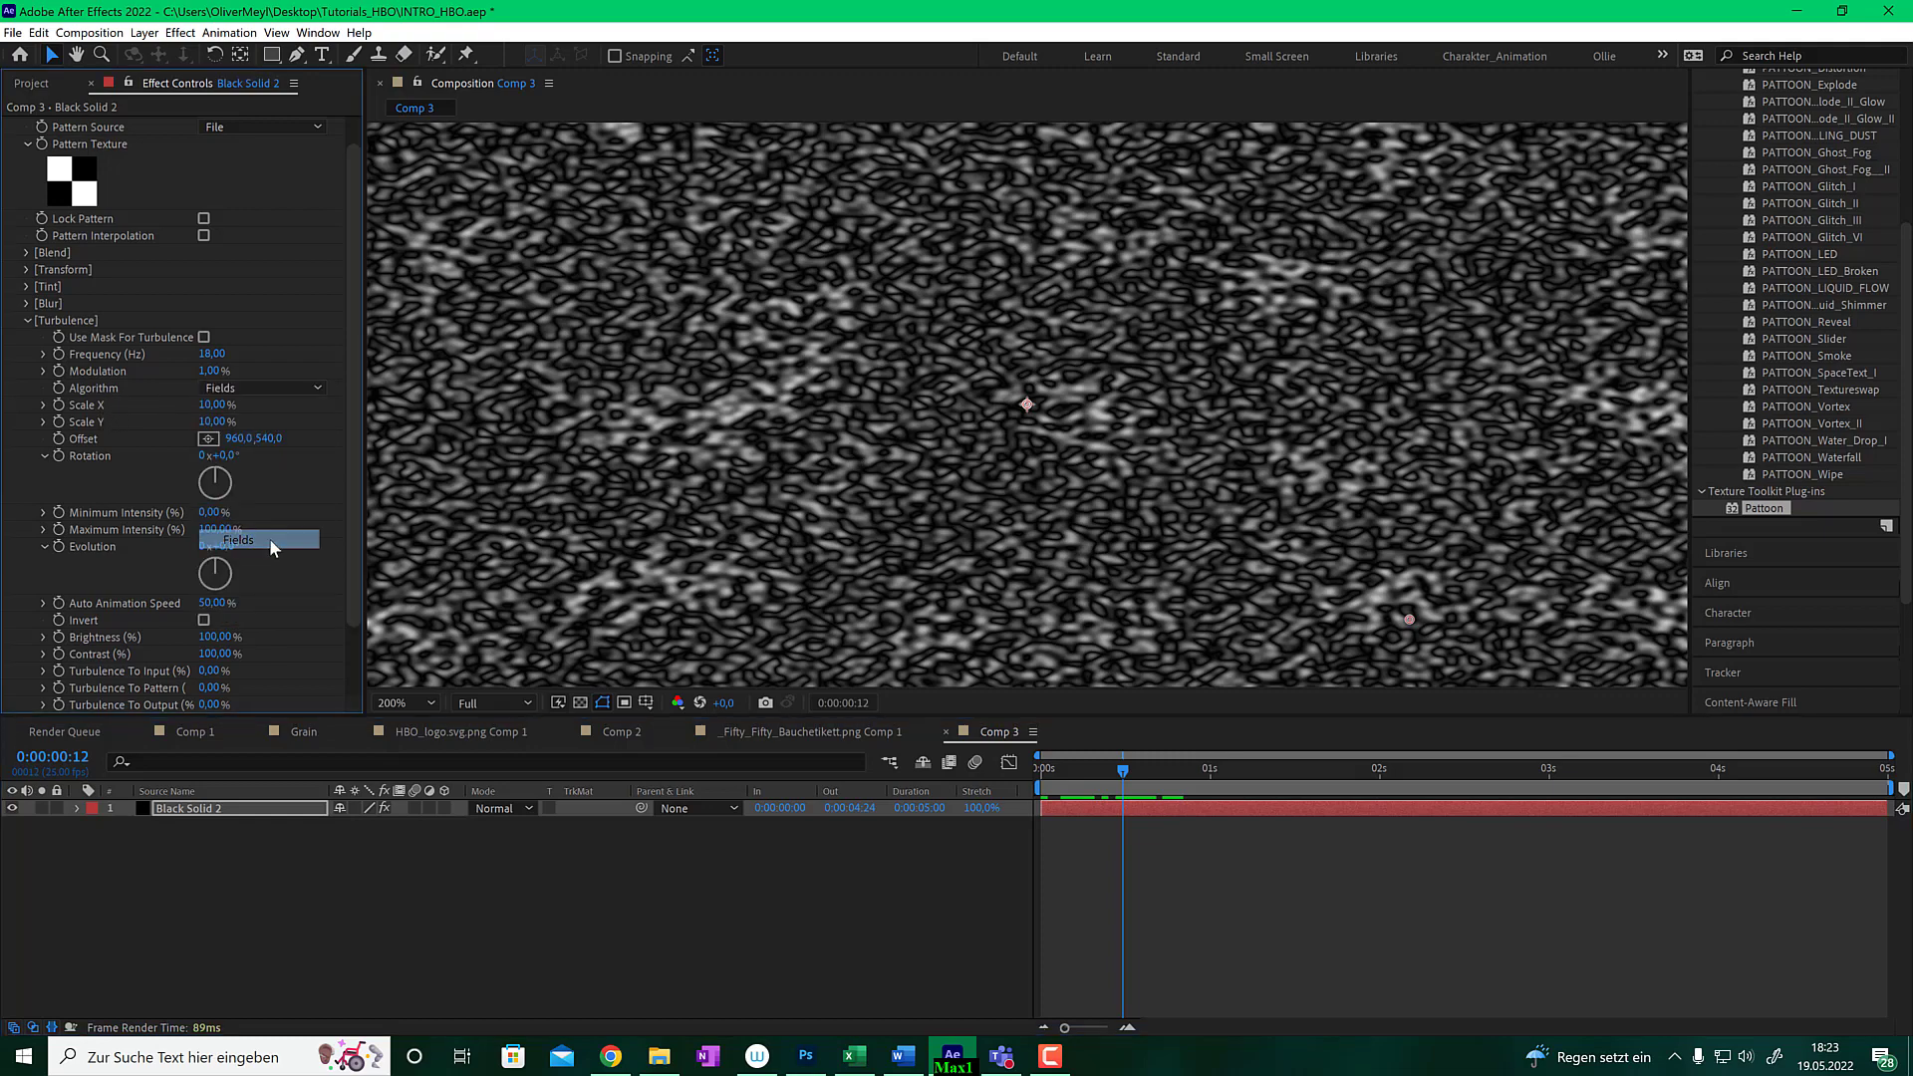
key(comma)
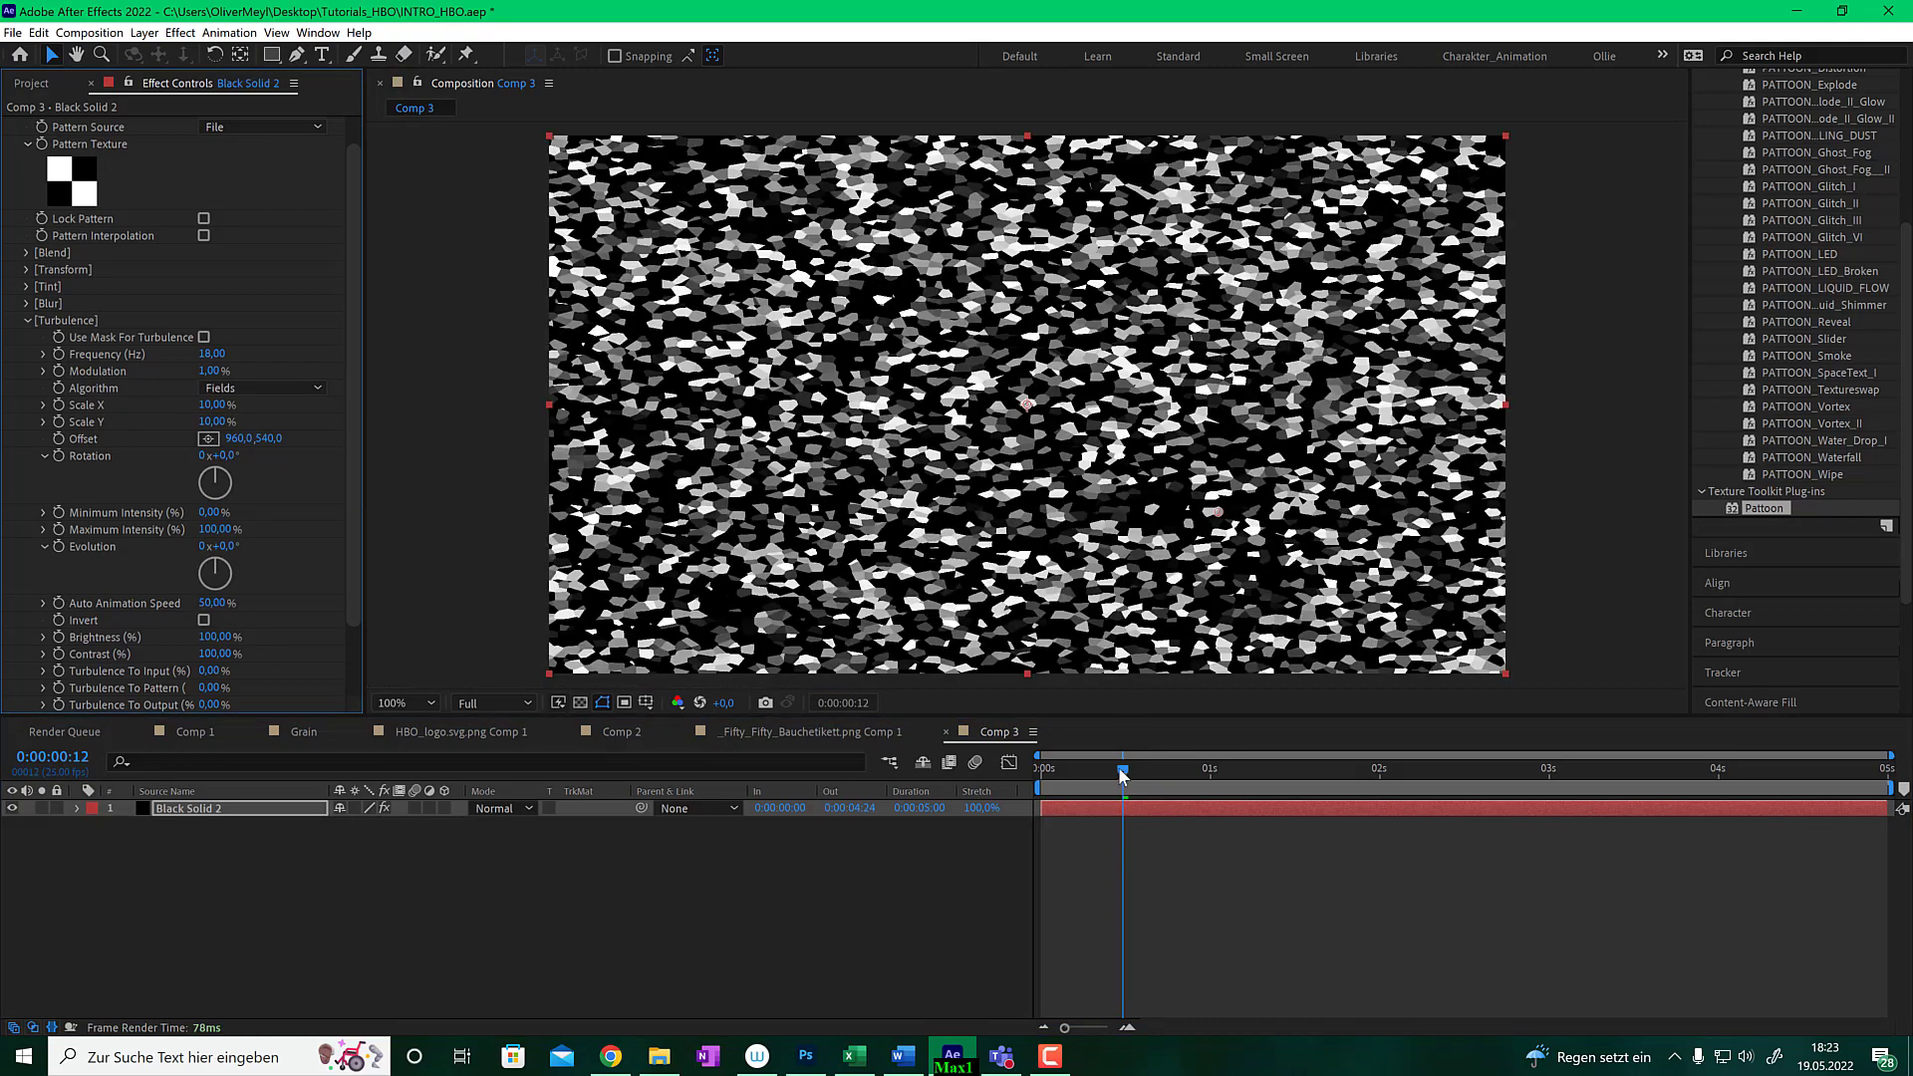
drag(1117, 767, 1032, 767)
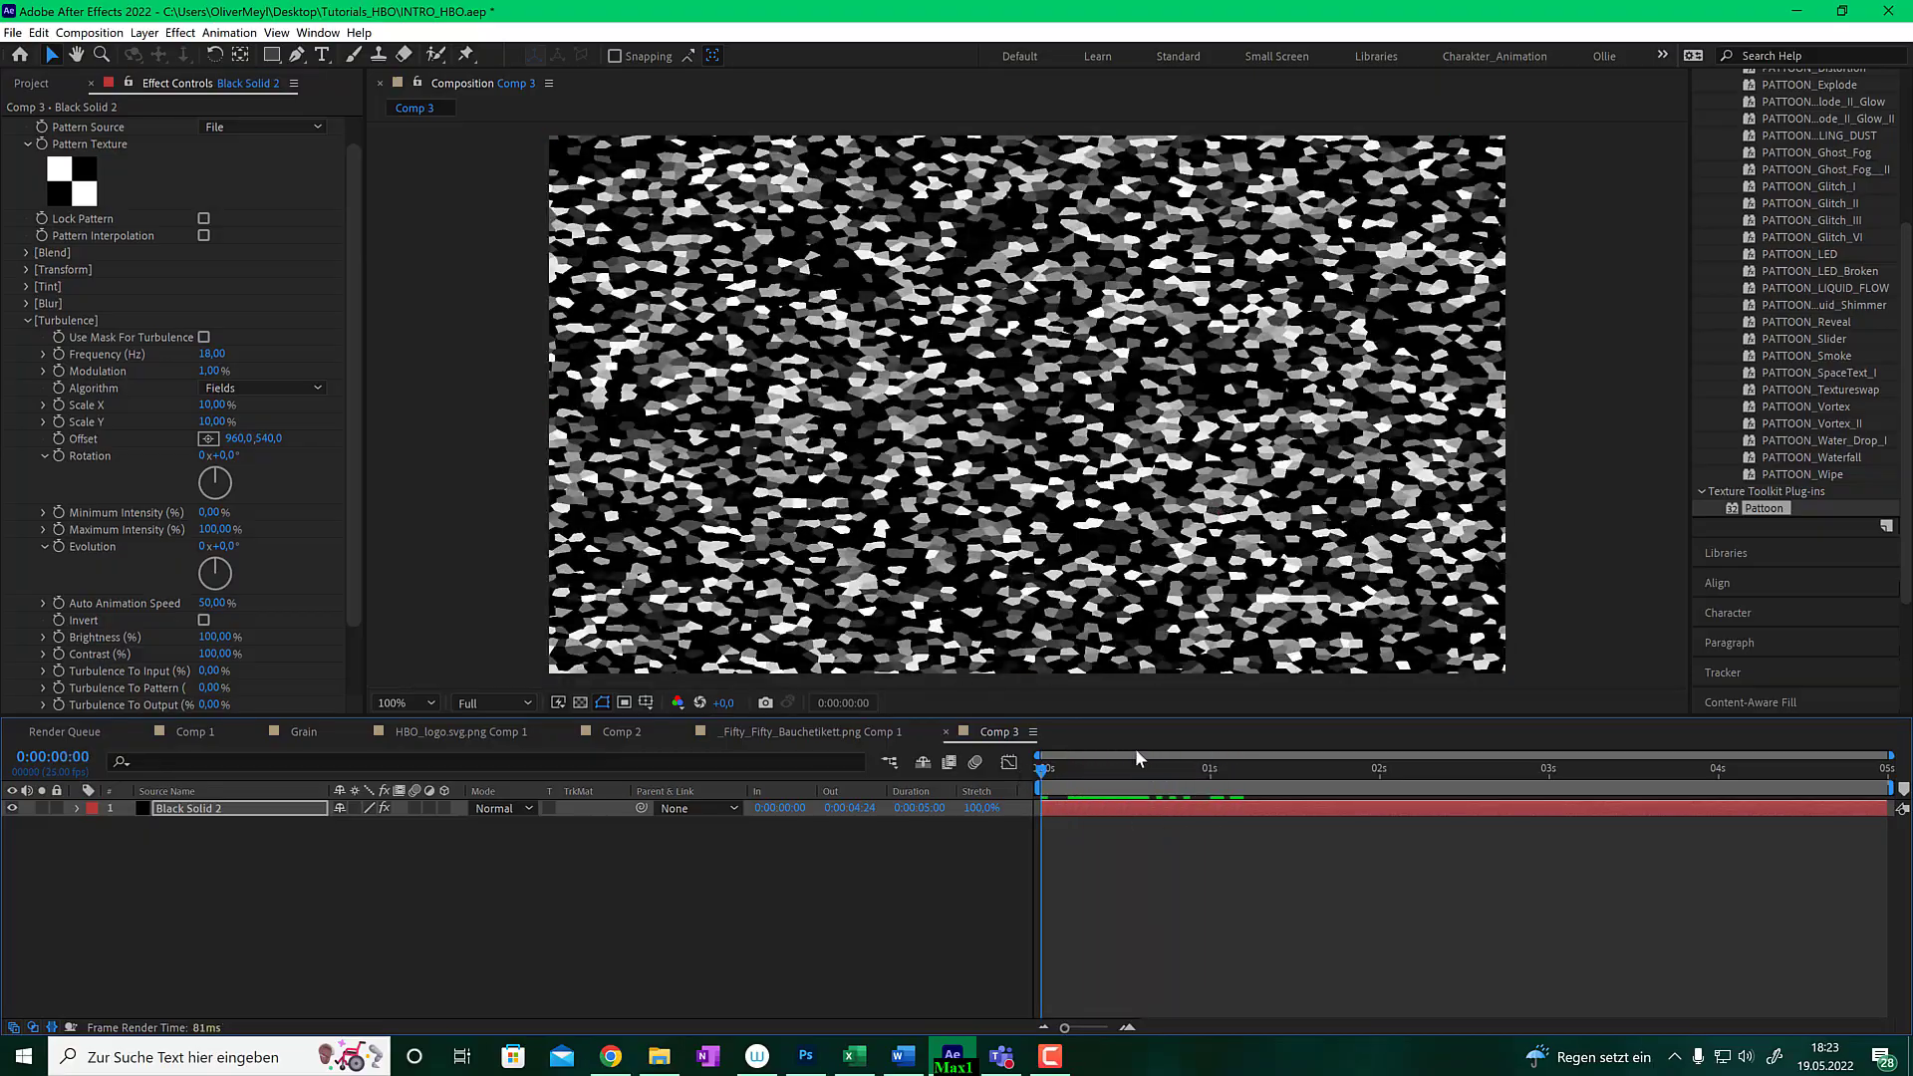
key(space)
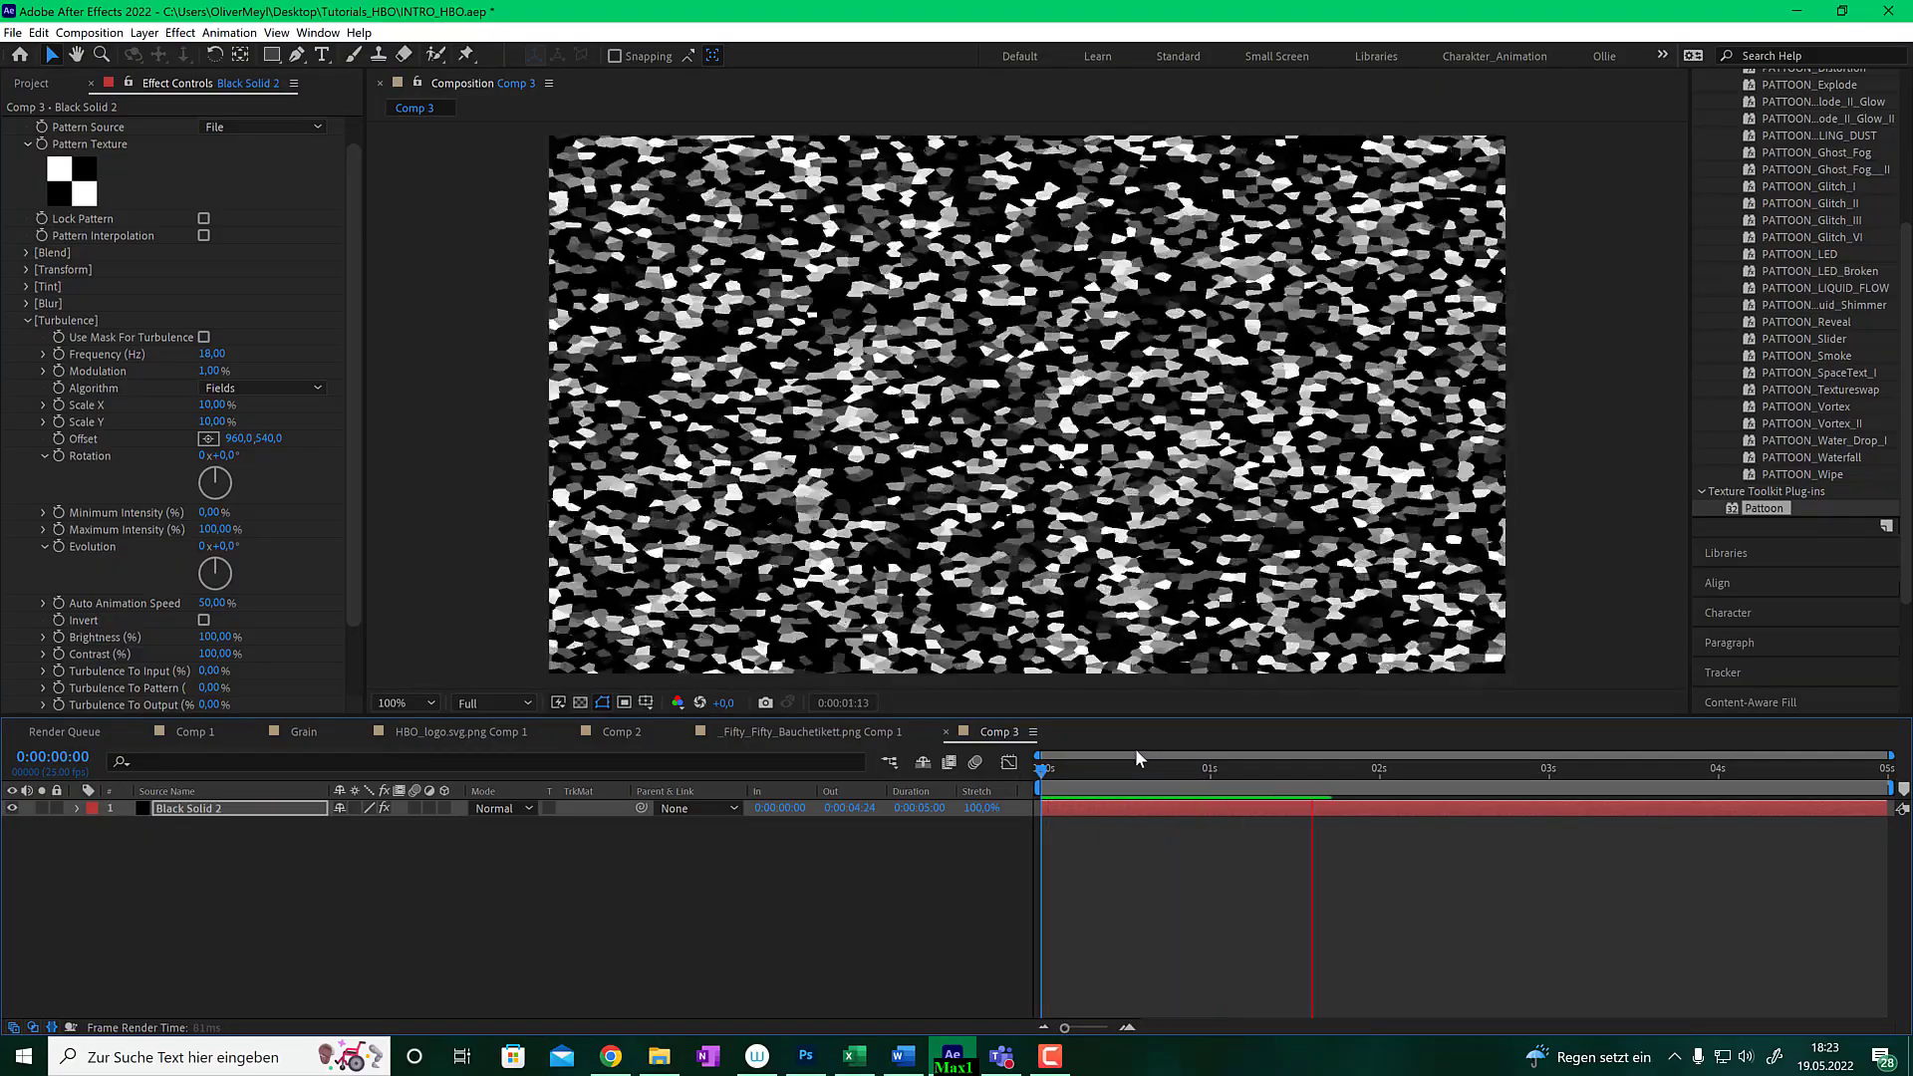
drag(1229, 768, 1190, 769)
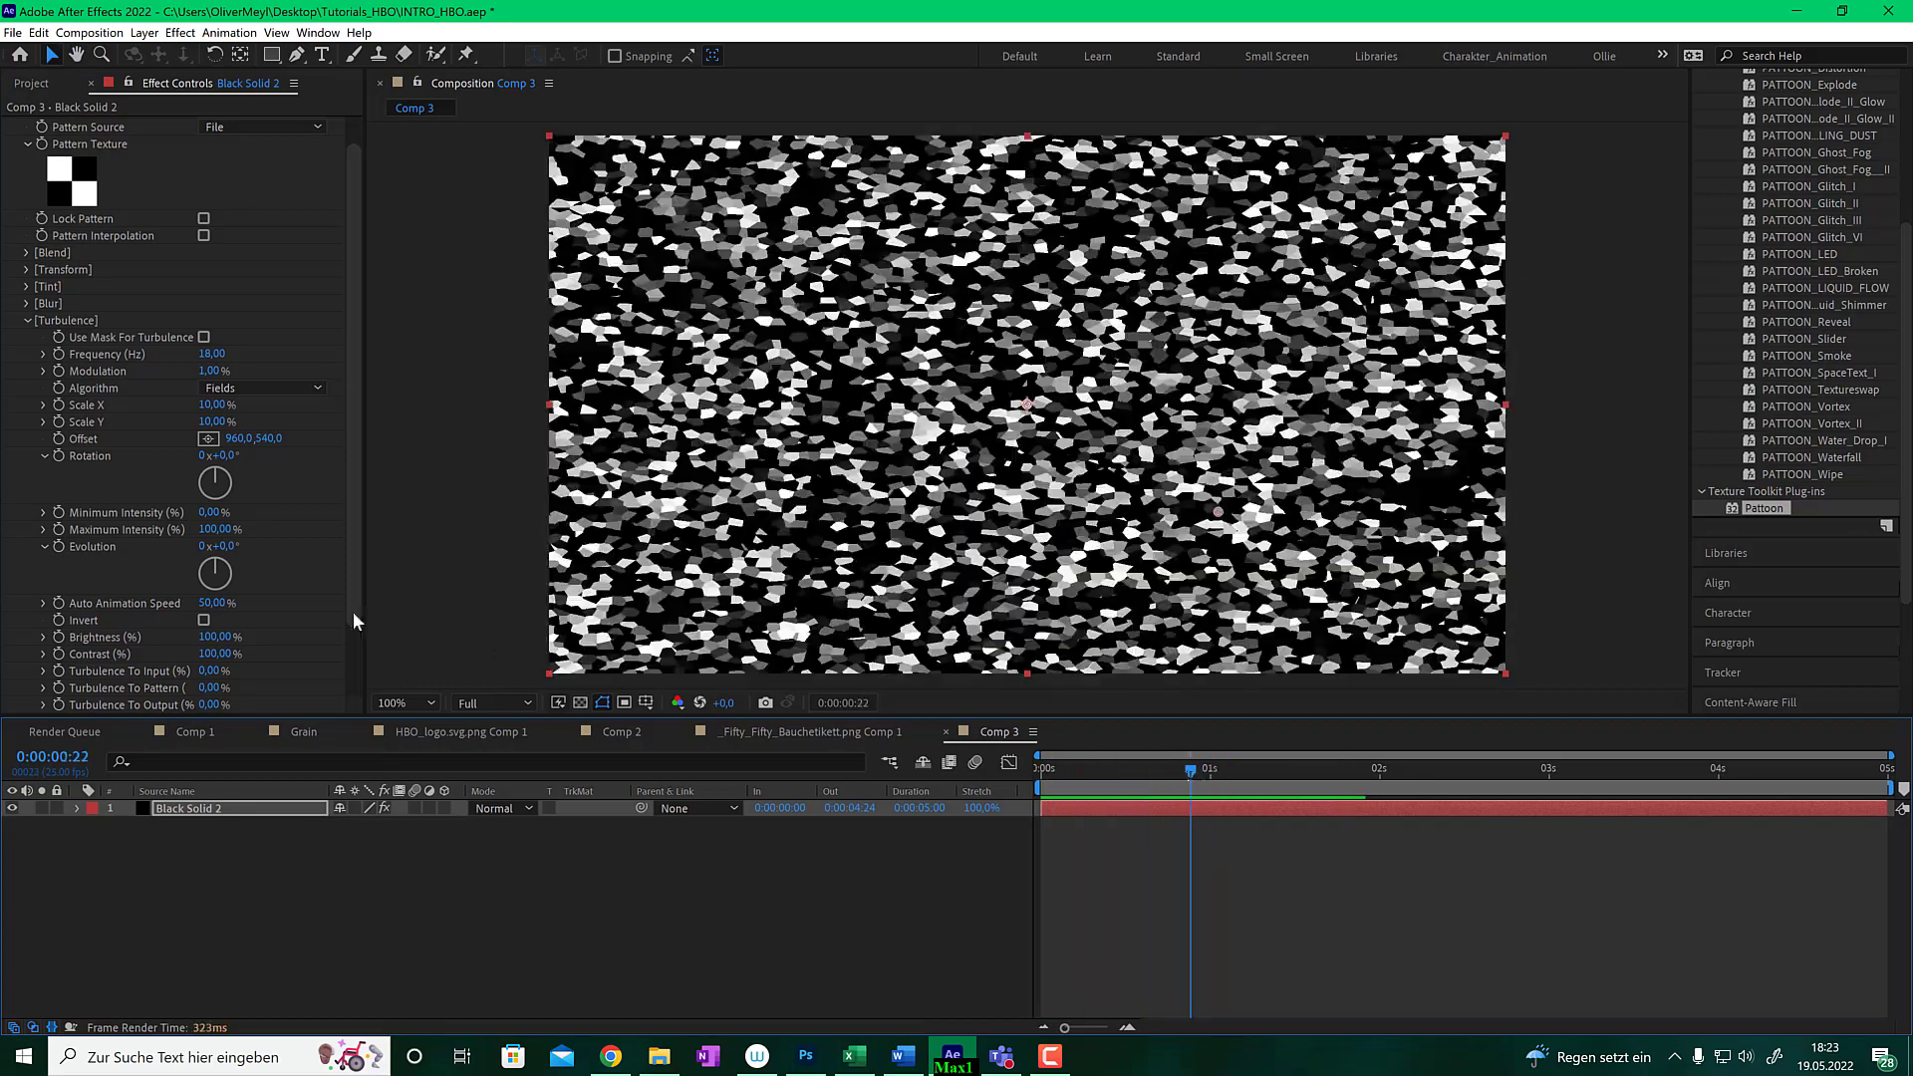
- Set the turbulence Auto Animation Speed to 100%
click(212, 602)
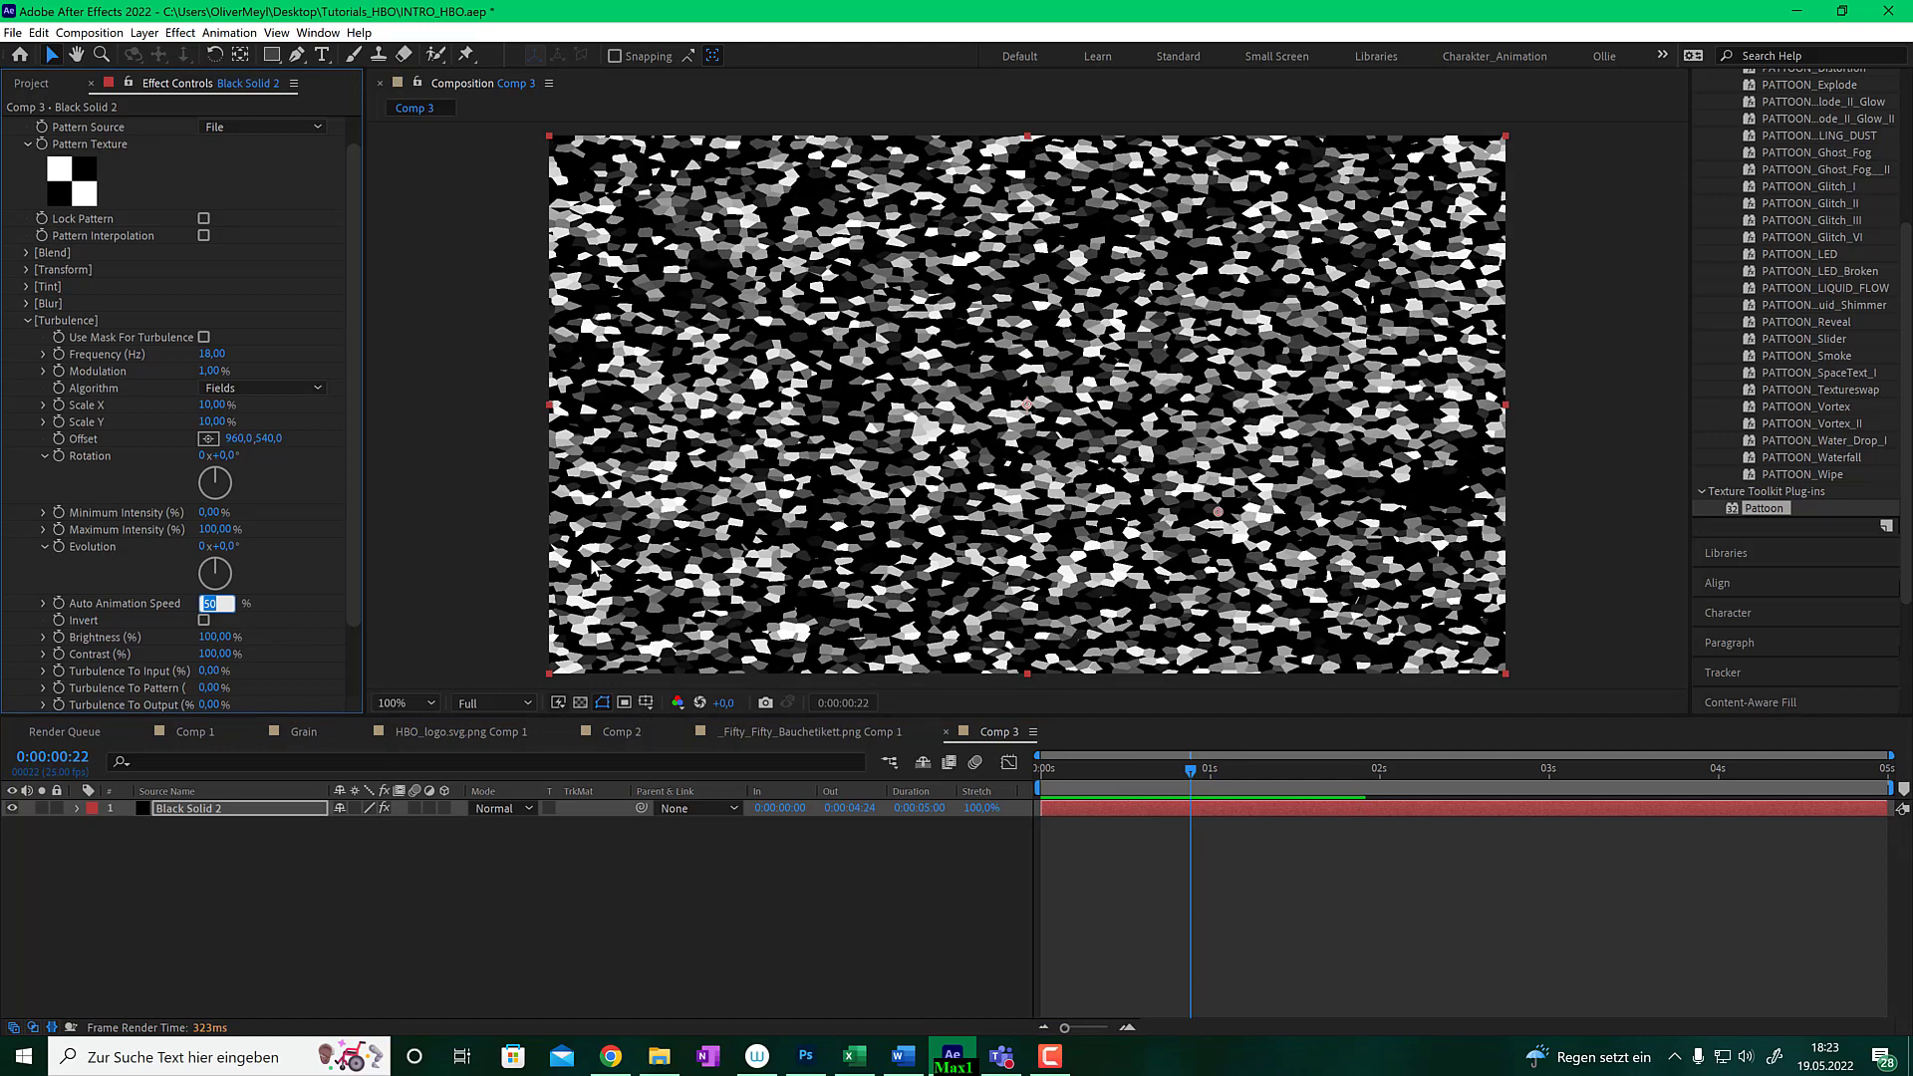
text(100)
key(Return)
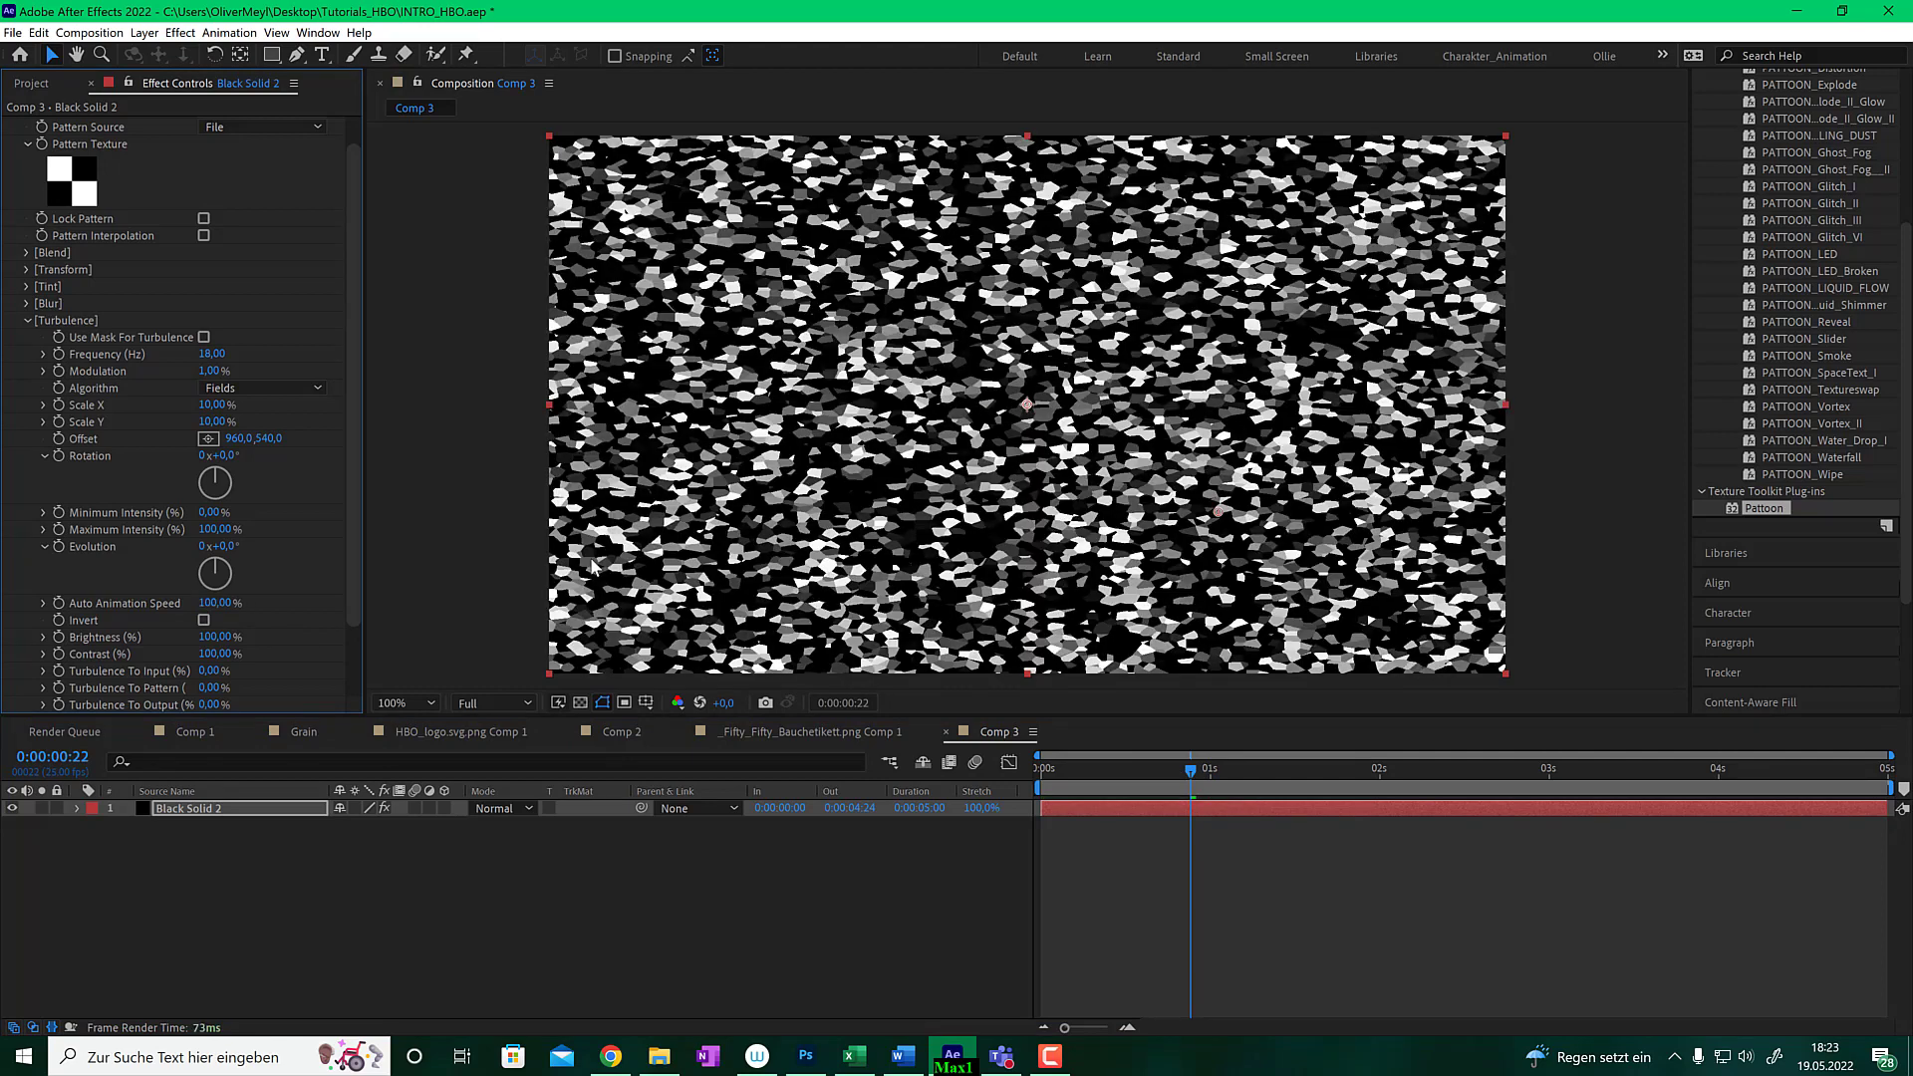
- Raise the turbulence Frequency to 40 Hz and scrub the timeline to check the finer grain
scroll(179, 399, up, 1)
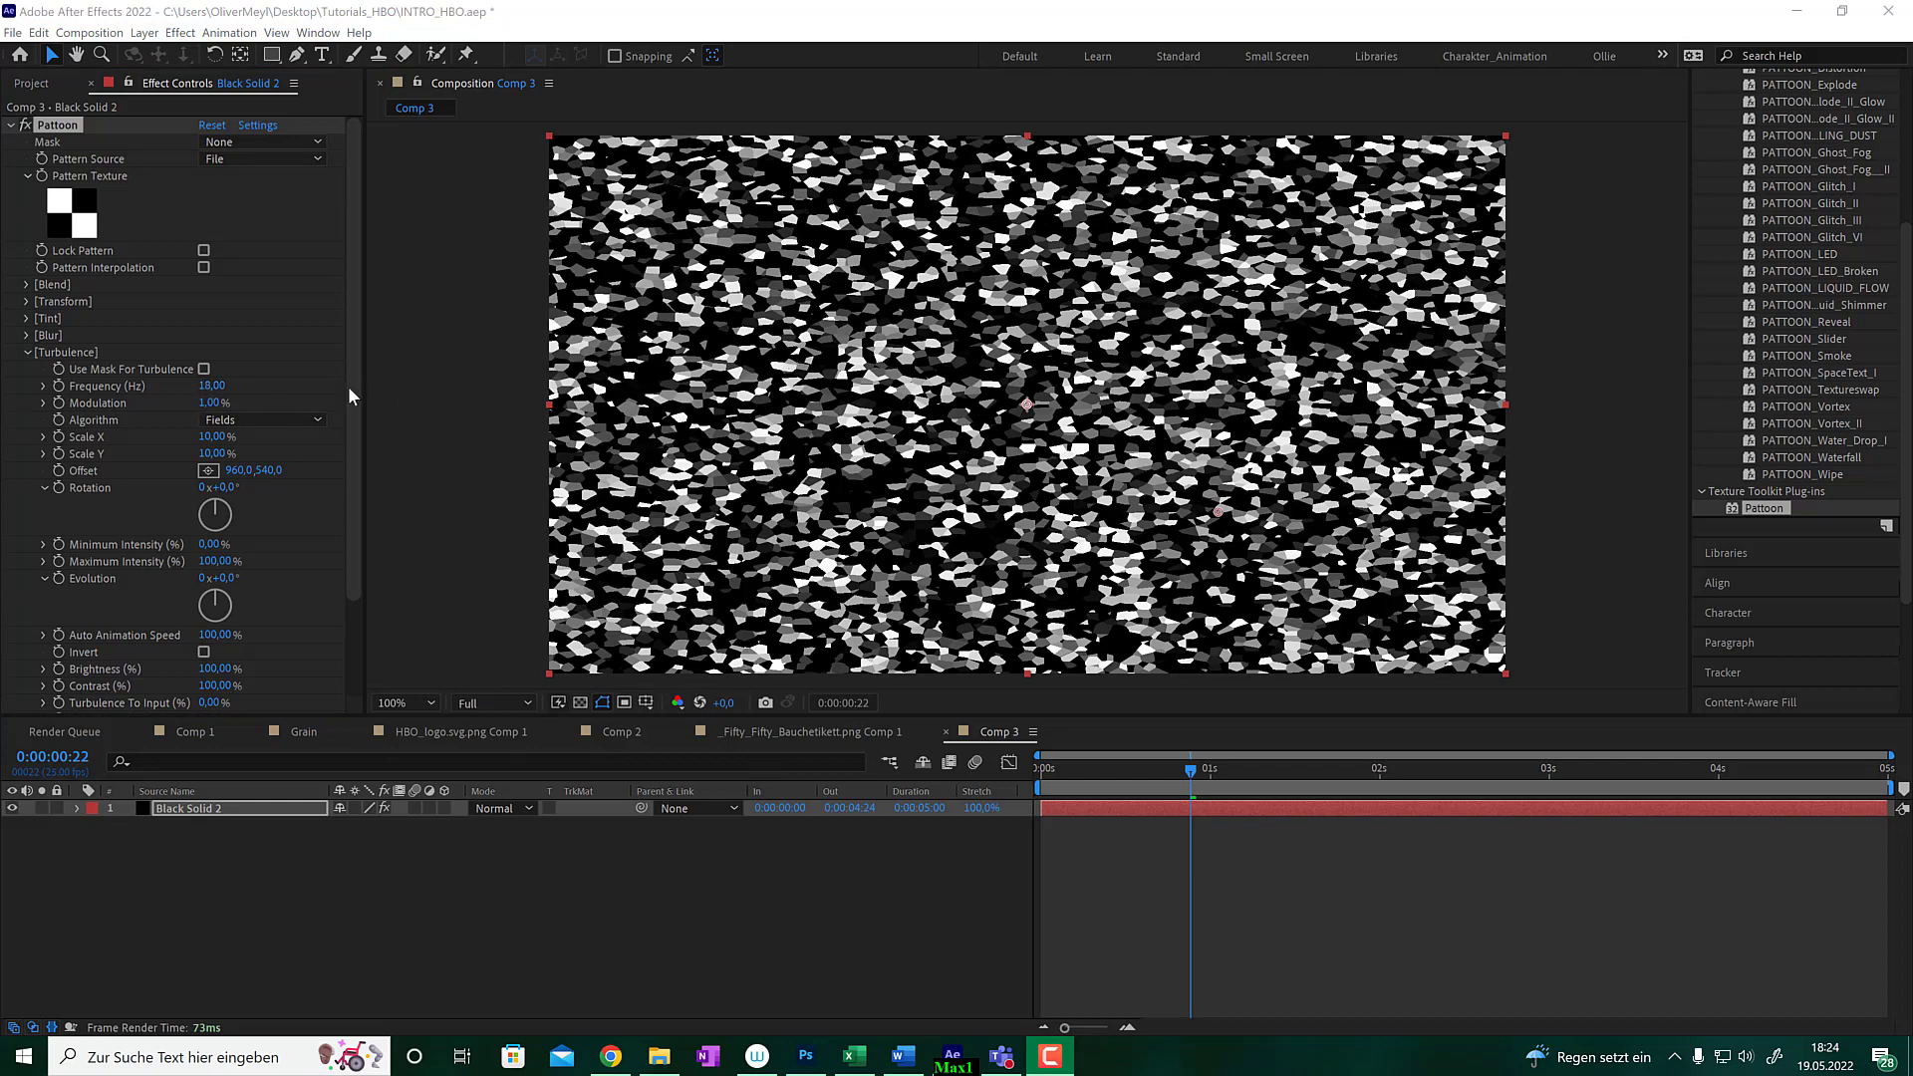
click(211, 386)
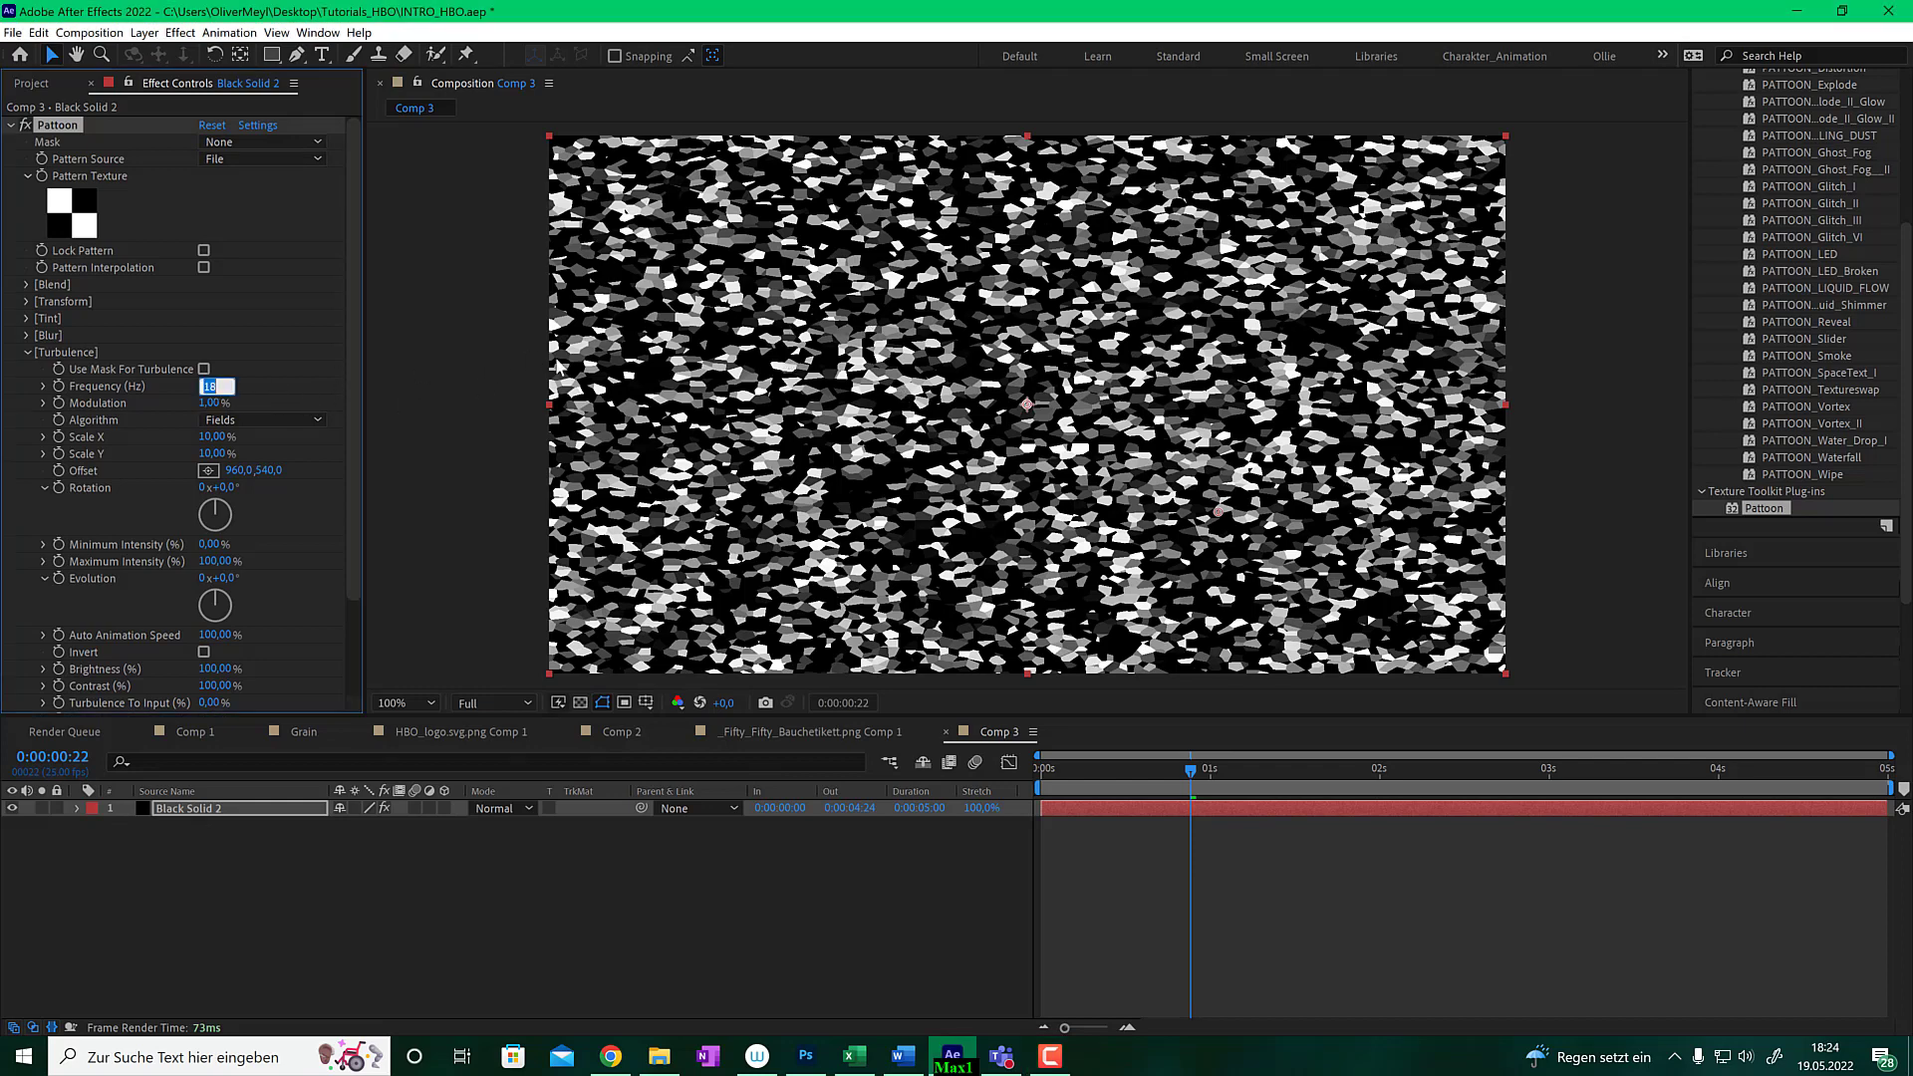
text(40)
key(Return)
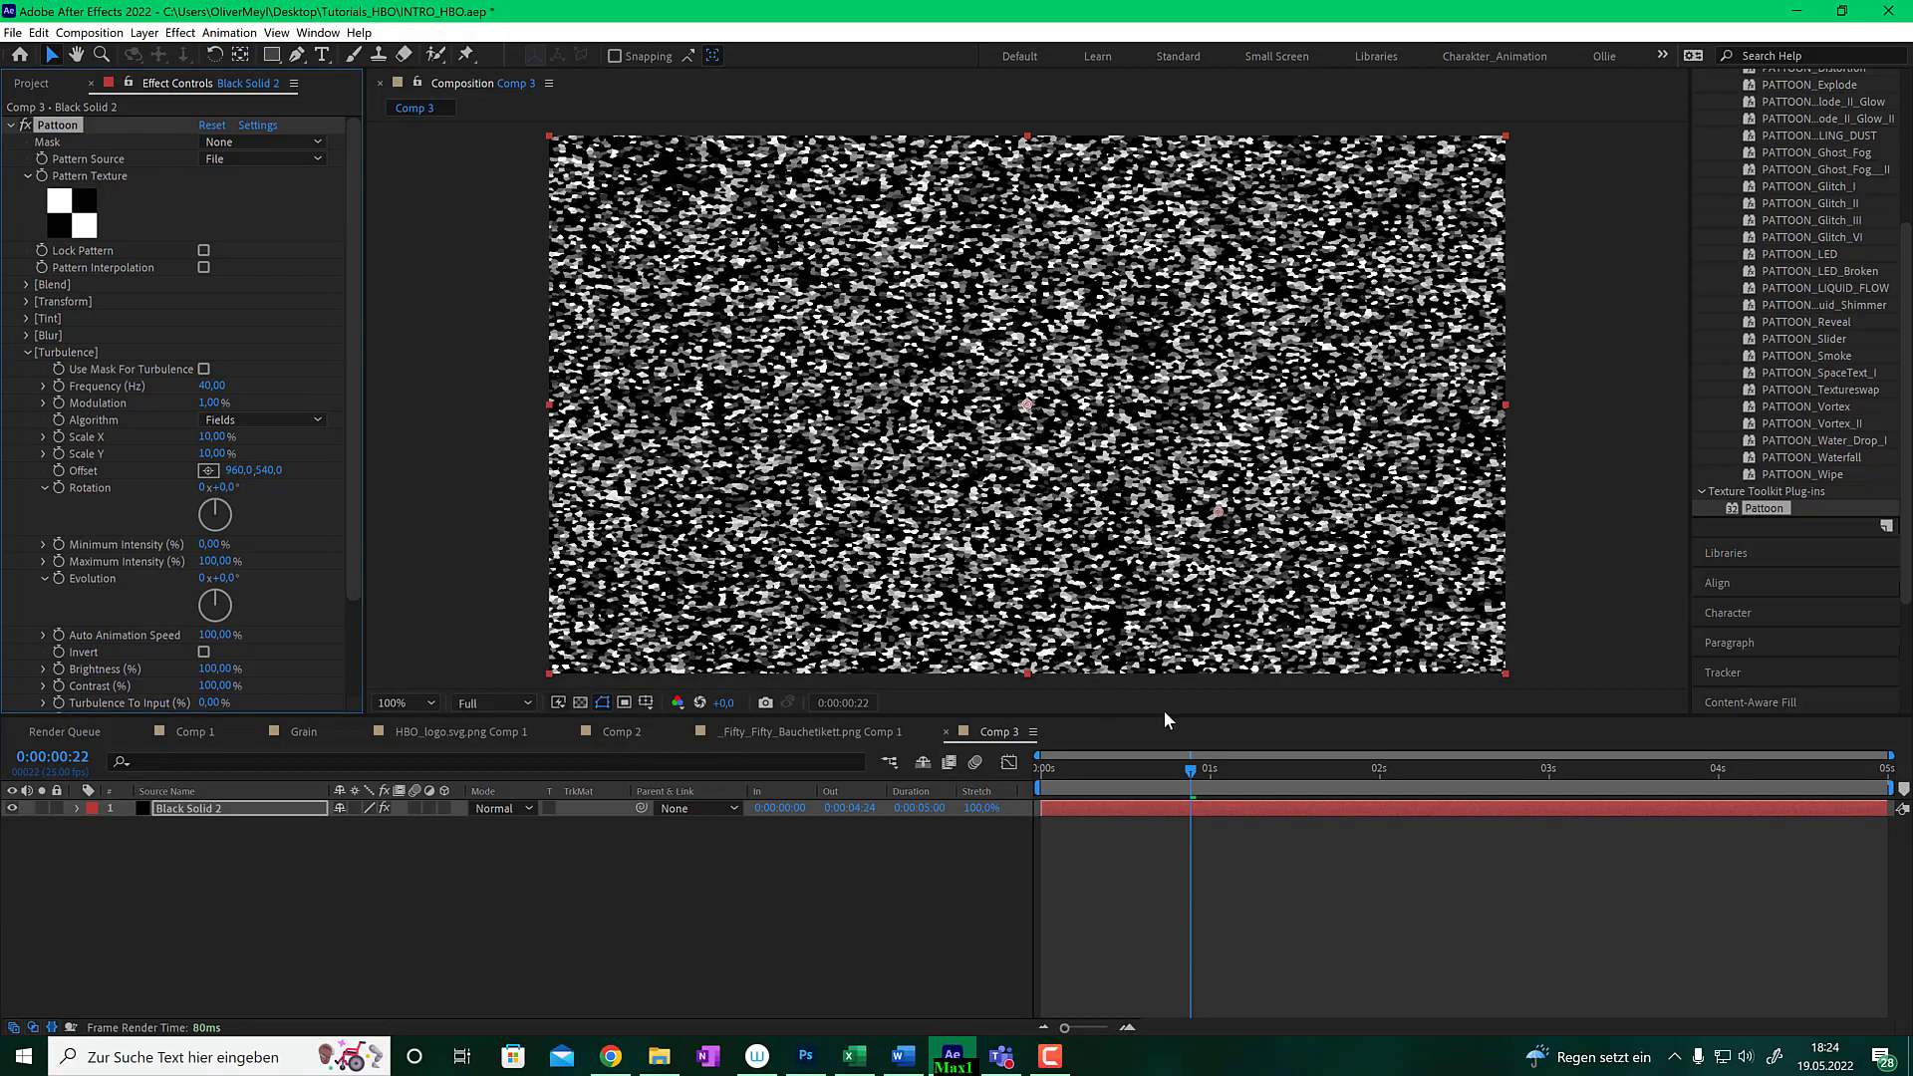
drag(1203, 771, 1139, 781)
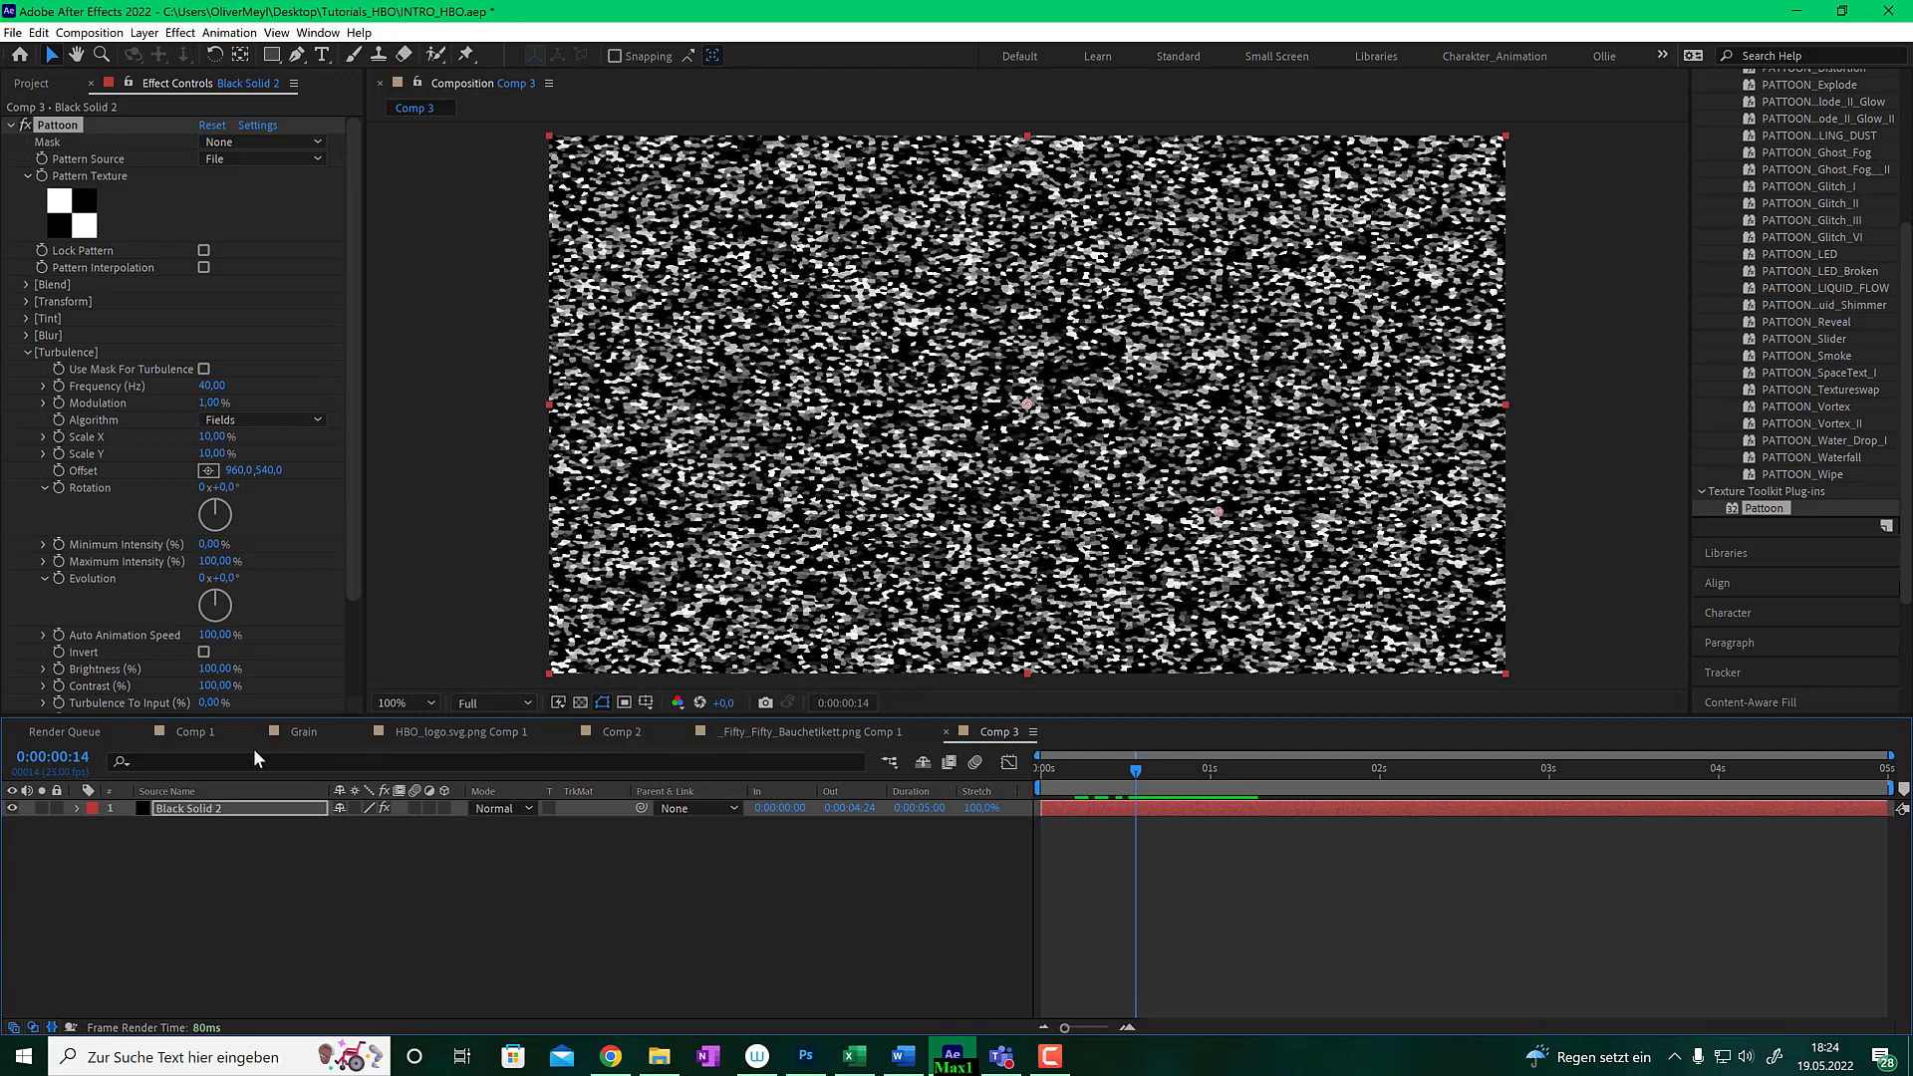
- Examine the grain texture in Comp 1 up close as a reference, and return to Comp 3
click(195, 732)
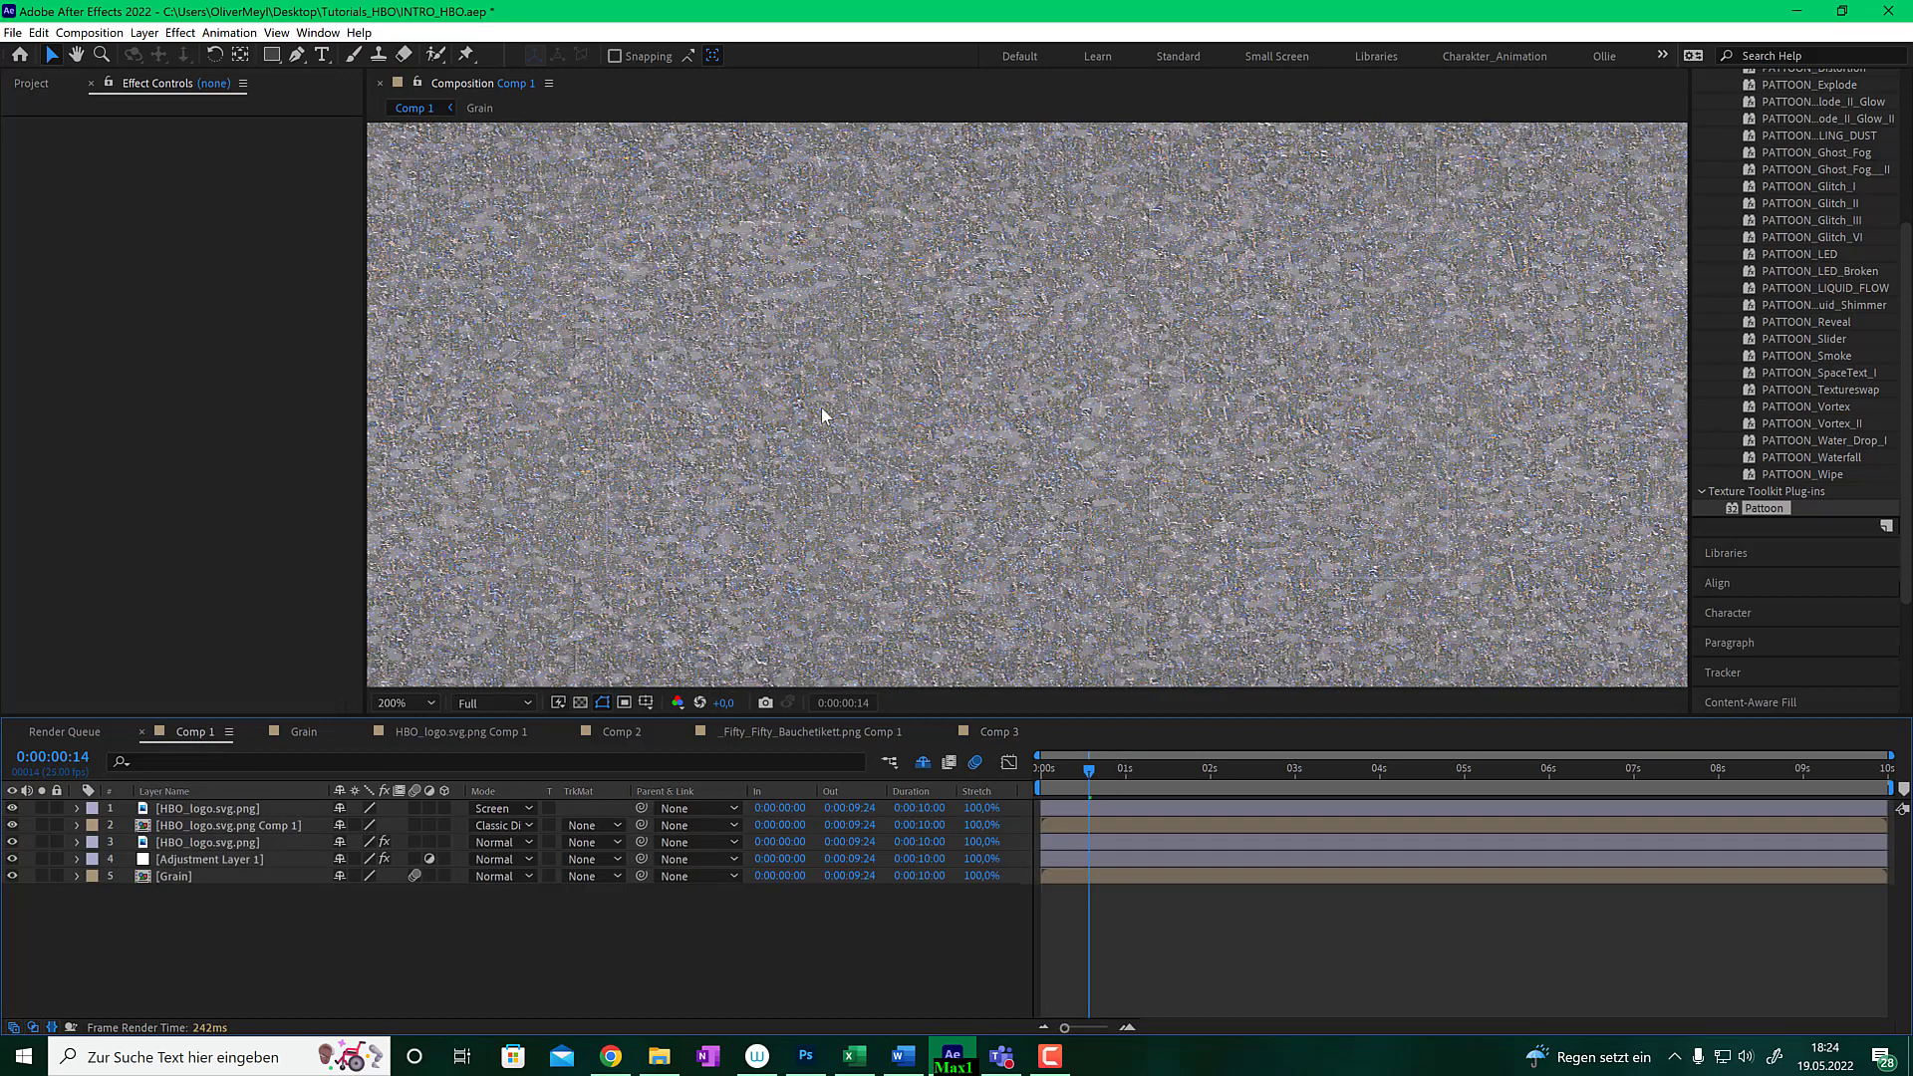
scroll(821, 409, up, 1)
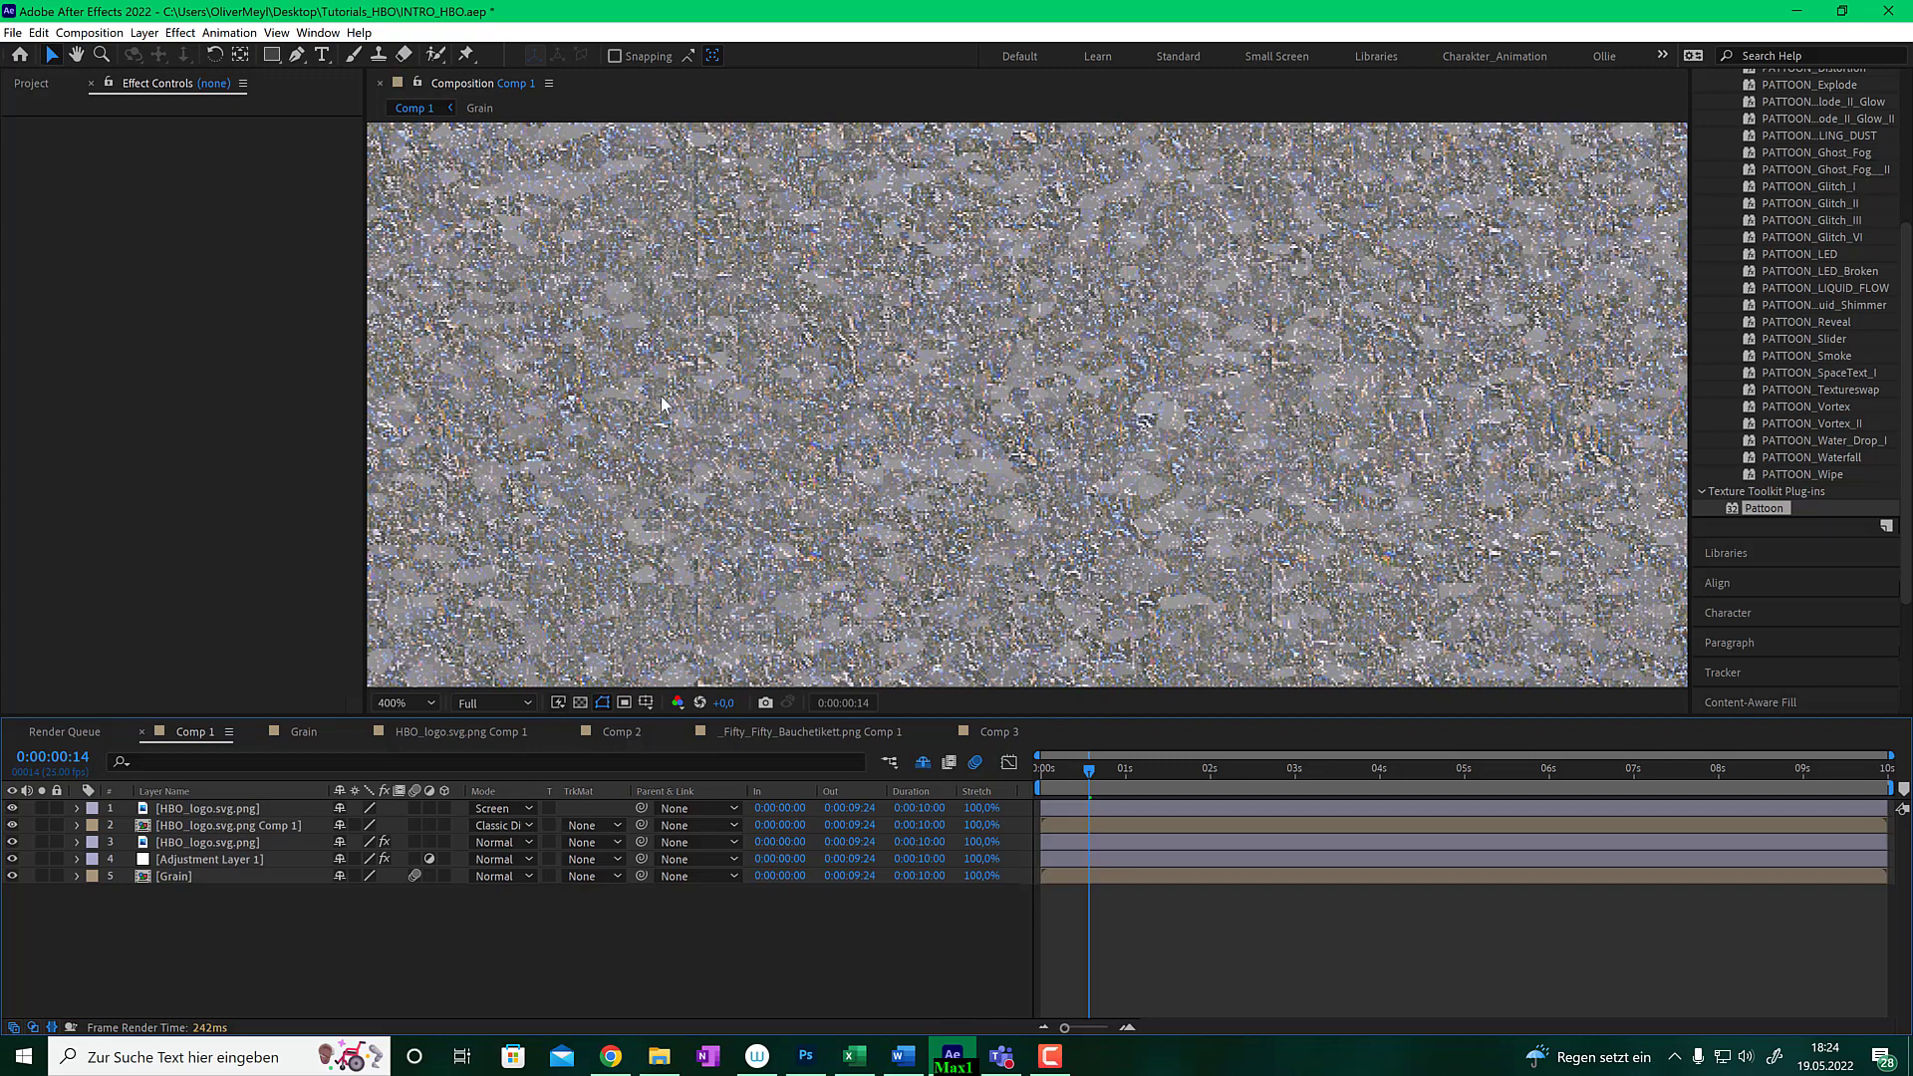
key(comma)
key(comma)
key(comma)
key(comma)
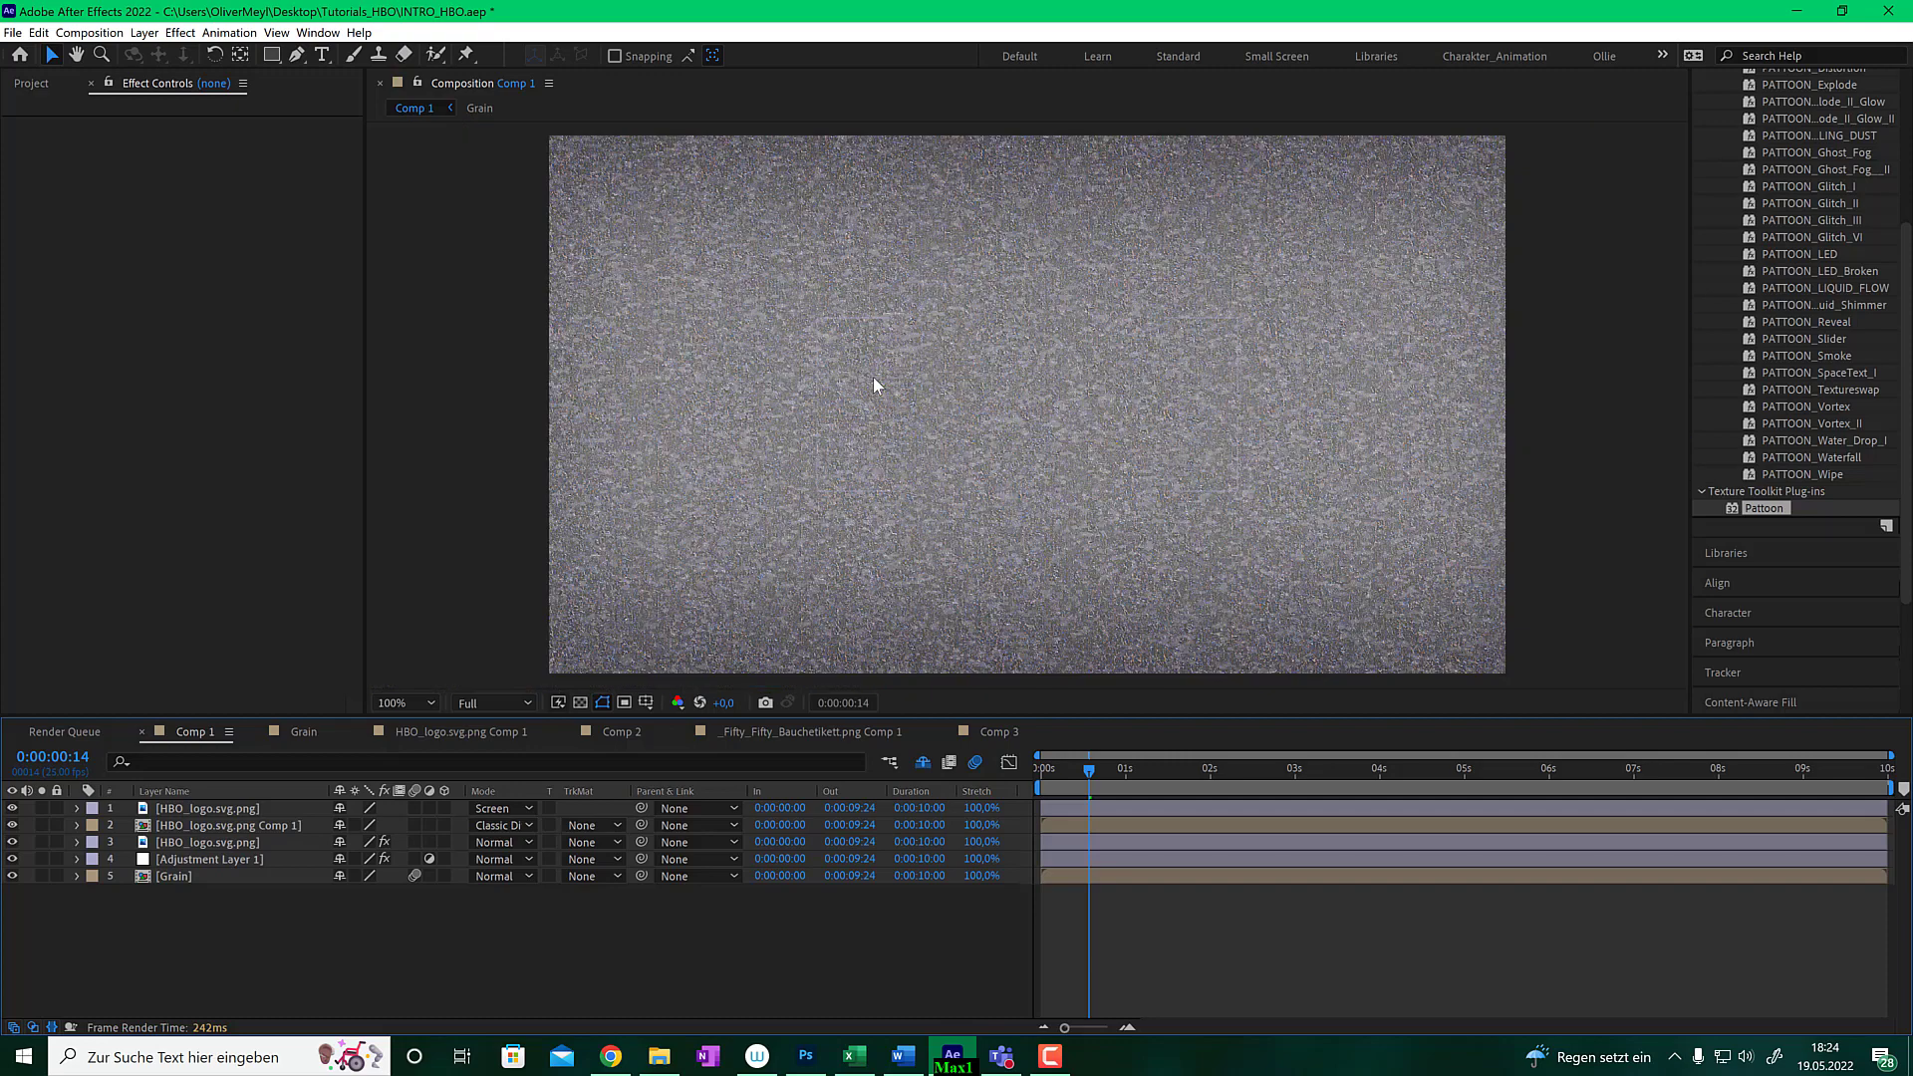
click(999, 731)
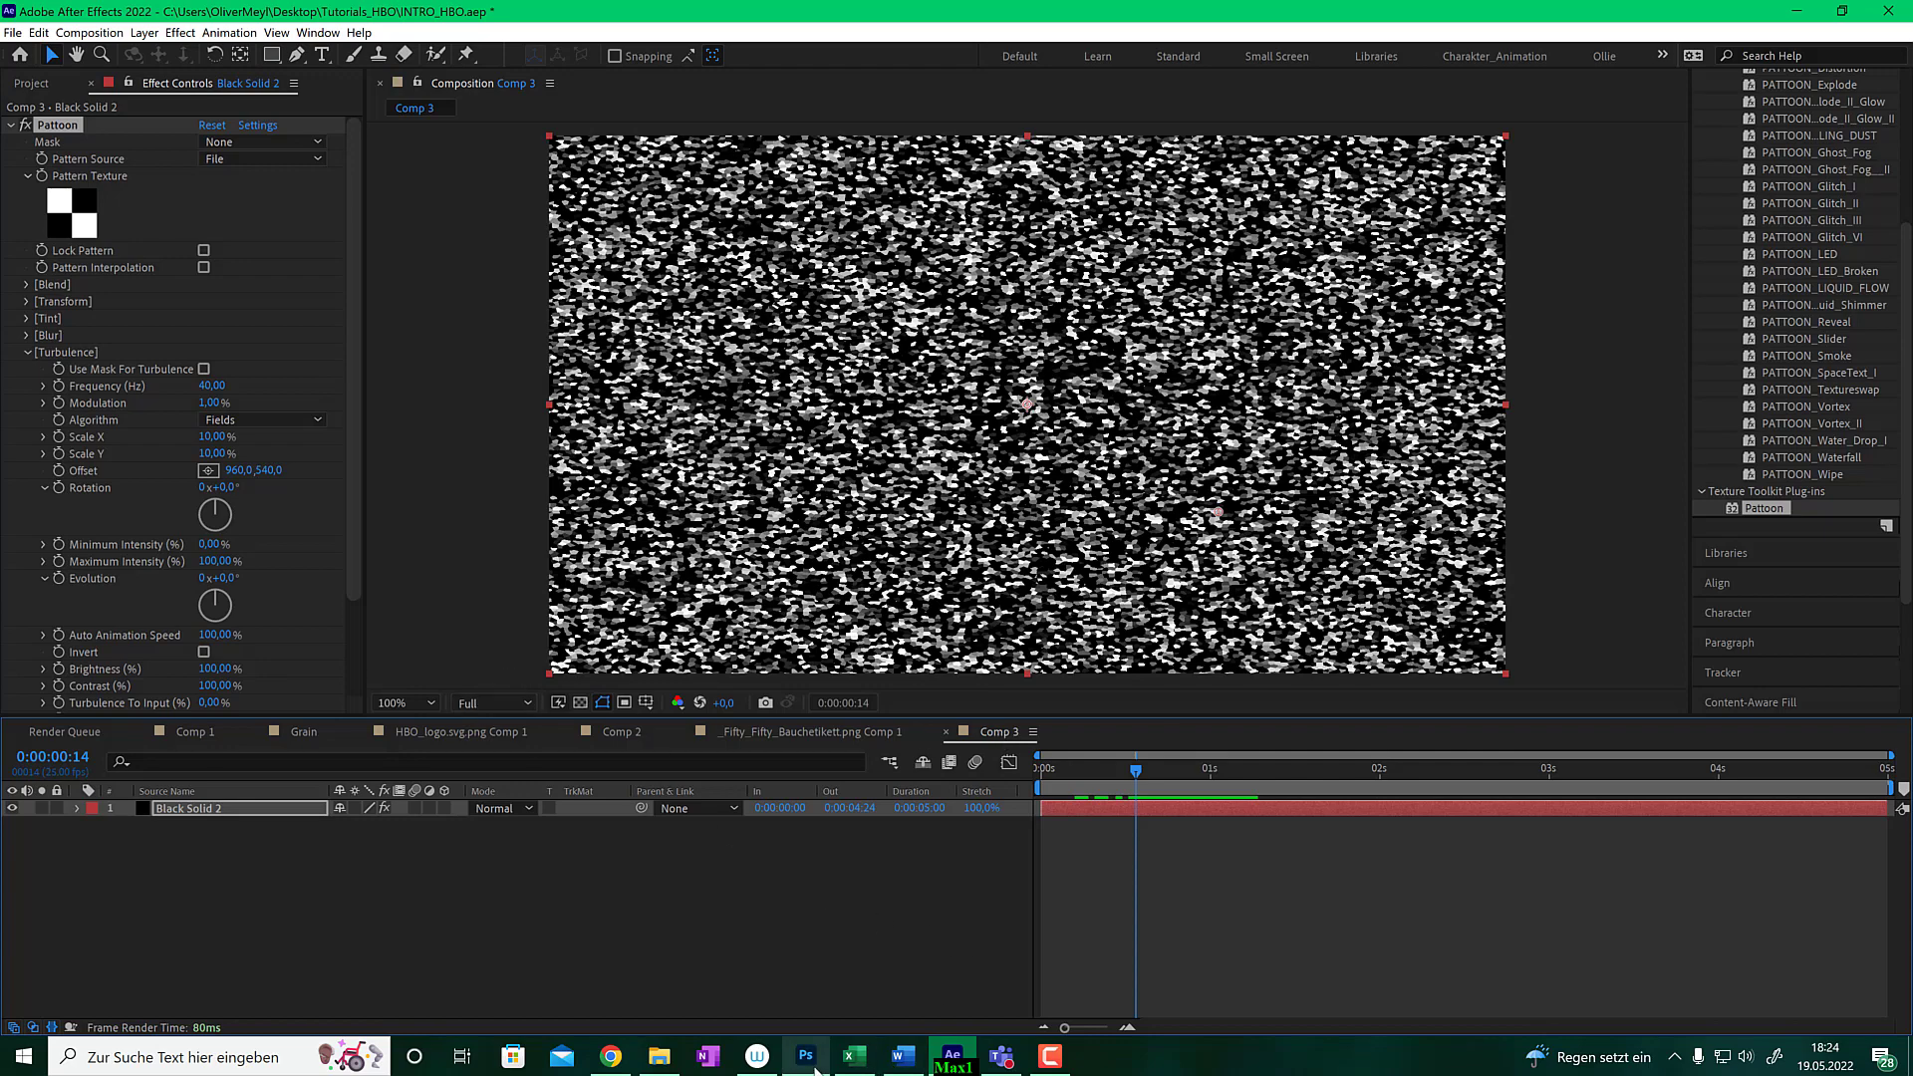
- Switch to Photoshop and delete the Stranger layer from the Untitled-1 document
click(808, 1060)
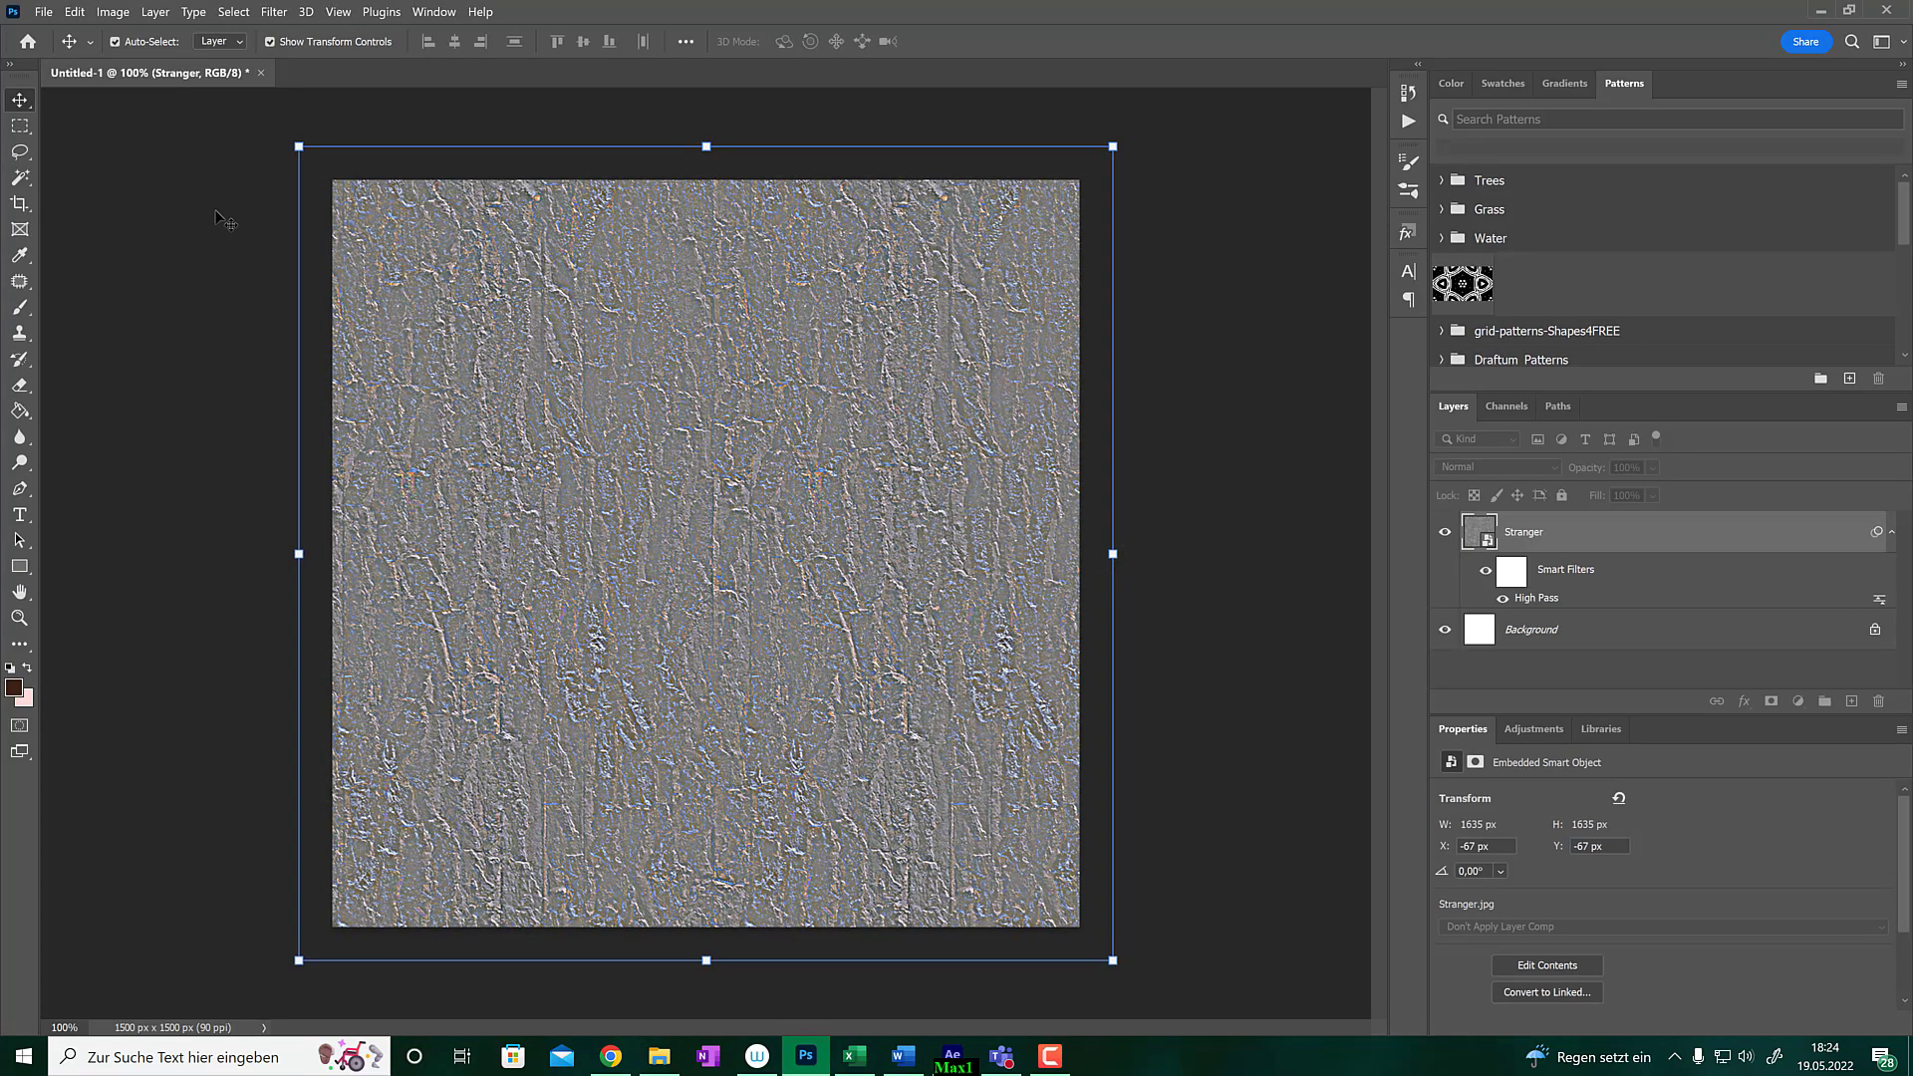
key(Delete)
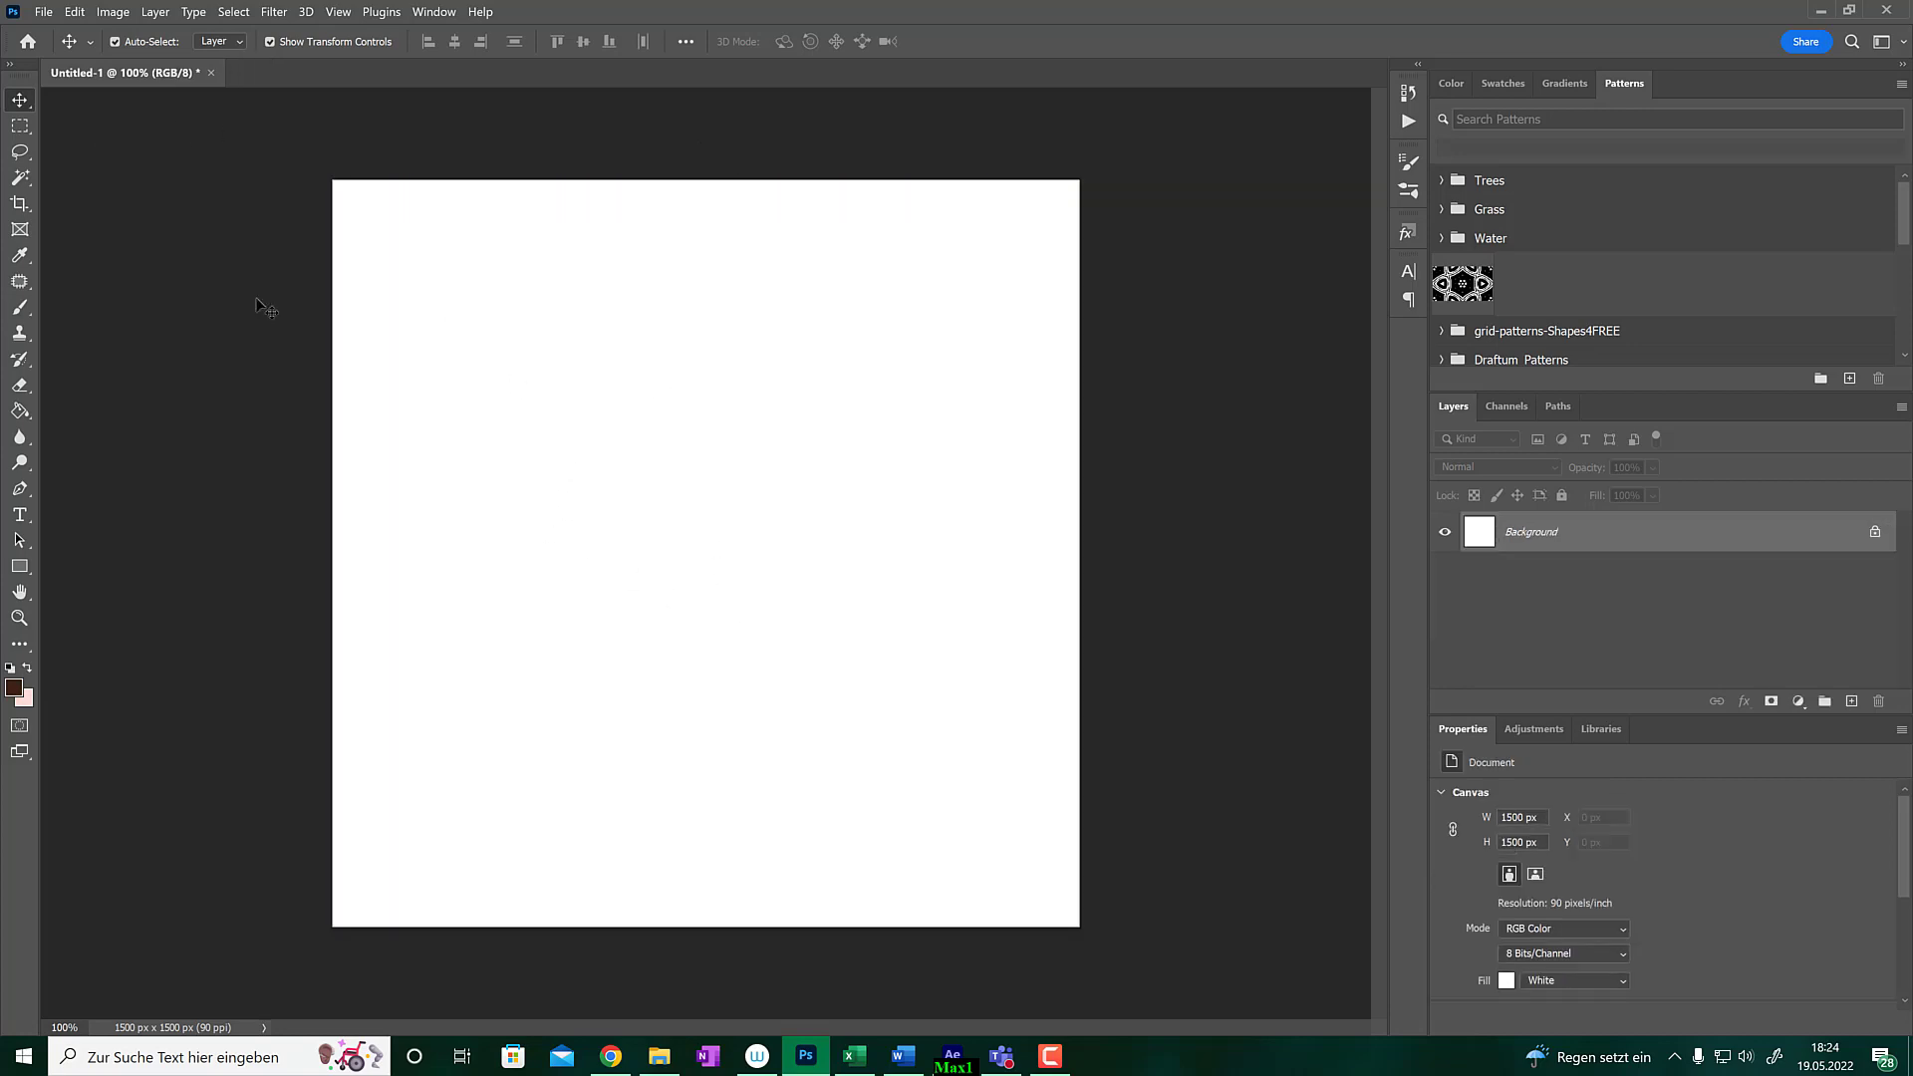
- Switch to After Effects, choose the [Pattoon] Borders library in the Pattoon texture picker, and show its folder in the file explorer
click(653, 1057)
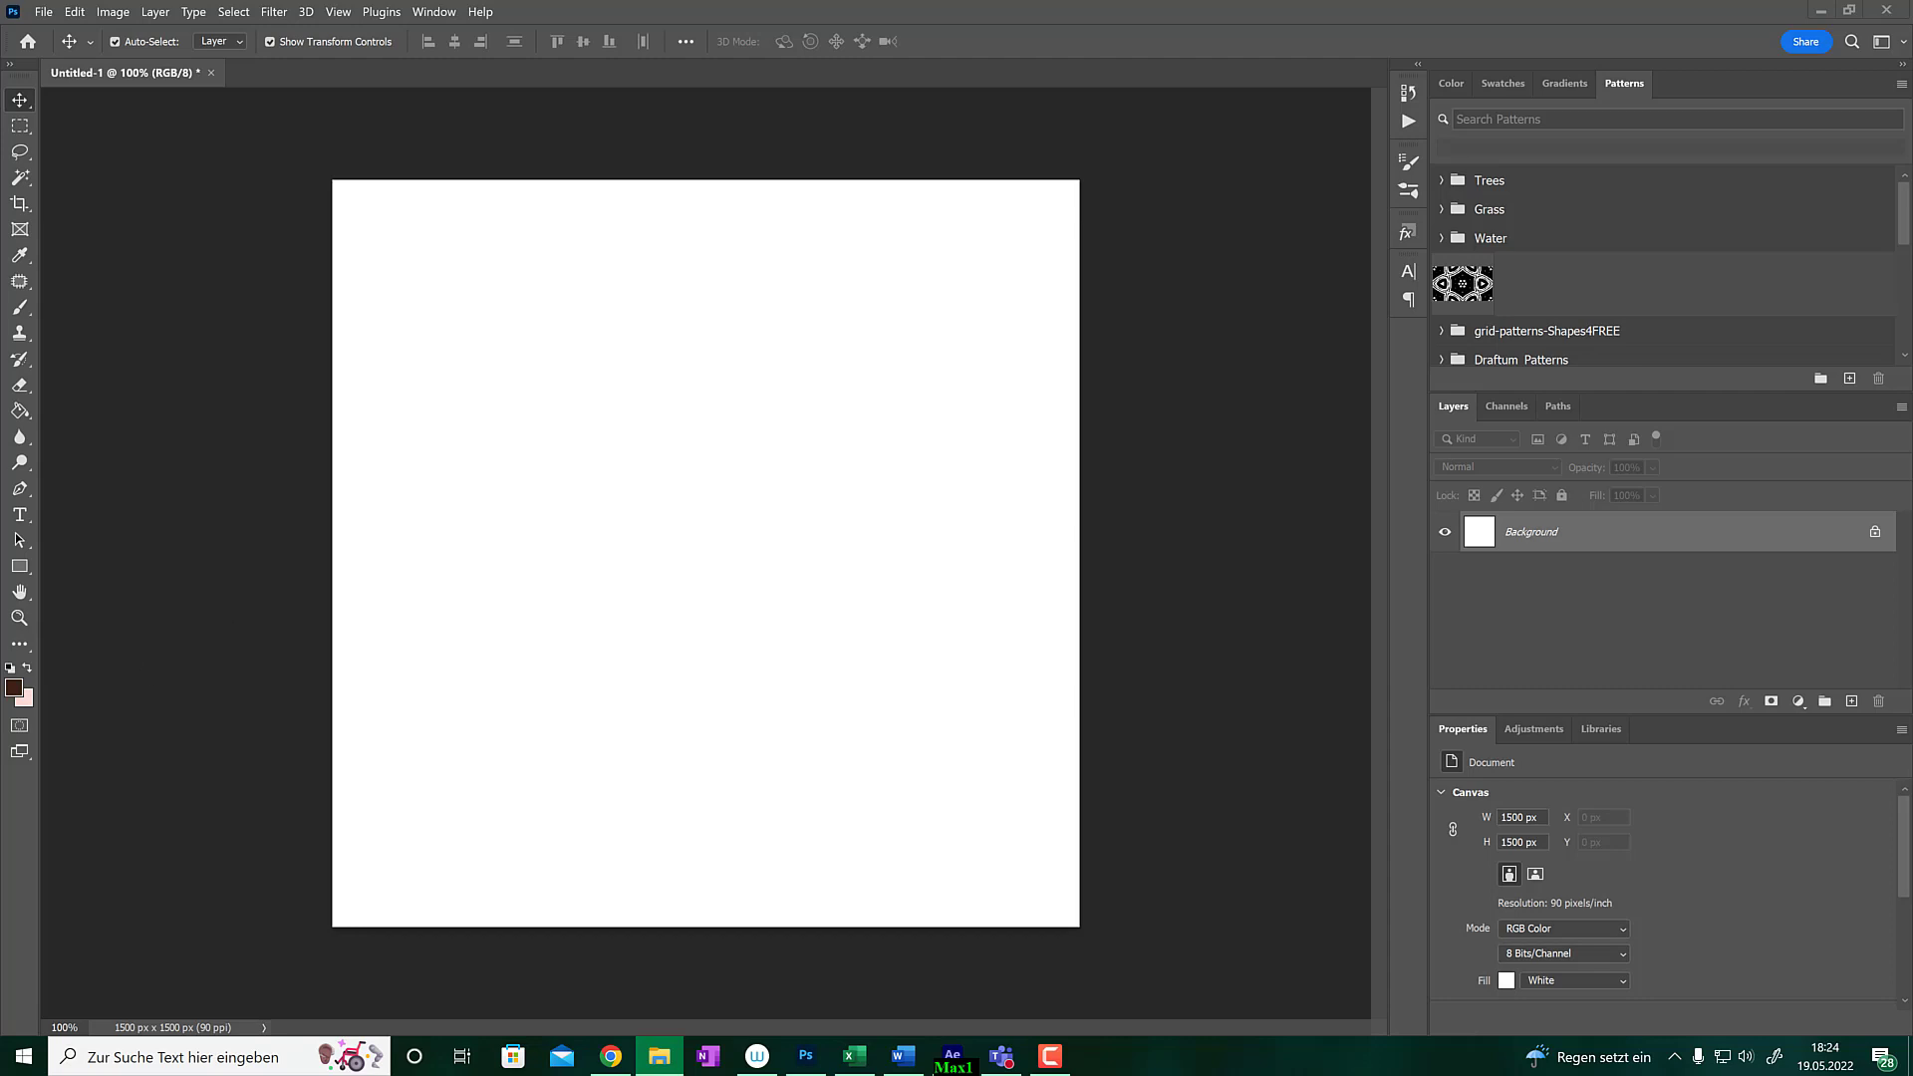
click(952, 1057)
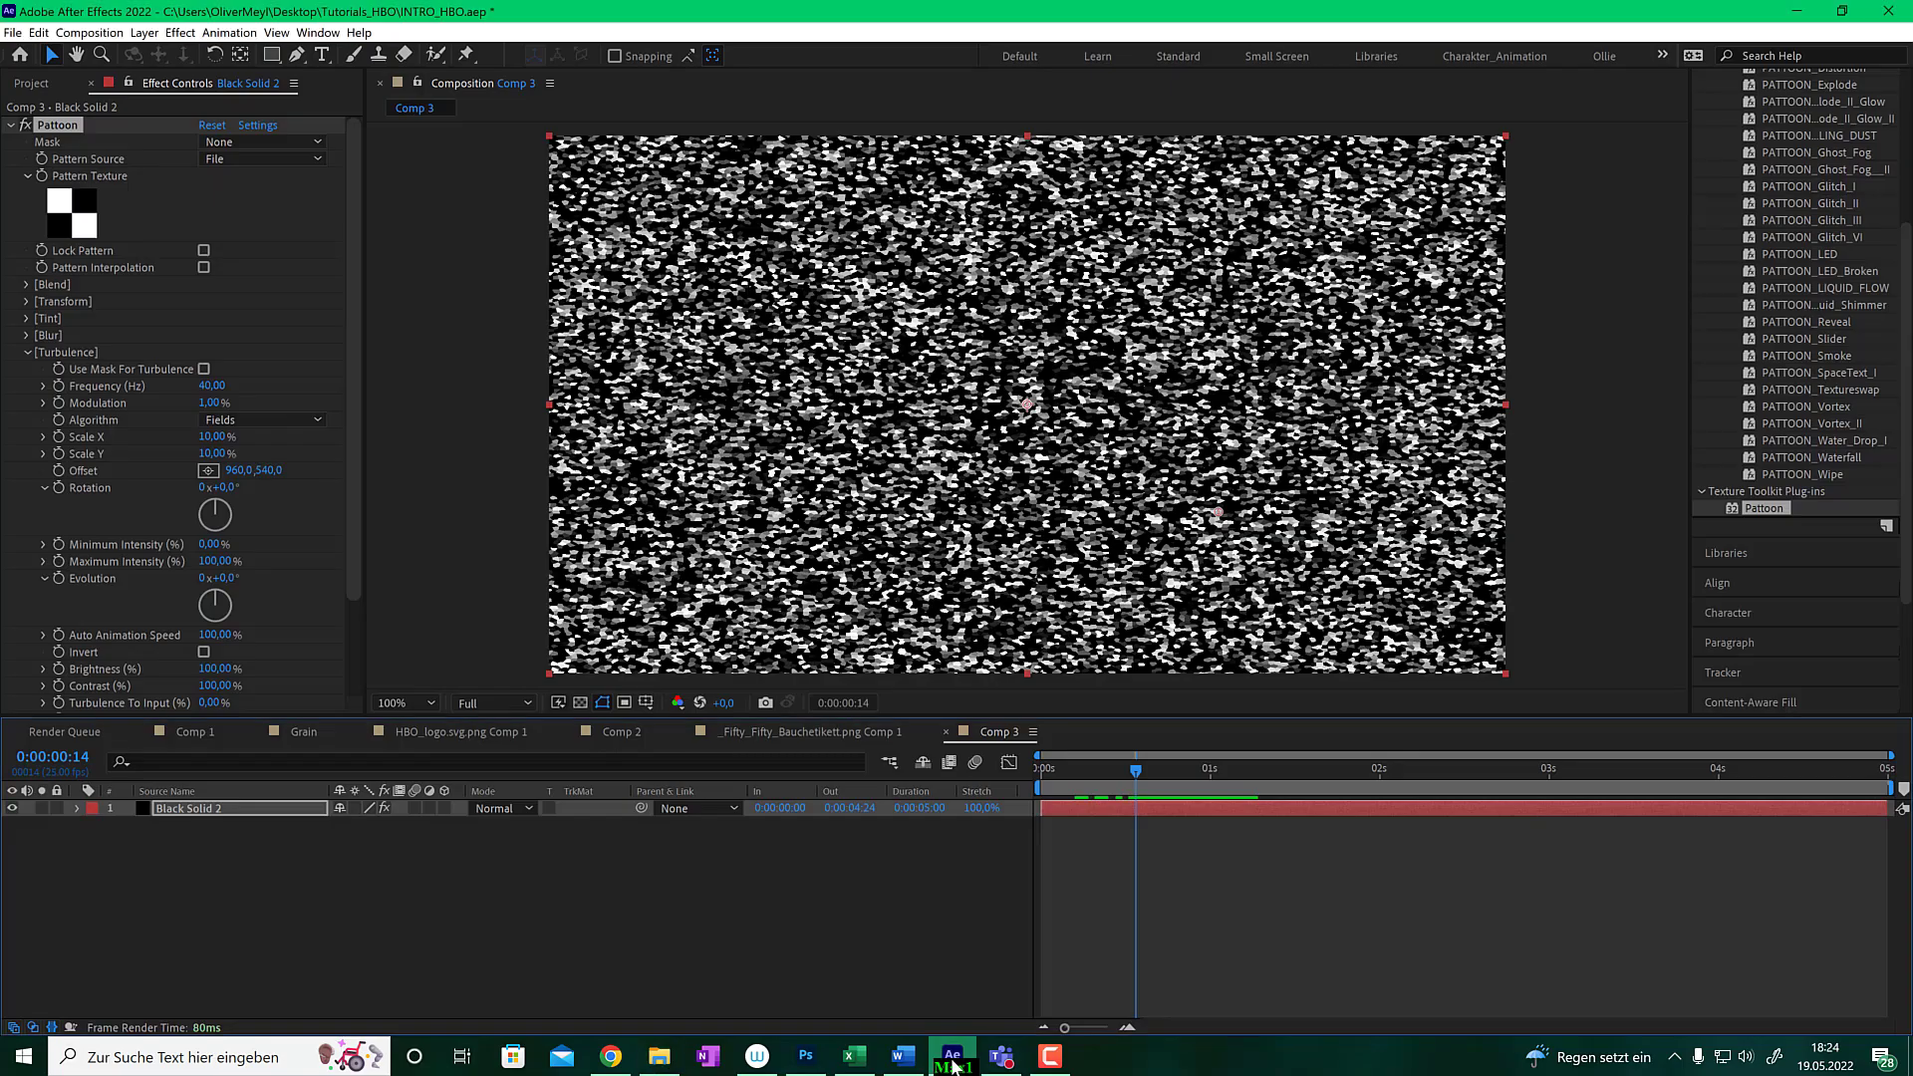
click(83, 215)
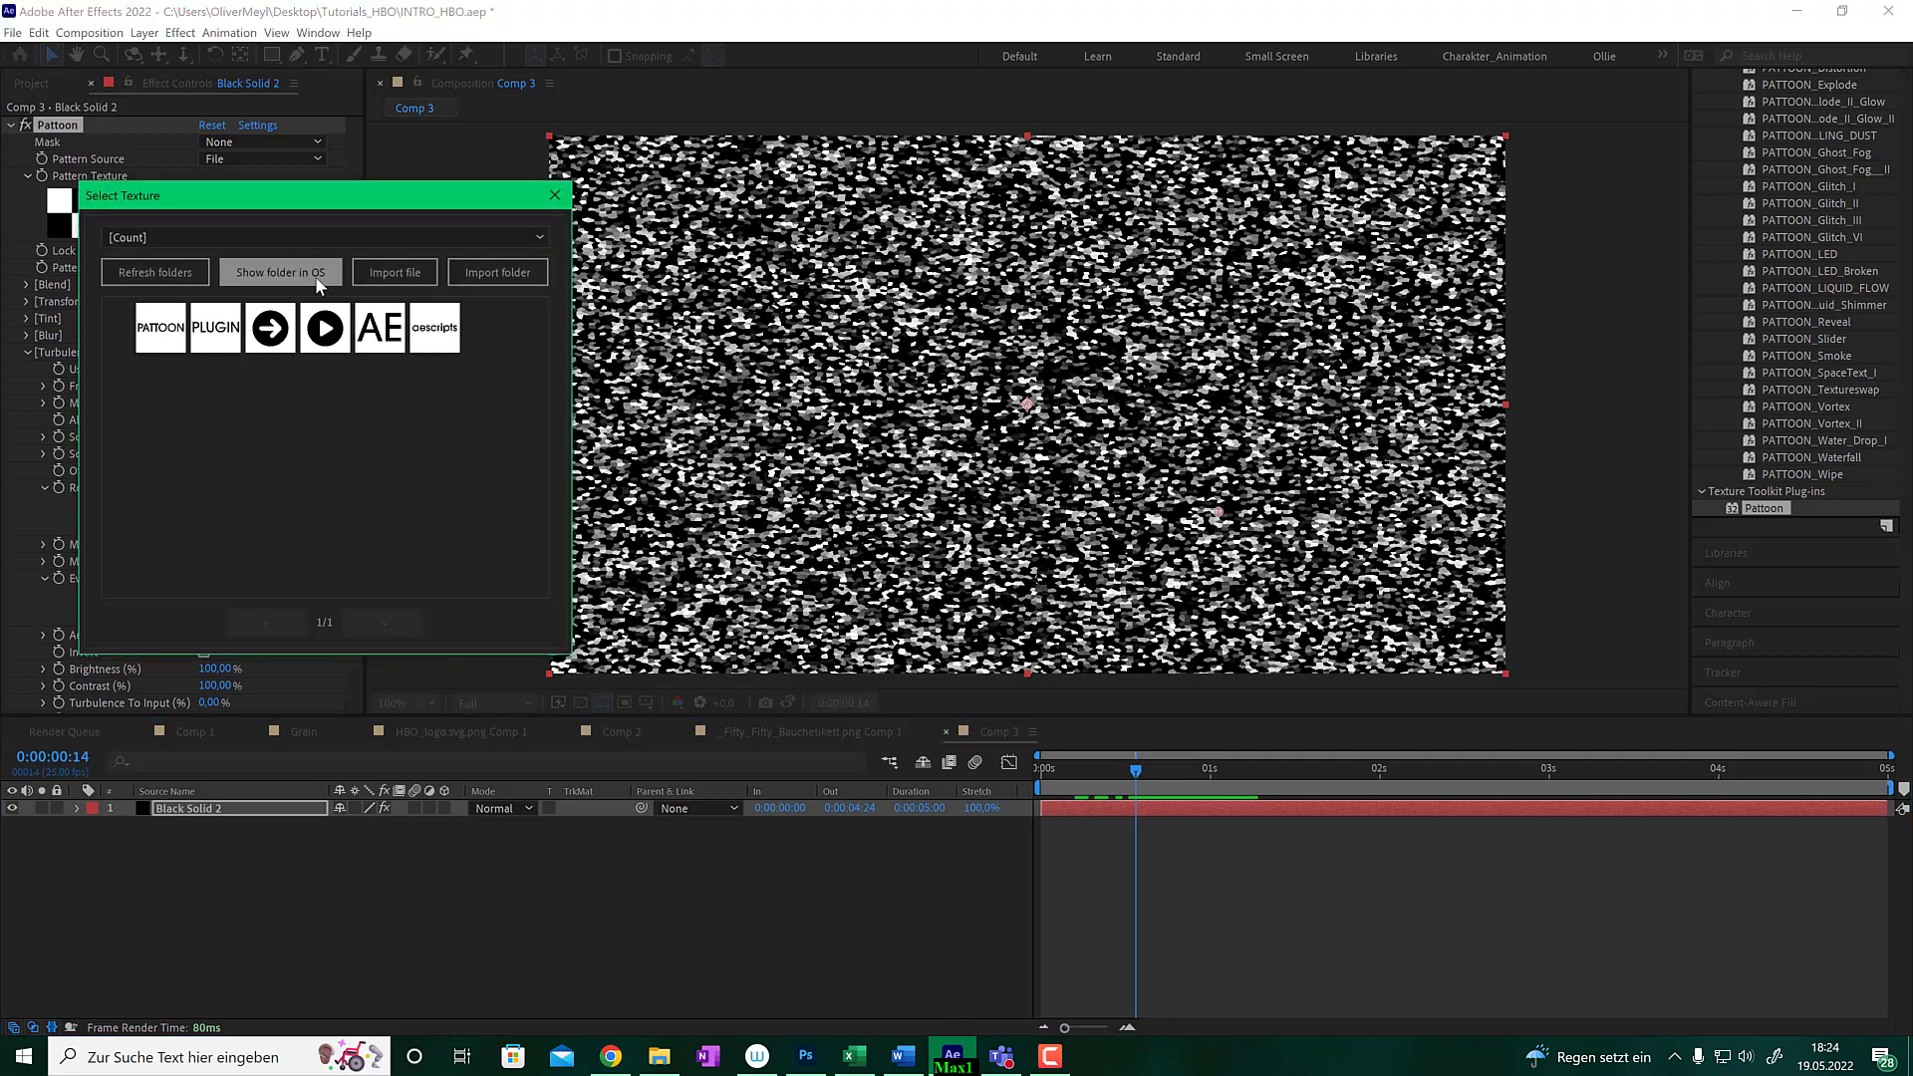
click(315, 277)
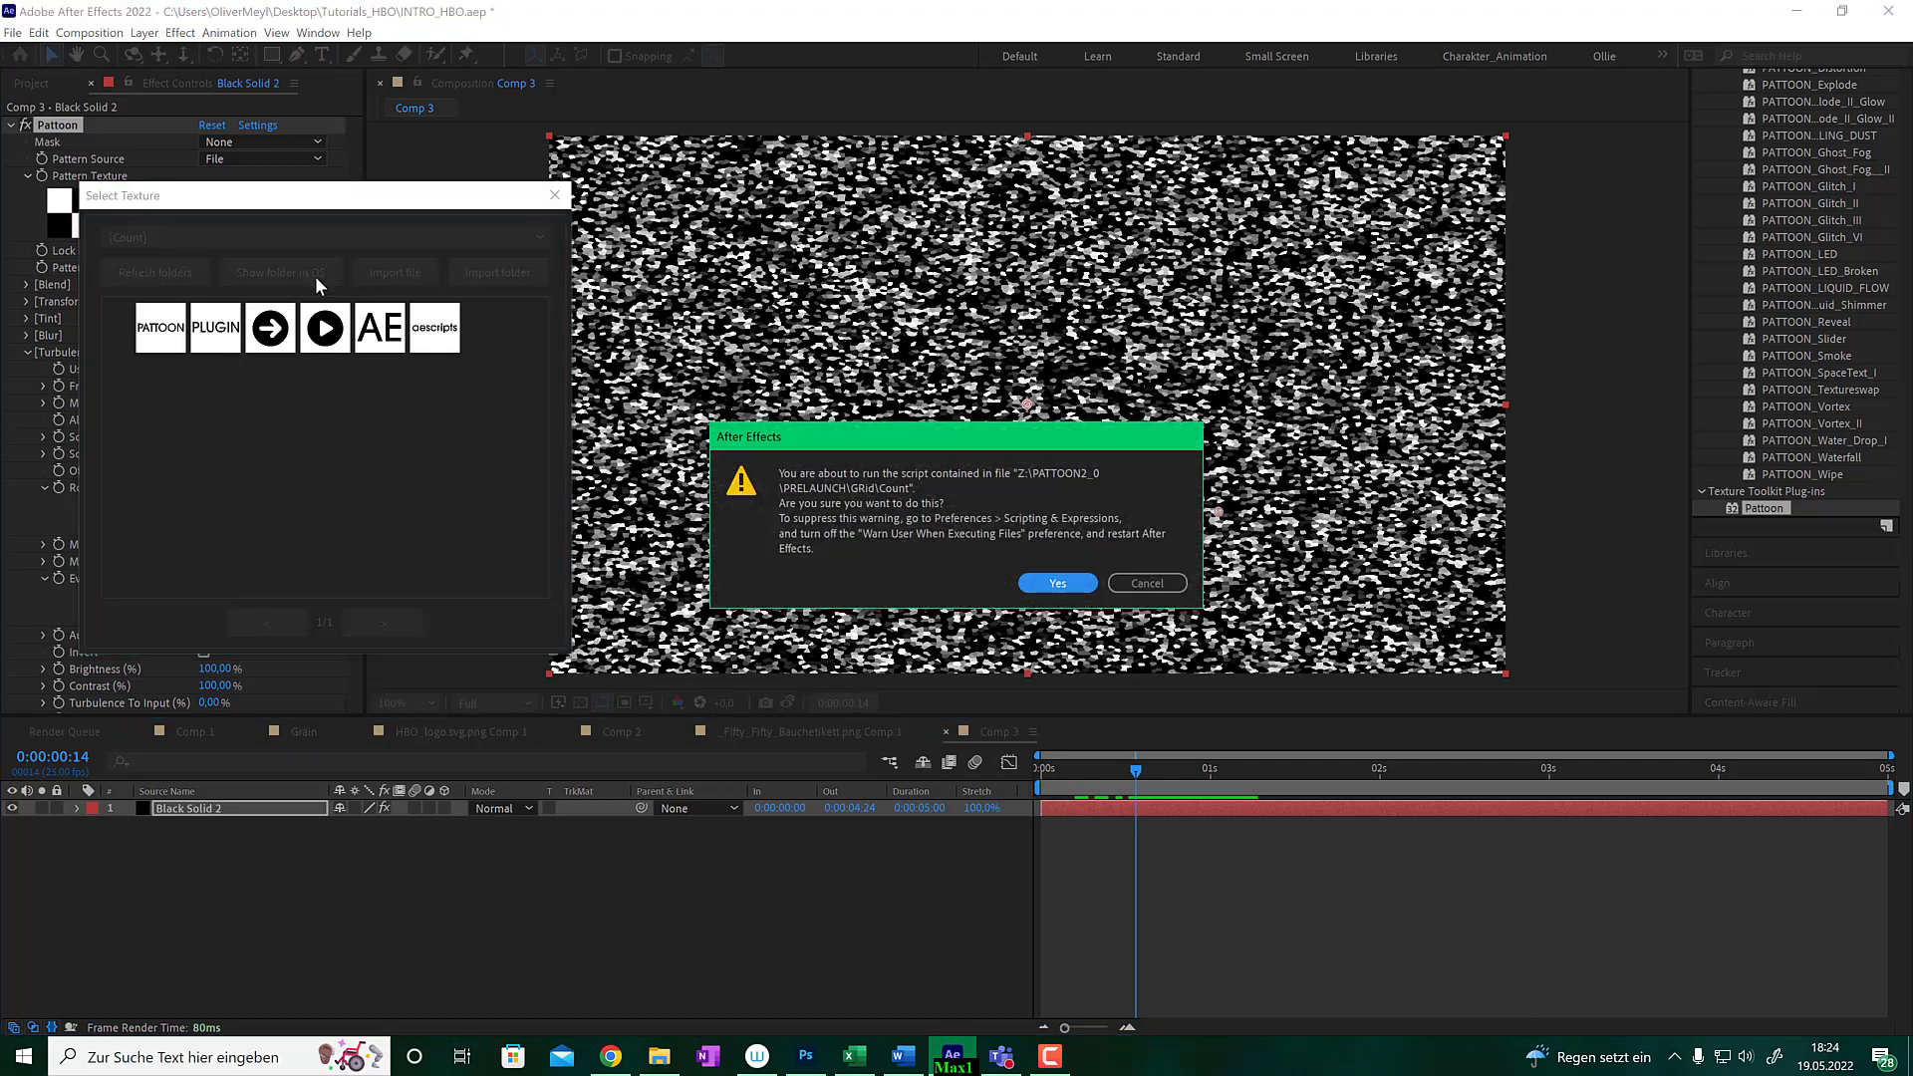
click(1054, 582)
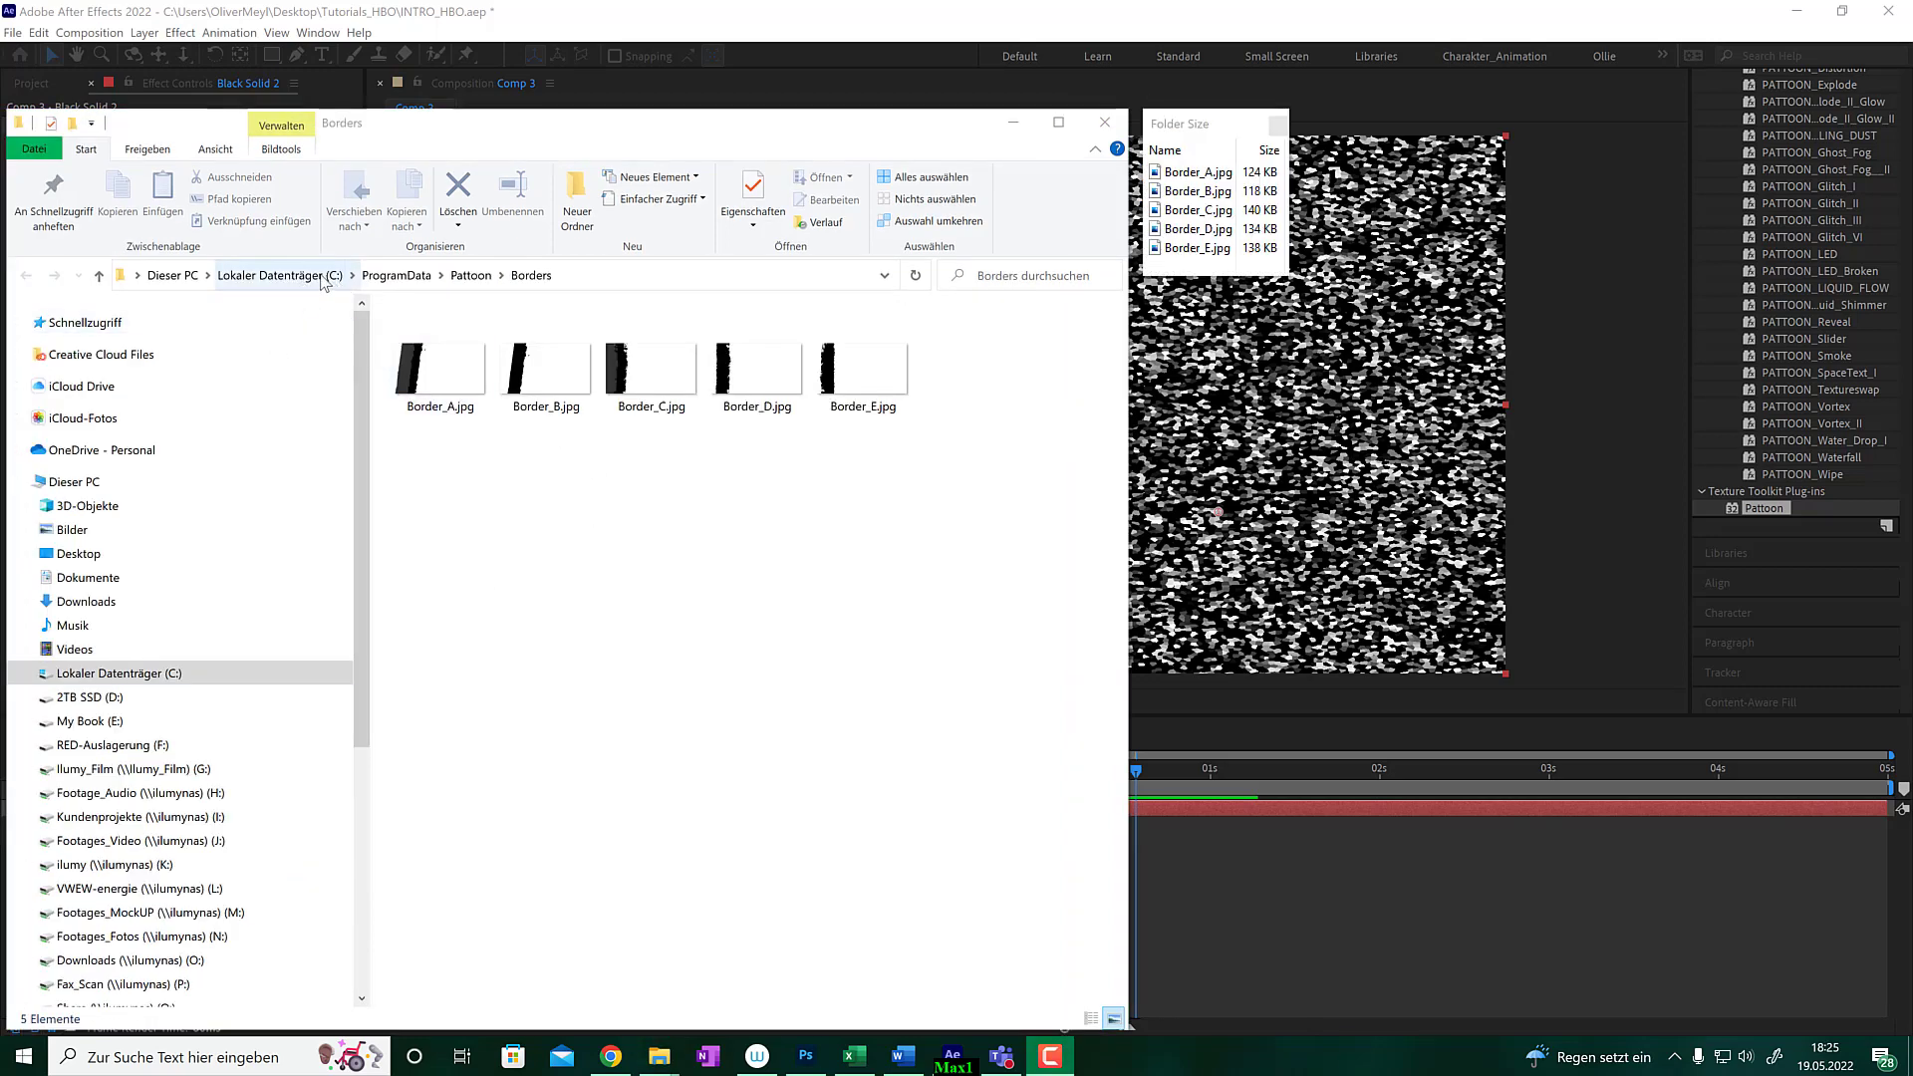
- Go up to the Pattoon folder under ProgramData and open its Topical texture folder
drag(508, 144, 300, 151)
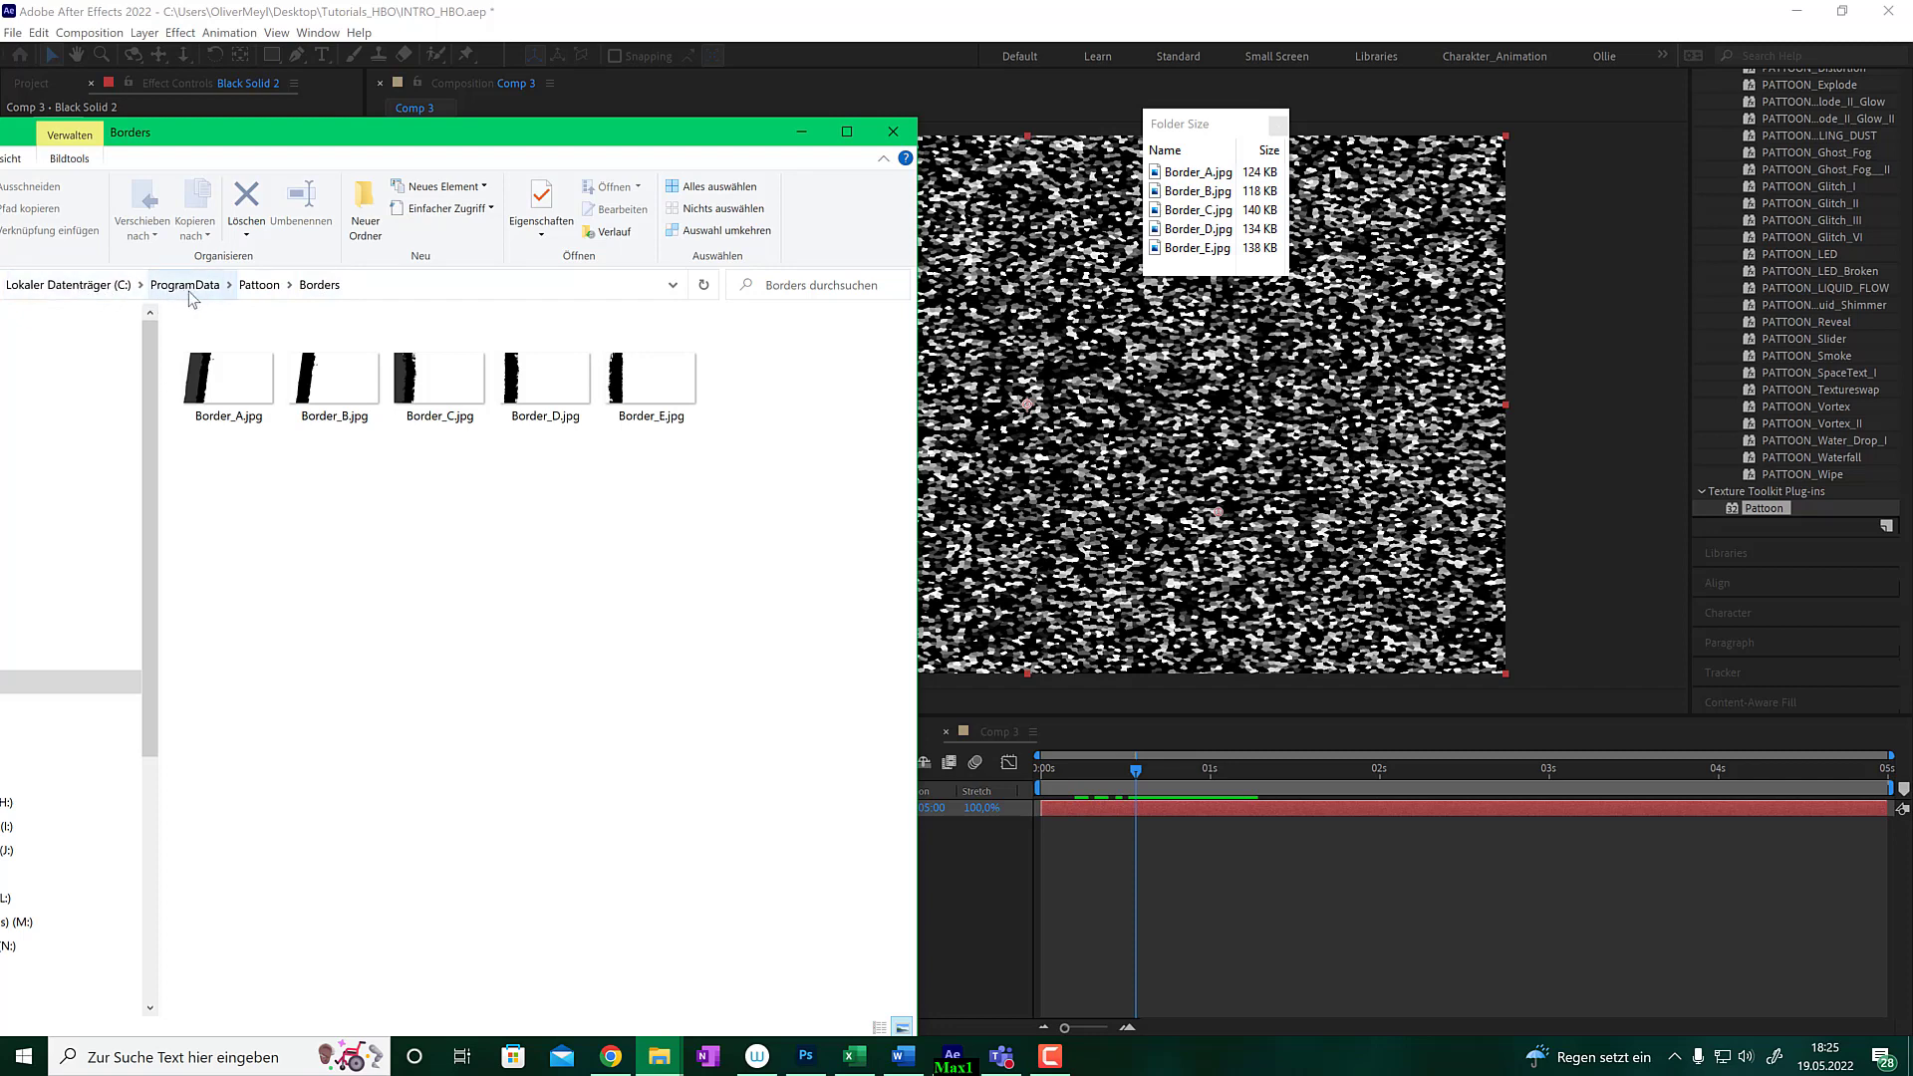
click(259, 285)
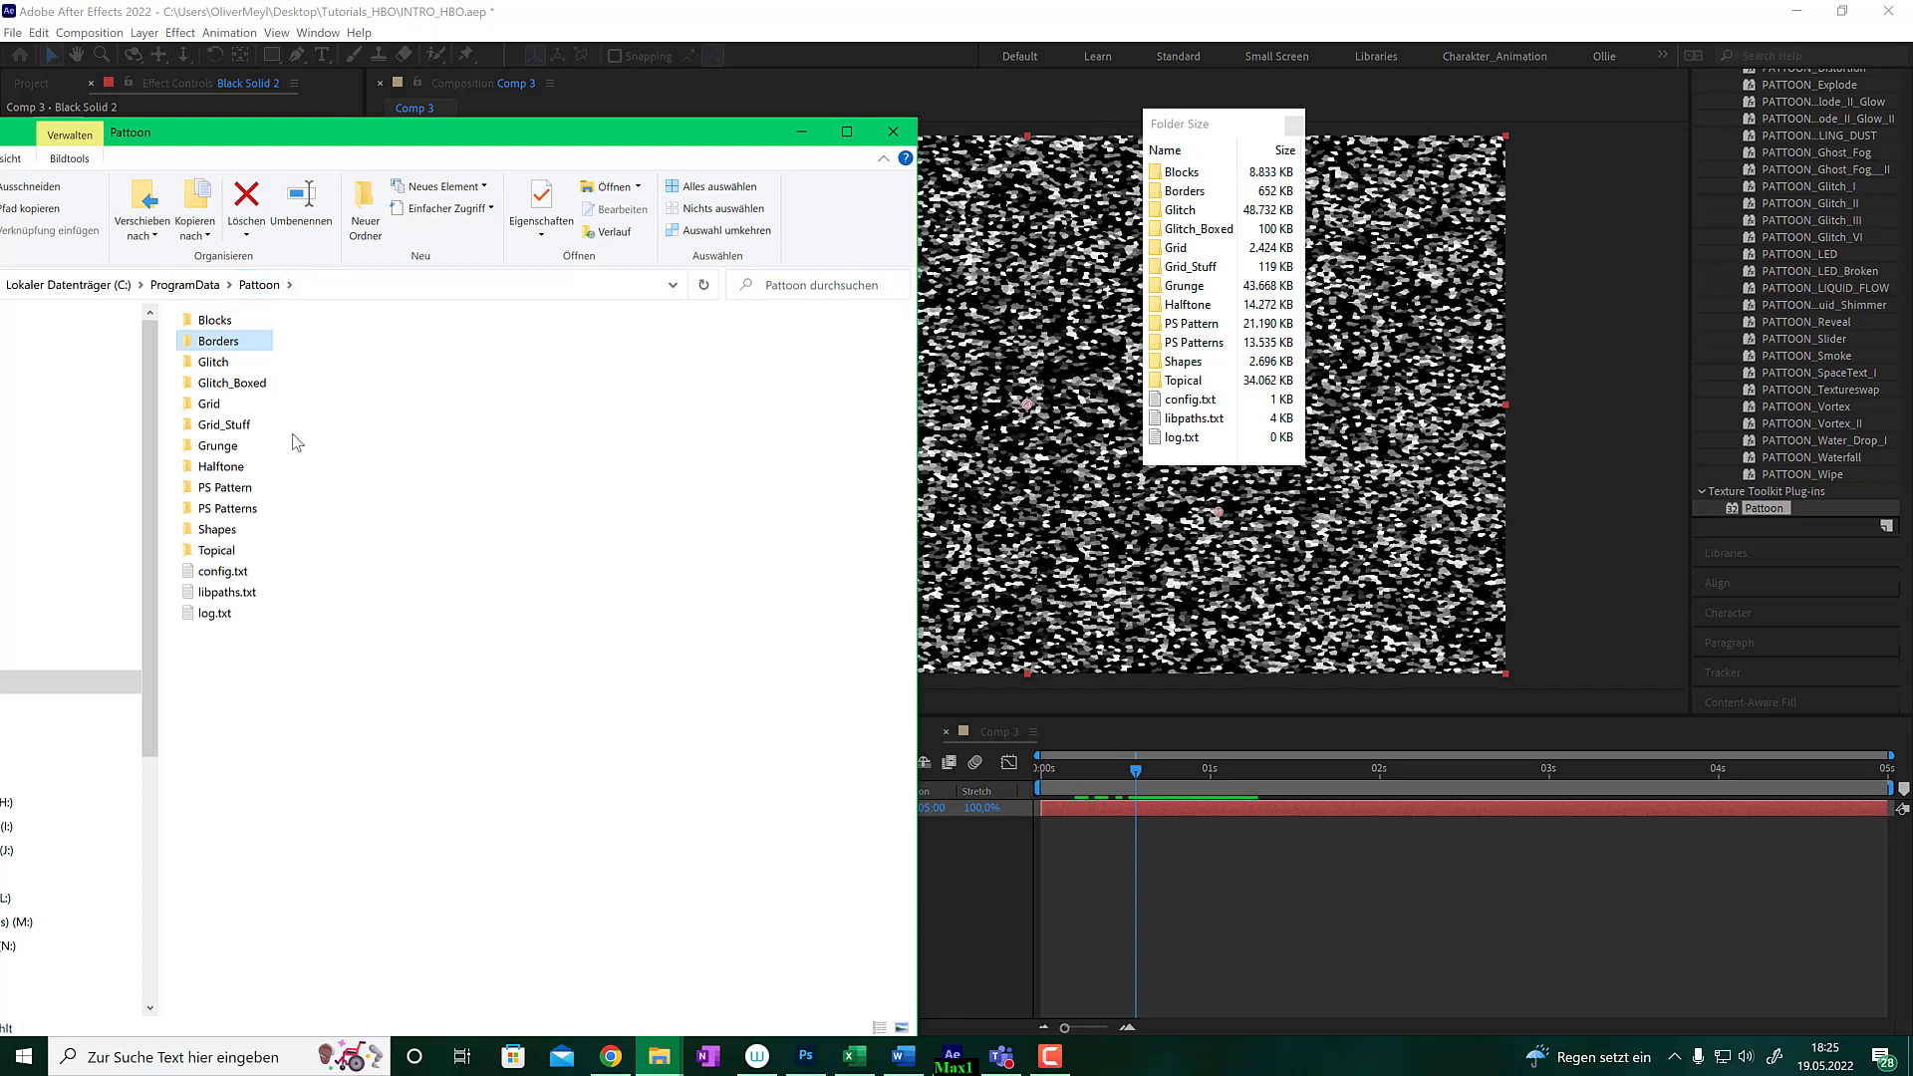
double_click(235, 552)
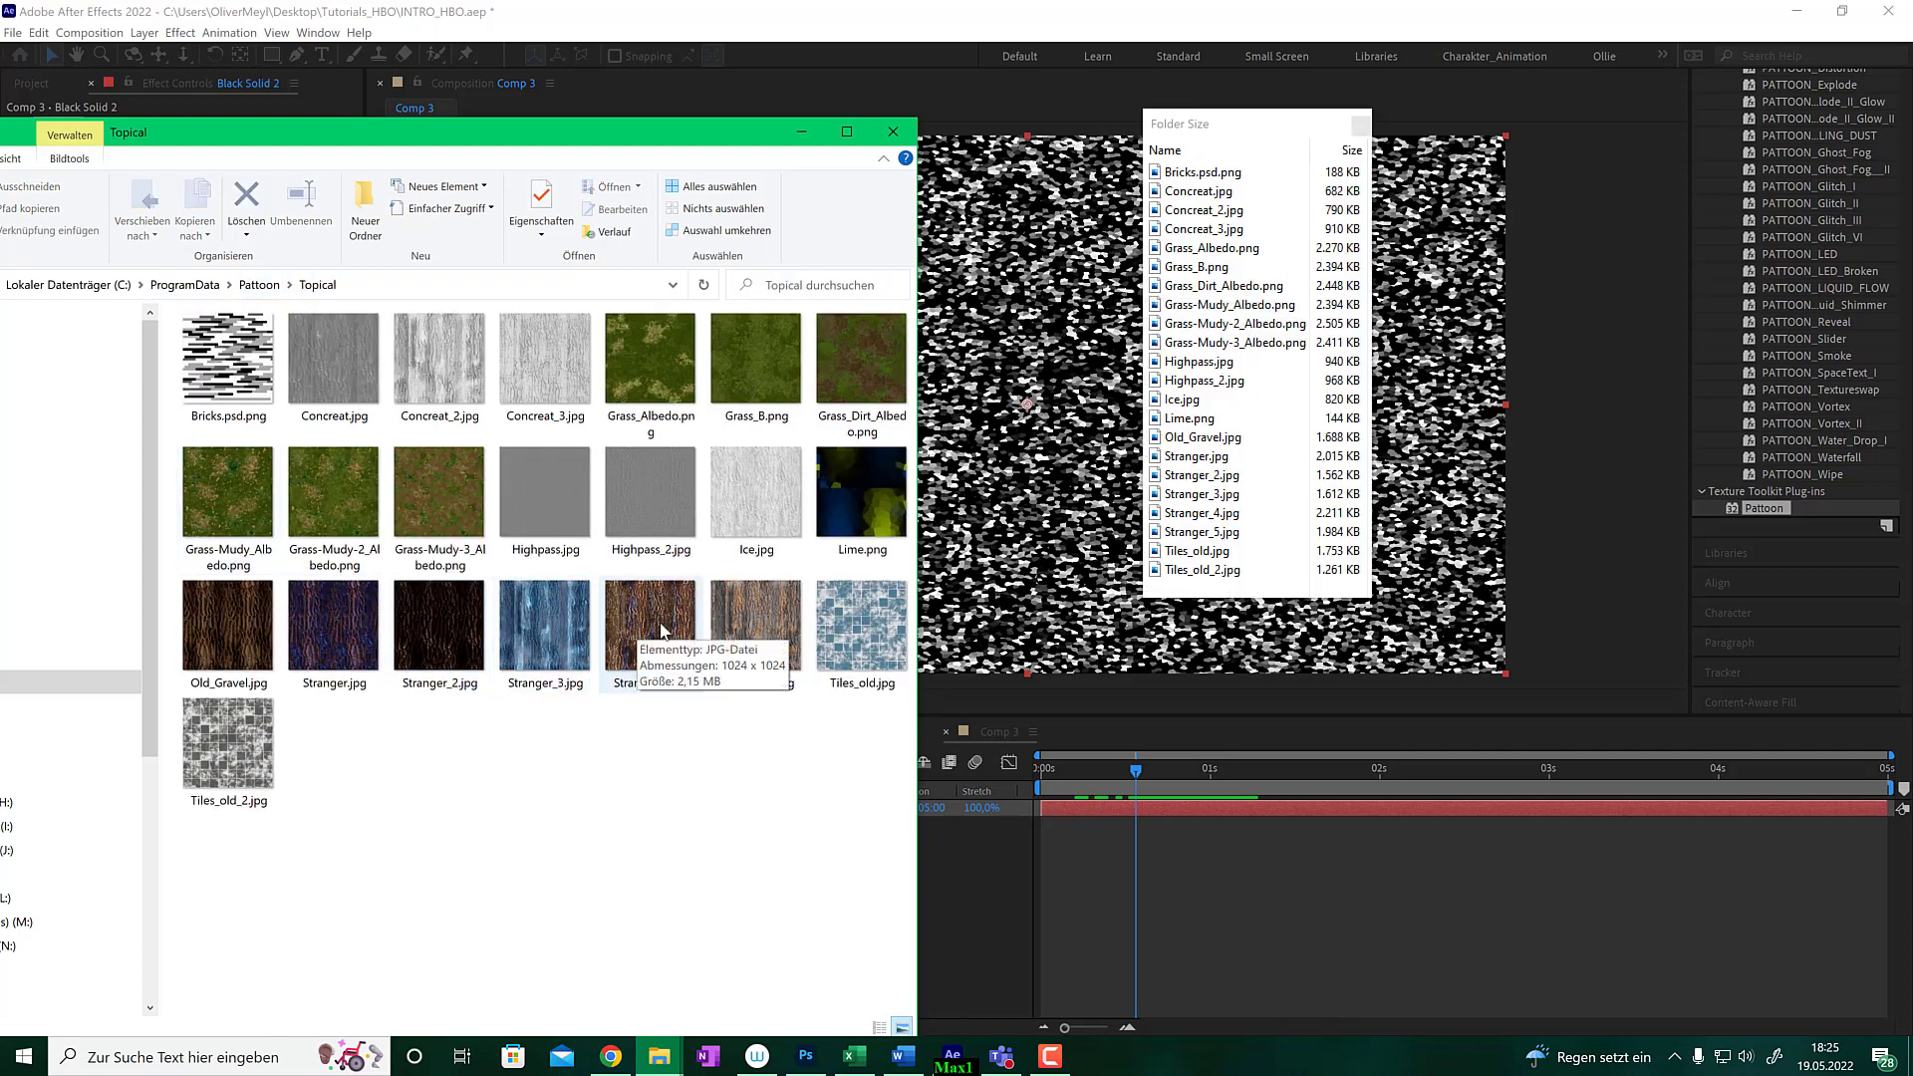
- Place Stranger_4.jpg from the Topical folder into the Photoshop document and scale it to about 119.3% so it covers the canvas
drag(575, 138, 0, 140)
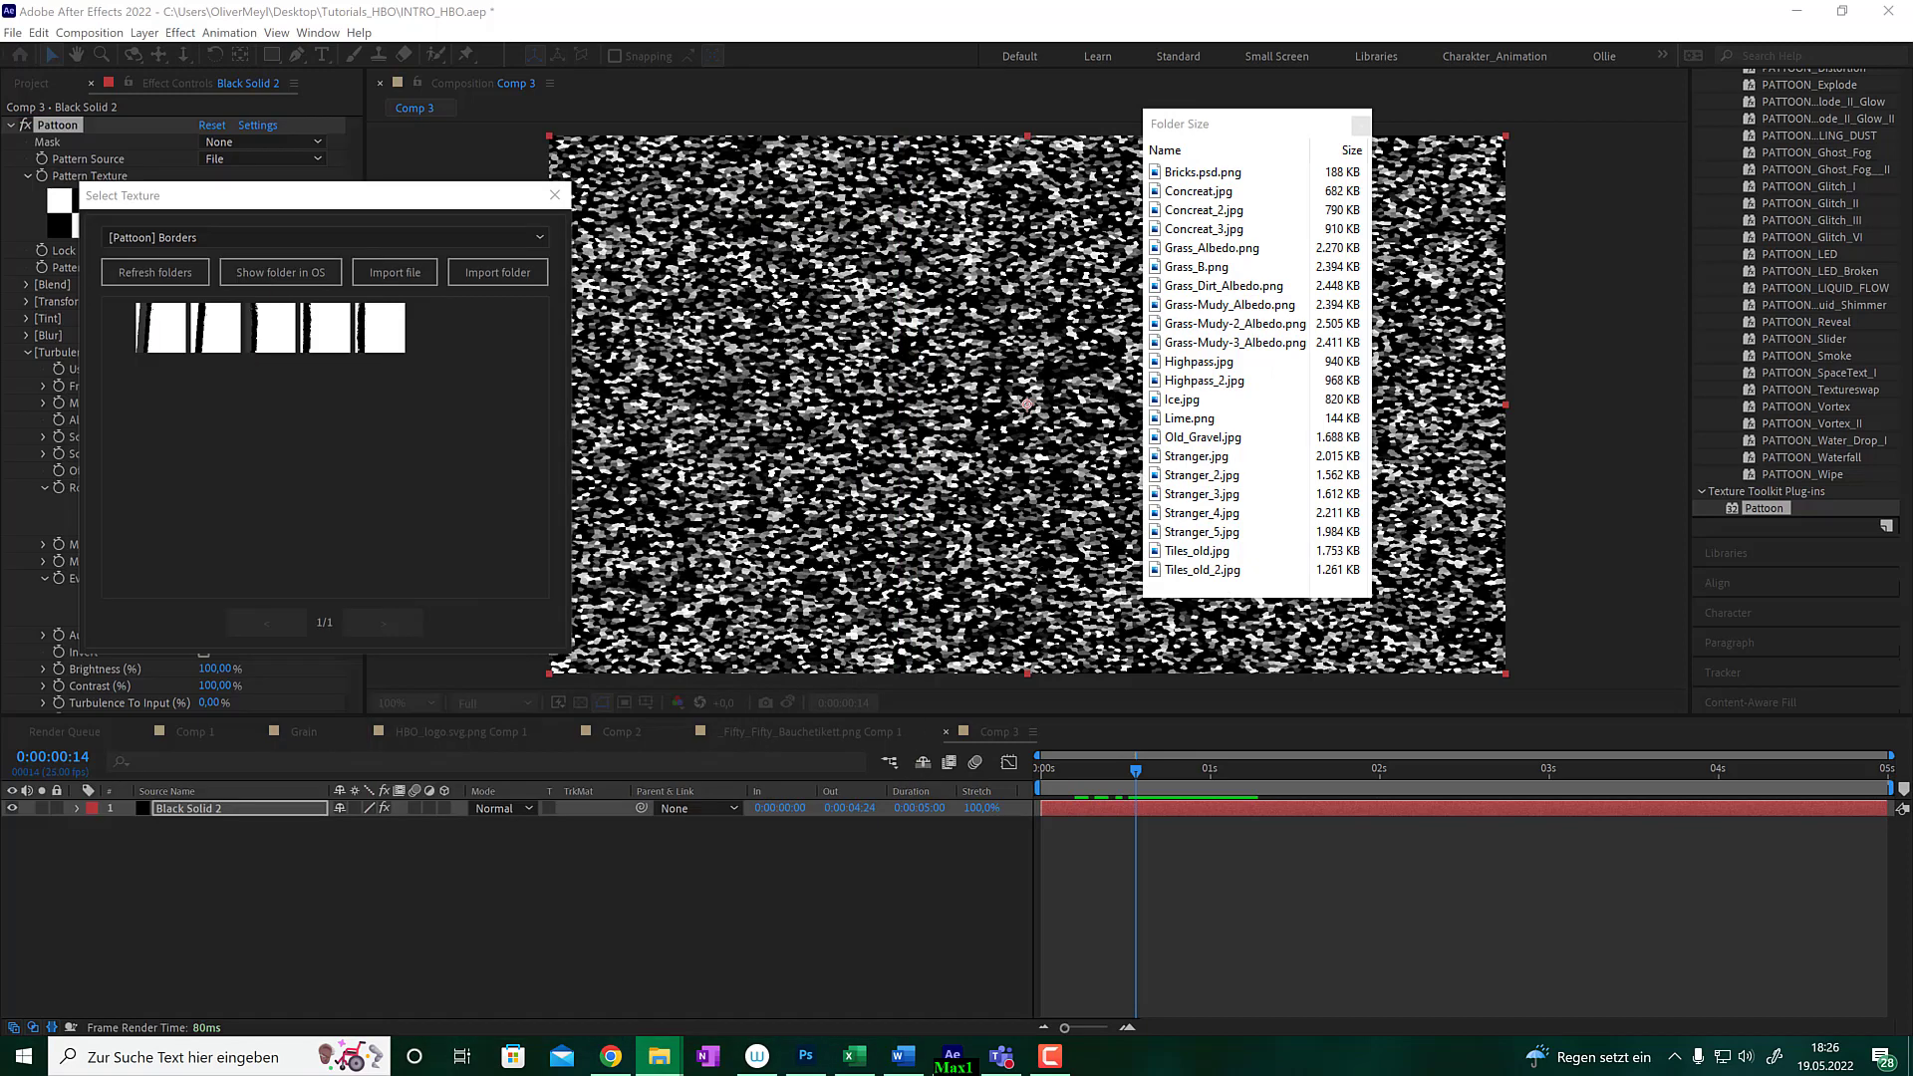
click(807, 1062)
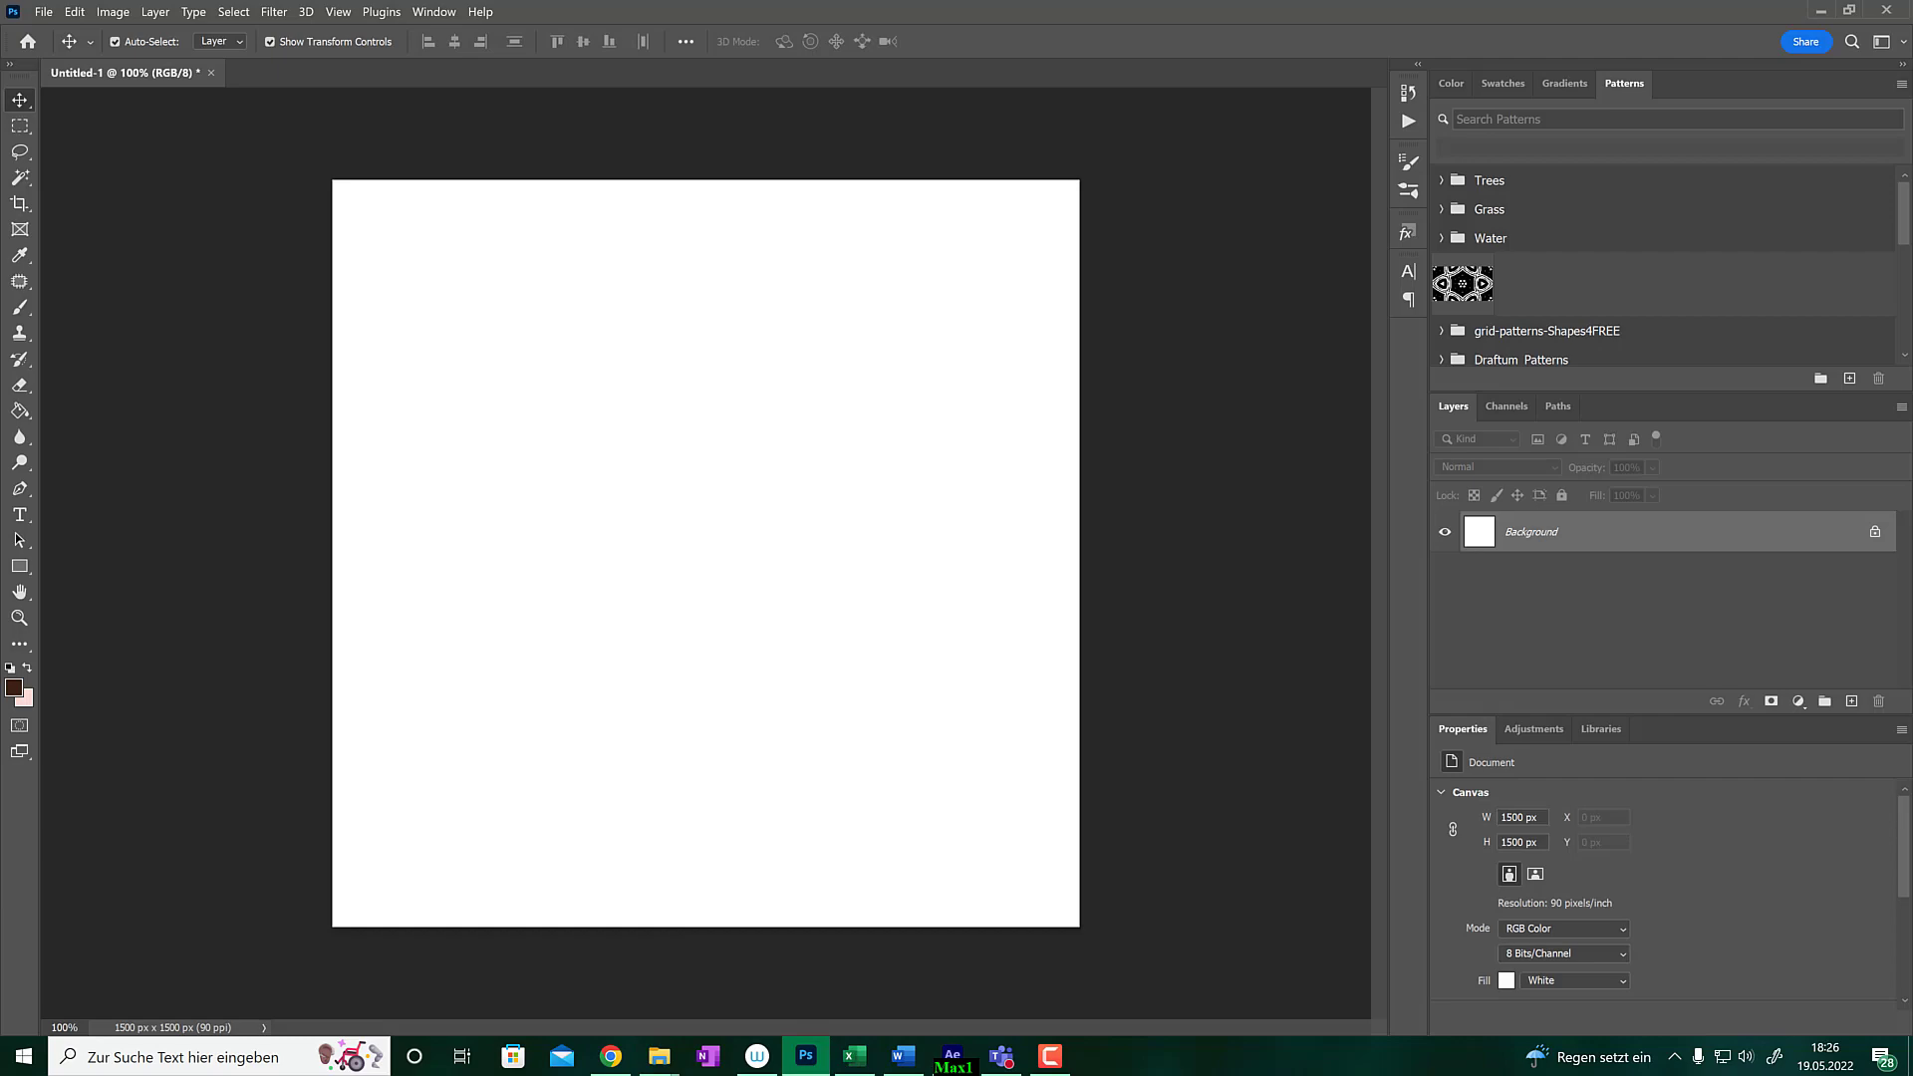
drag(28, 659, 670, 734)
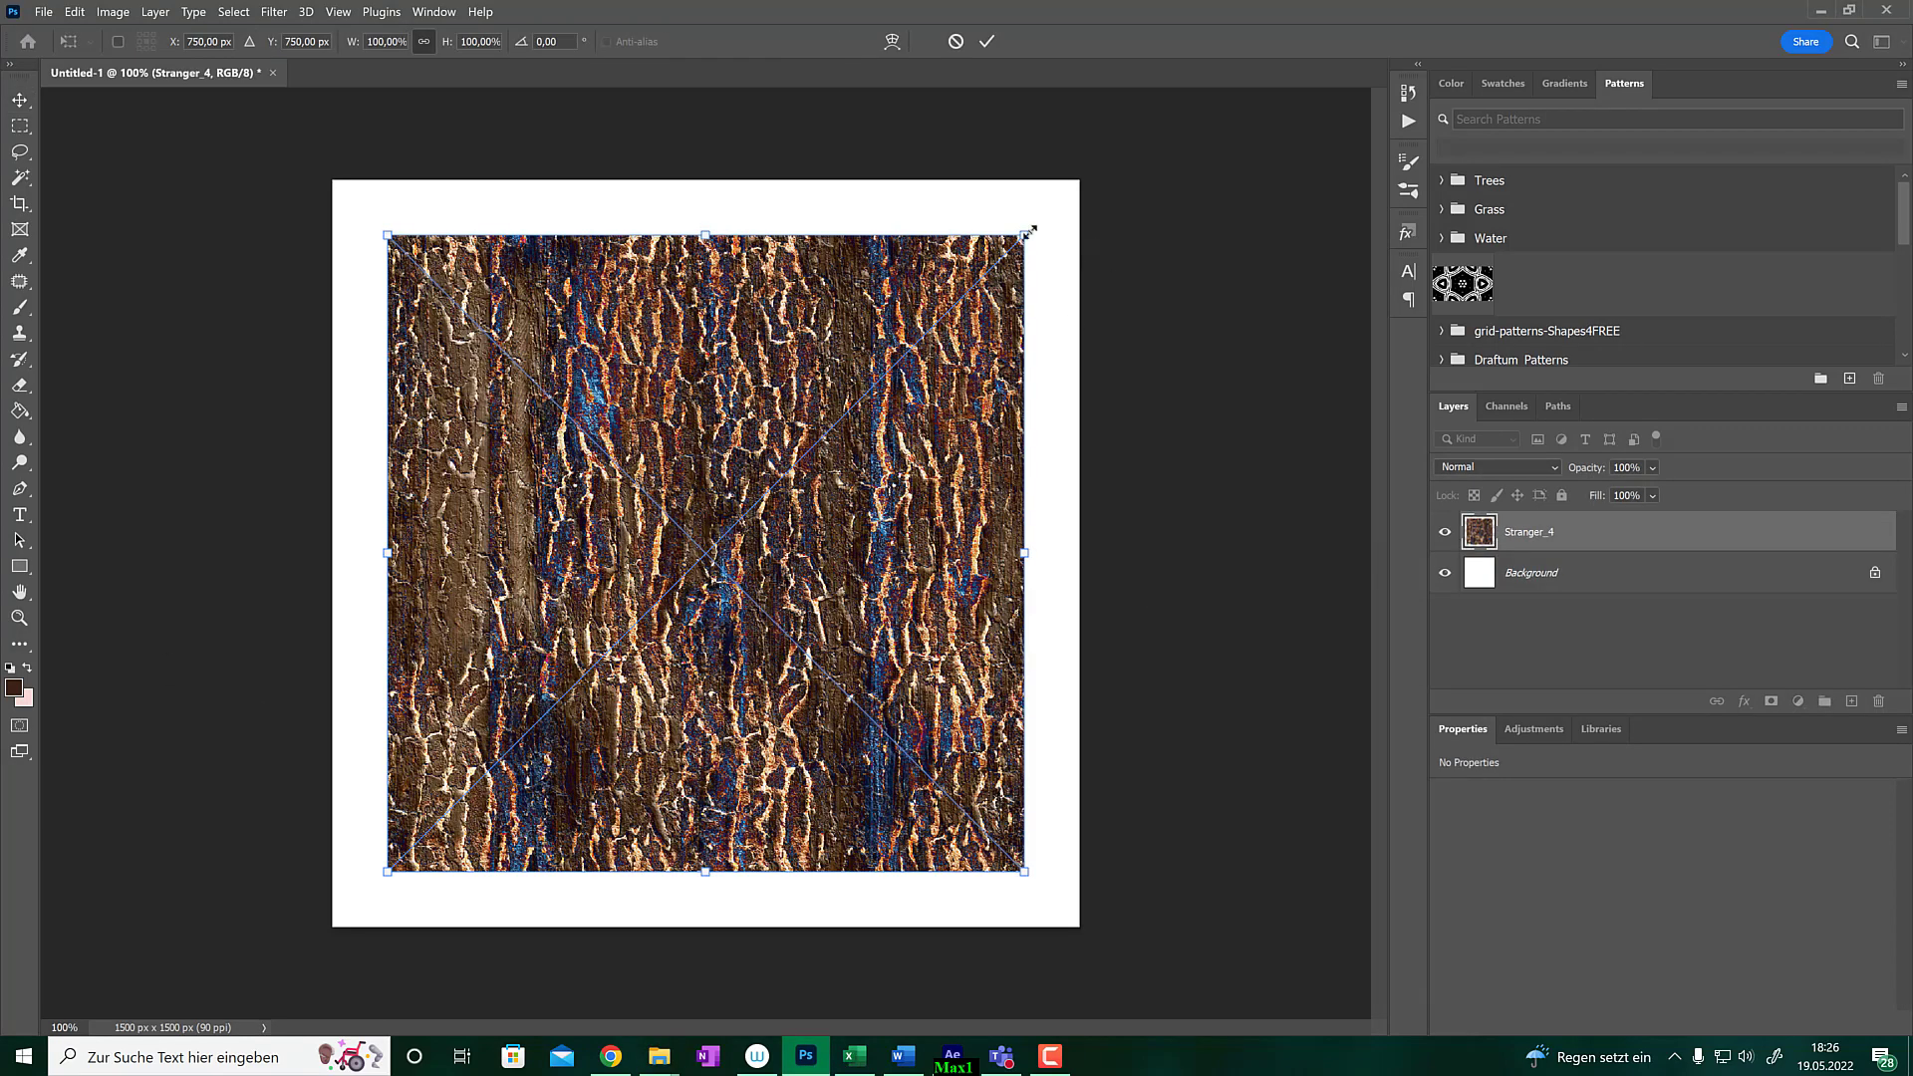
drag(1028, 232, 1104, 182)
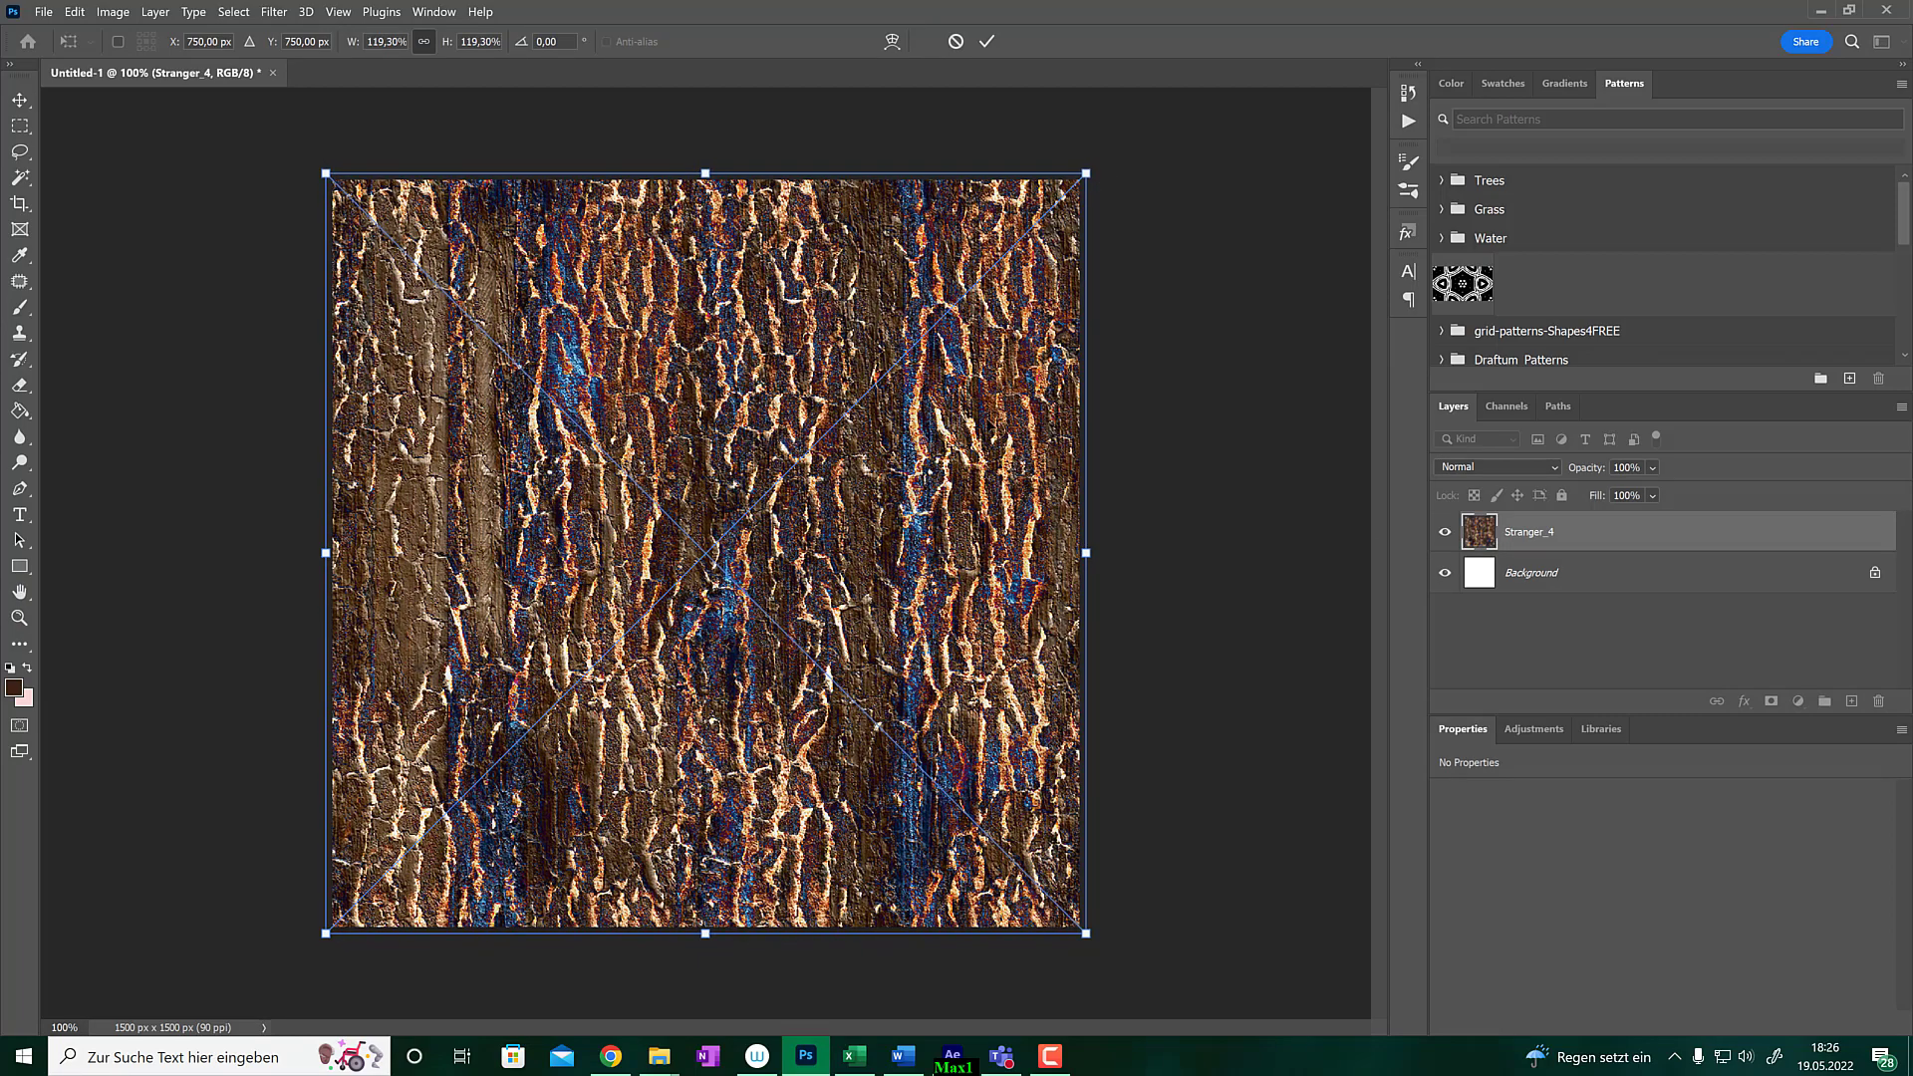
key(Return)
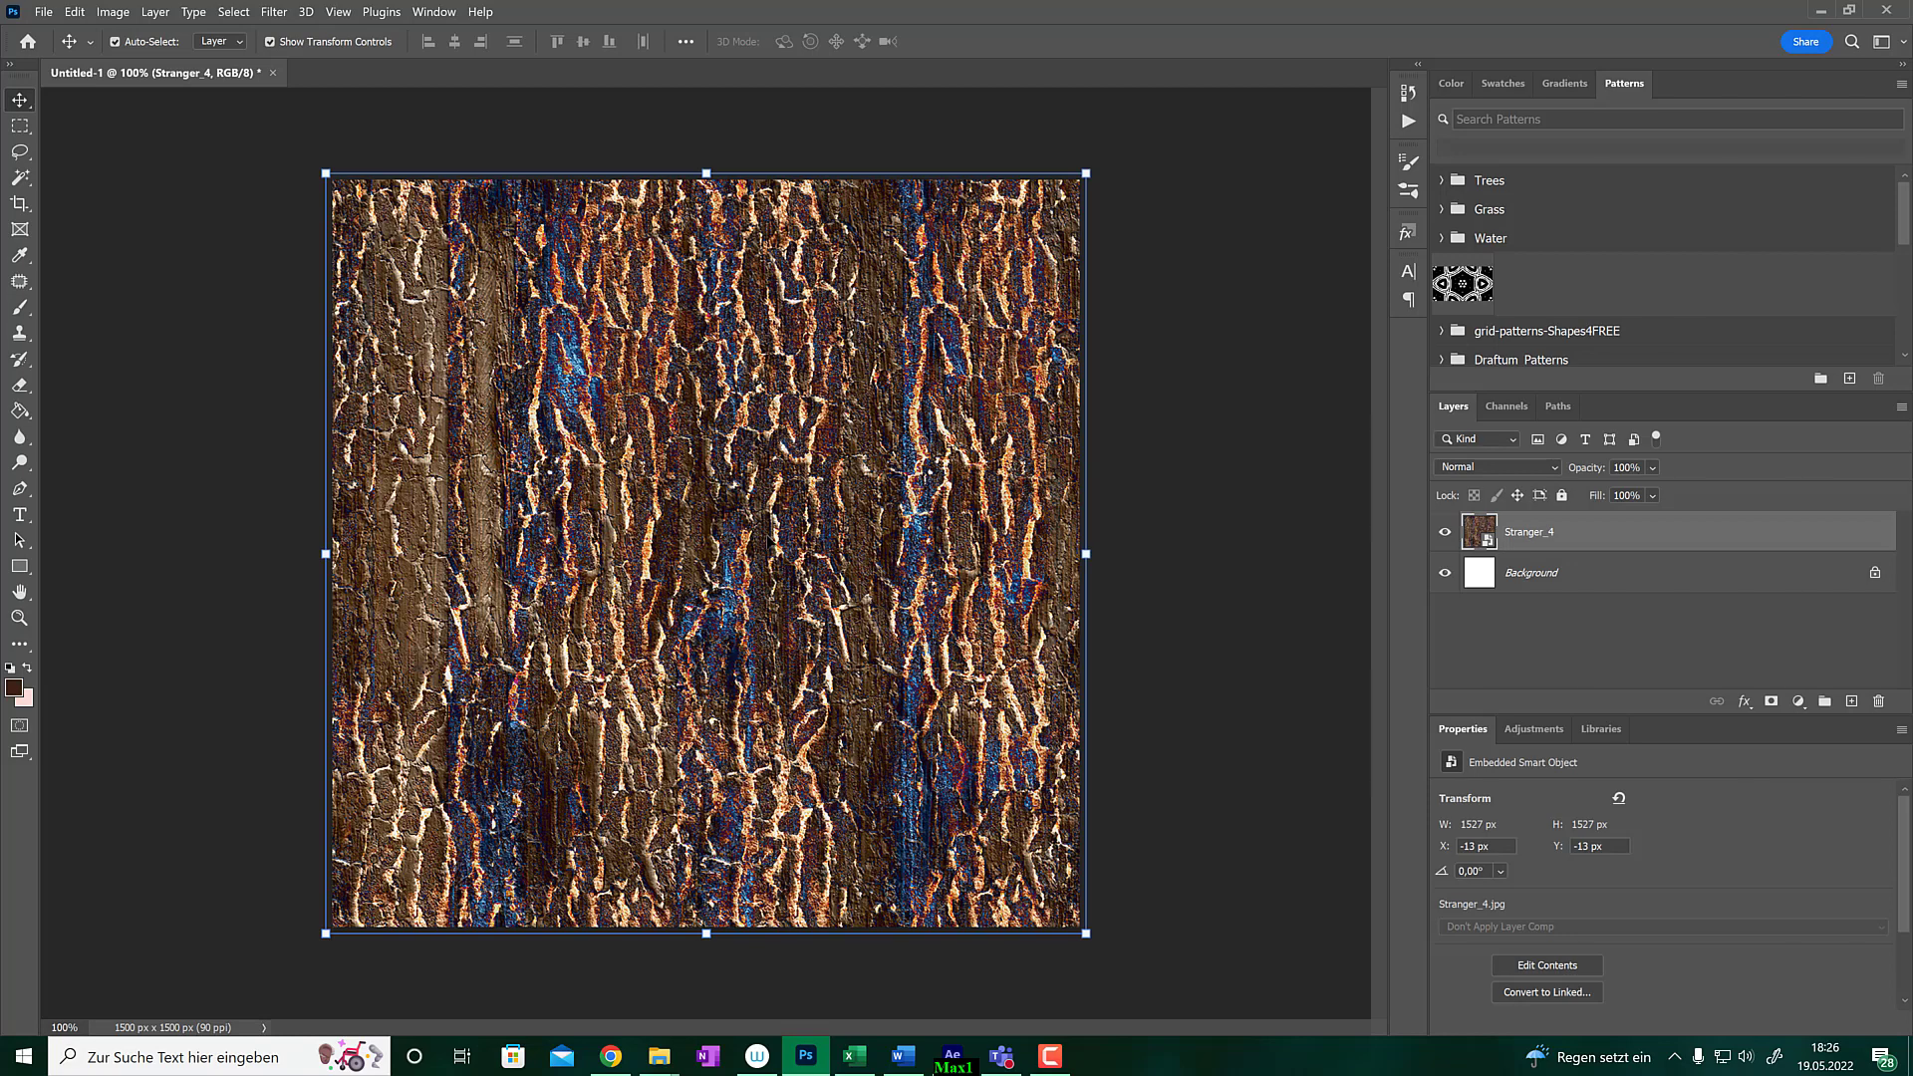
- Apply a High Pass filter with a 6.8-pixel radius to the Stranger_4 layer
click(280, 14)
mouse_move(387, 417)
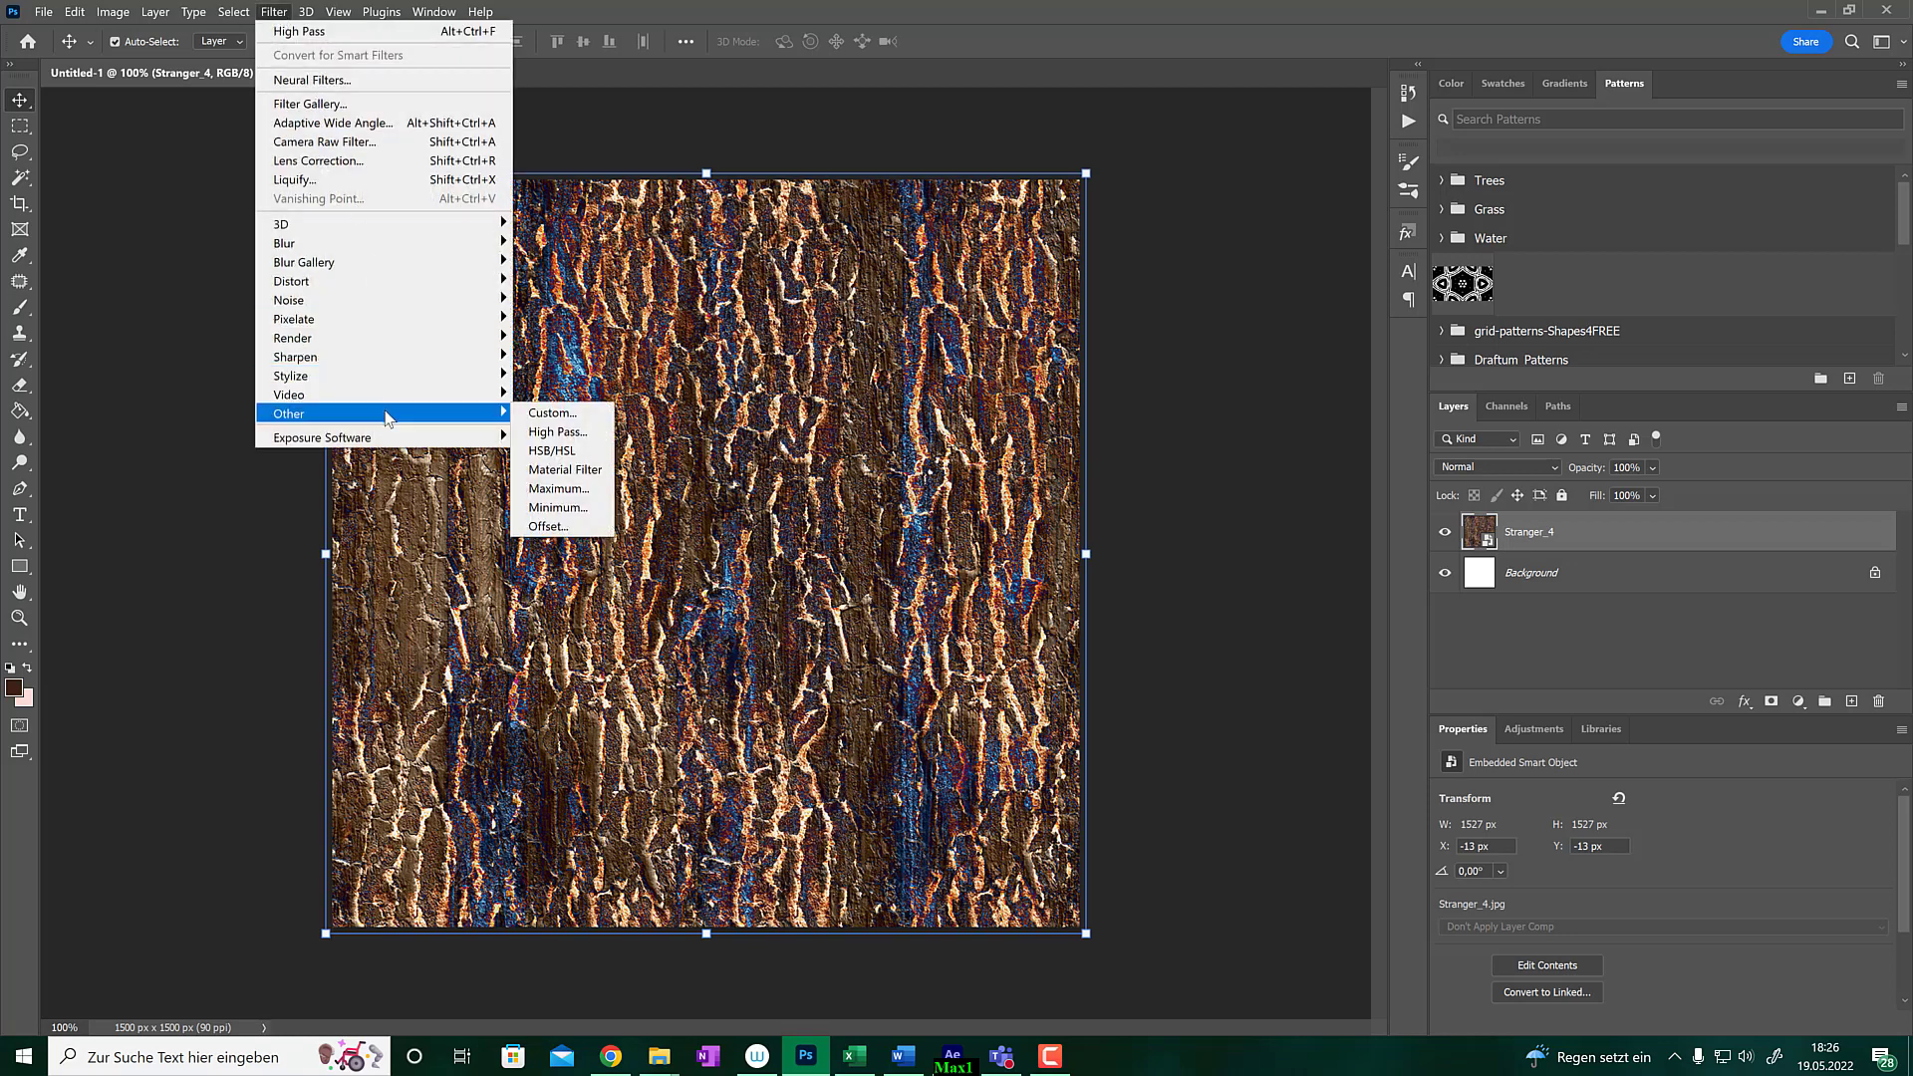
click(583, 438)
drag(922, 234, 1076, 258)
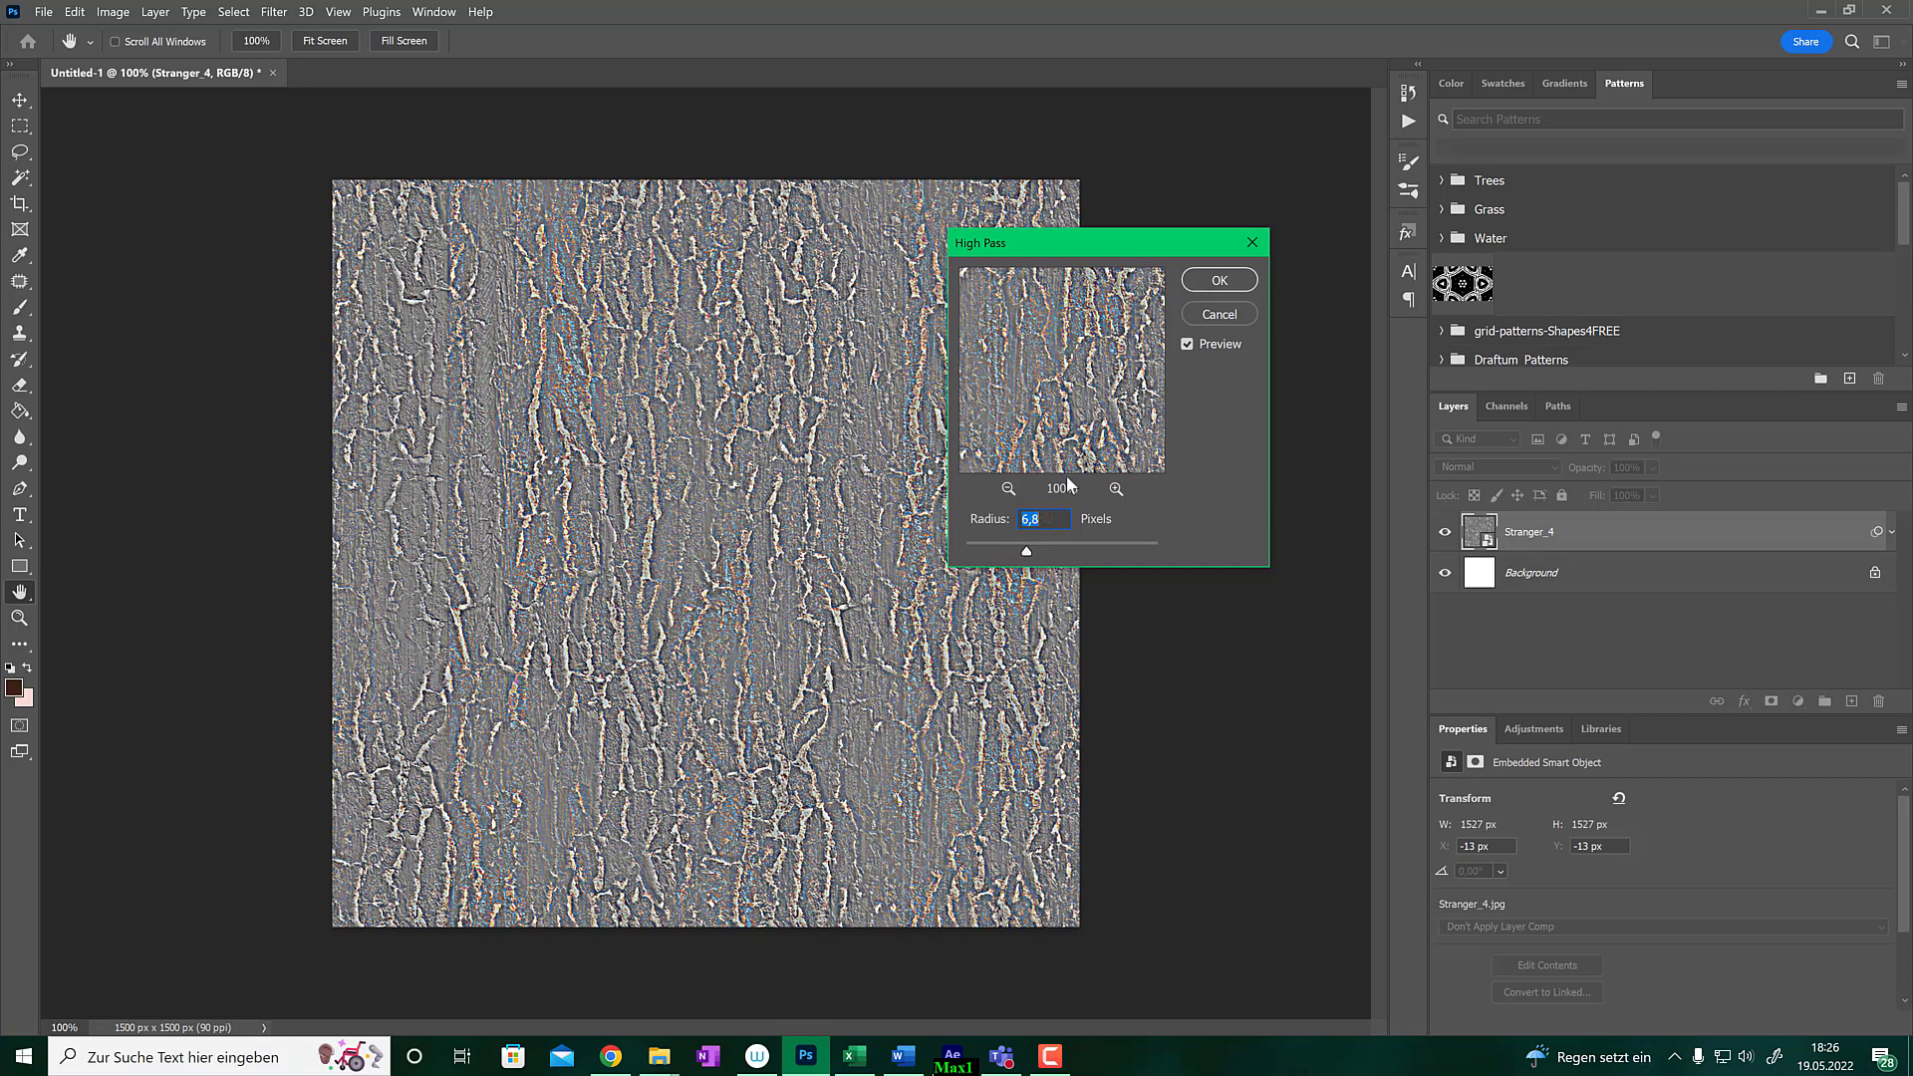
click(1217, 280)
key(v)
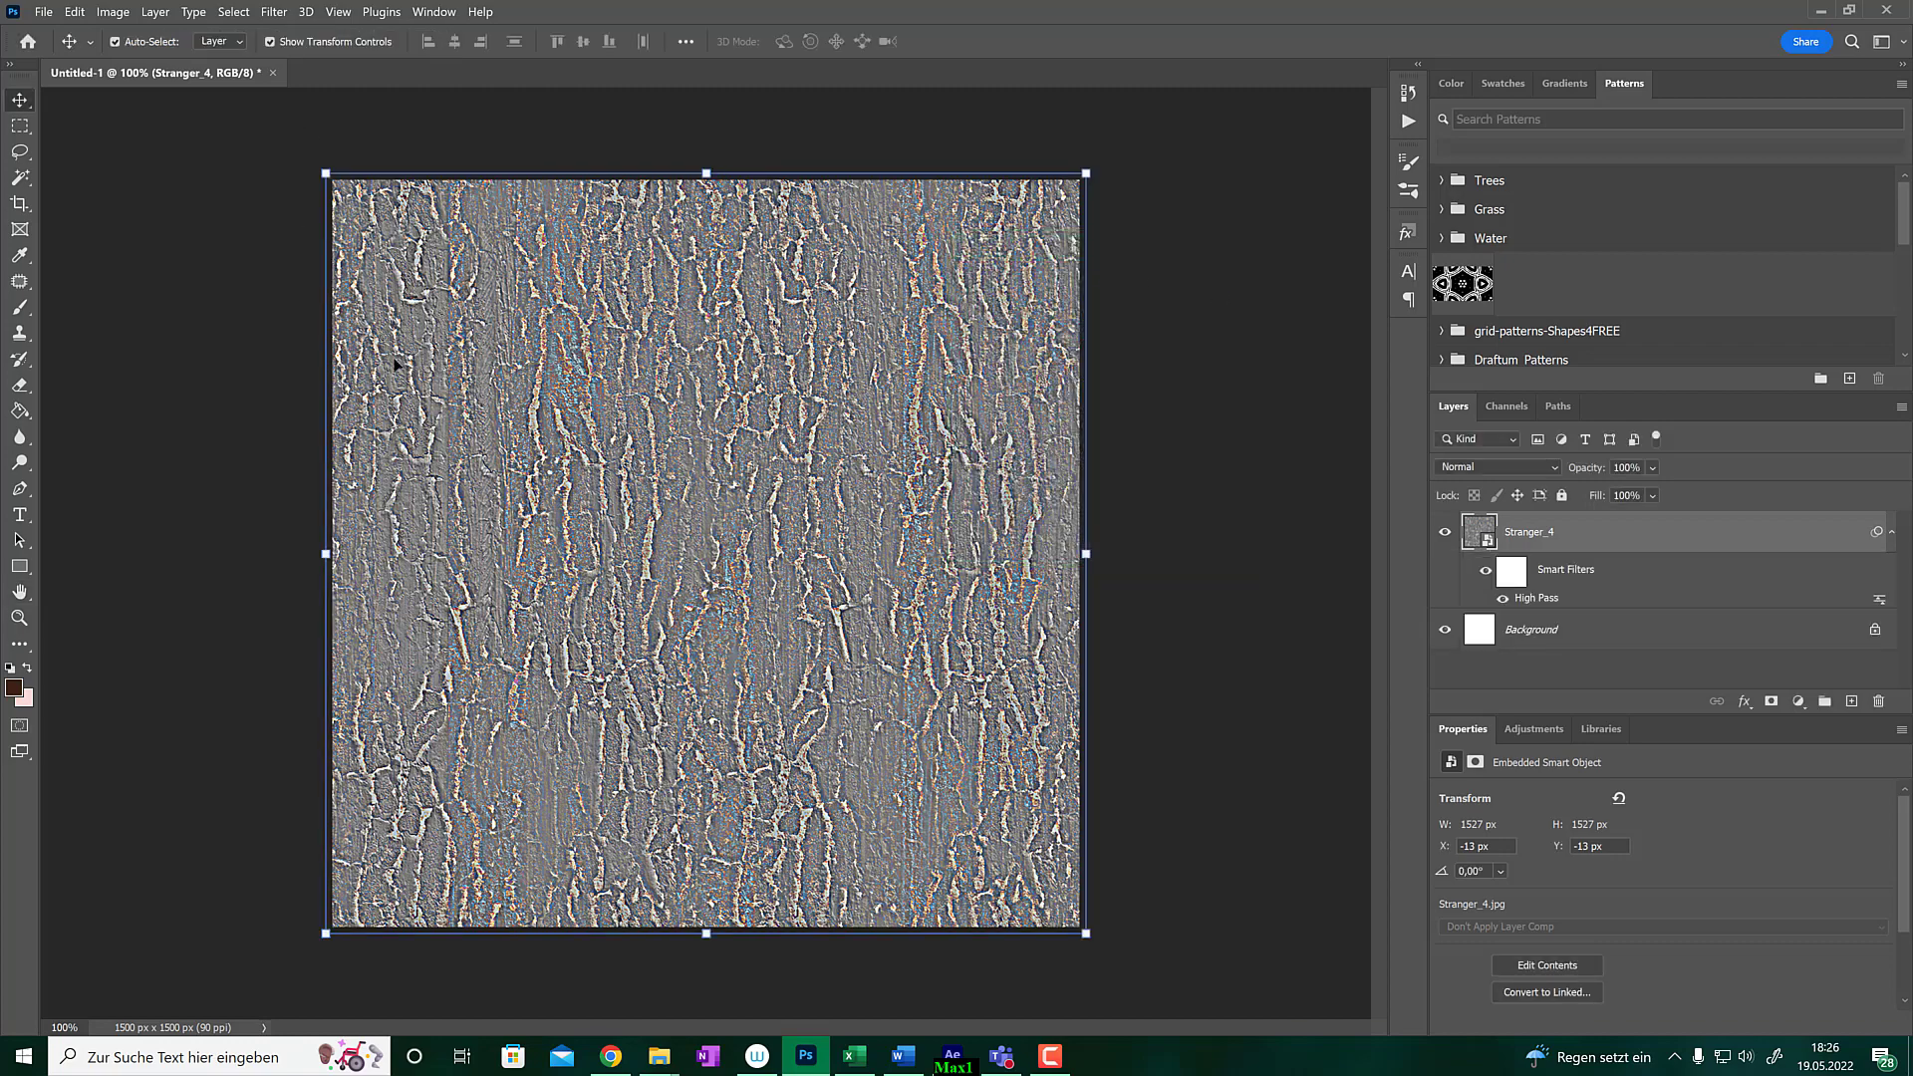
click(44, 12)
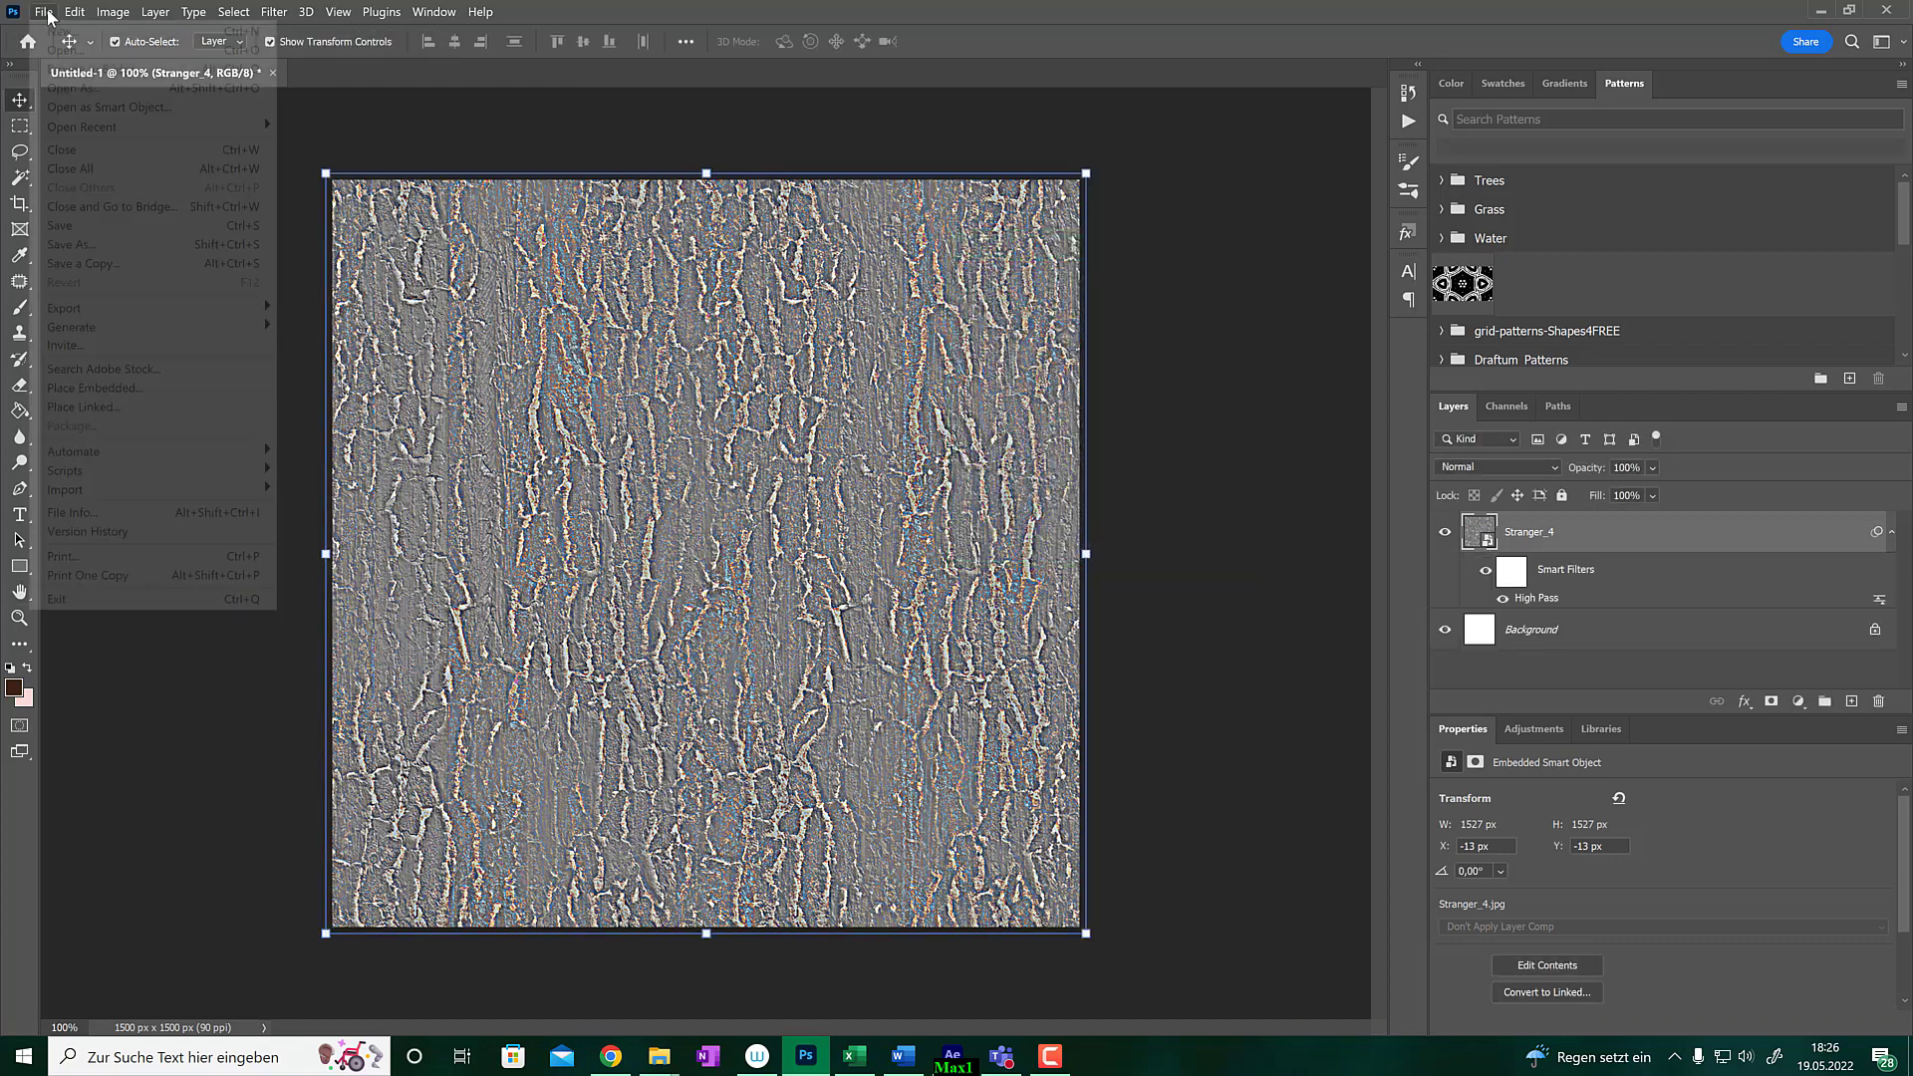
click(139, 233)
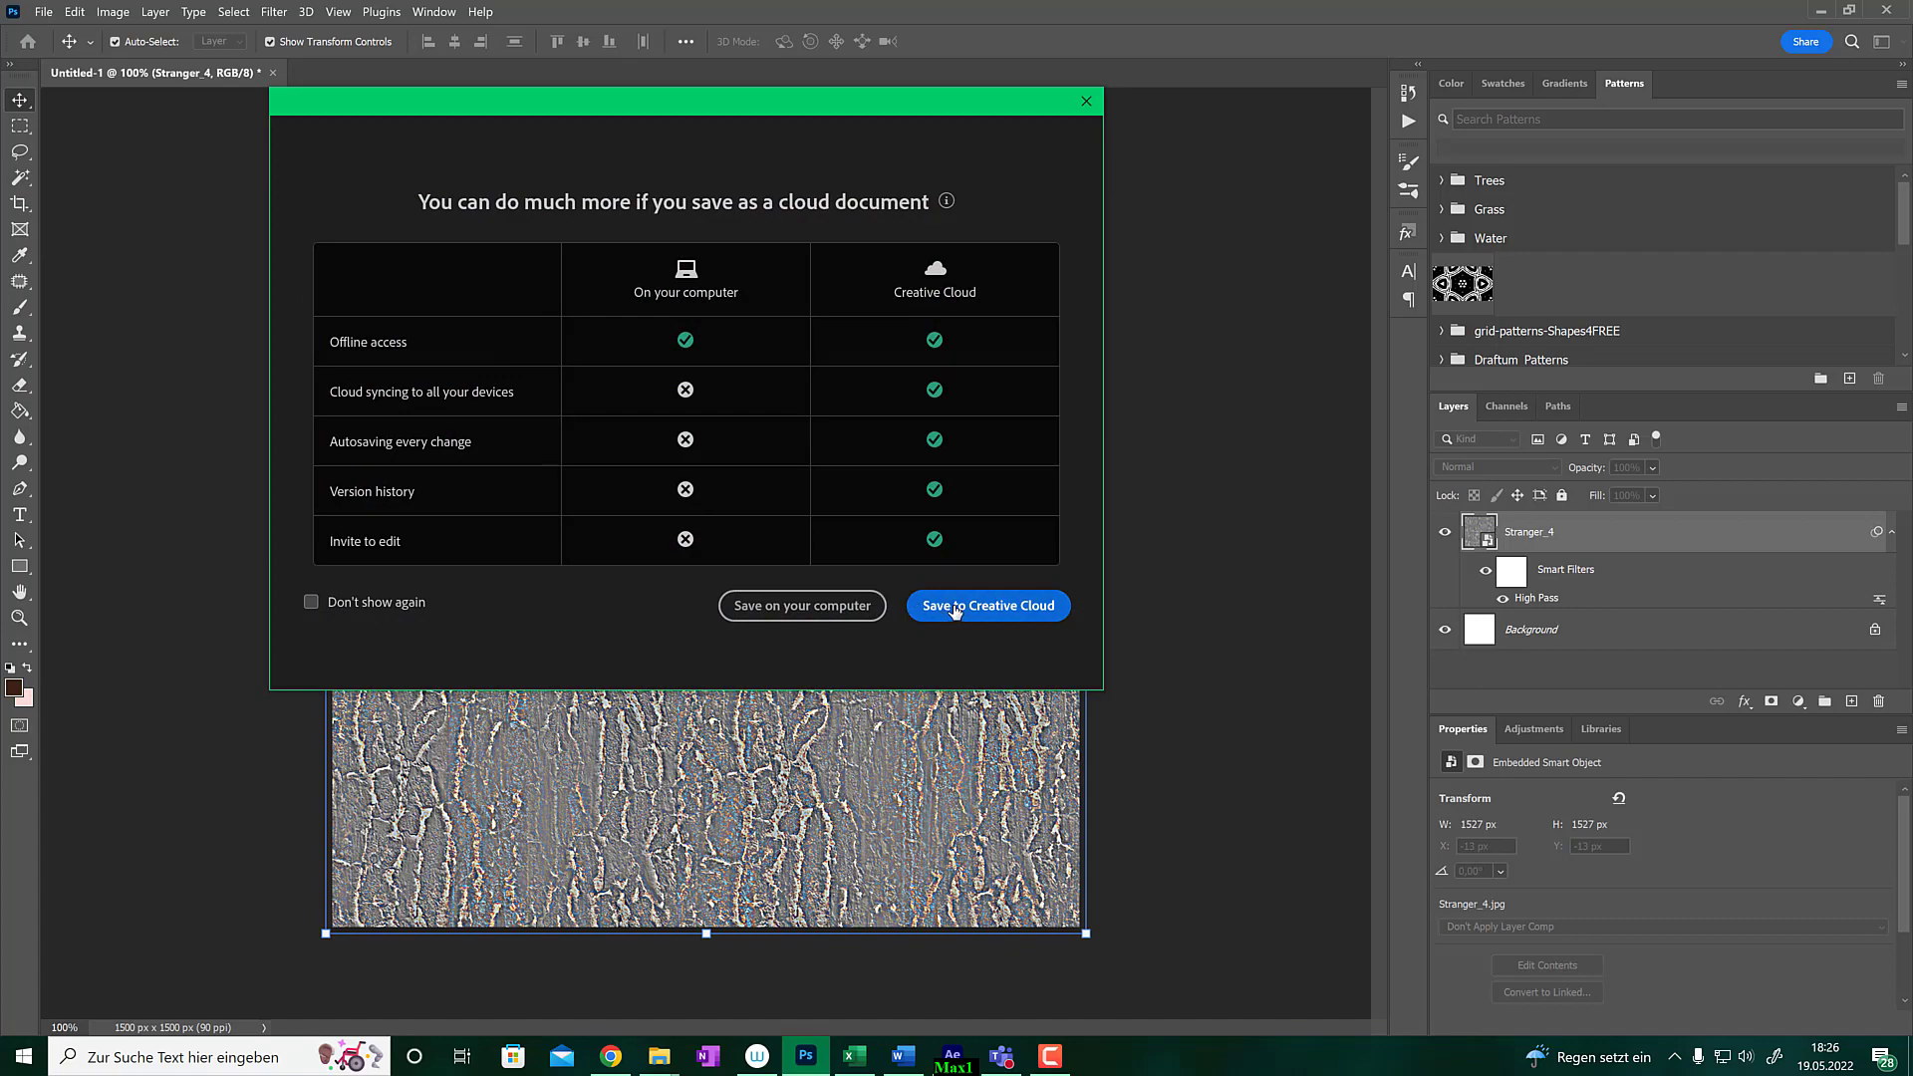
click(802, 605)
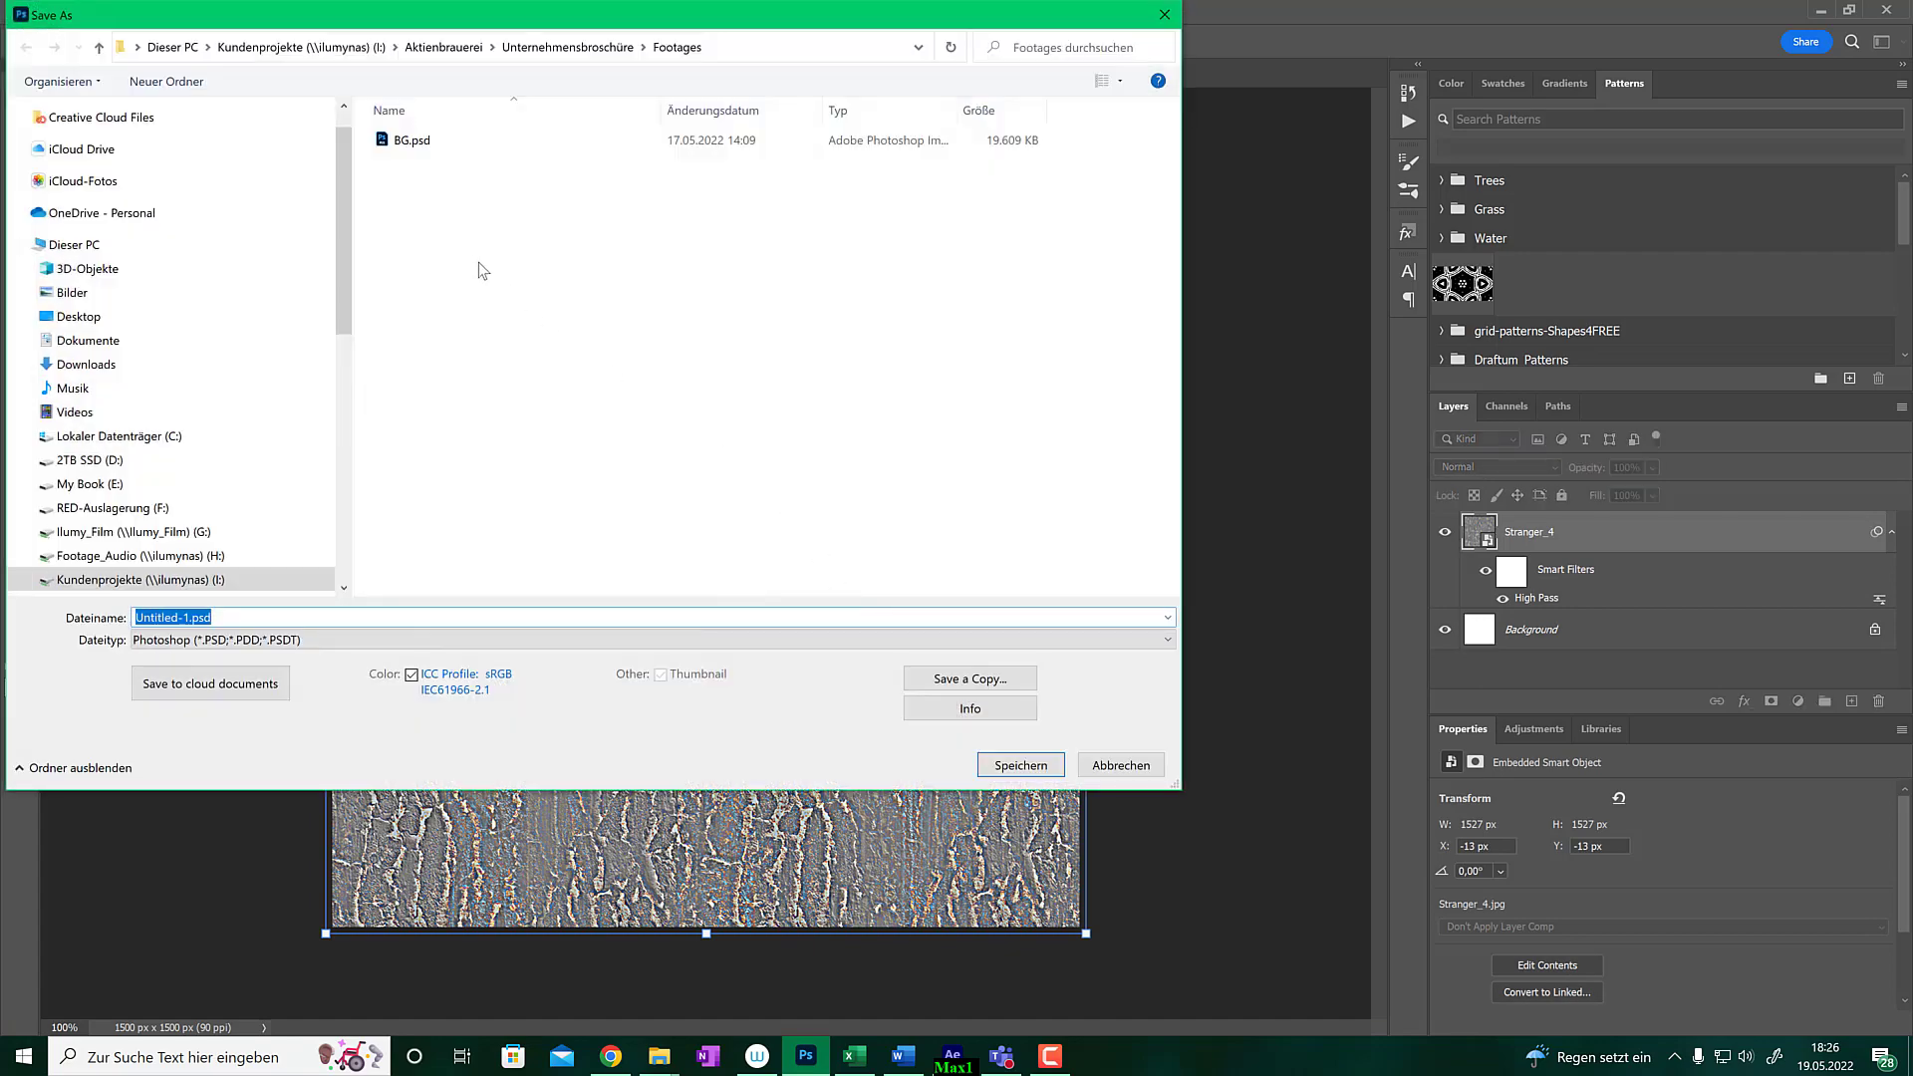
drag(775, 15, 2, 53)
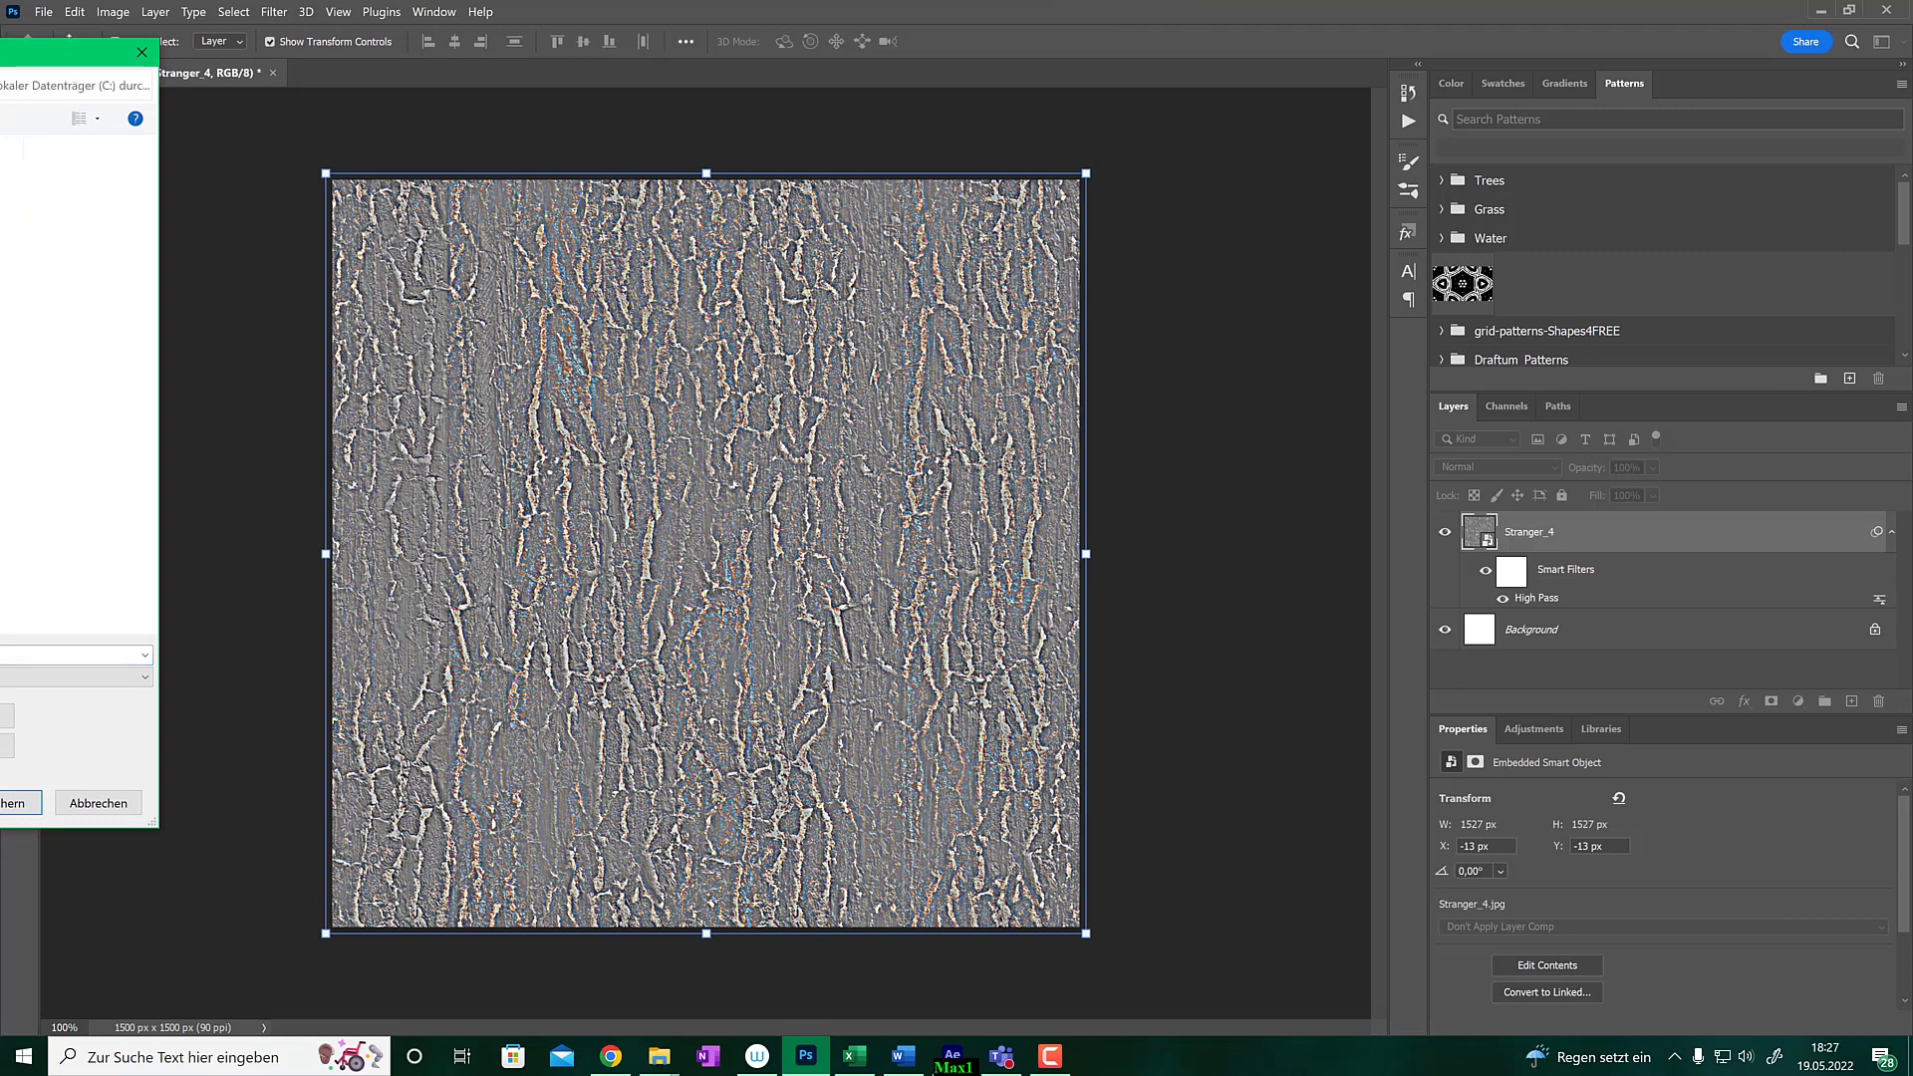
click(10, 539)
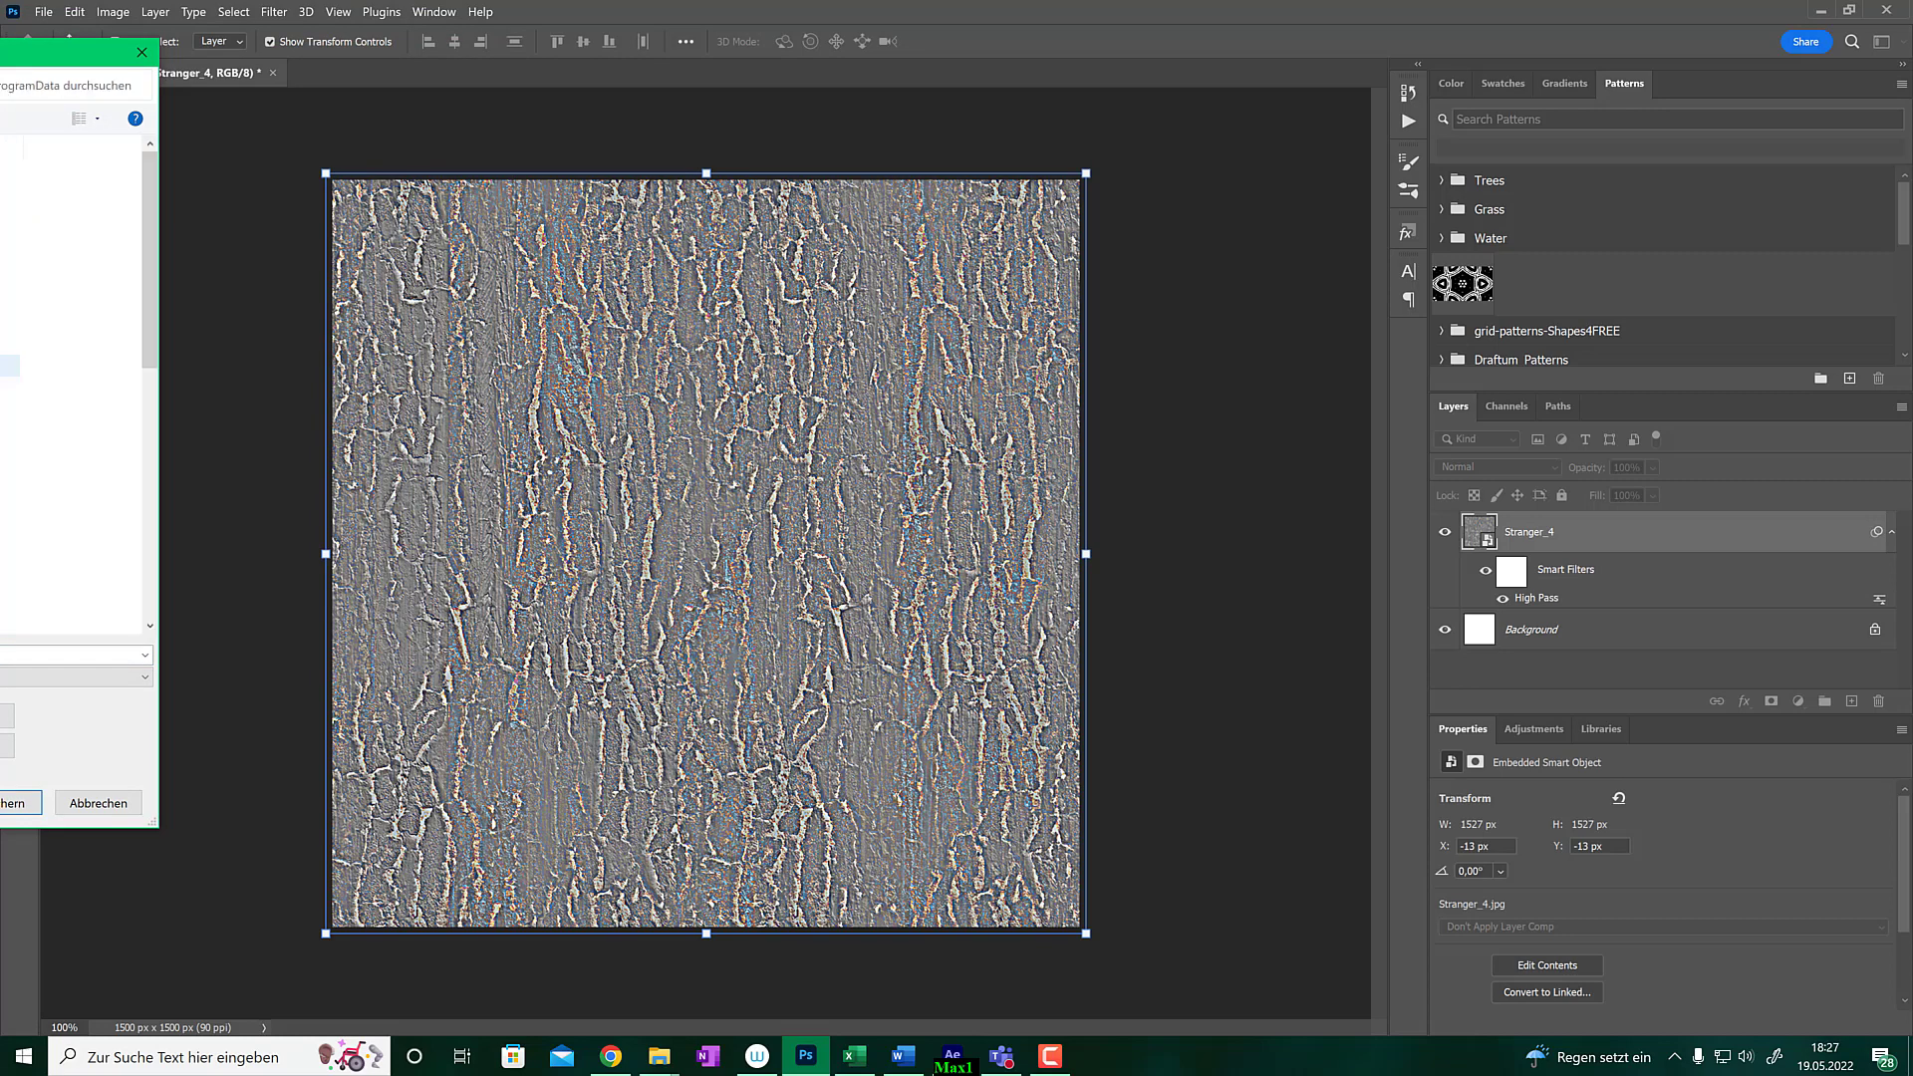
click(10, 558)
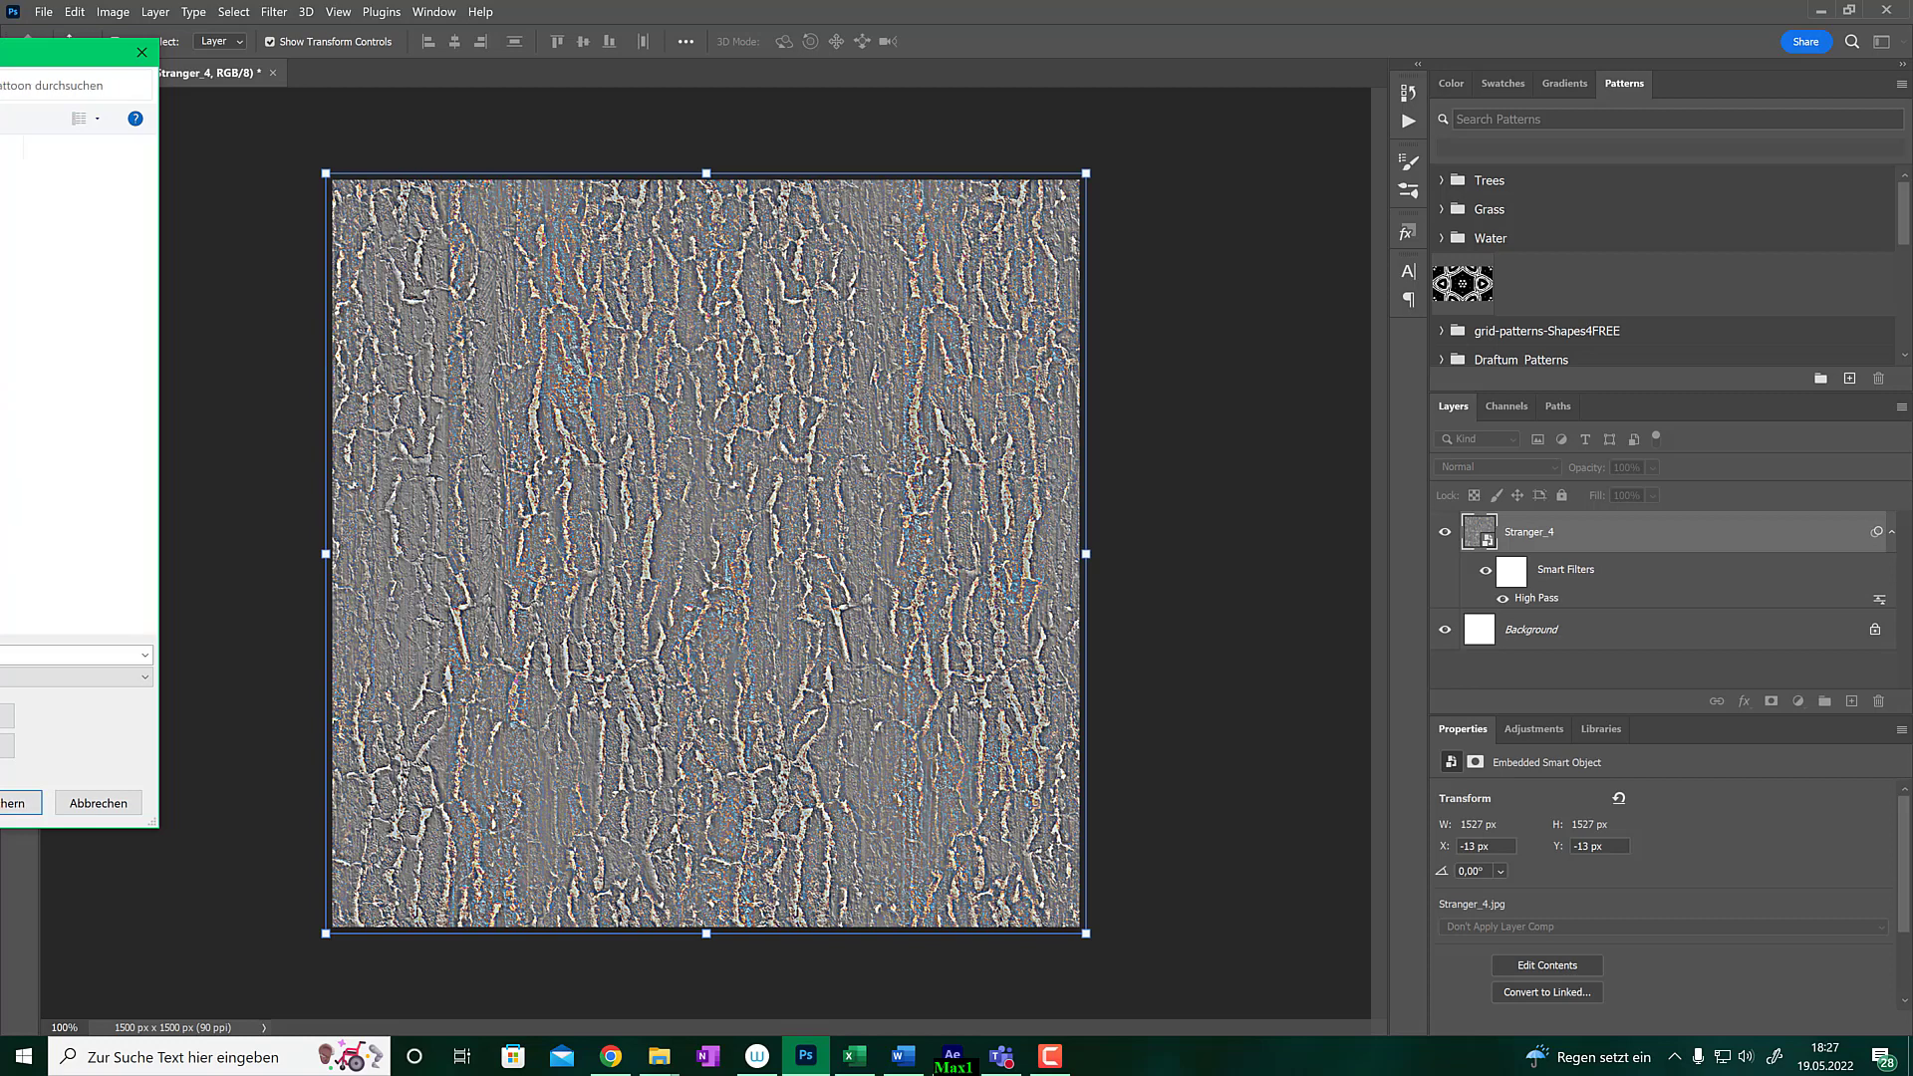
drag(59, 51, 1082, 69)
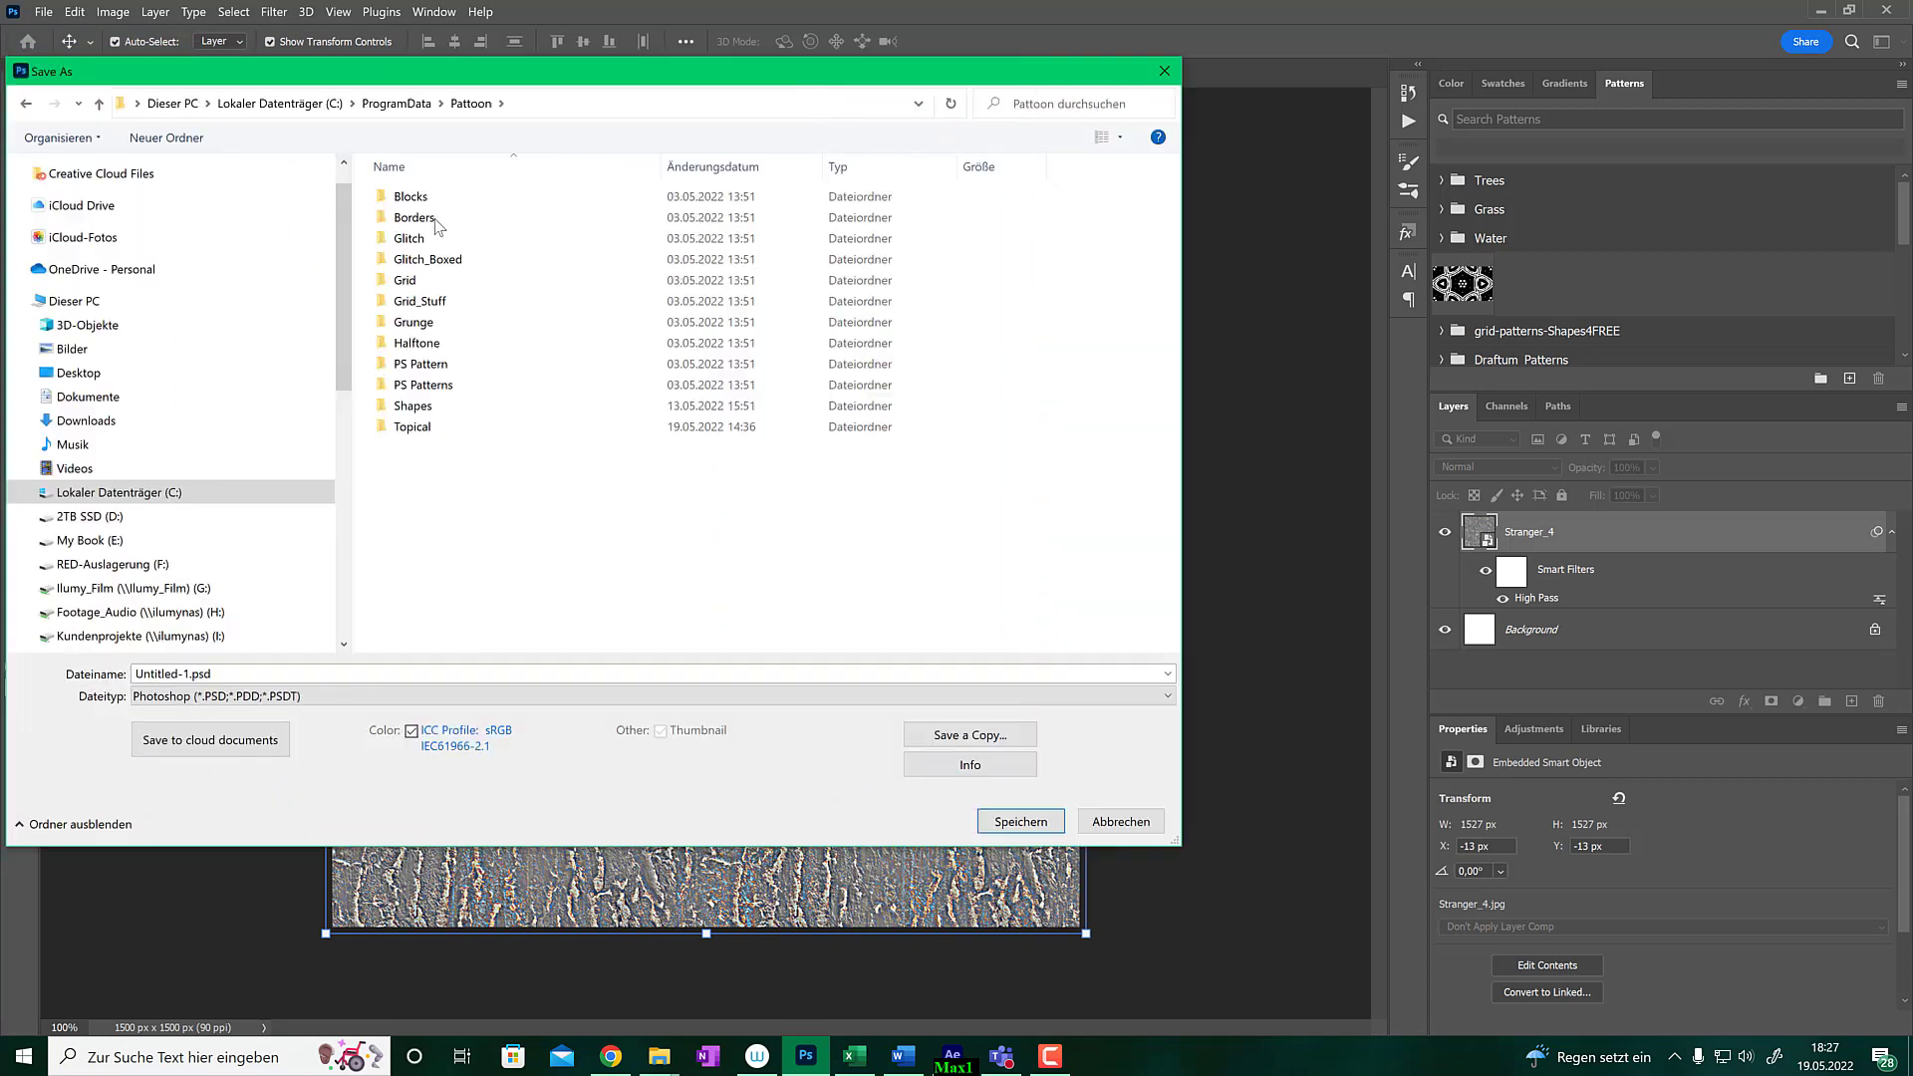
double_click(418, 428)
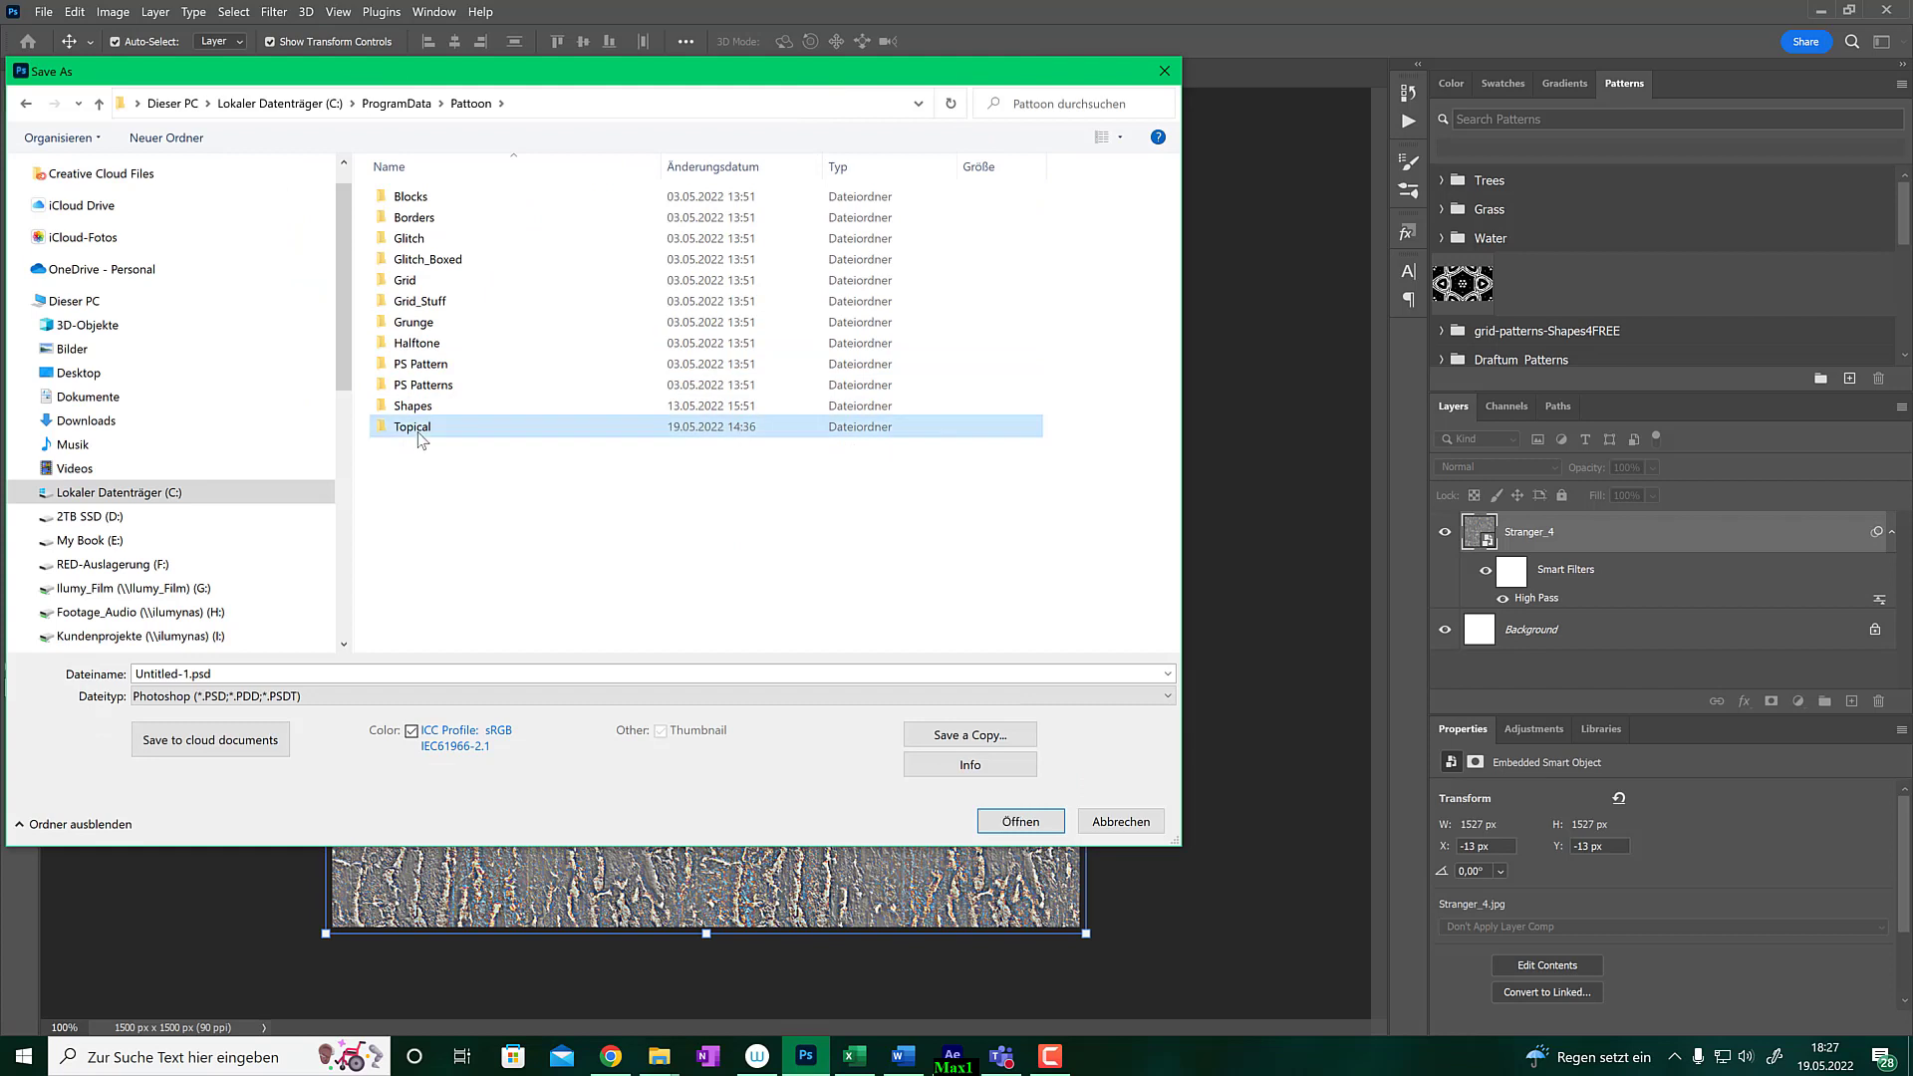
click(502, 692)
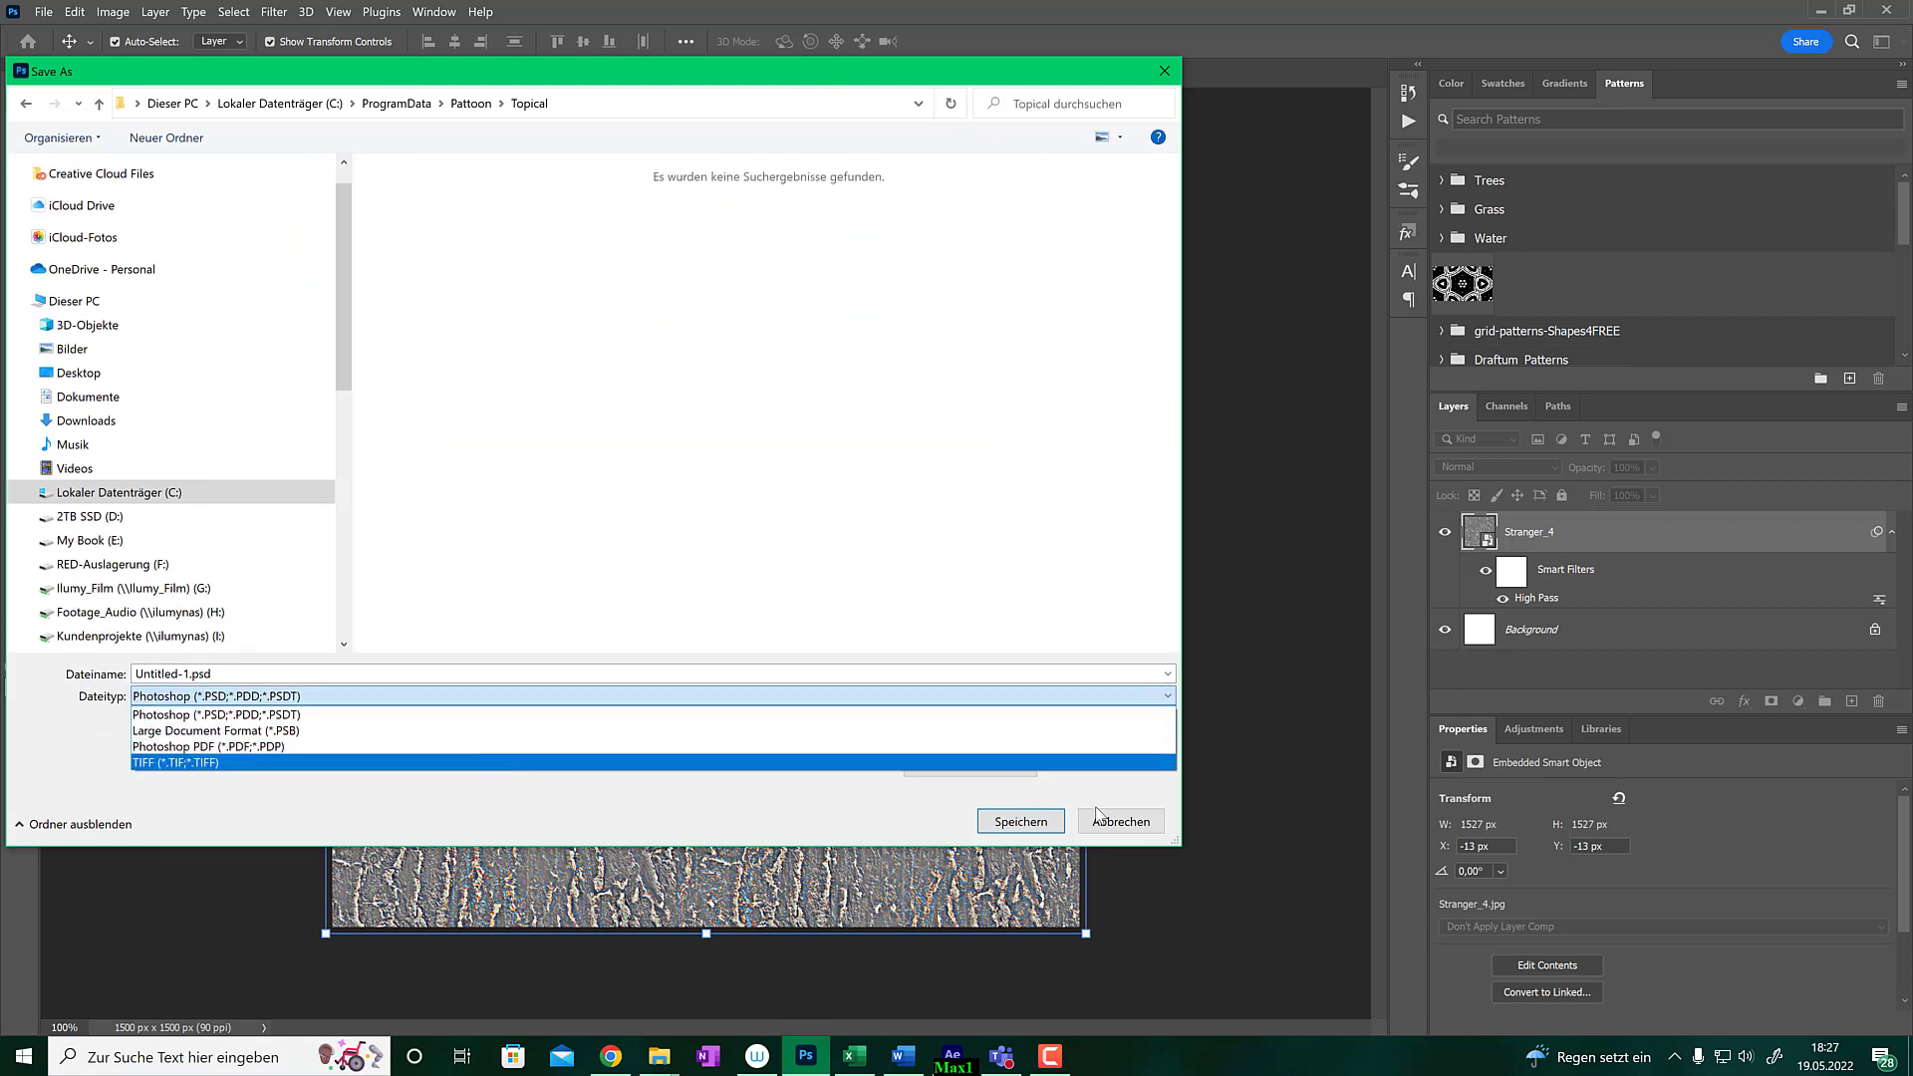
click(1134, 825)
click(1113, 811)
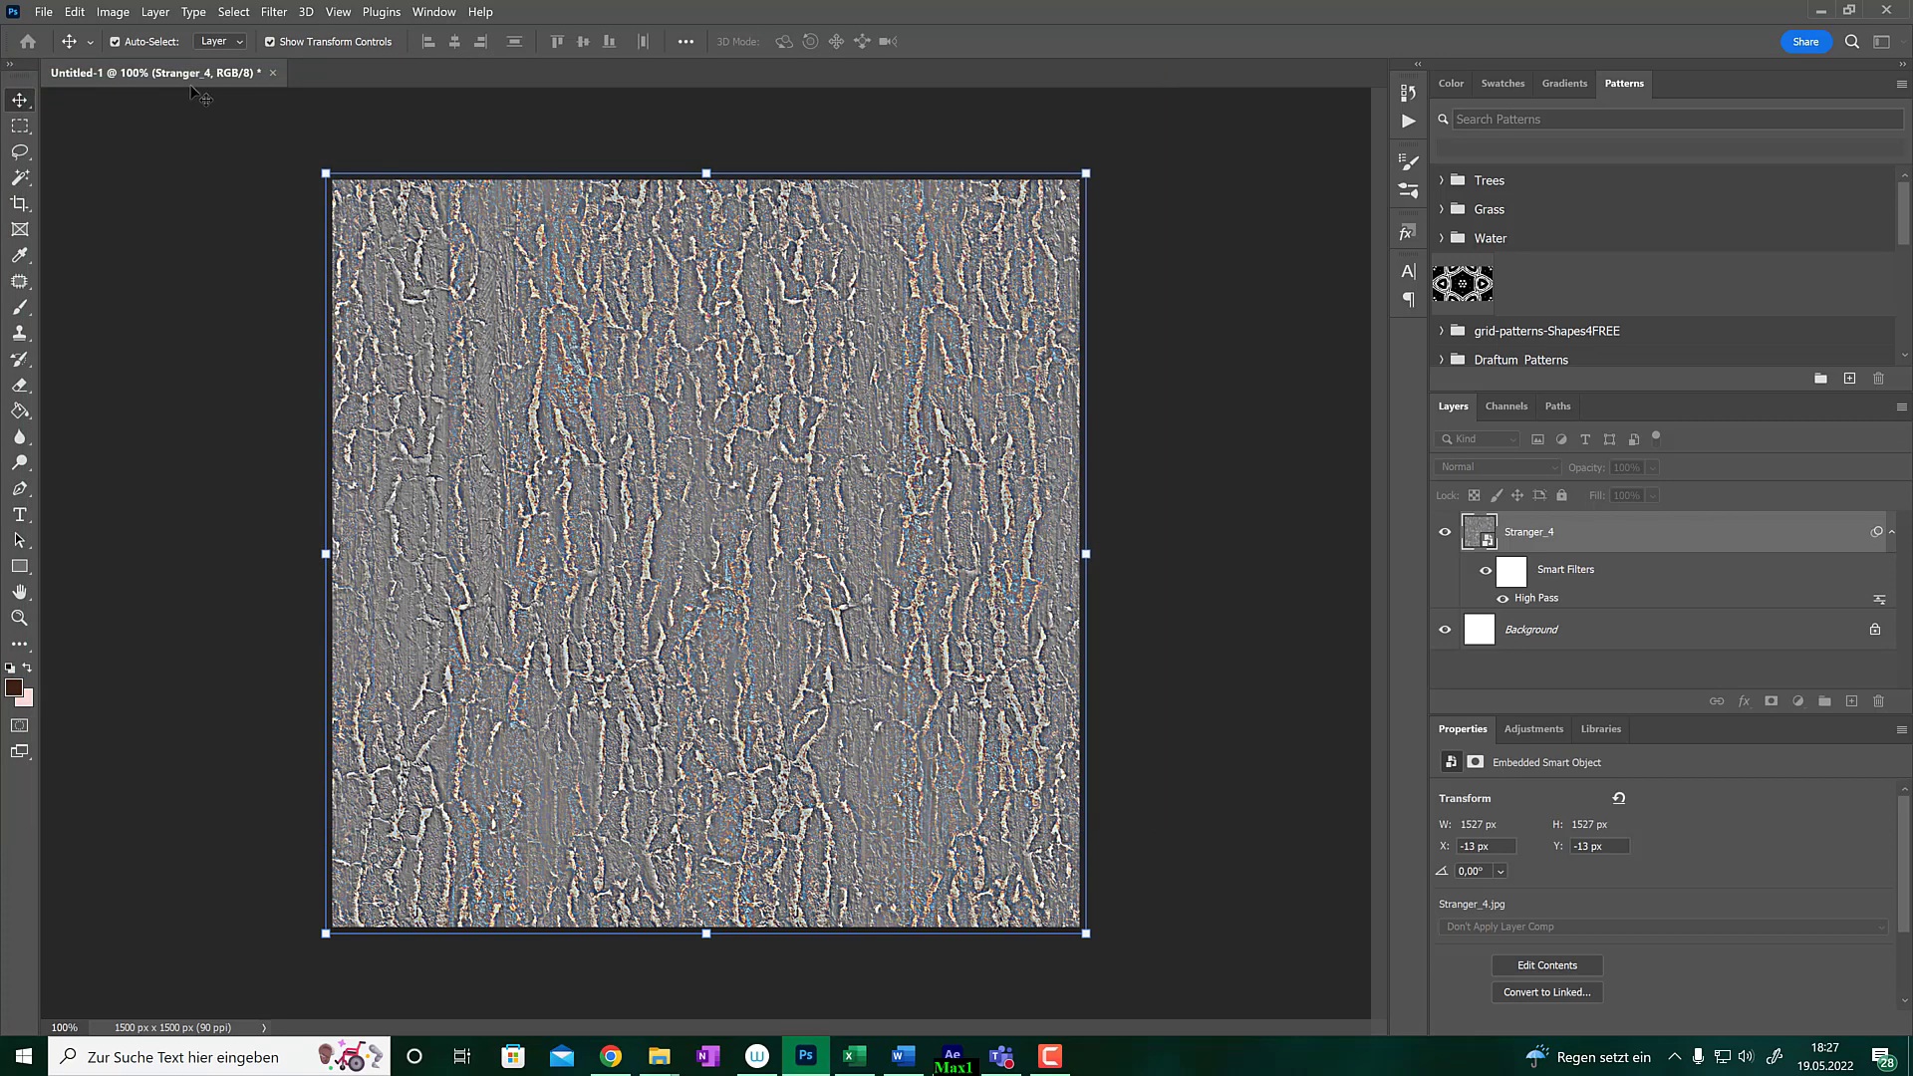
- Start a Save for Web export of the High Pass texture with the JPEG High preset
click(45, 13)
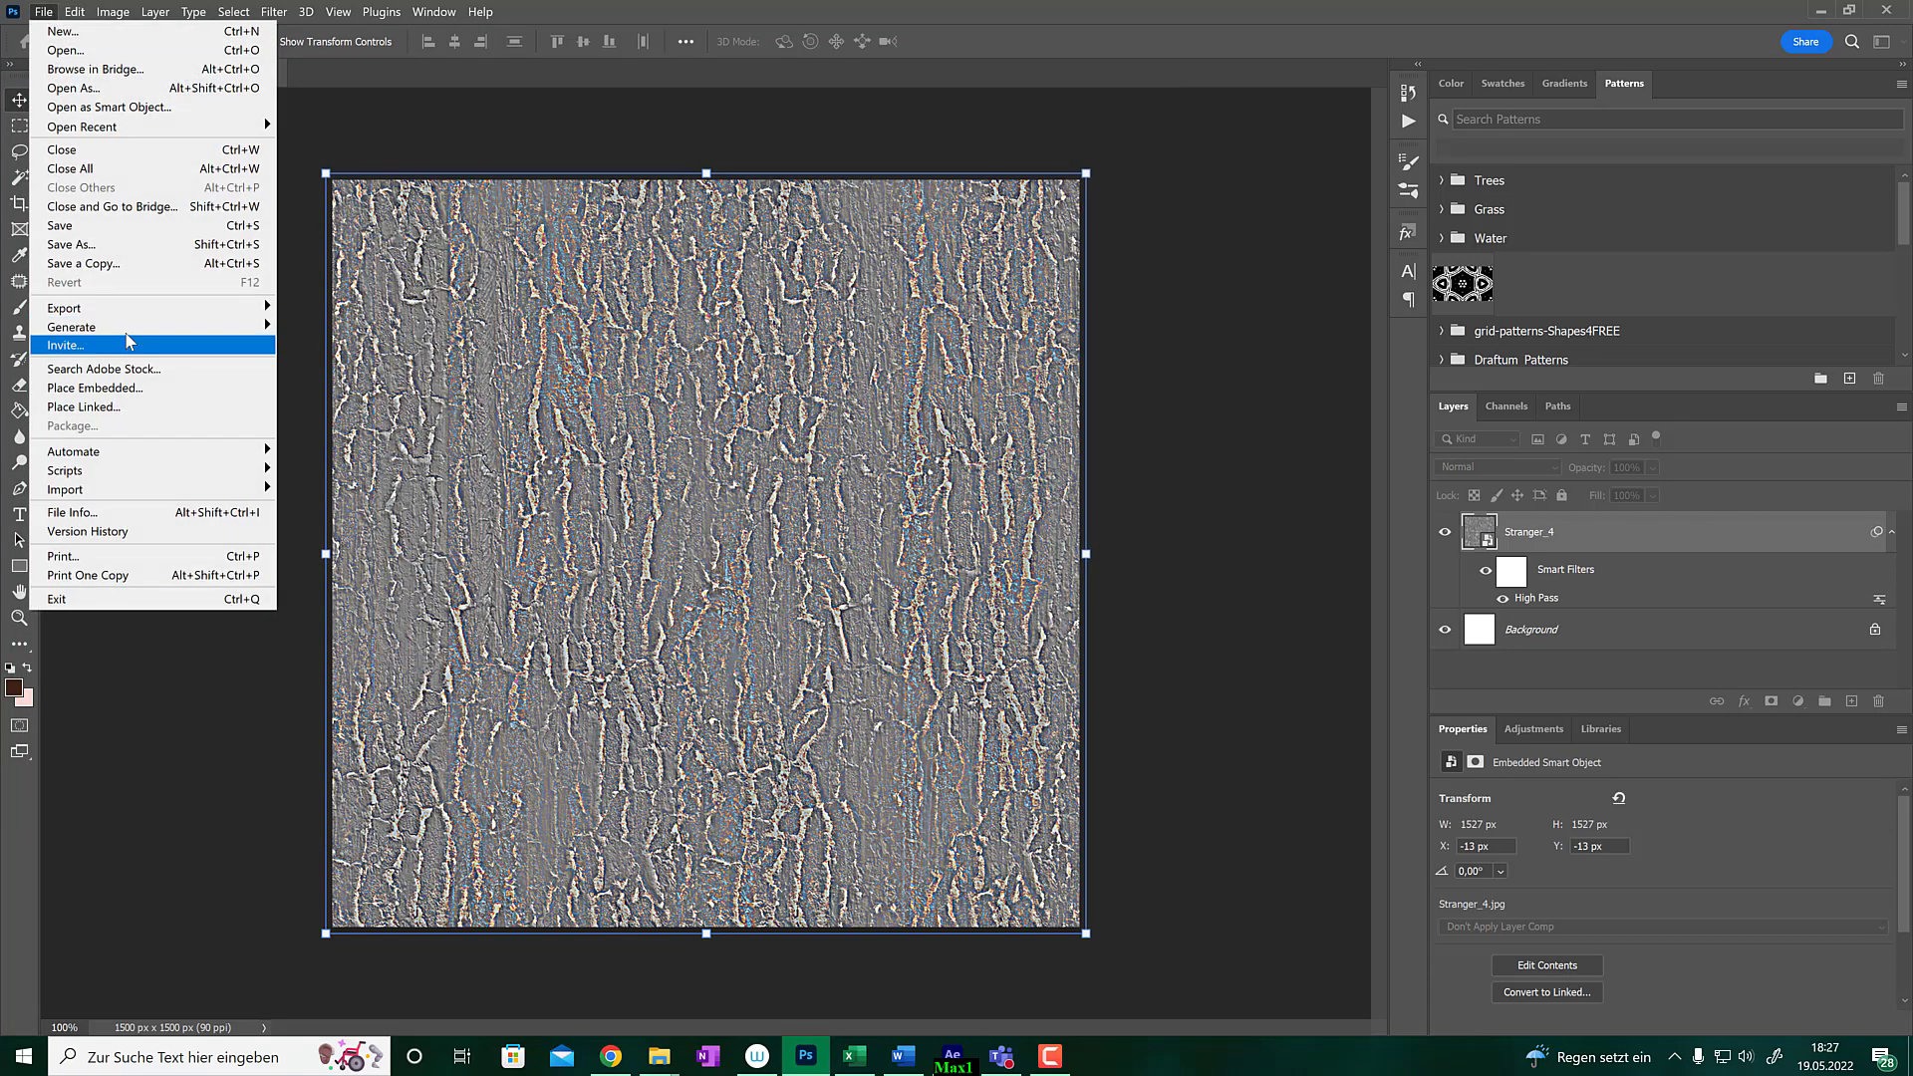
mouse_move(180, 311)
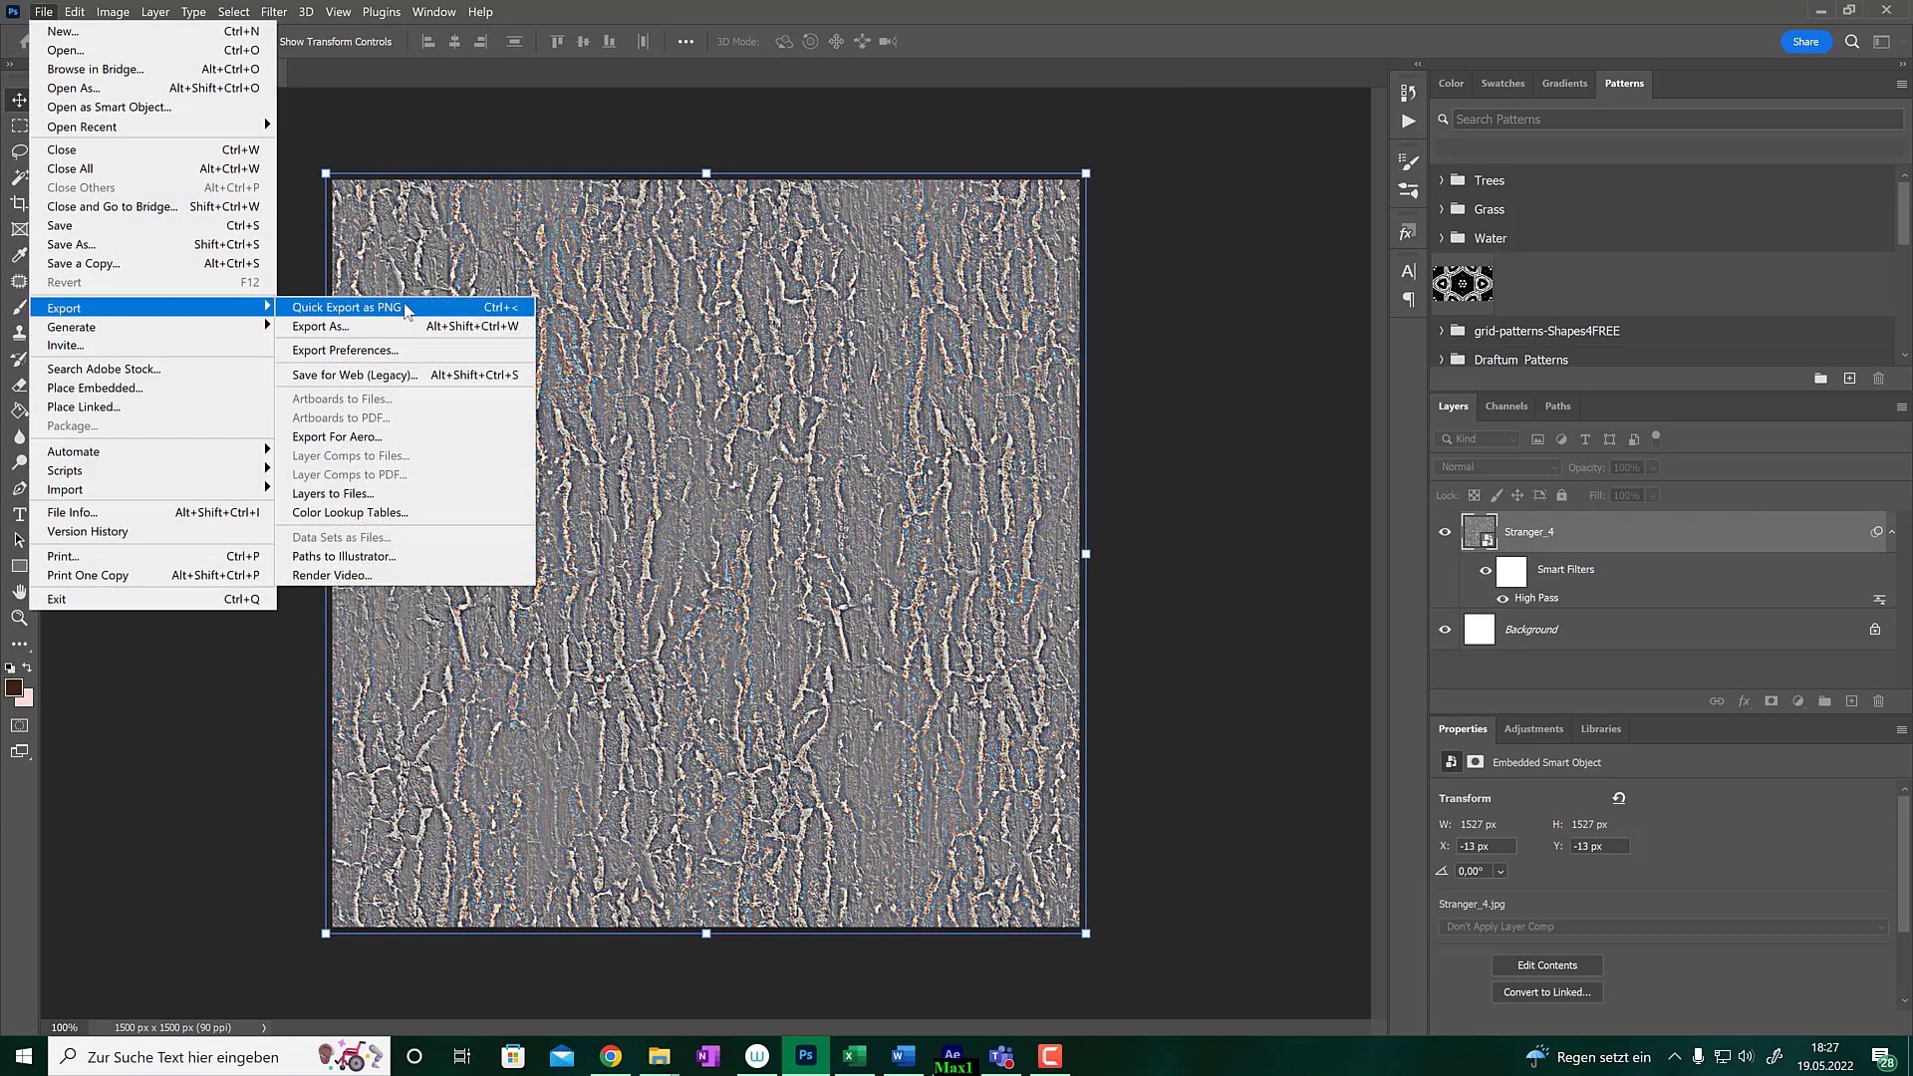
click(434, 377)
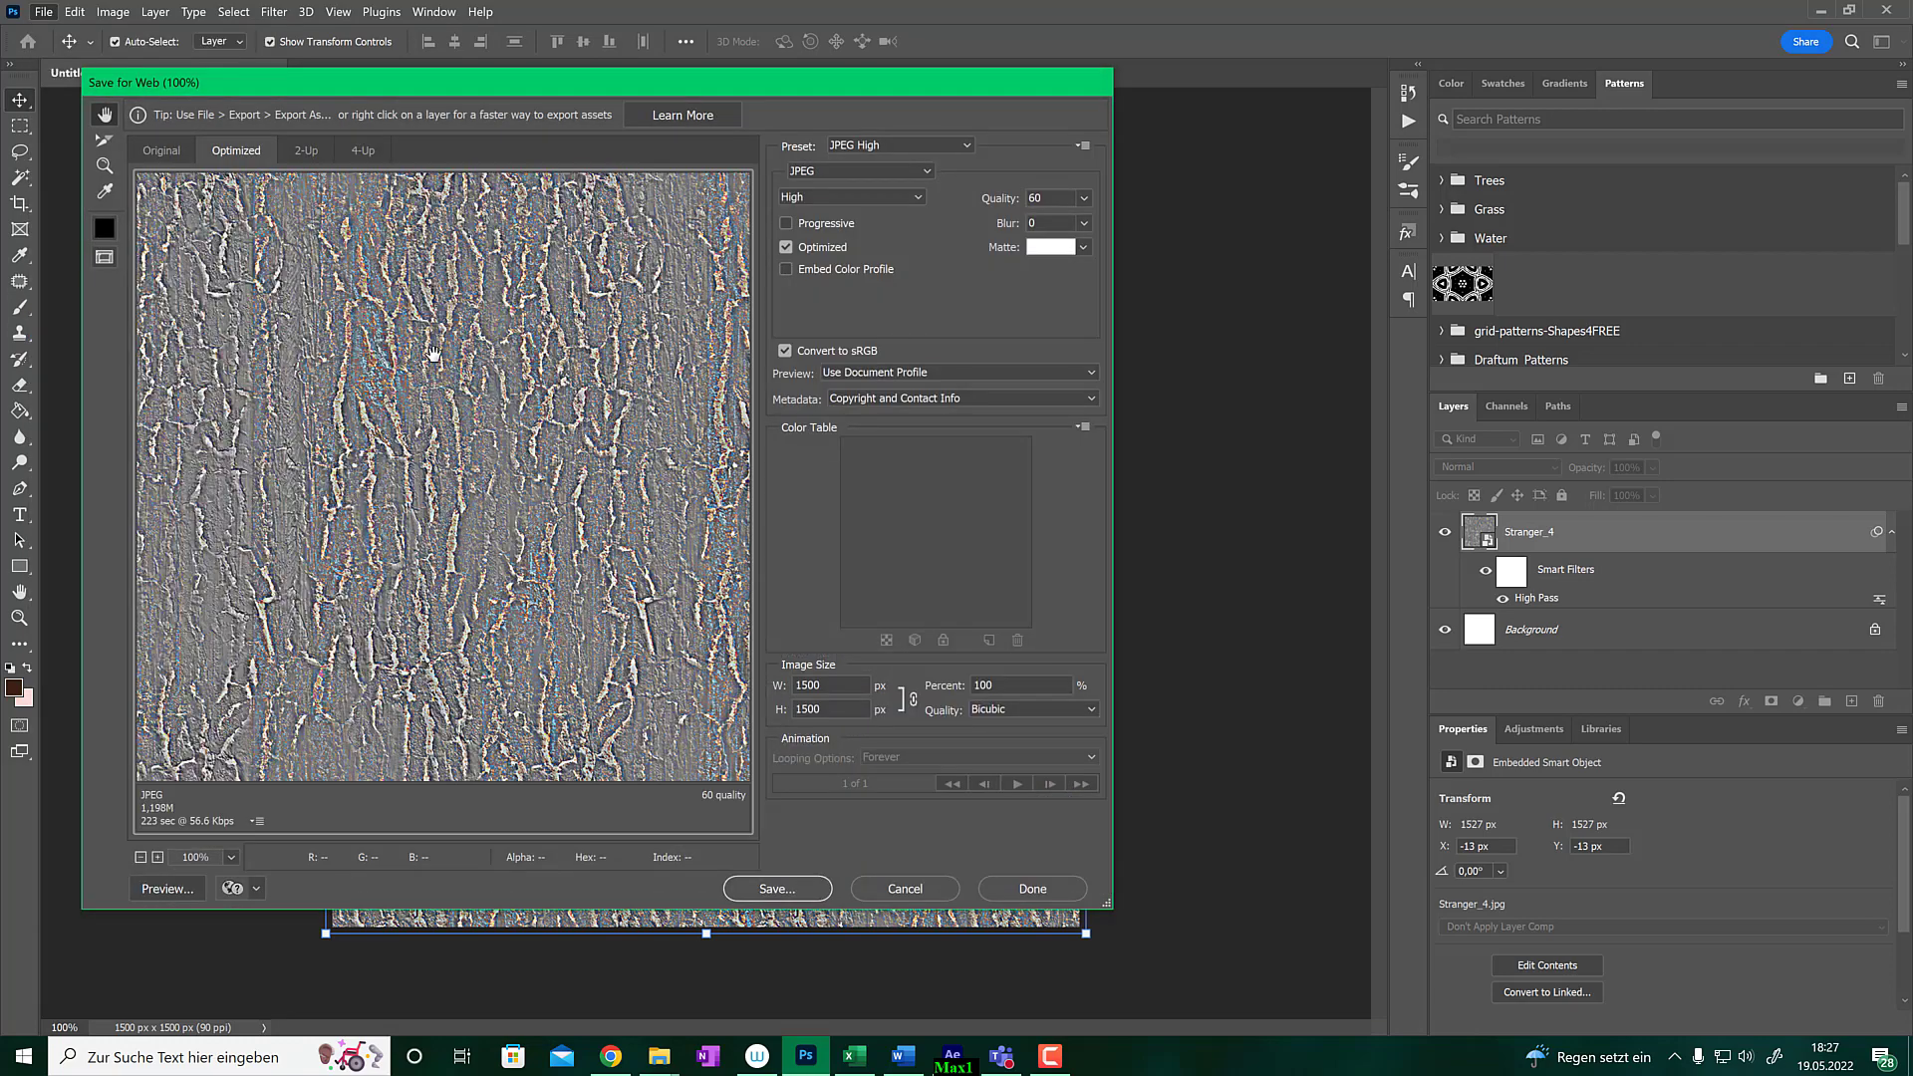
click(774, 889)
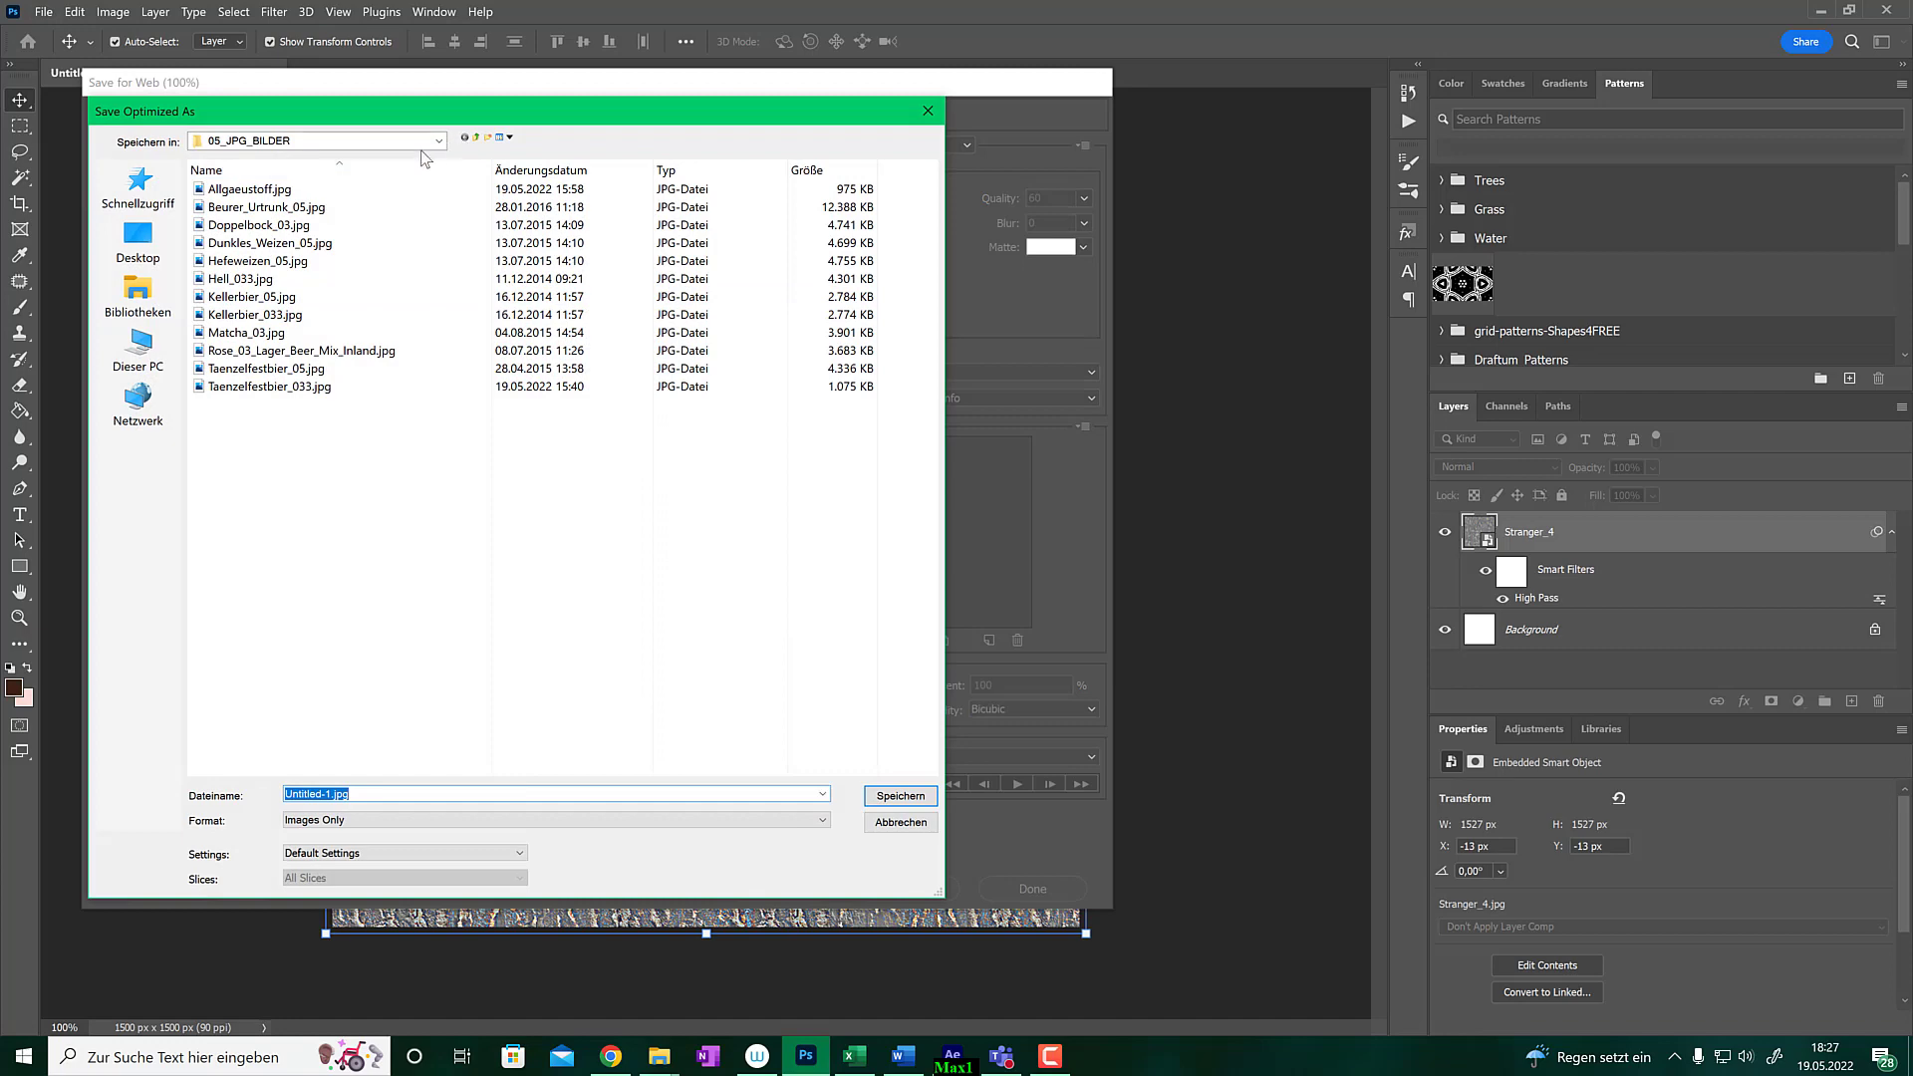
- Browse the save location to the Topical folder under ProgramData\Pattoon on drive C, look through its textures, and cancel the save
click(438, 141)
scroll(369, 279, up, 5)
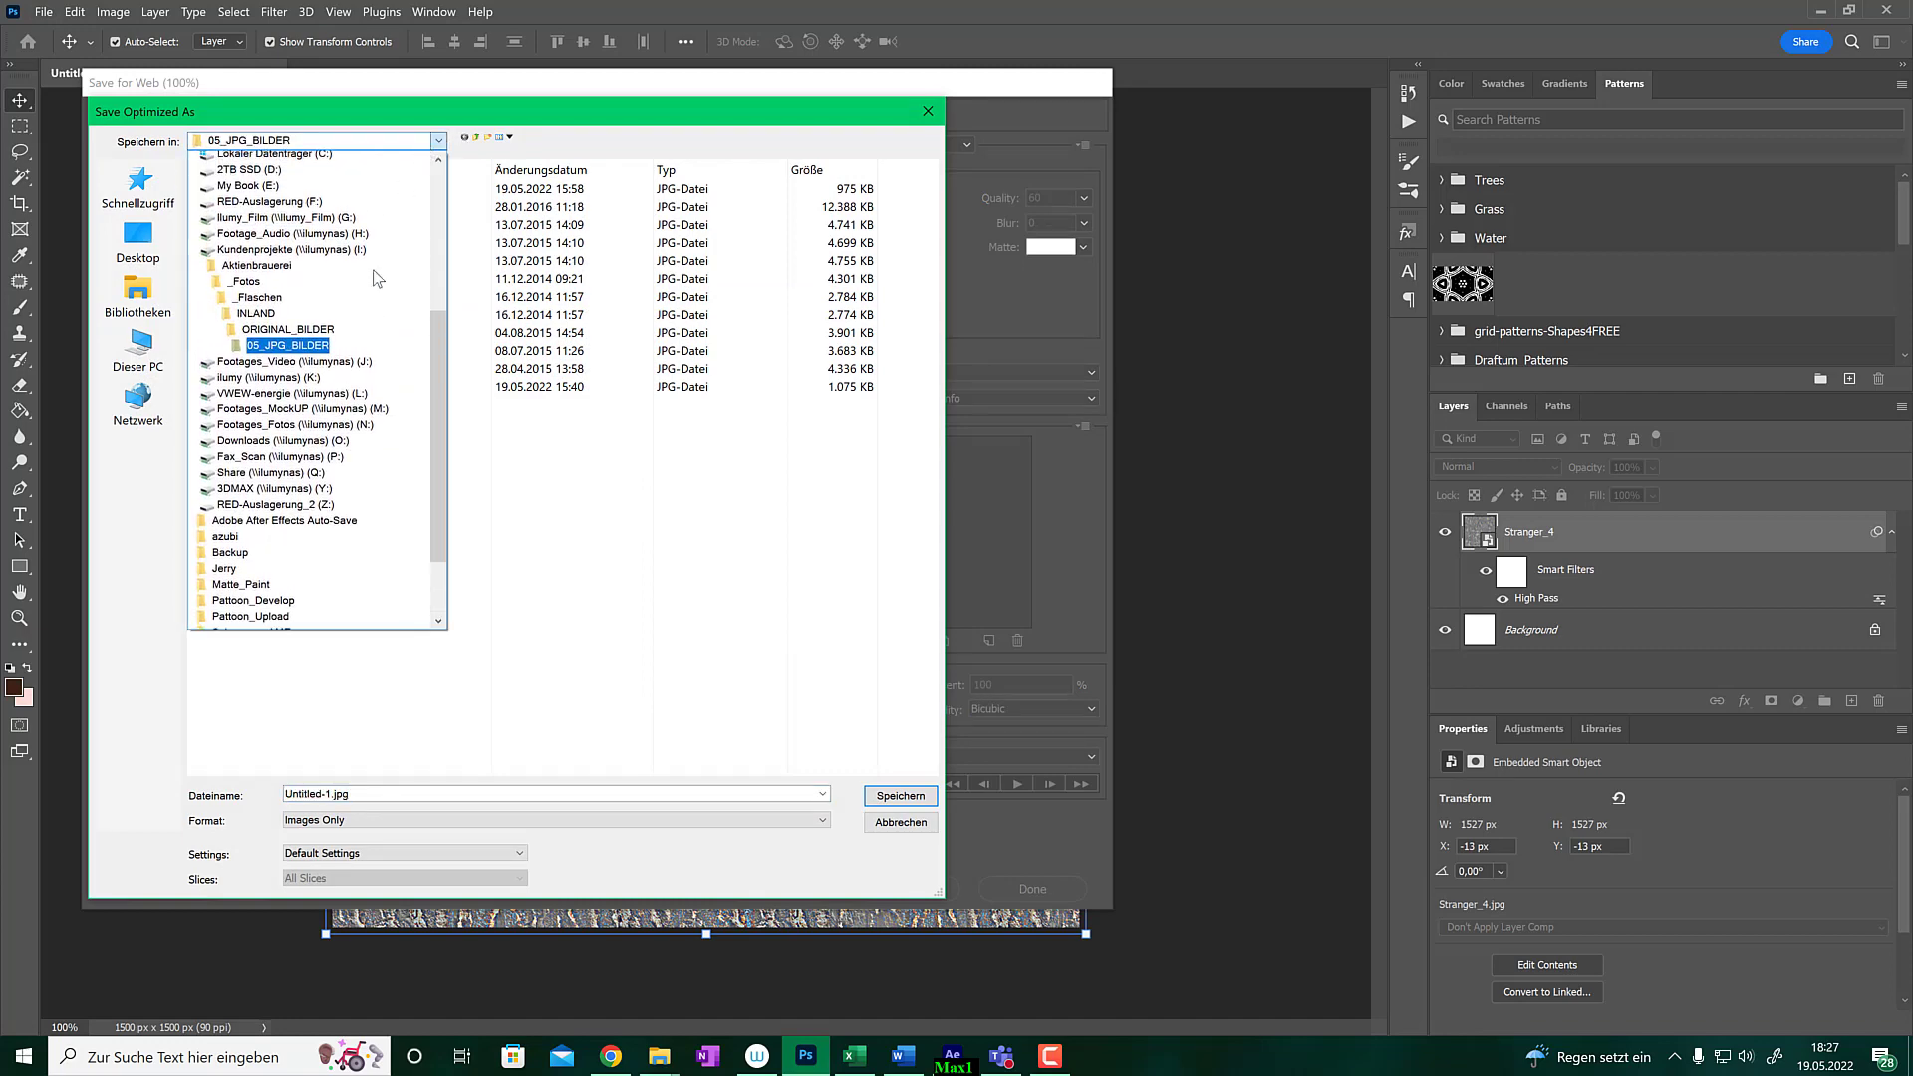
click(321, 319)
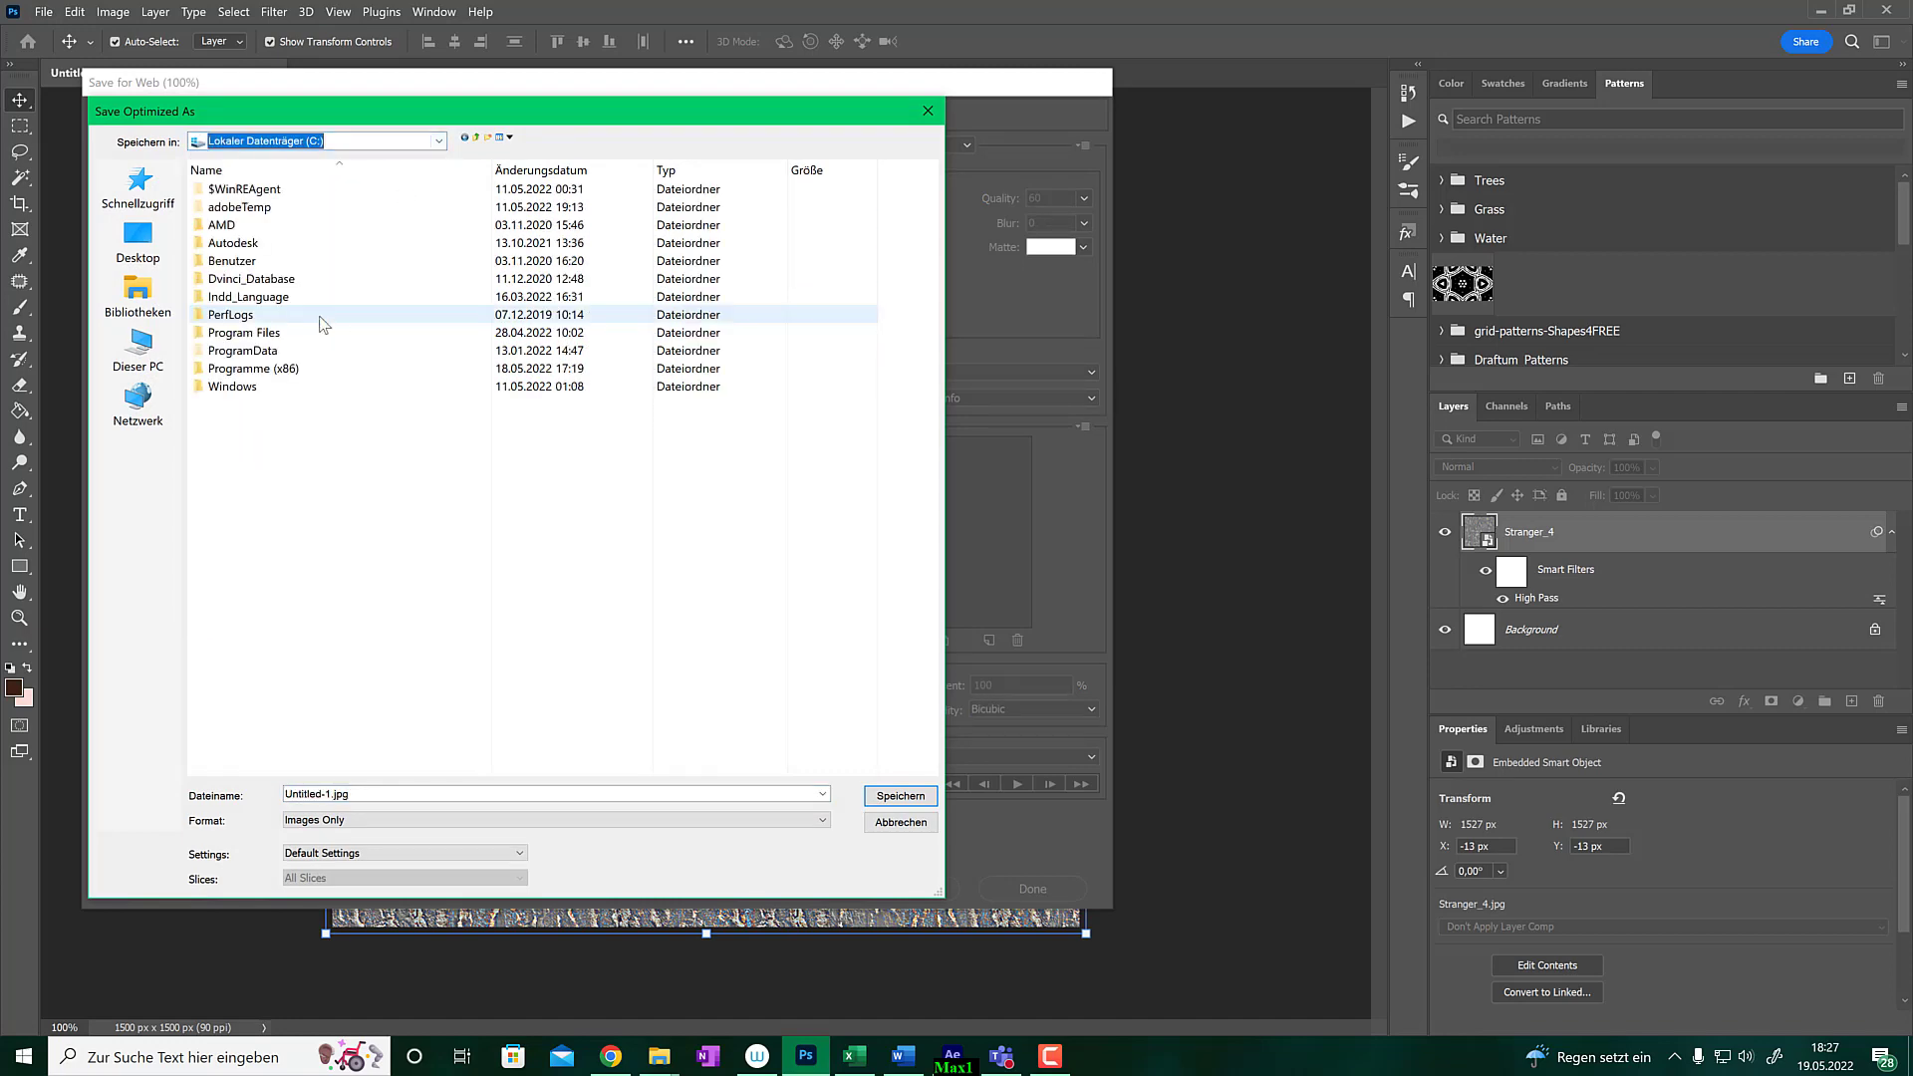
double_click(255, 351)
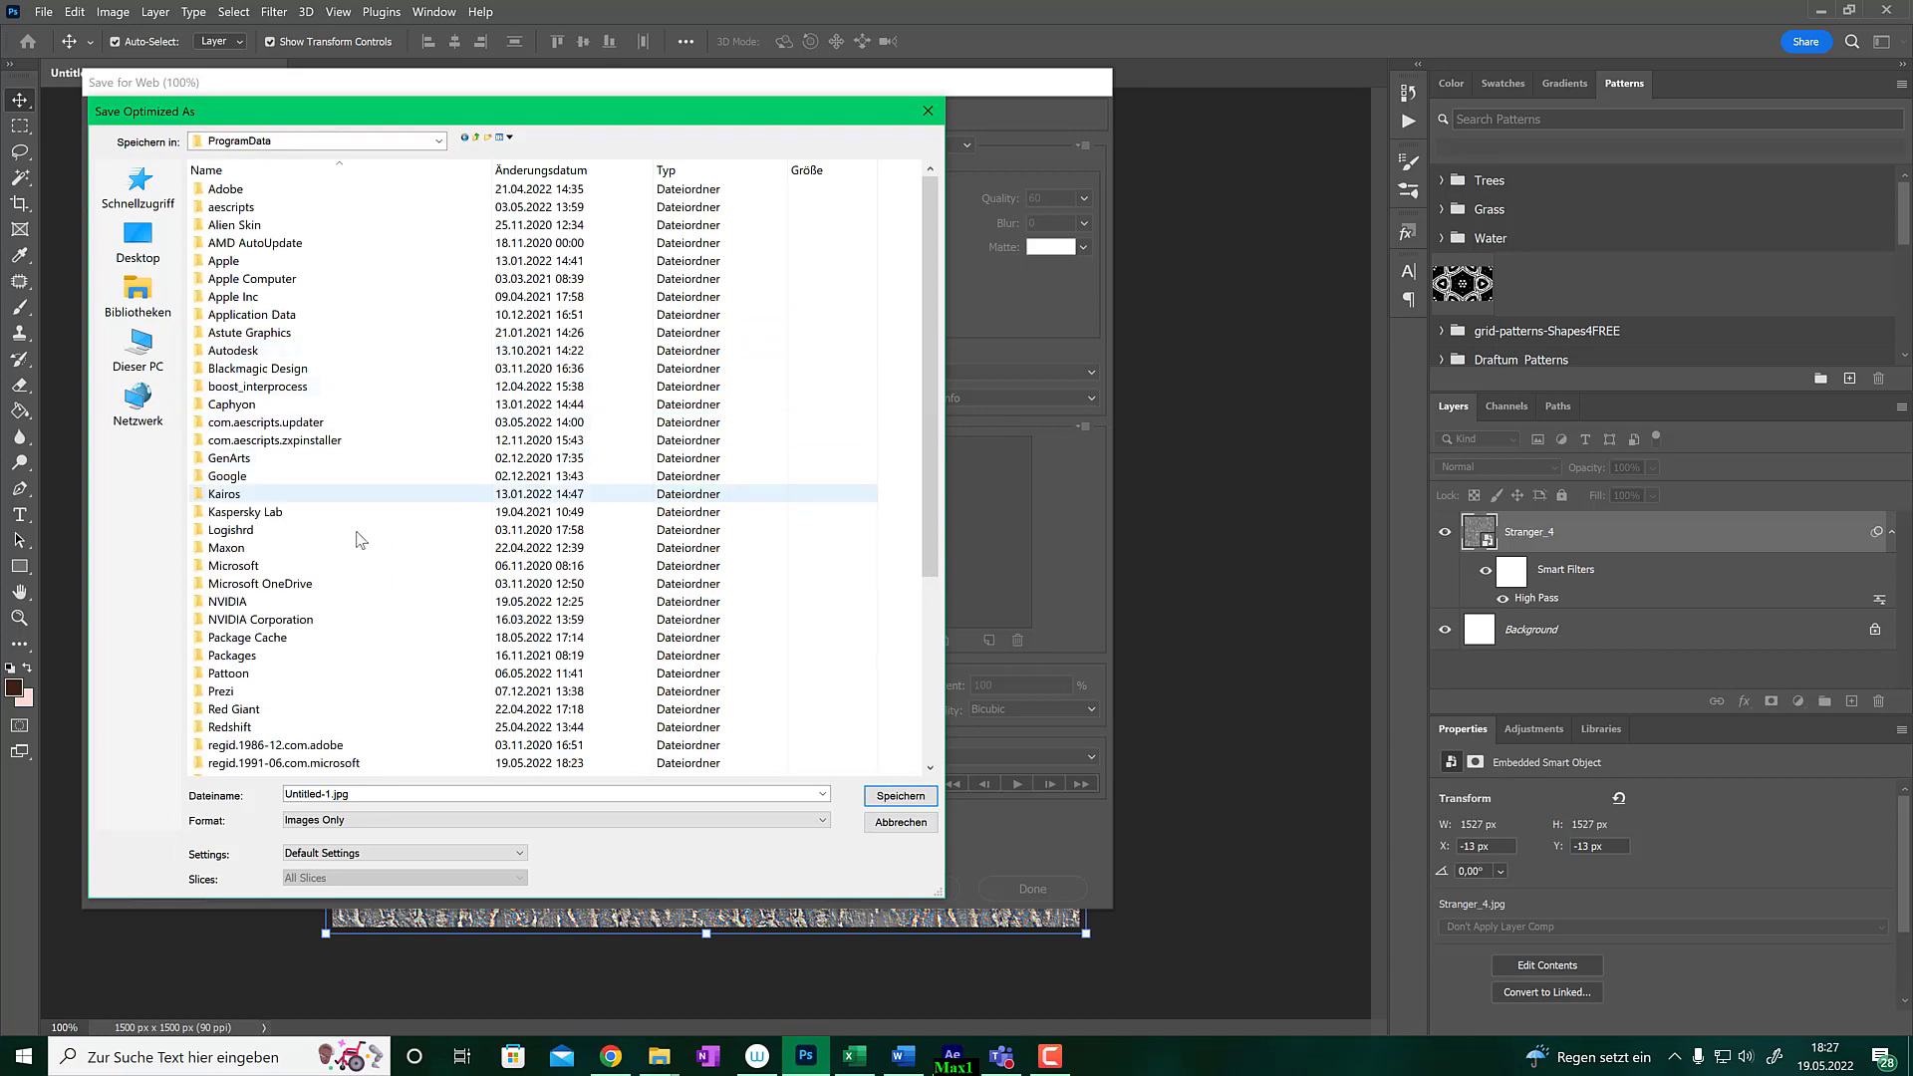
double_click(304, 673)
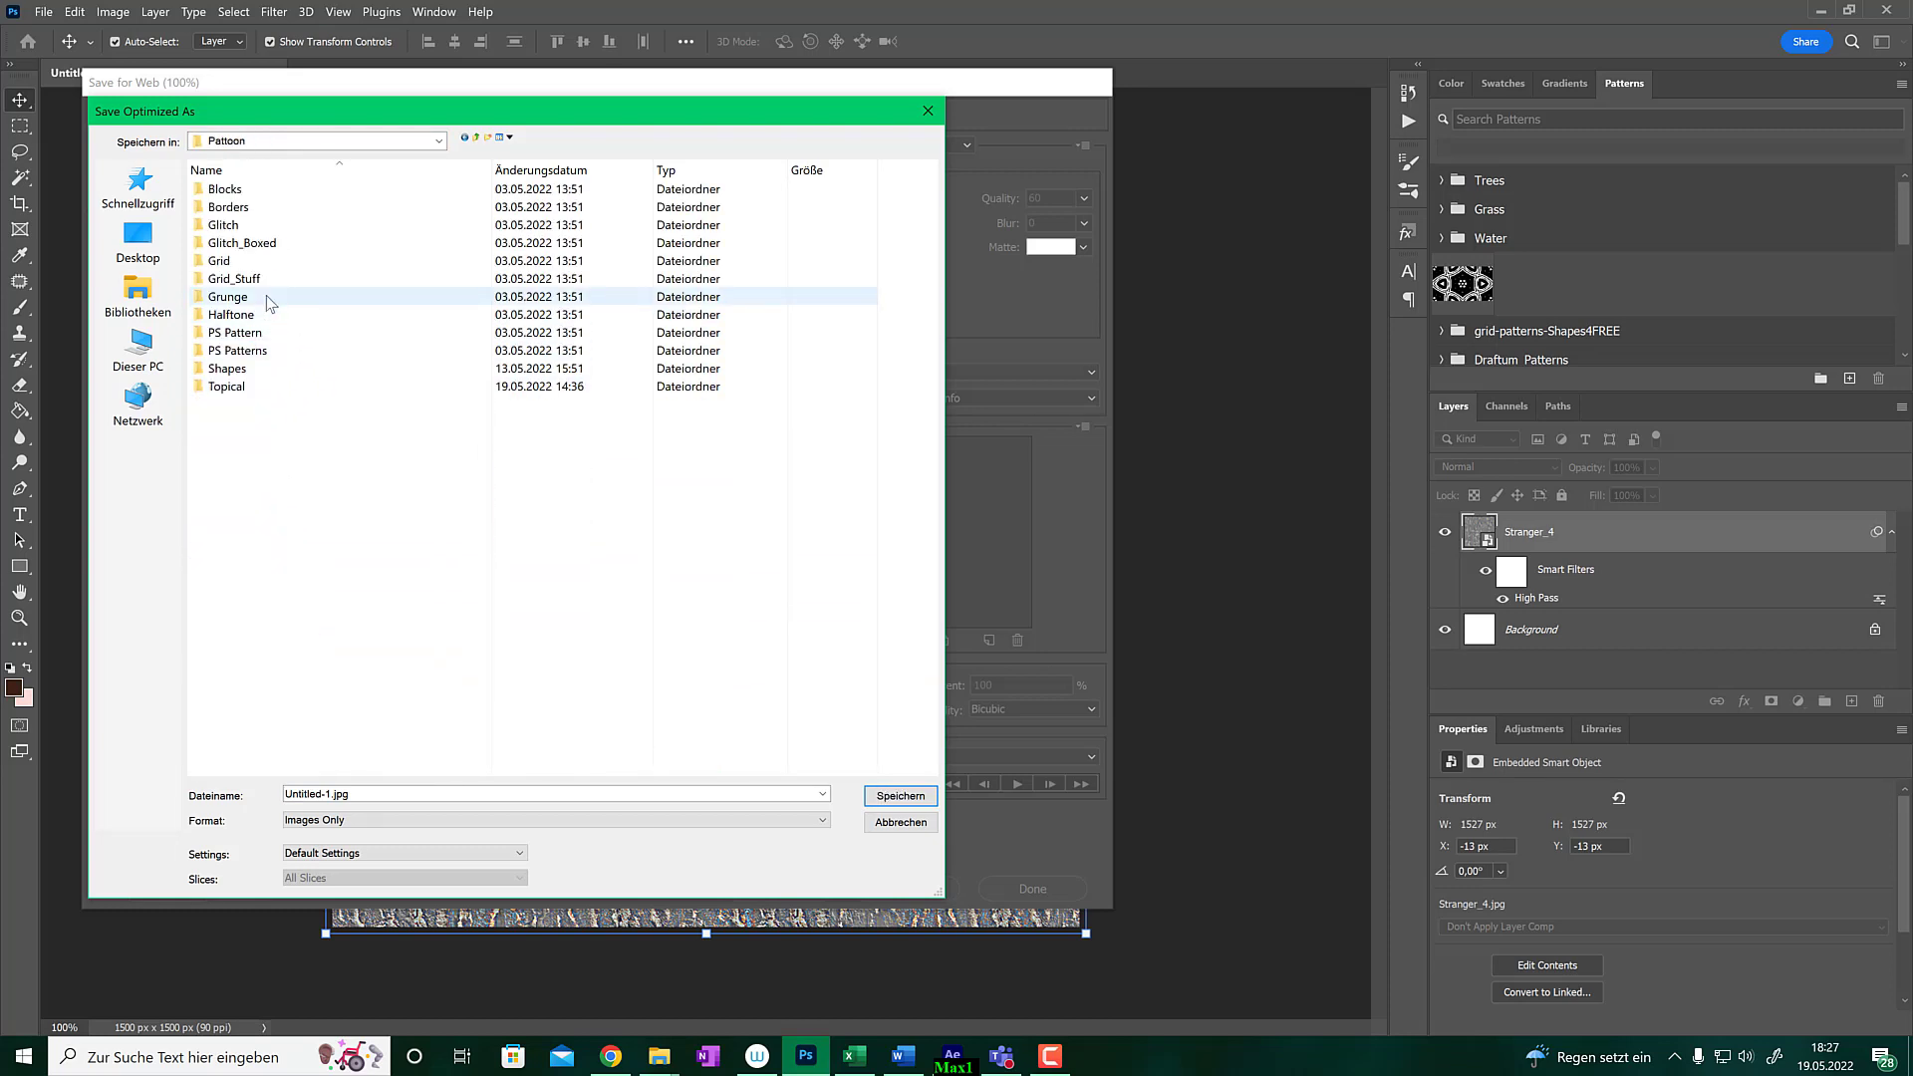
double_click(256, 390)
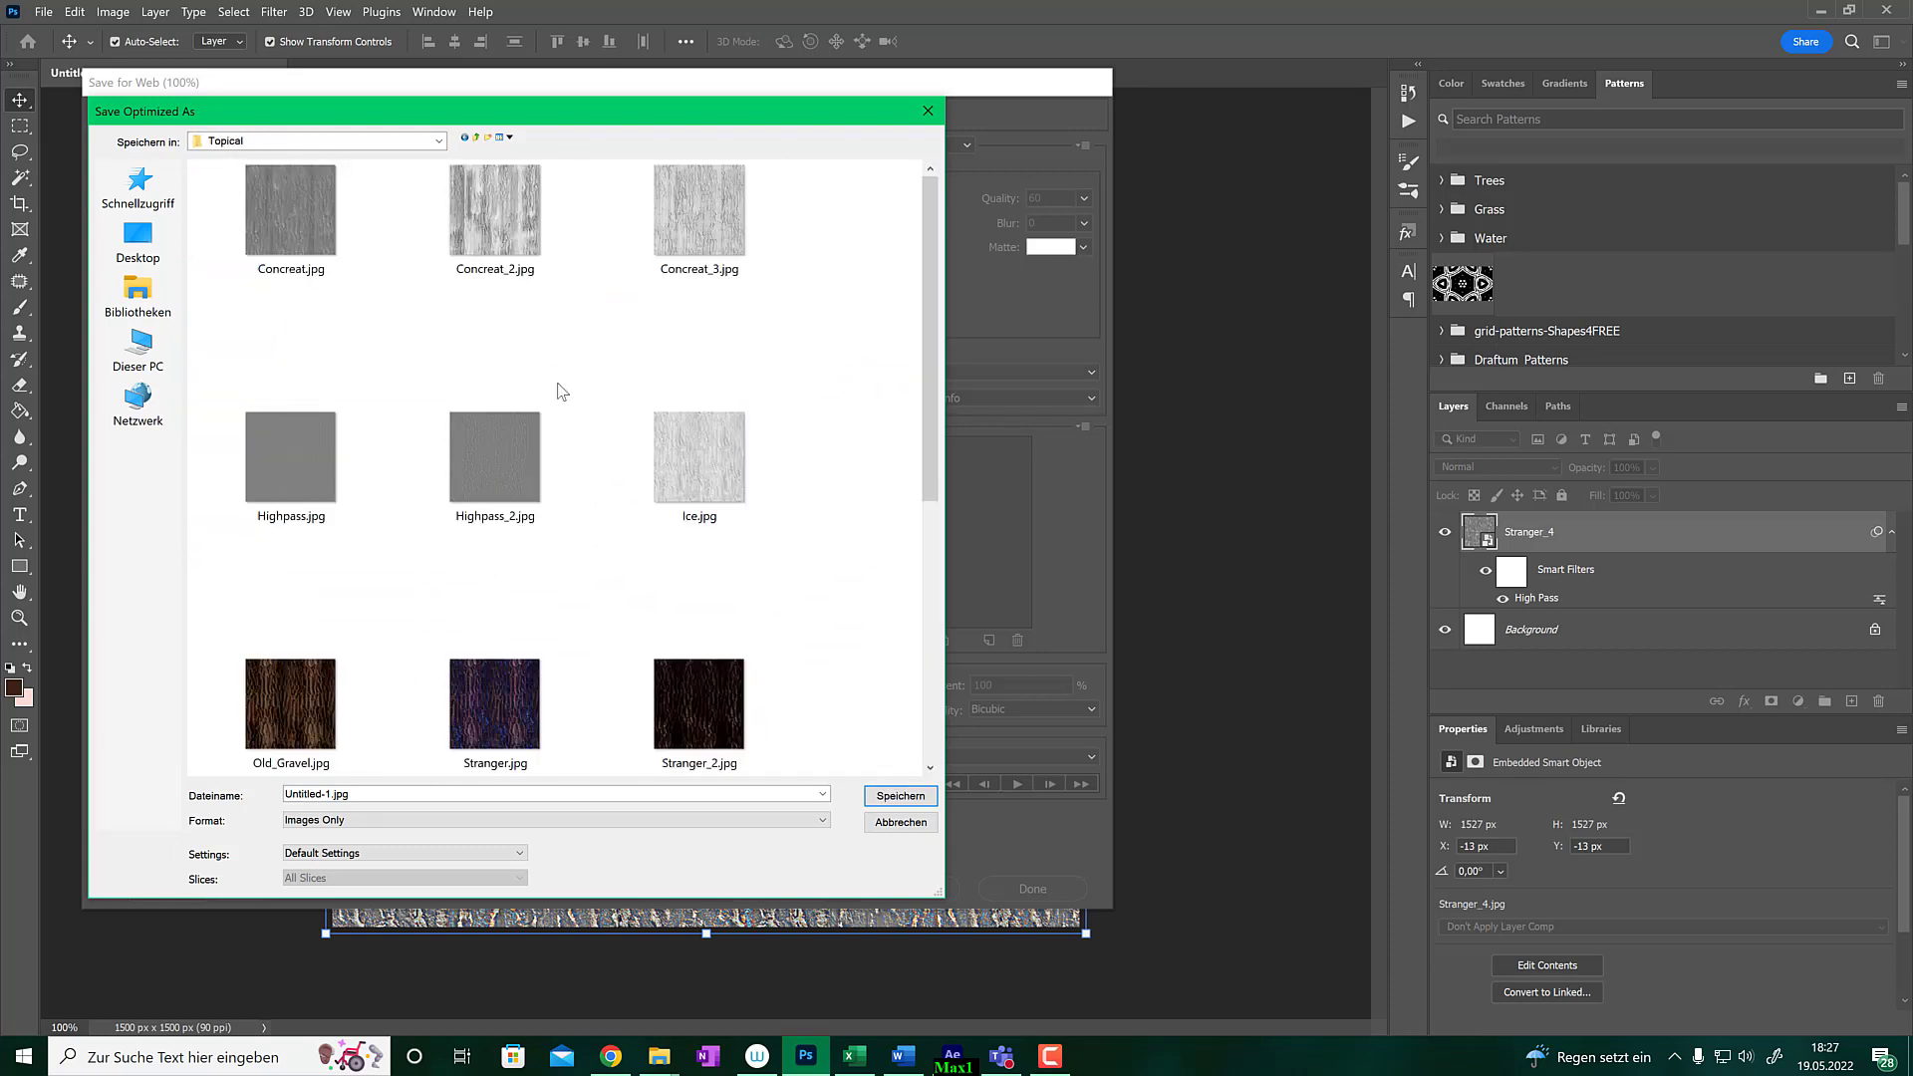
scroll(578, 438, down, 3)
scroll(568, 398, up, 3)
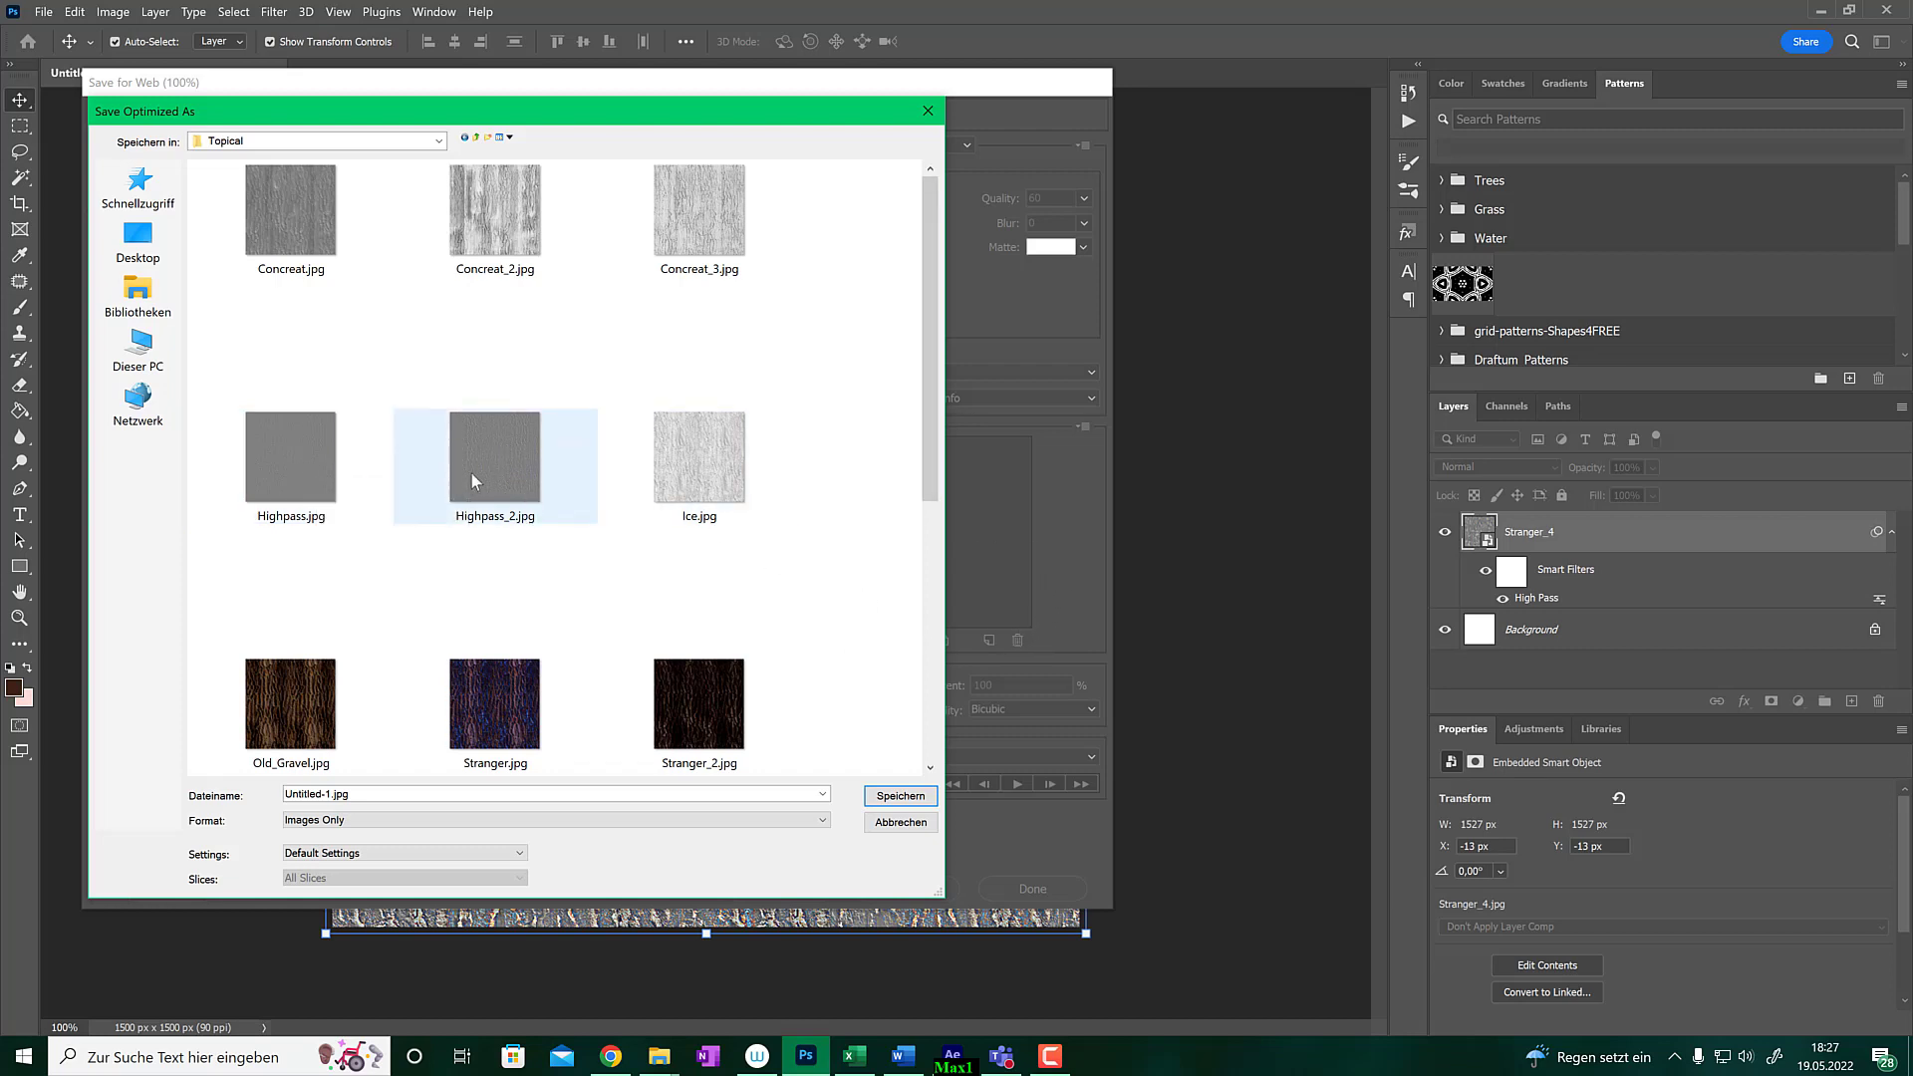
click(900, 823)
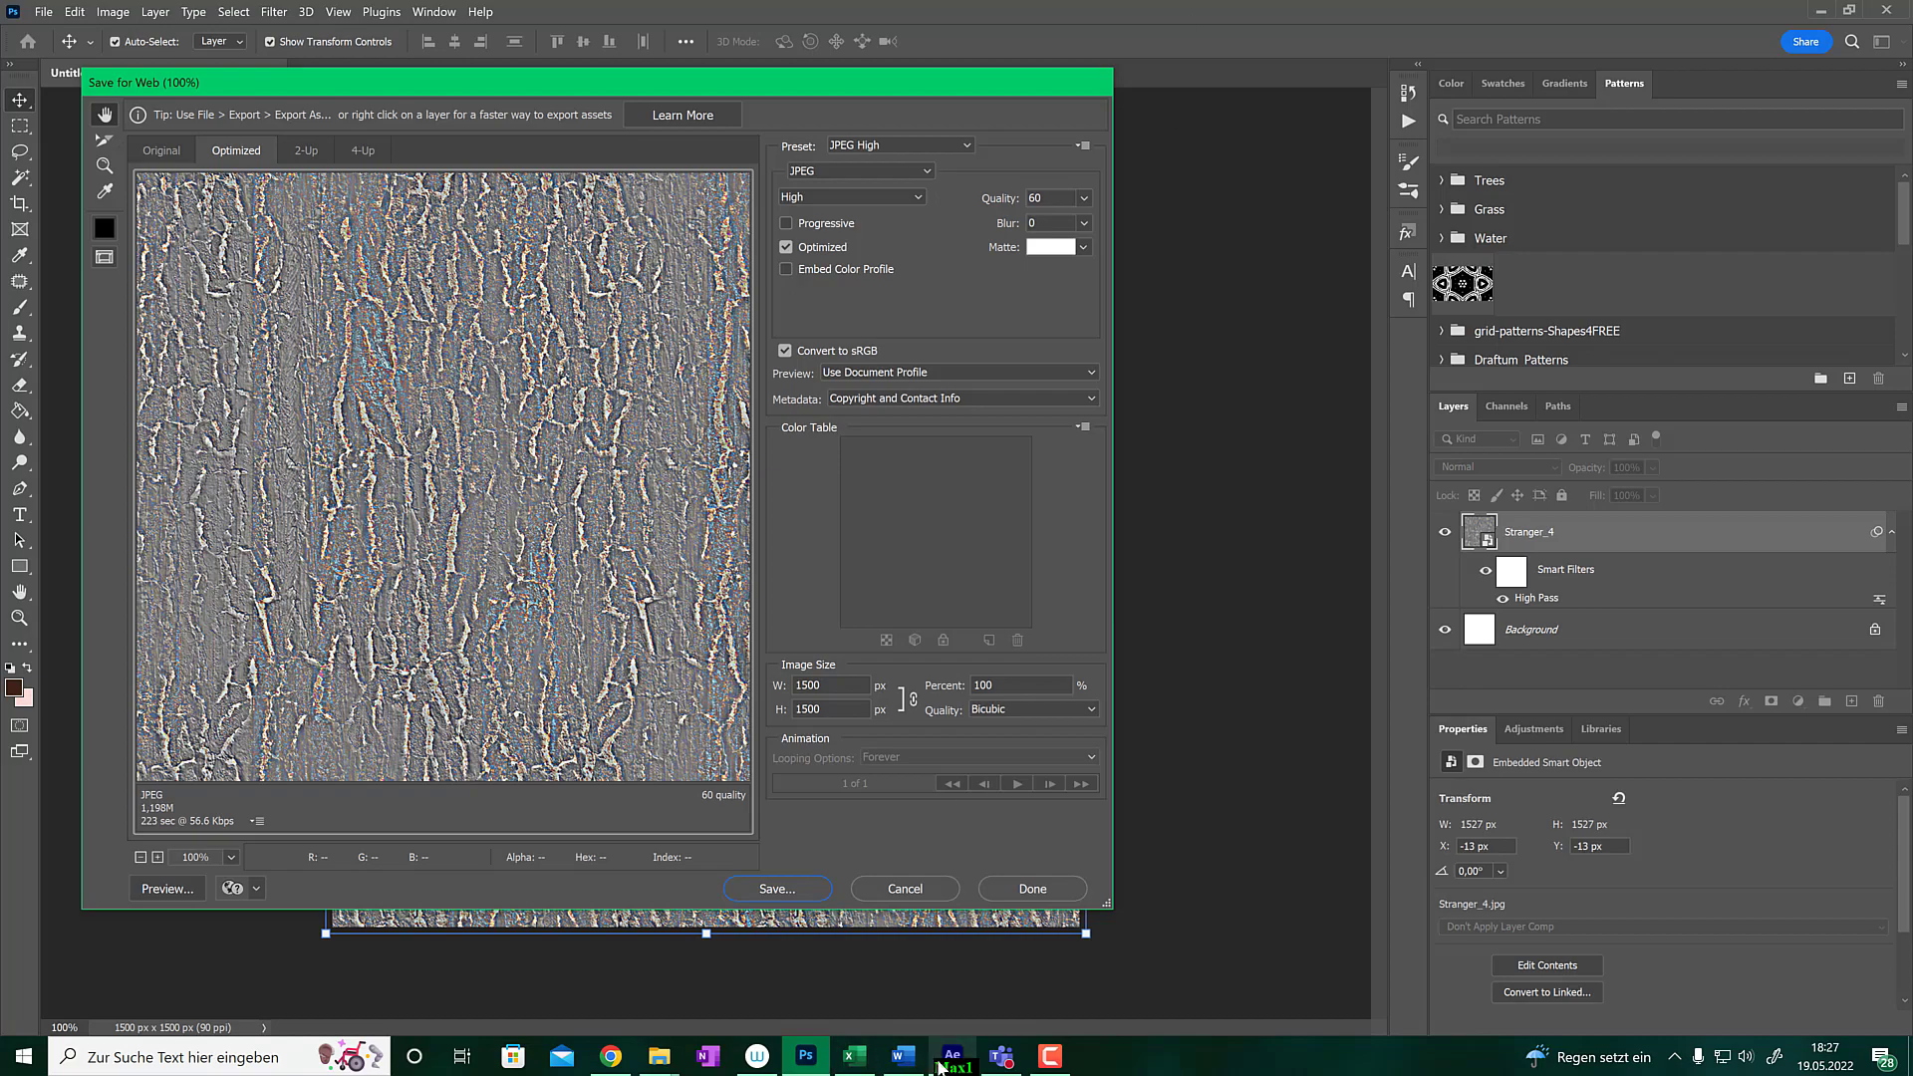
- Switch to After Effects, close the texture picker, and check the base and additional folders in the Pattoon settings
click(952, 1058)
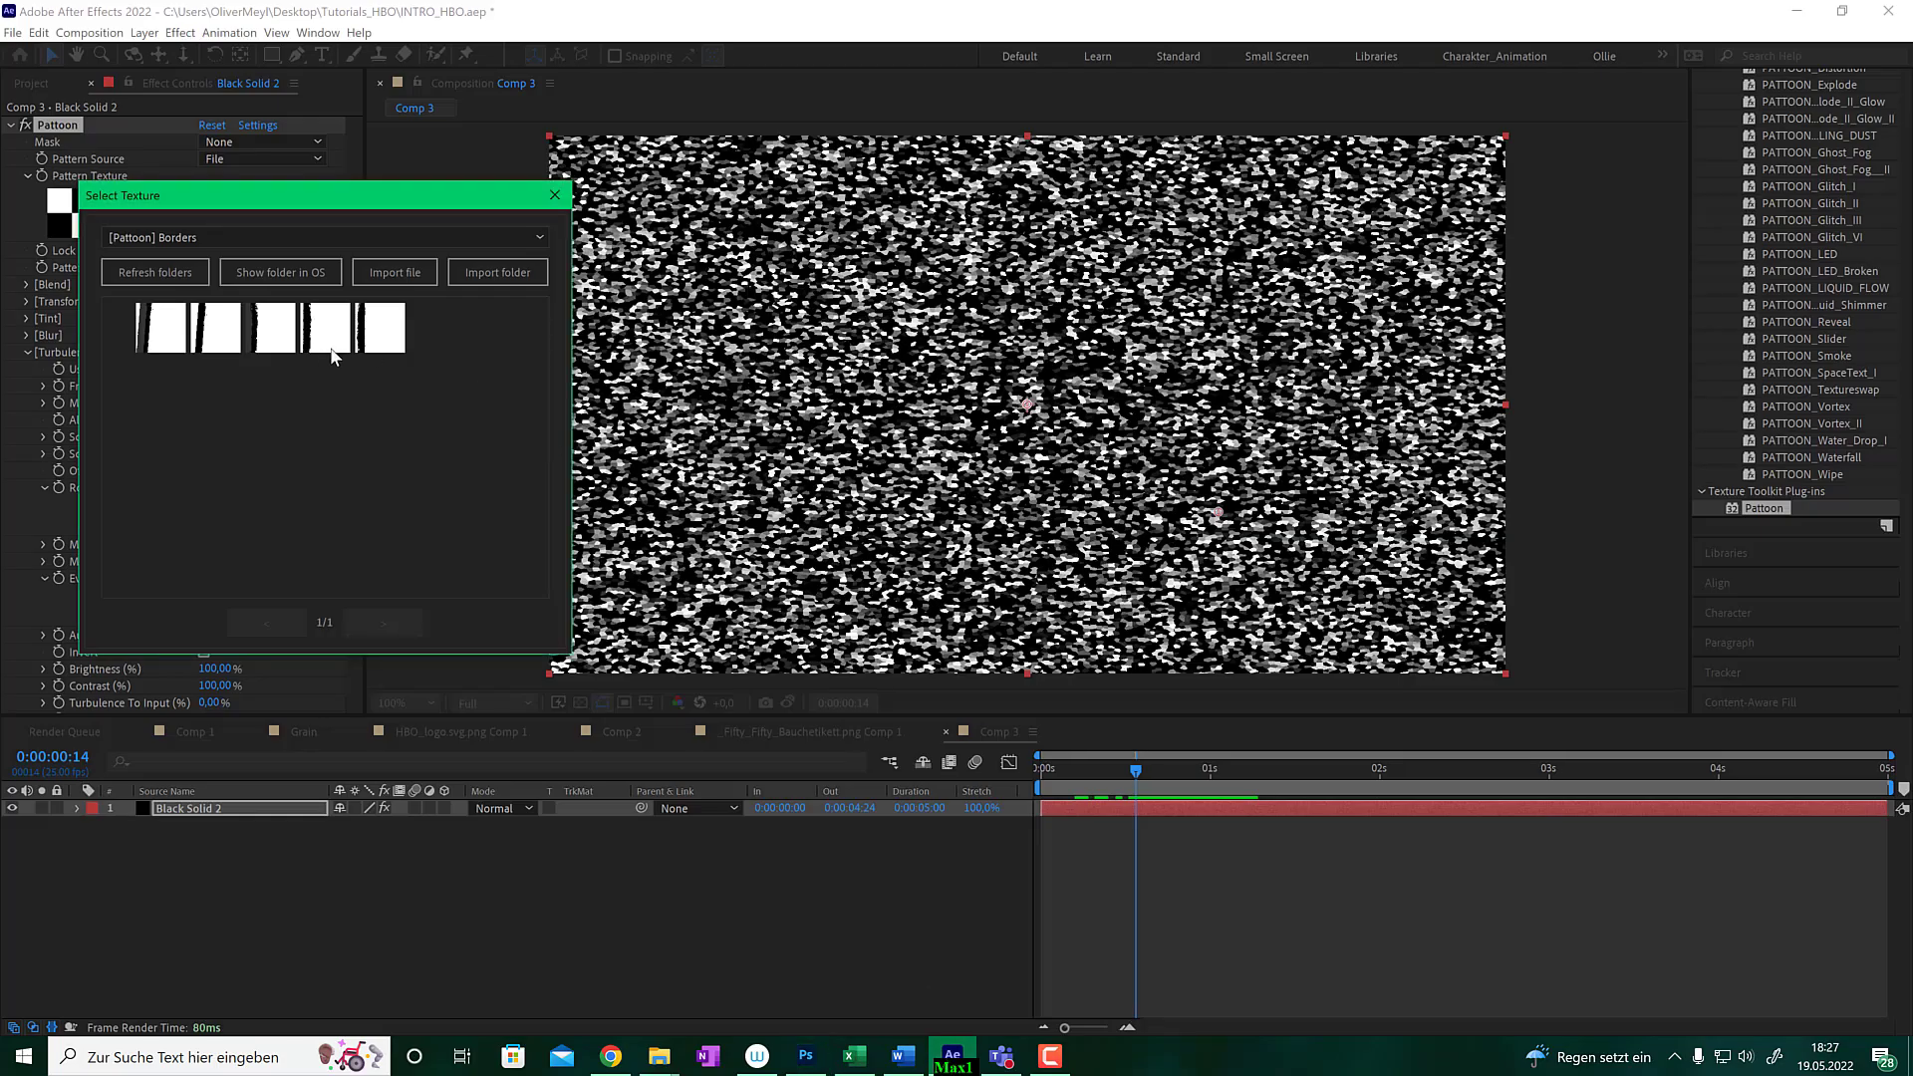
click(284, 239)
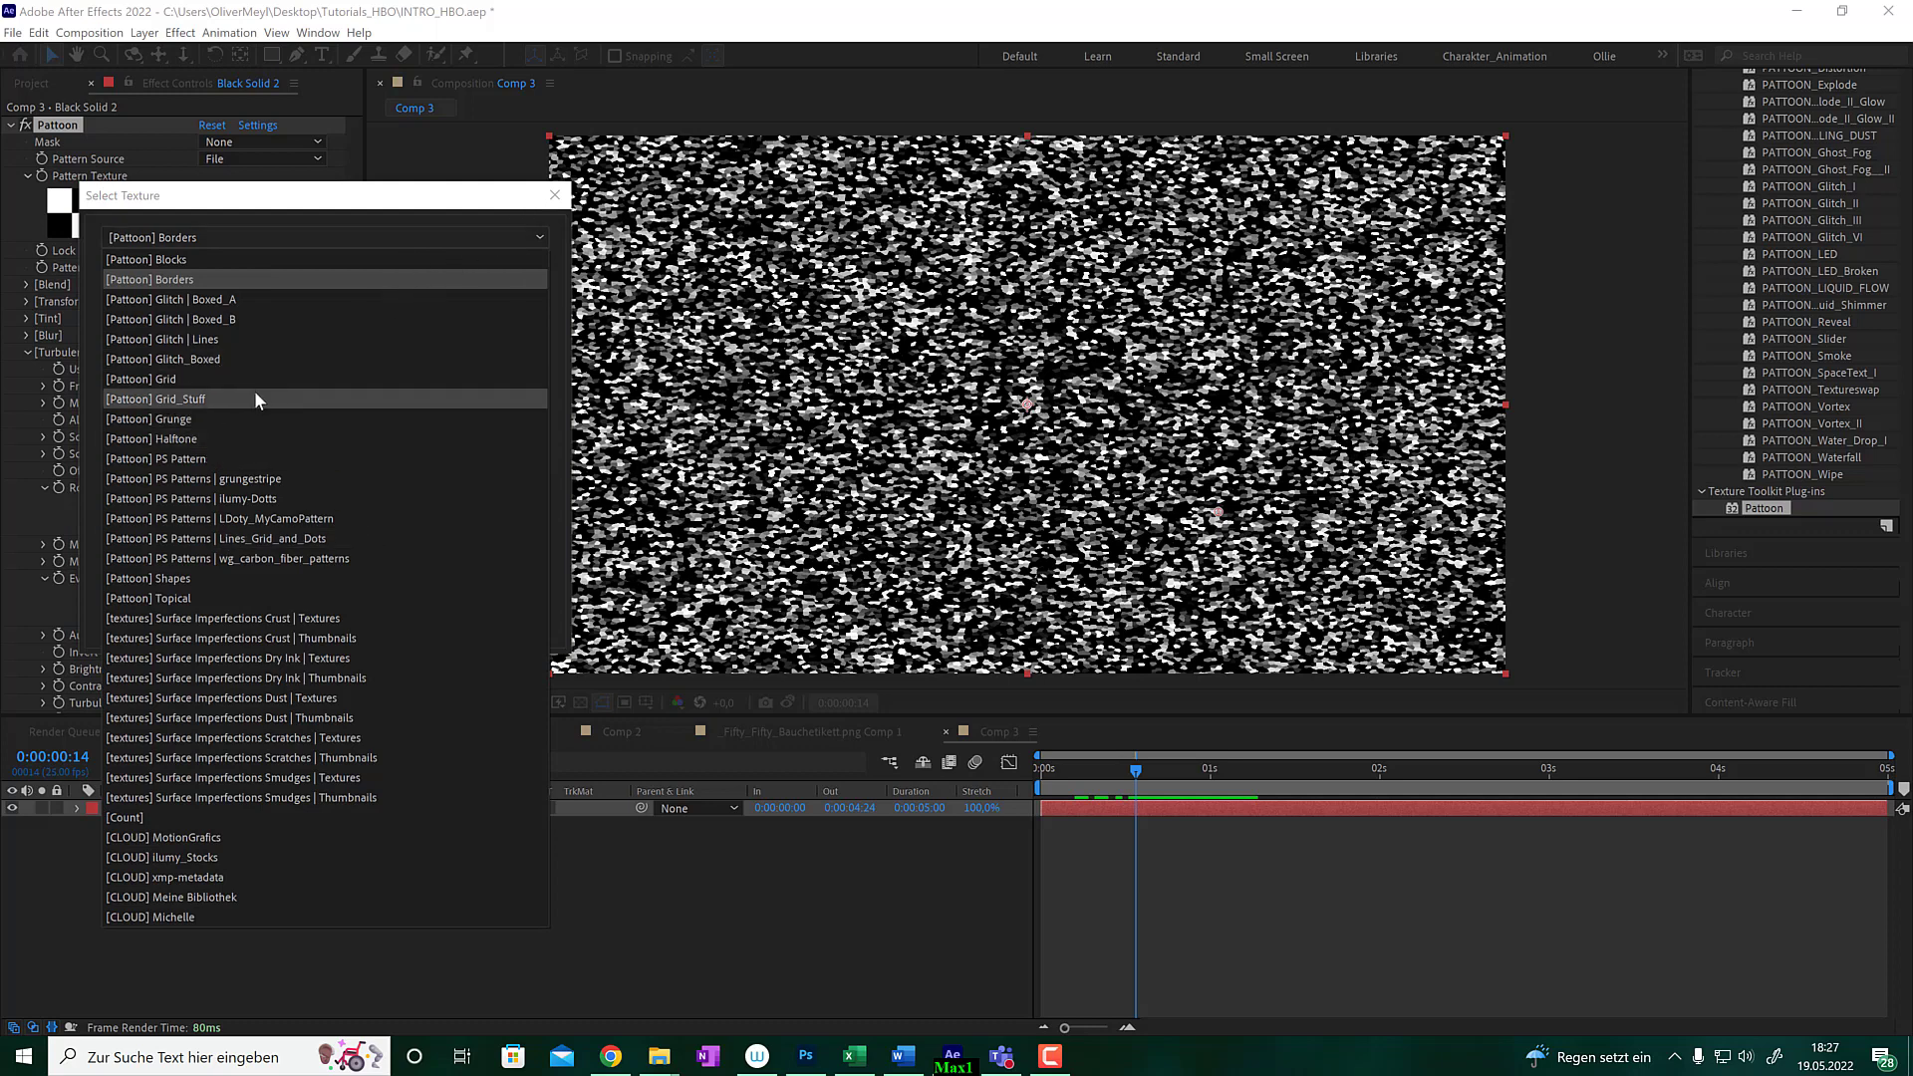
click(162, 376)
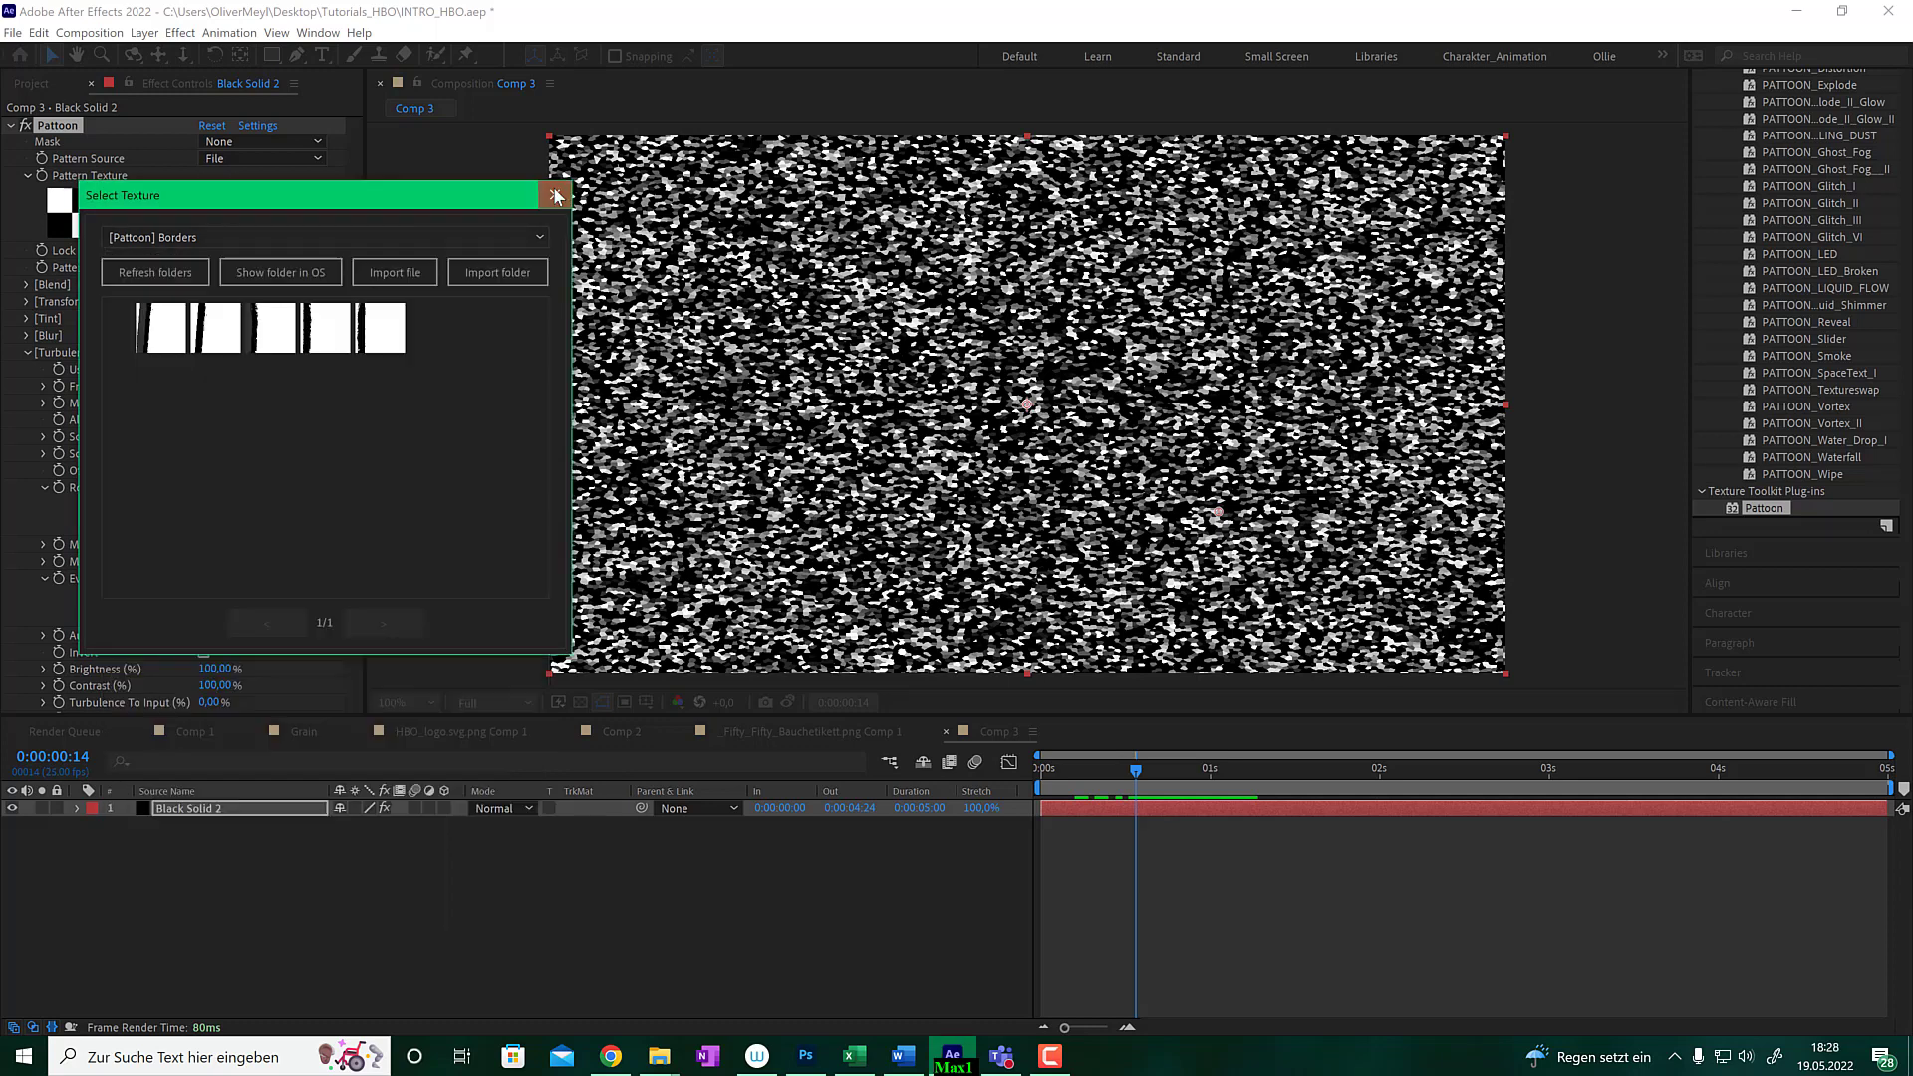
click(554, 195)
click(257, 124)
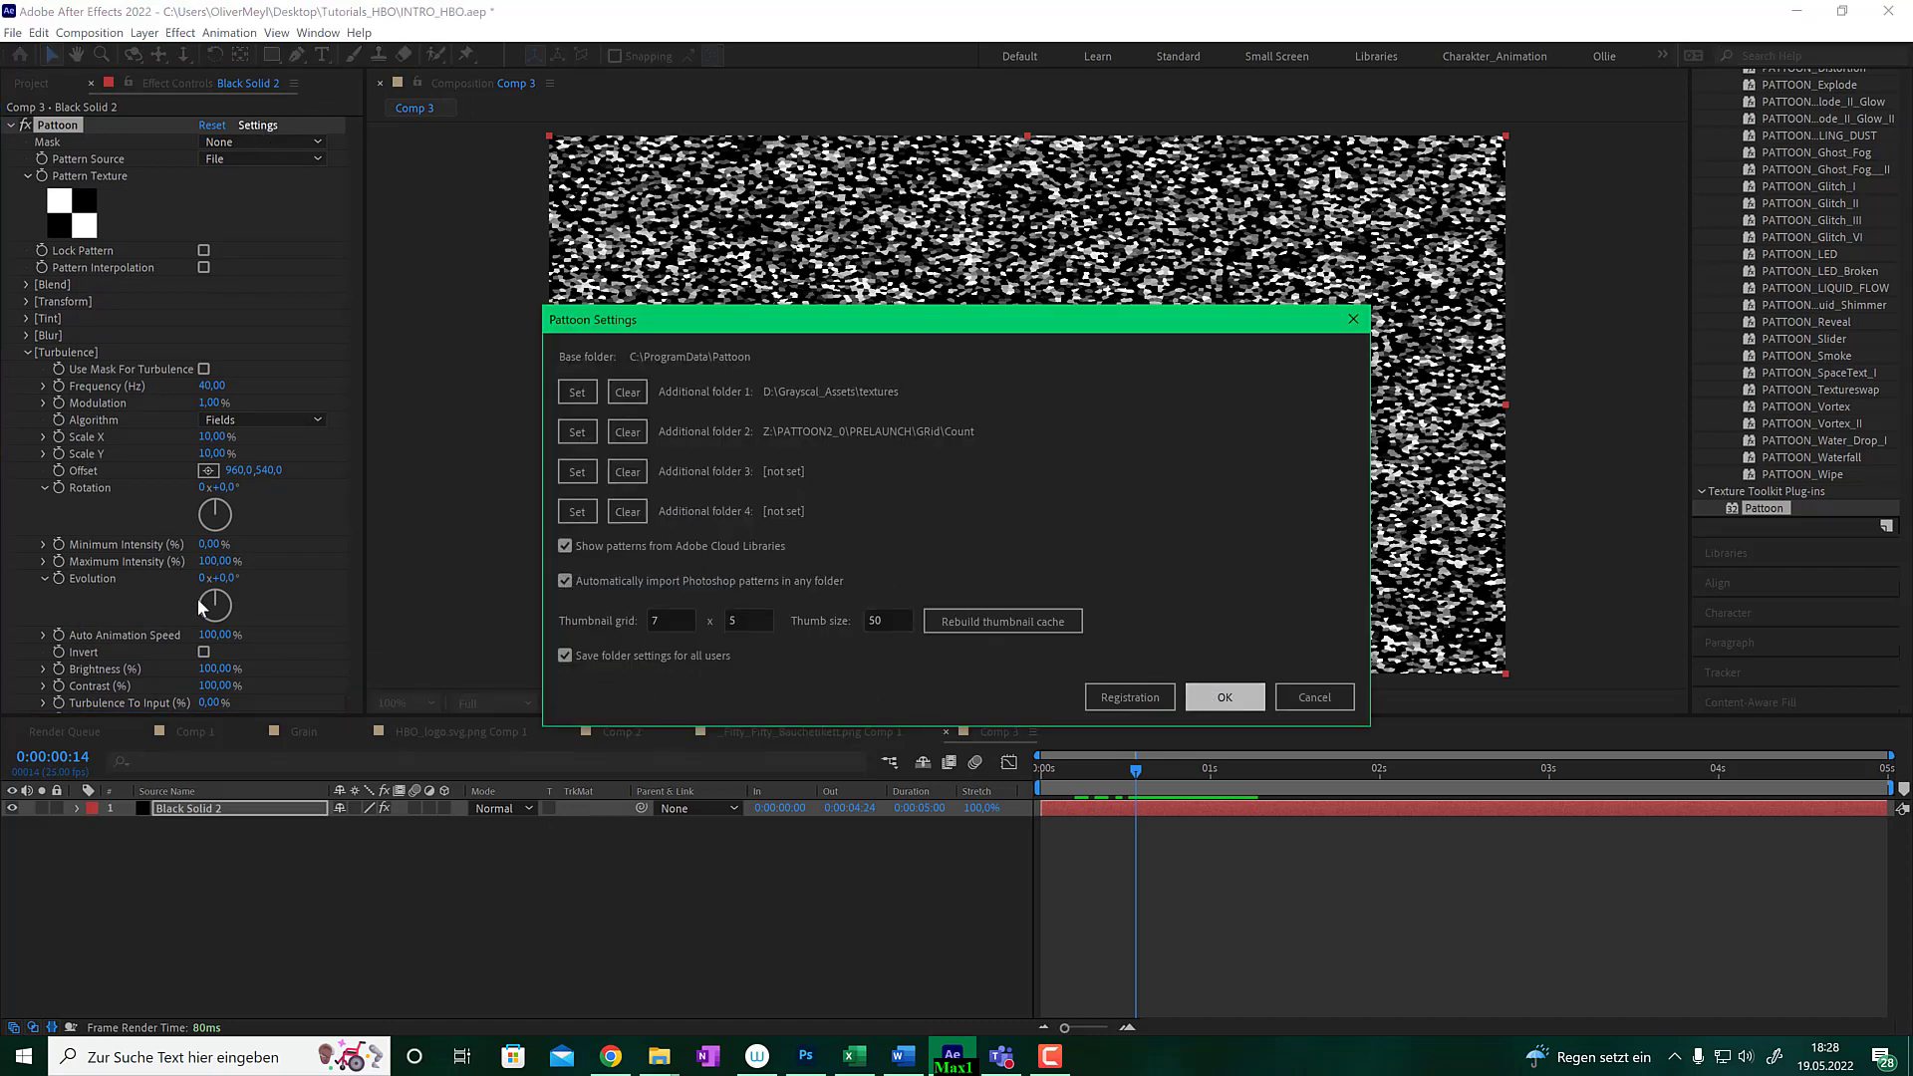
key(Return)
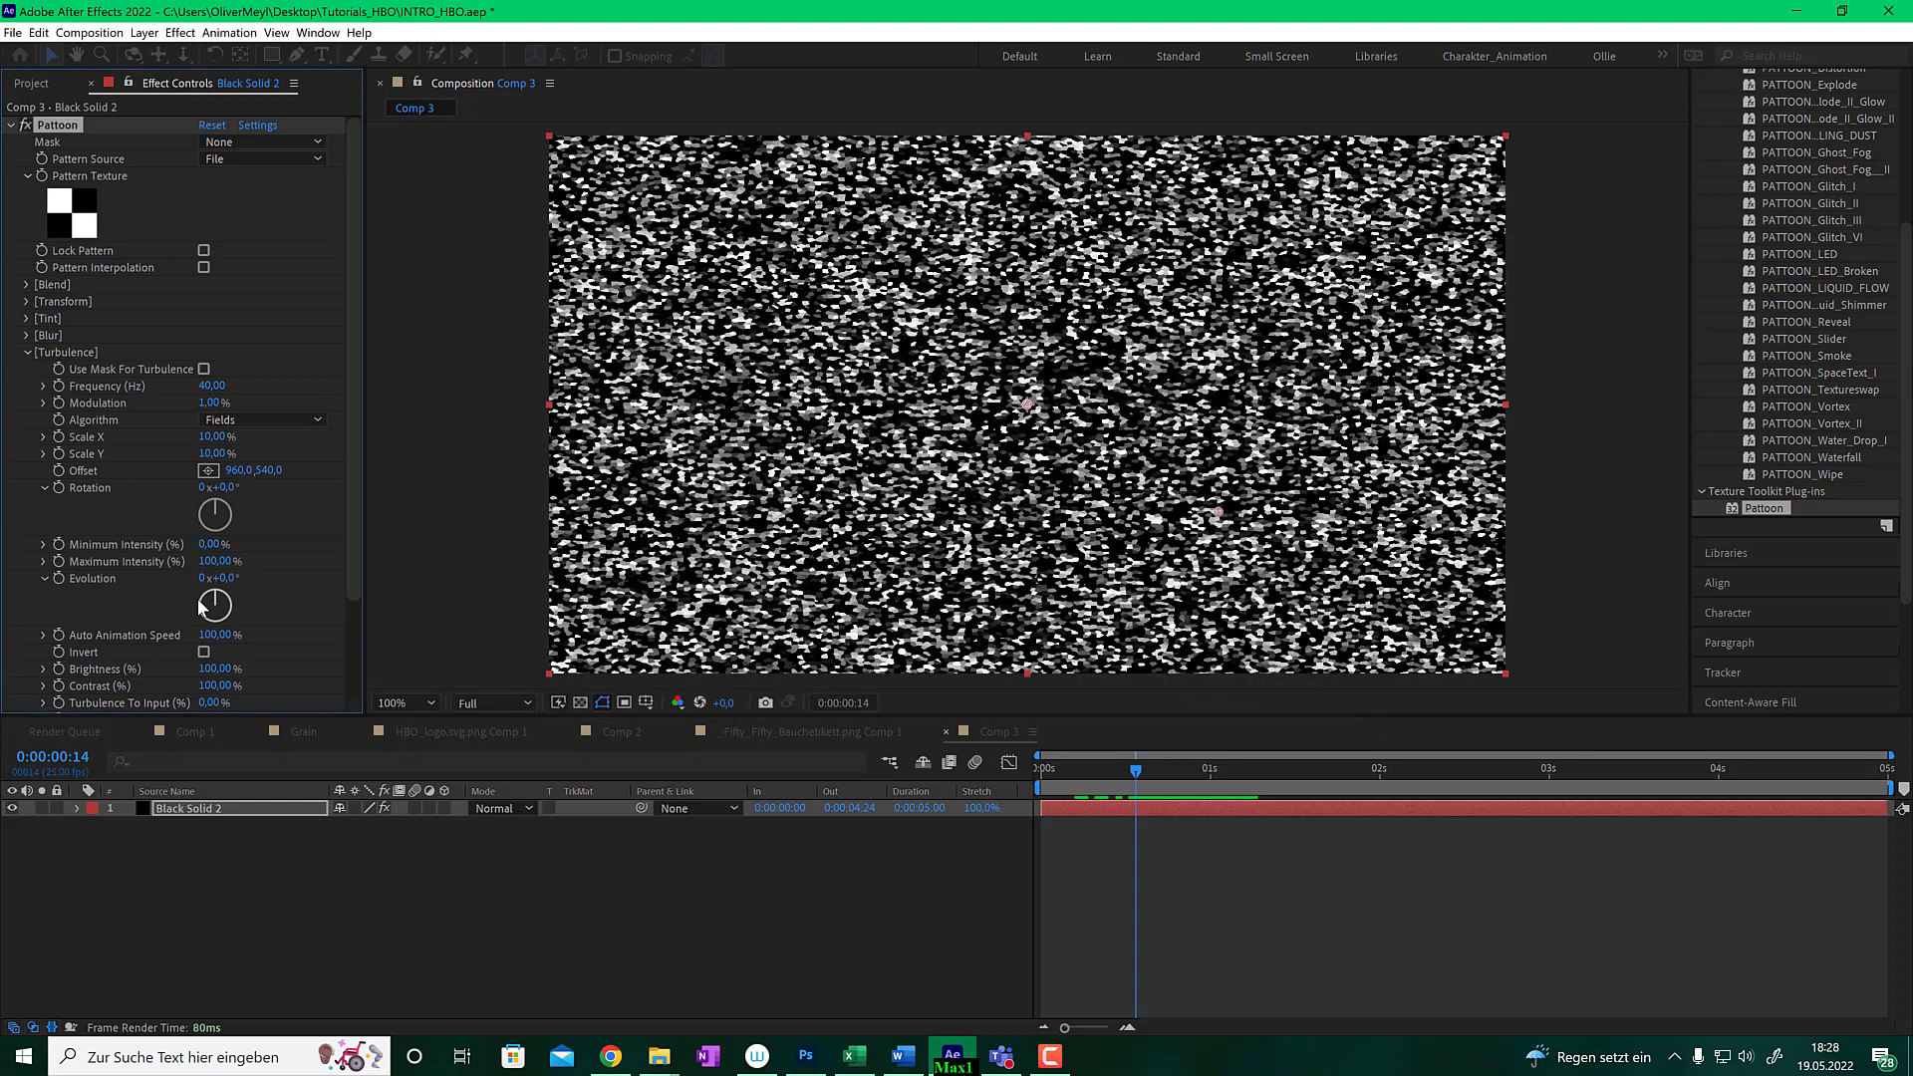
- Choose the grey High Pass texture from the [Pattoon] Topical library as the Pattoon pattern texture on Black Solid 2
click(80, 218)
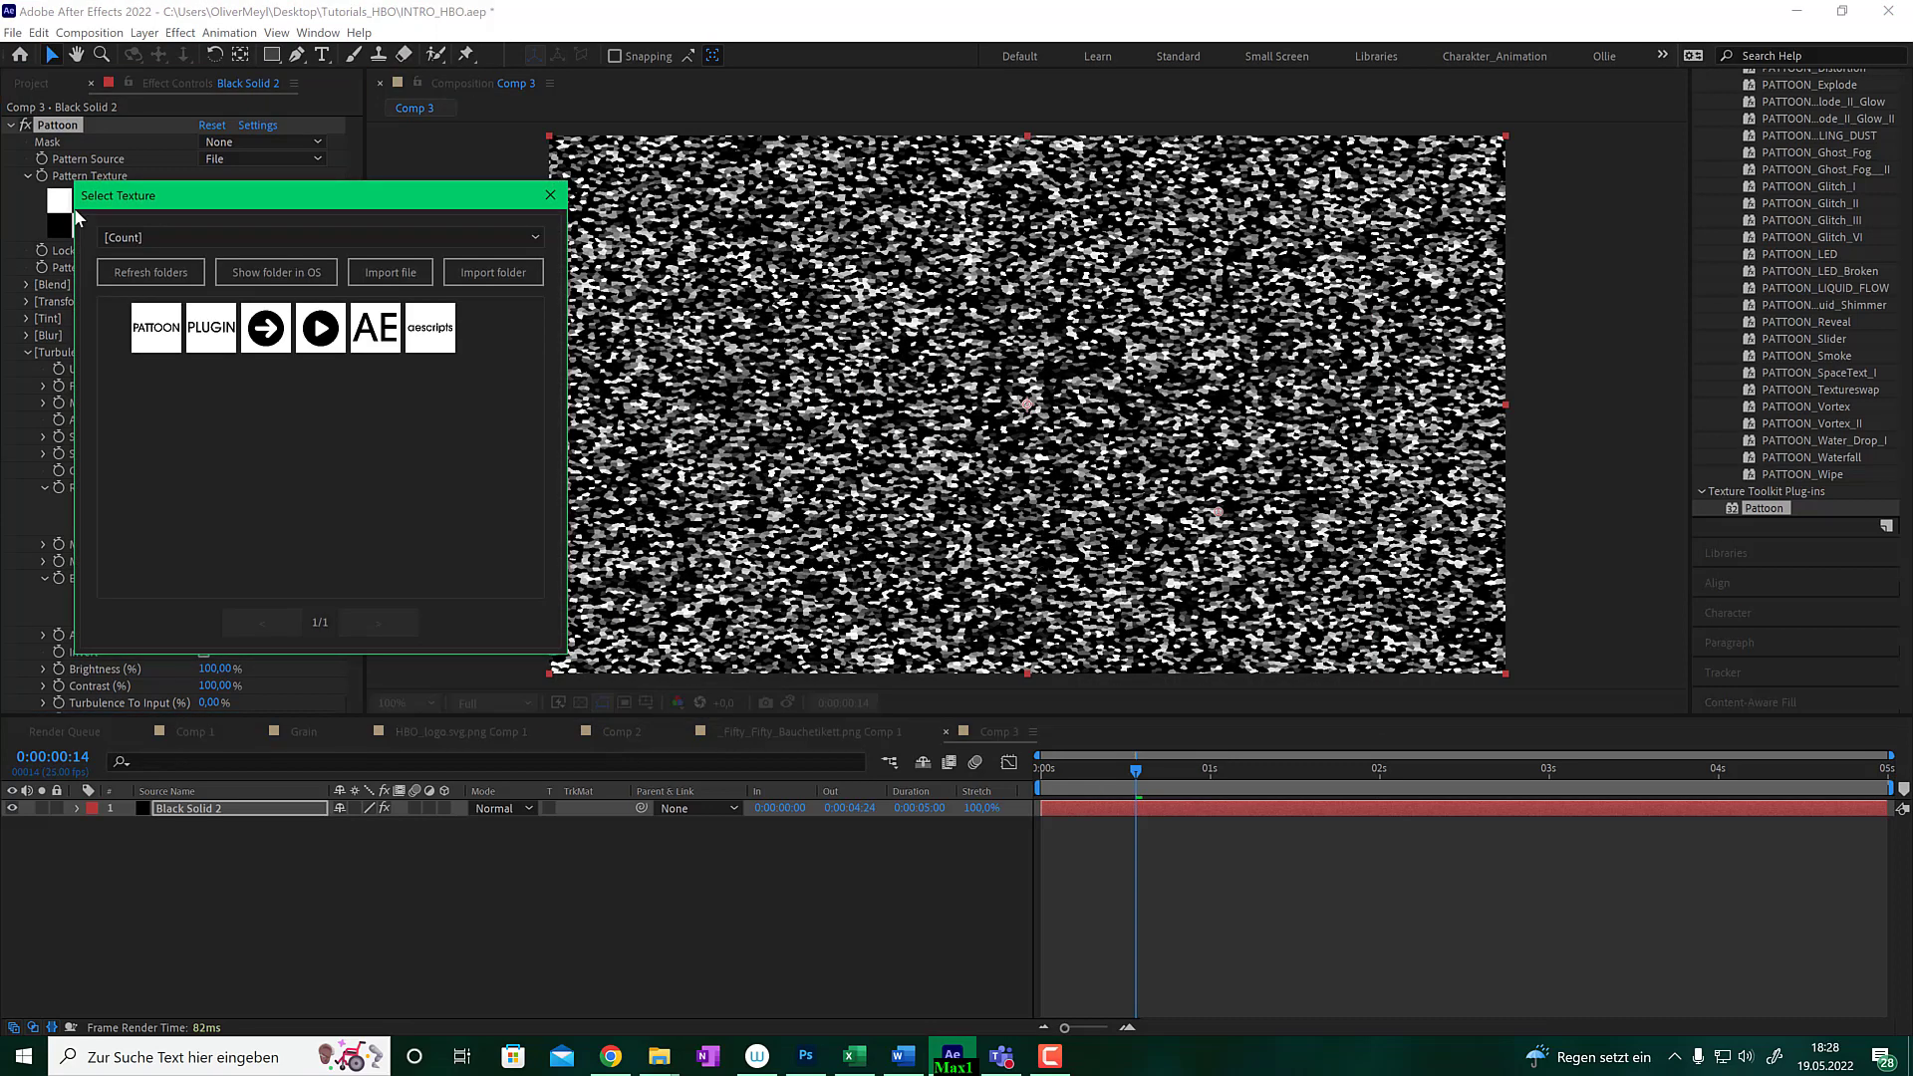
click(249, 237)
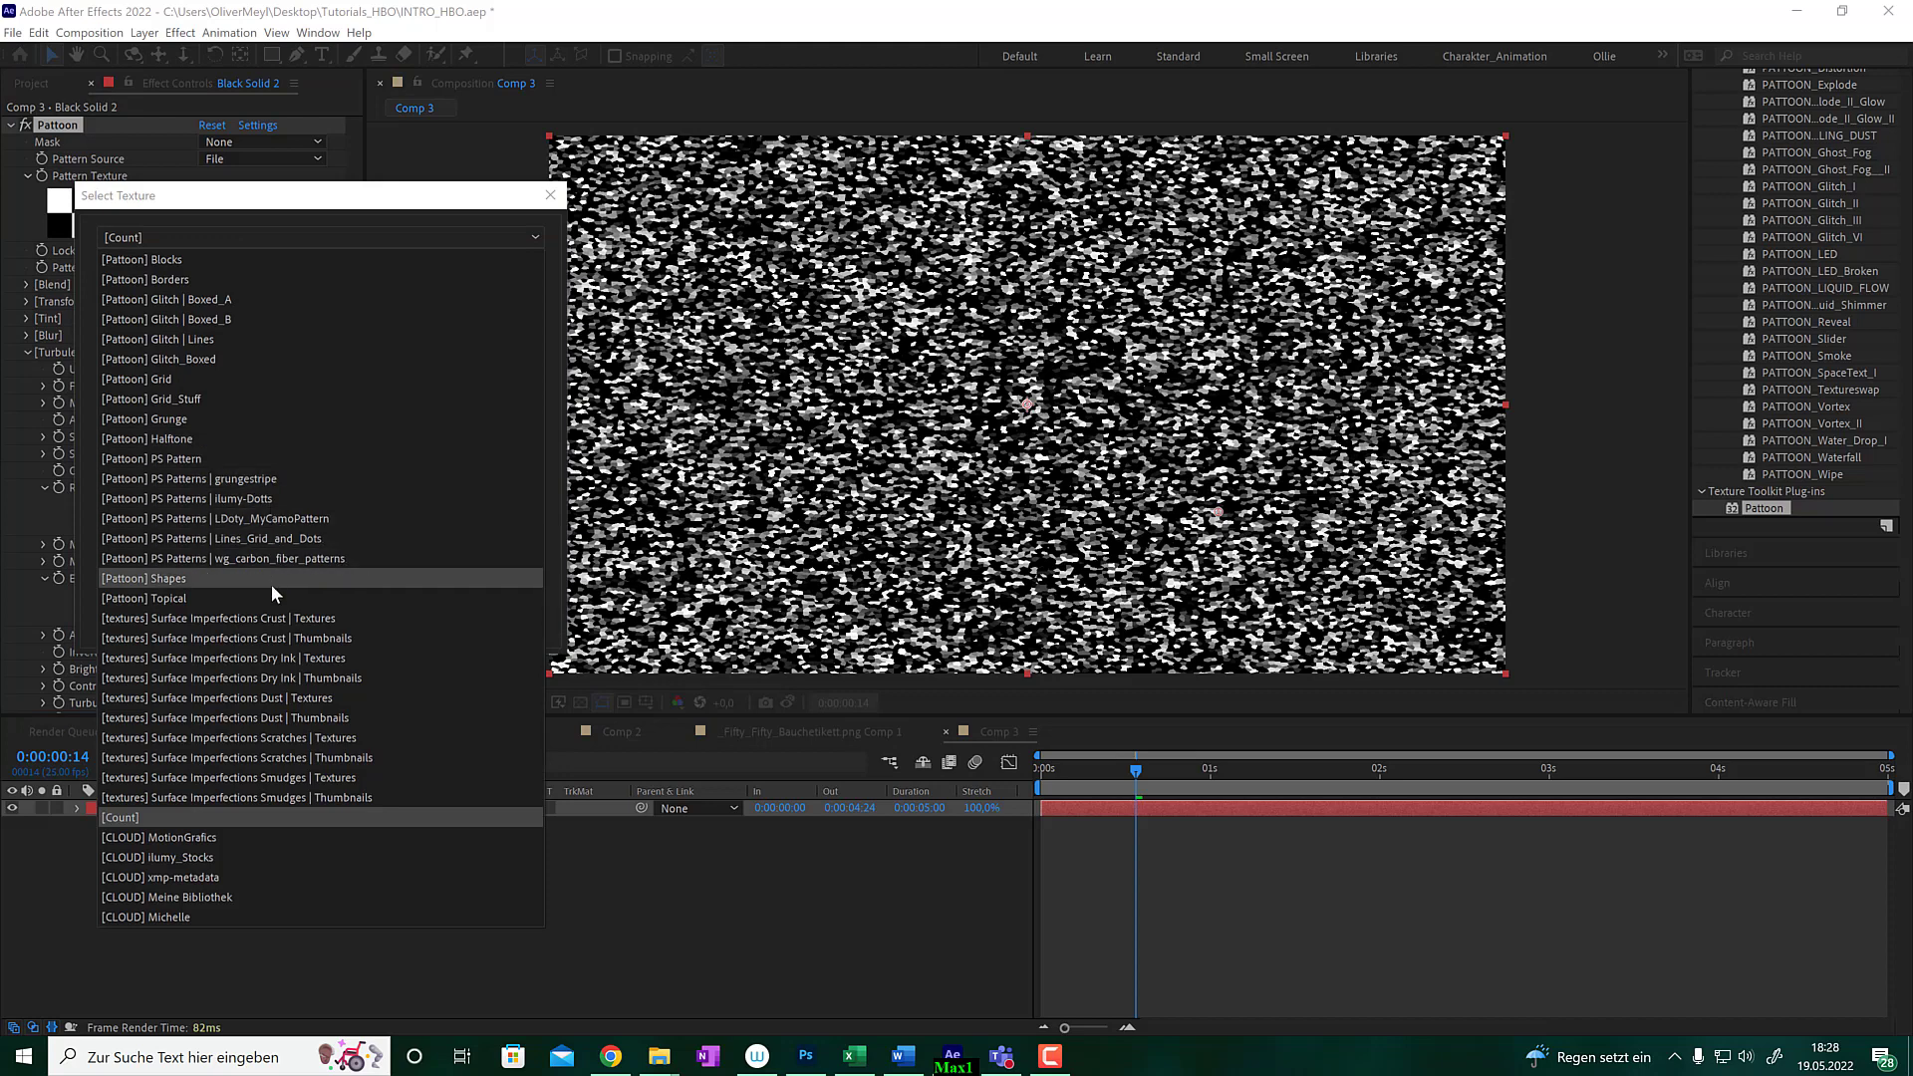
key(Escape)
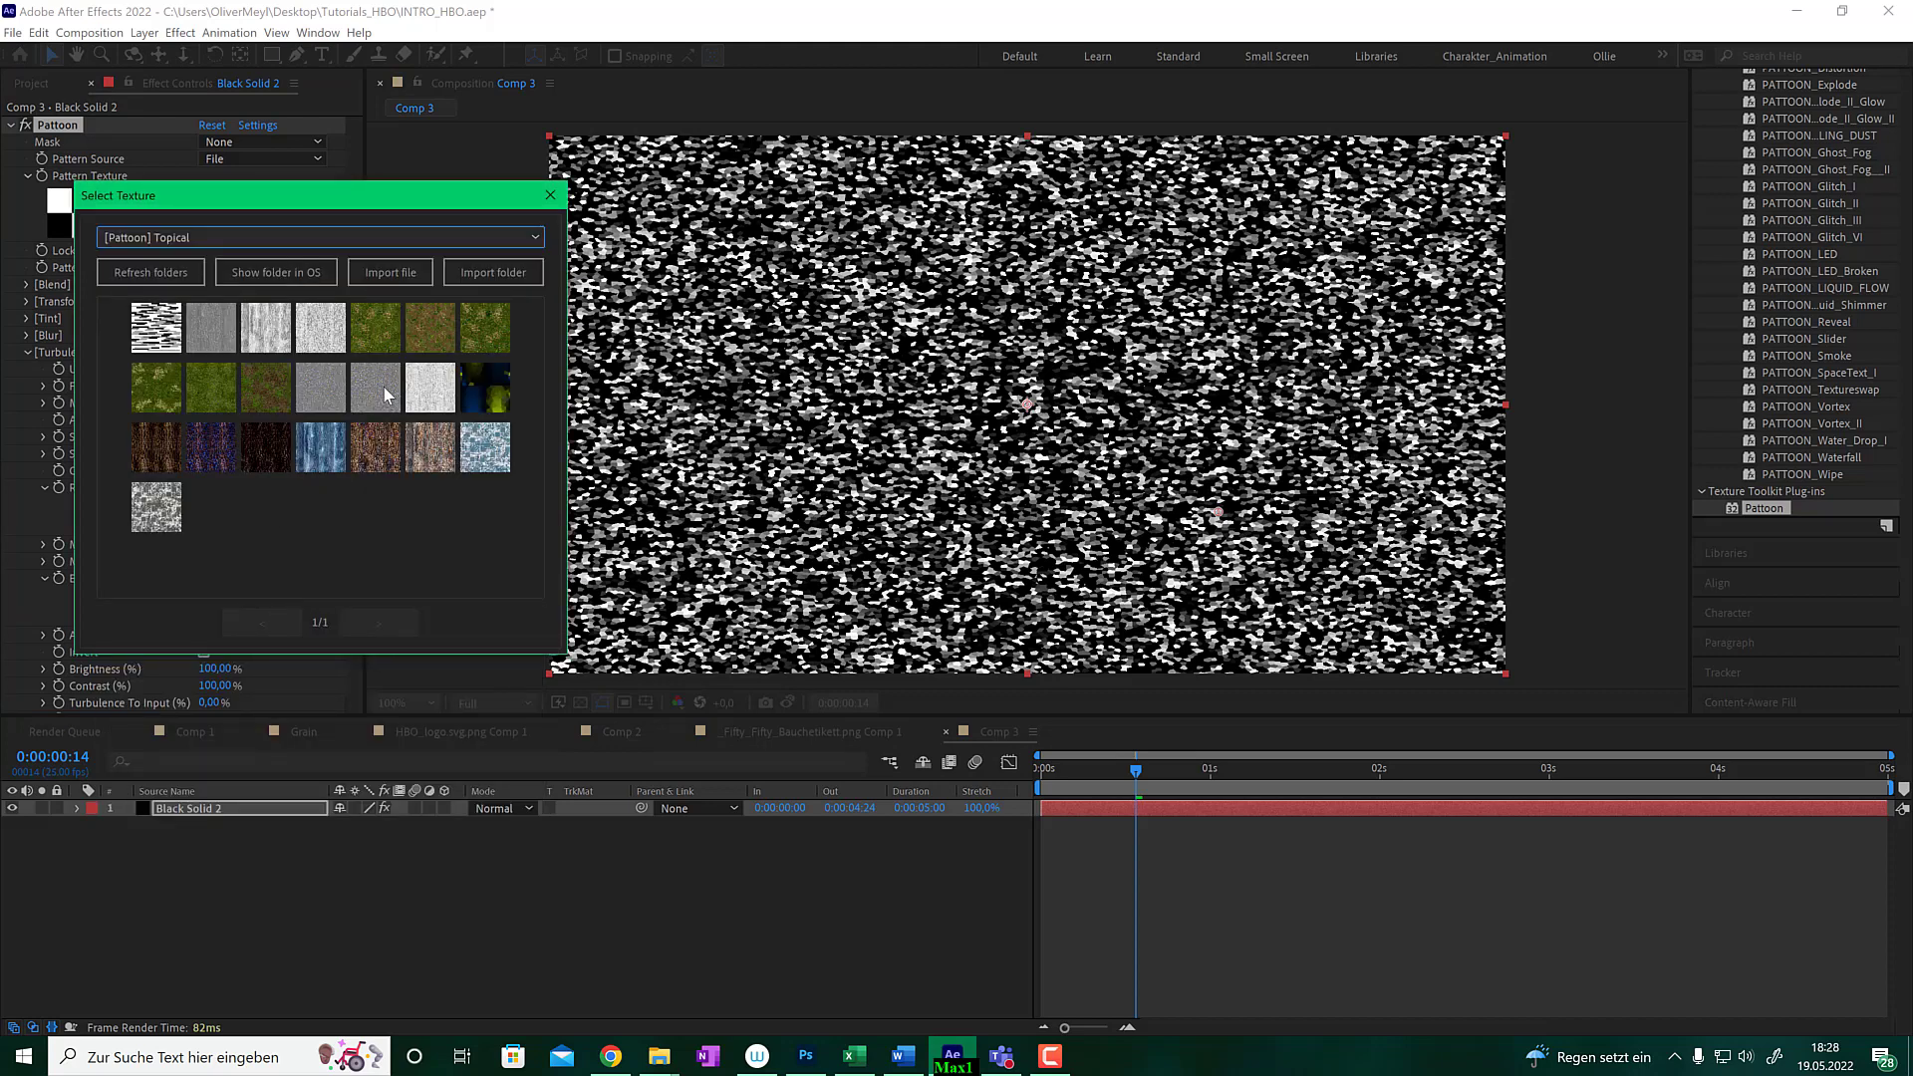
click(385, 389)
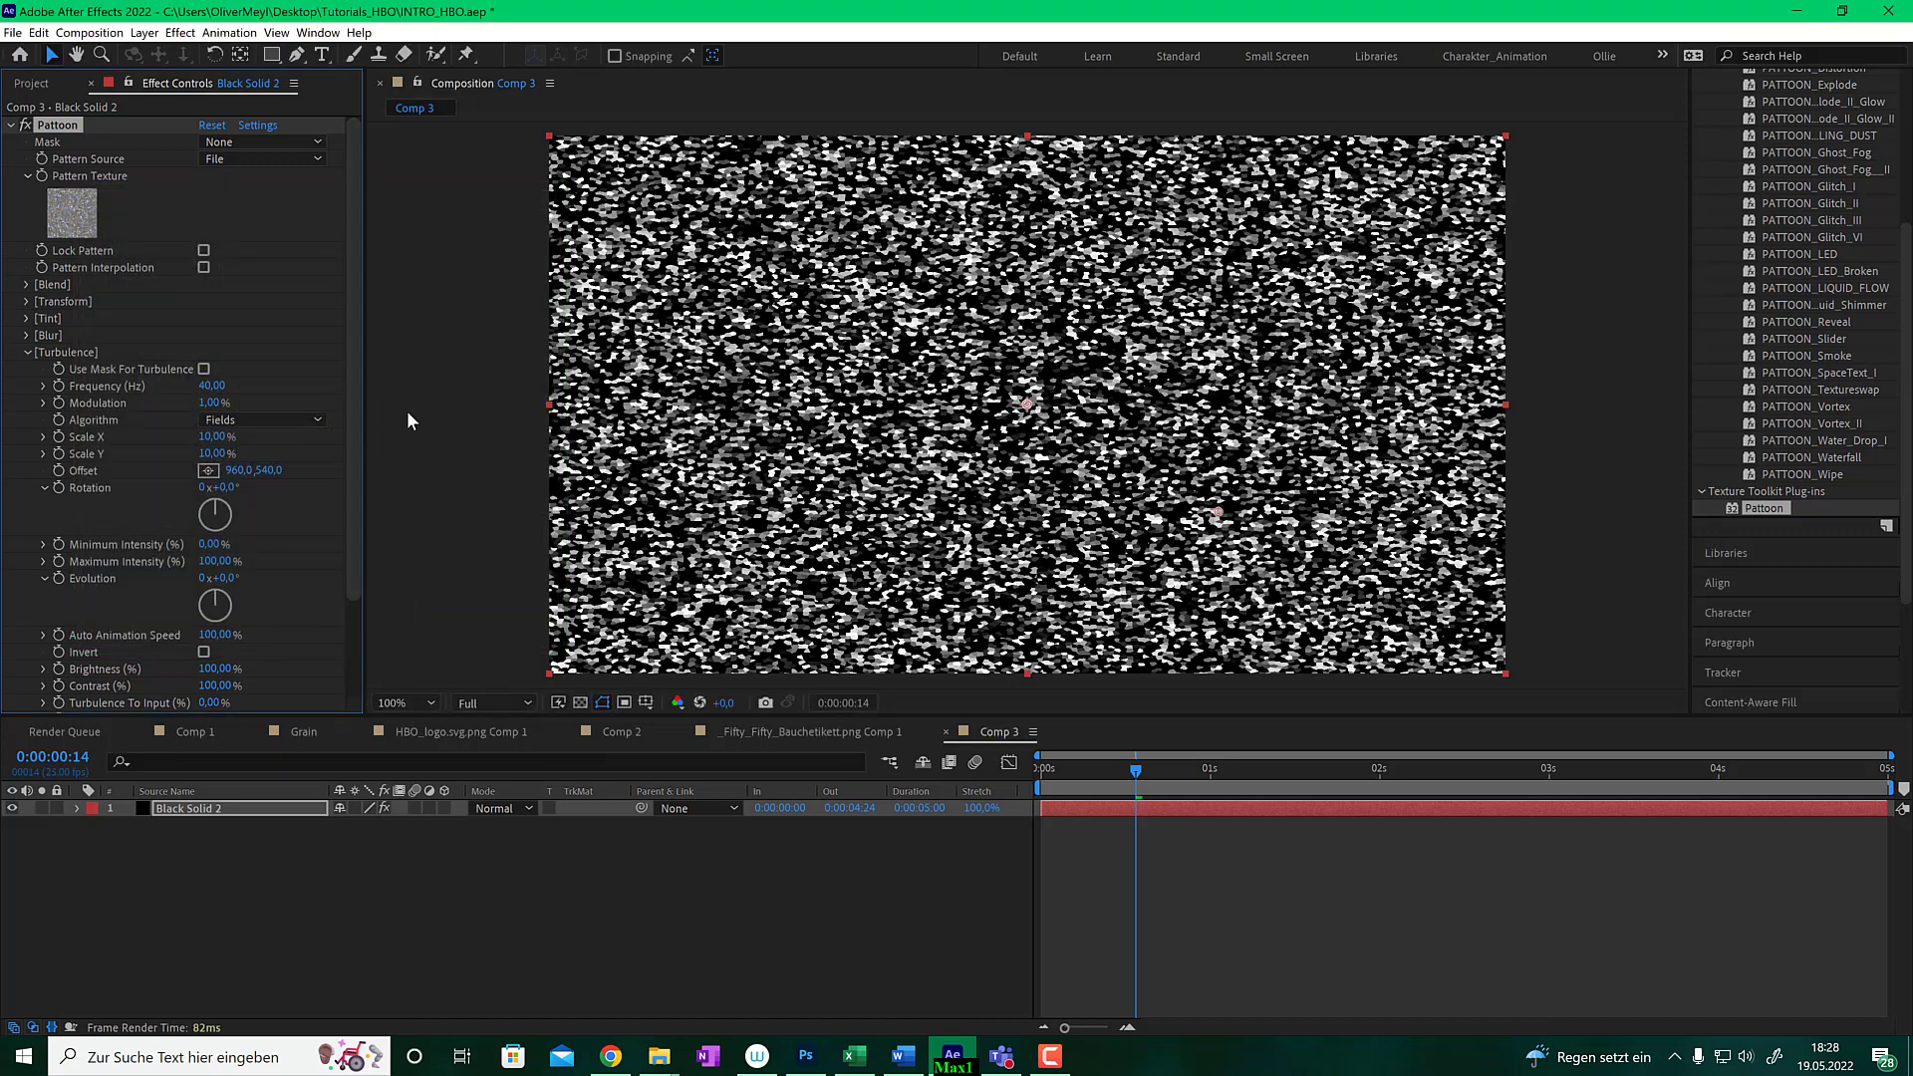
- Switch the Pattoon effect's Output from Turbulence to Final Render
scroll(356, 594, down, 3)
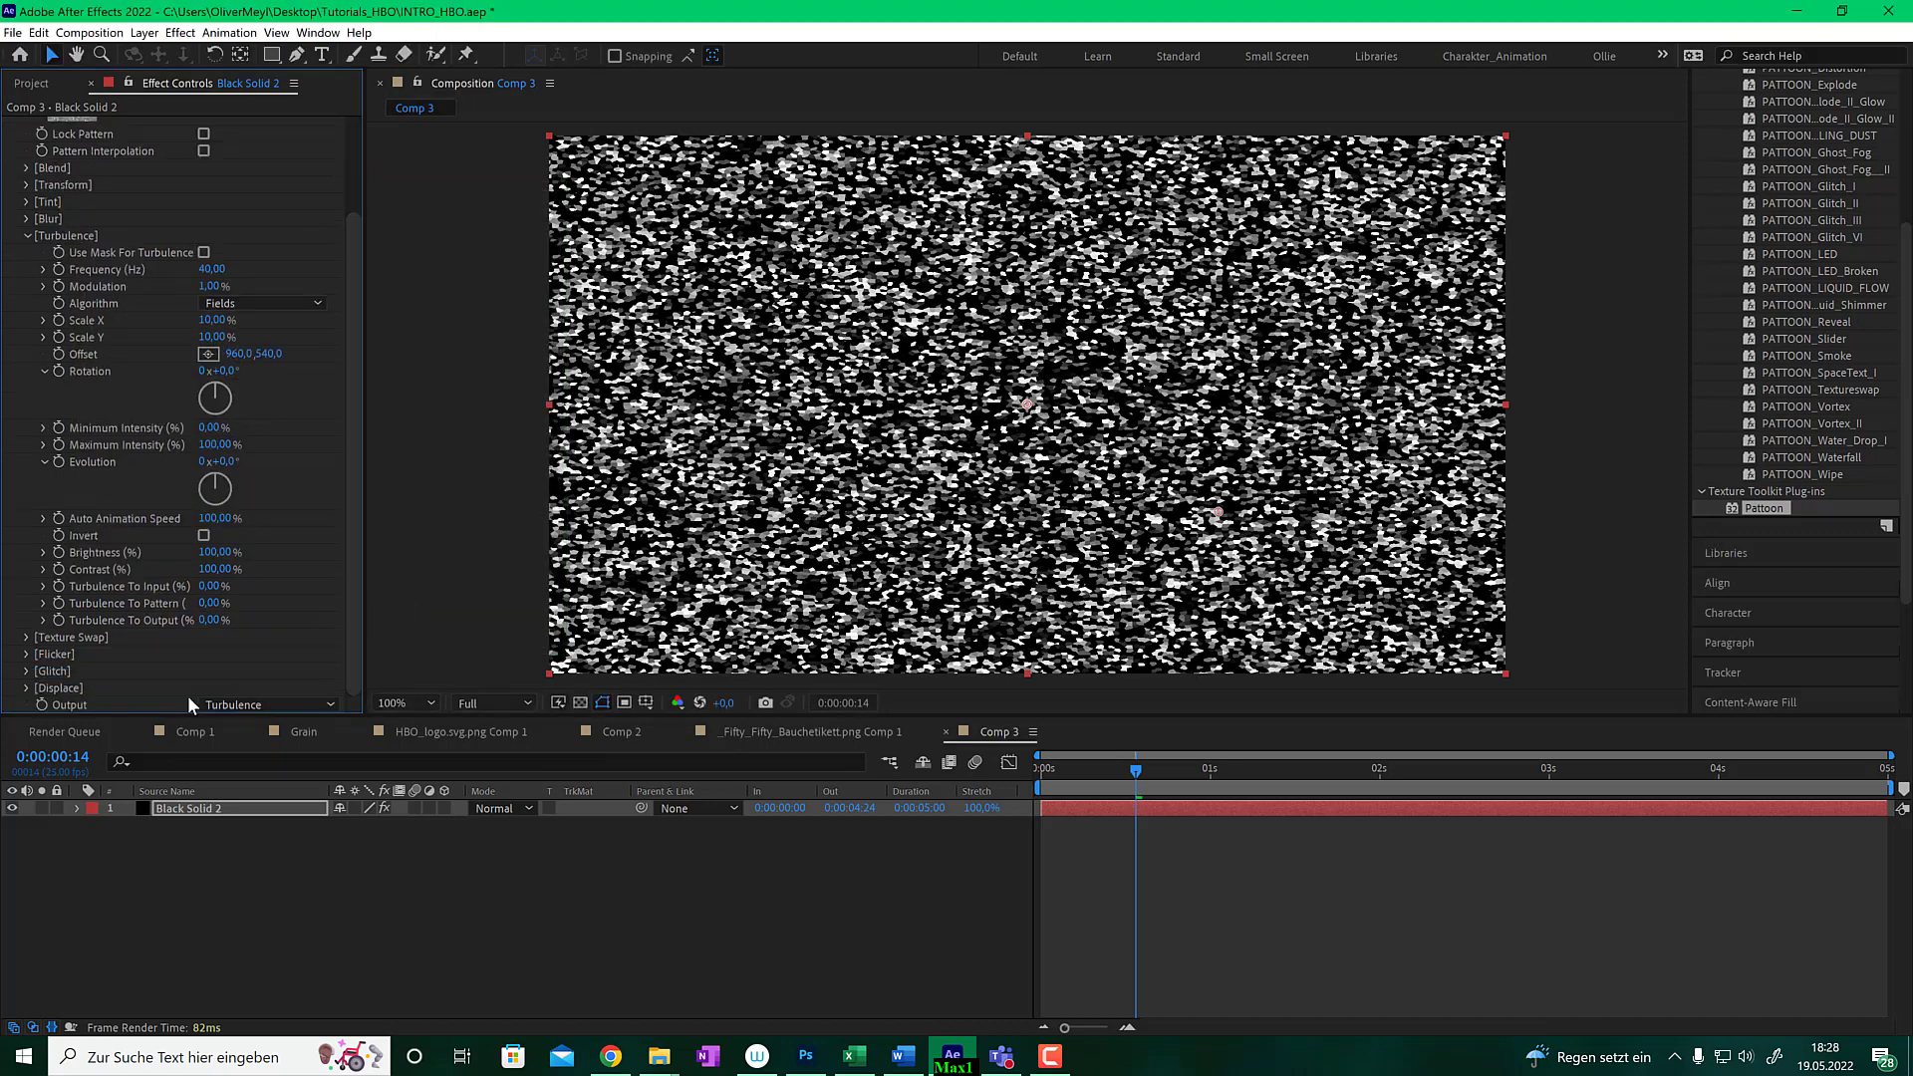
click(291, 708)
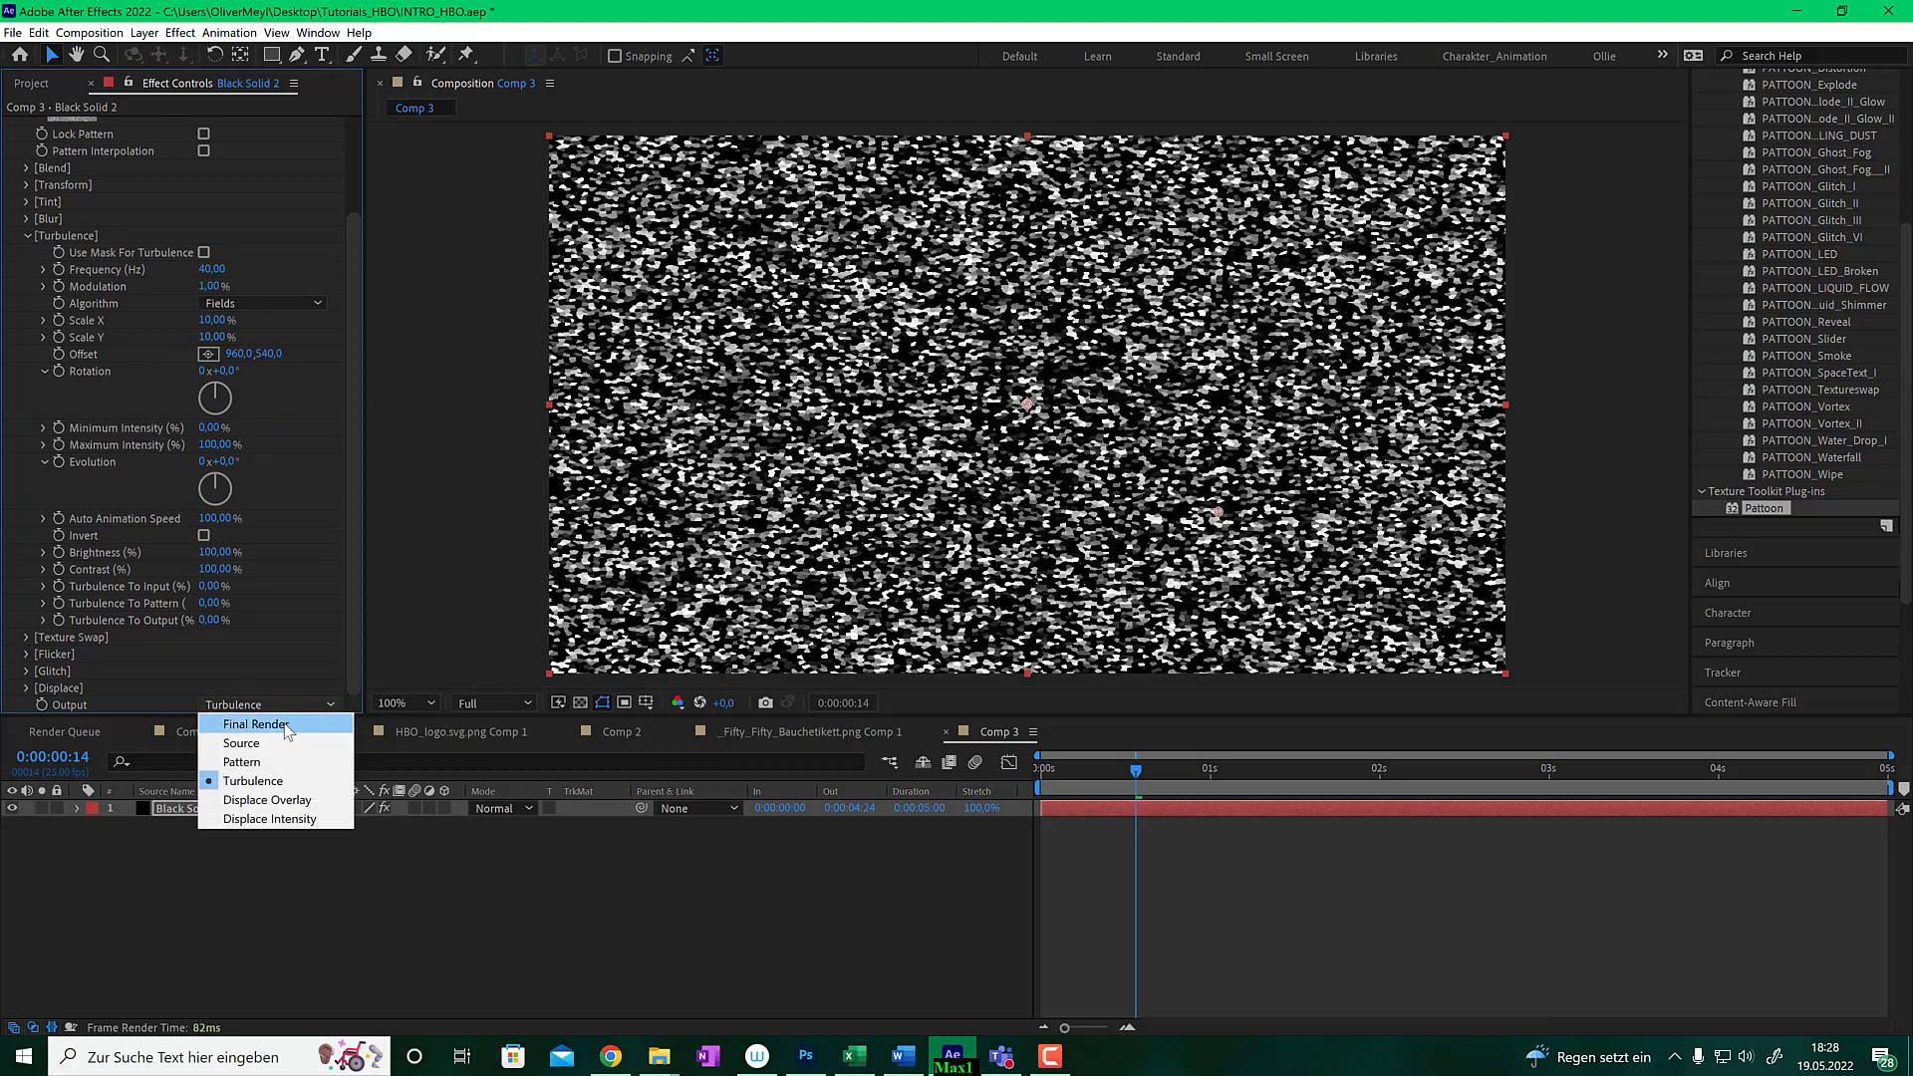
click(287, 725)
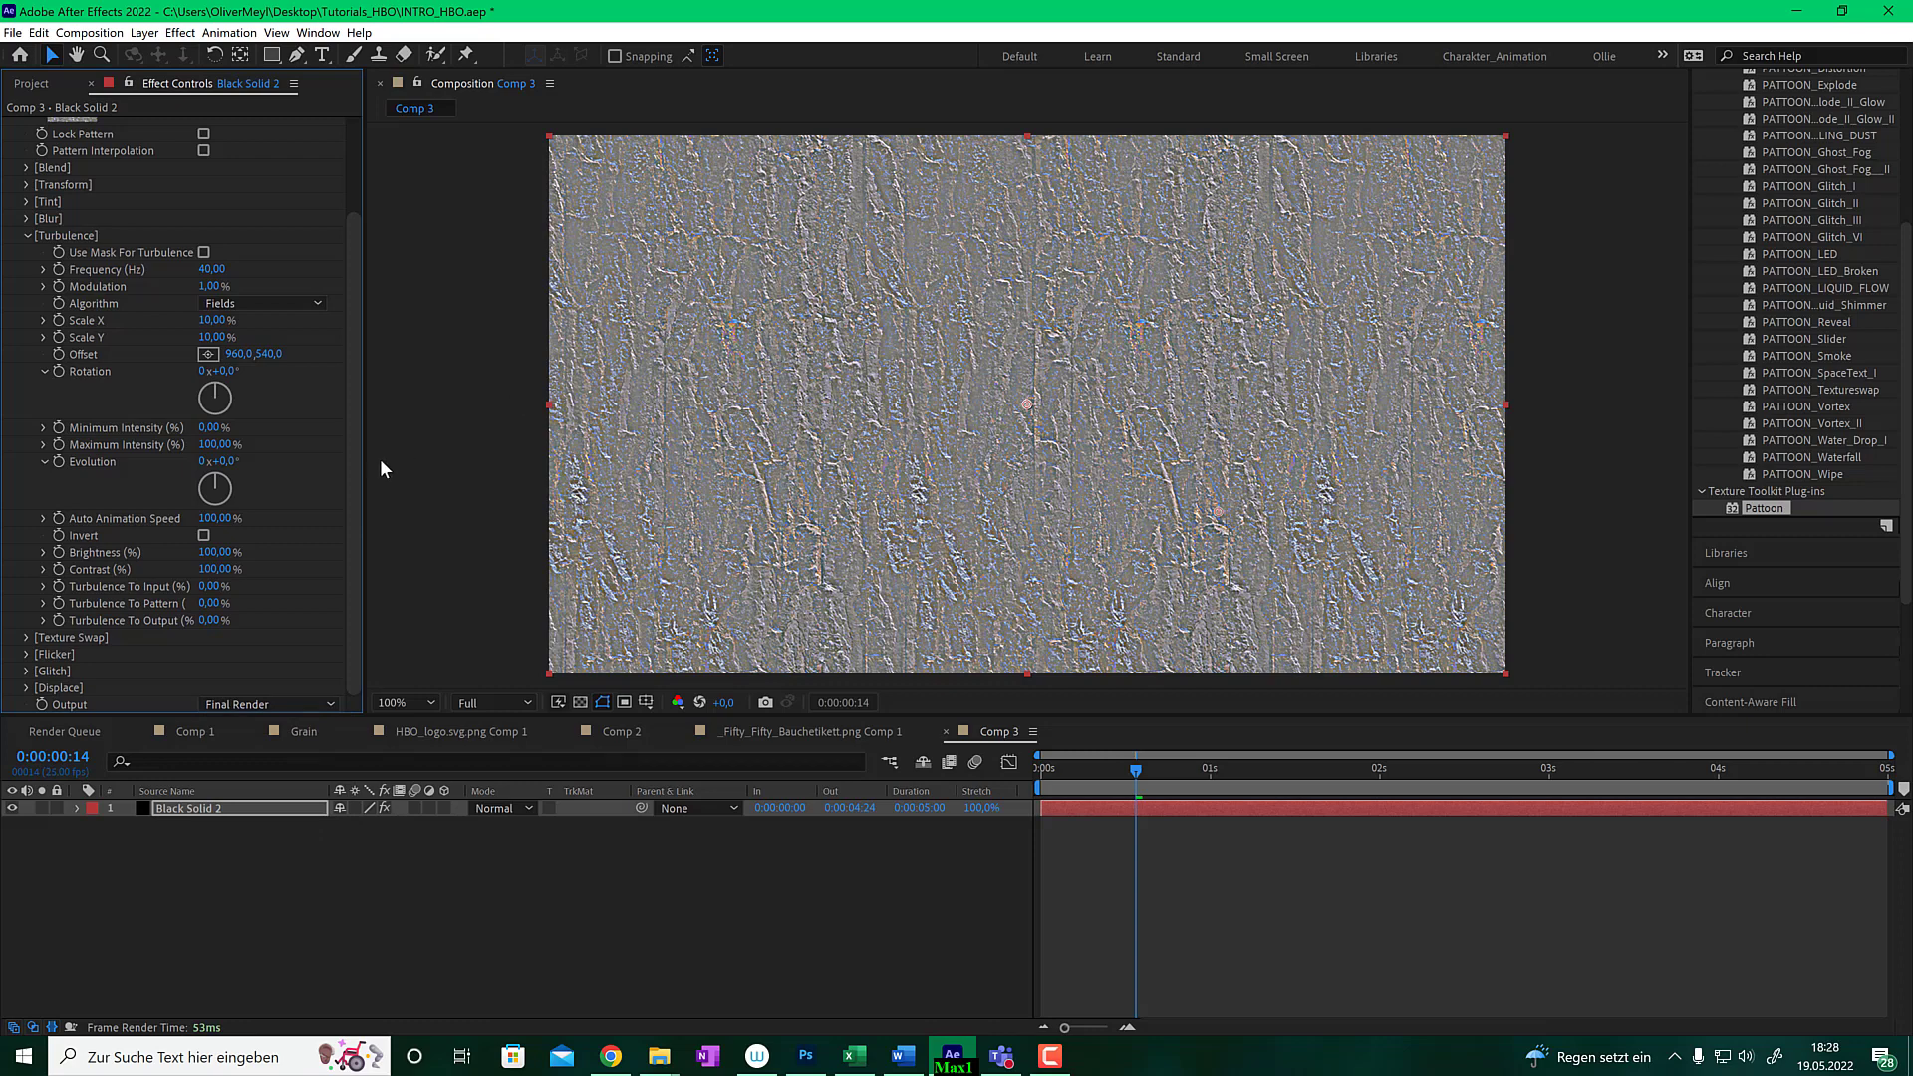
- Set Turbulence To Pattern to 10% and scrub through Comp 3 to check the noise, returning the playhead to 0:00:00:00
mouse_move(351, 452)
mouse_down()
mouse_move(355, 363)
mouse_move(352, 414)
mouse_up()
mouse_move(1078, 769)
mouse_down()
mouse_move(1044, 769)
mouse_move(1303, 765)
mouse_move(1084, 769)
mouse_up()
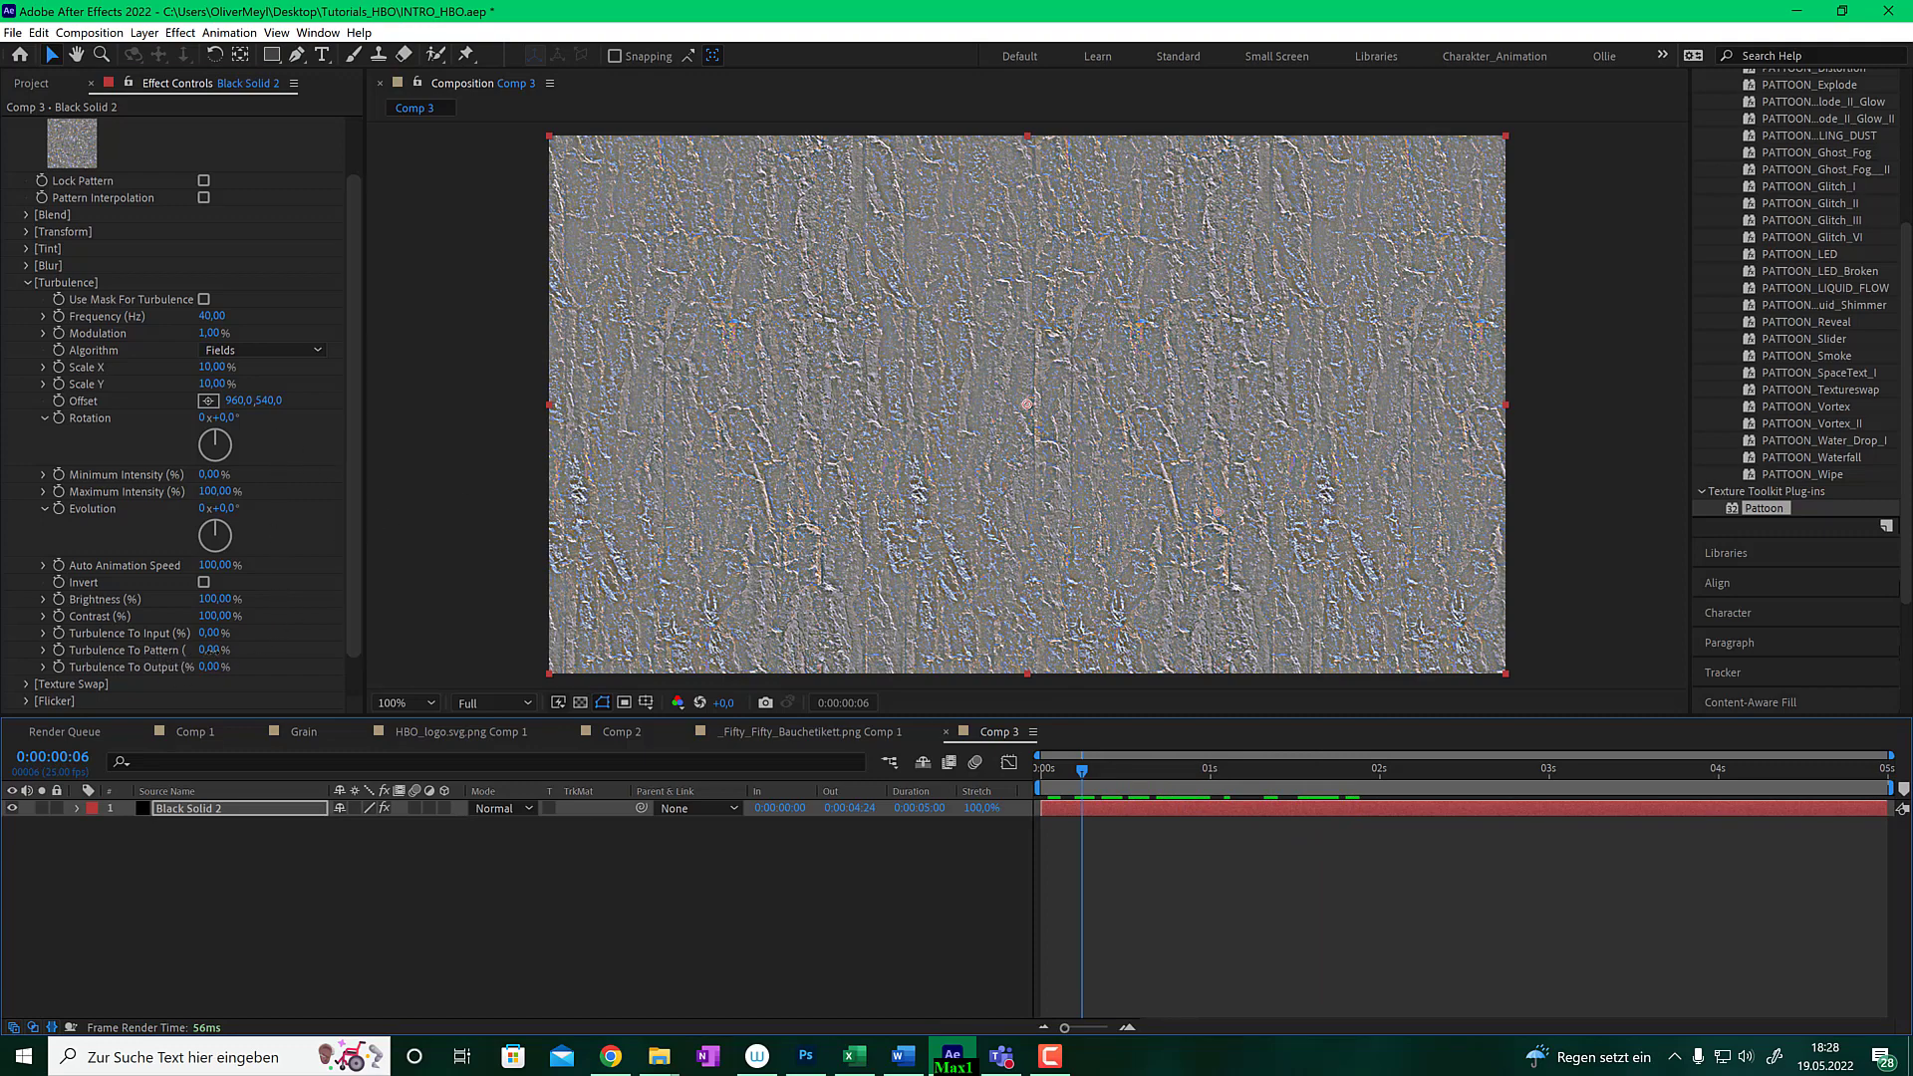
drag(204, 652, 203, 649)
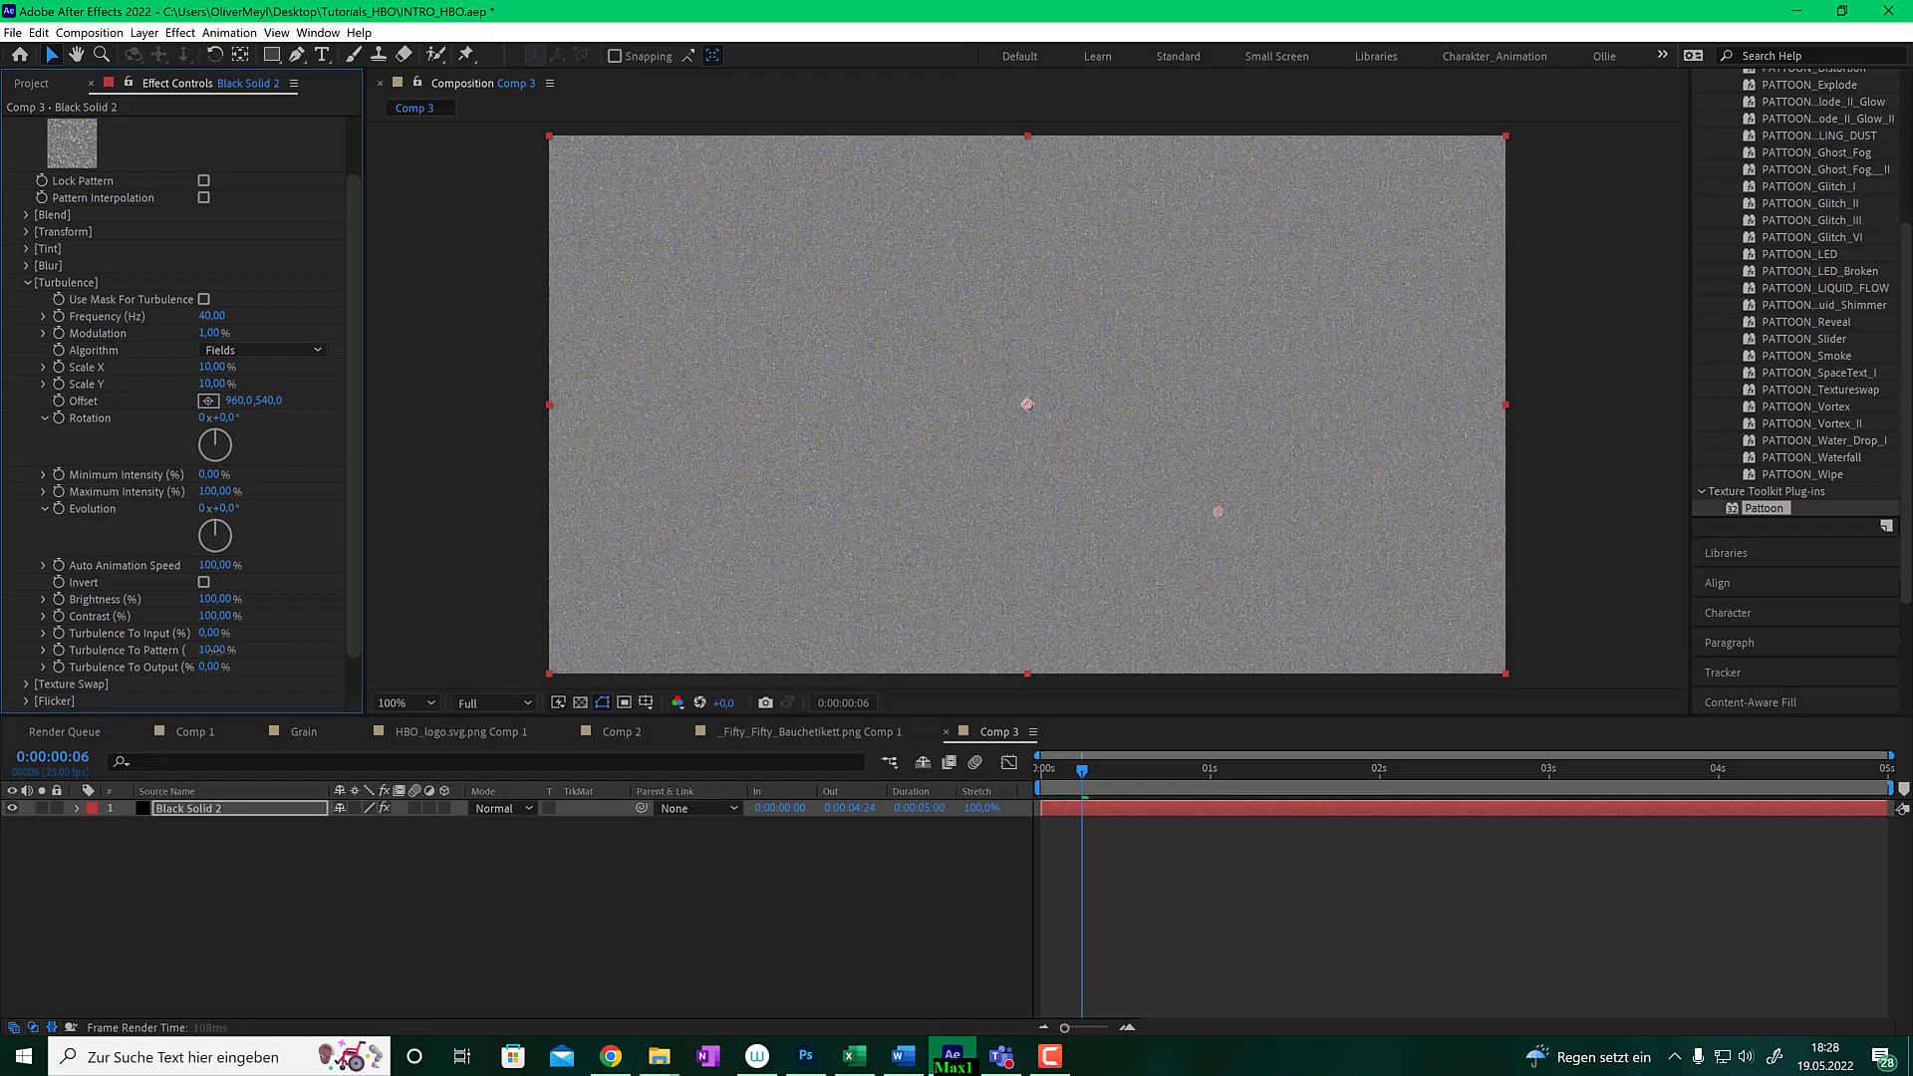
drag(1090, 769, 1636, 770)
key(period)
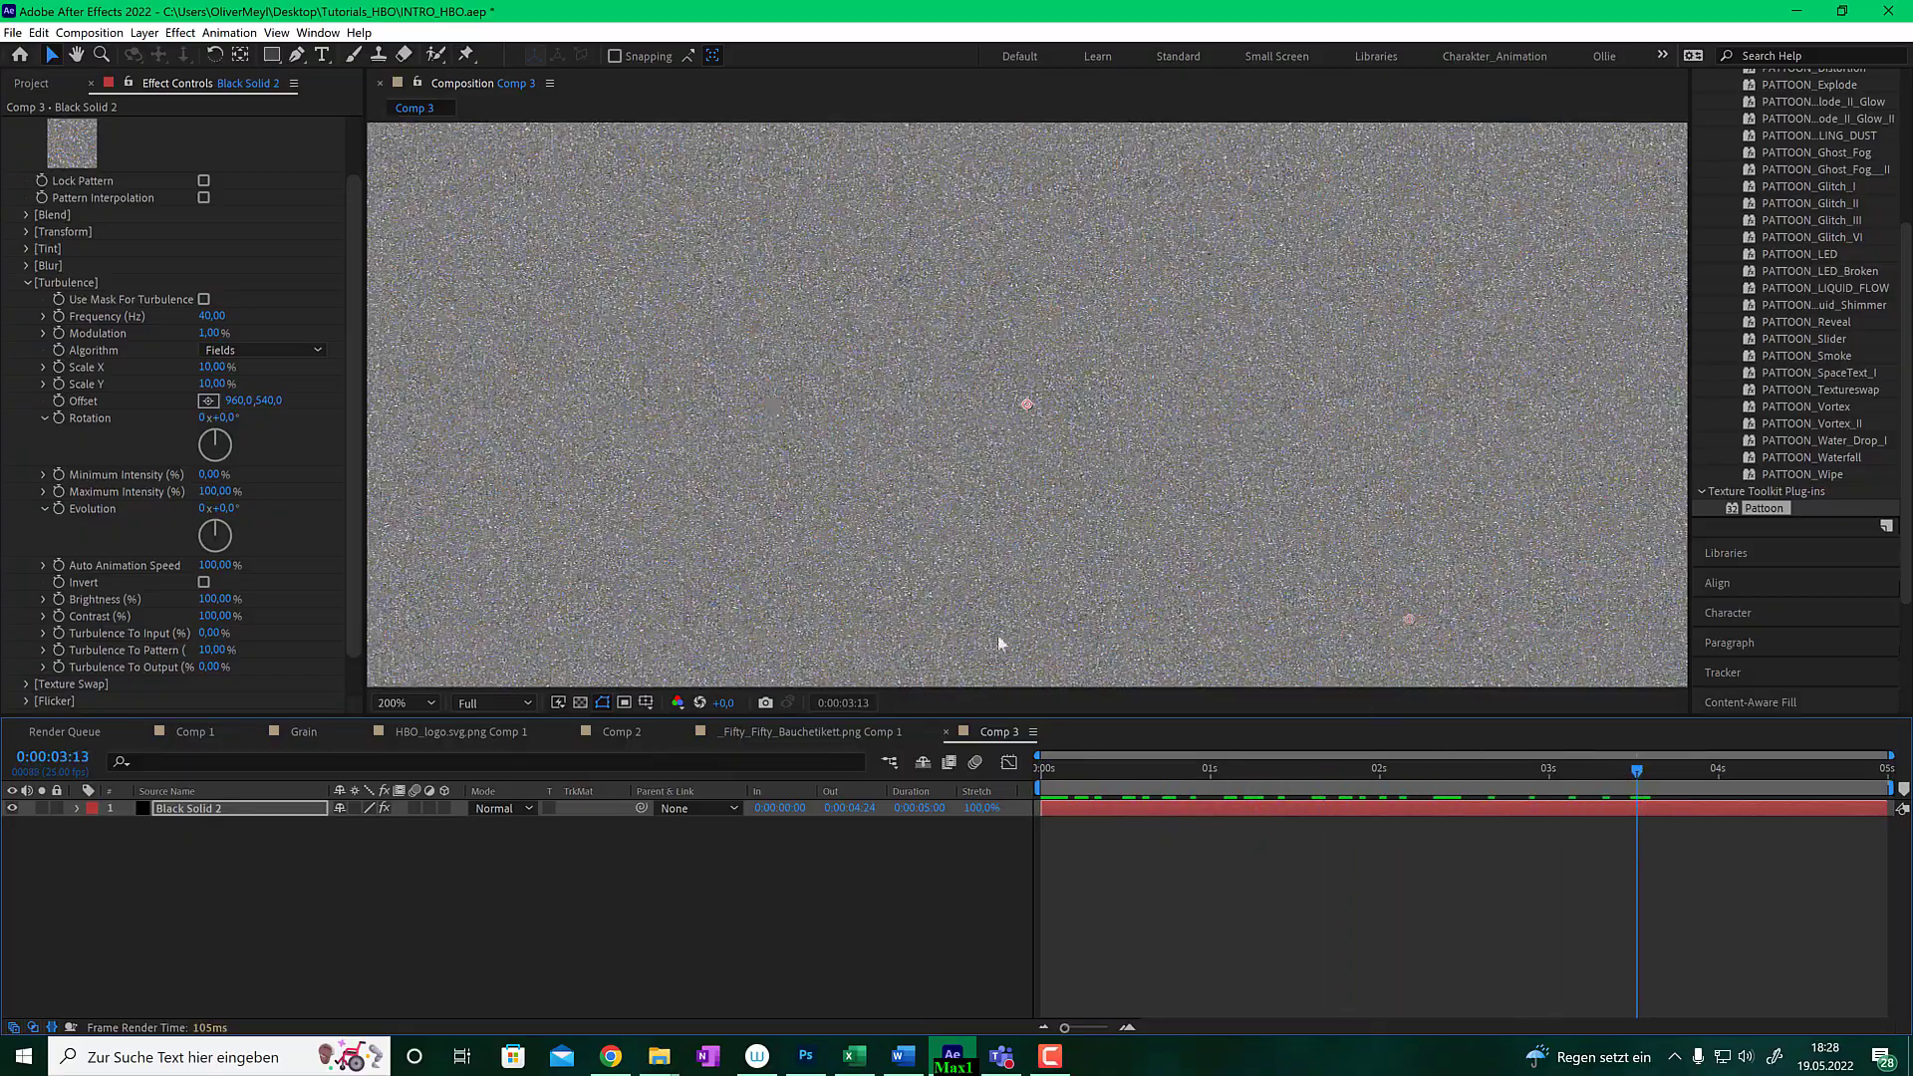
drag(1217, 784, 1041, 787)
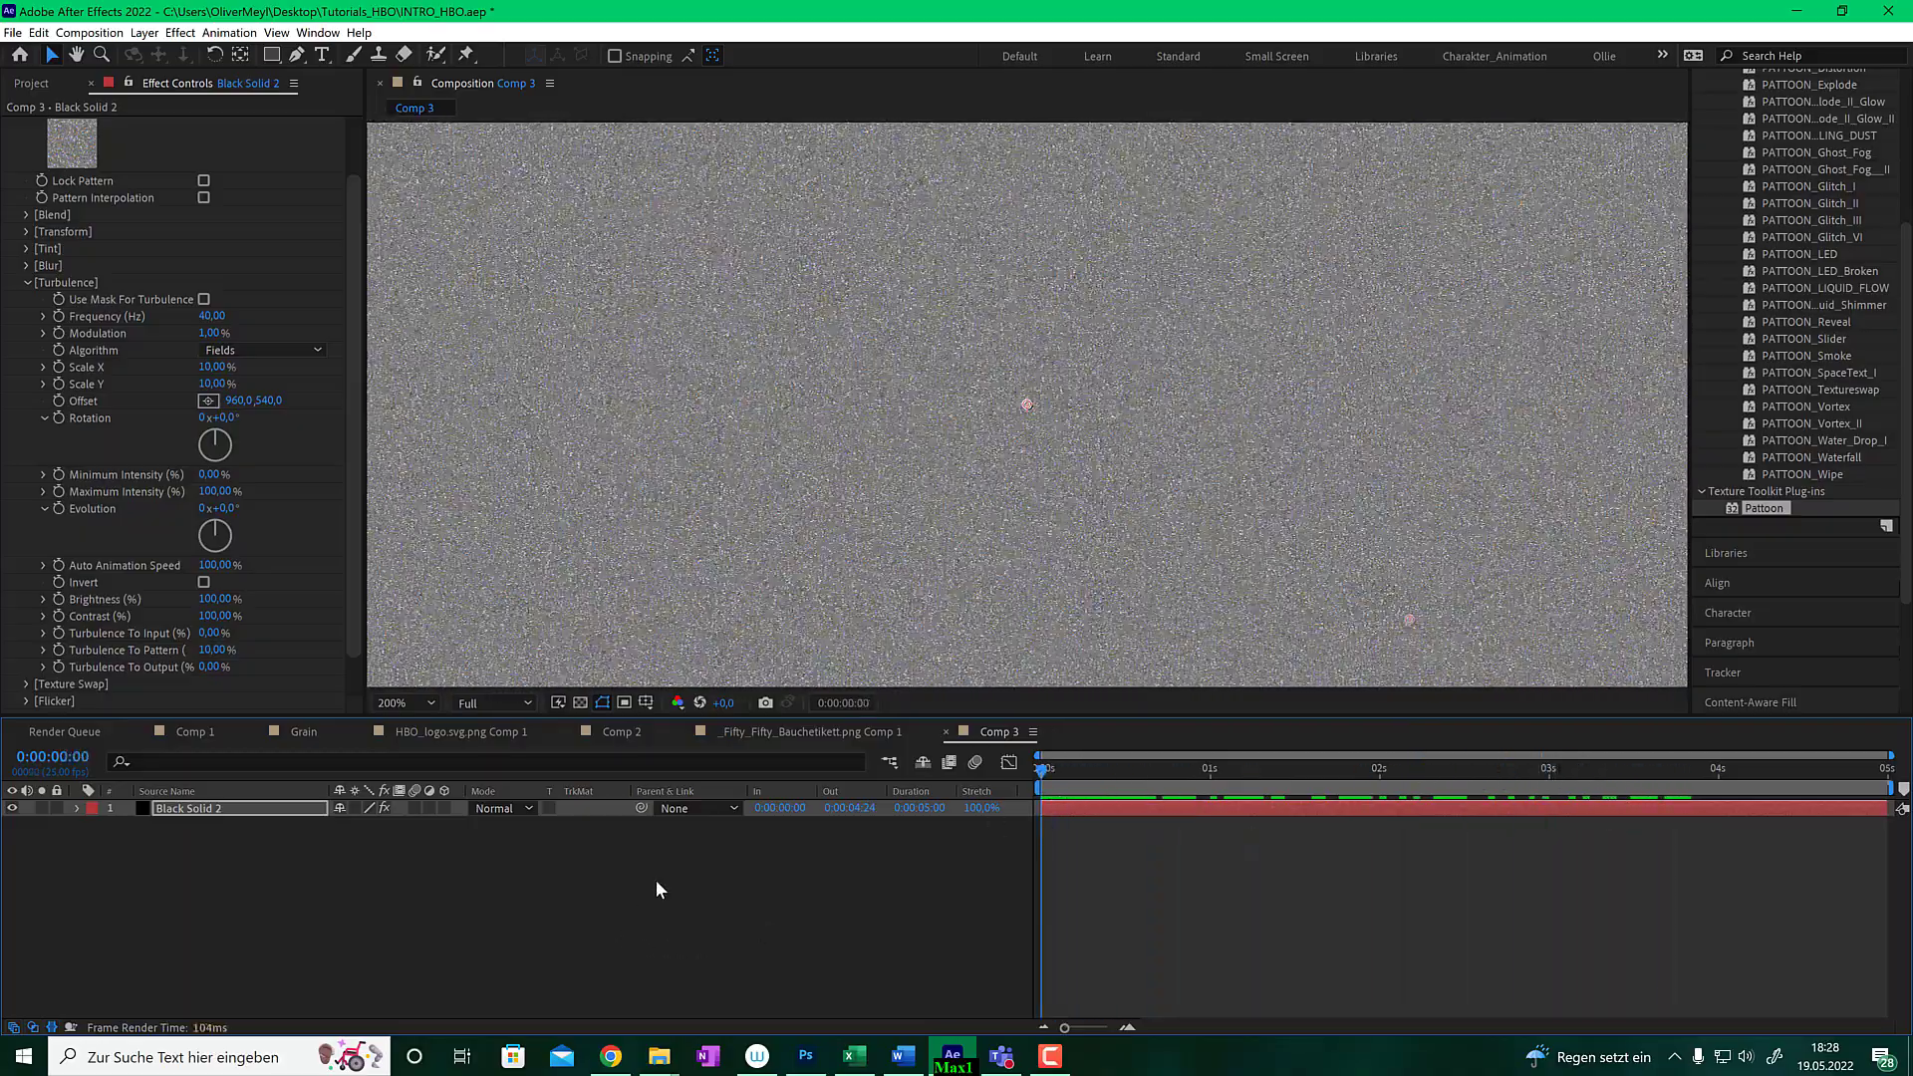
- Scrub through Comp 1 to examine its grain background for comparison, and return to Comp 3
click(177, 729)
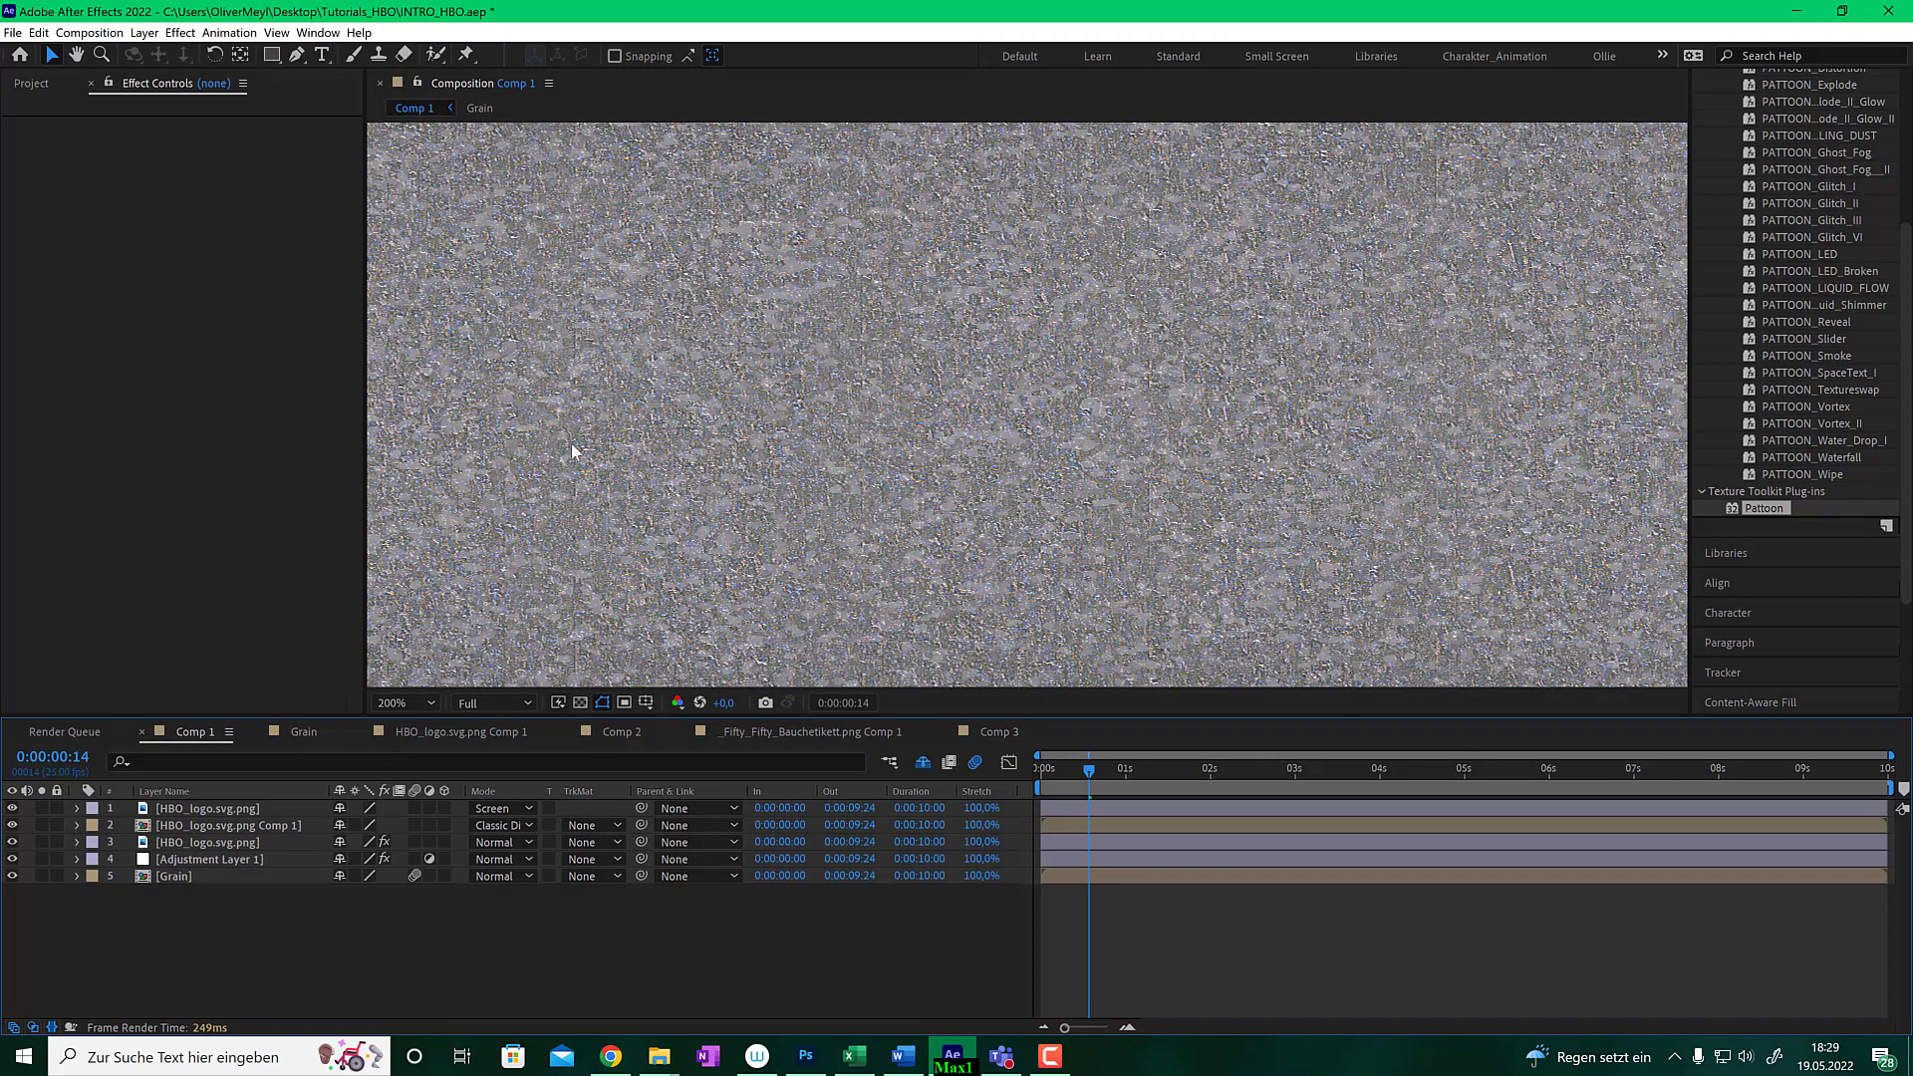
mouse_move(1133, 763)
mouse_down()
mouse_move(1281, 761)
mouse_move(1133, 765)
mouse_up()
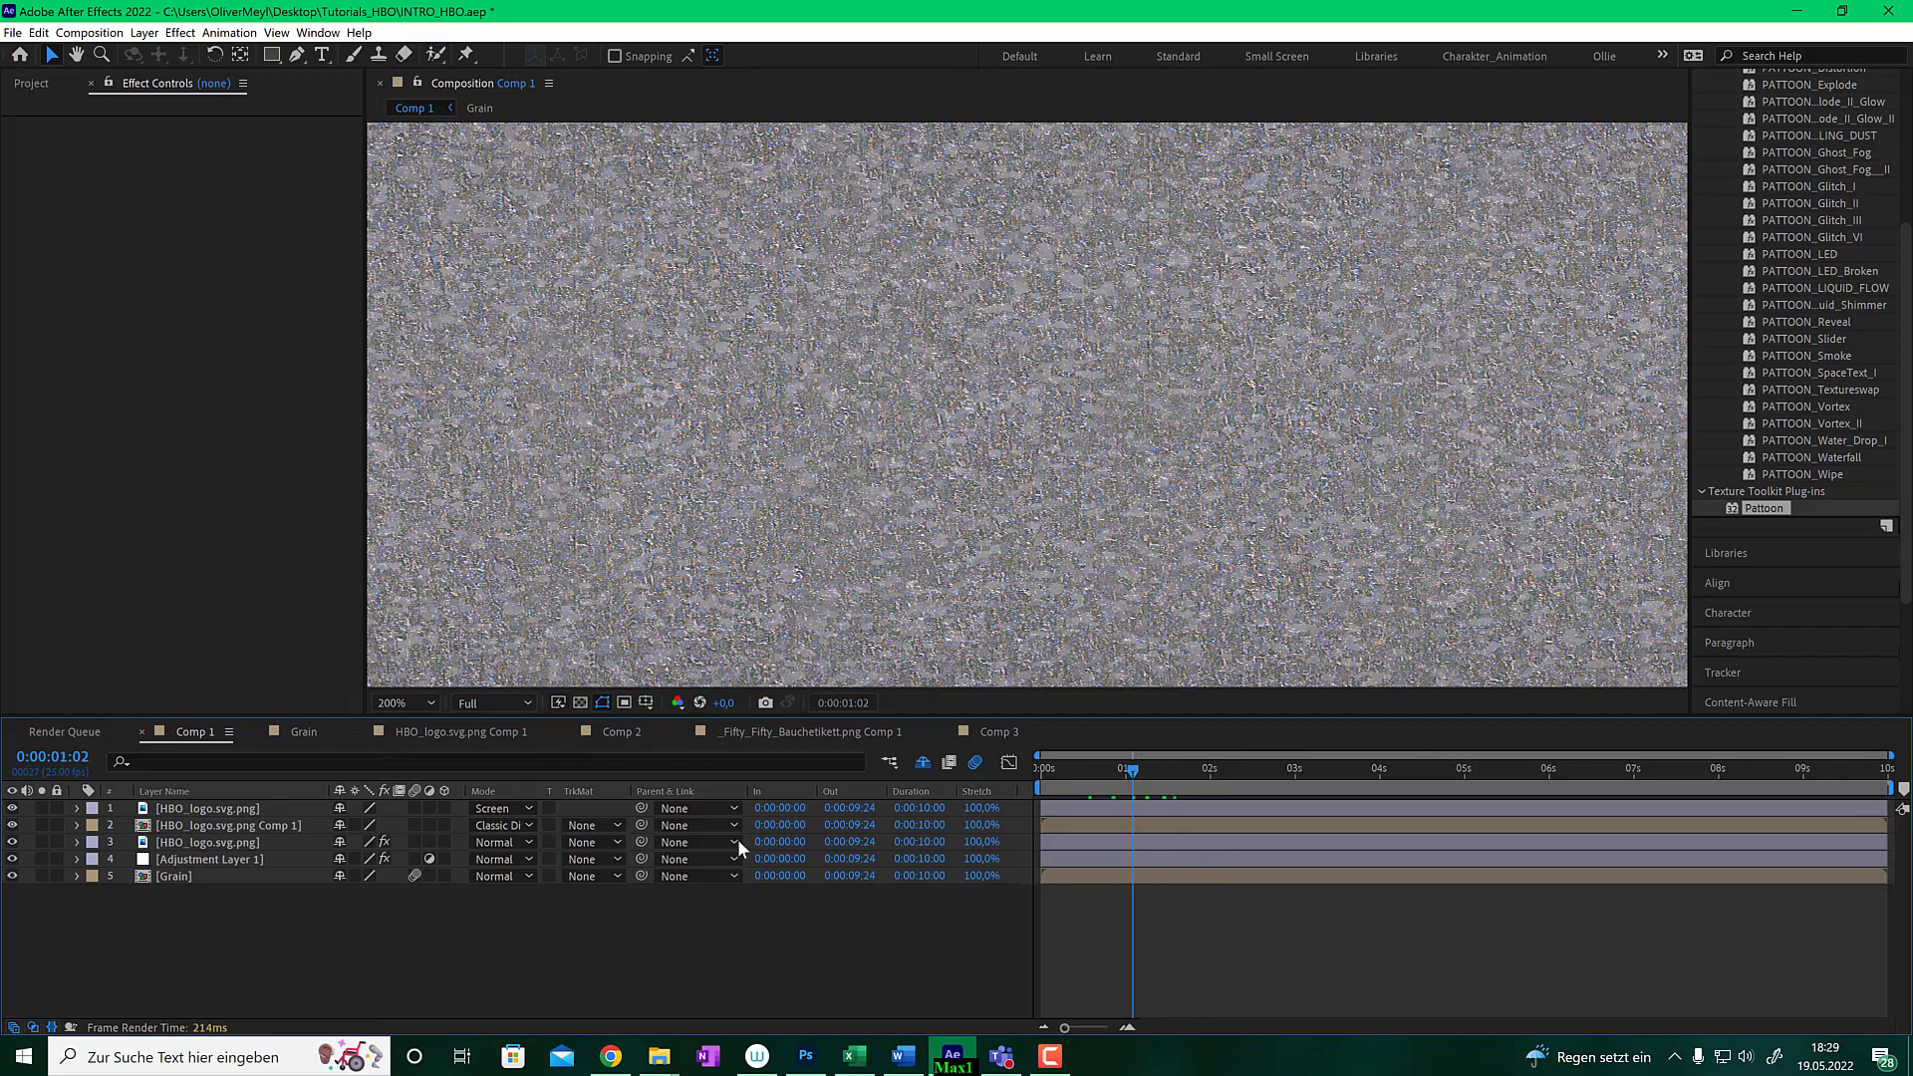
click(998, 733)
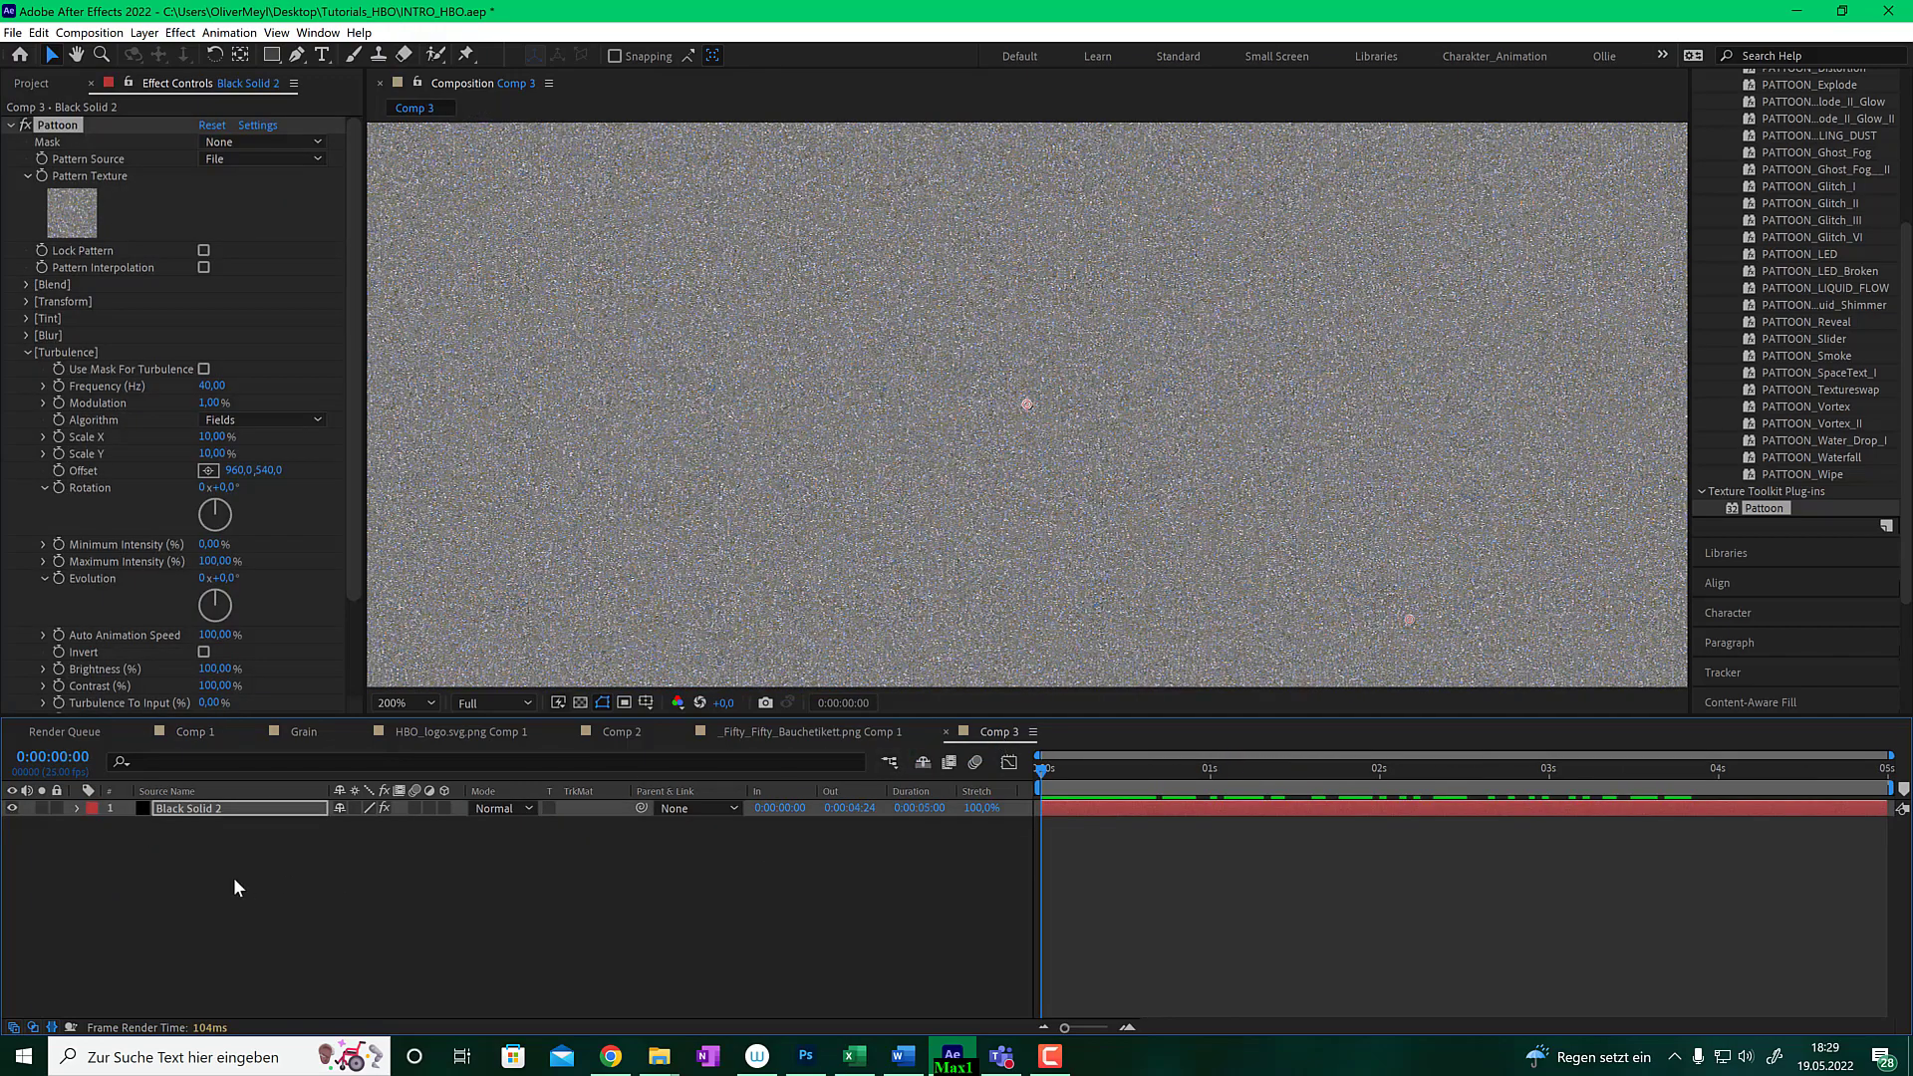
- Rename the Black Solid 2 layer in Comp 3 to BG_Noise_A and select it
click(186, 810)
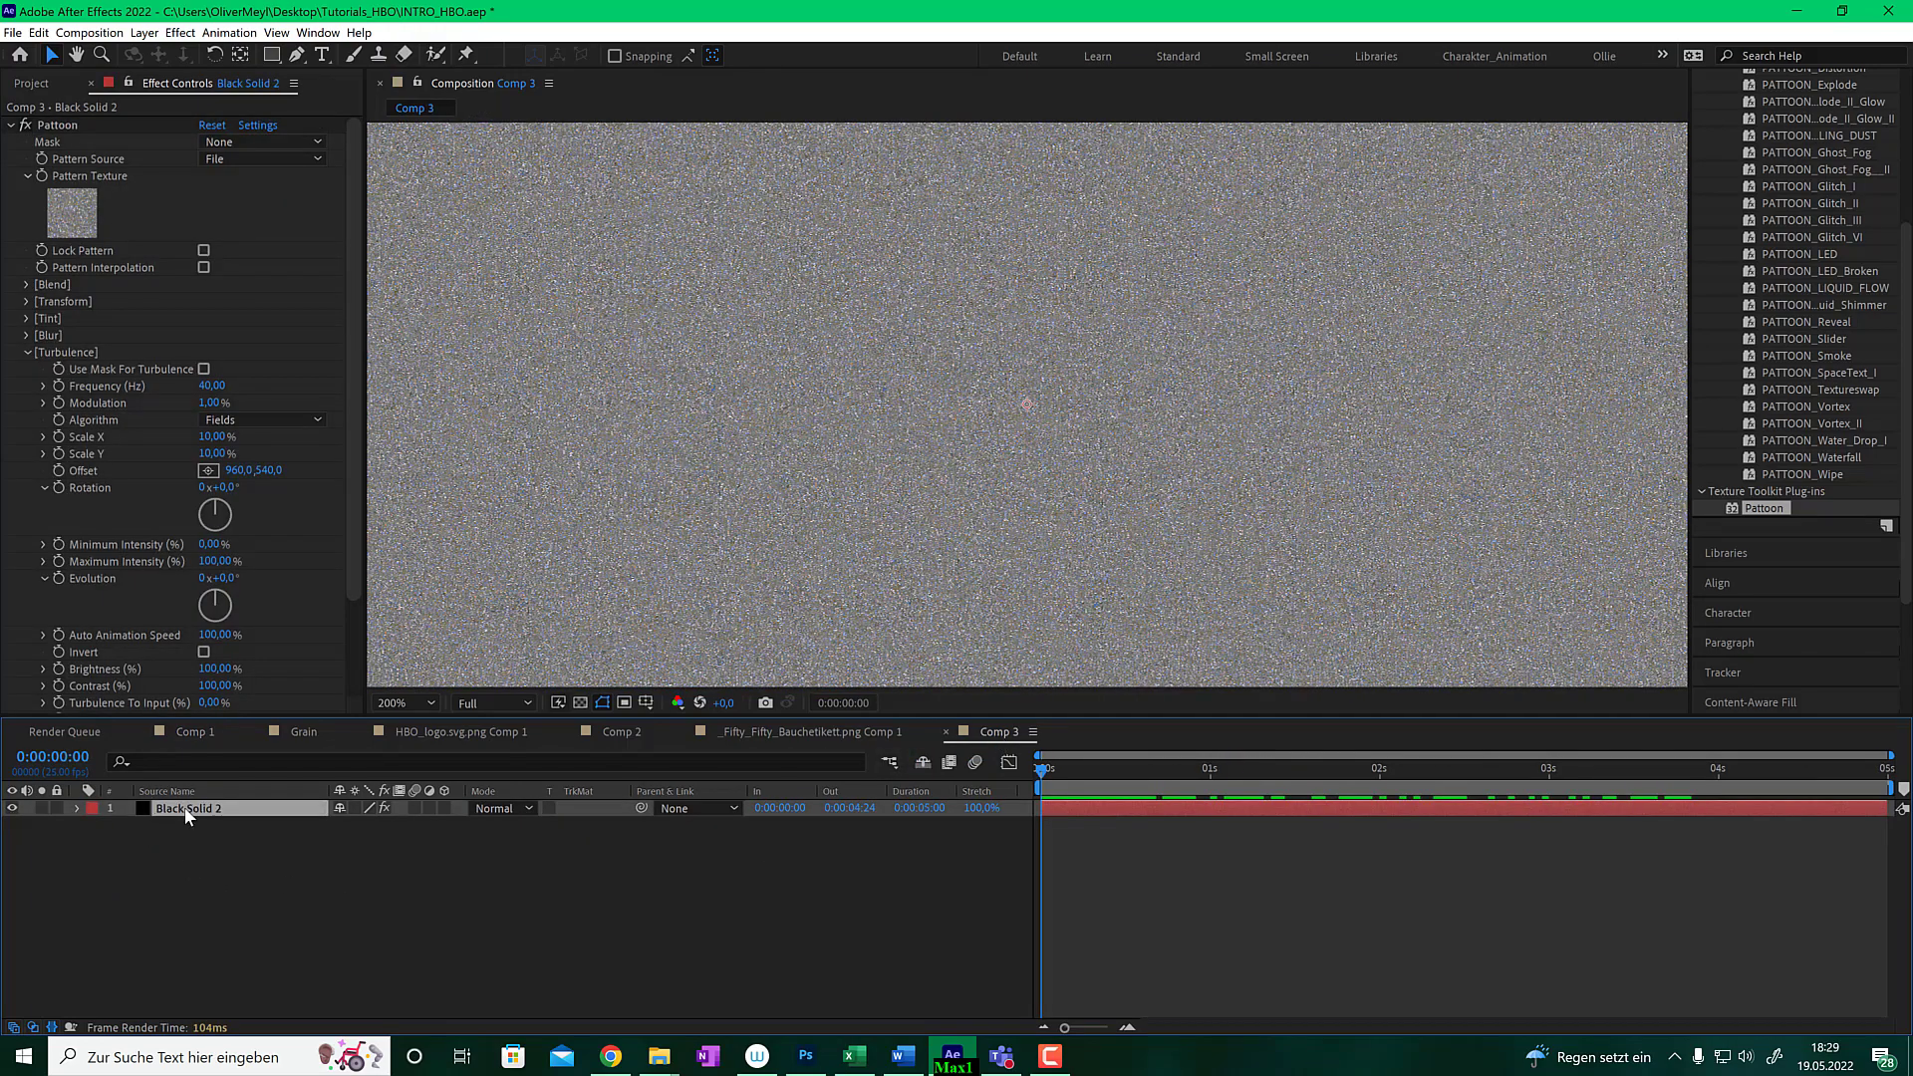
right_click(185, 810)
click(221, 783)
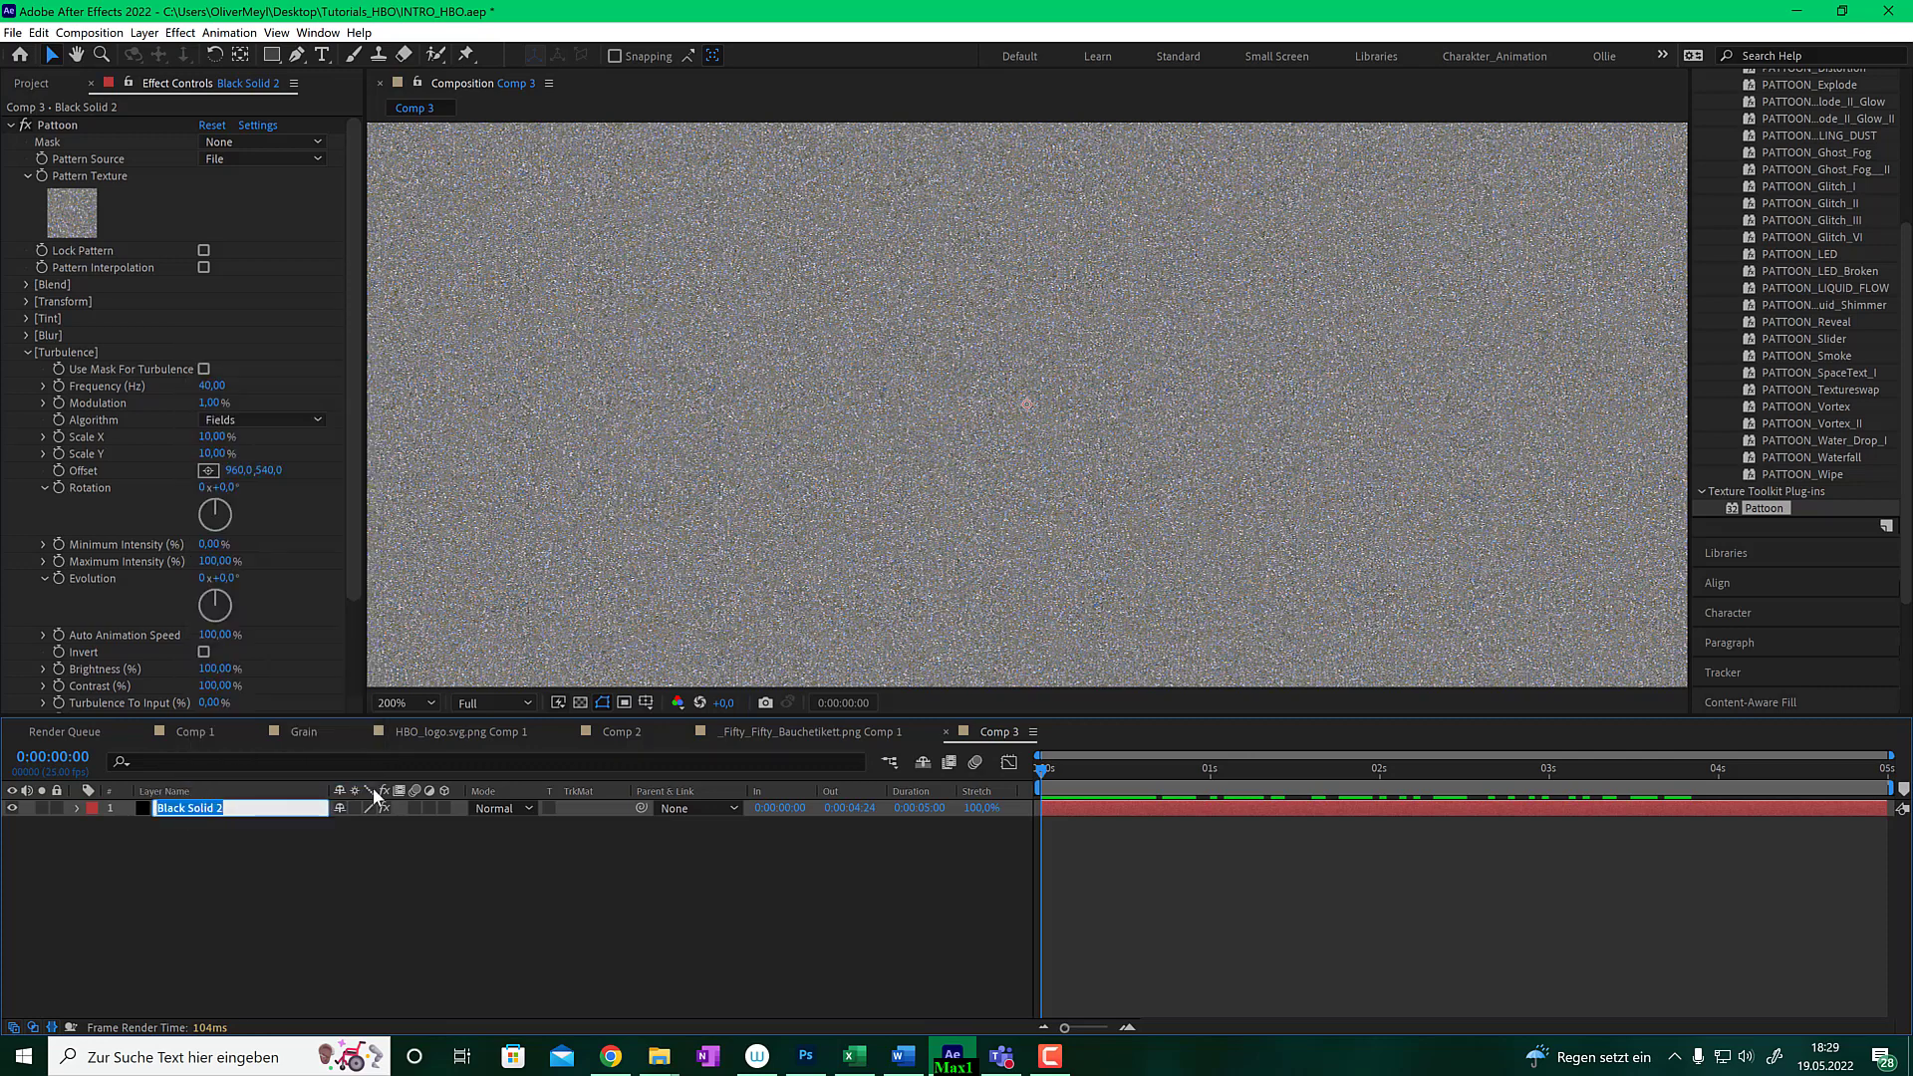
text(BG_Nois)
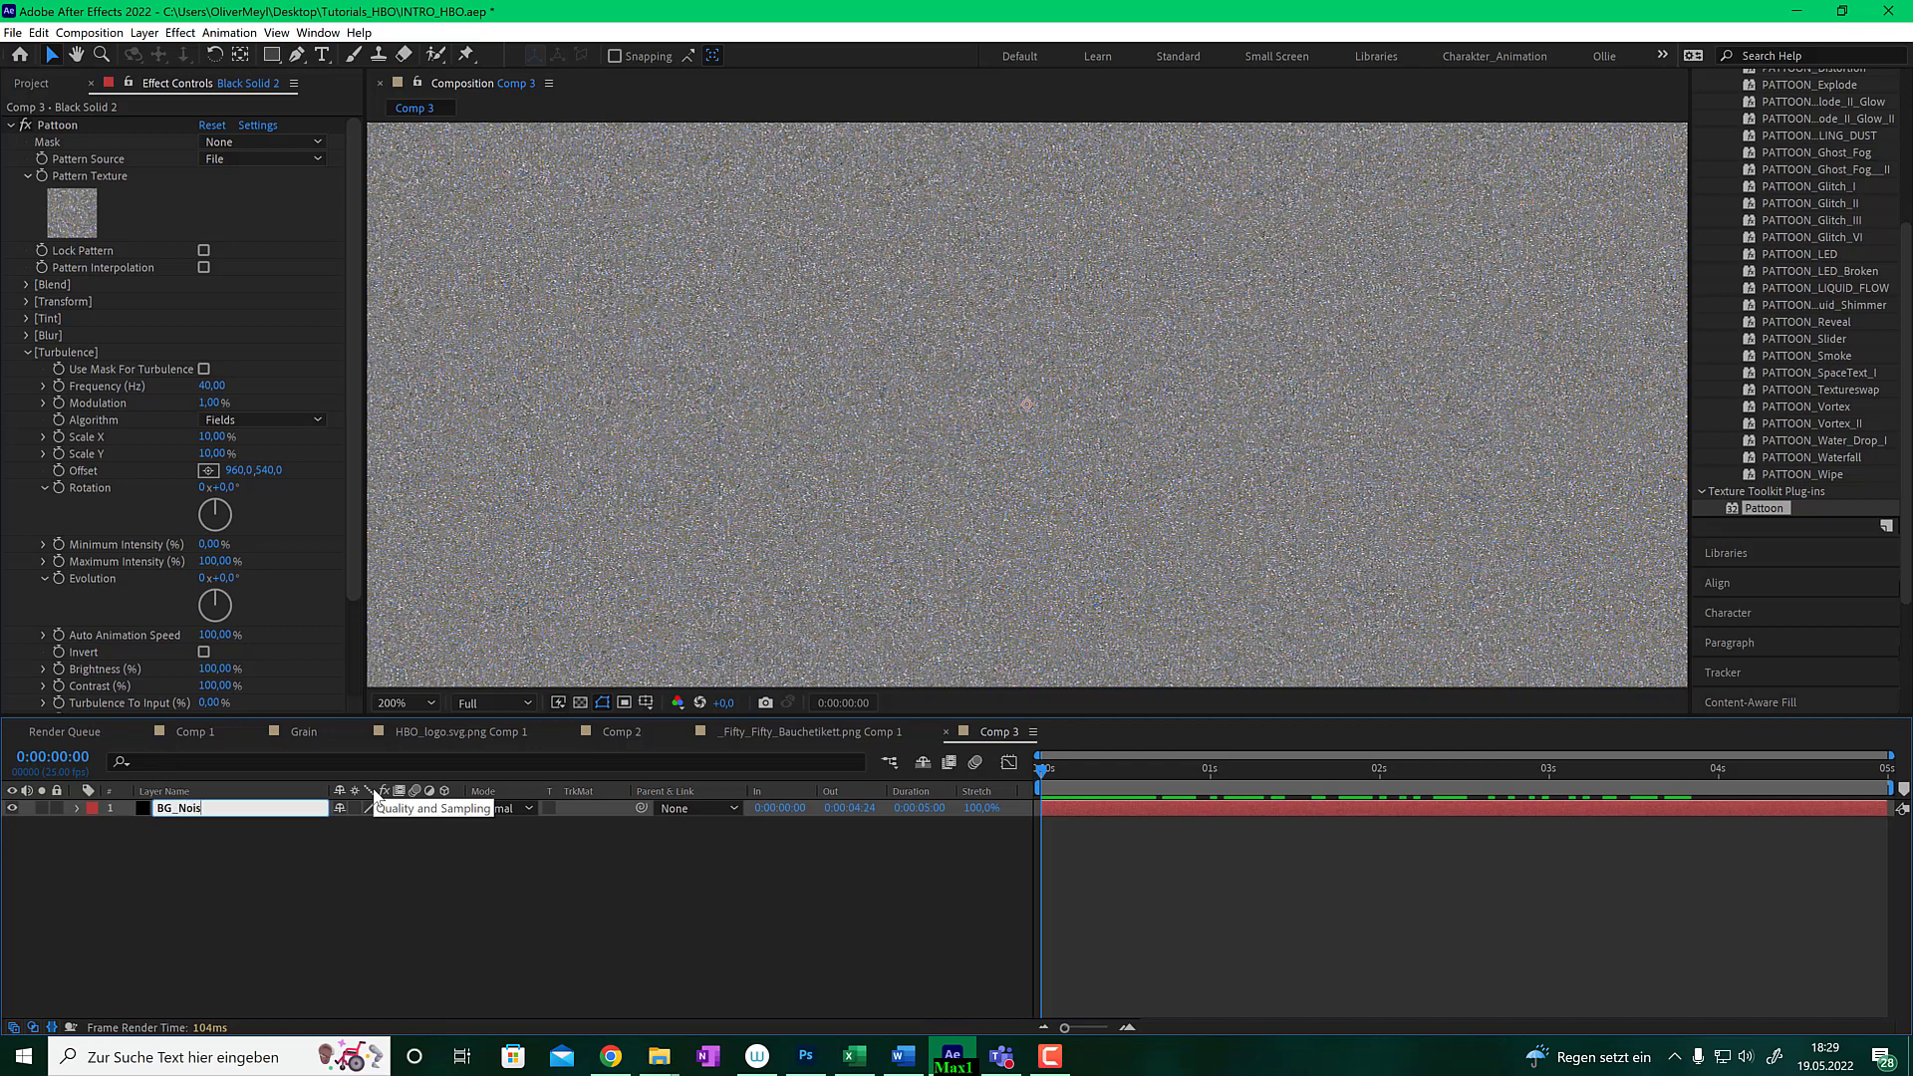
text(A)
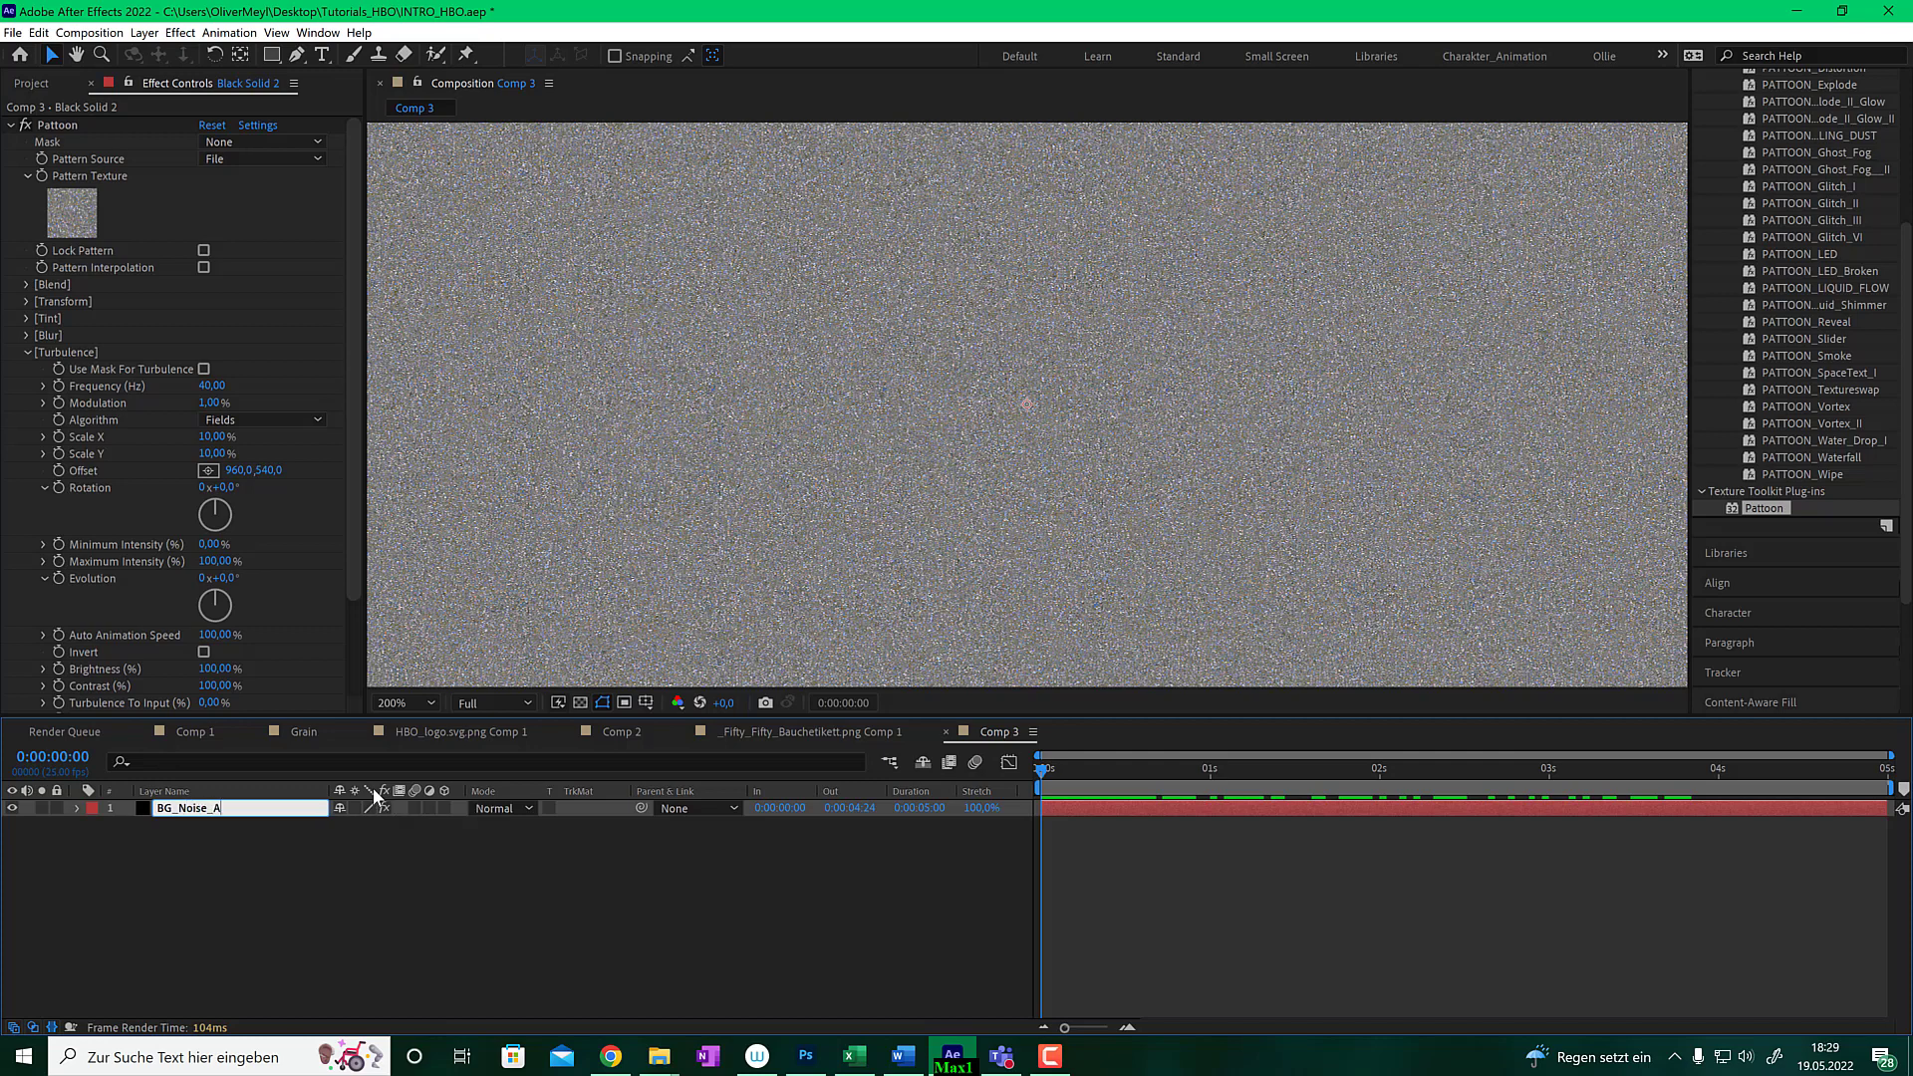
click(289, 866)
right_click(236, 807)
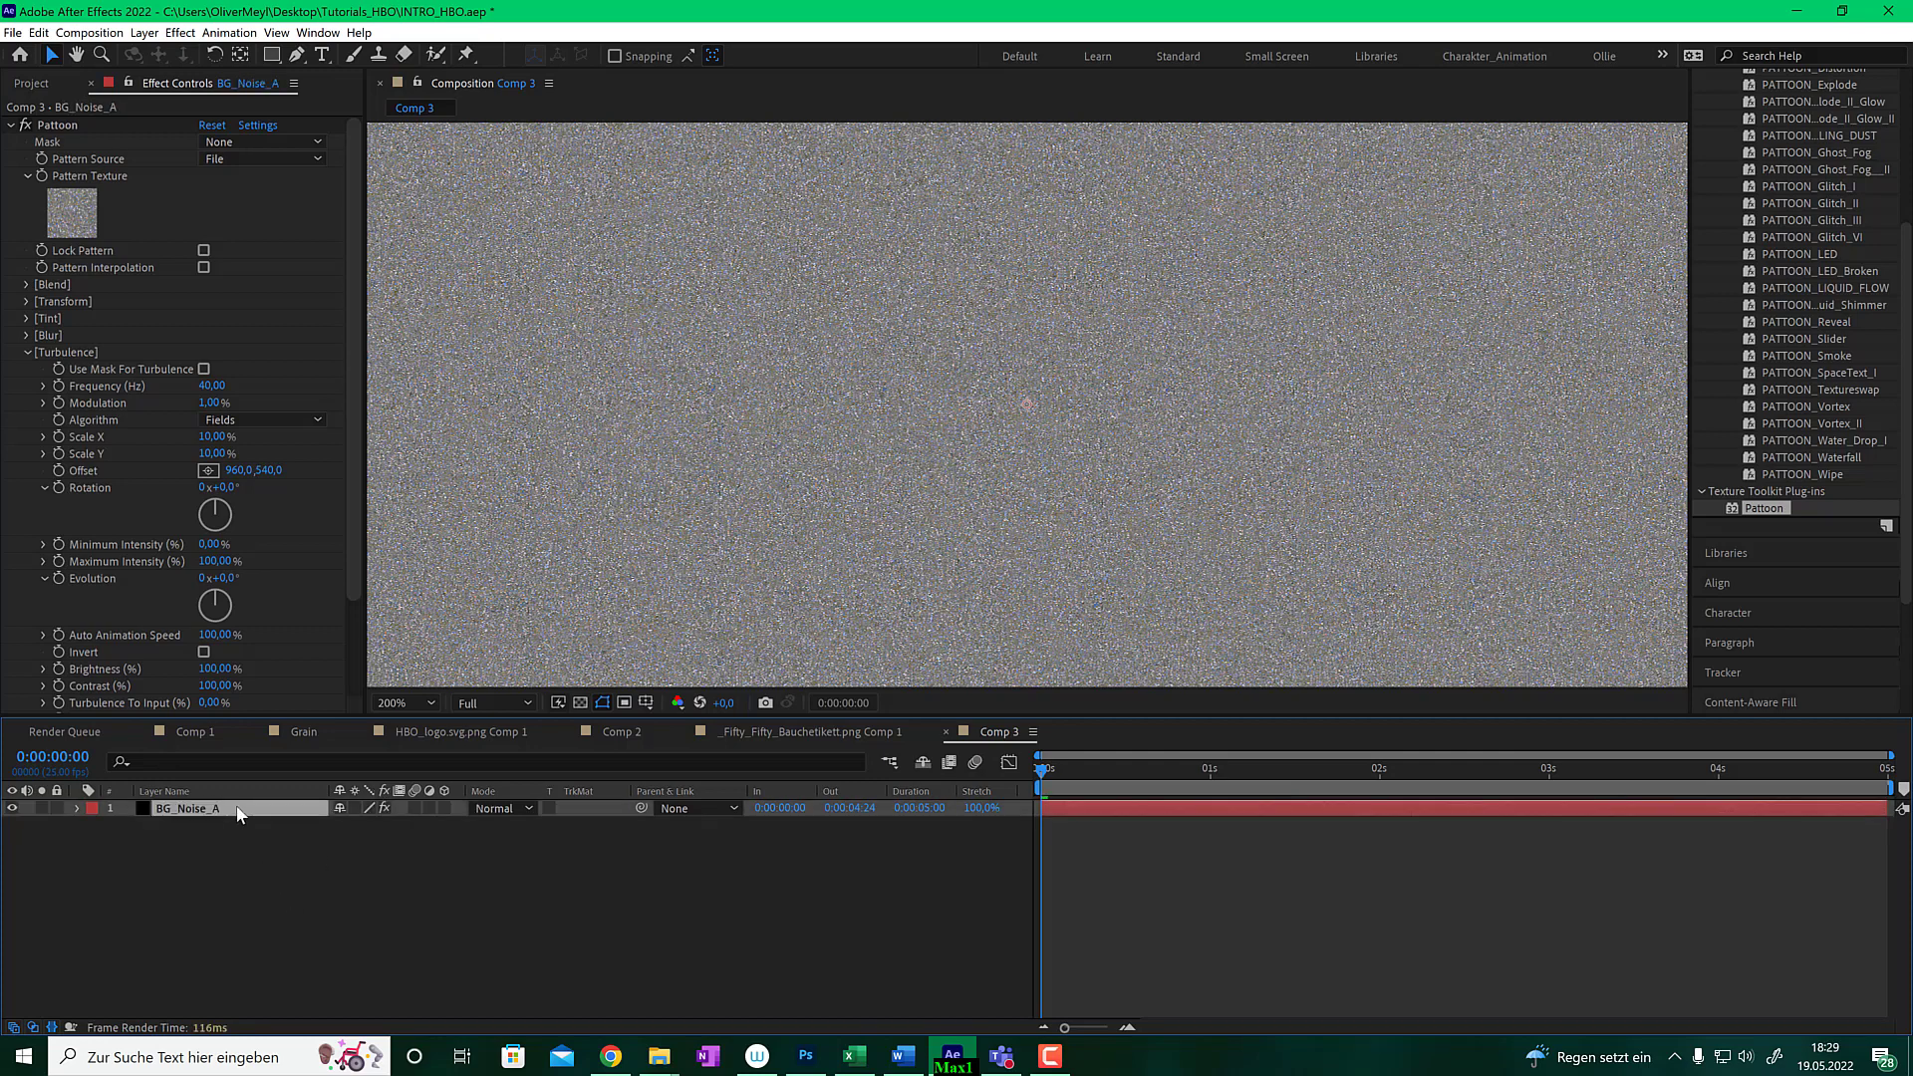
- Rename the BG_Noise_A layer in Comp 3 to BG_Noise_Small and select it
click(254, 794)
click(252, 805)
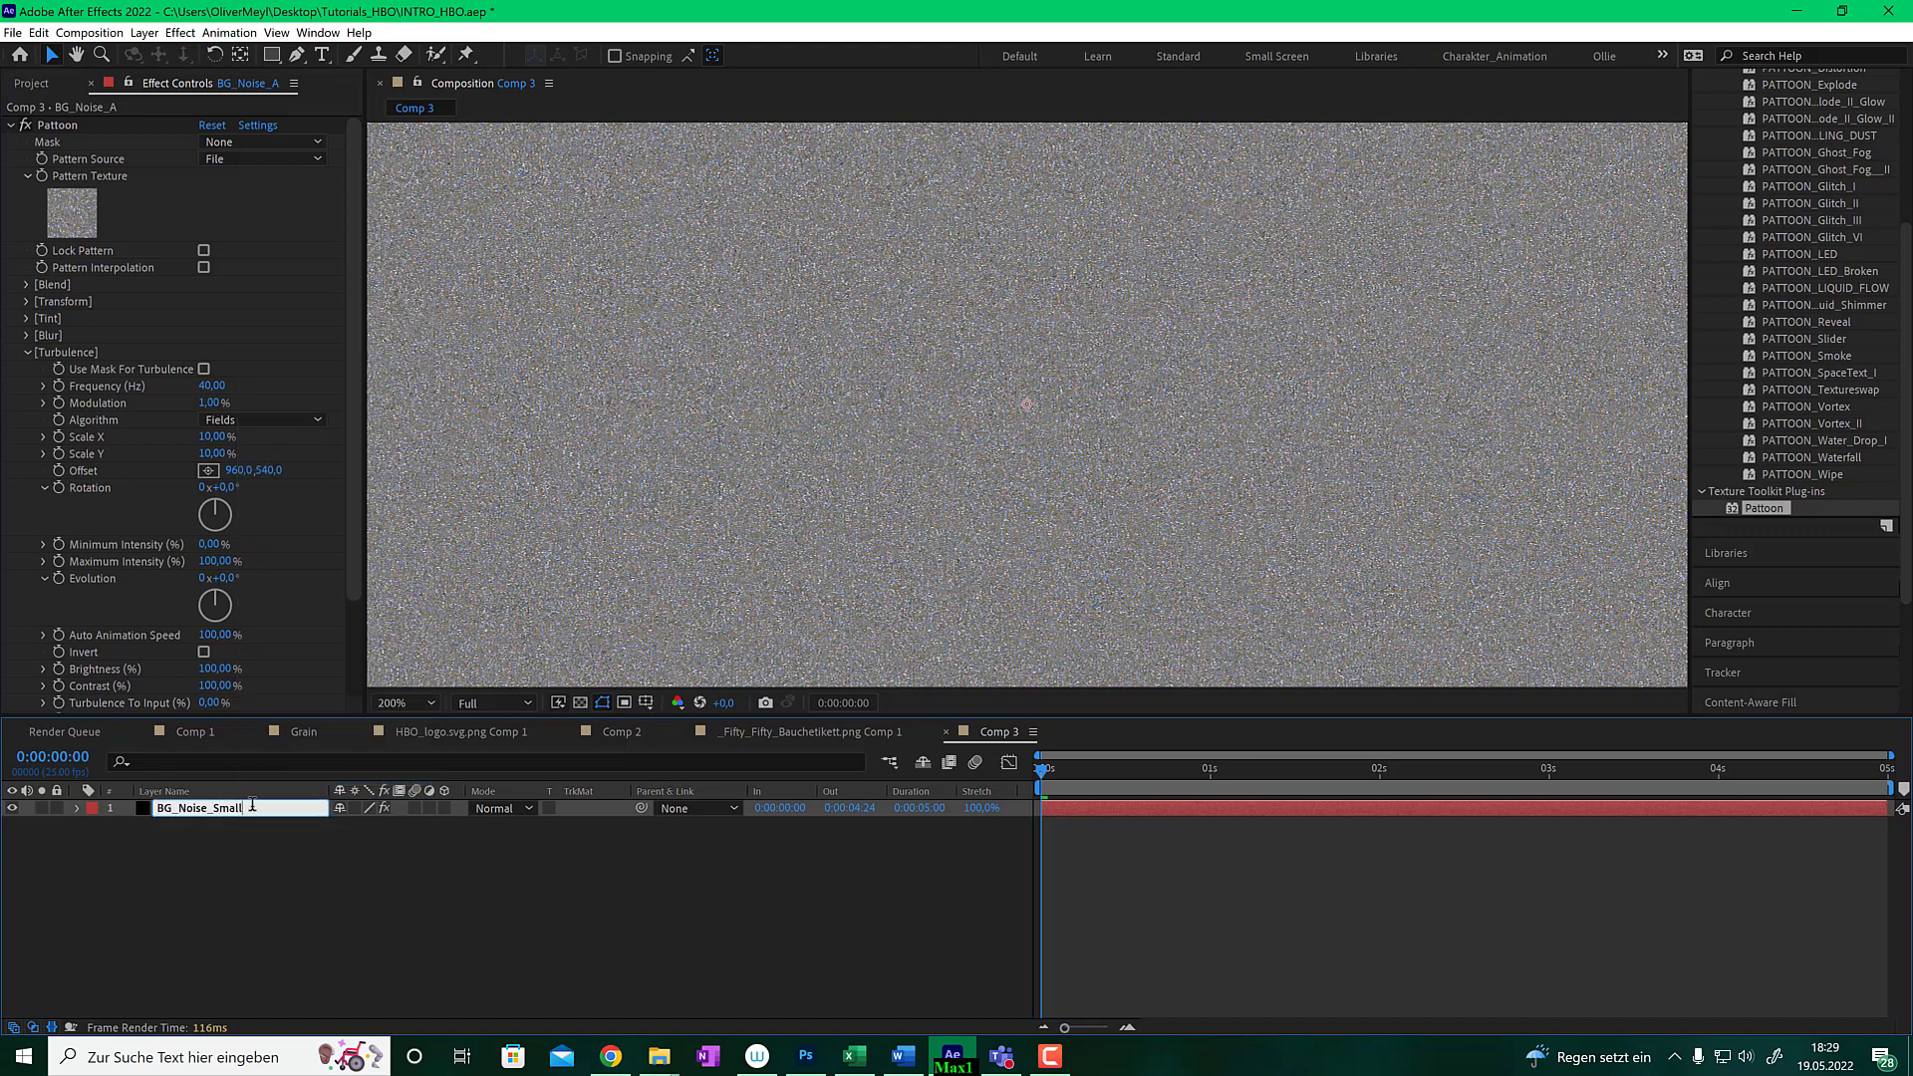
text(Small)
key(Return)
click(231, 875)
click(227, 807)
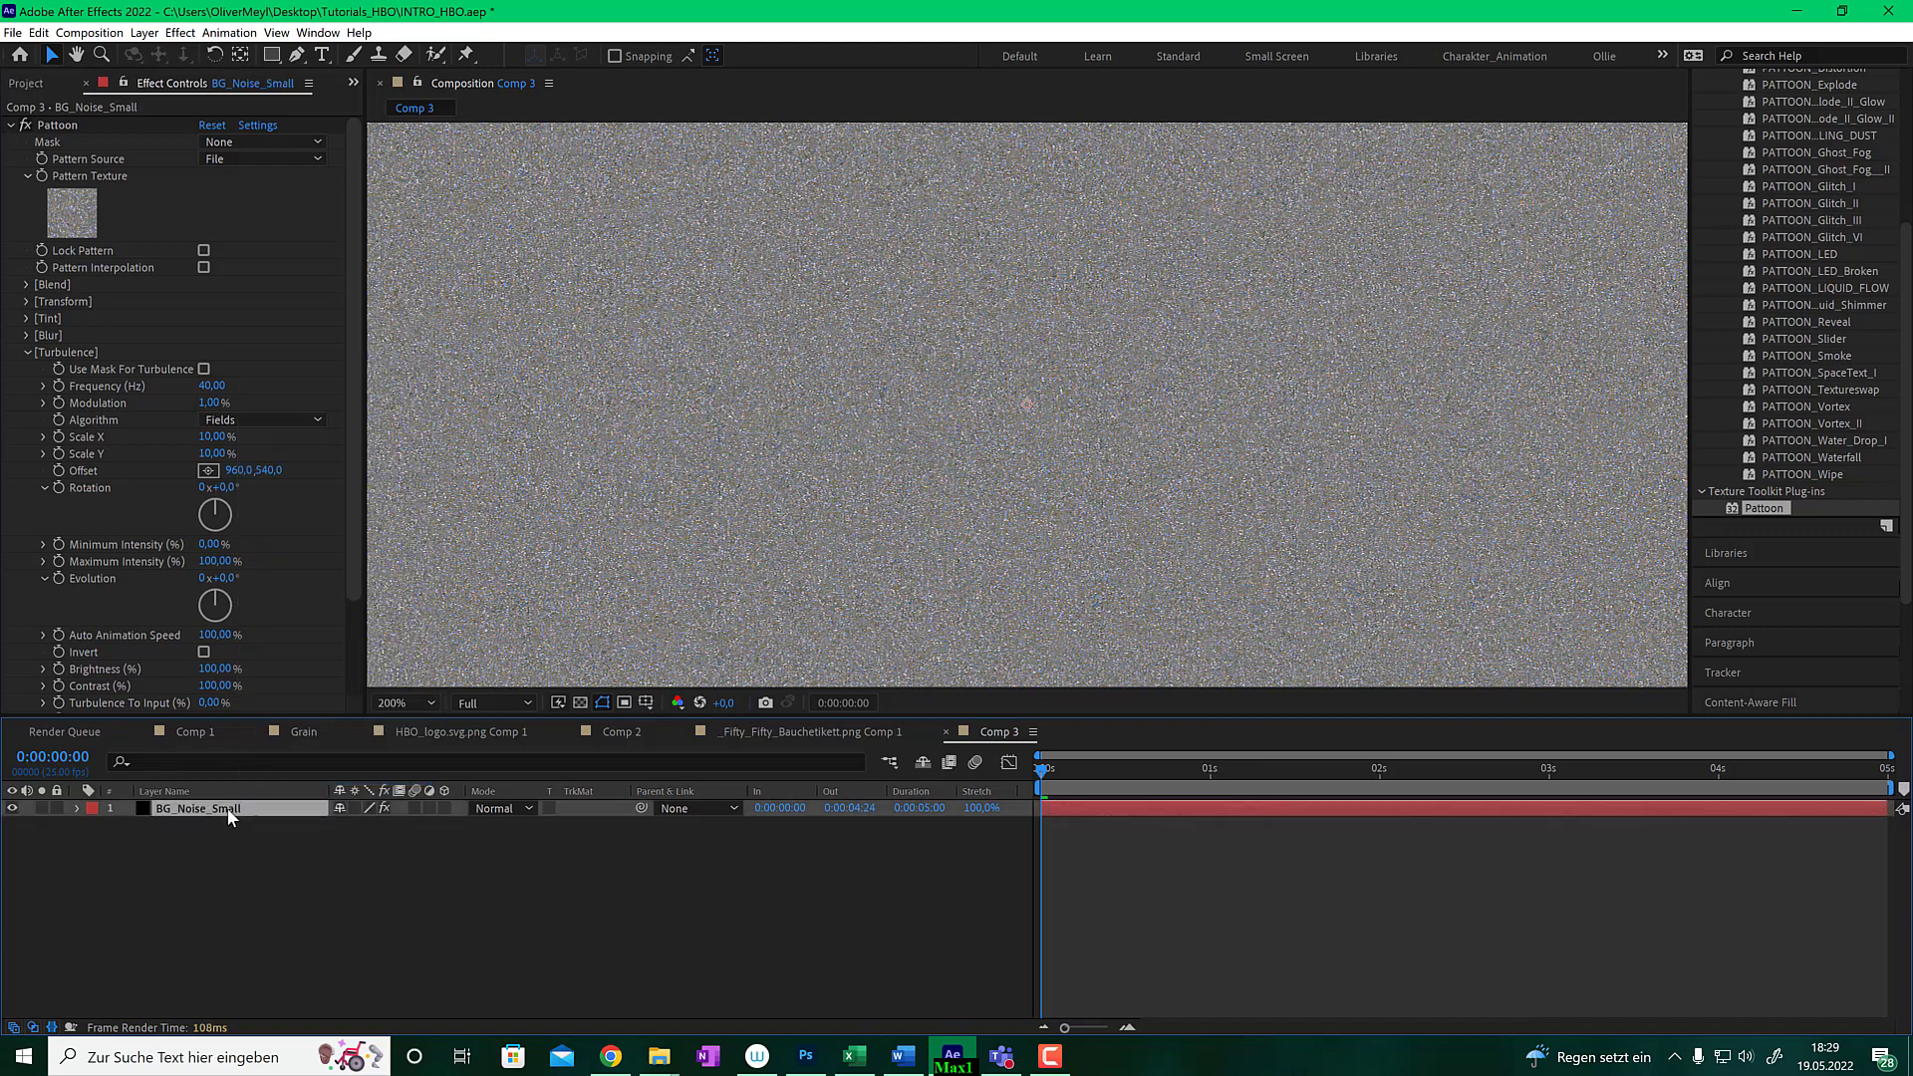
- Duplicate the BG_Noise_Small layer and set the copy's Pattoon Pattern Source to Turbulence
key(ctrl+d)
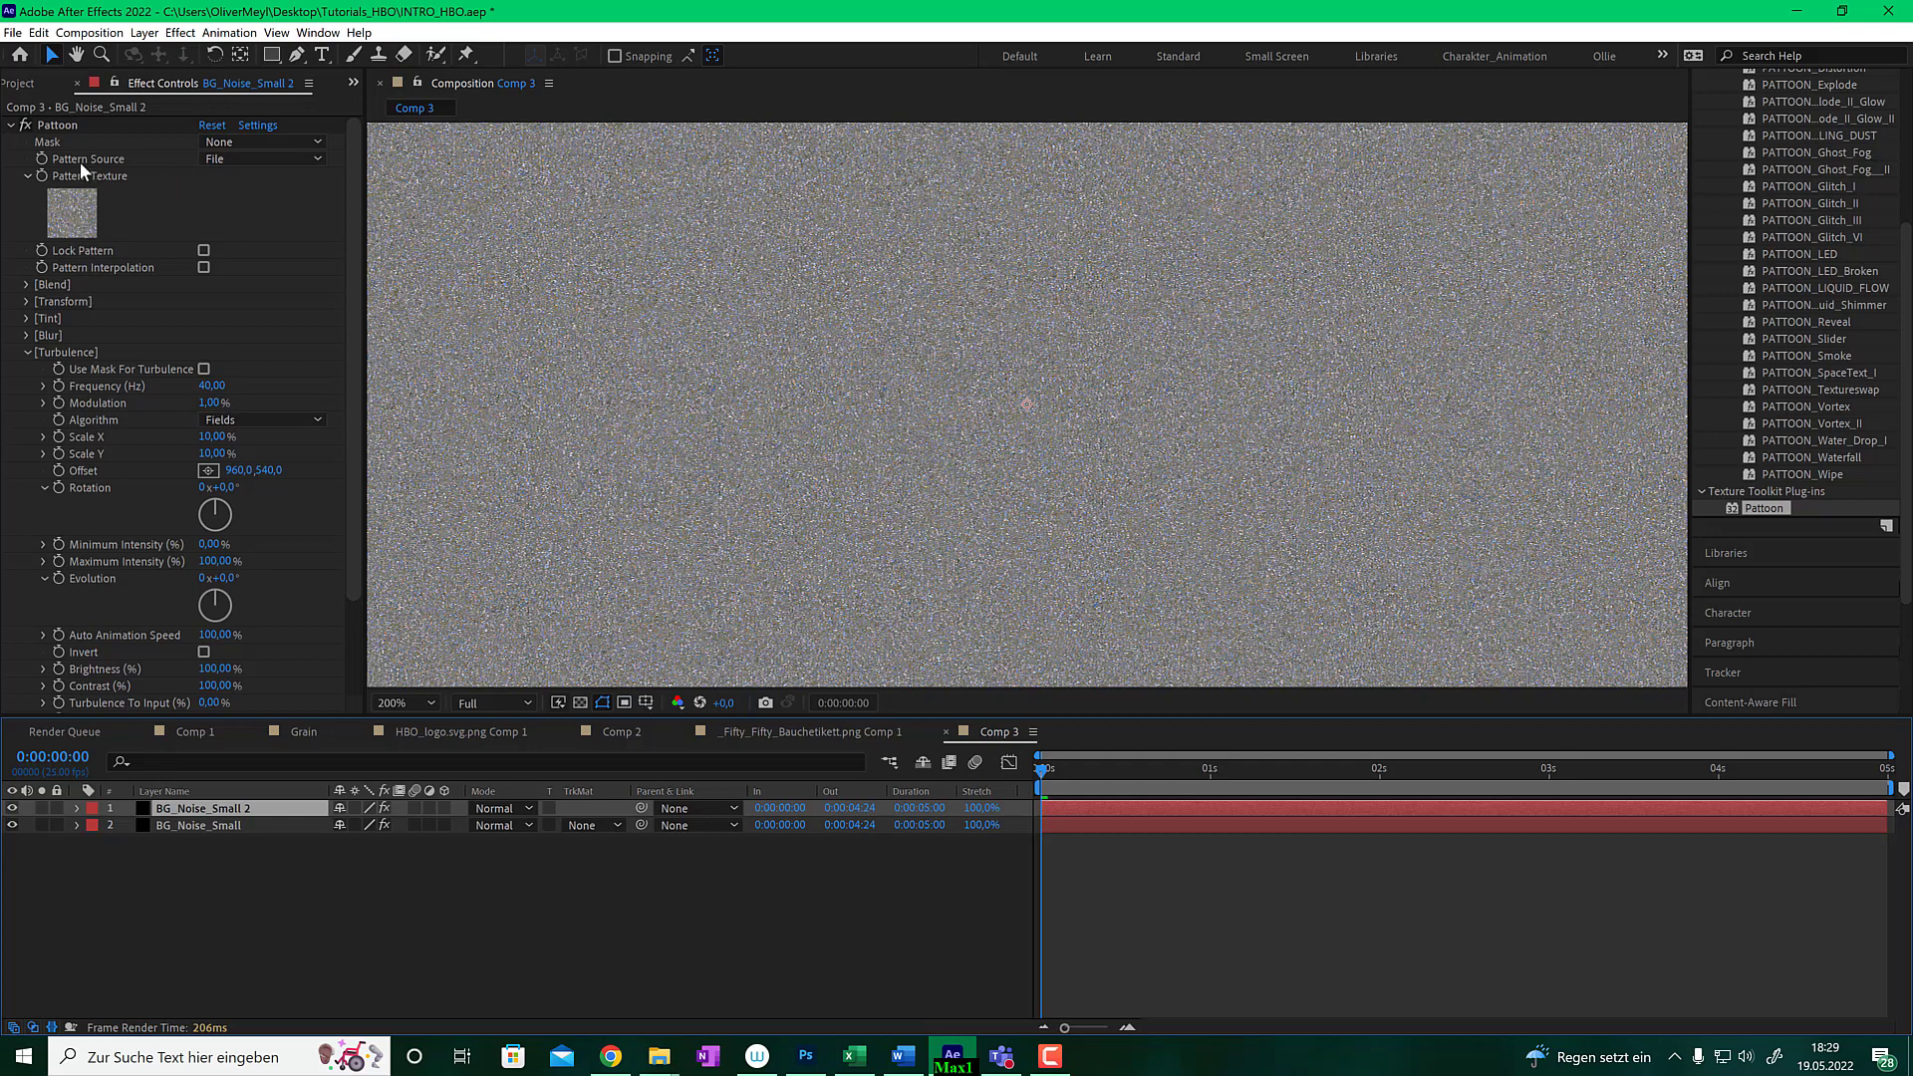
click(243, 159)
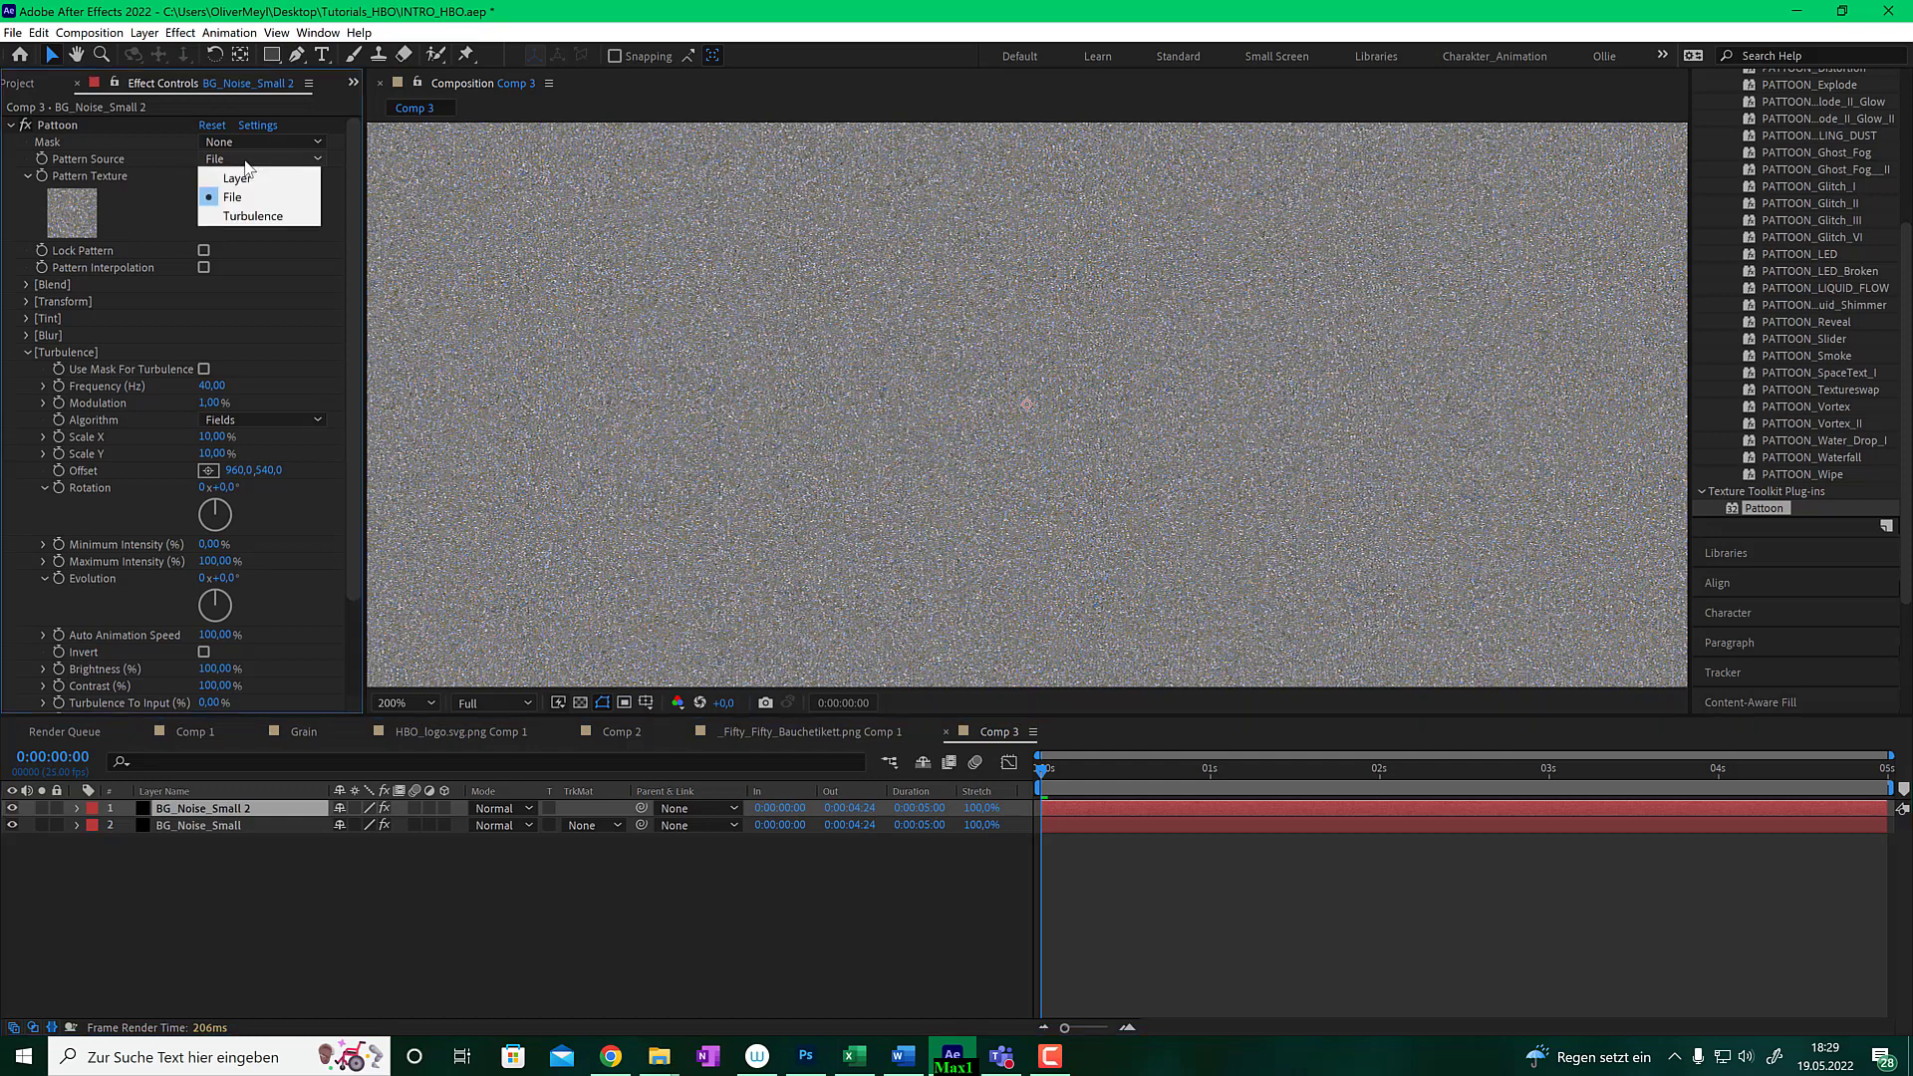
click(255, 215)
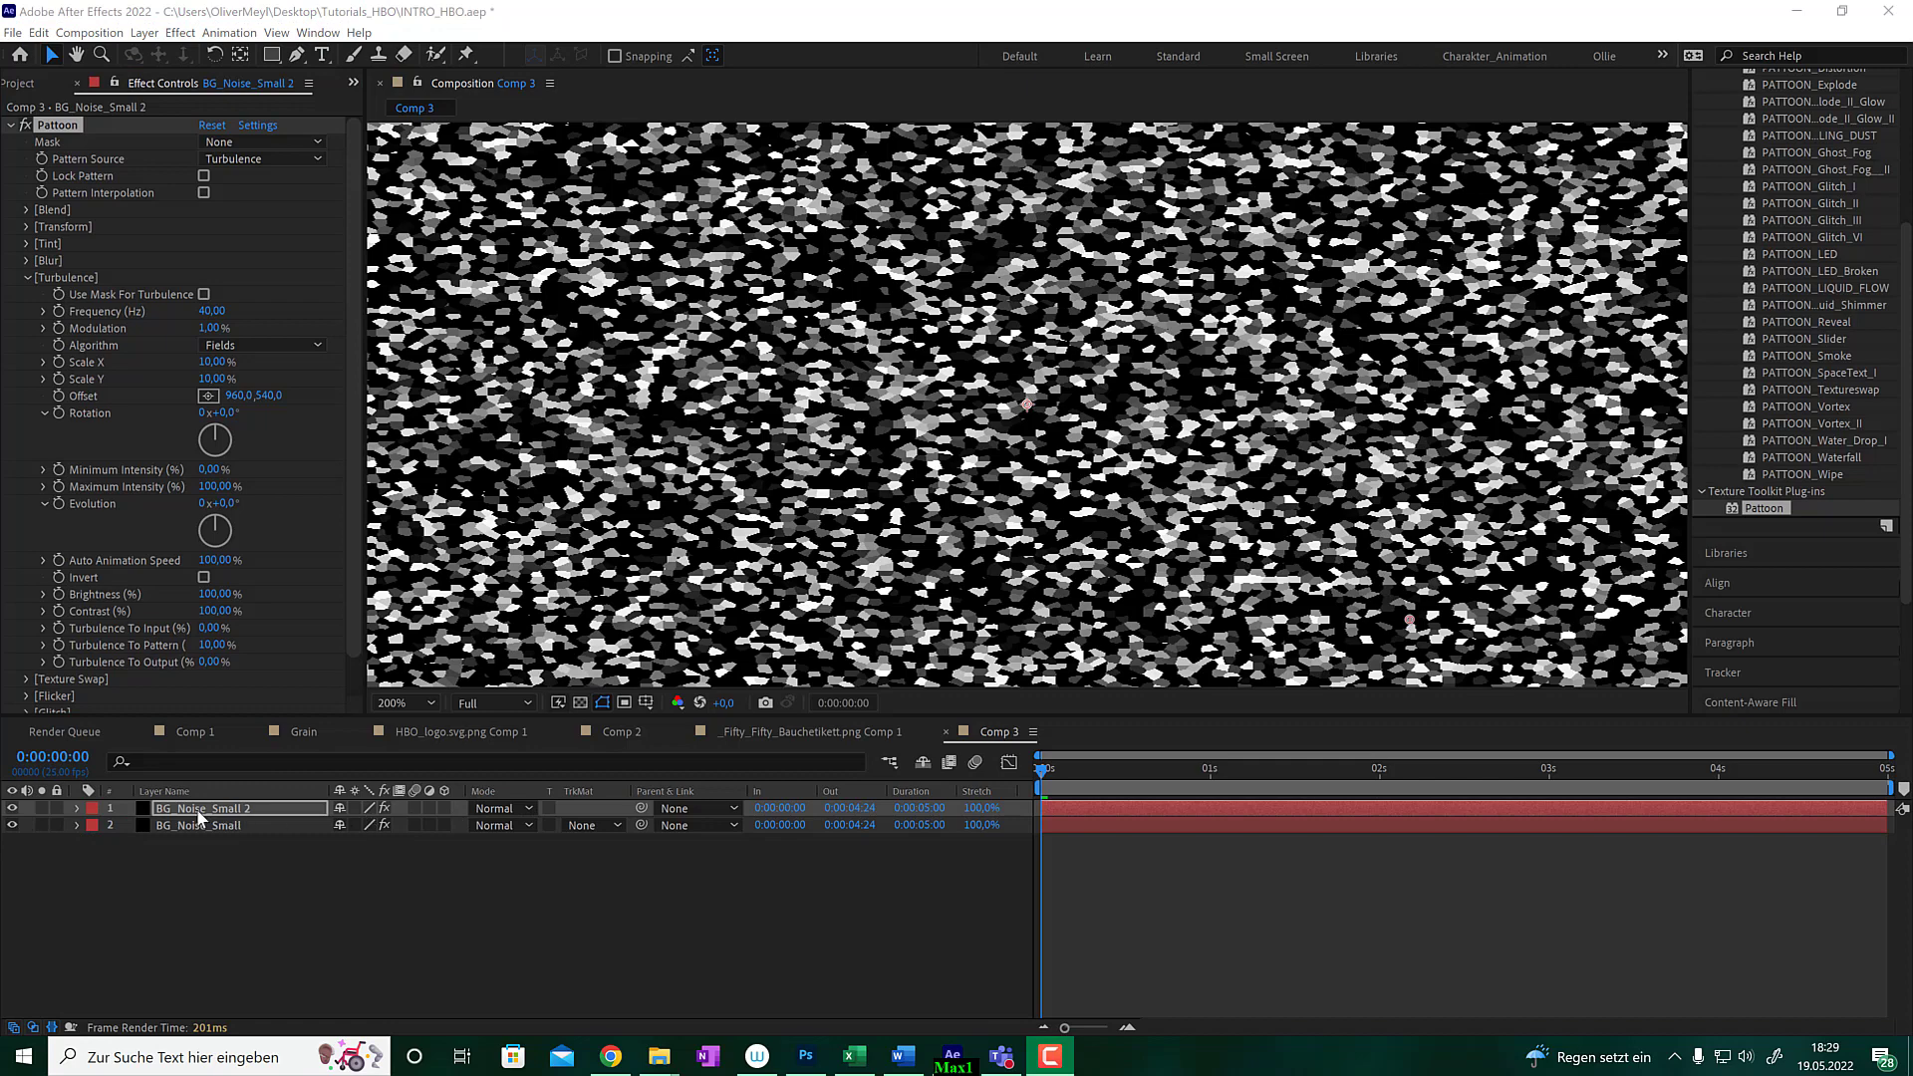
- Set the duplicated noise layer's blending mode to Lighten and scrub the timeline to 0:00:00:22 to check the blend
click(495, 807)
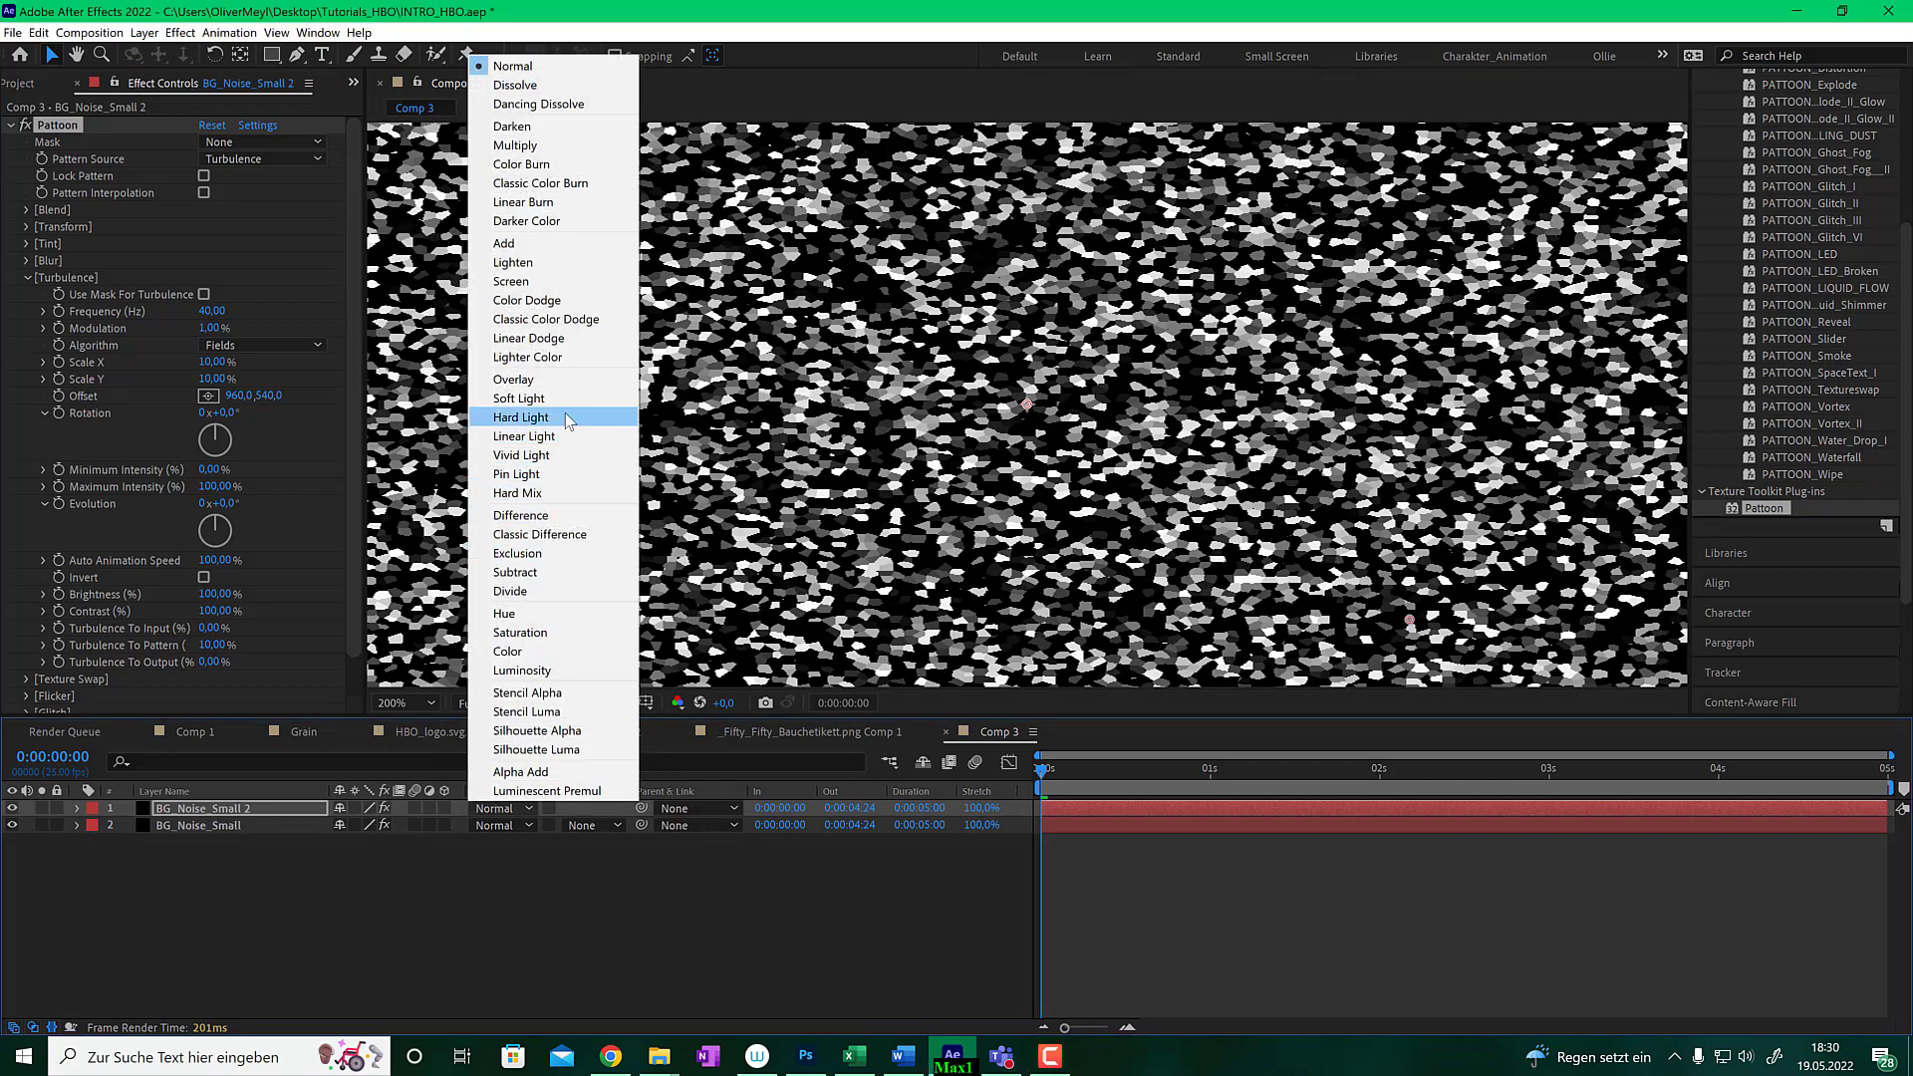
click(558, 262)
drag(1057, 774, 1191, 773)
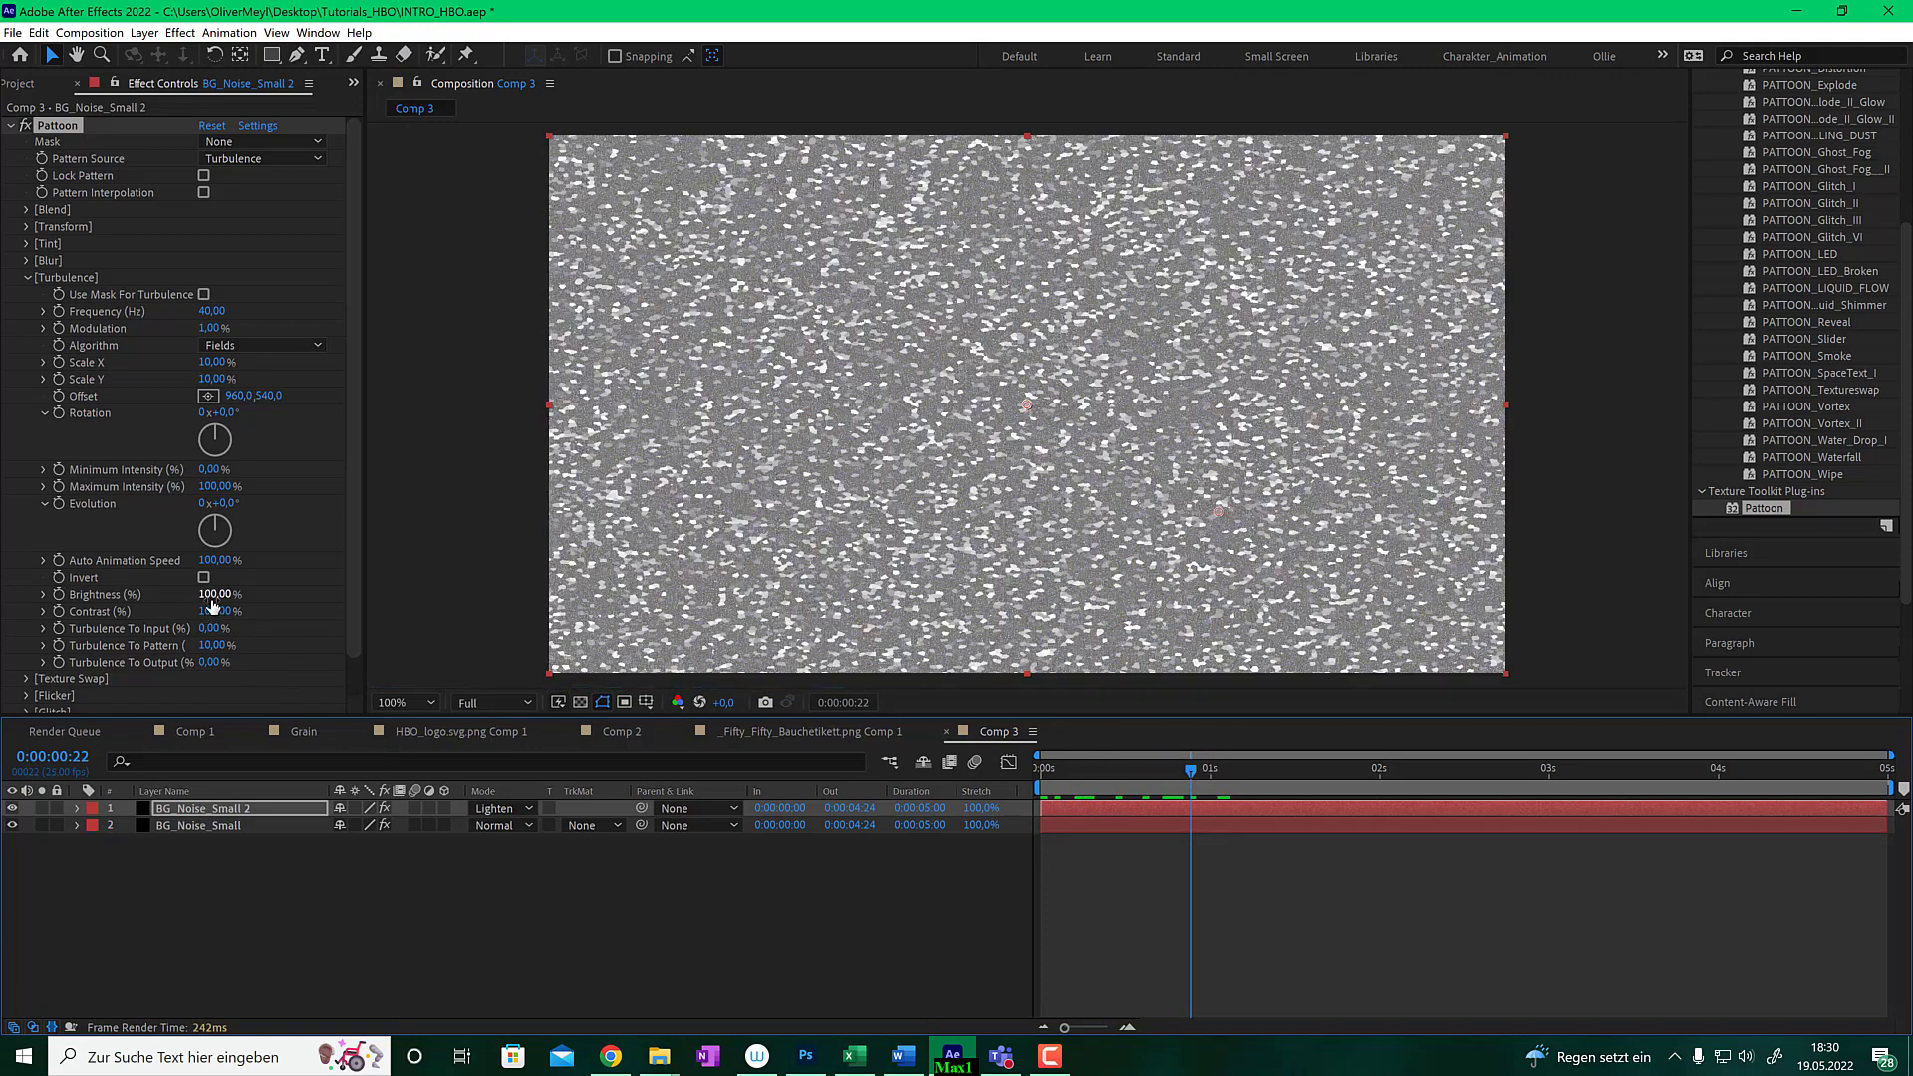
- Set the duplicated noise layer's Turbulence Contrast to 40% and Brightness to 80%
mouse_move(213, 615)
mouse_down()
mouse_move(227, 610)
mouse_move(200, 610)
mouse_up()
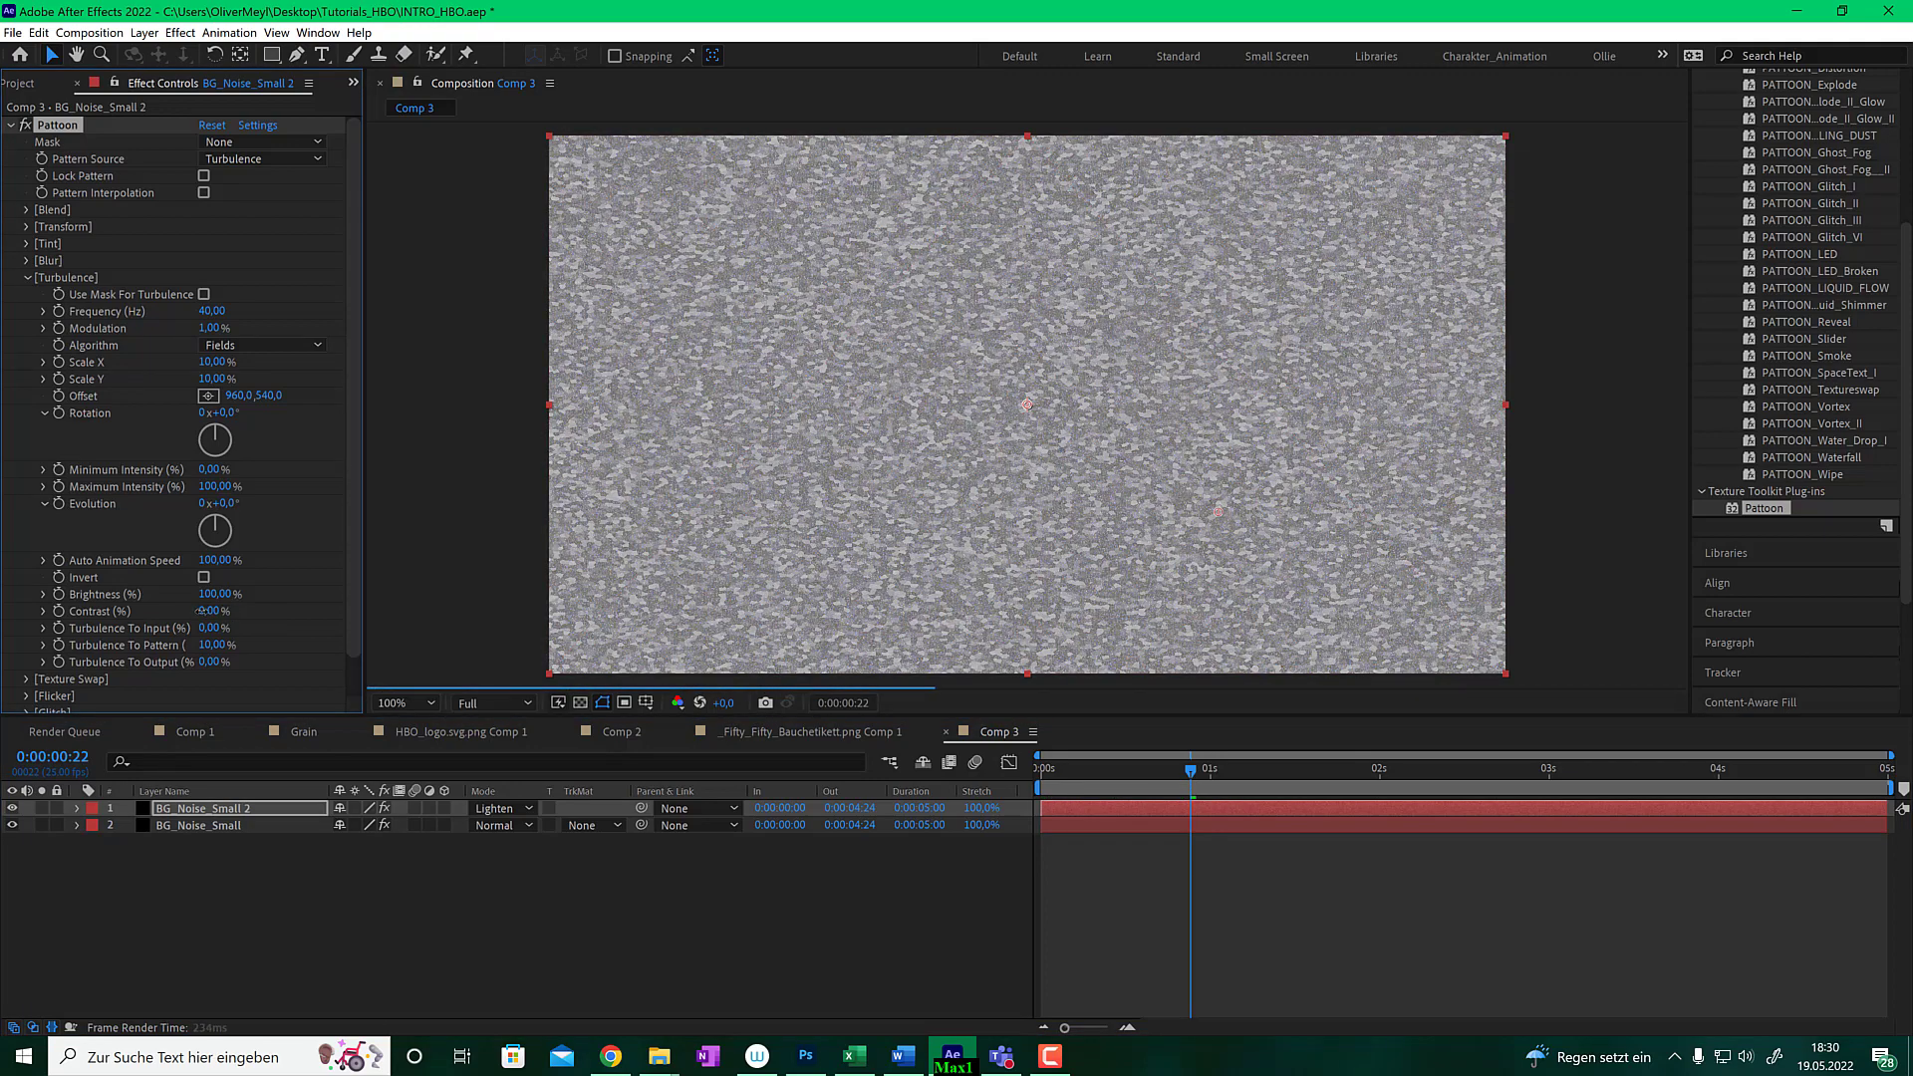
drag(200, 611, 221, 611)
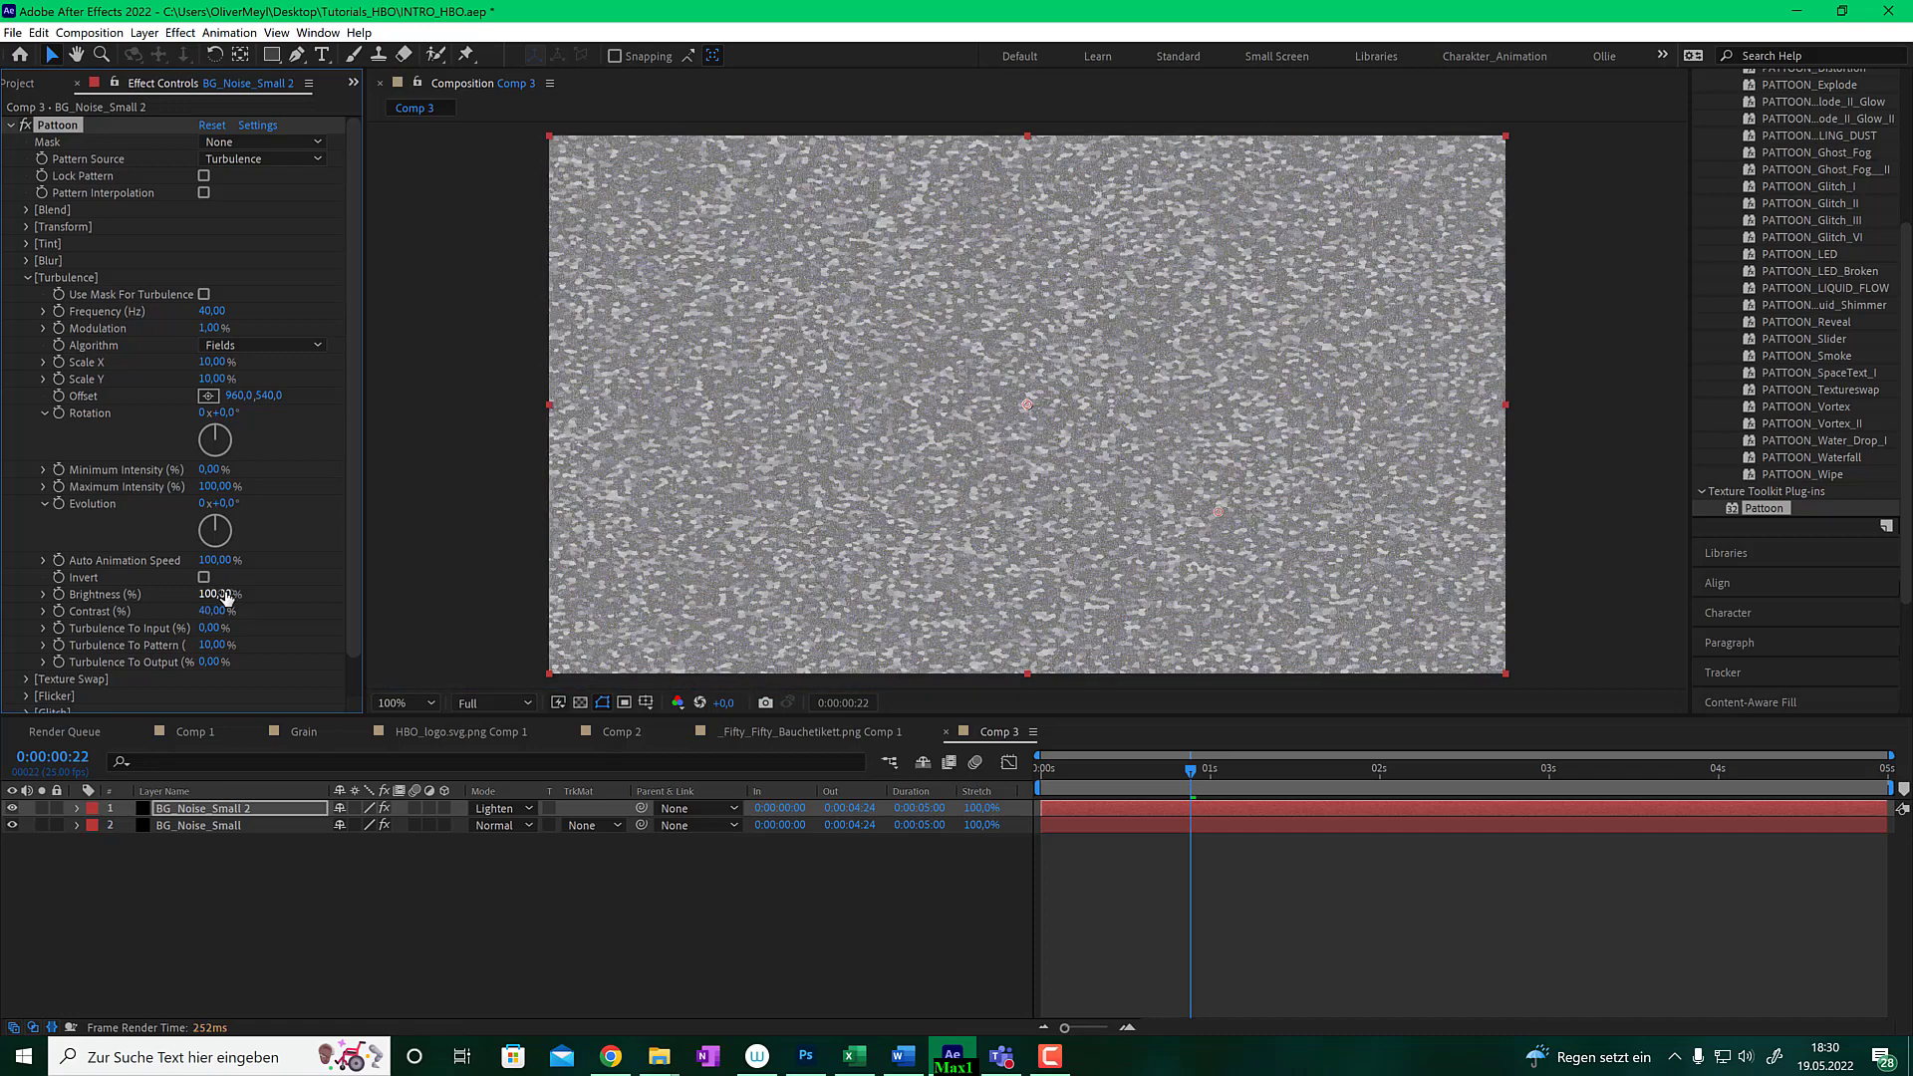
drag(224, 598, 213, 594)
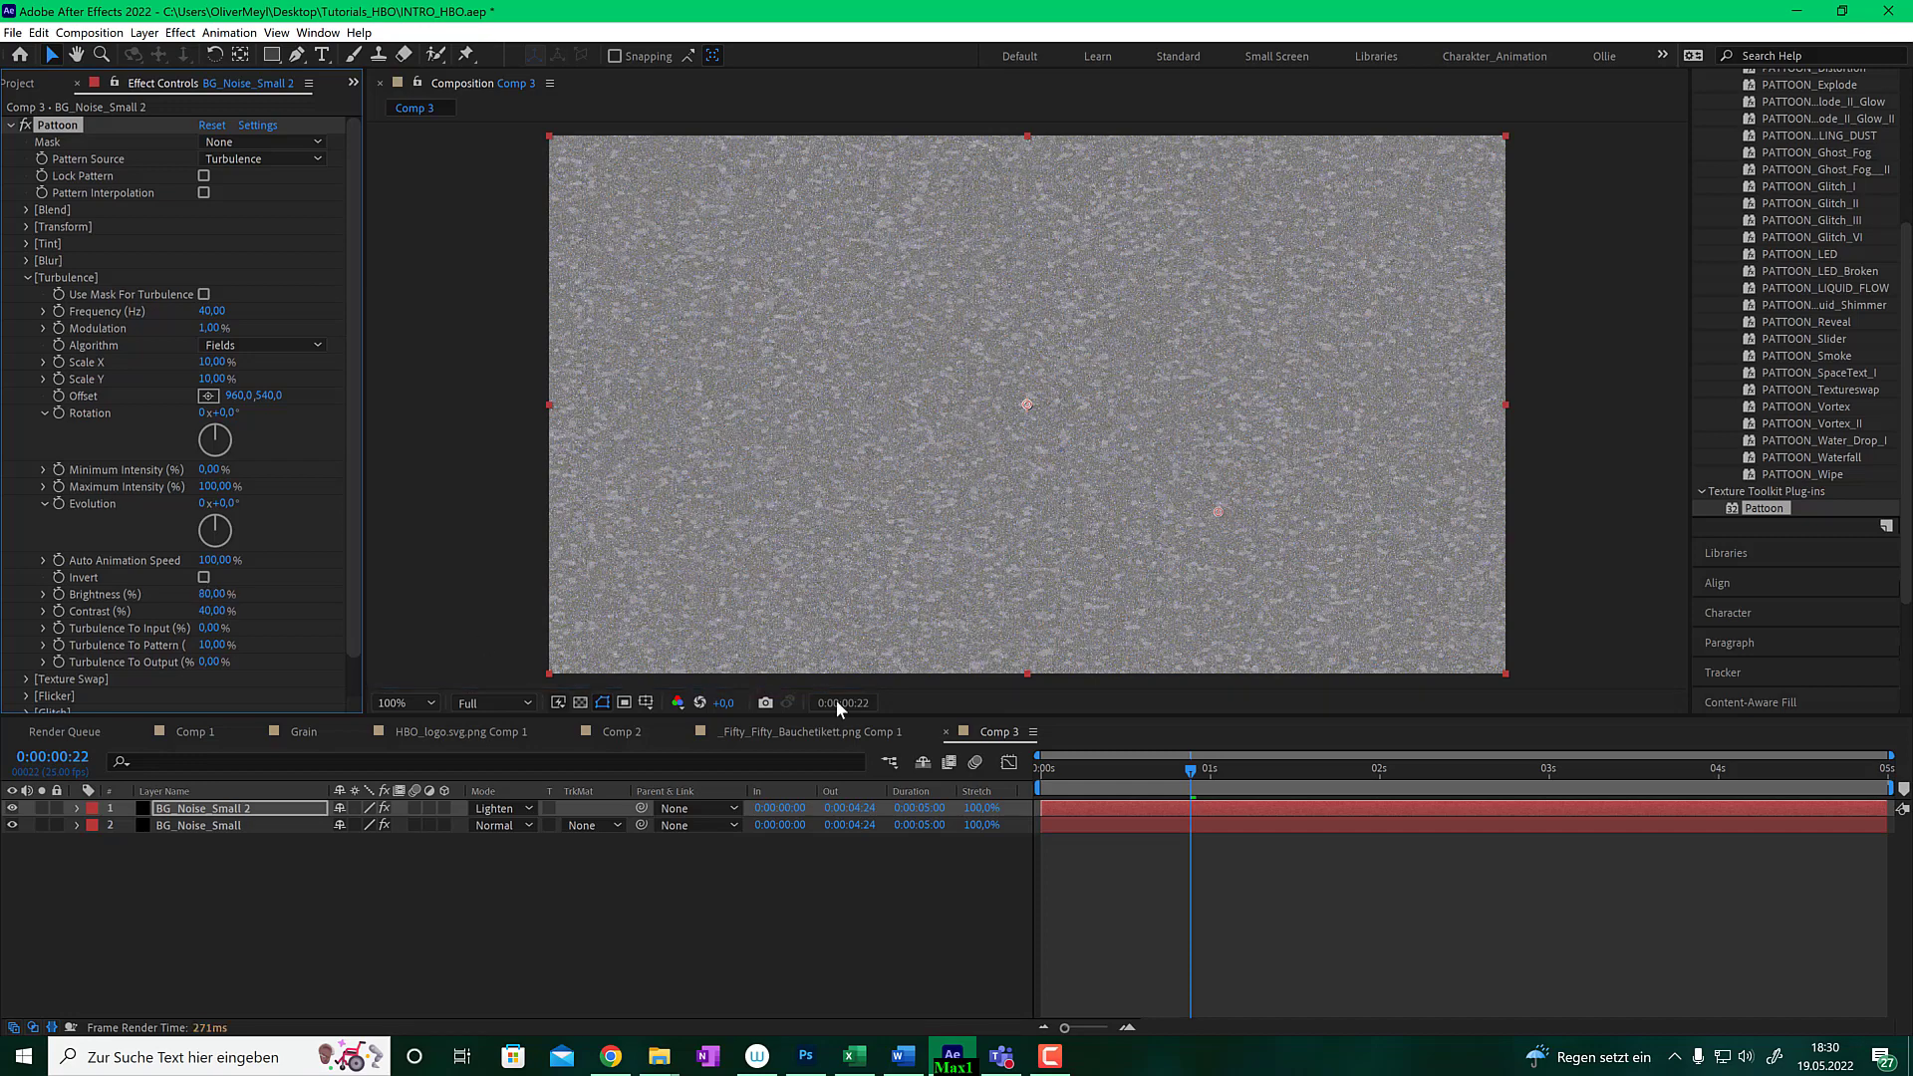
- Play Comp 3 from the start to check the combined noise, and scrub back to 0:00:00:03
click(1188, 777)
key(Home)
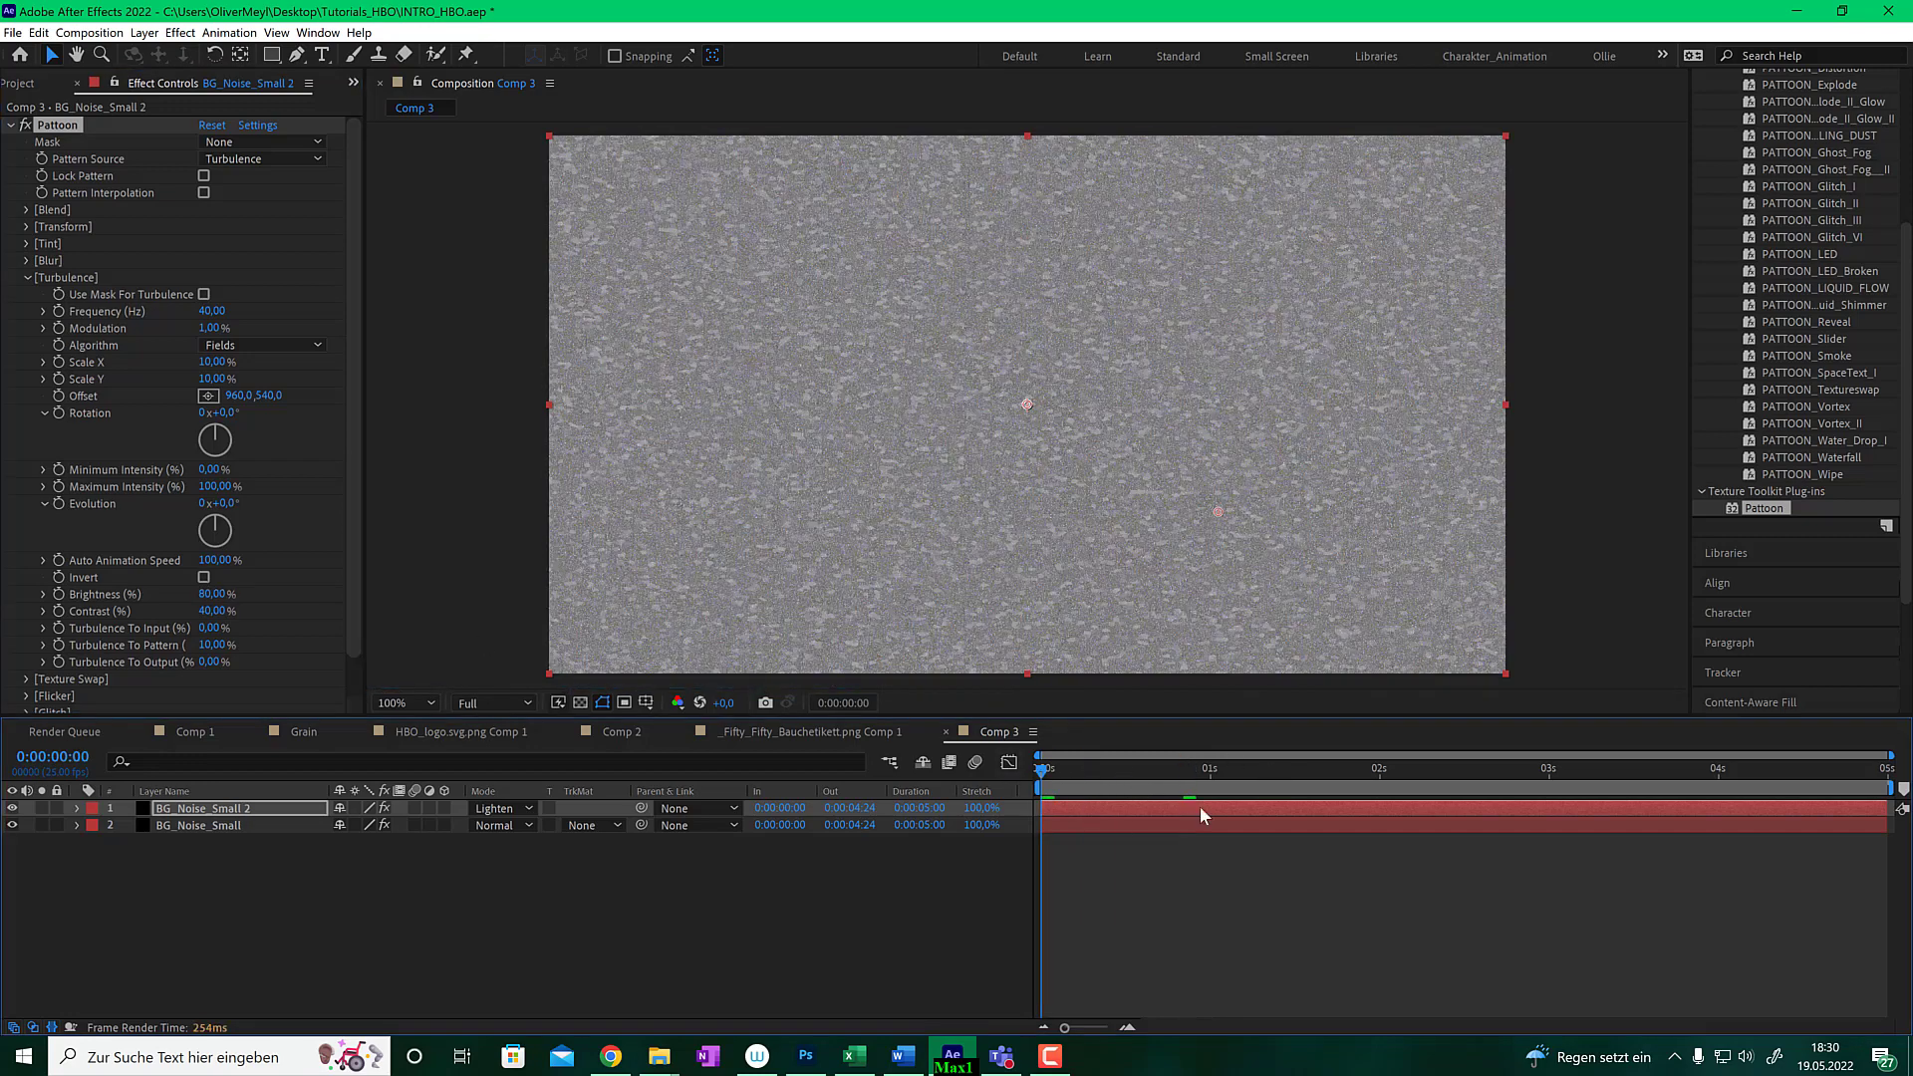
key(space)
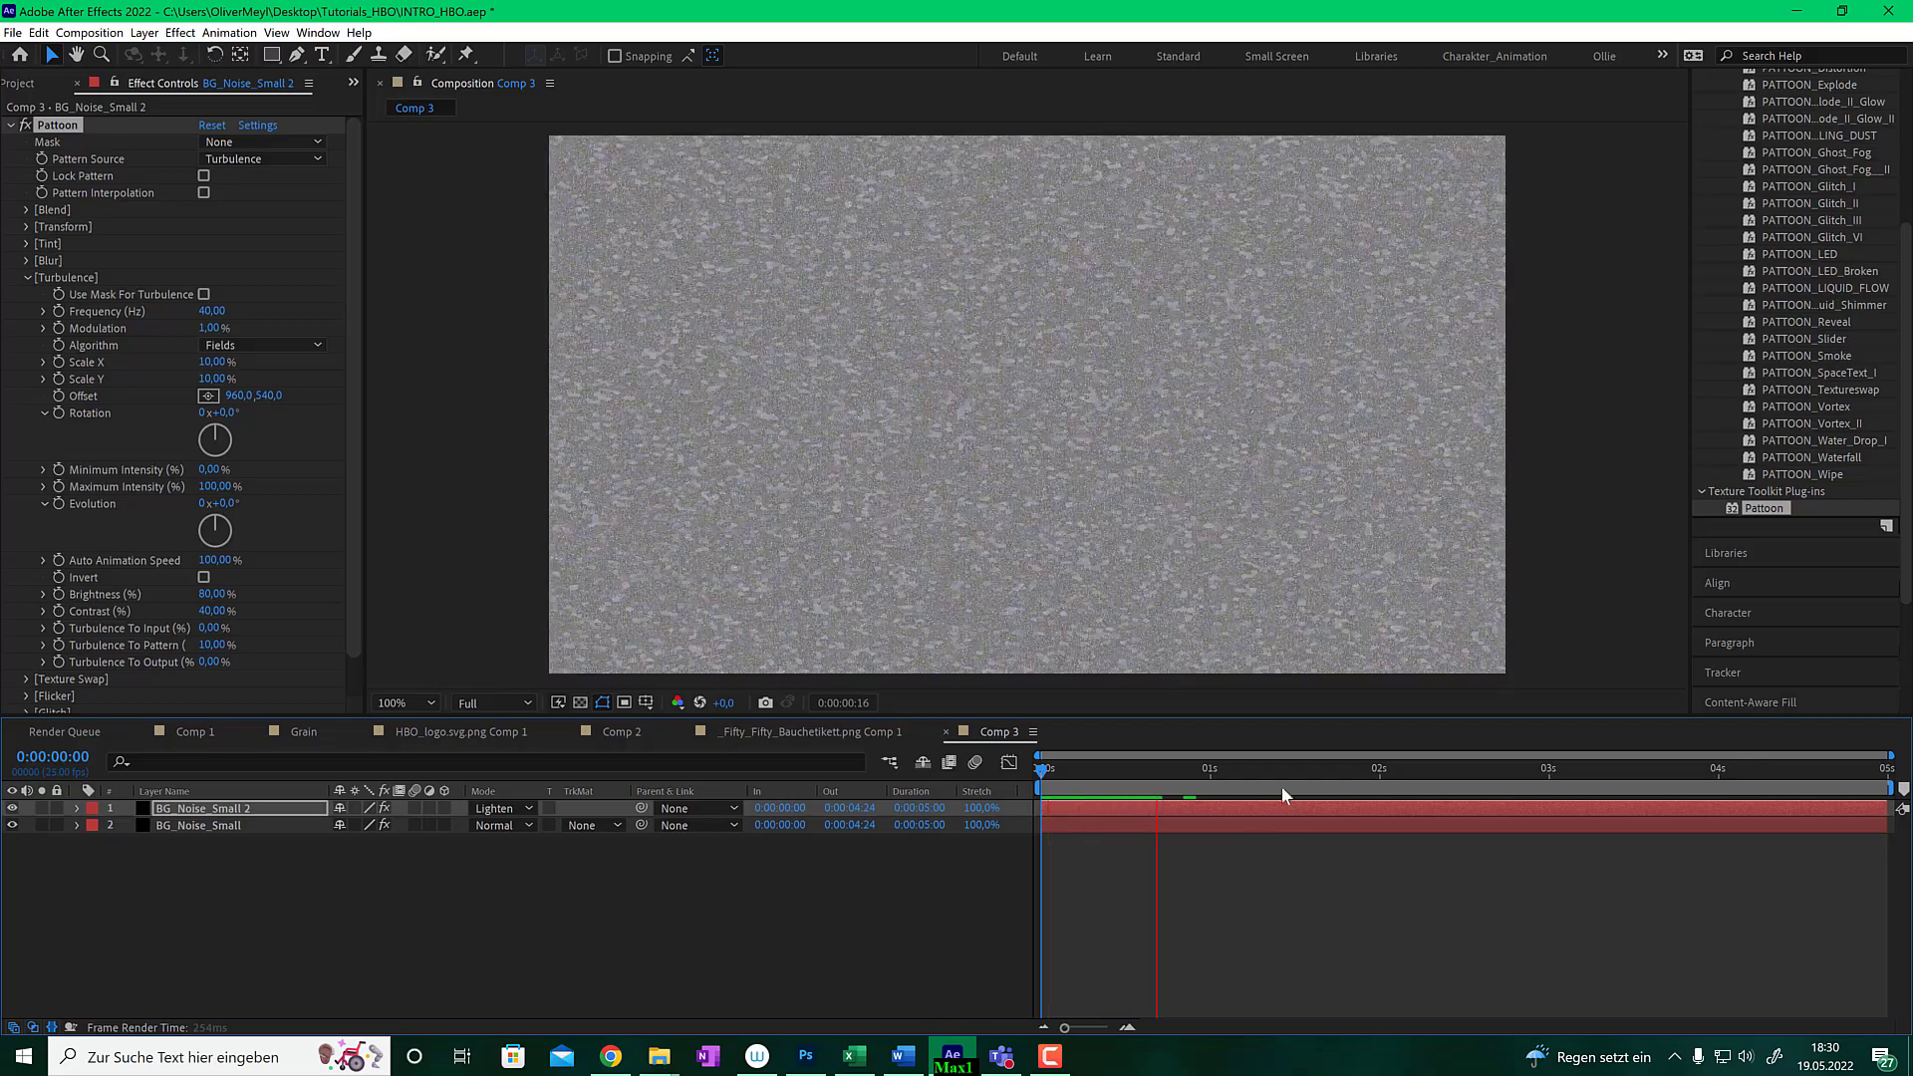
key(space)
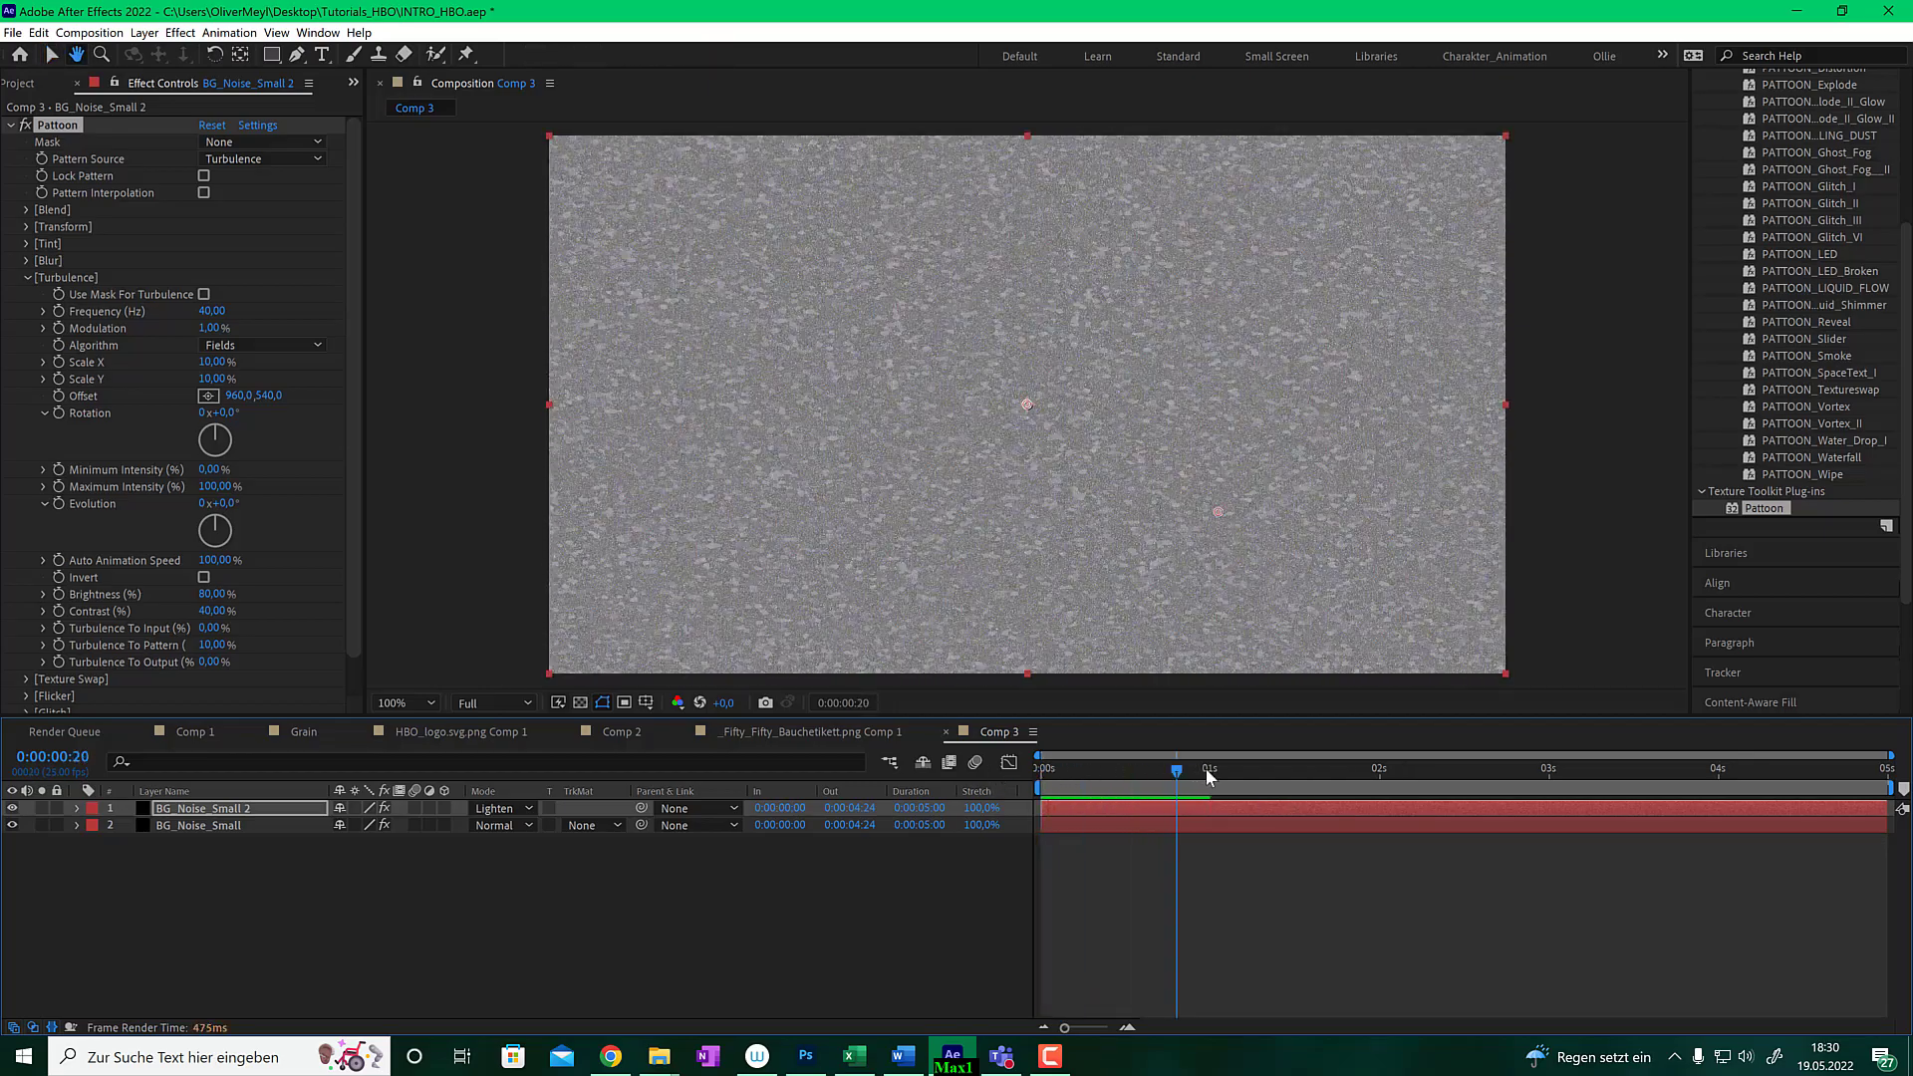
drag(1205, 768, 1061, 768)
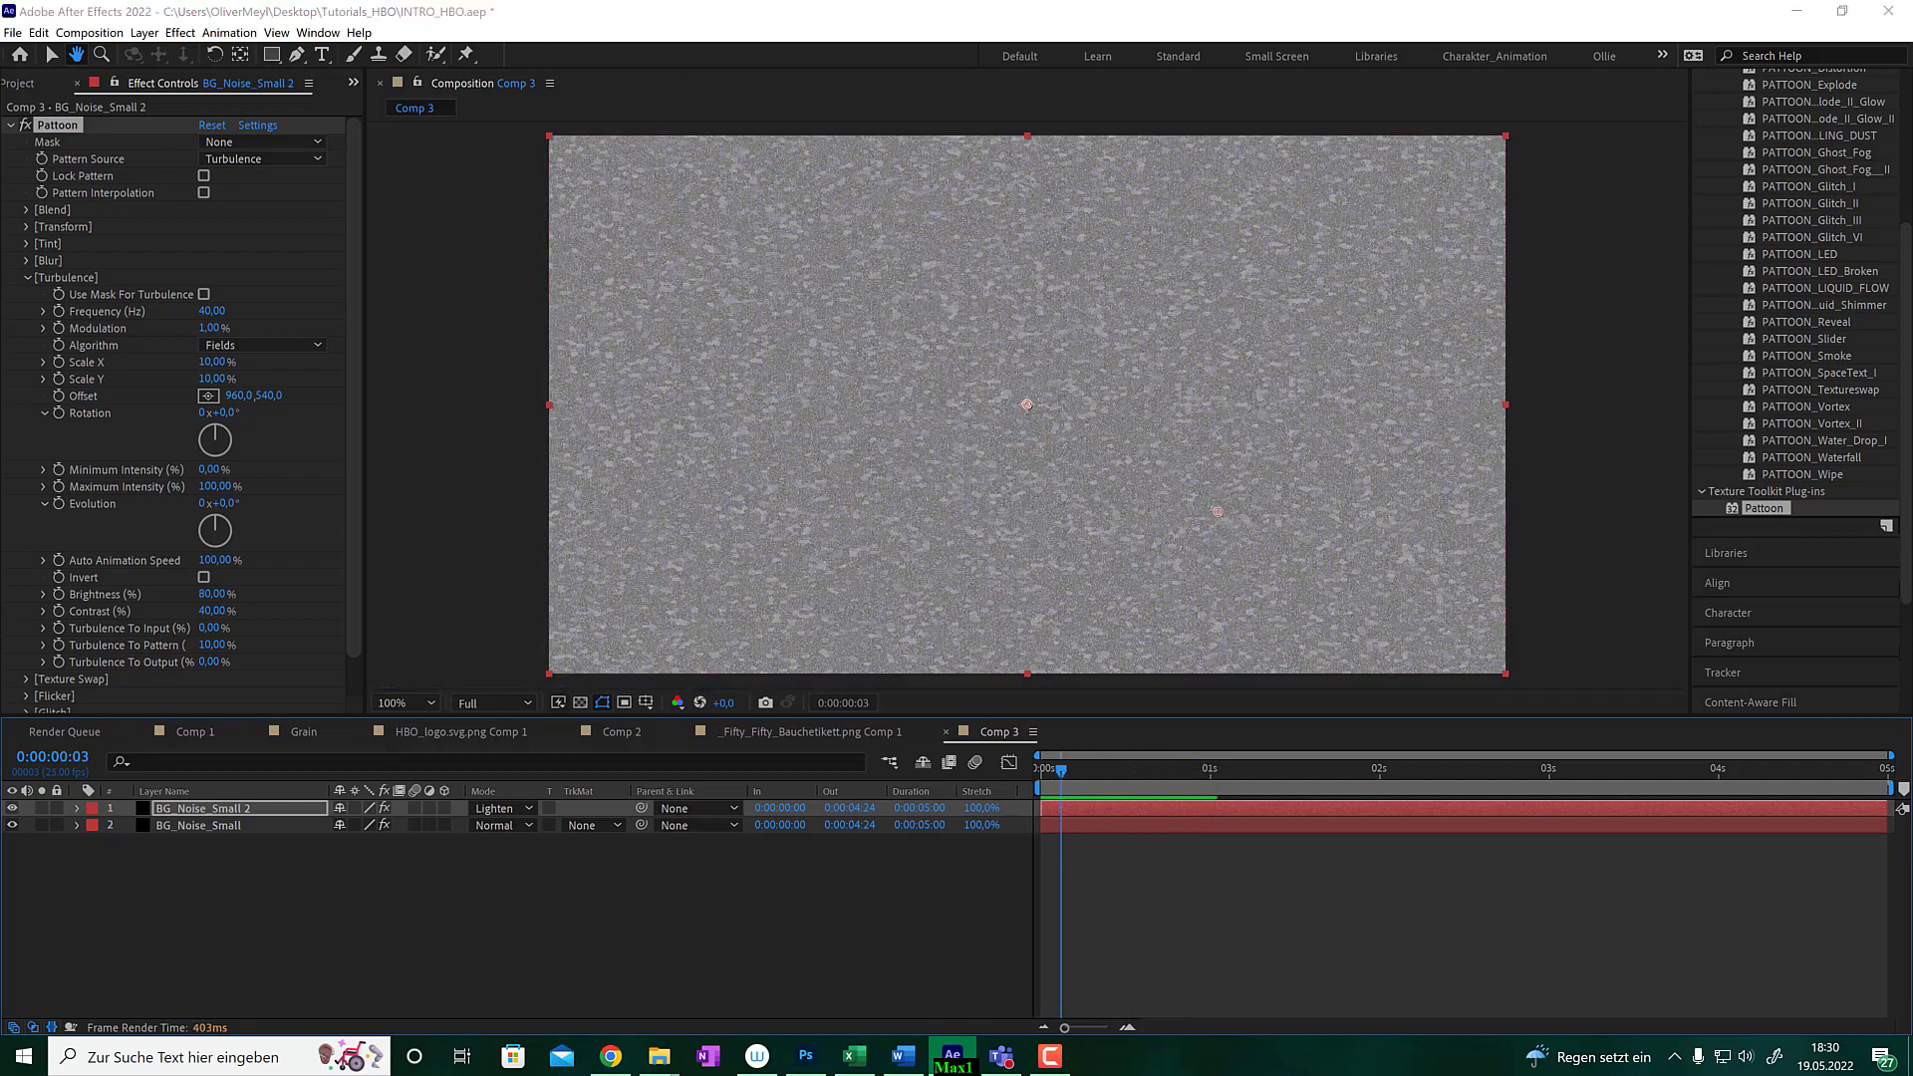
key(F10)
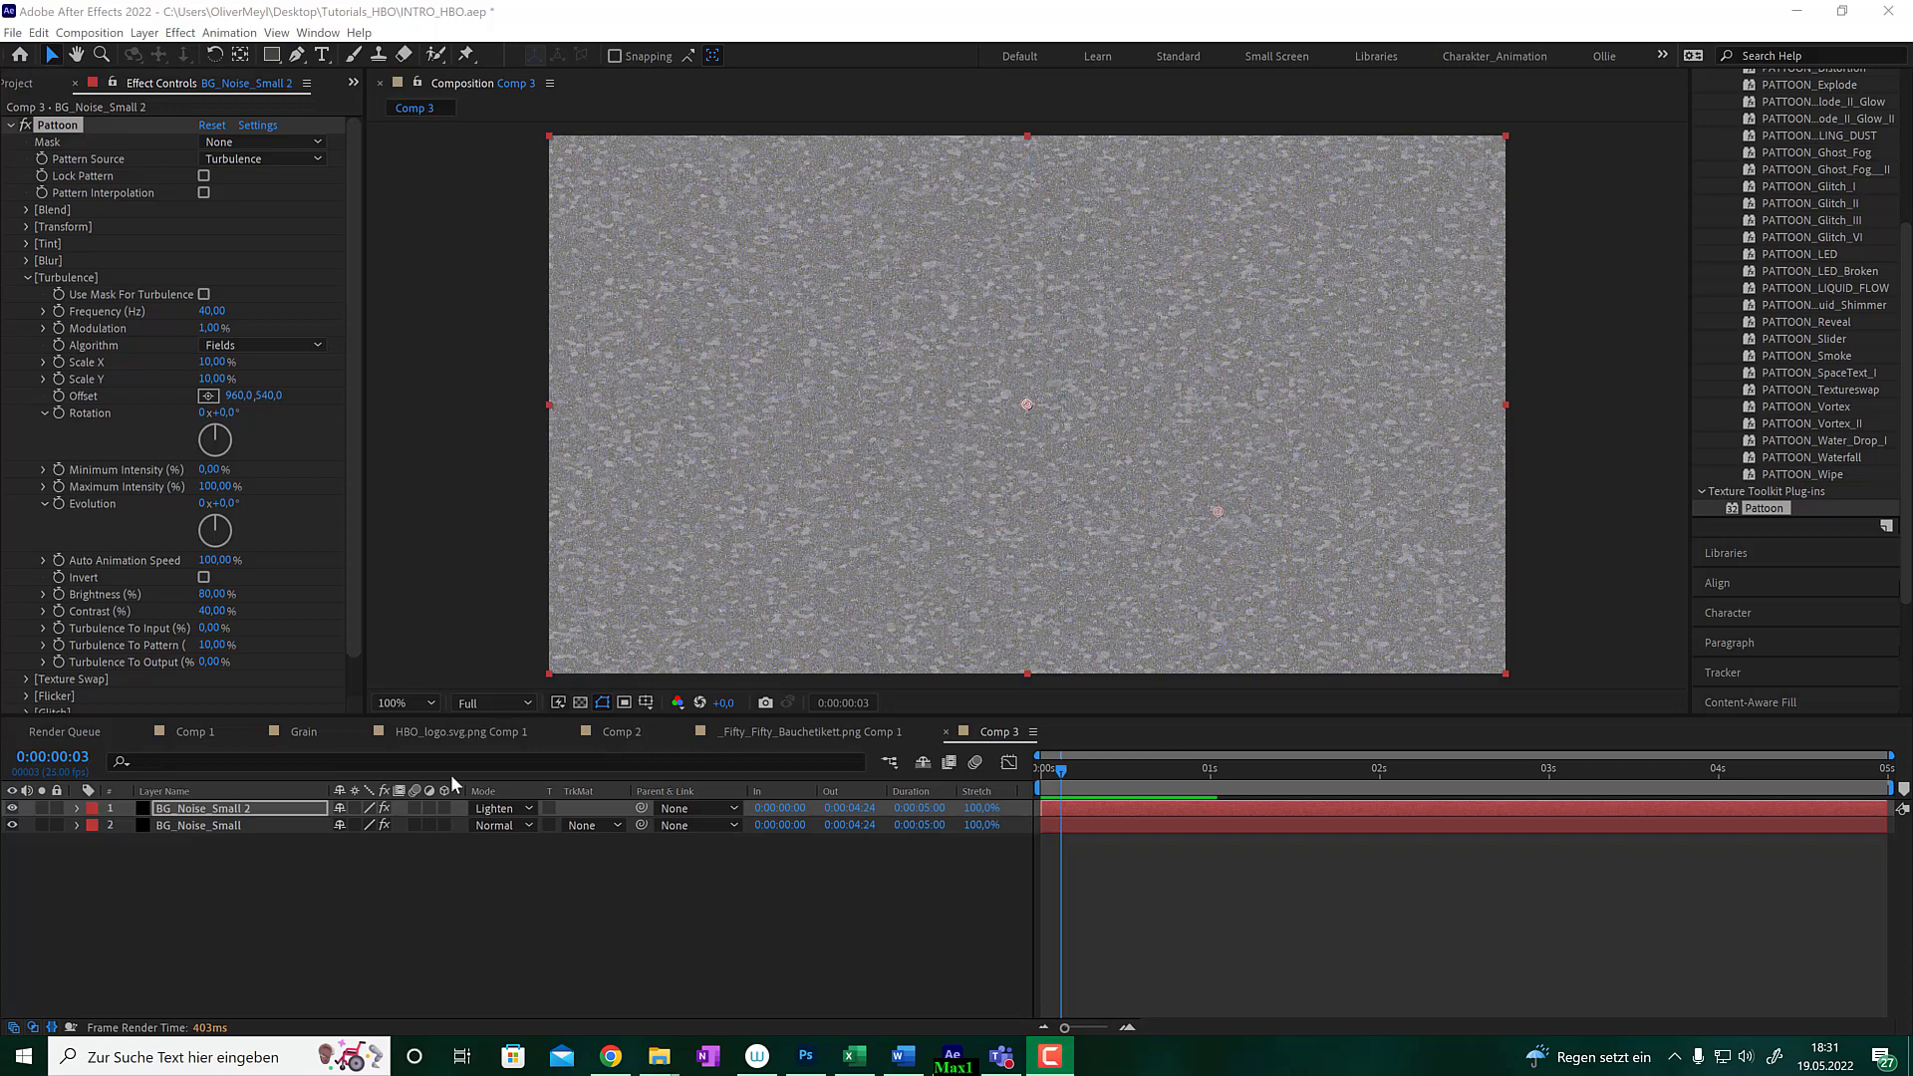
- Add an adjustment layer above both noise layers and apply the Curves effect to it
click(145, 33)
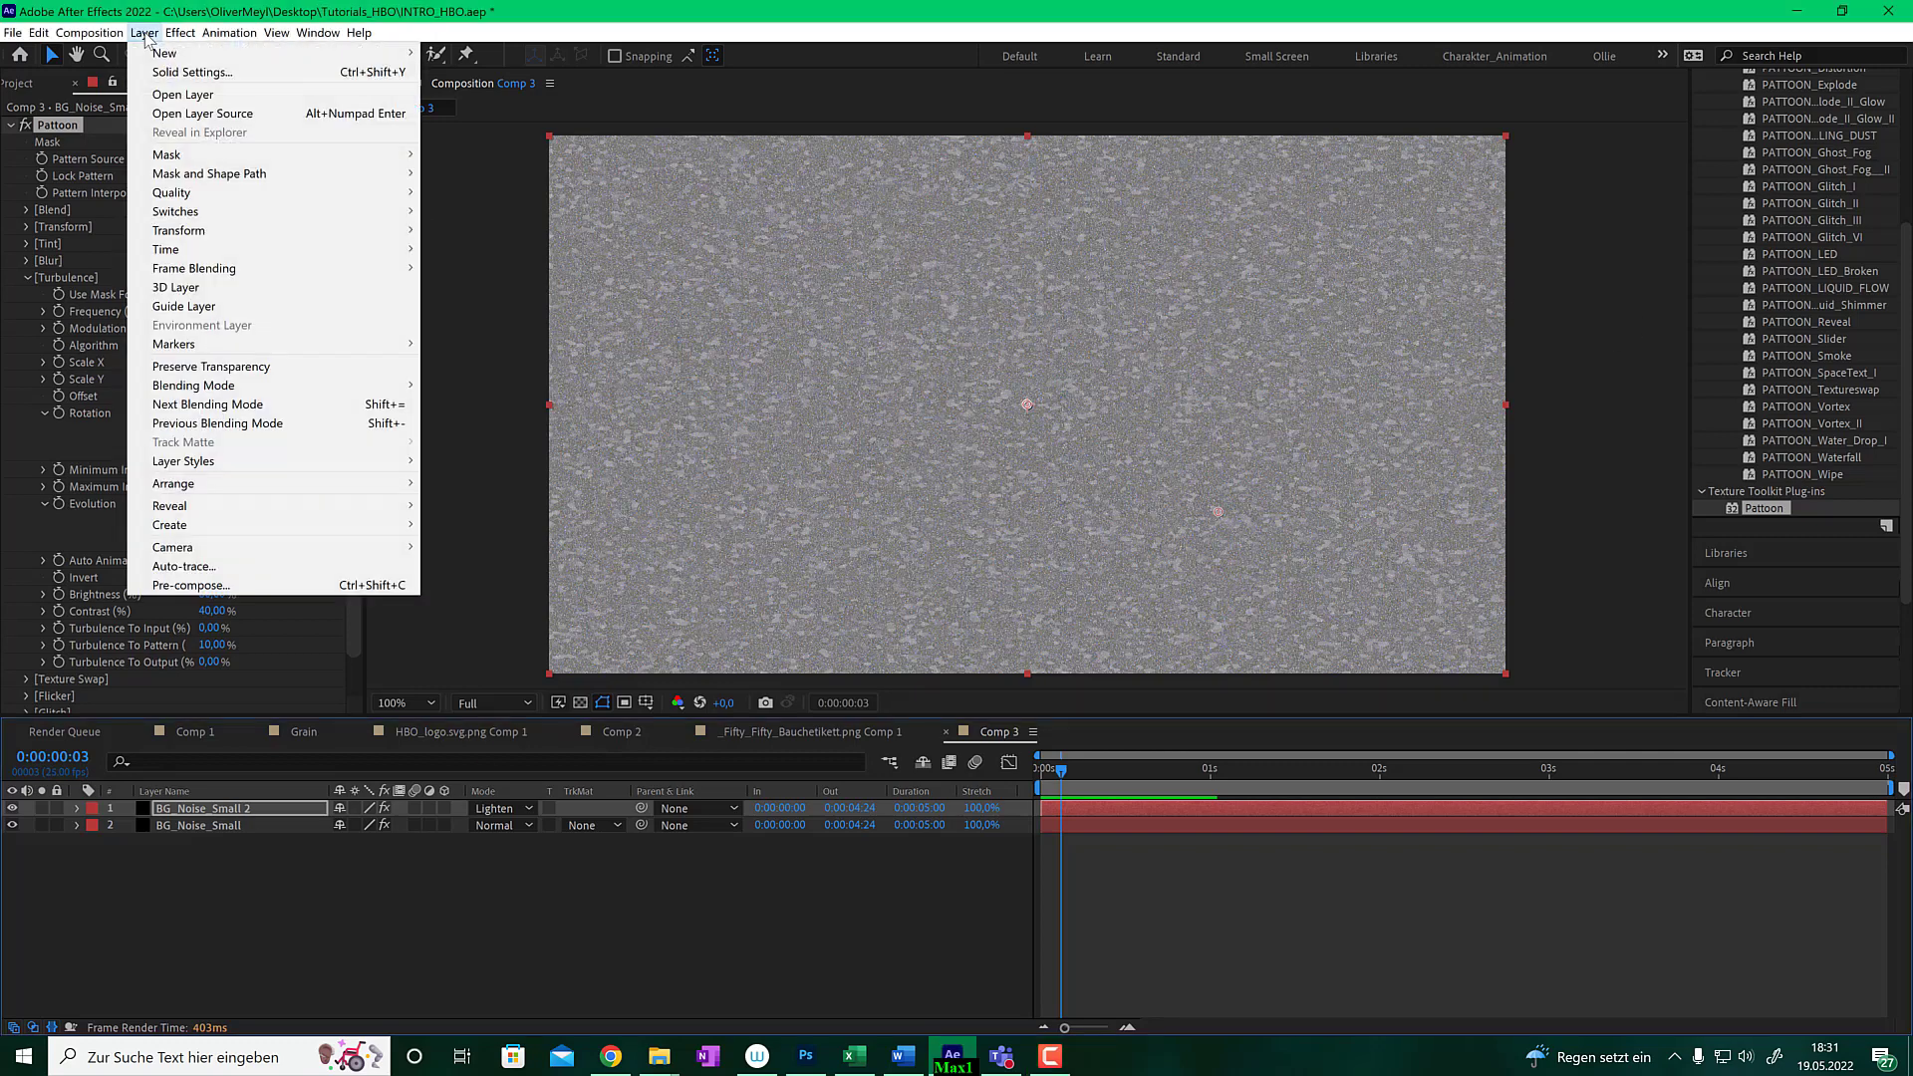
click(144, 32)
mouse_move(268, 62)
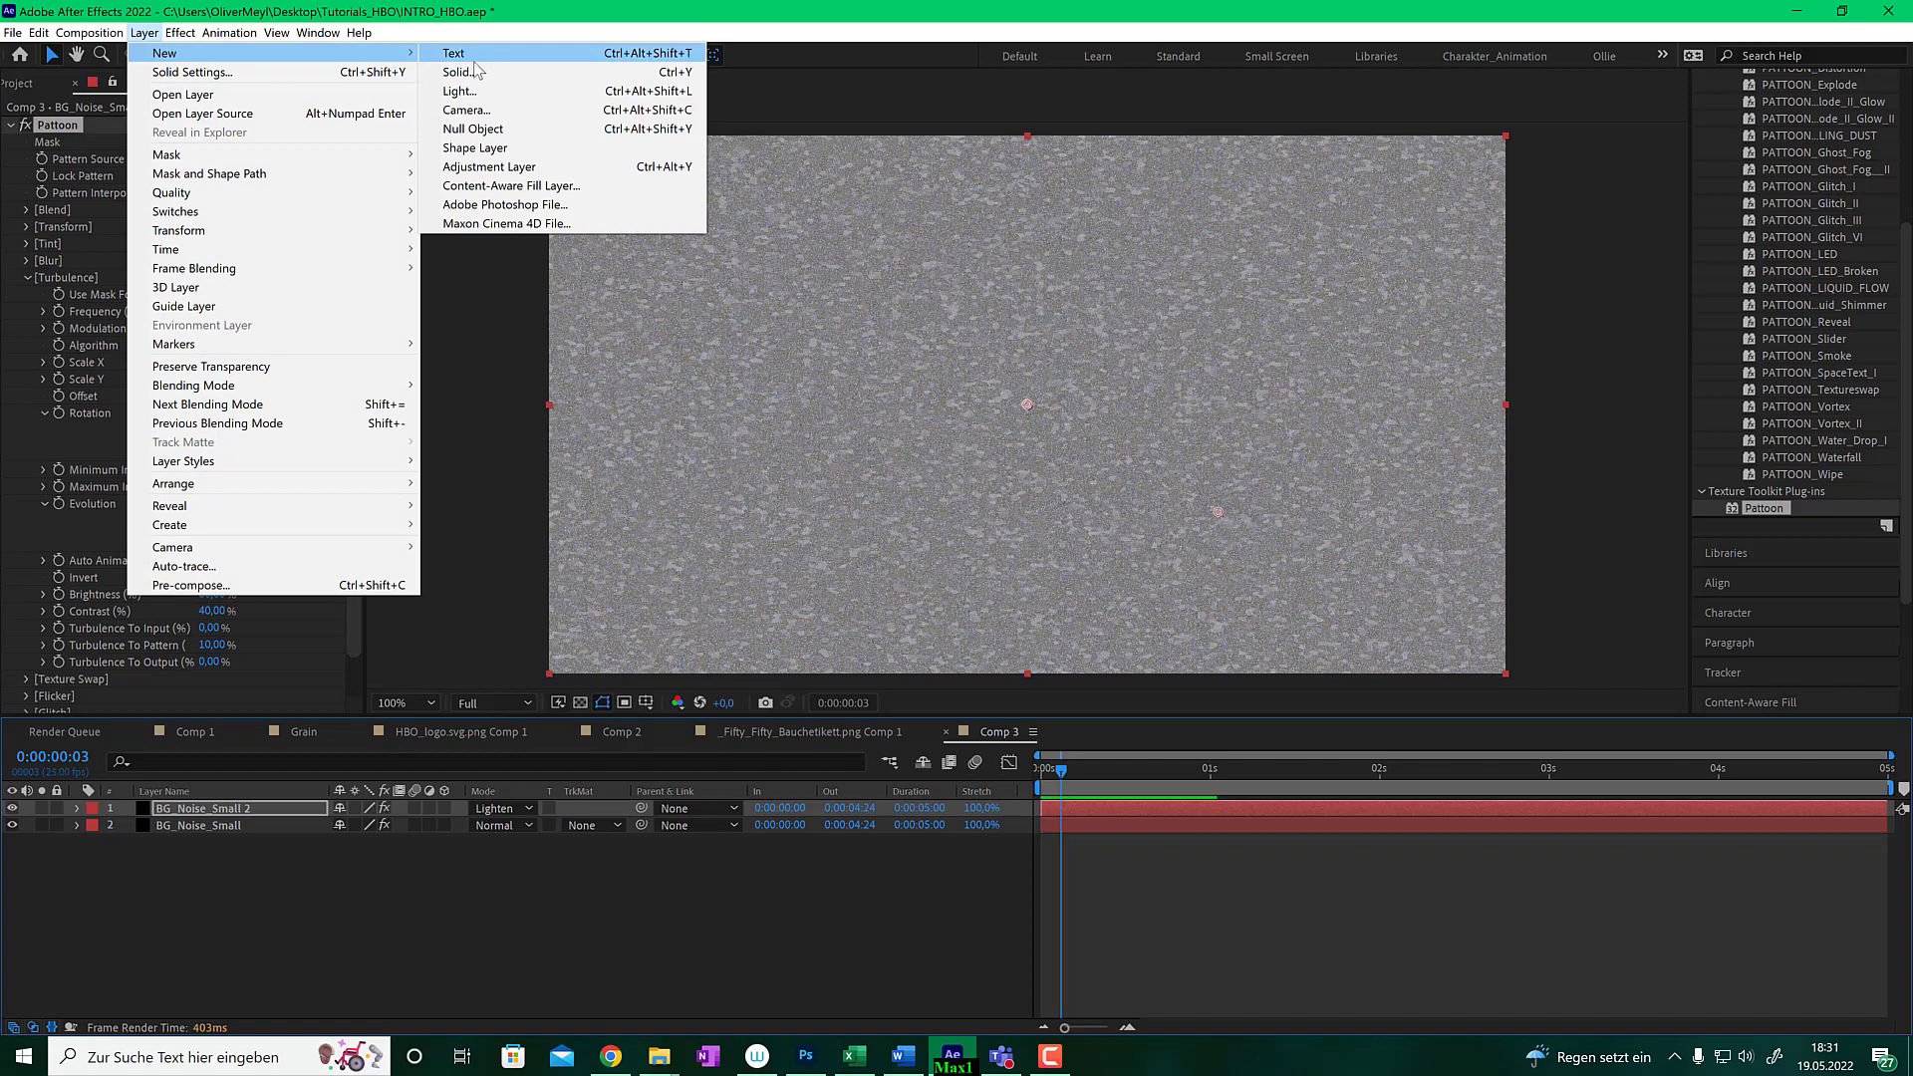
click(514, 166)
scroll(1783, 526, up, 5)
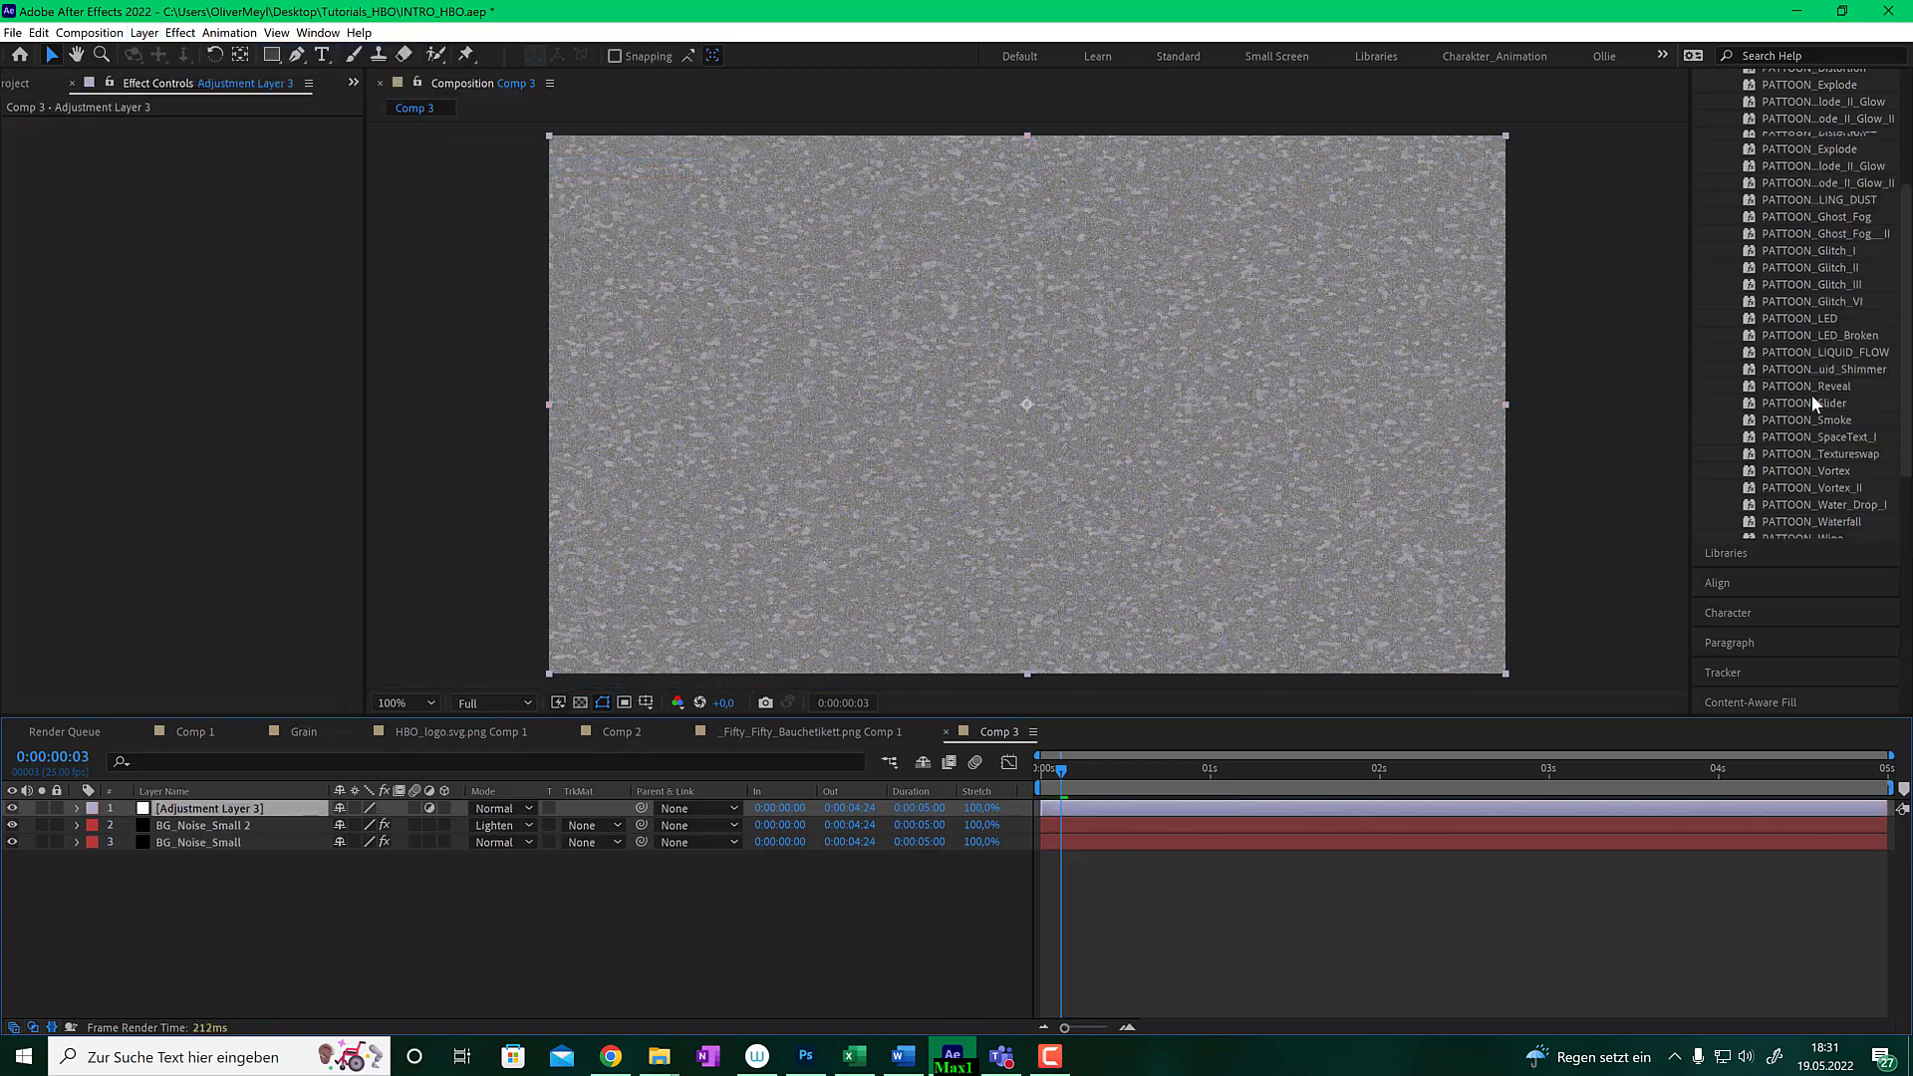
drag(1775, 167, 1643, 167)
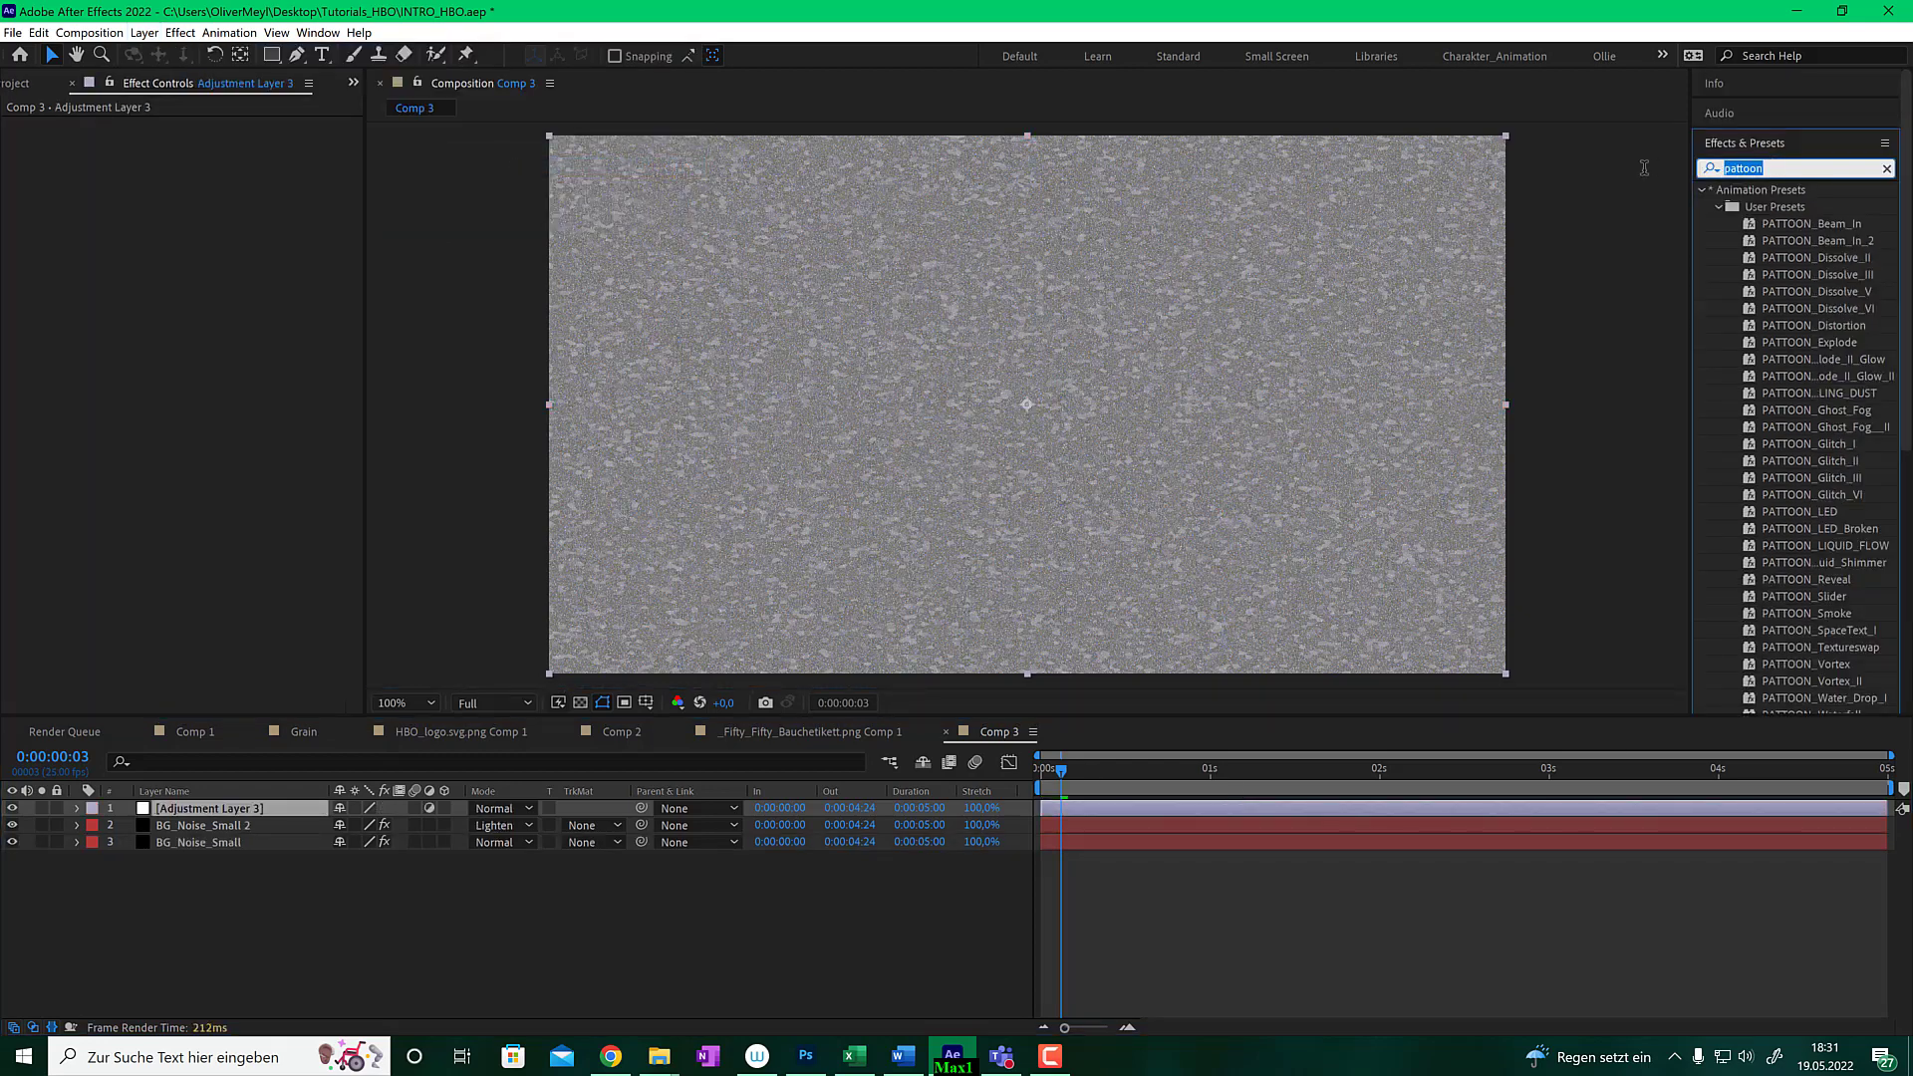
text(curv)
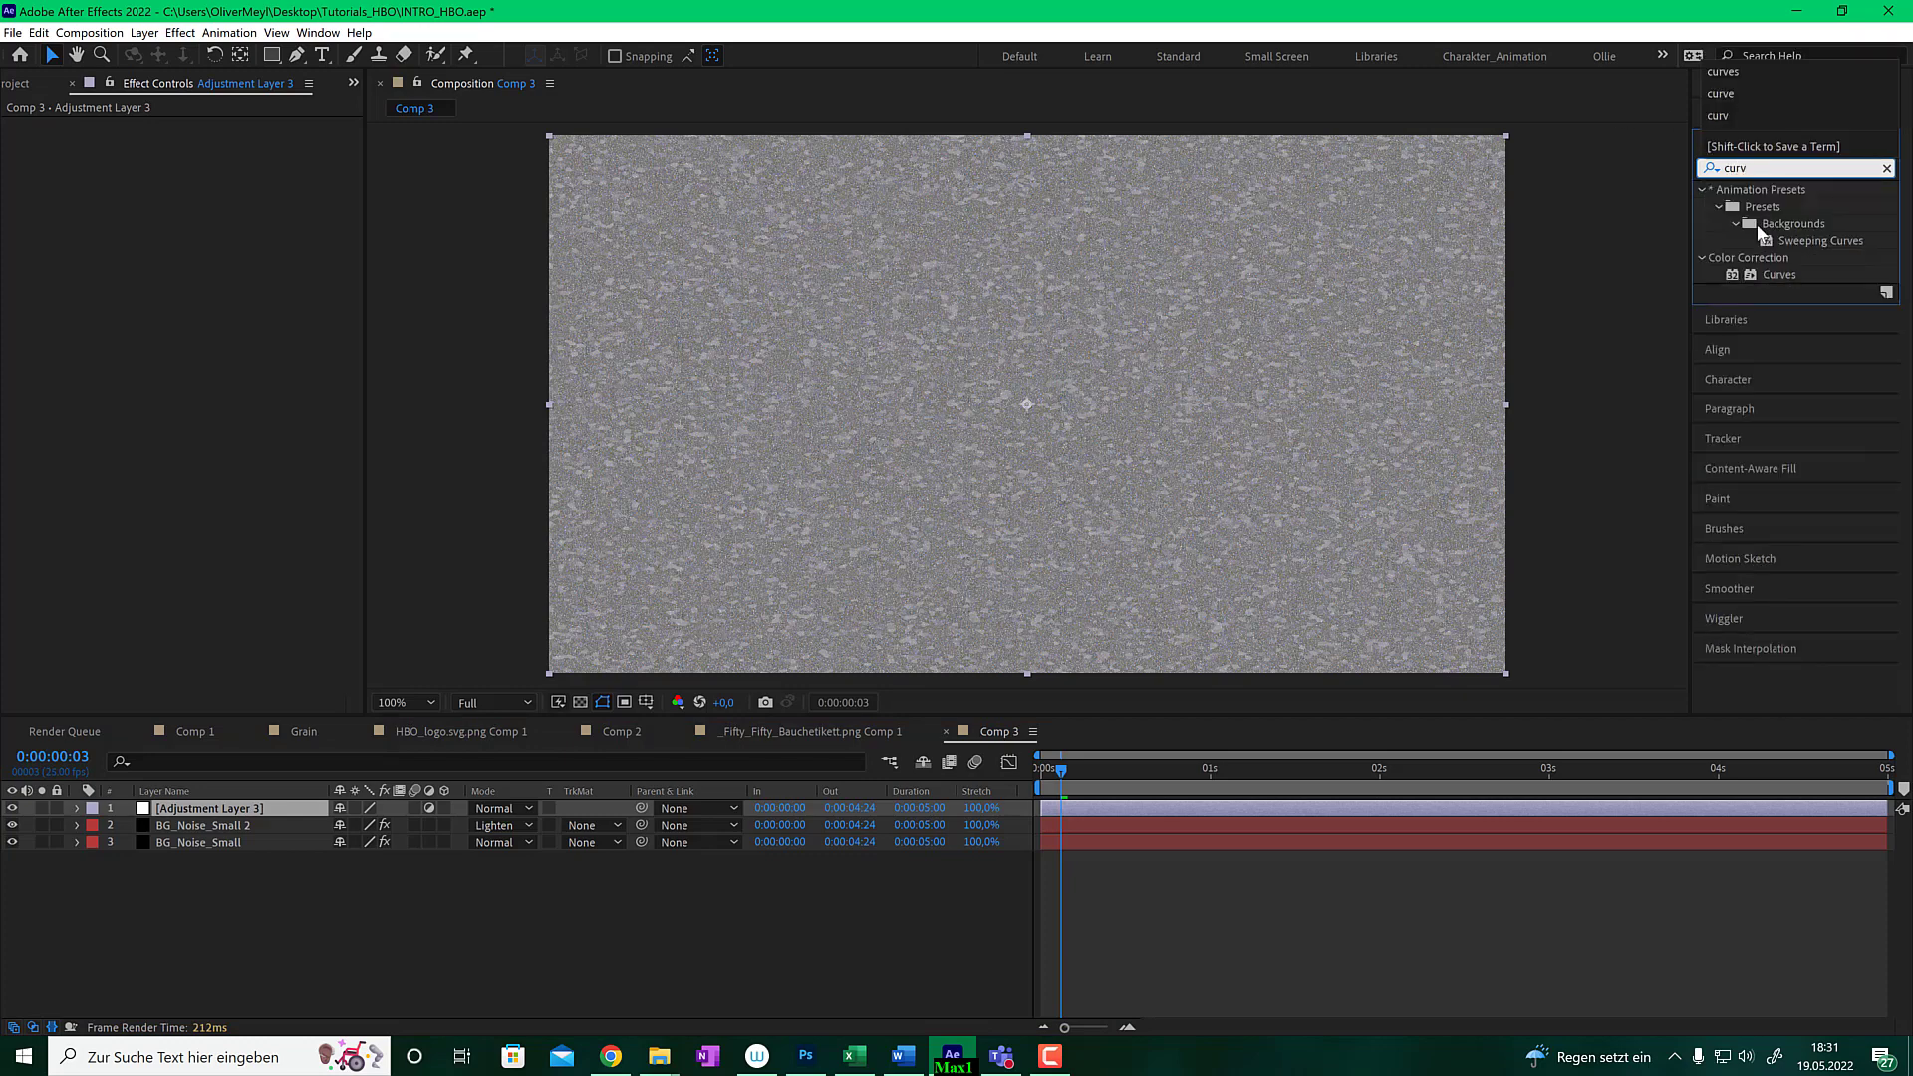
drag(1778, 274, 320, 809)
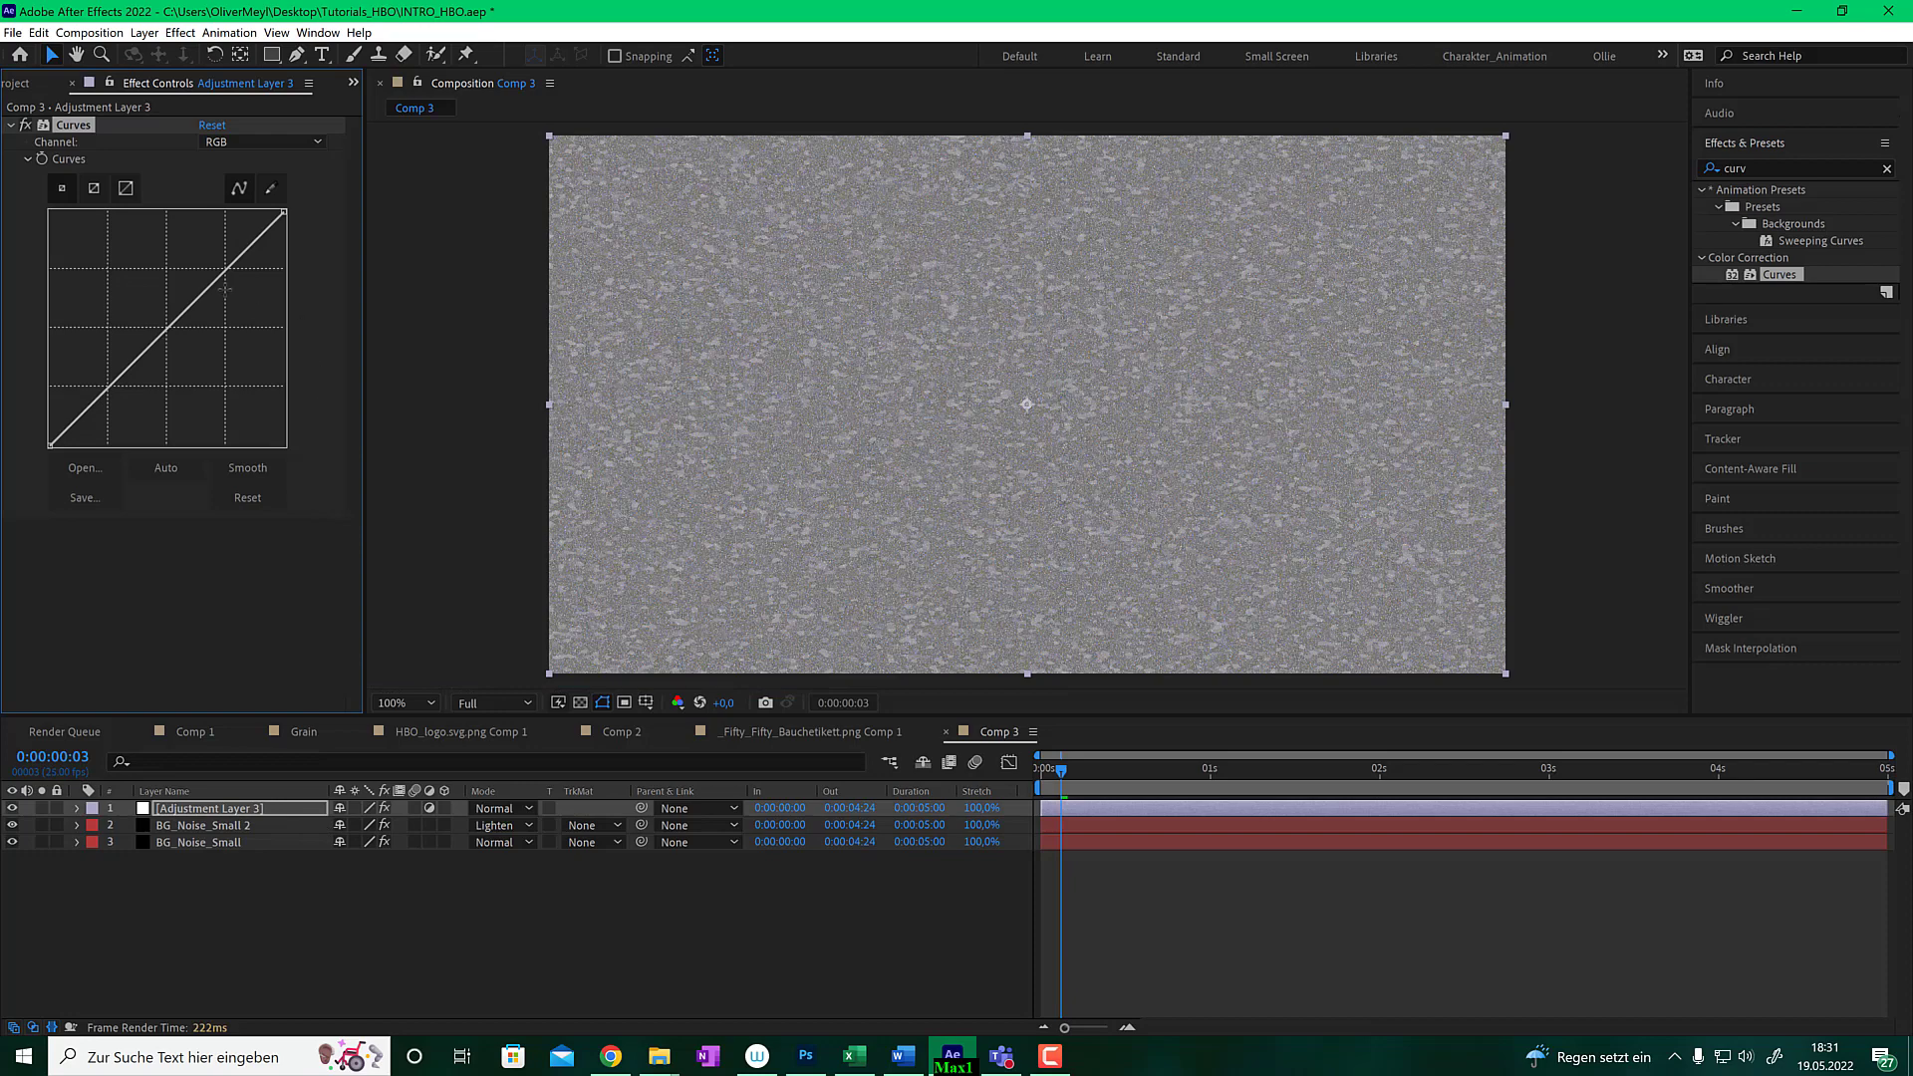
- Shape the RGB curve into a slight S by raising the highlights and lowering the shadows, and scrub to check the contrast
drag(220, 277, 219, 270)
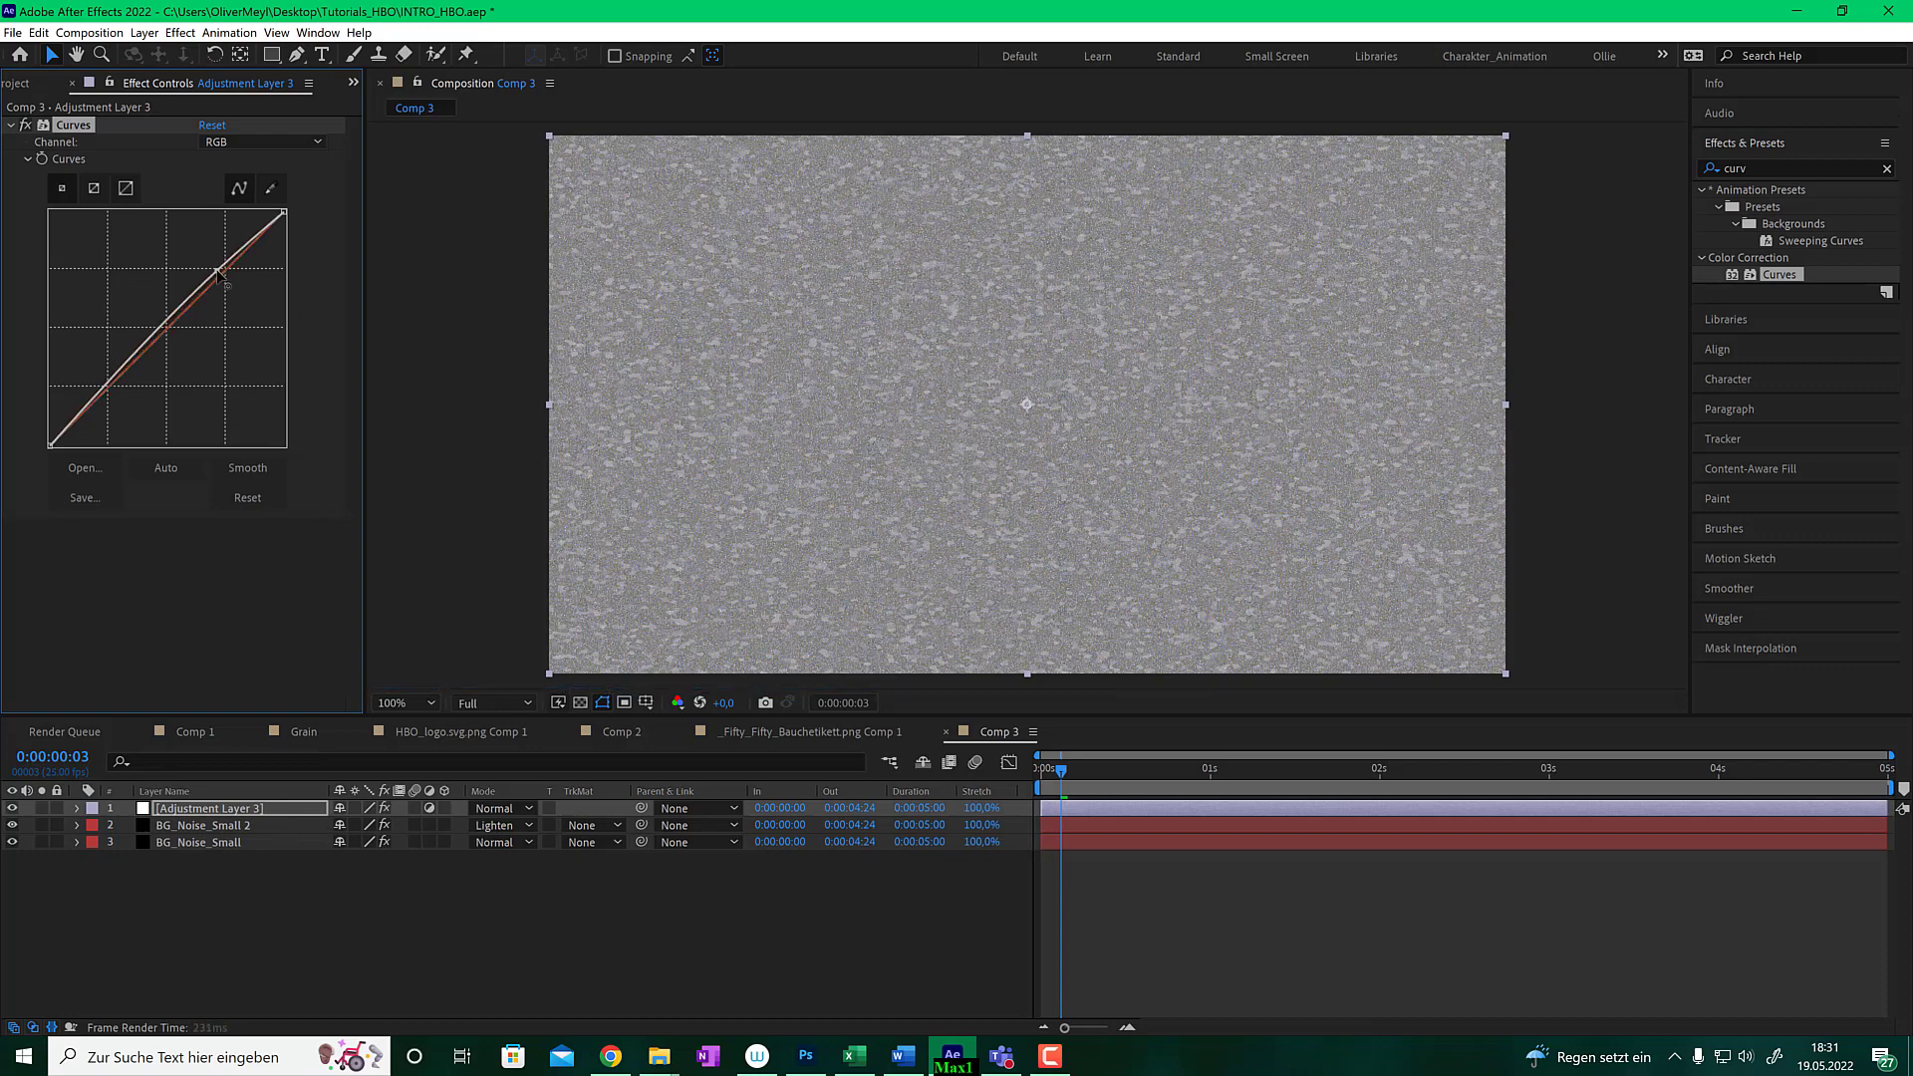
drag(142, 346, 144, 360)
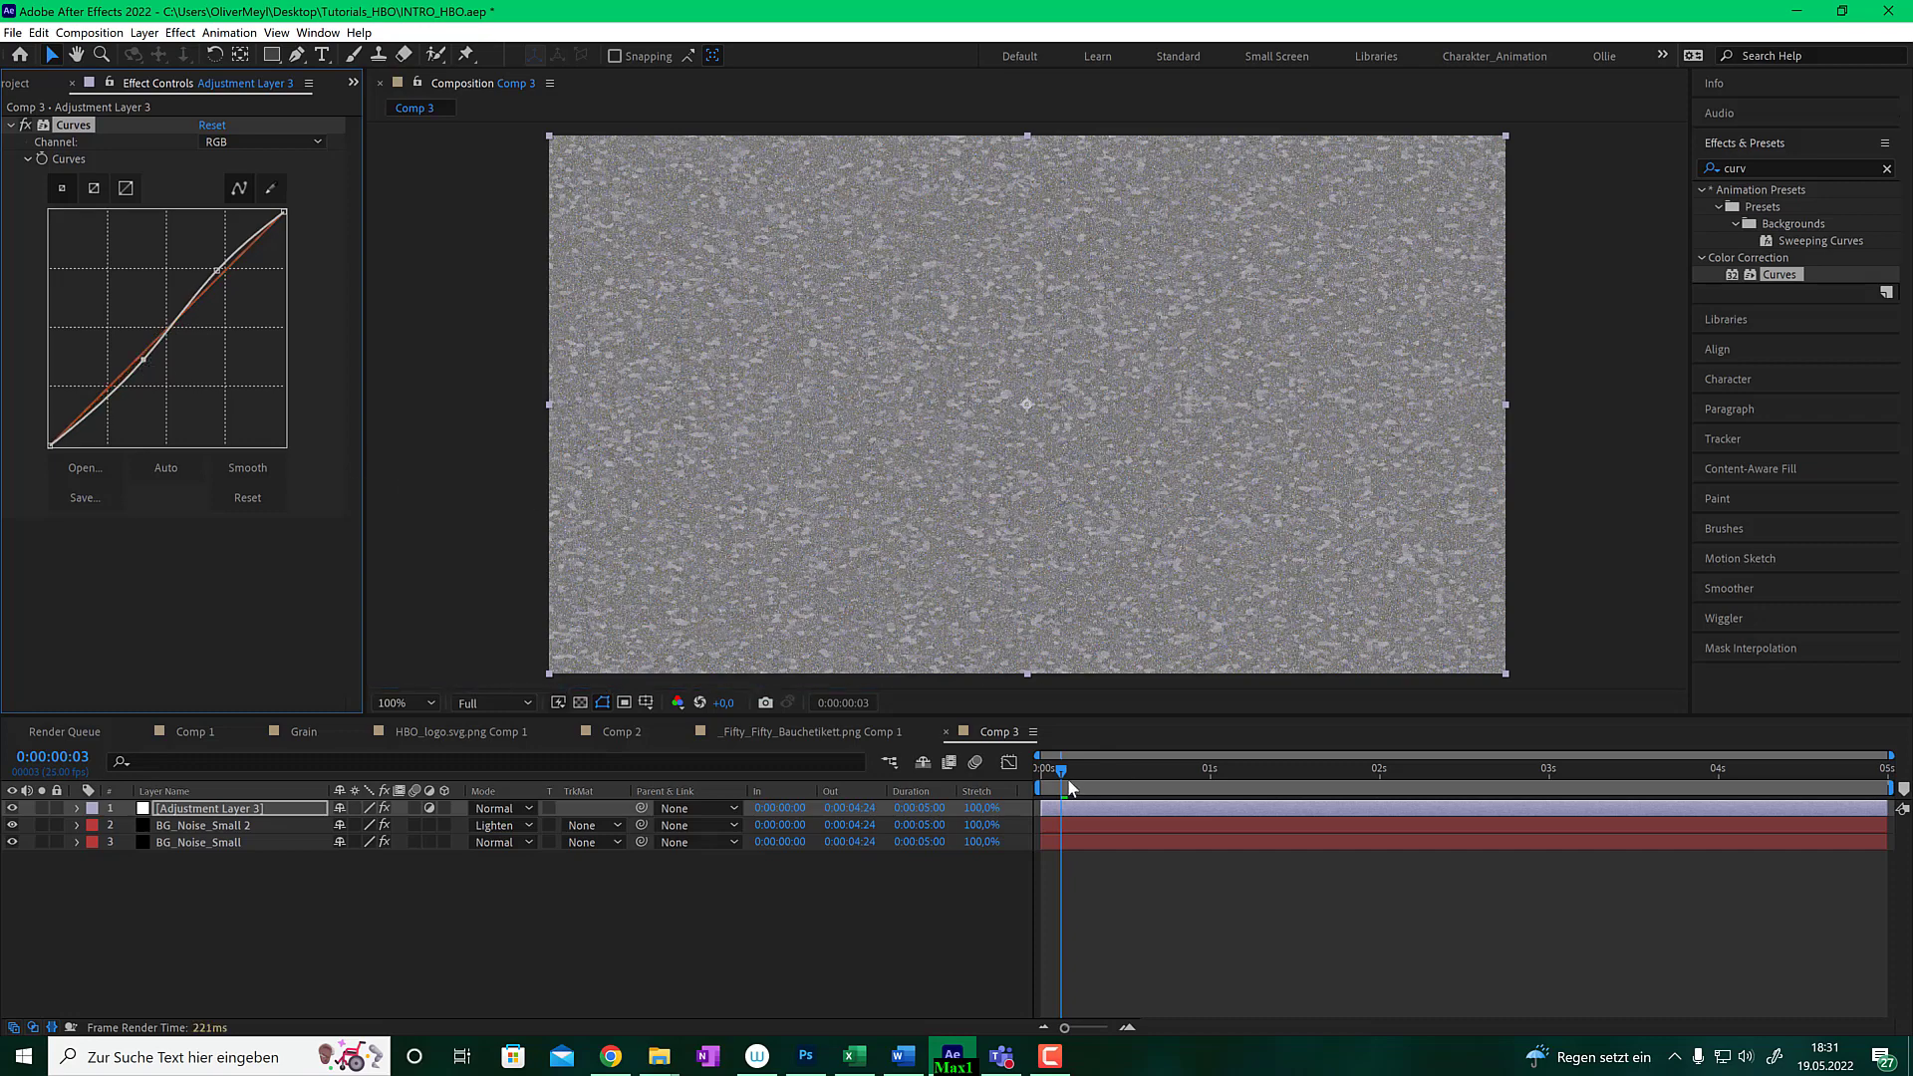
drag(1097, 775, 1074, 769)
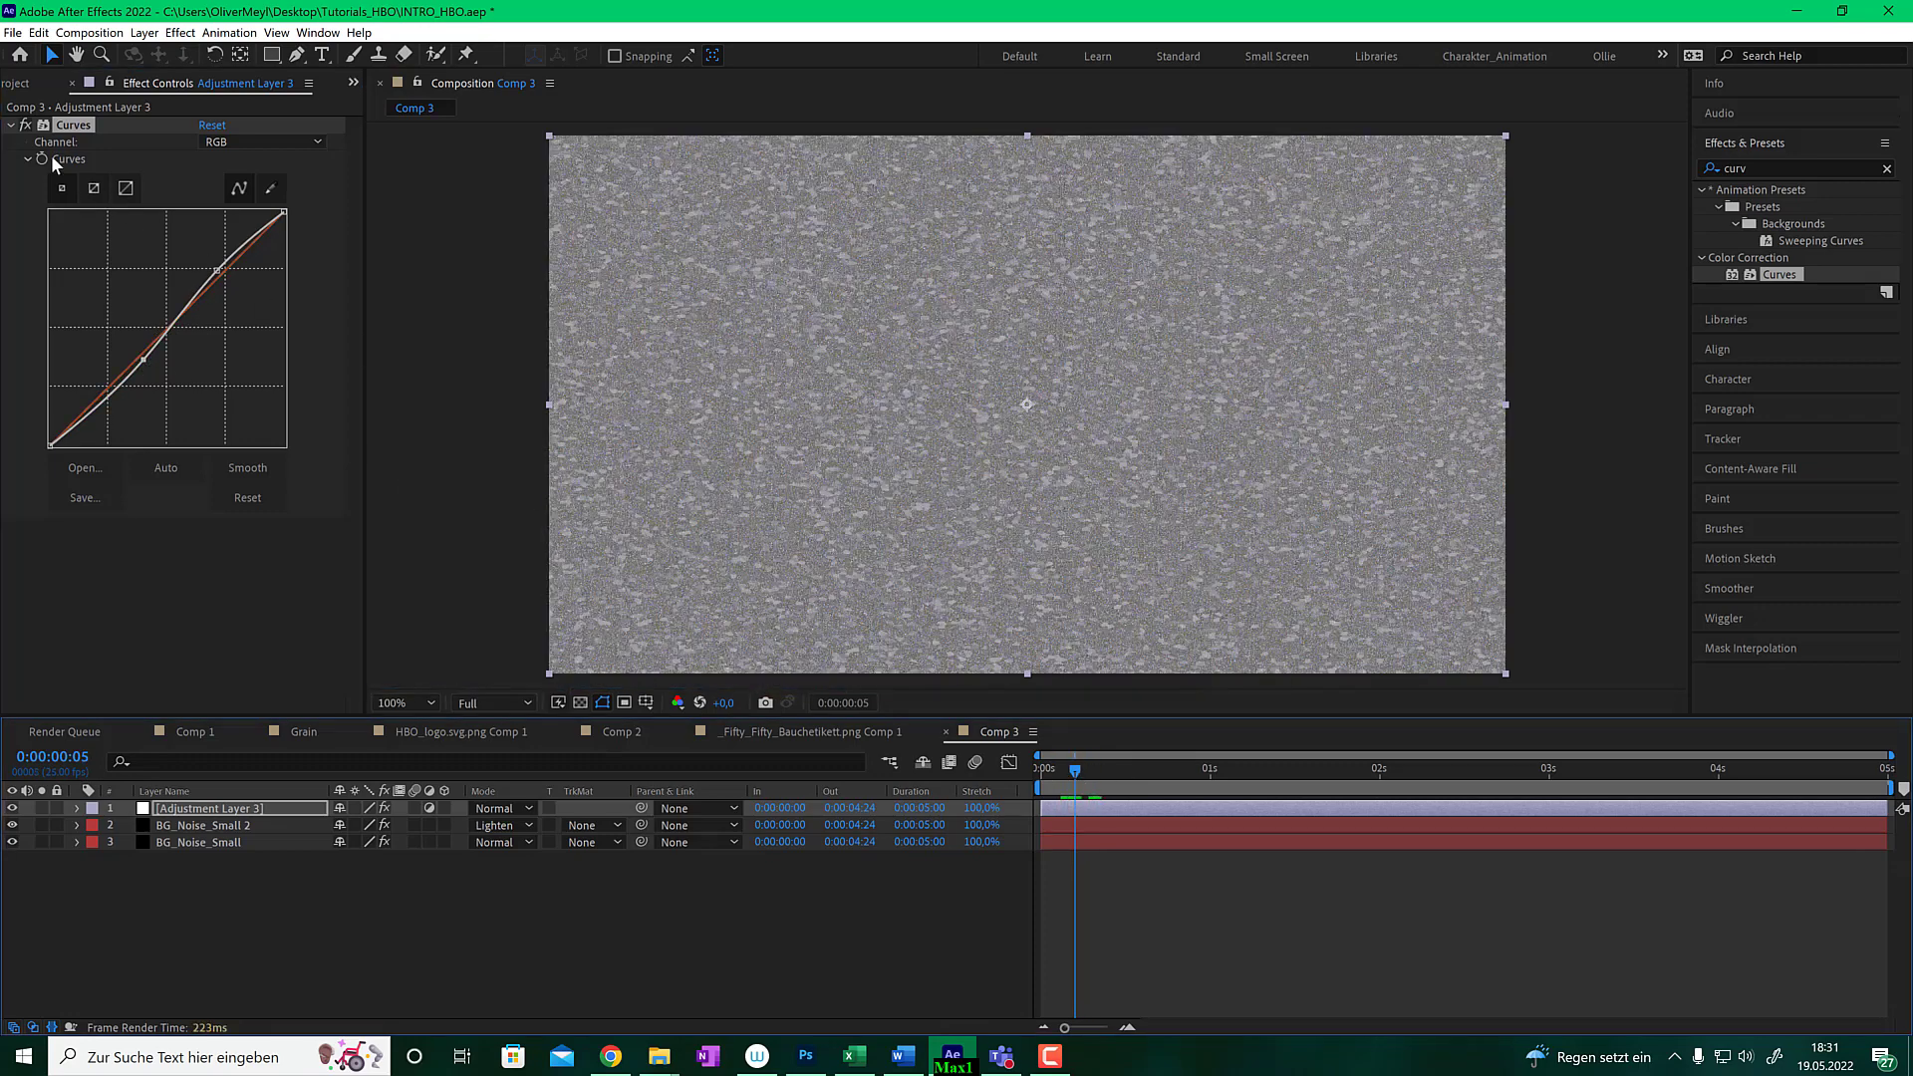
- Toggle the Curves effect off and on to compare the noise close up and at full view, and scrub to 0:00:00:07
click(26, 124)
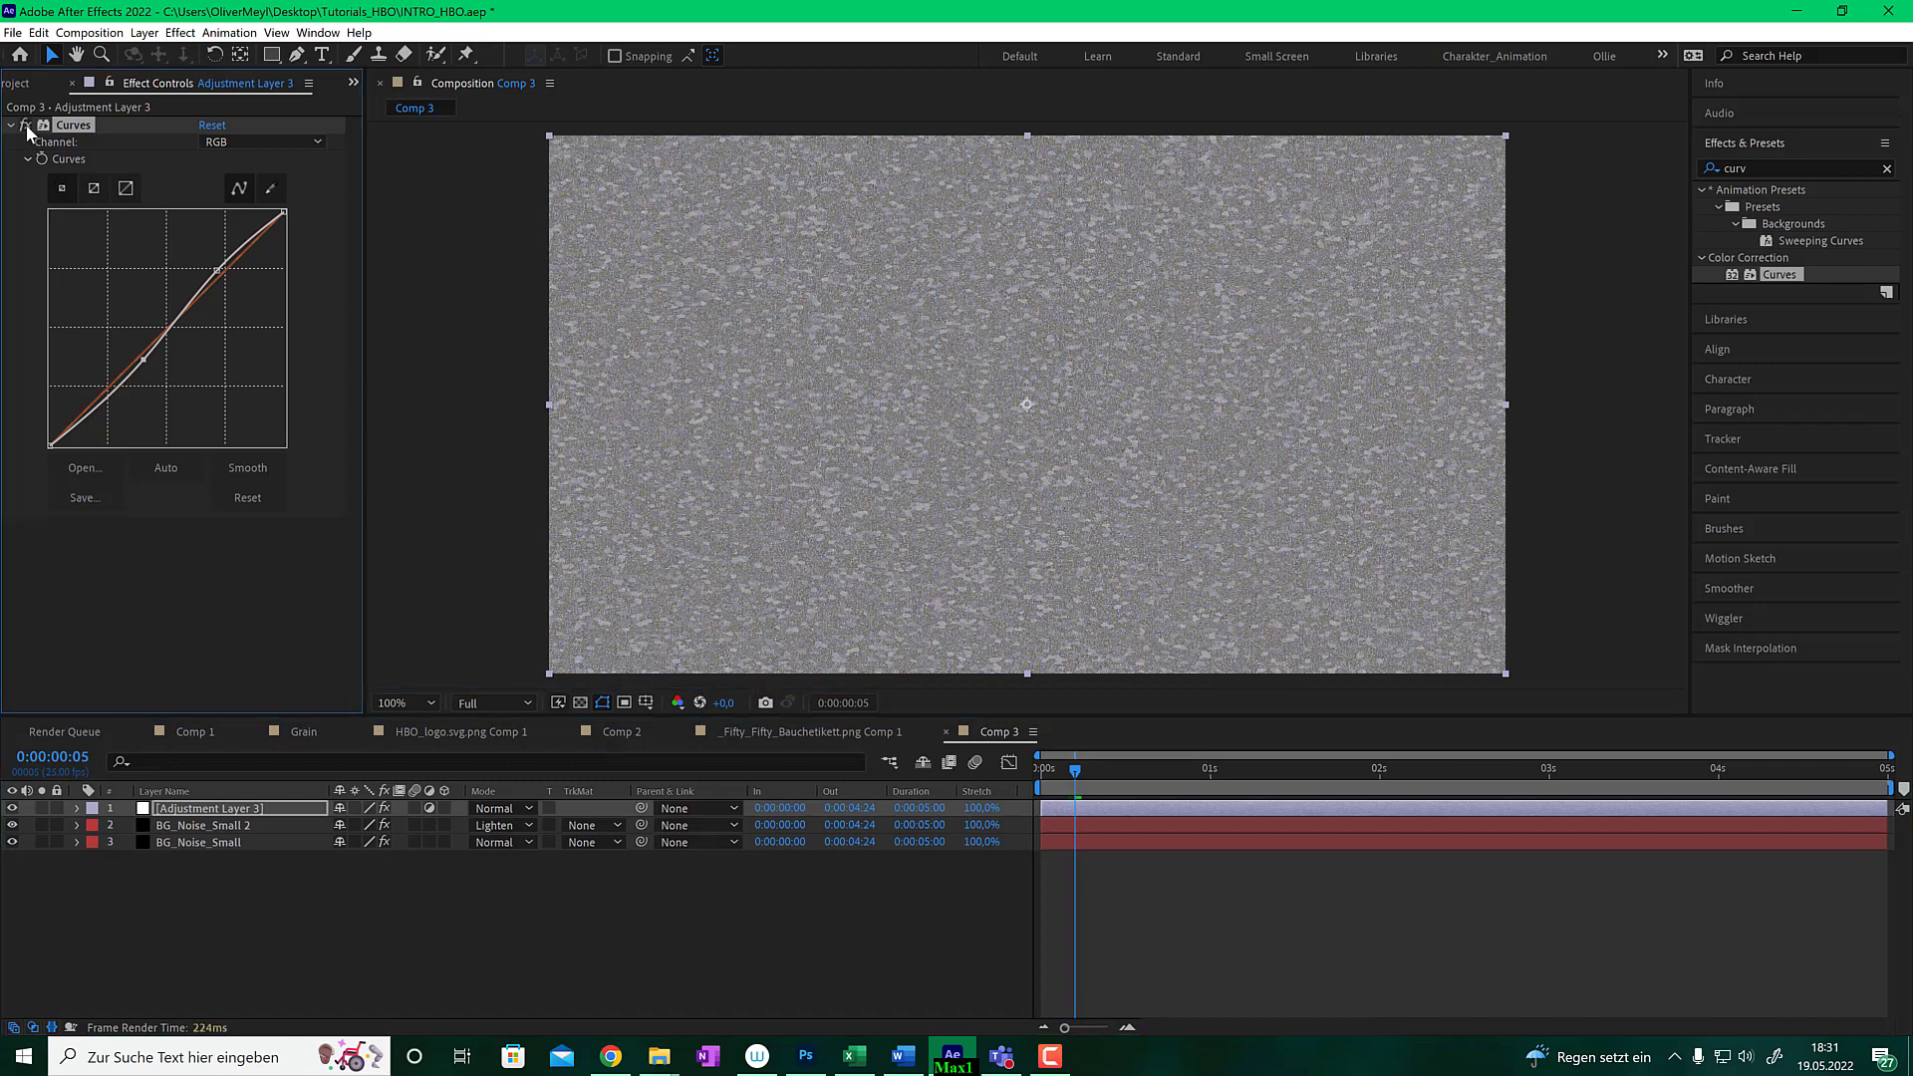
key(period)
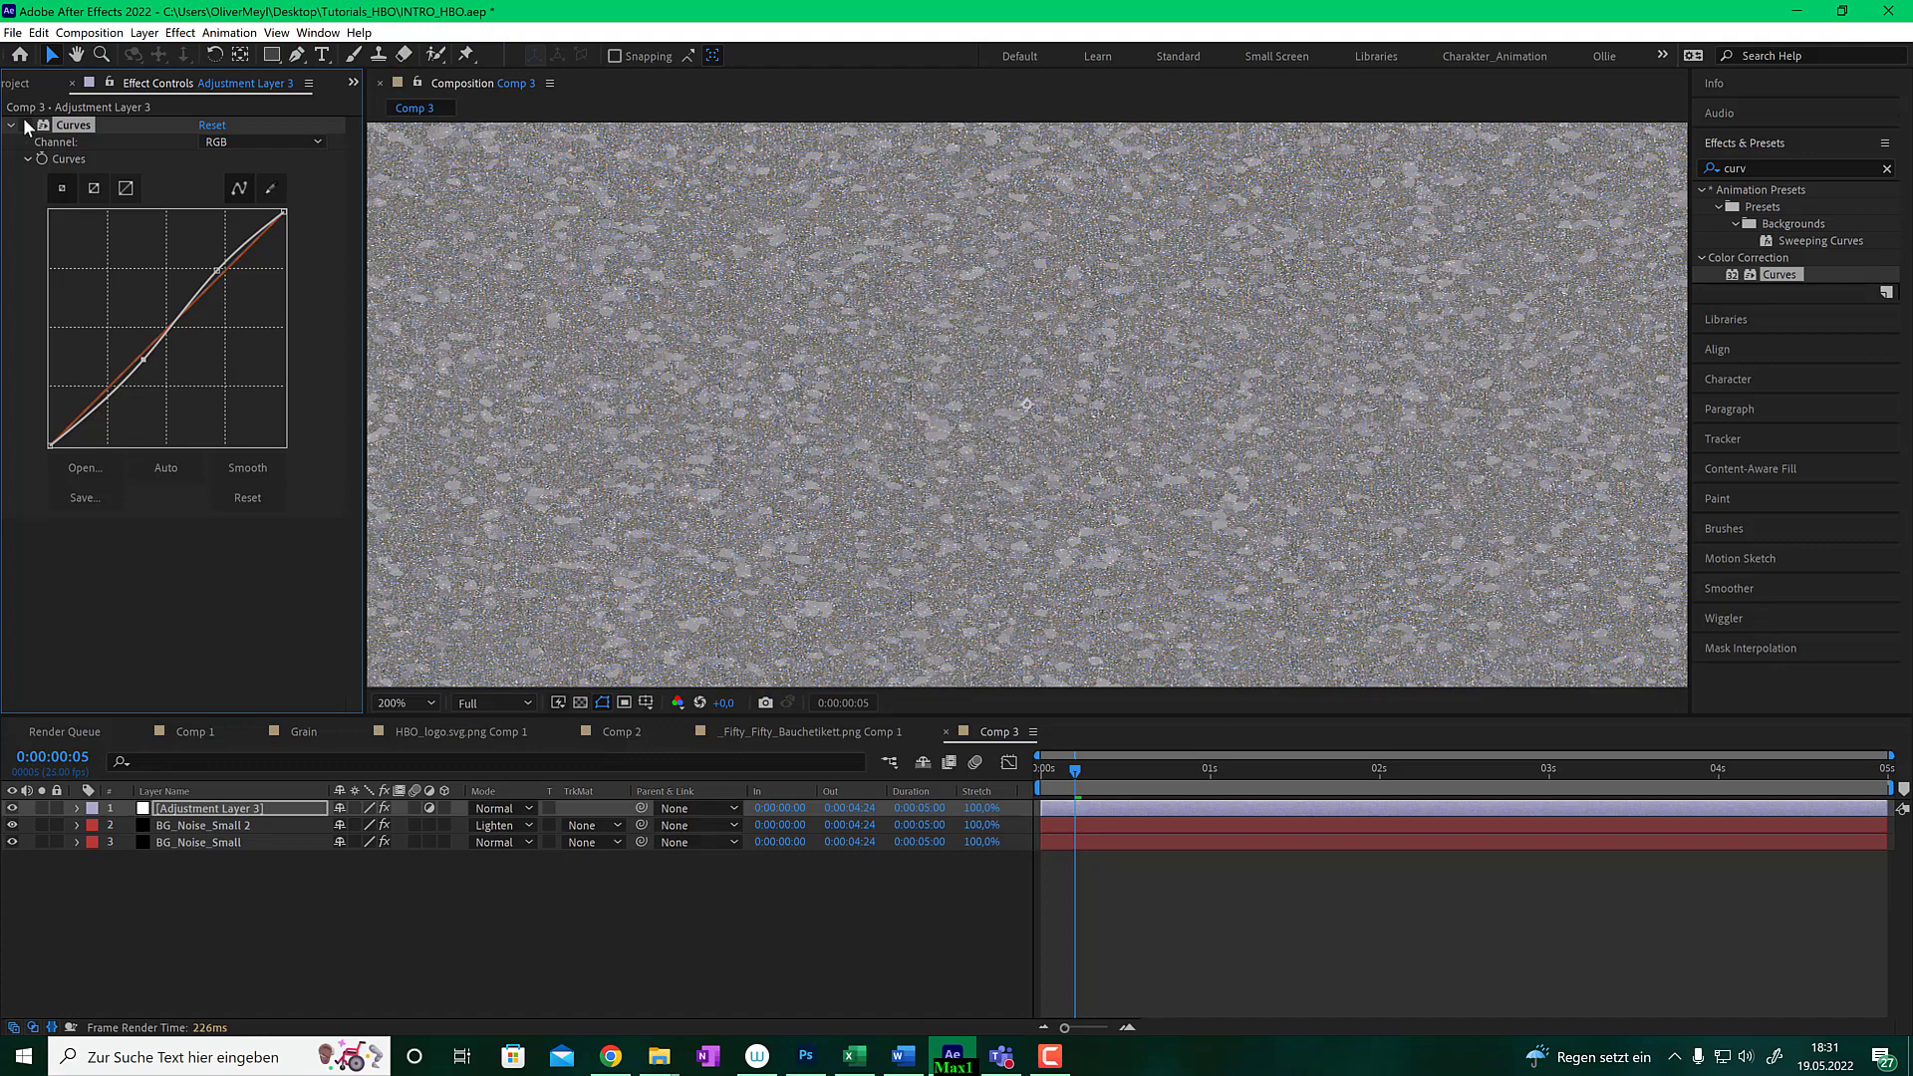
key(comma)
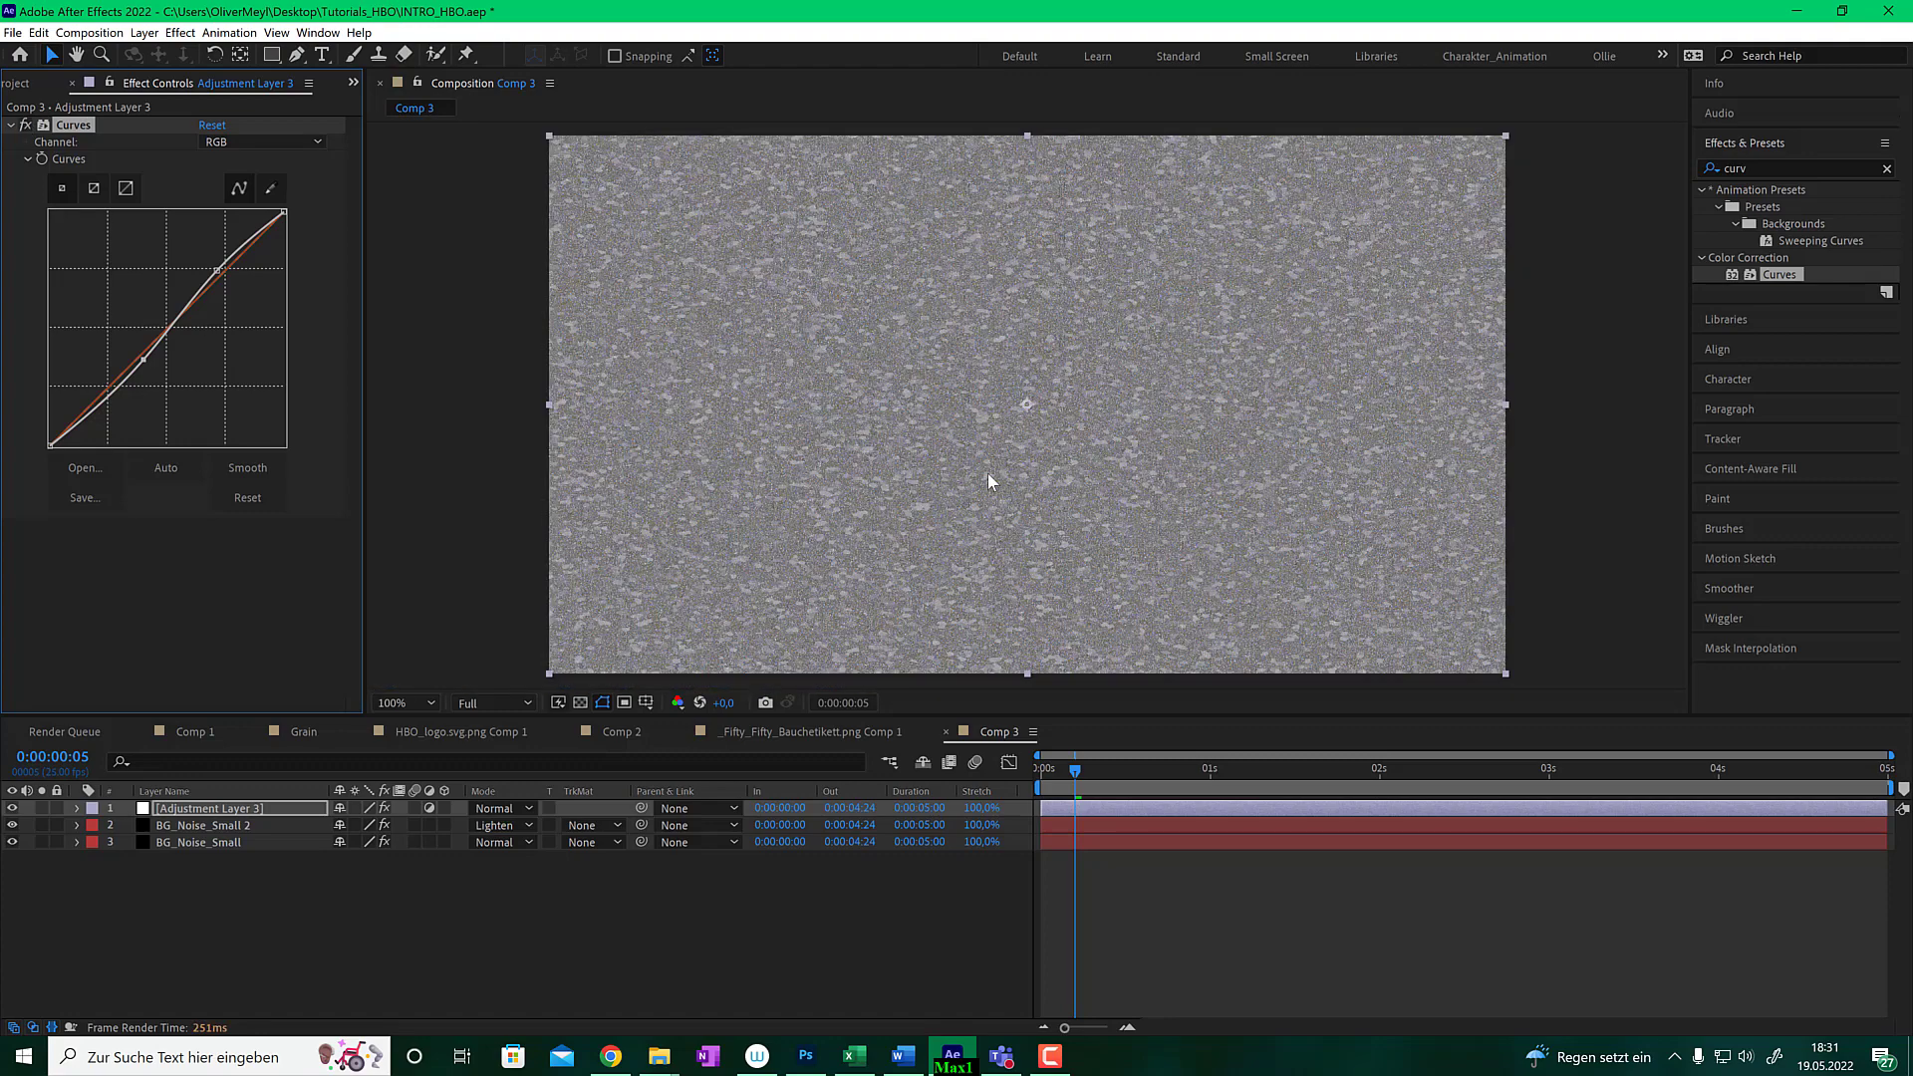
mouse_move(1084, 770)
mouse_down()
mouse_move(1175, 768)
mouse_move(1089, 769)
mouse_up()
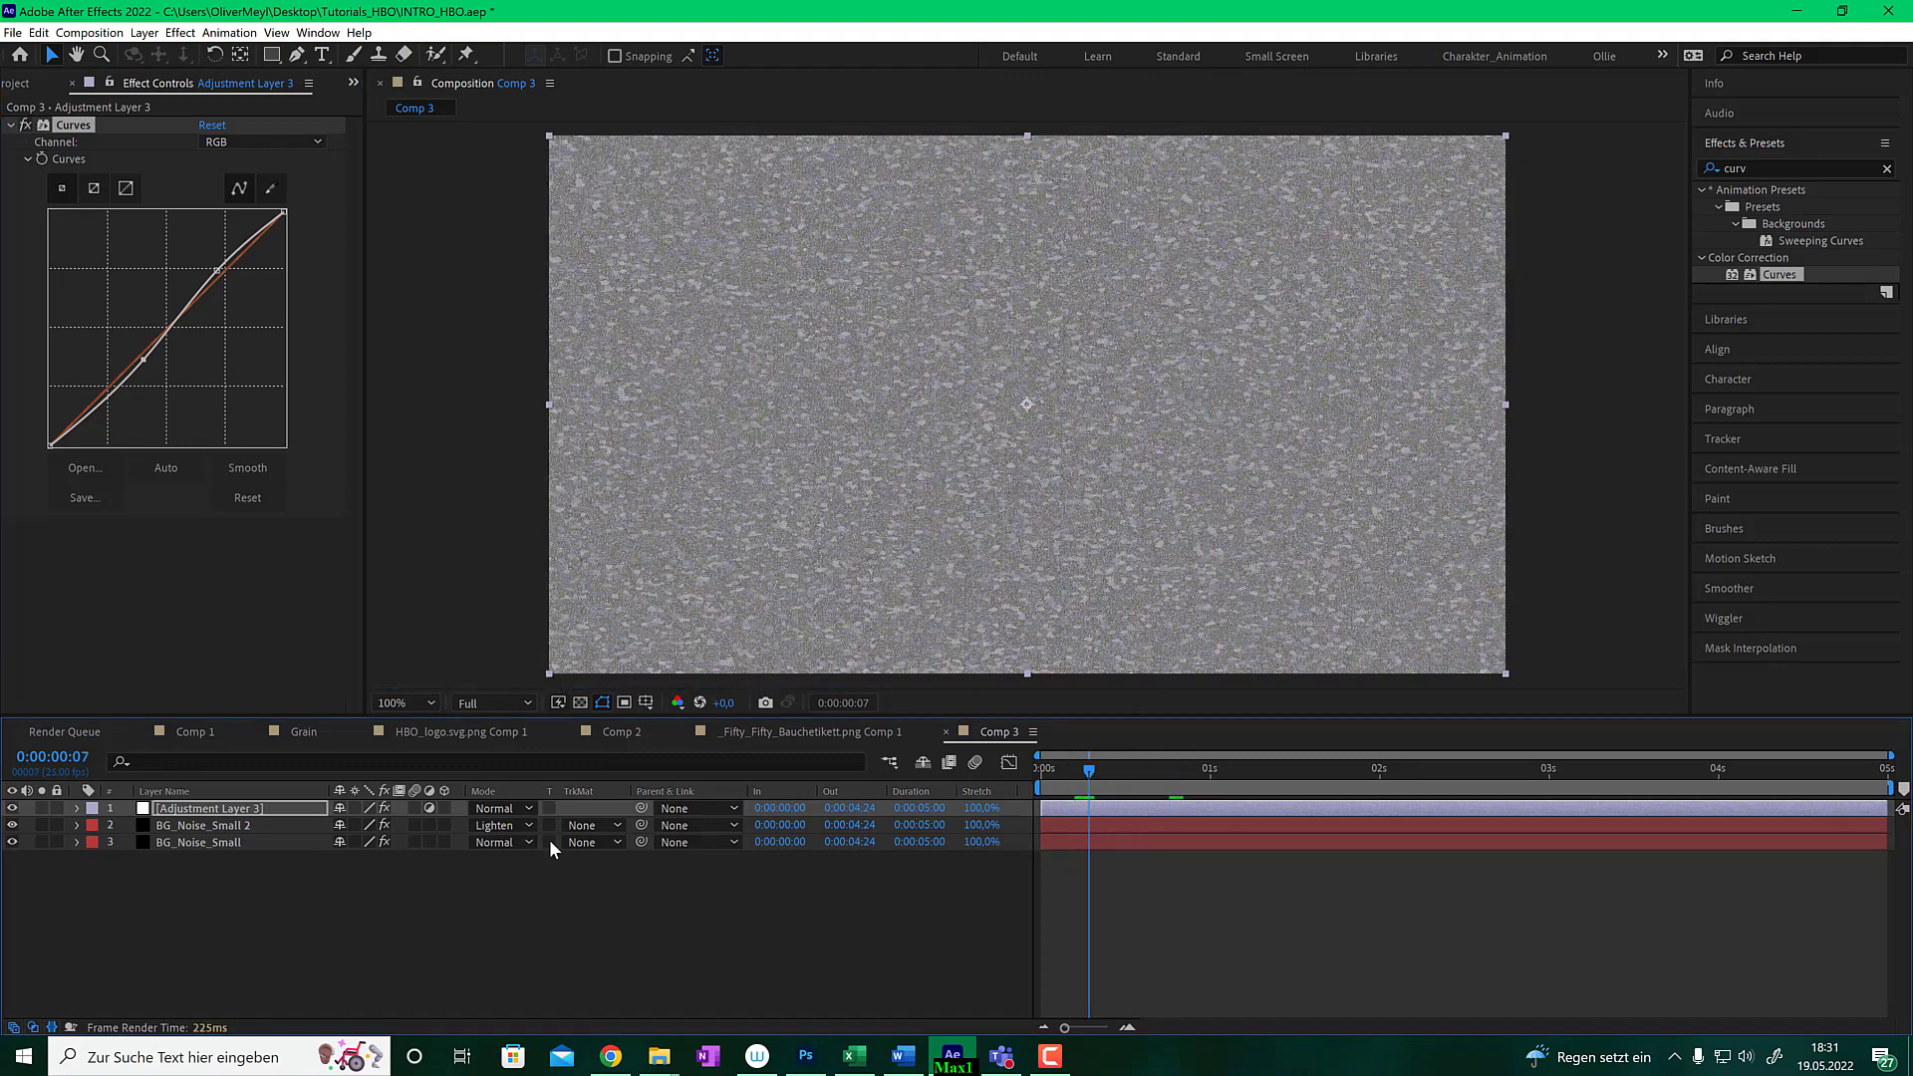
- Pre-compose the adjustment layer and both noise layers into a new composition named BG_Grain
shift+click(209, 840)
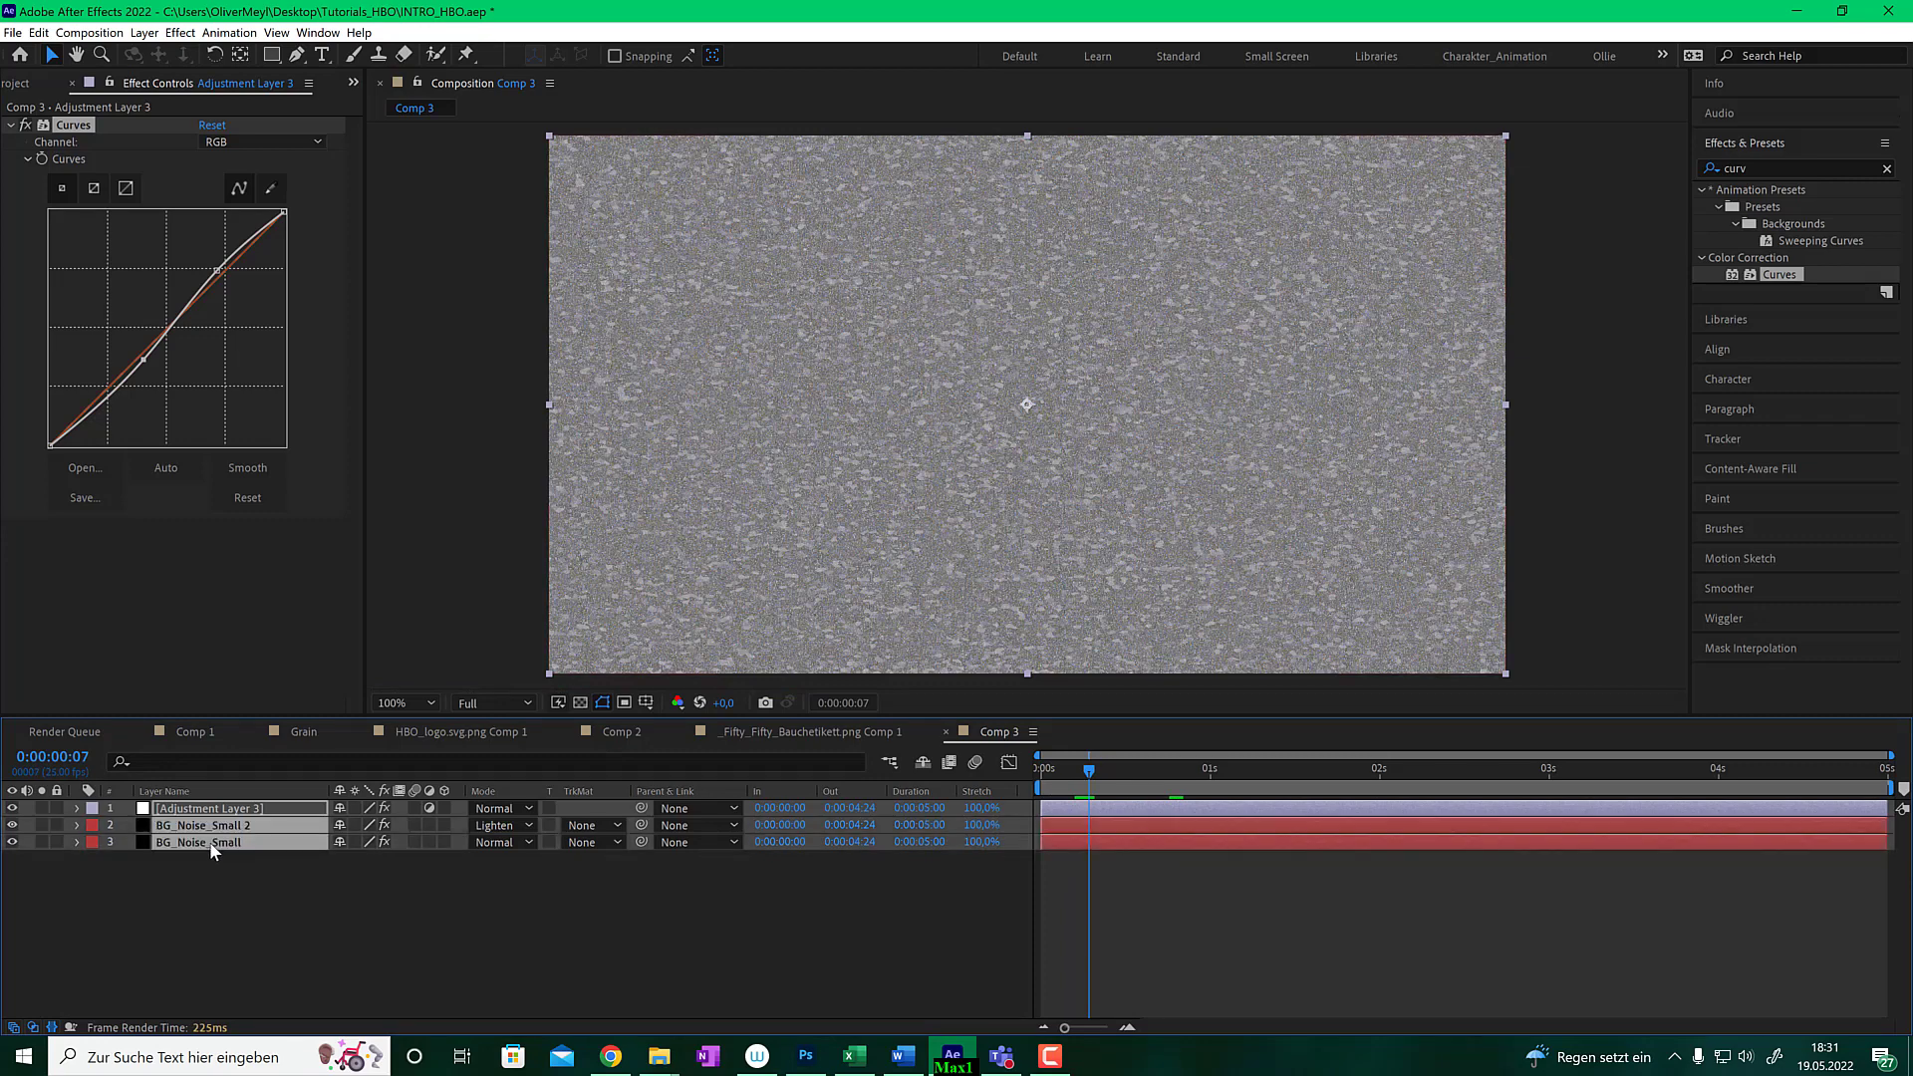
key(ctrl+shift+c)
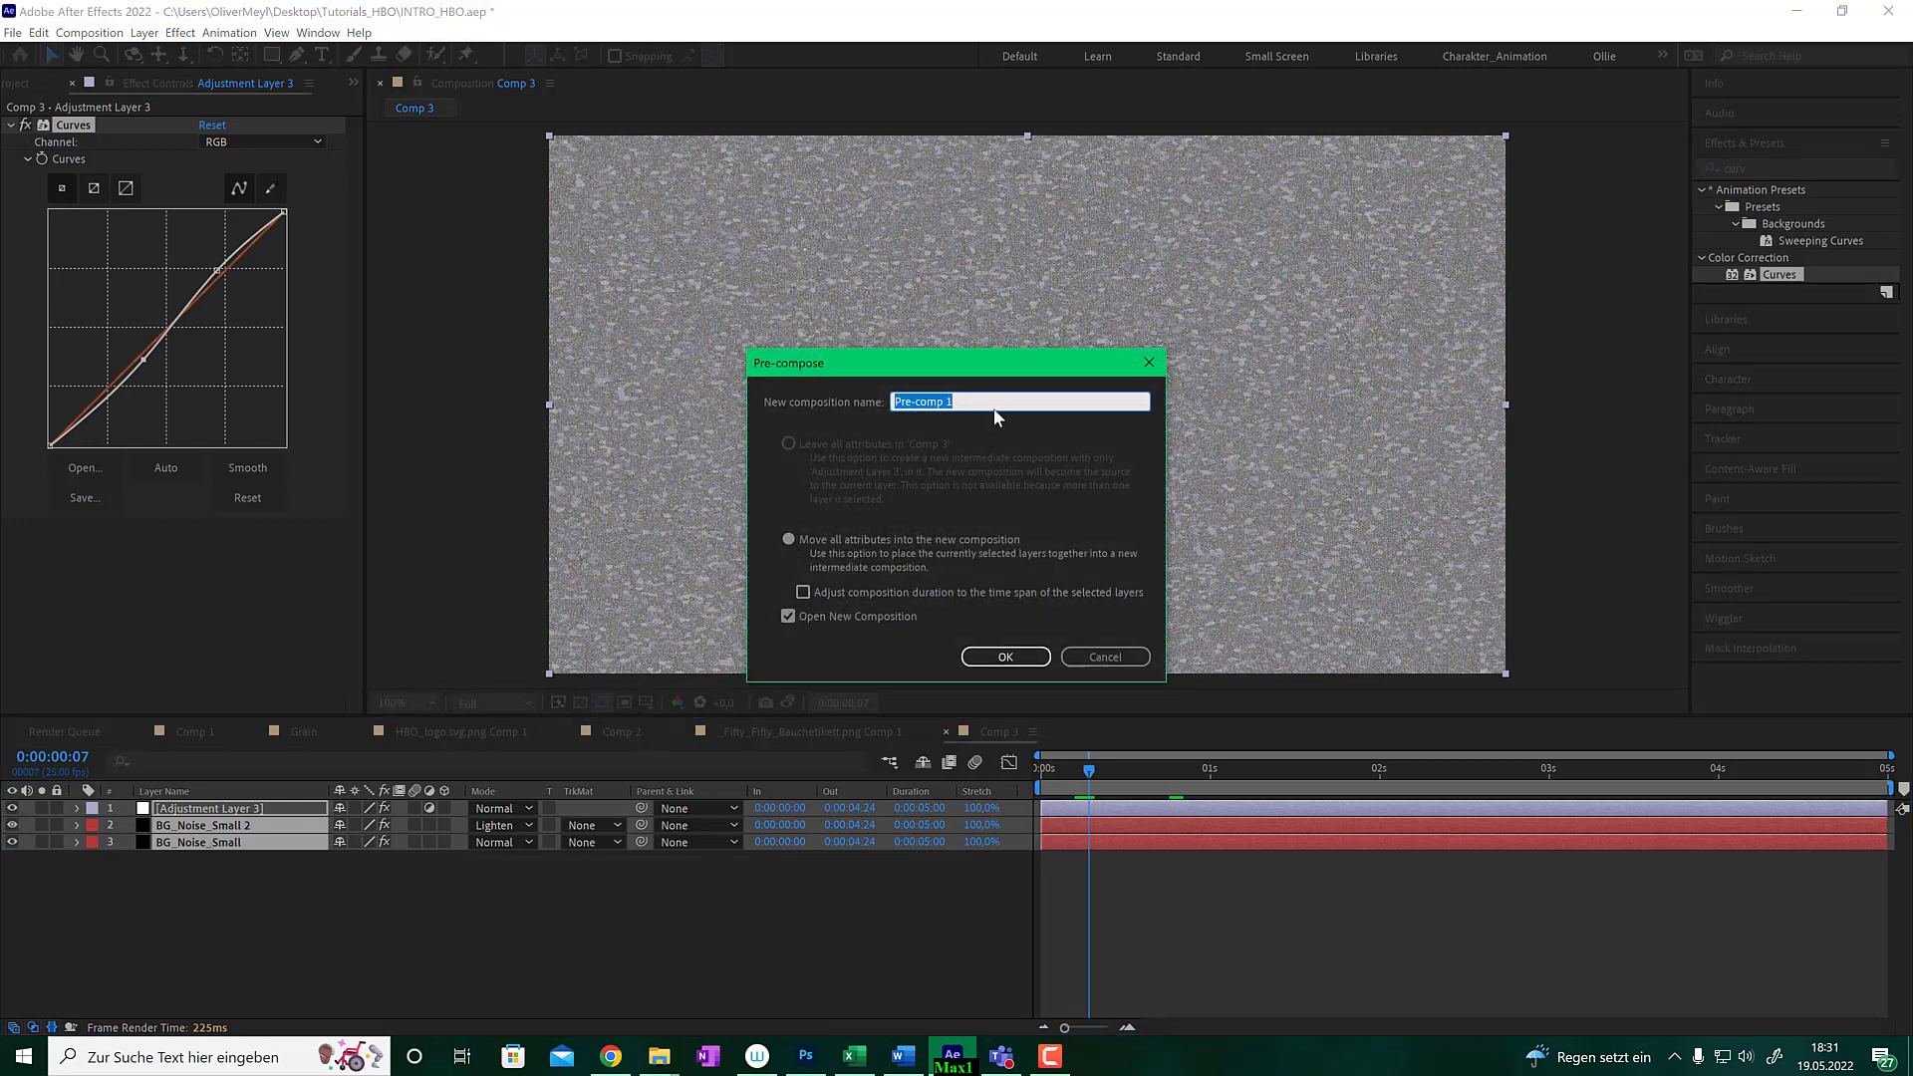
text(GG_Grain)
key(Return)
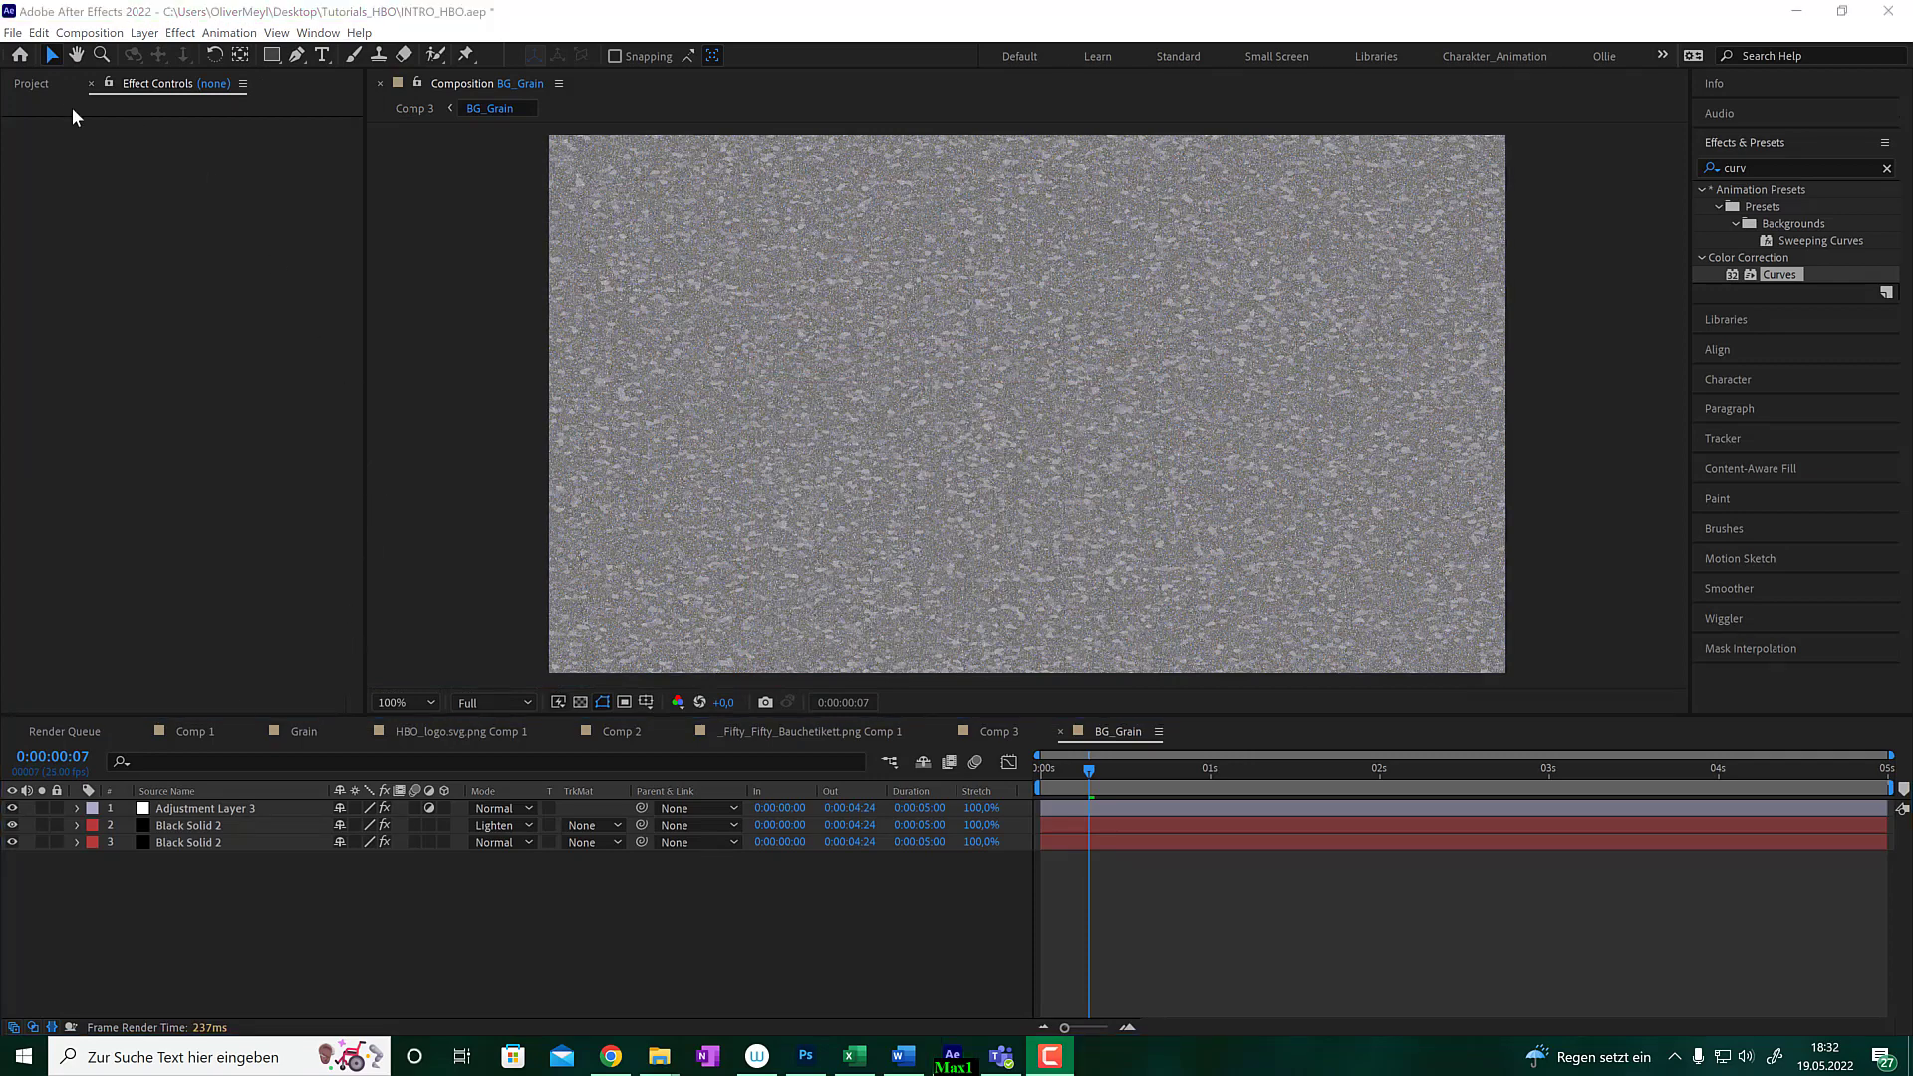
- Add HBO_logo.svg.png from the project as the top layer of BG_Grain and center it horizontally in the composition
click(44, 81)
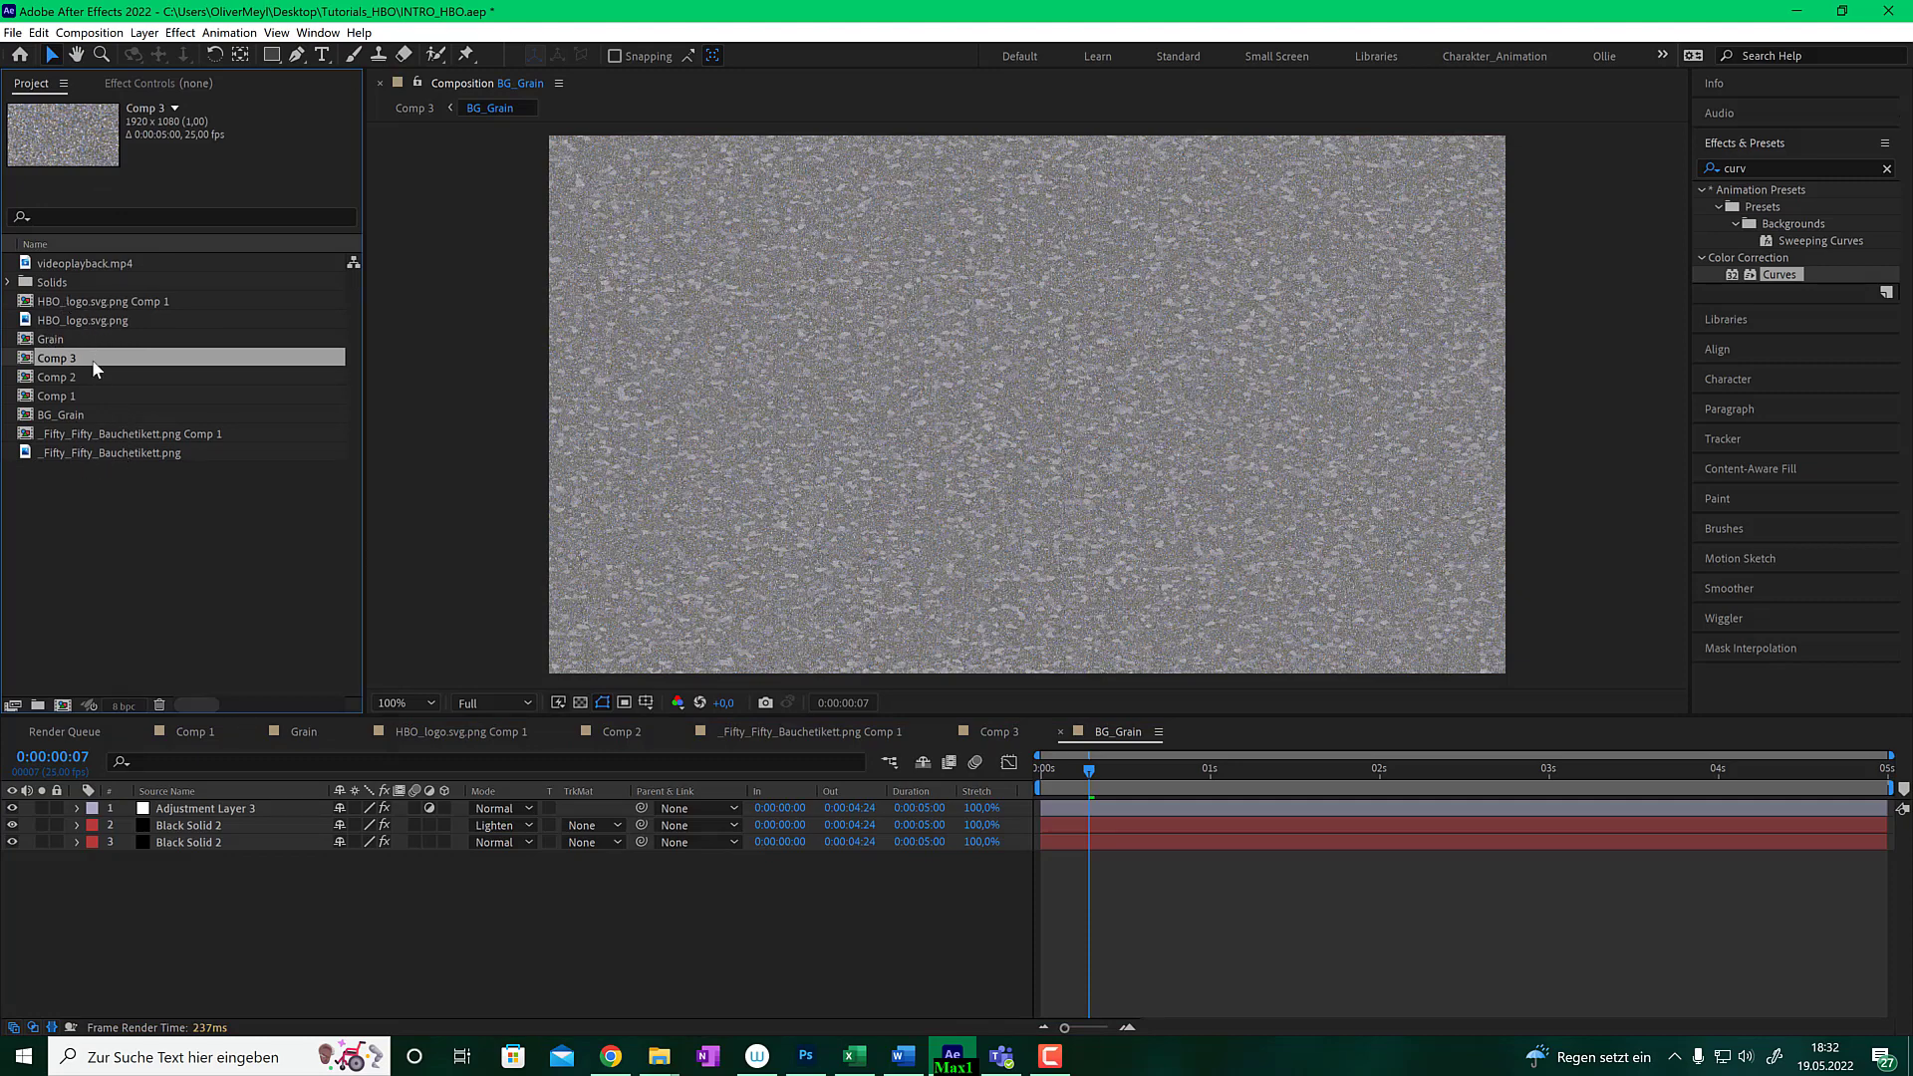
drag(108, 323, 1020, 426)
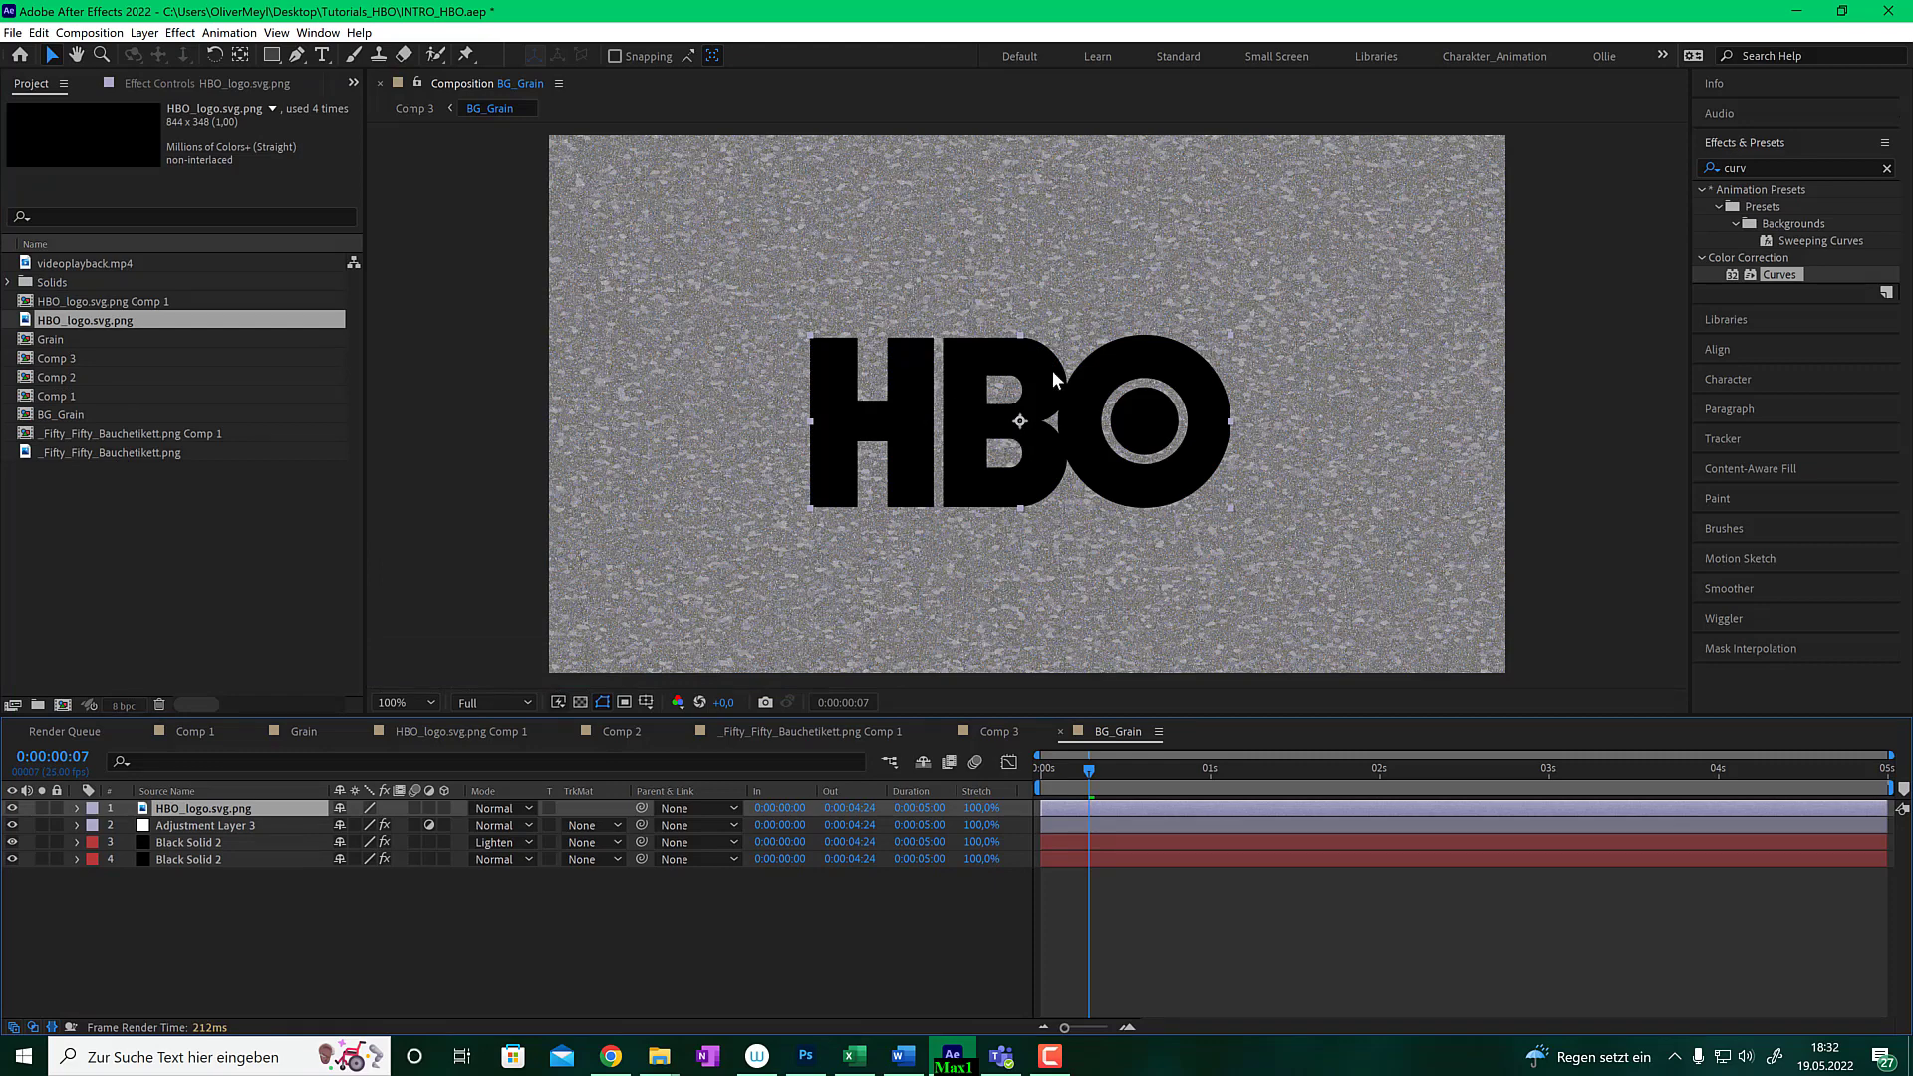
click(1767, 345)
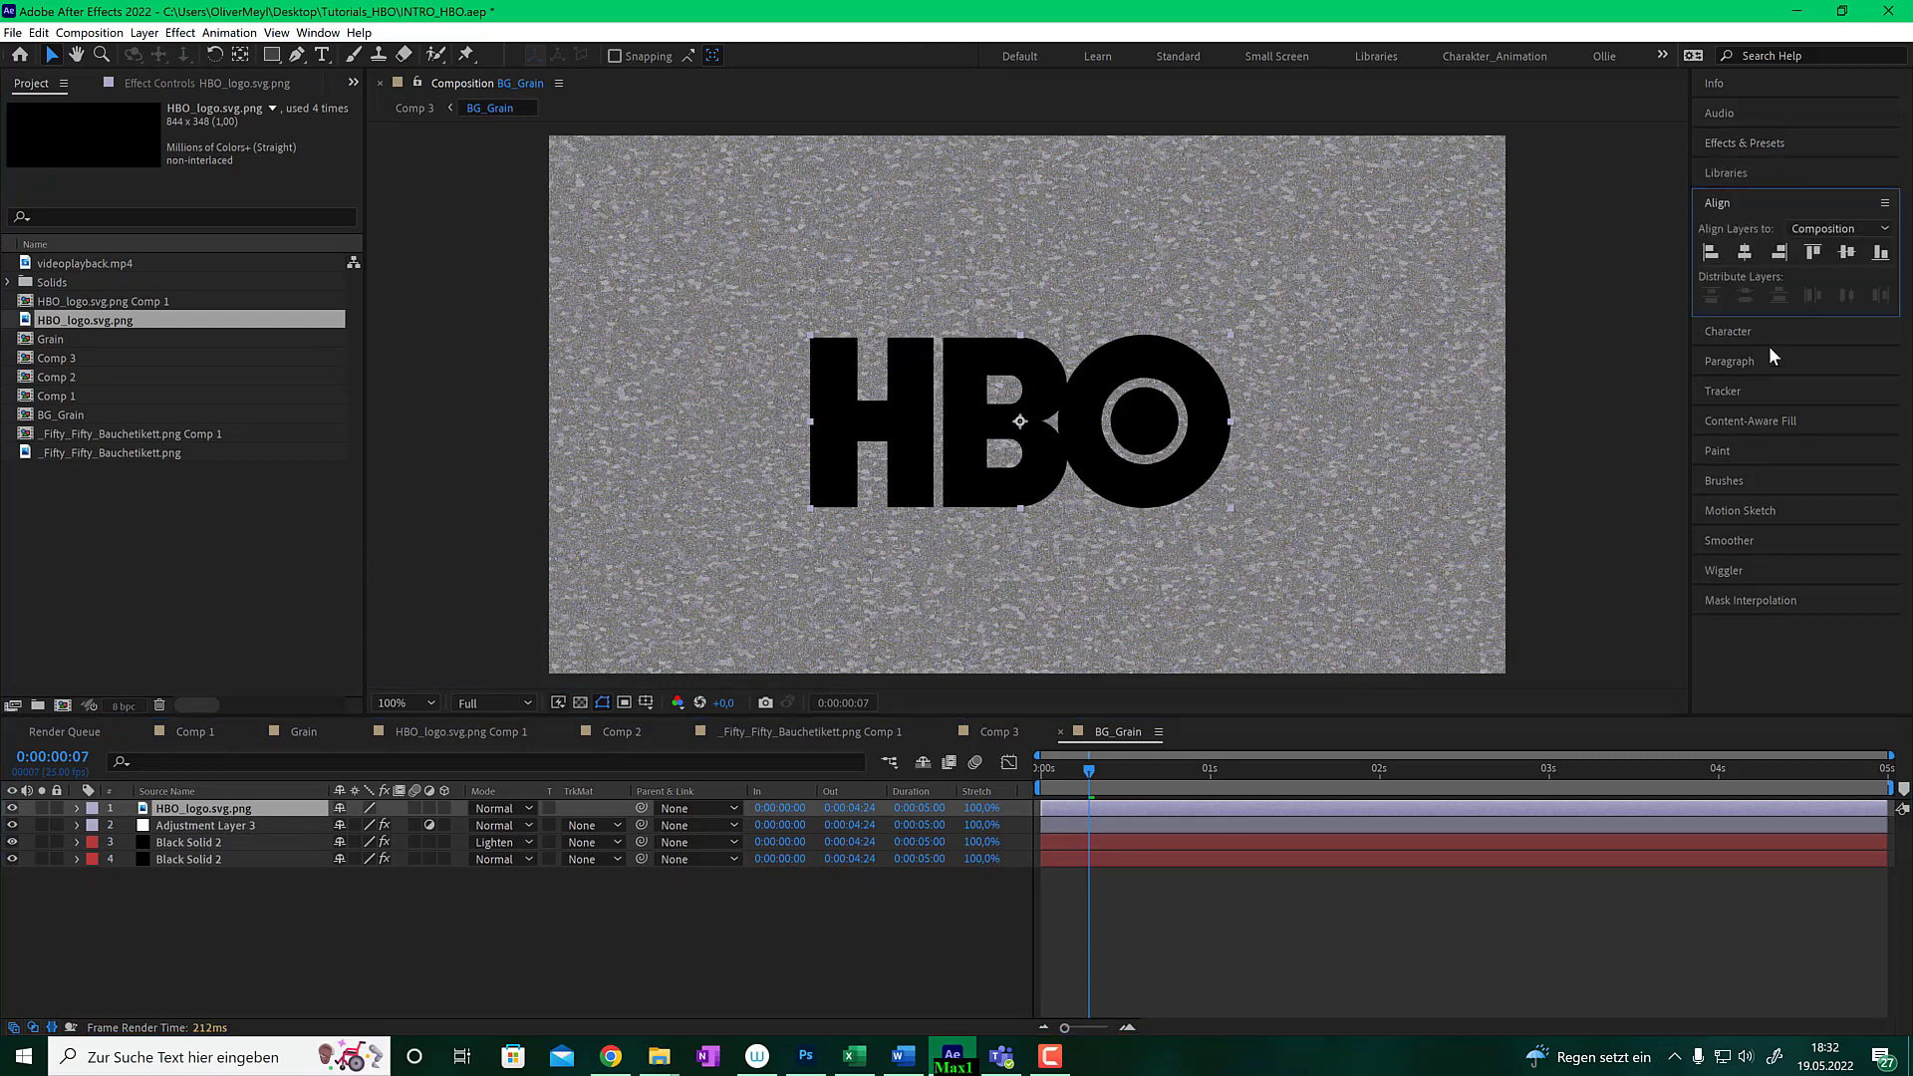
click(1745, 254)
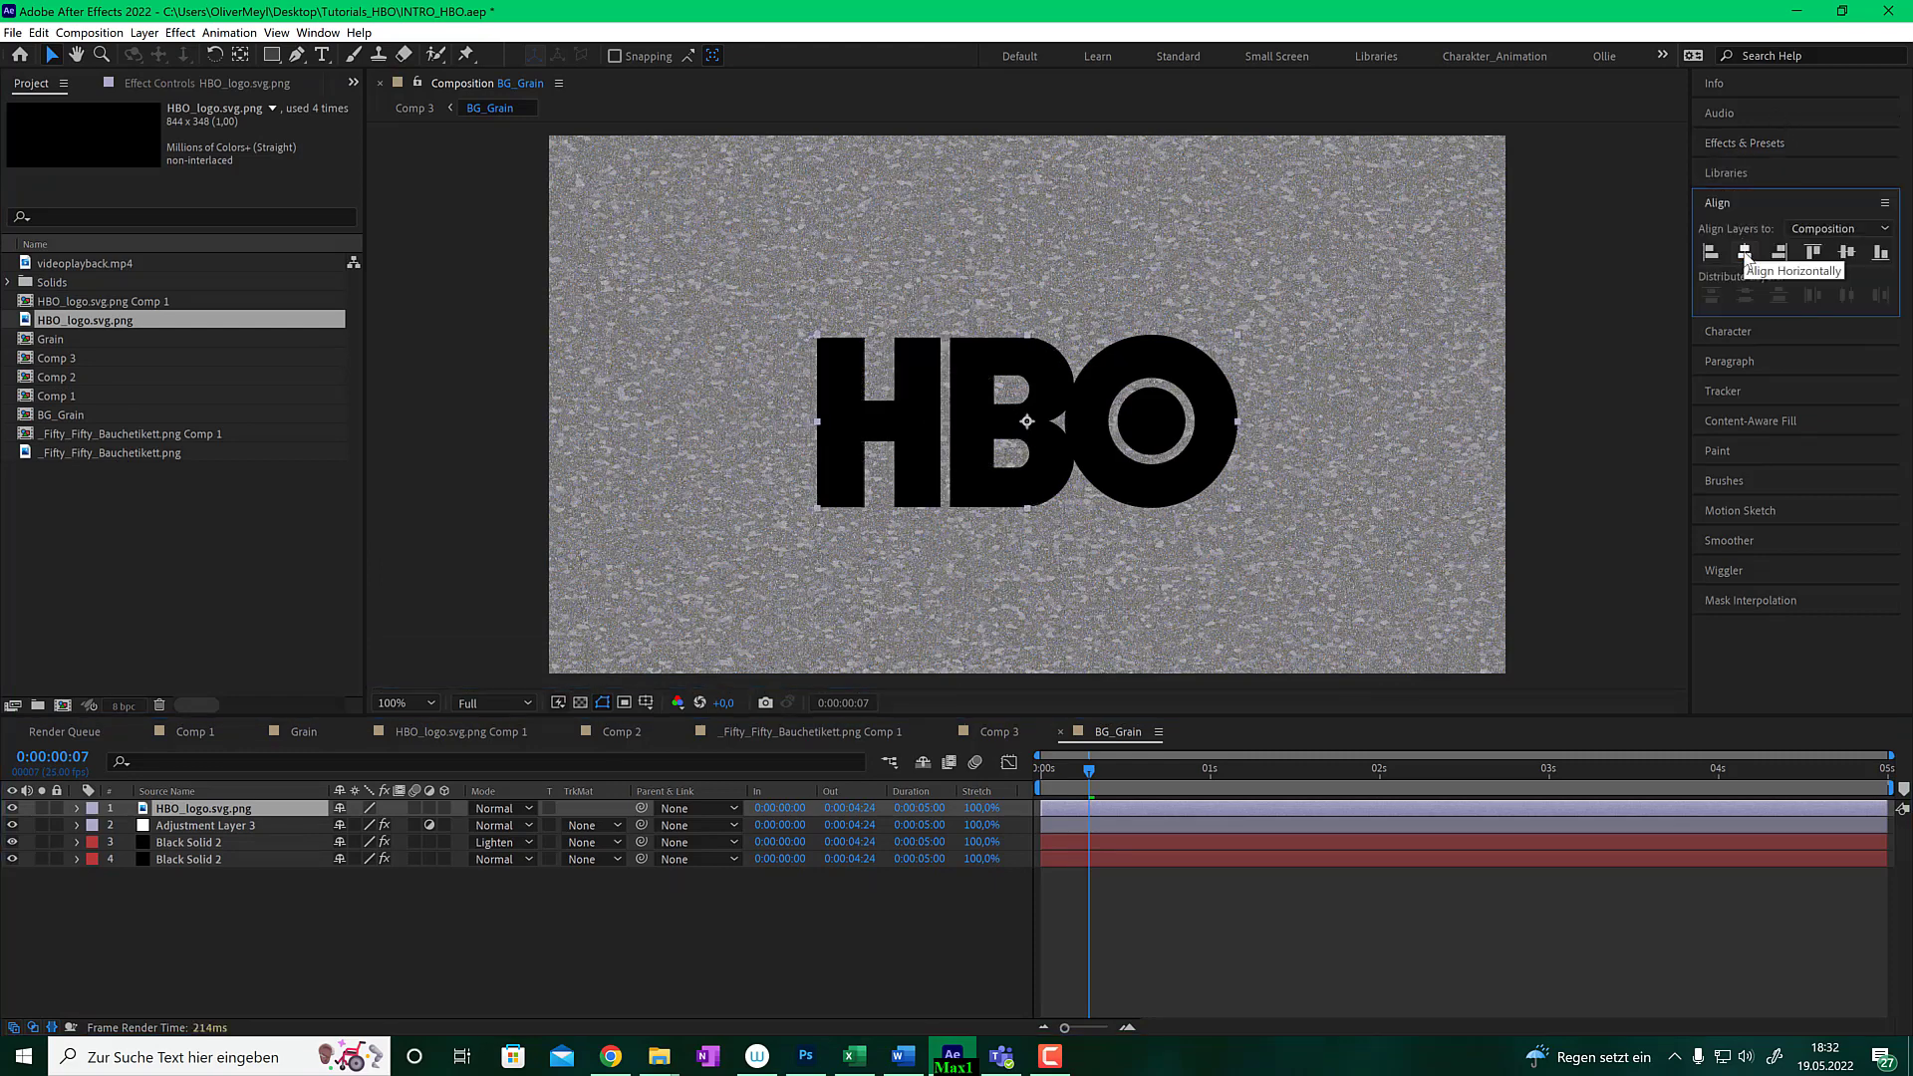
- Delete the HBO logo layer from BG_Grain and add HBO_logo.svg.png above BG_Grain in Comp 3, centered horizontally and vertically
click(1846, 252)
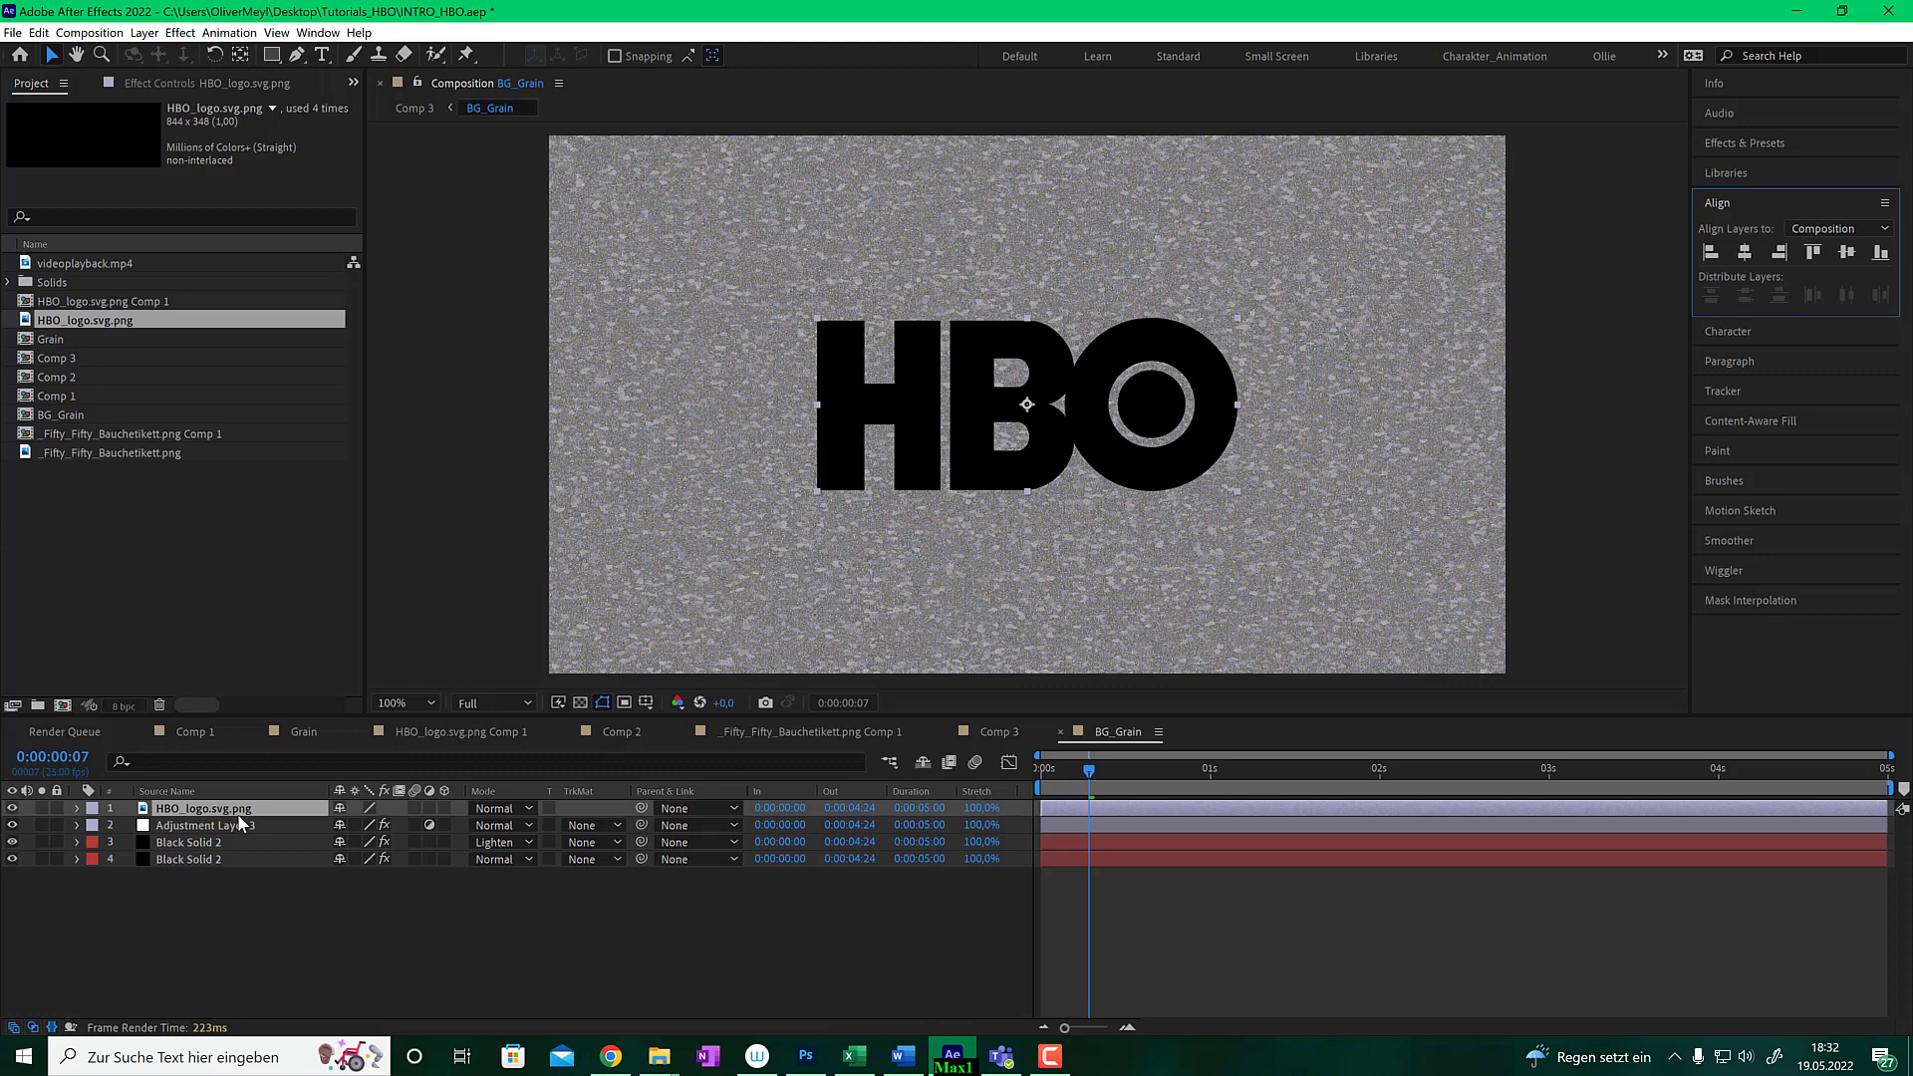
key(Delete)
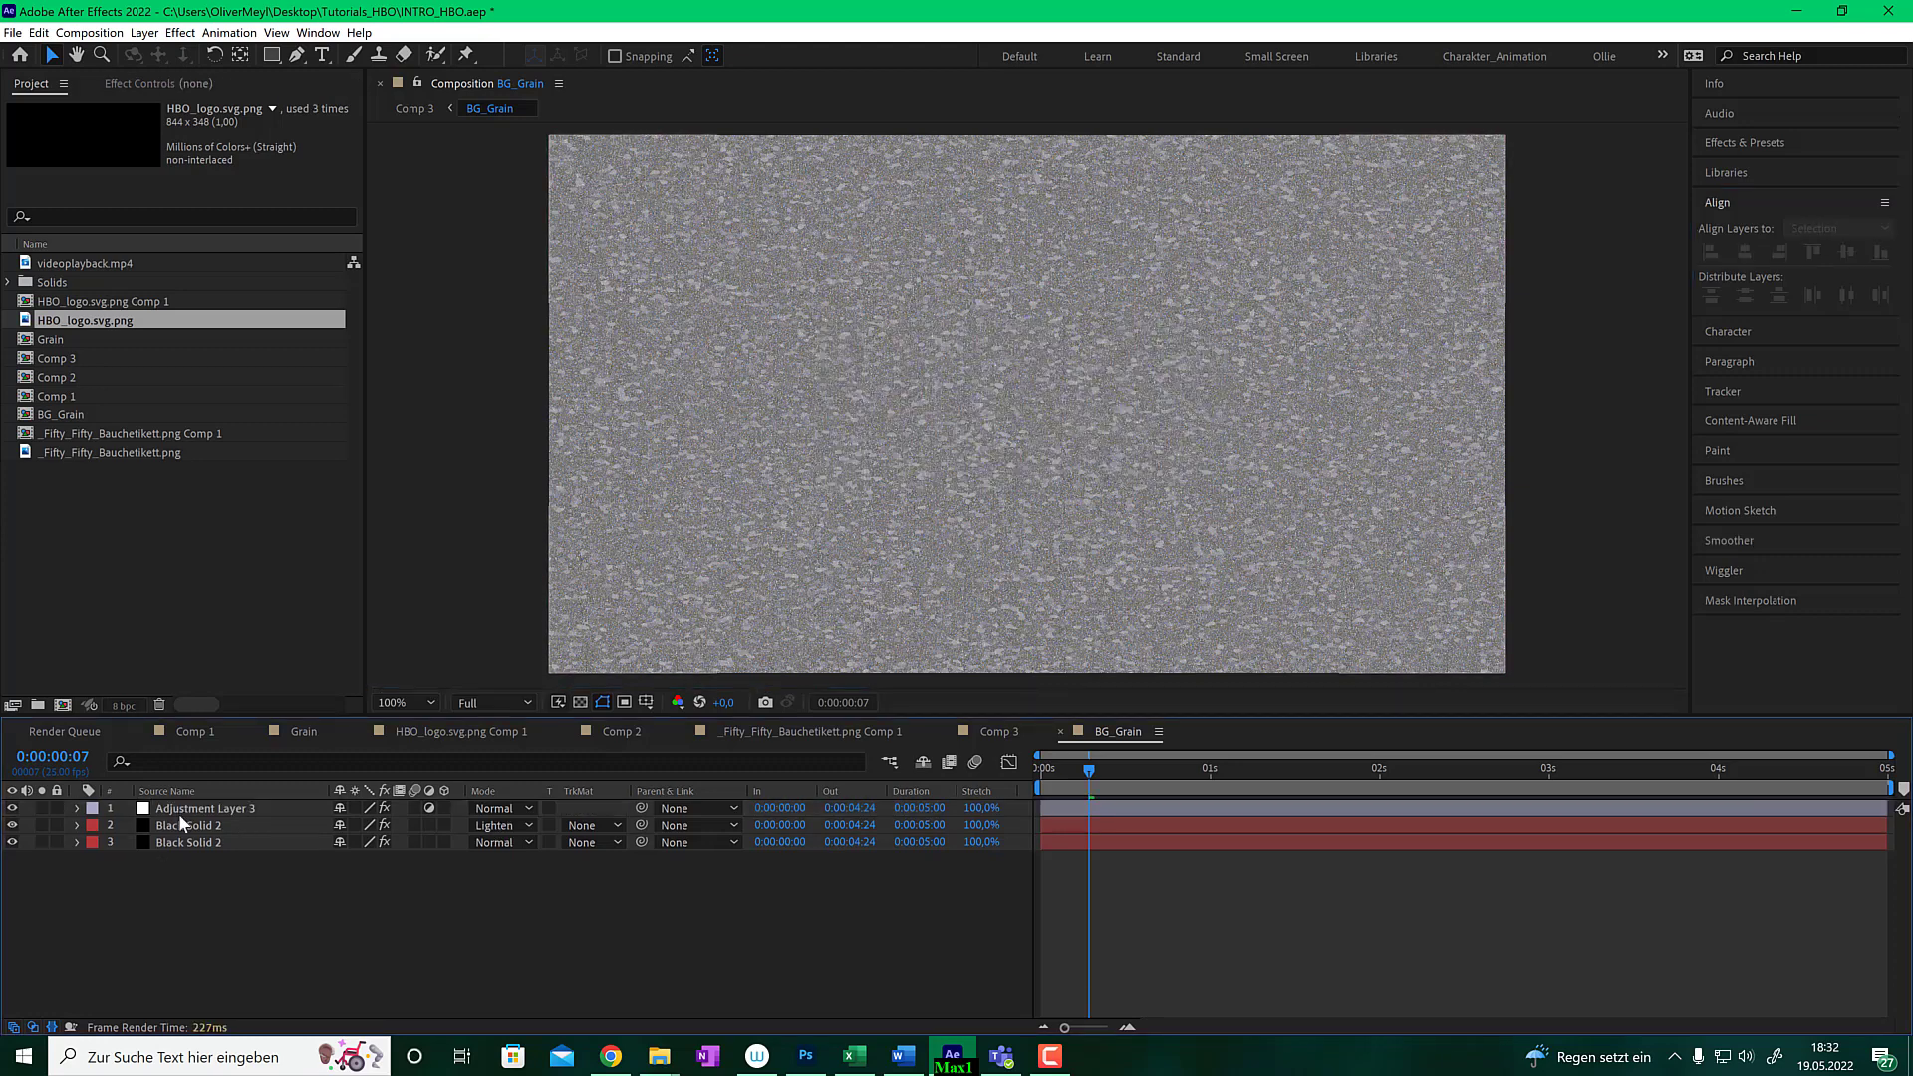
click(997, 733)
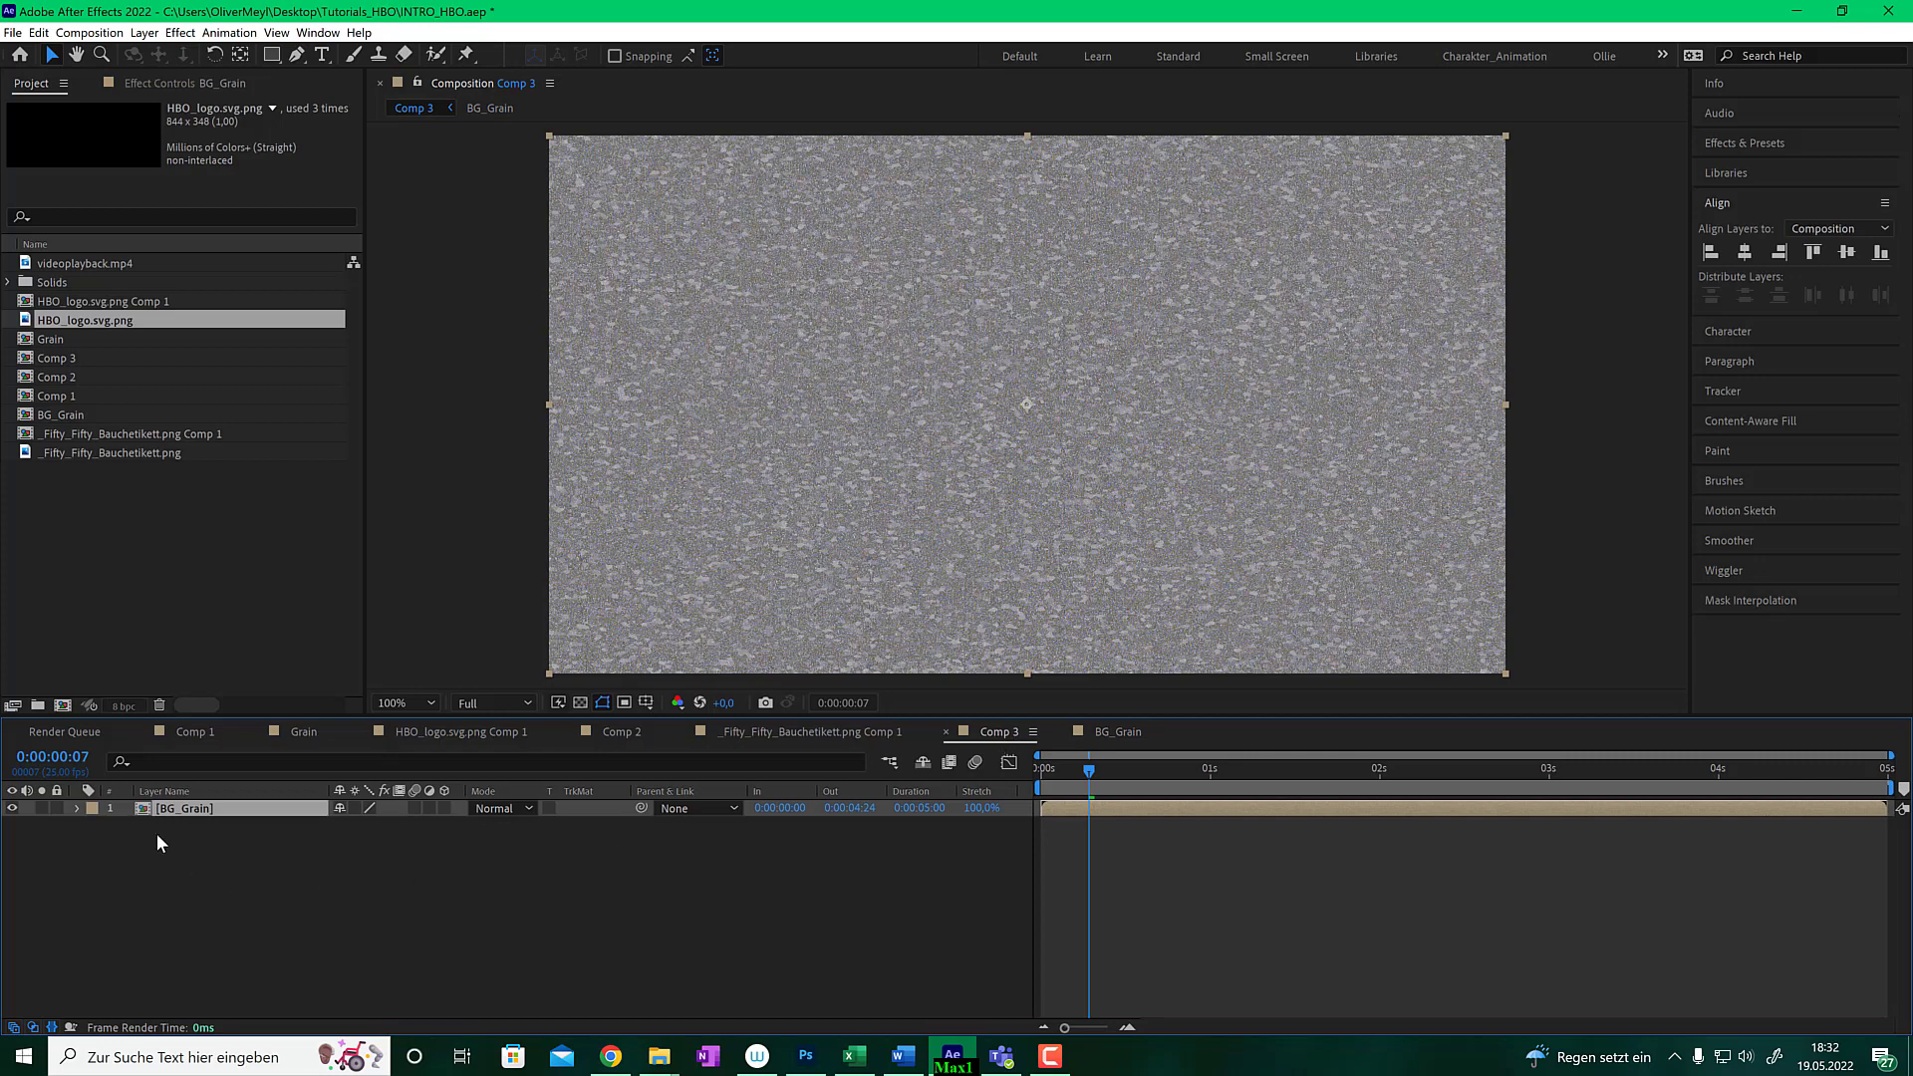
drag(87, 325, 1049, 398)
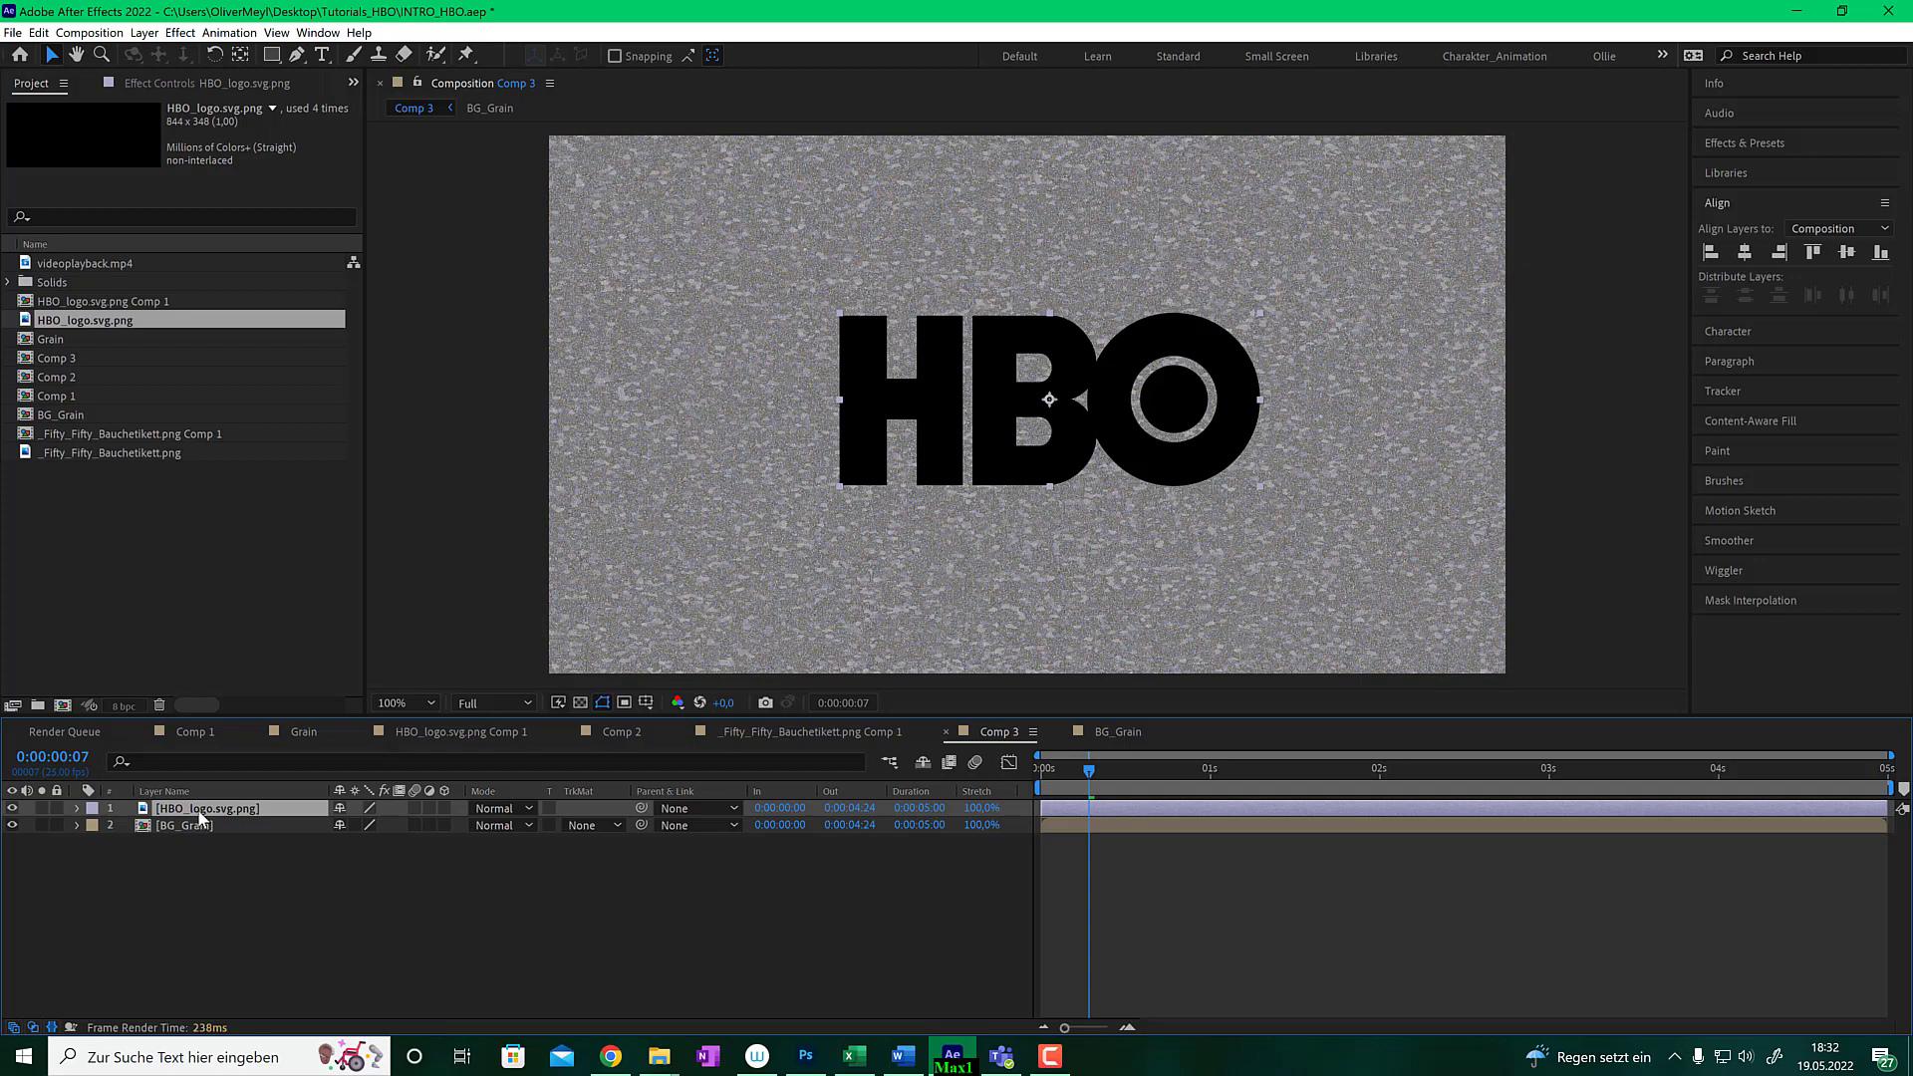
click(1745, 253)
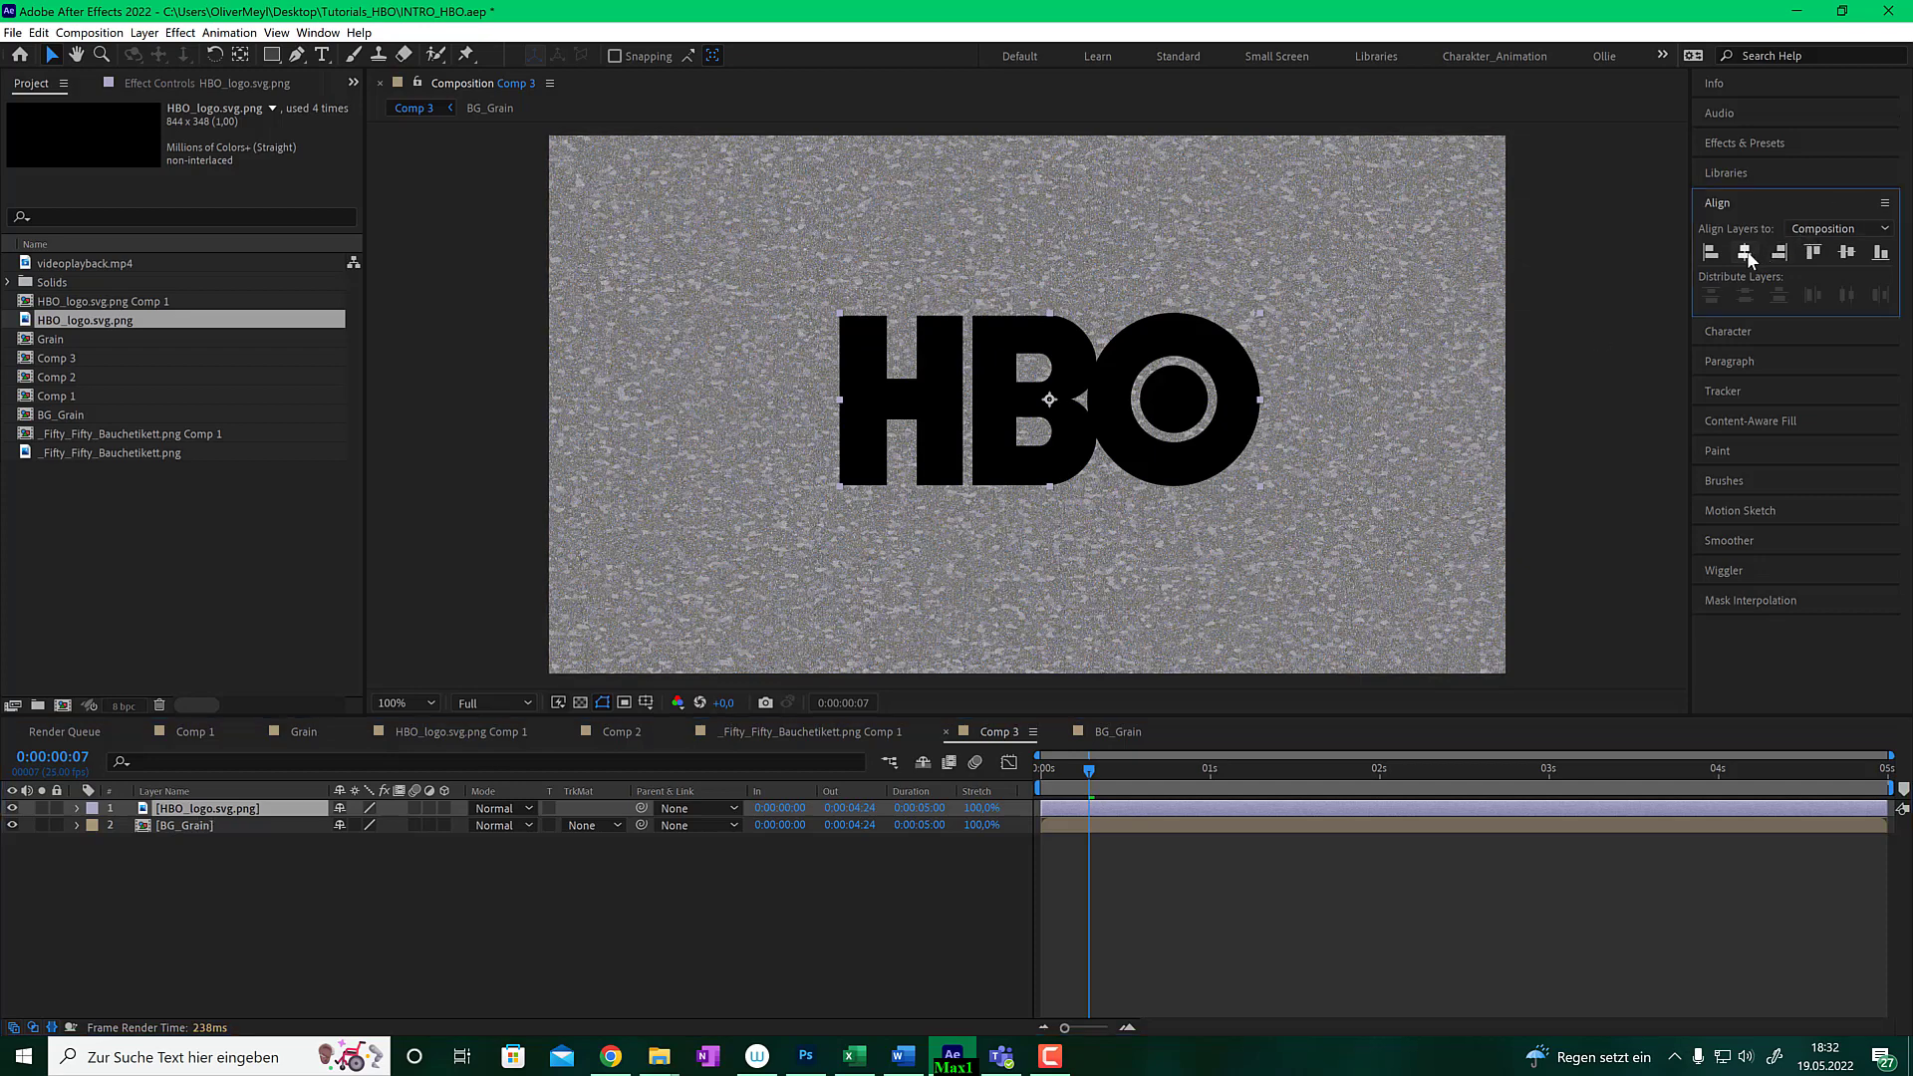
click(1846, 253)
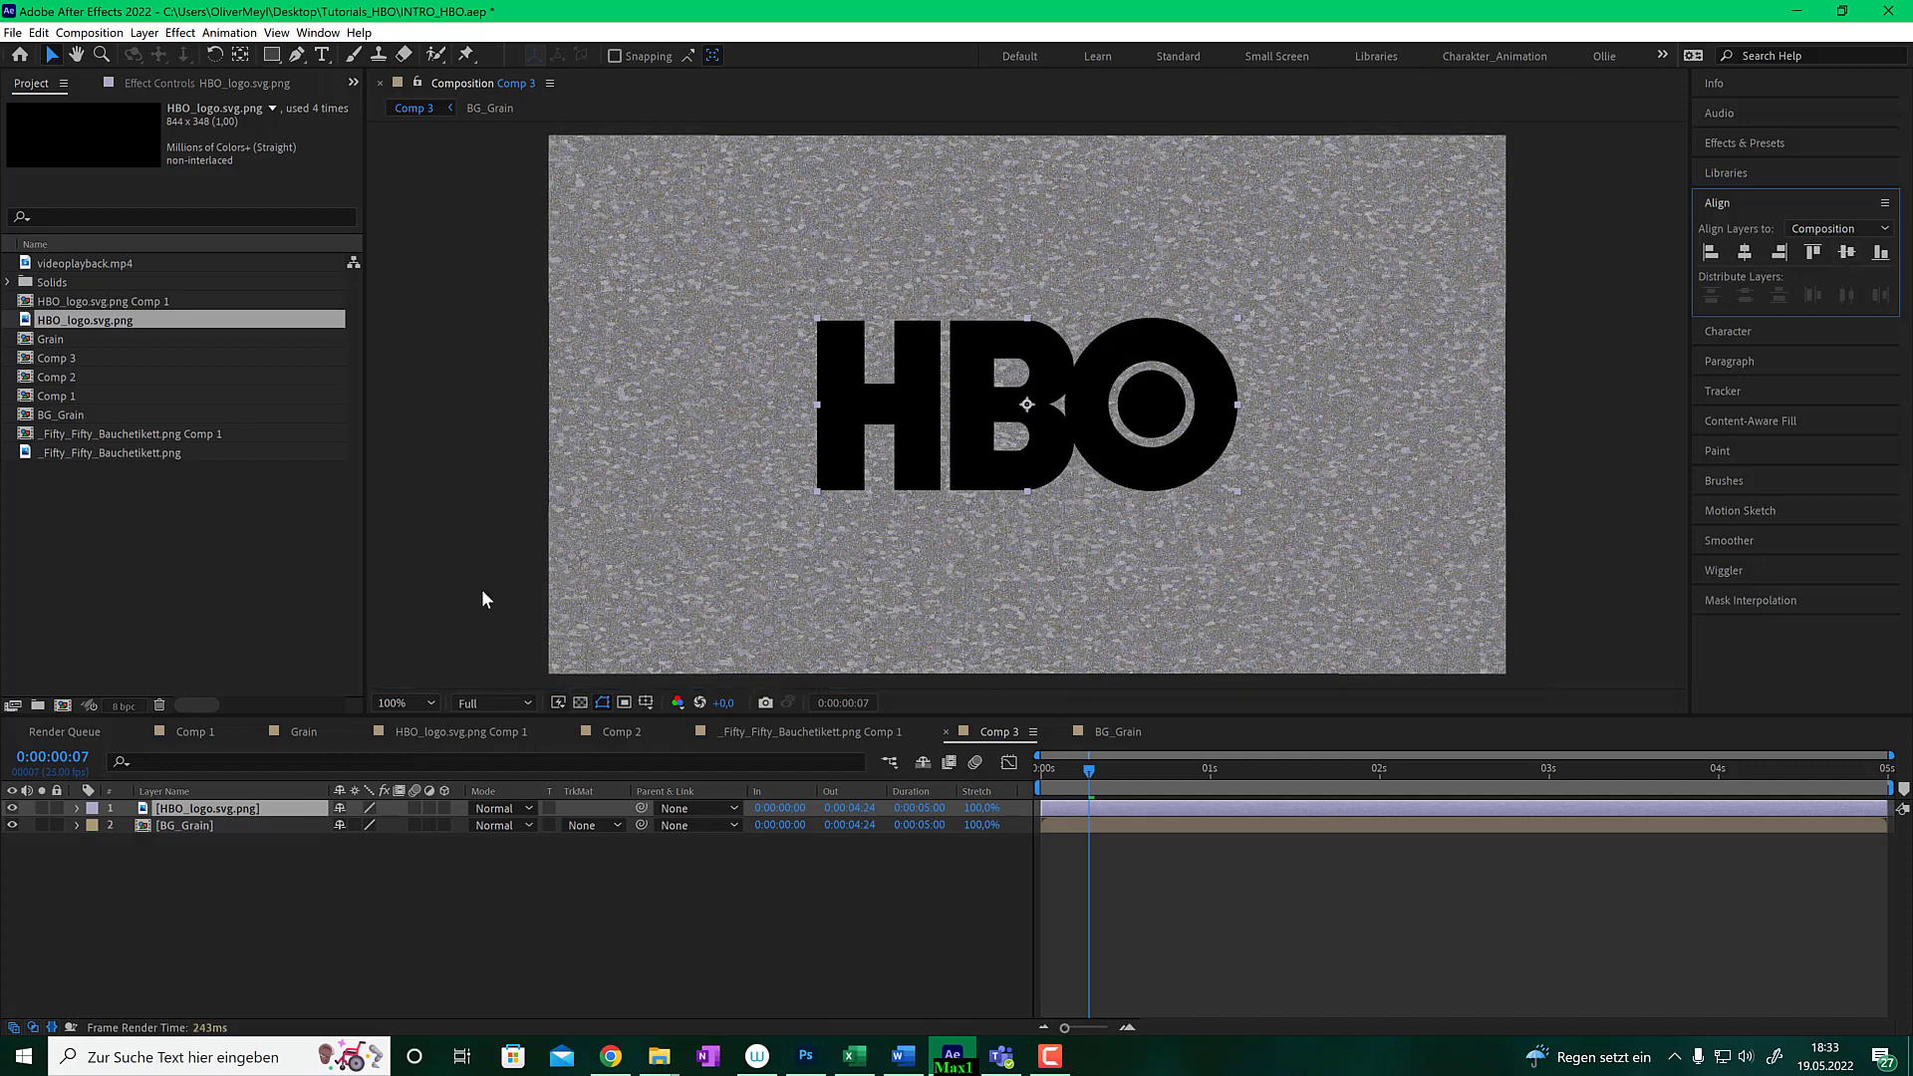
- Try an Alpha Matte from the HBO logo on the BG_Grain layer in Comp 3, and scrub to 0:00:00:17 to check it
double_click(182, 825)
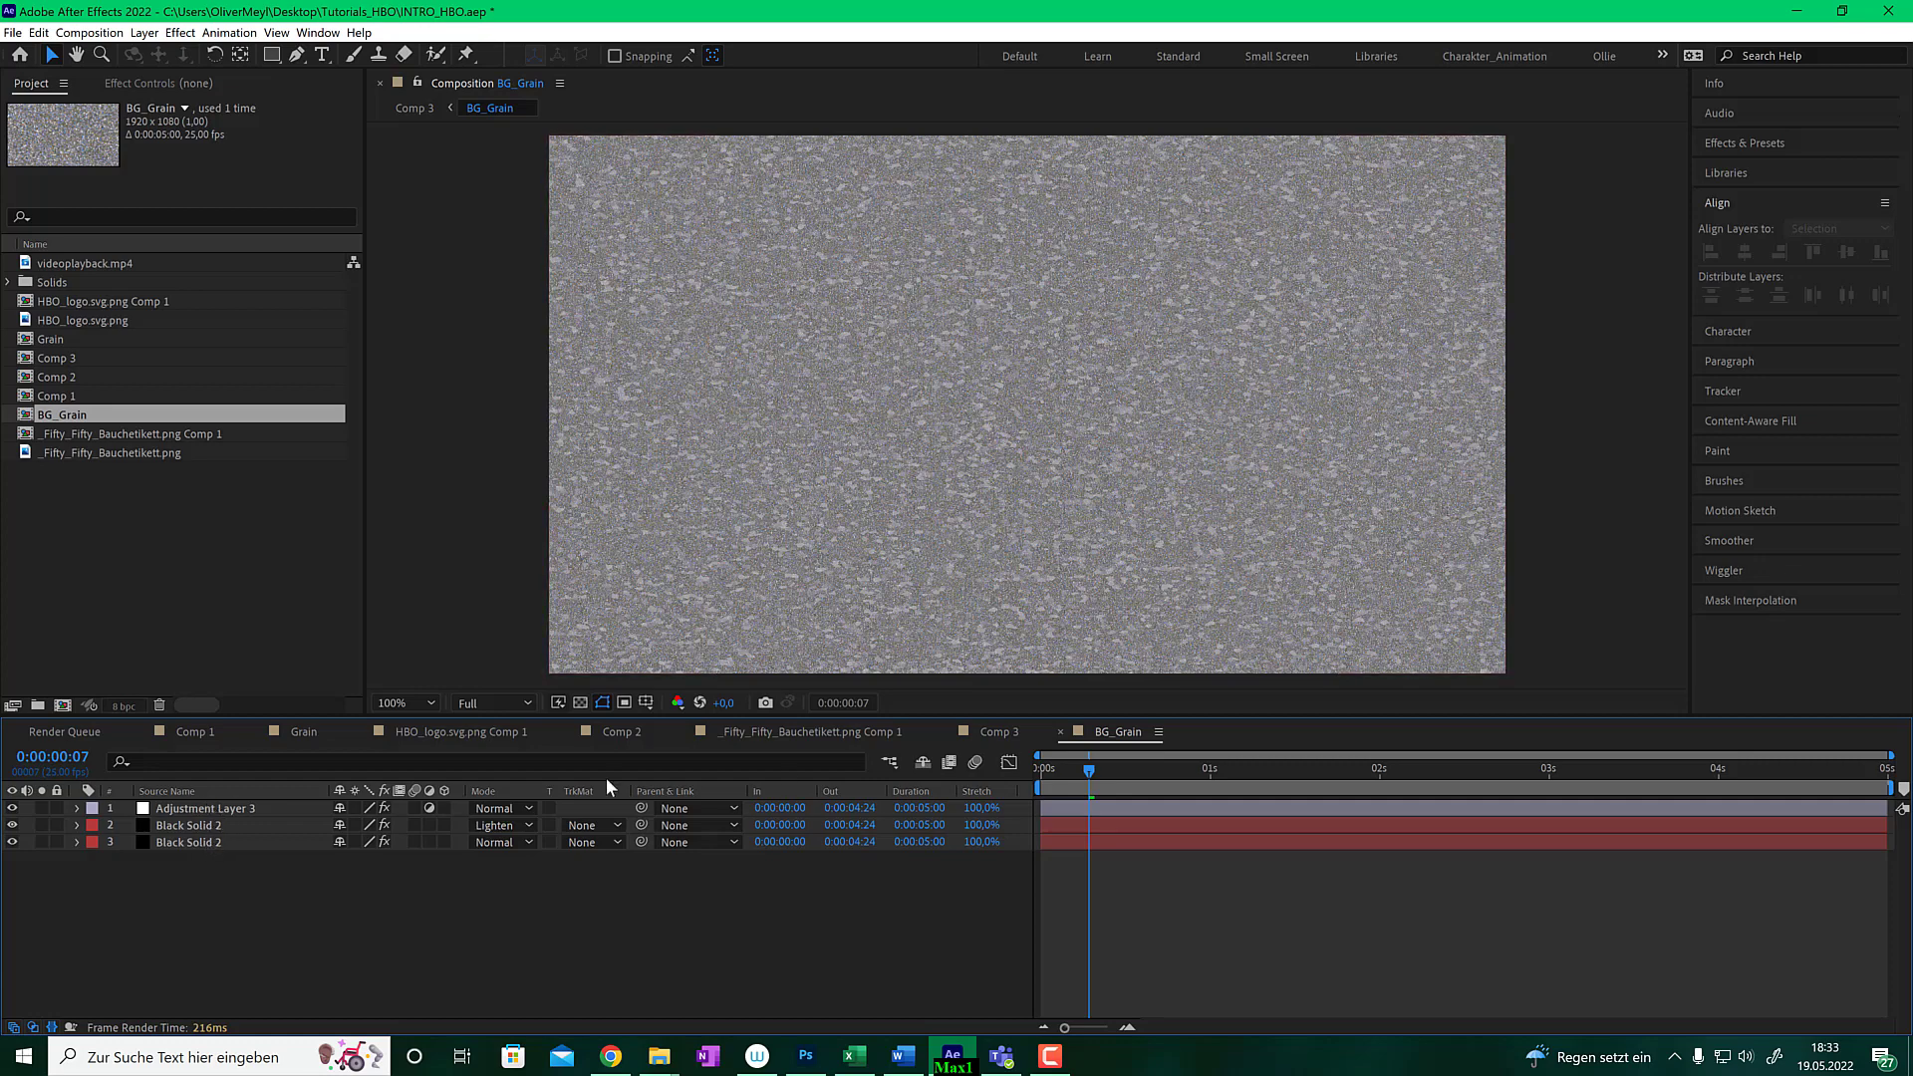
click(1007, 728)
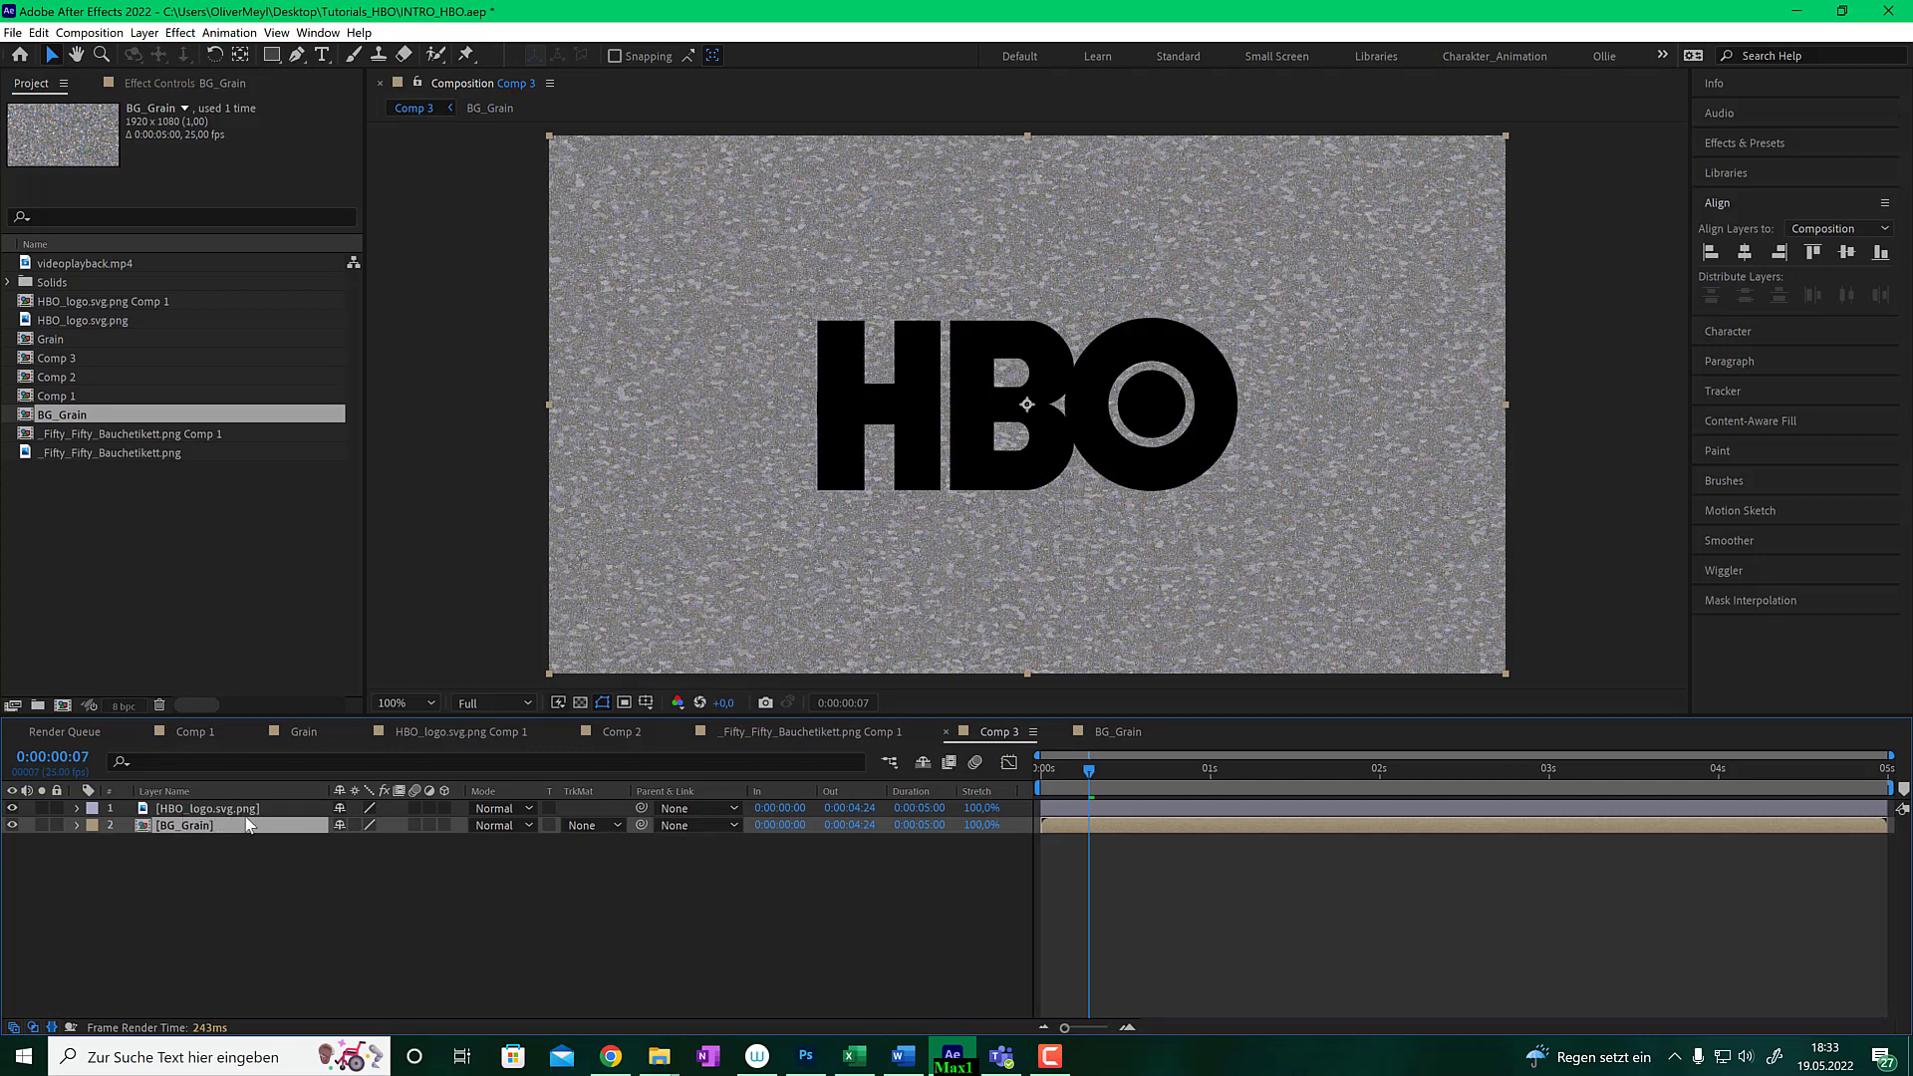
key(shift+minus)
click(480, 824)
click(531, 84)
click(588, 825)
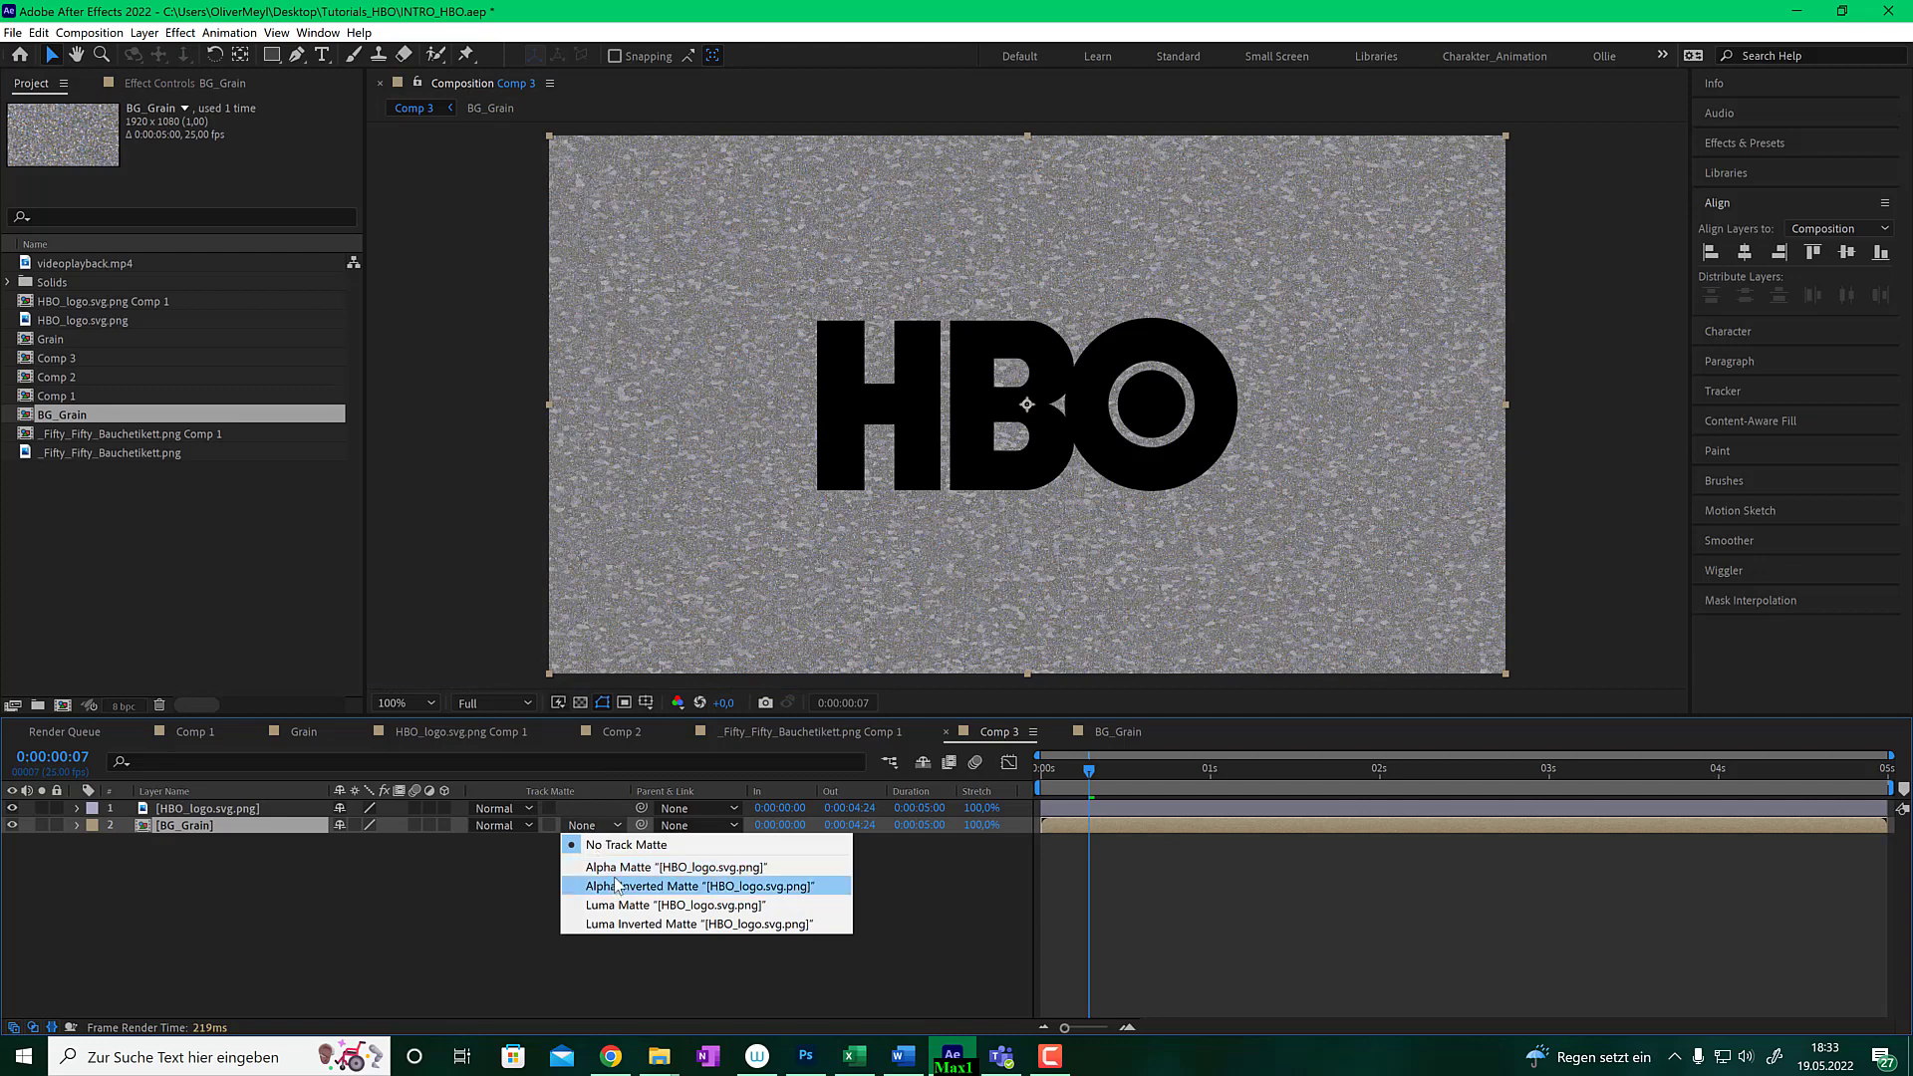
click(619, 868)
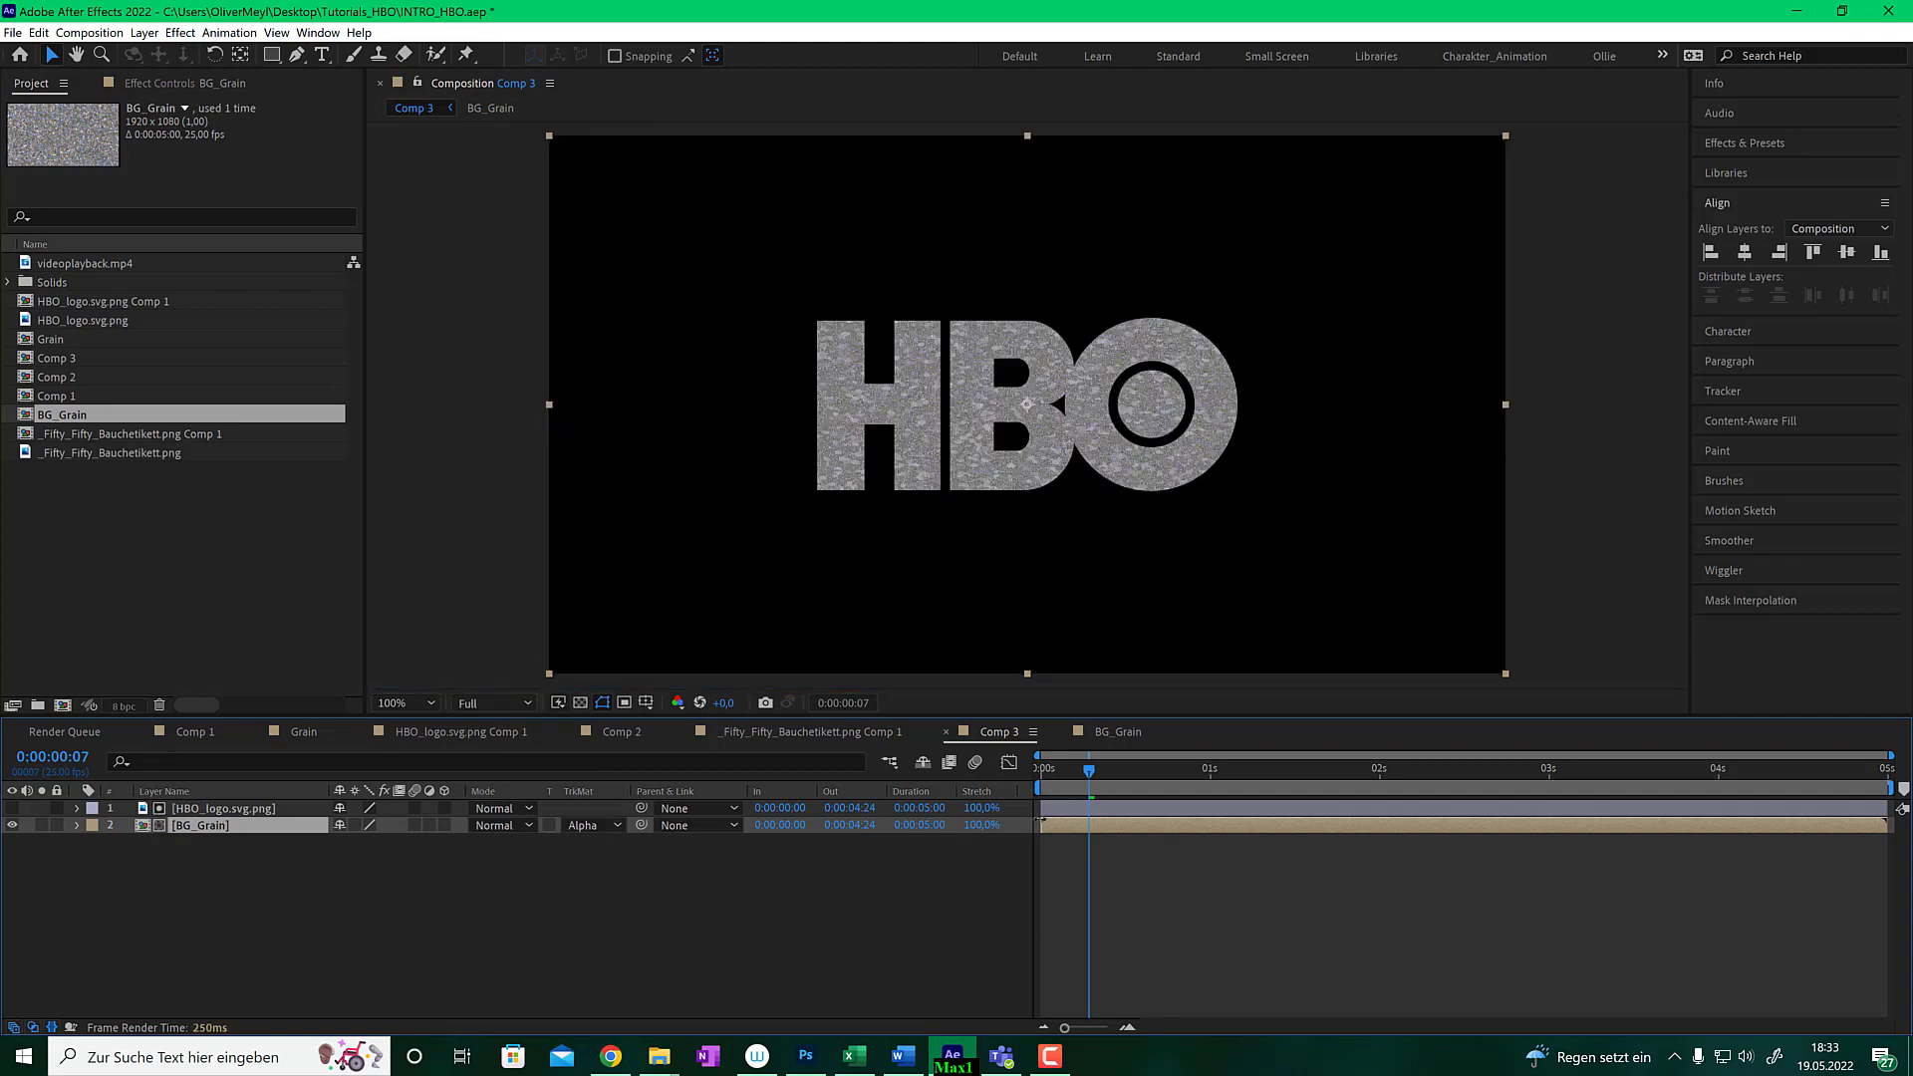
drag(1084, 777, 1156, 777)
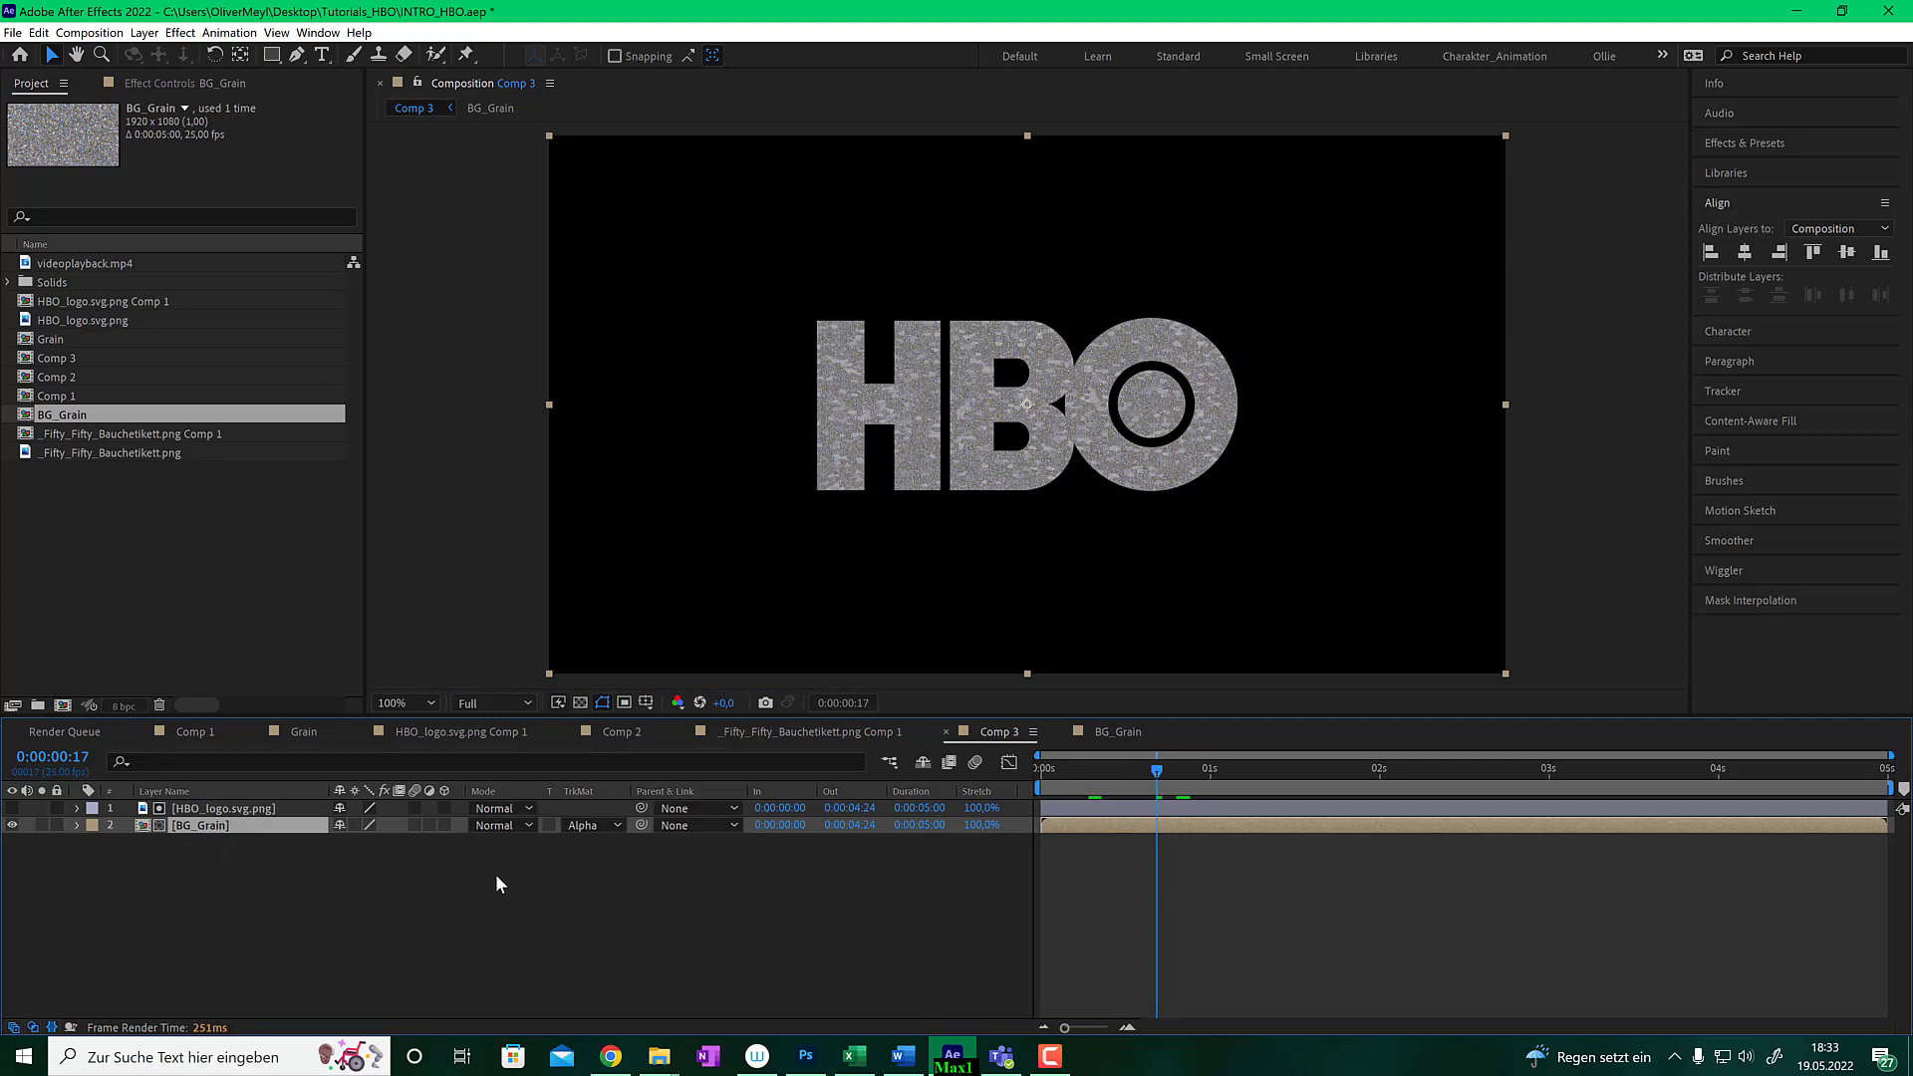
- Set BG_Grain back to No Track Matte and turn the HBO logo layer's visibility on again
click(591, 825)
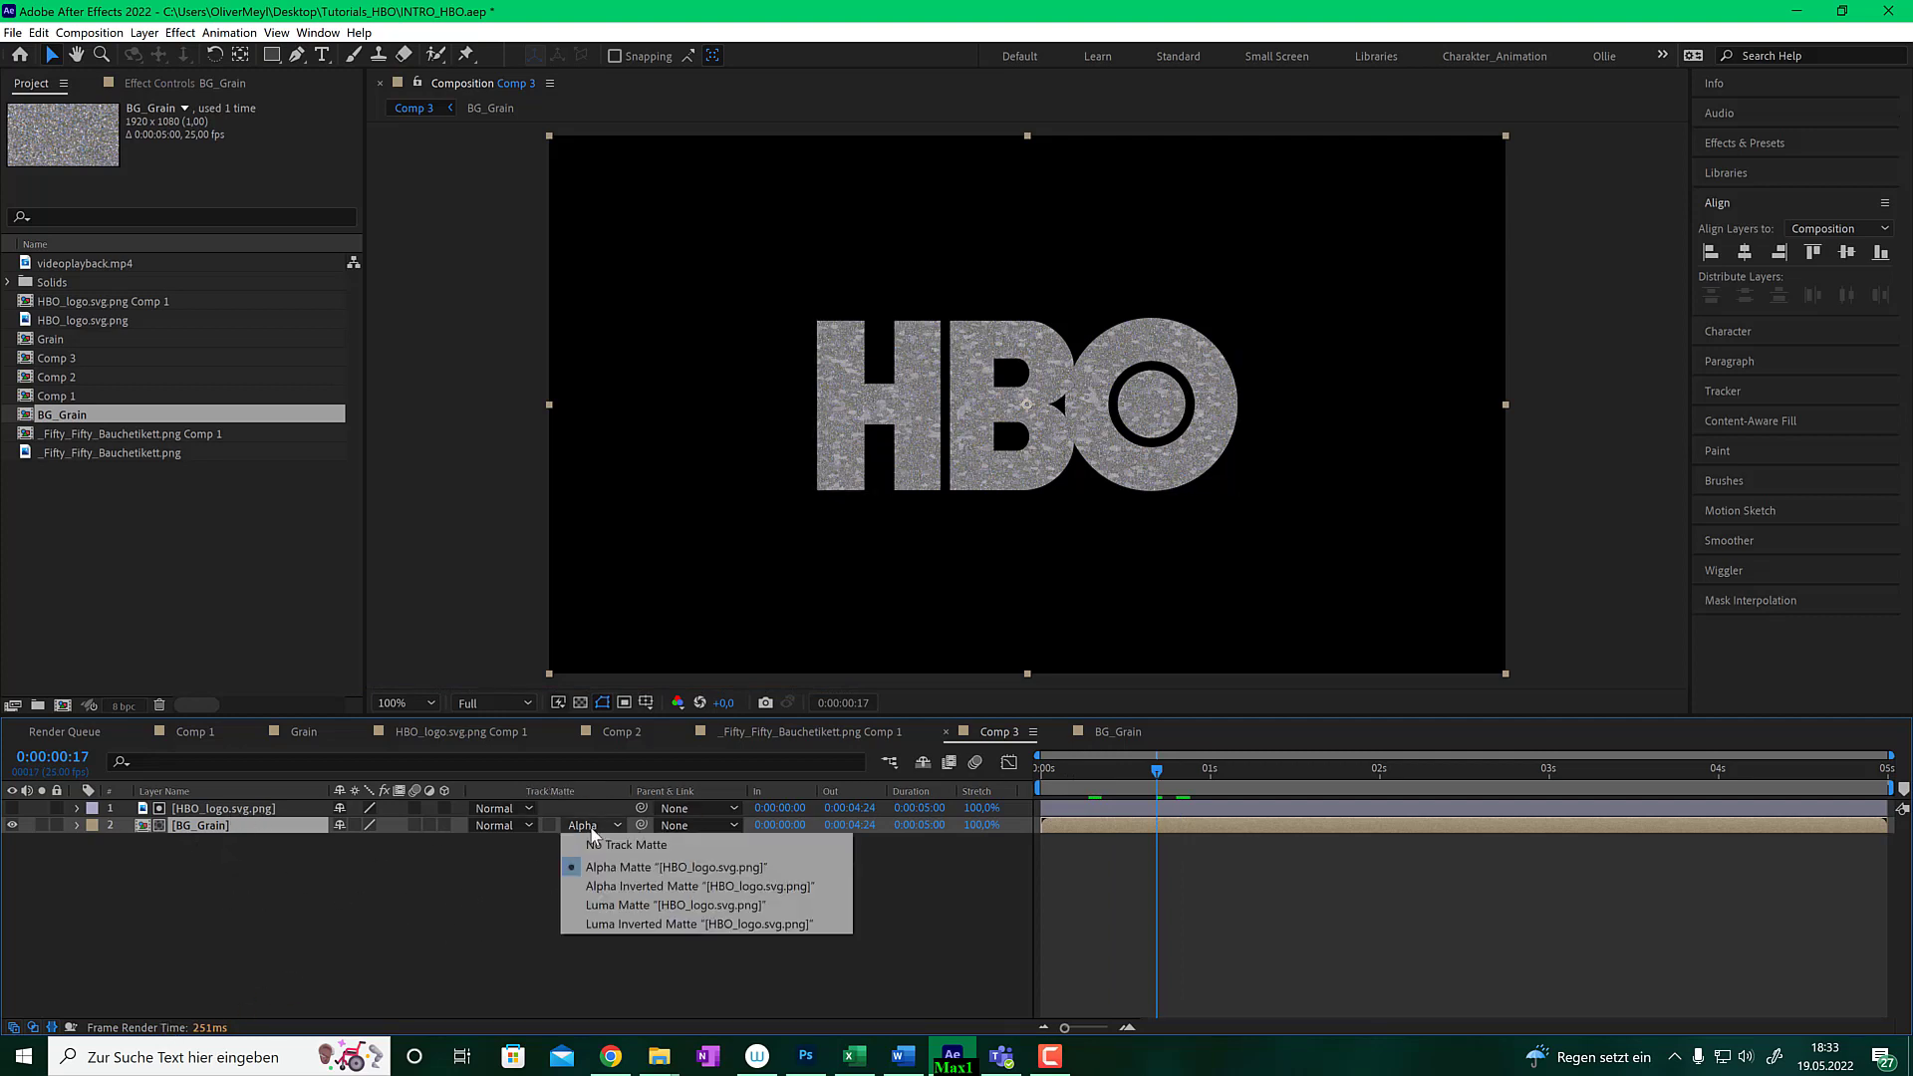
click(607, 841)
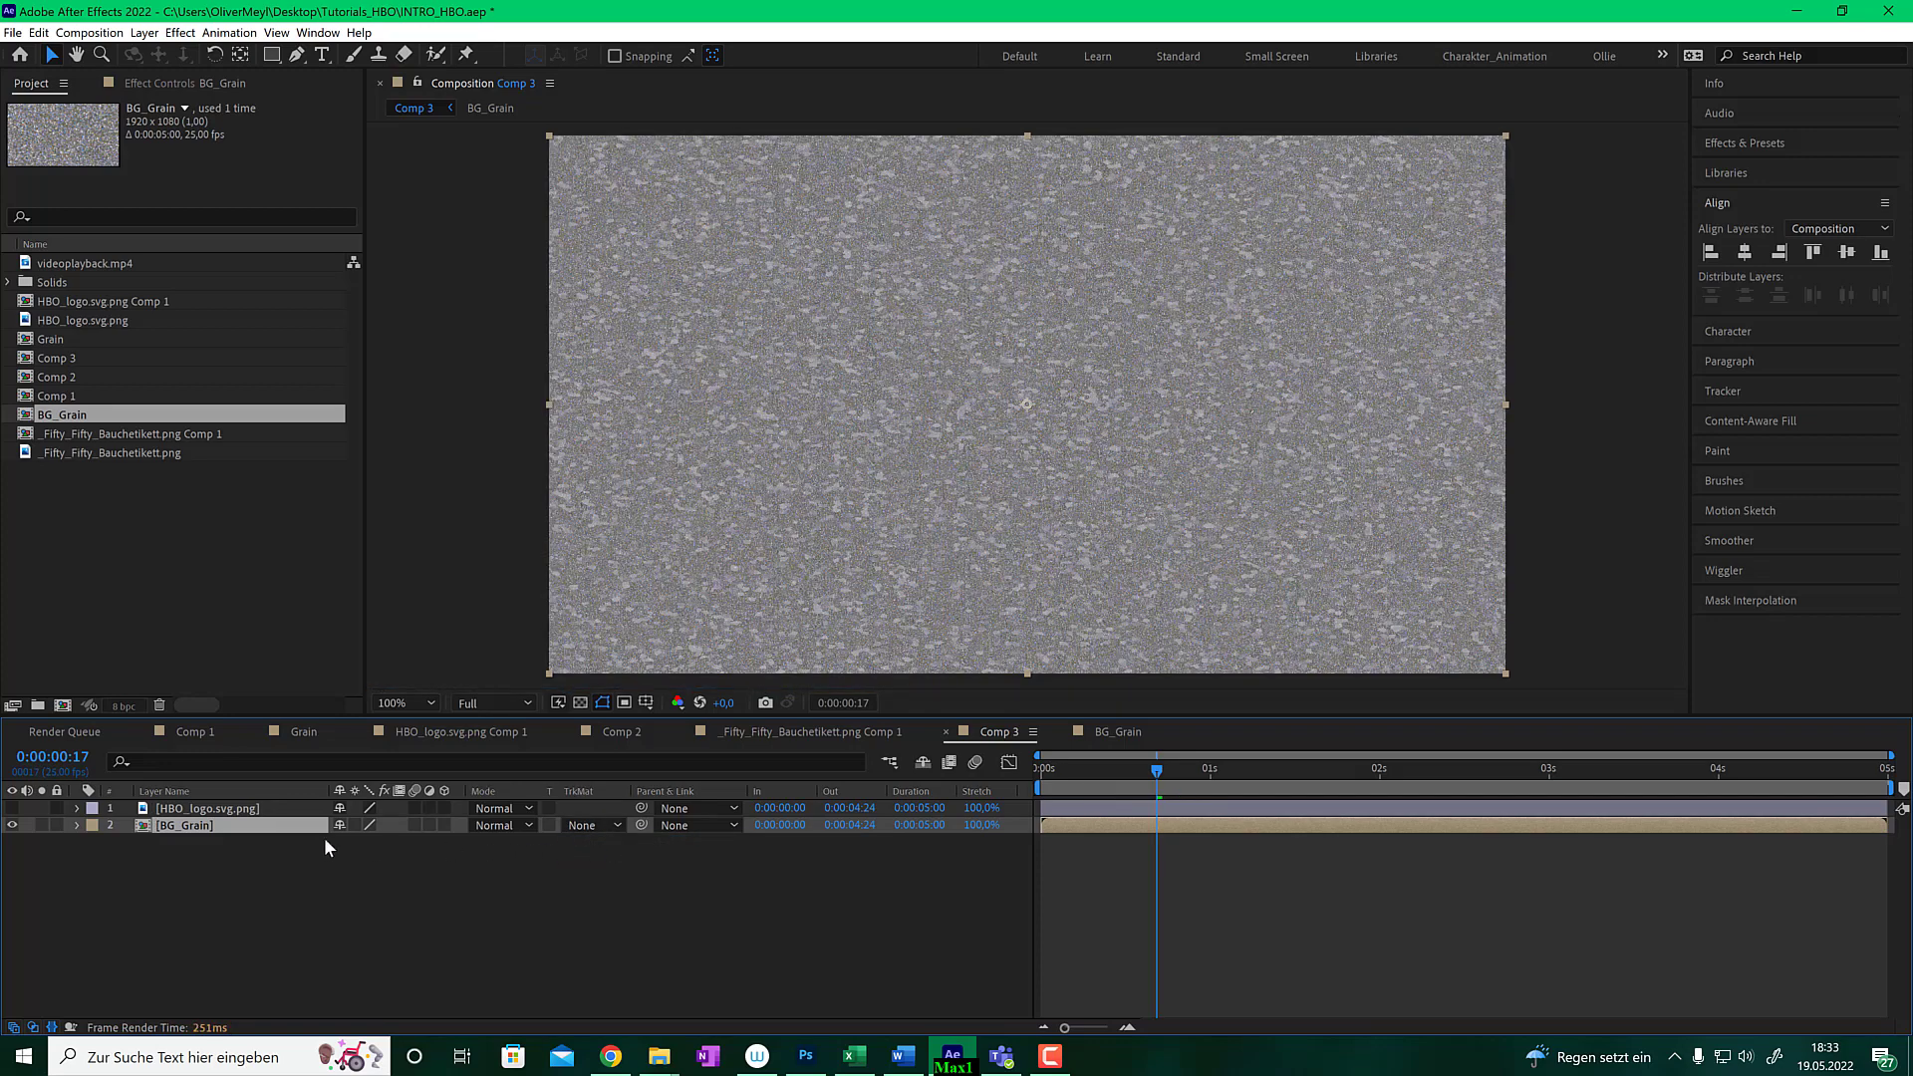
click(12, 807)
- Find the Pattoon effect and apply it to the HBO logo layer in Comp 3
click(231, 808)
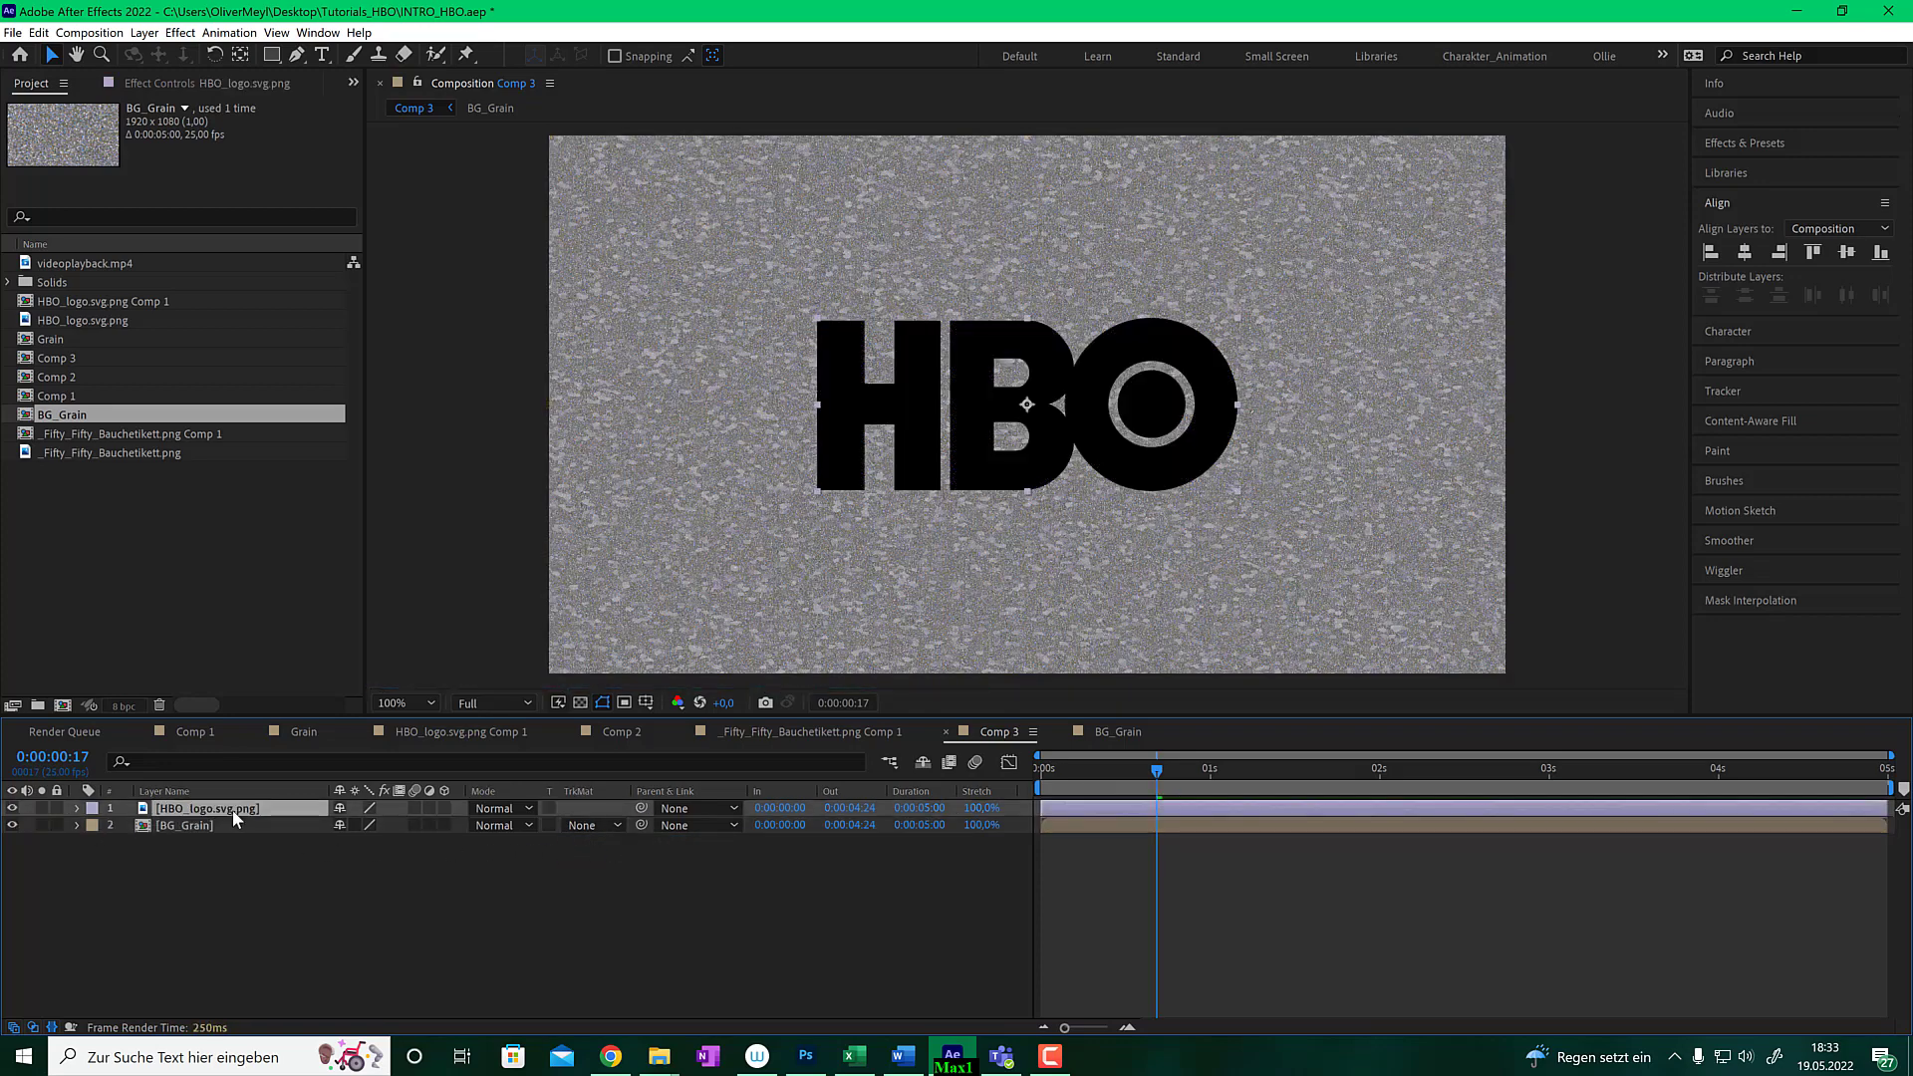
click(1783, 140)
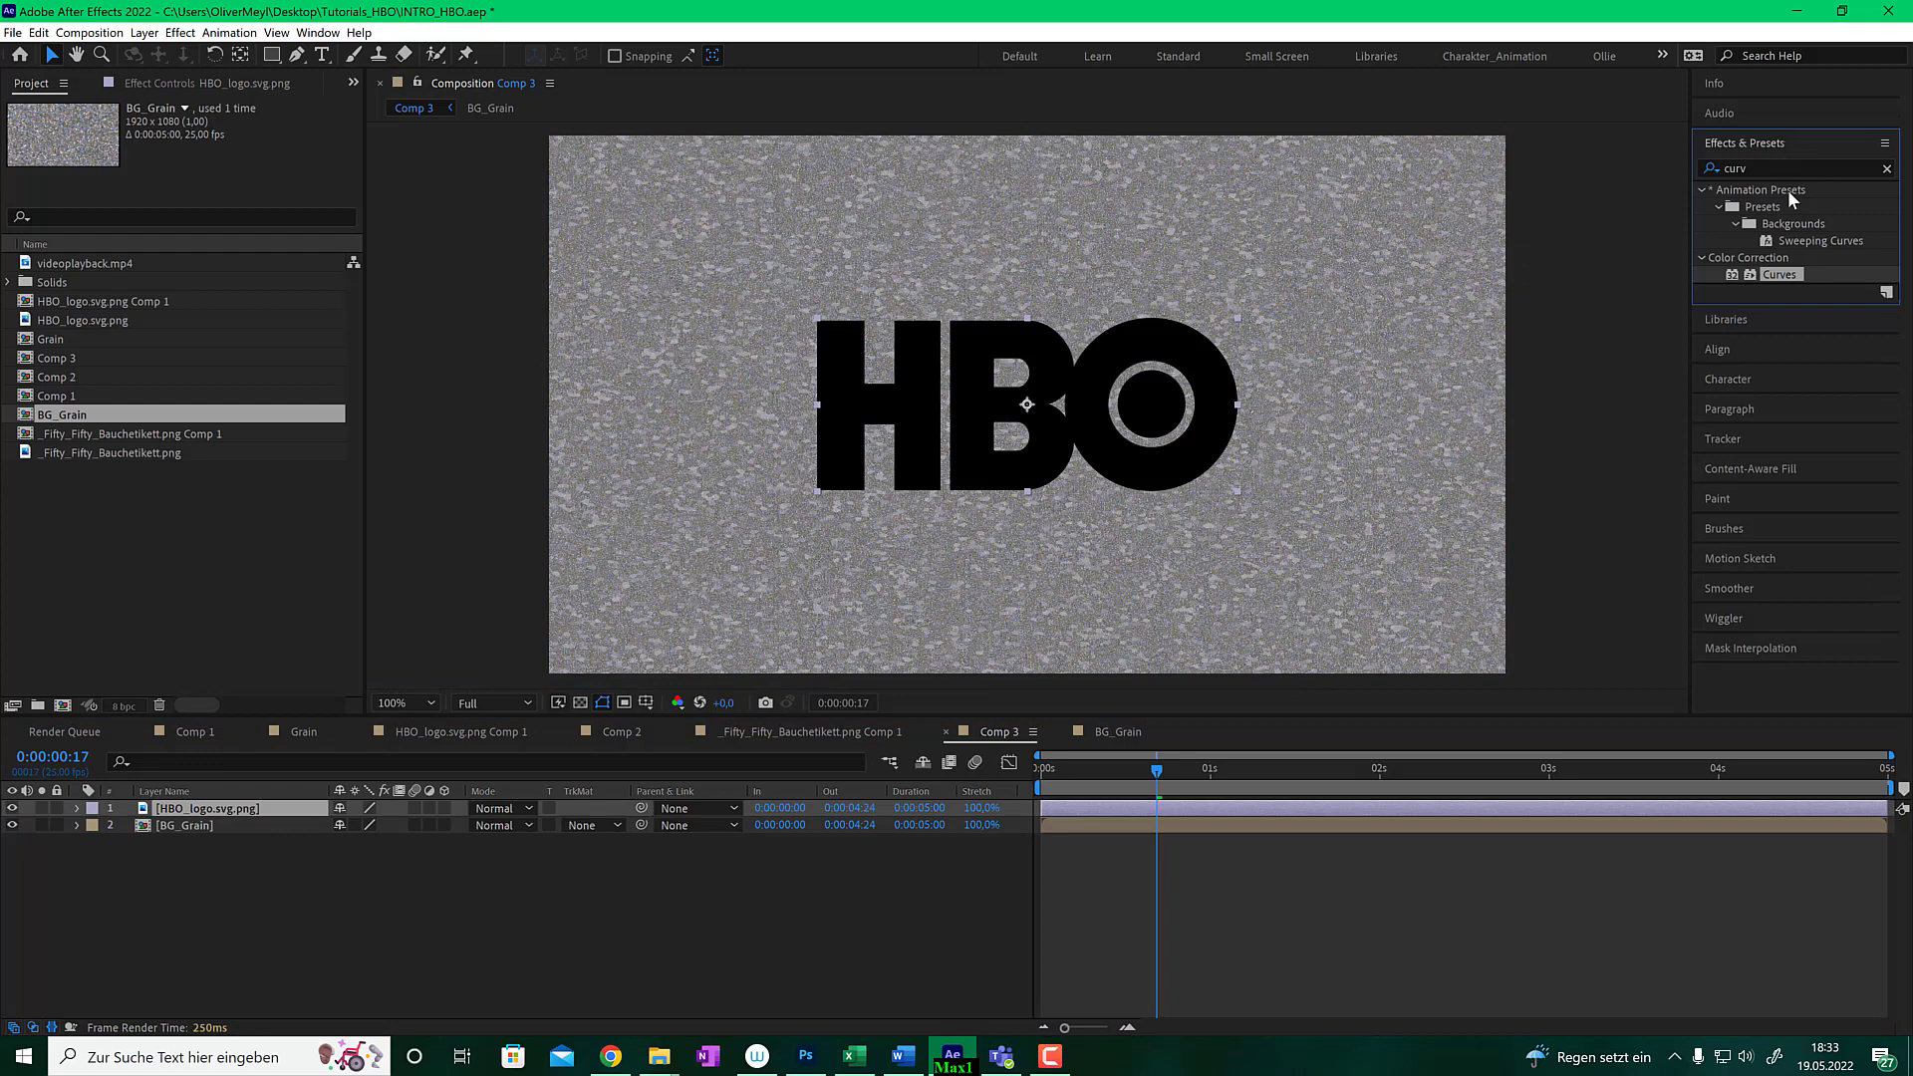
drag(1791, 170, 1684, 168)
text(pattoon)
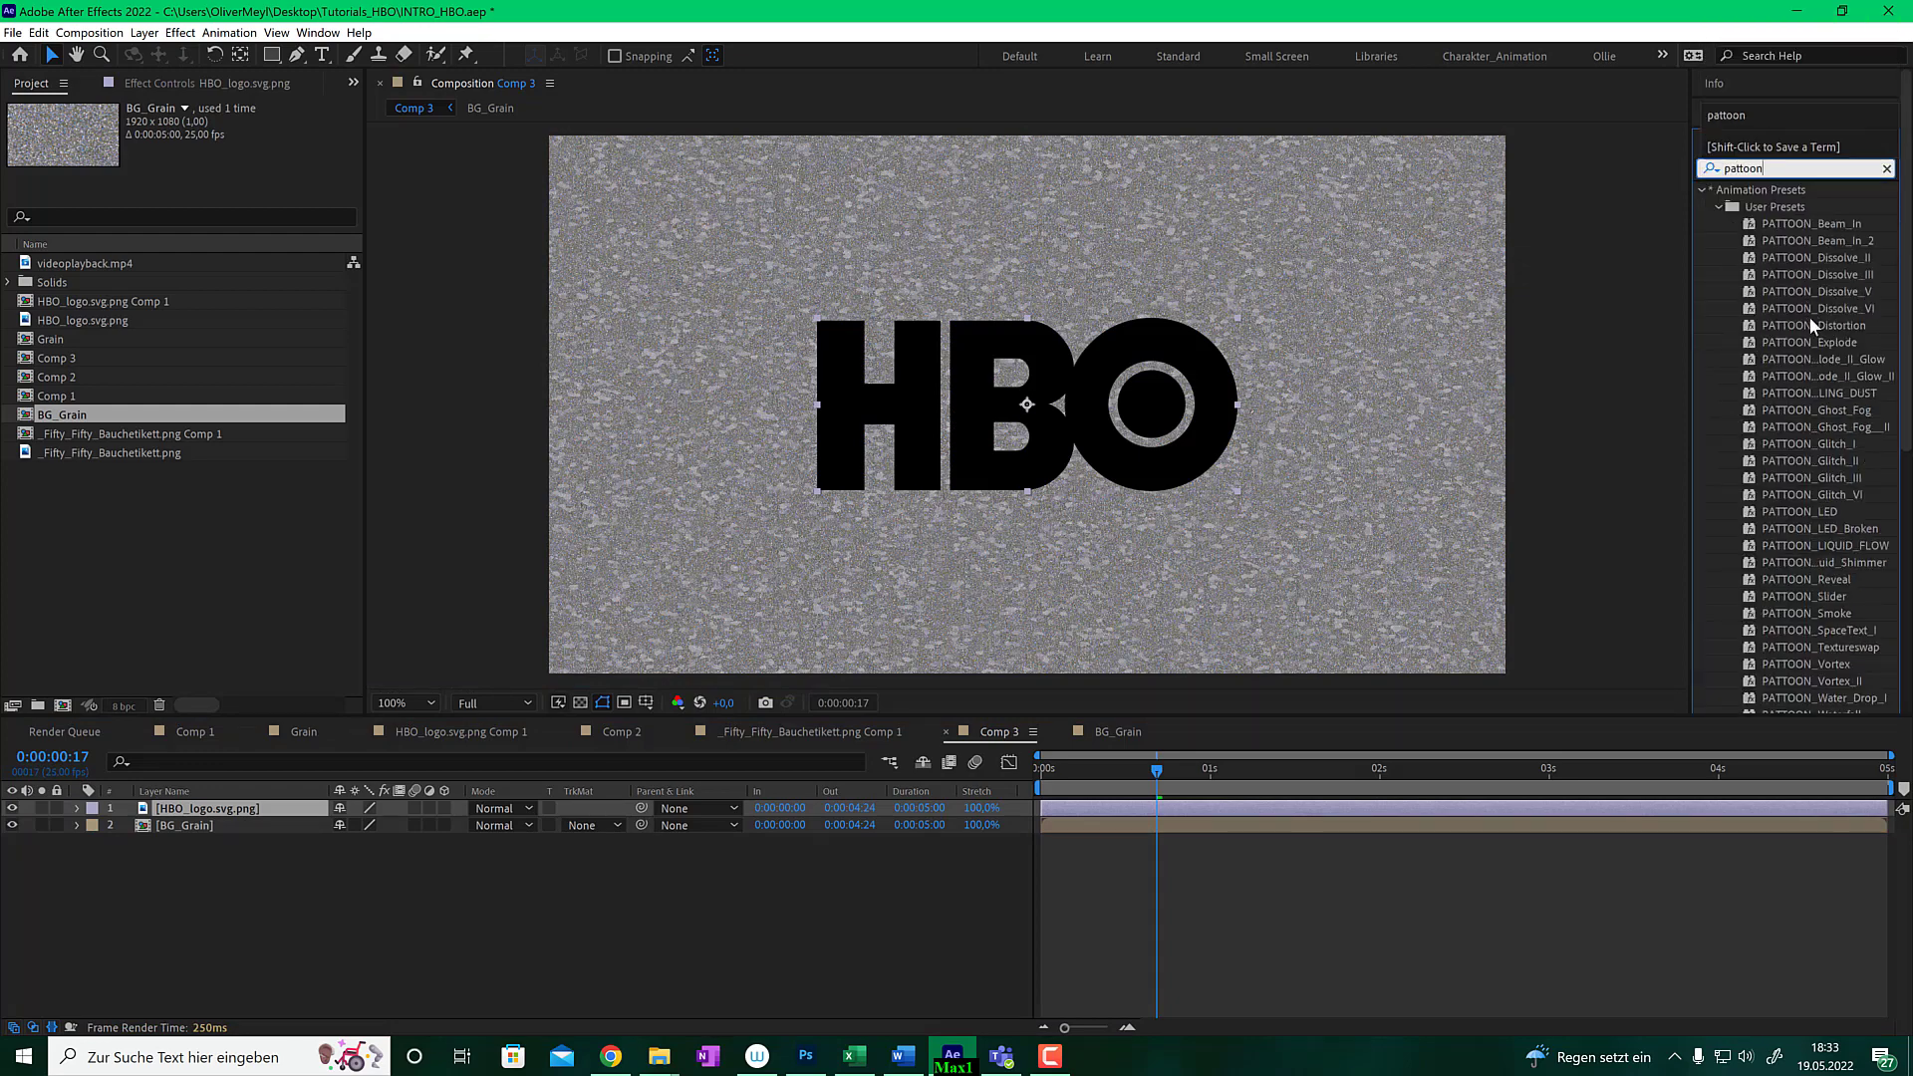
scroll(1808, 315, down, 5)
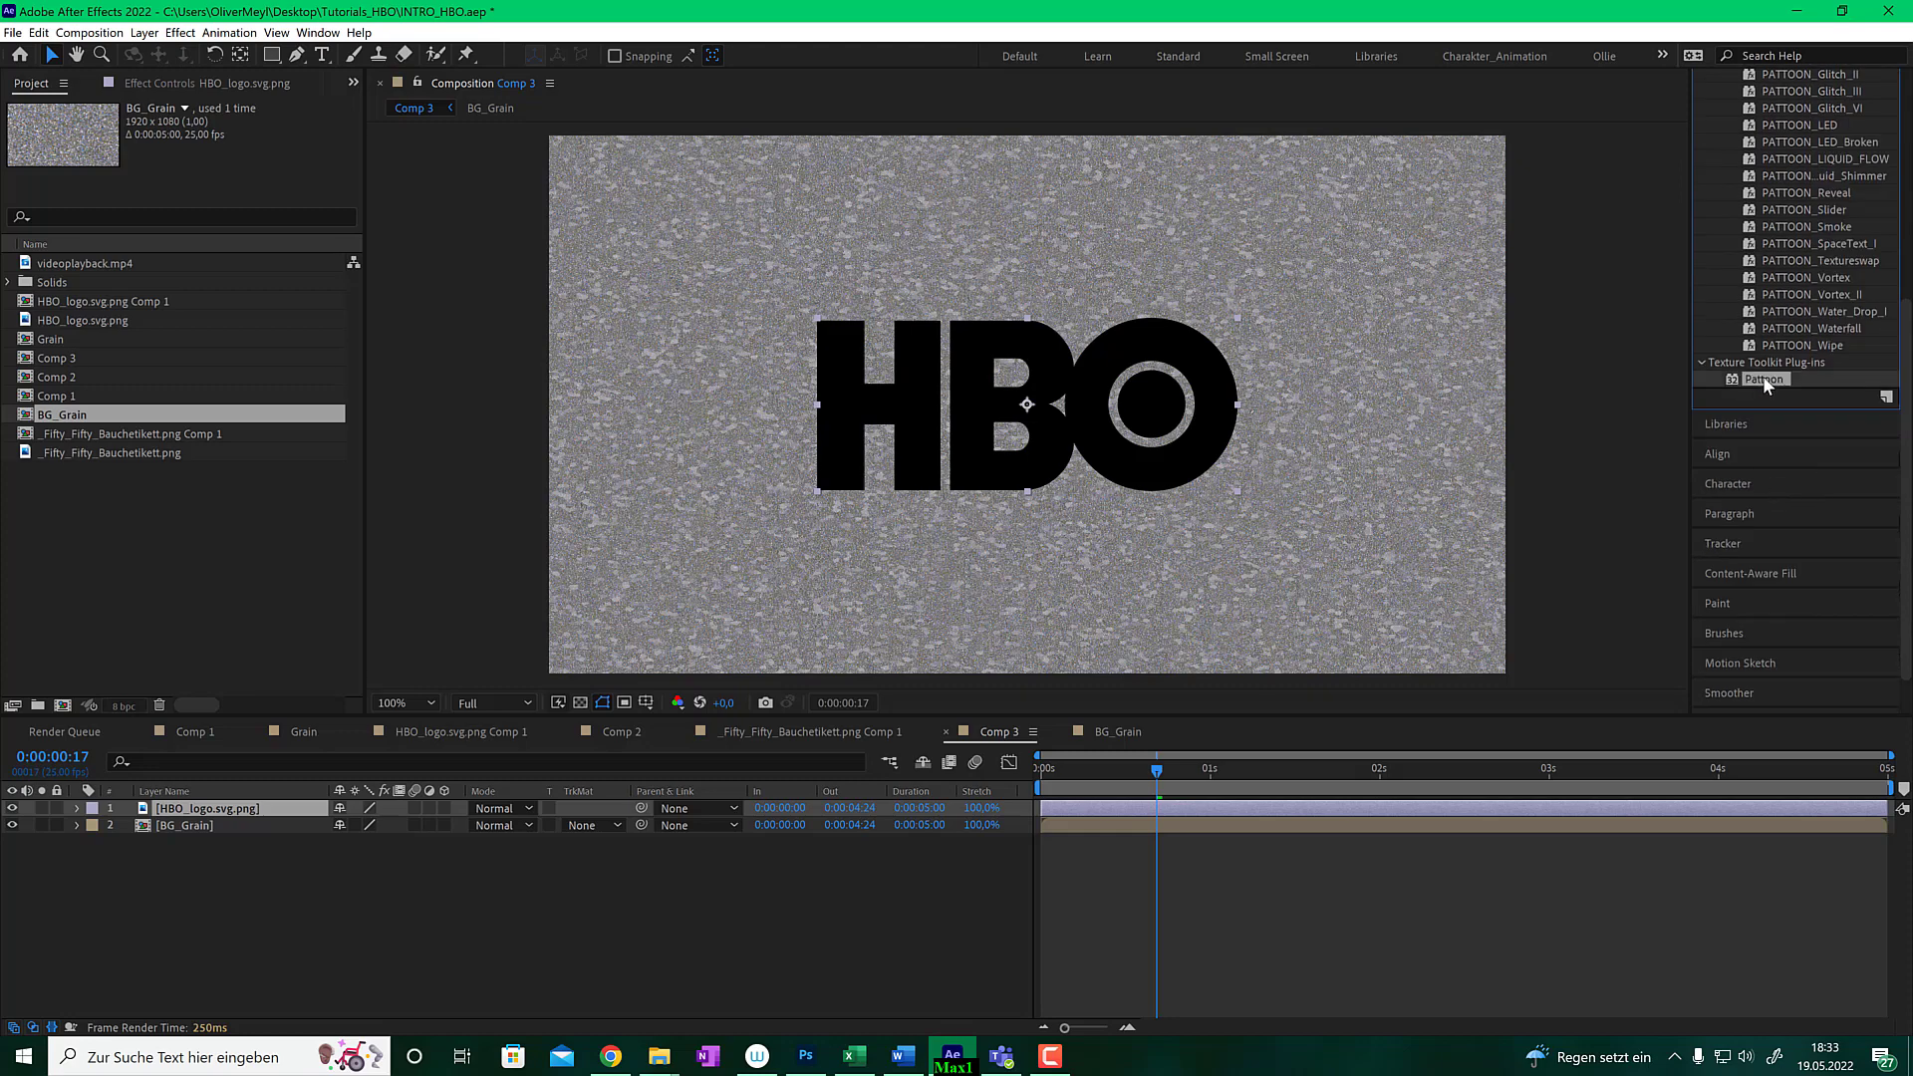
drag(1761, 379, 252, 813)
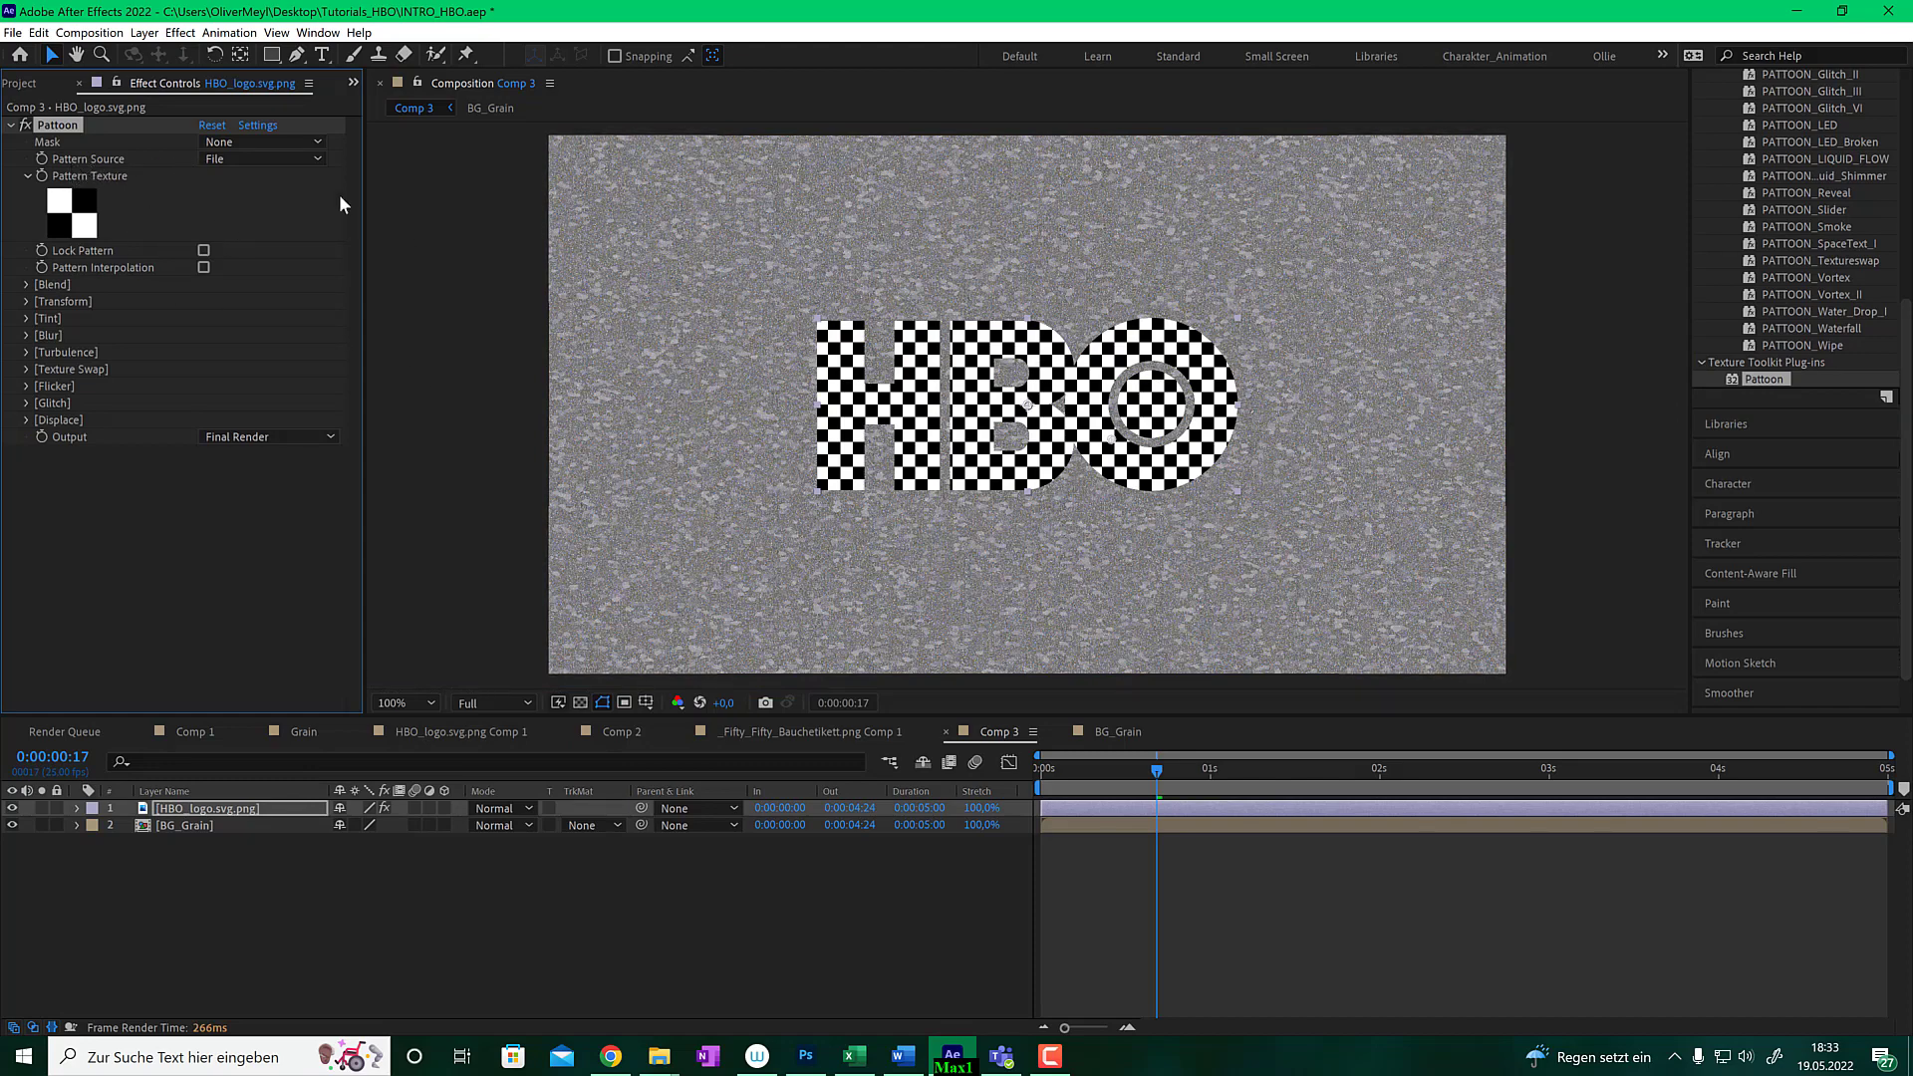
- Set Pattoon's Pattern Source to Layer and choose BG_Grain as the Pattern Layer
click(275, 159)
click(271, 176)
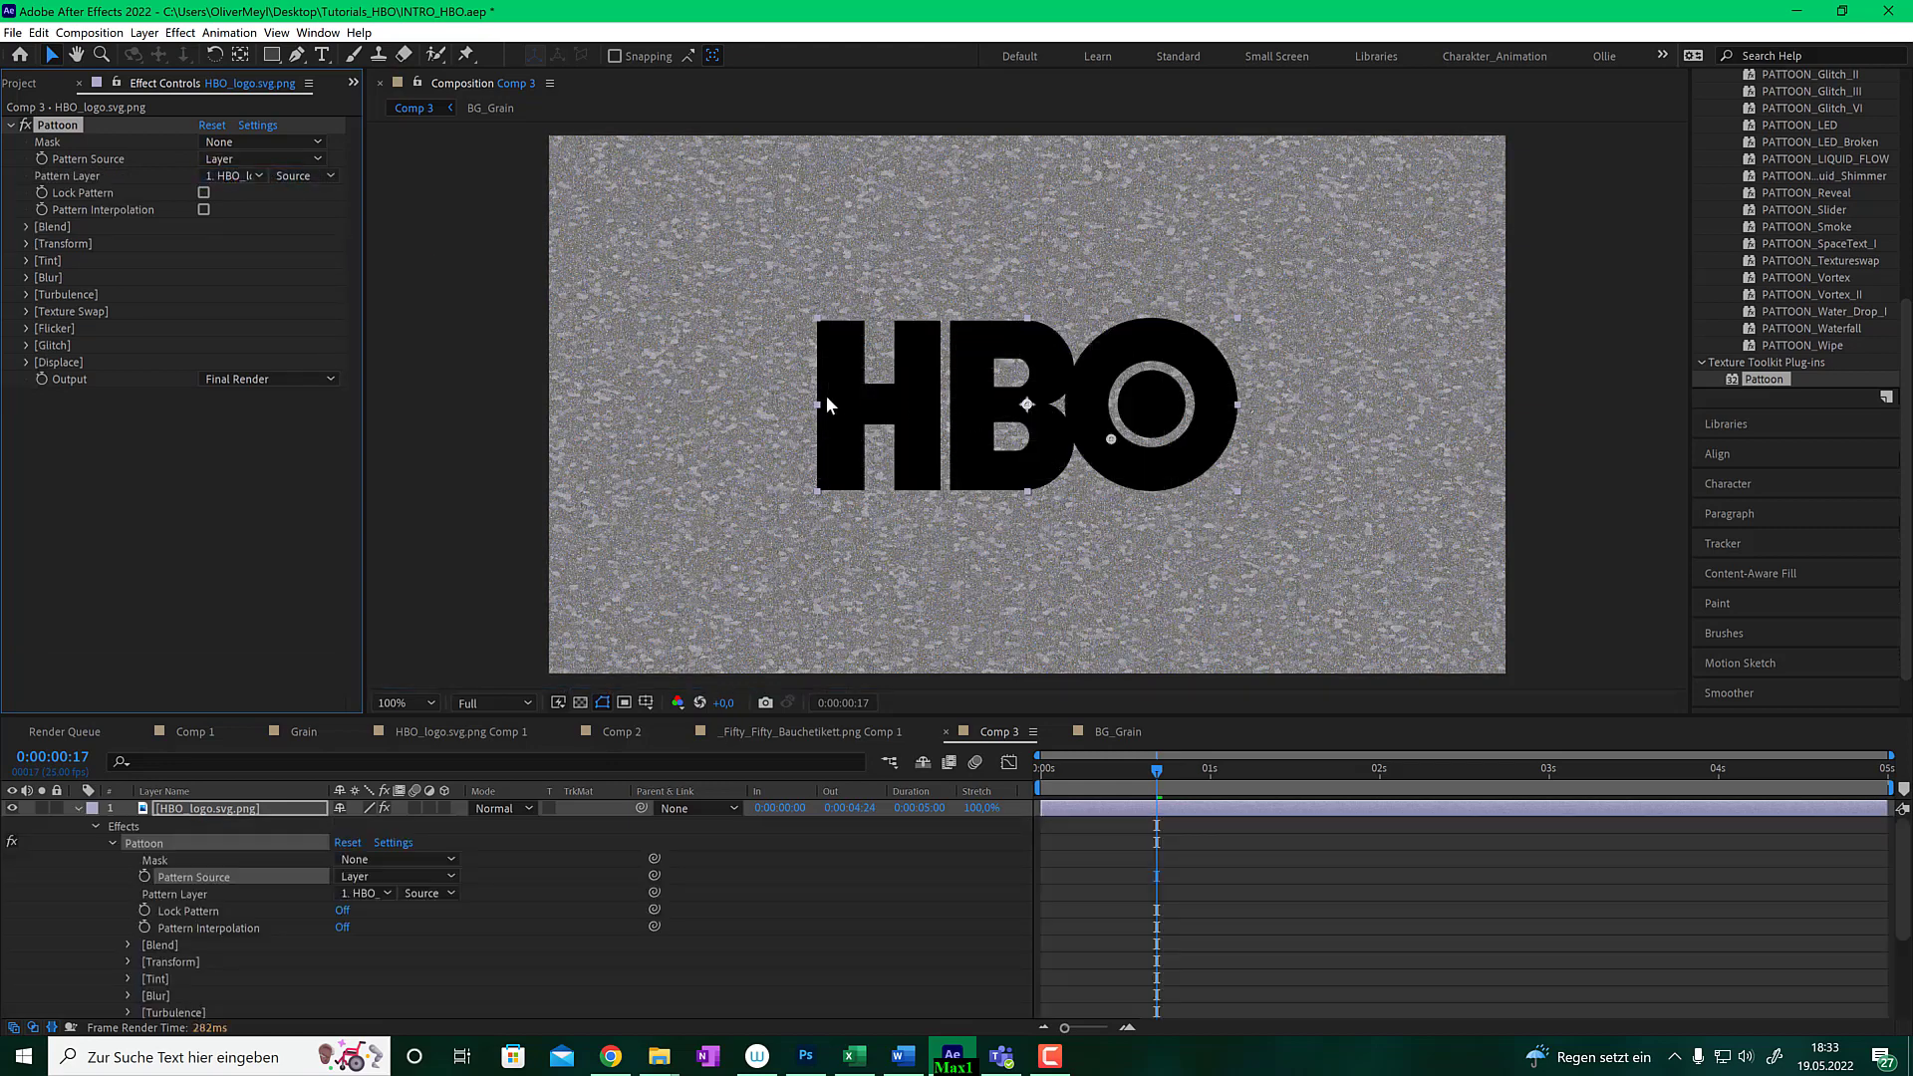
click(257, 175)
click(255, 231)
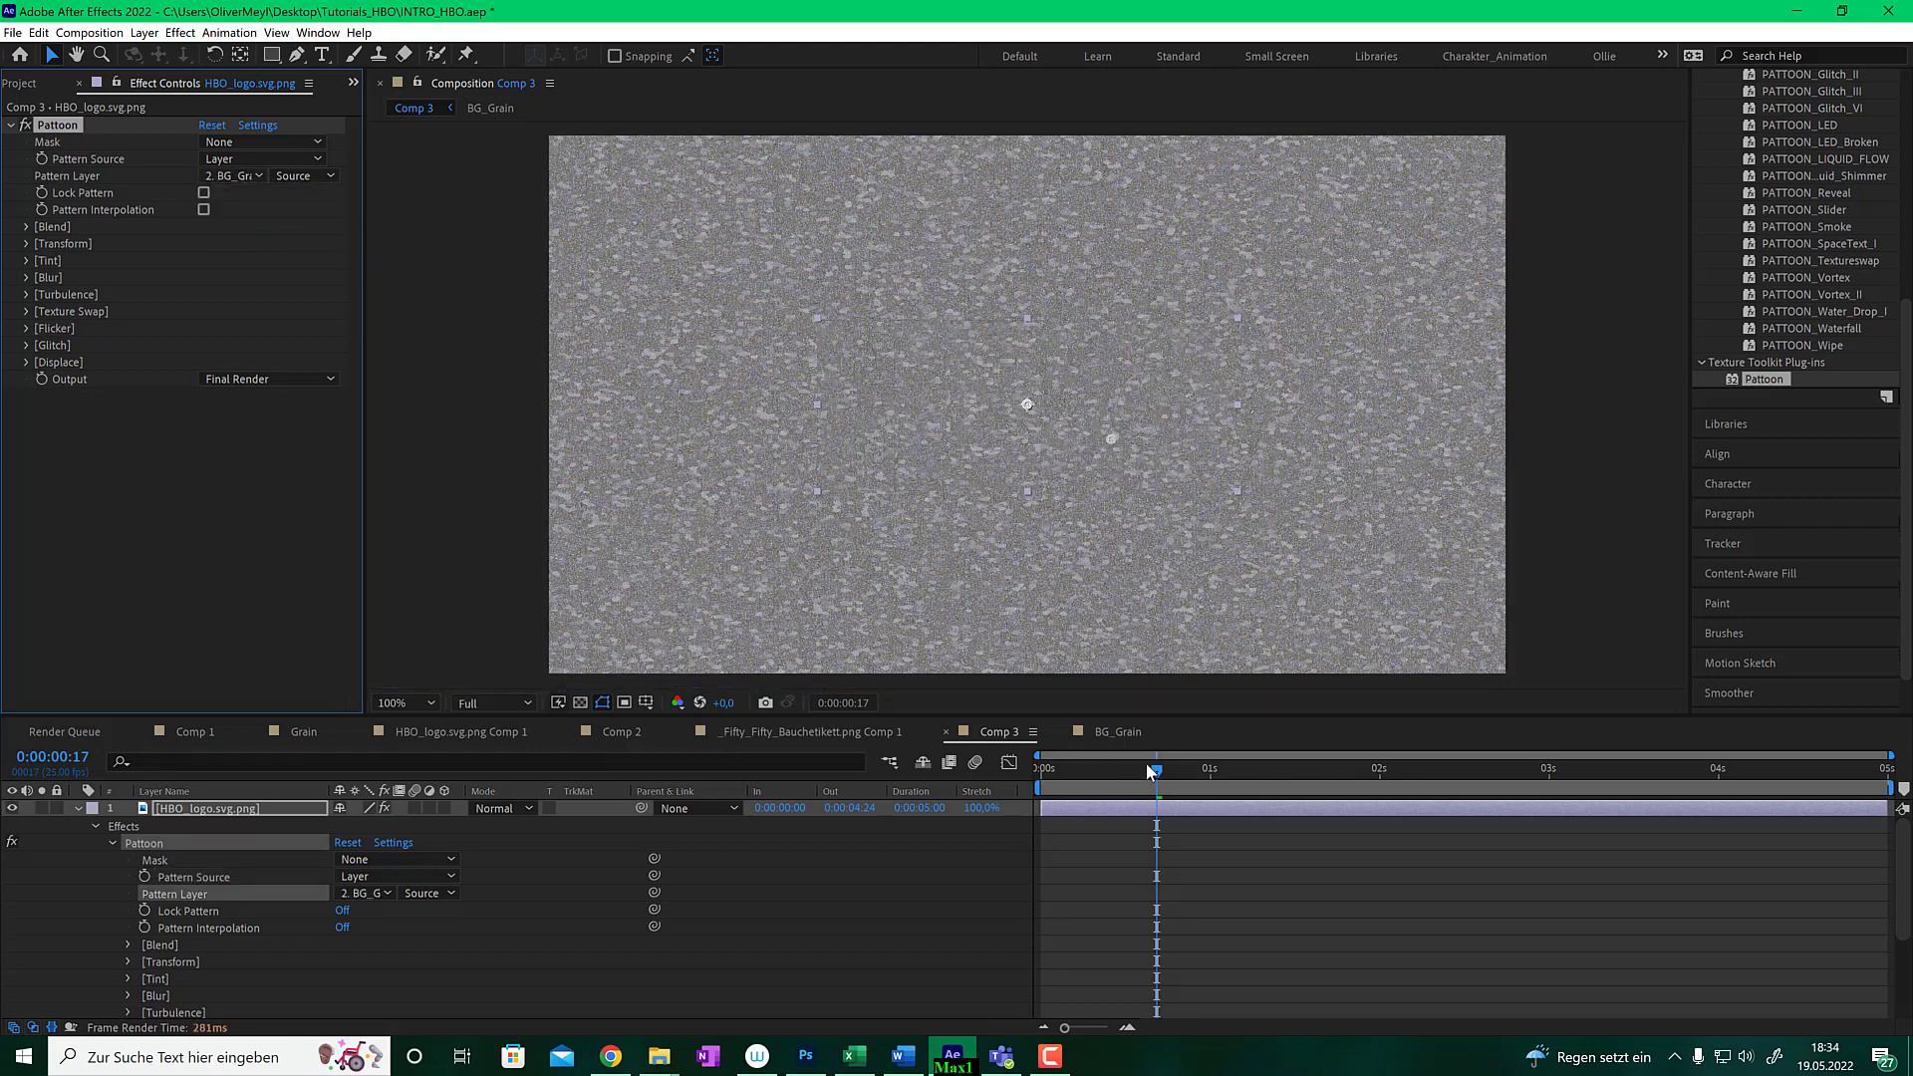
- Temporarily hide BG_Grain and preview and scrub the timeline to inspect the moving grain inside the logo, ending at 0:00:00:21
mouse_move(1145, 763)
mouse_down()
mouse_move(1241, 765)
mouse_move(1173, 763)
mouse_up()
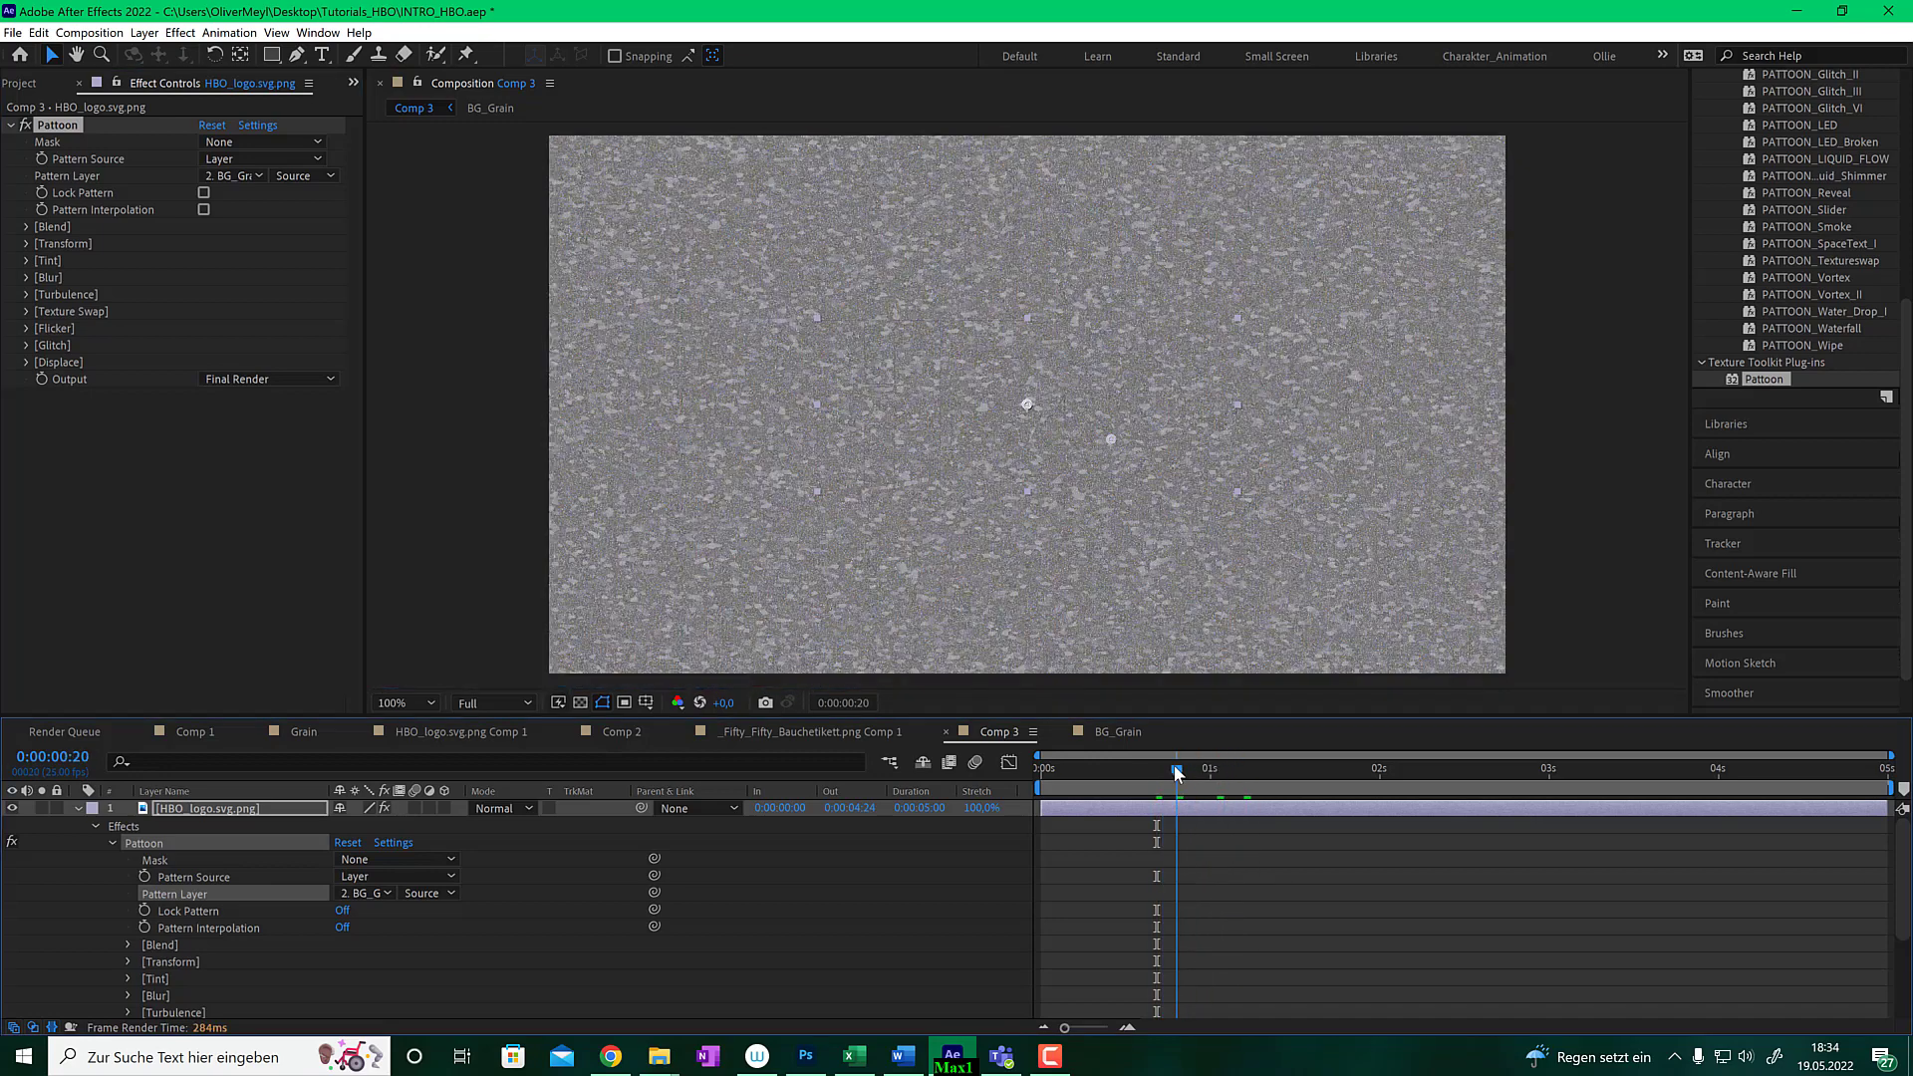
click(76, 804)
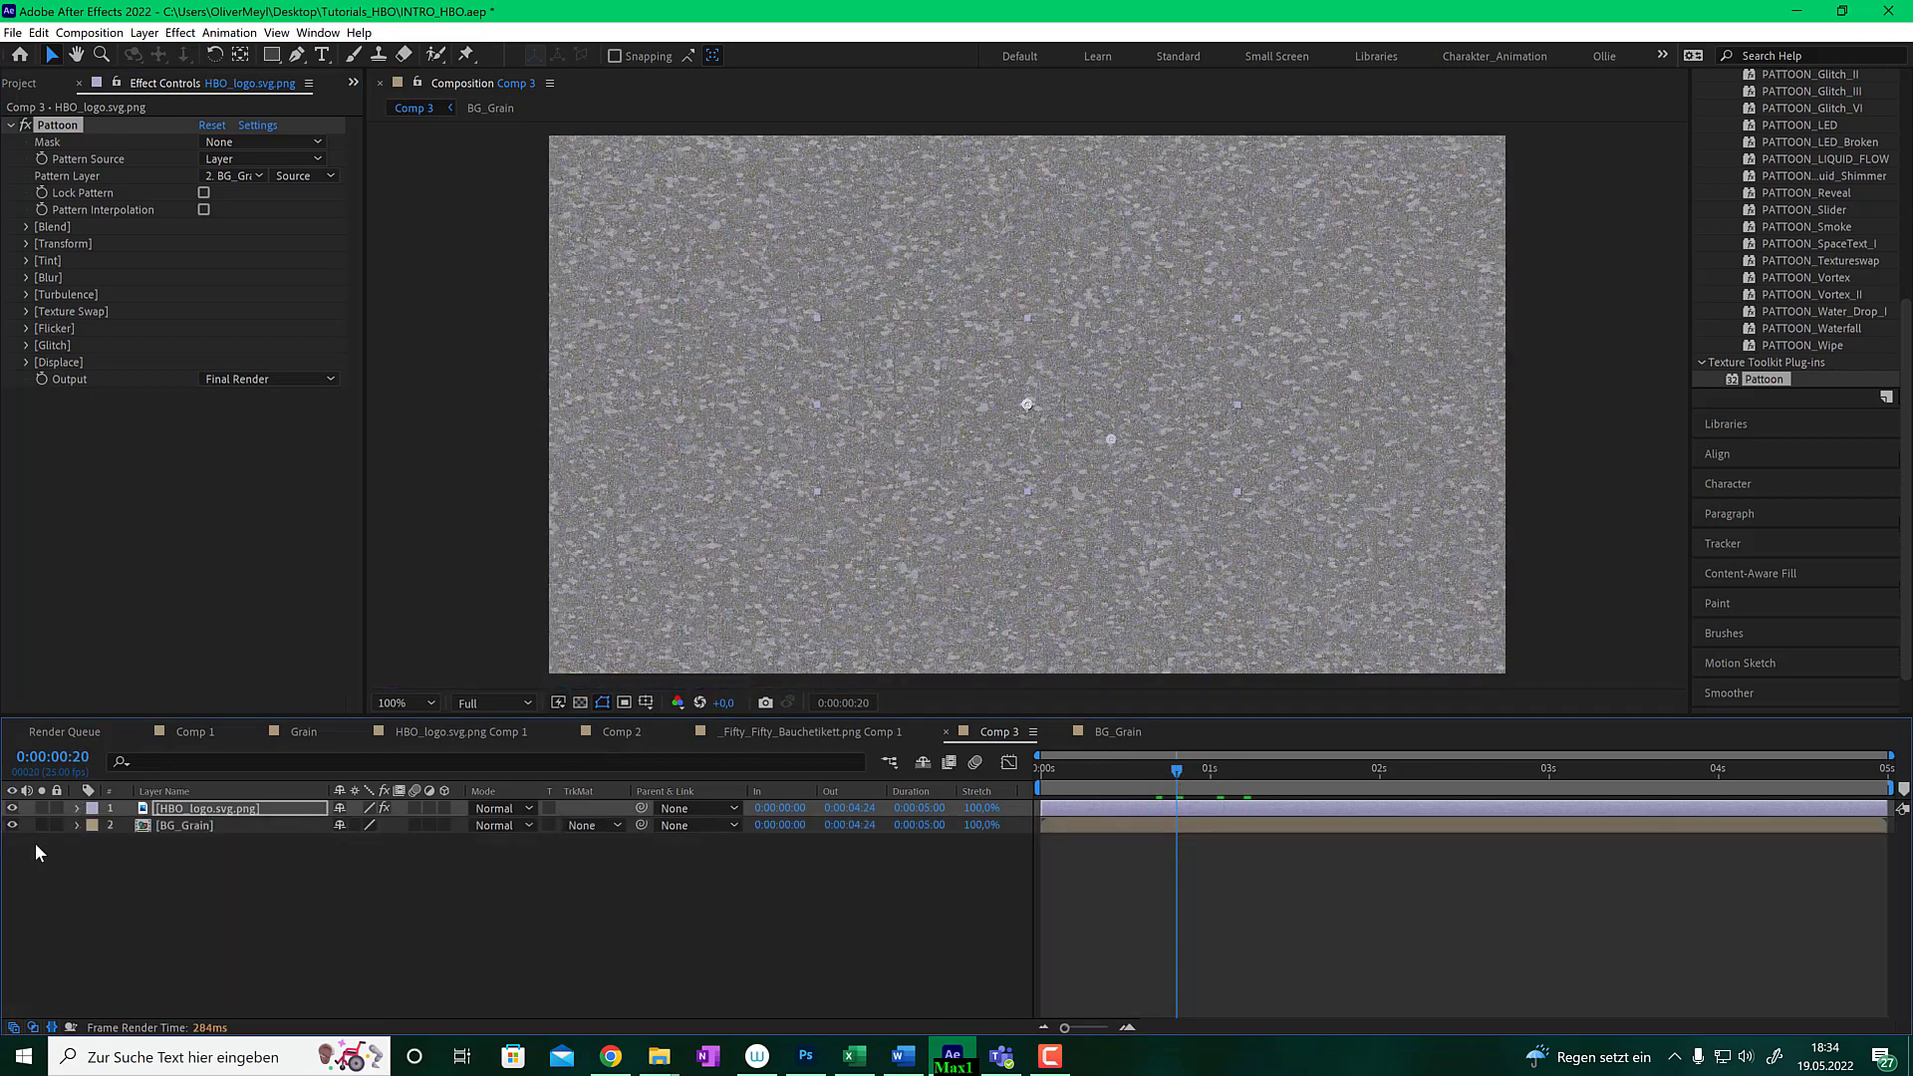
click(12, 826)
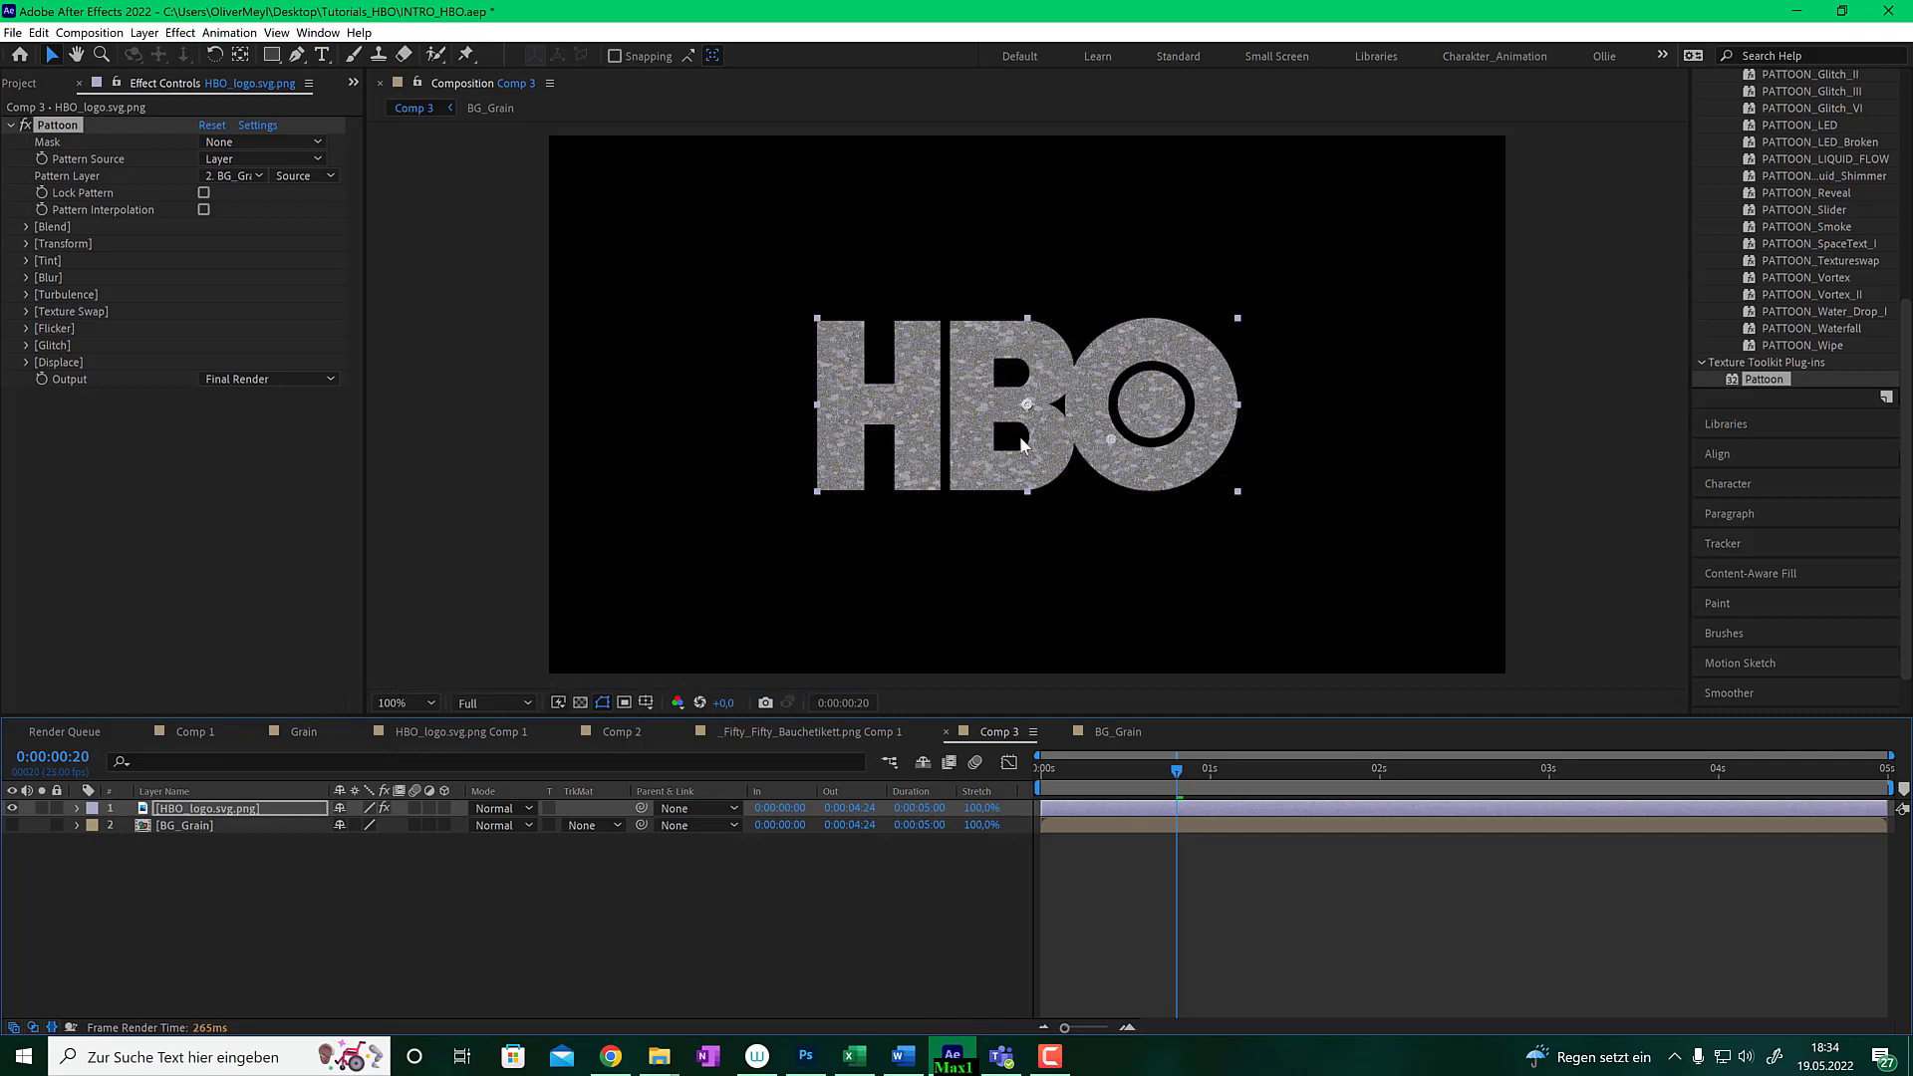
key(space)
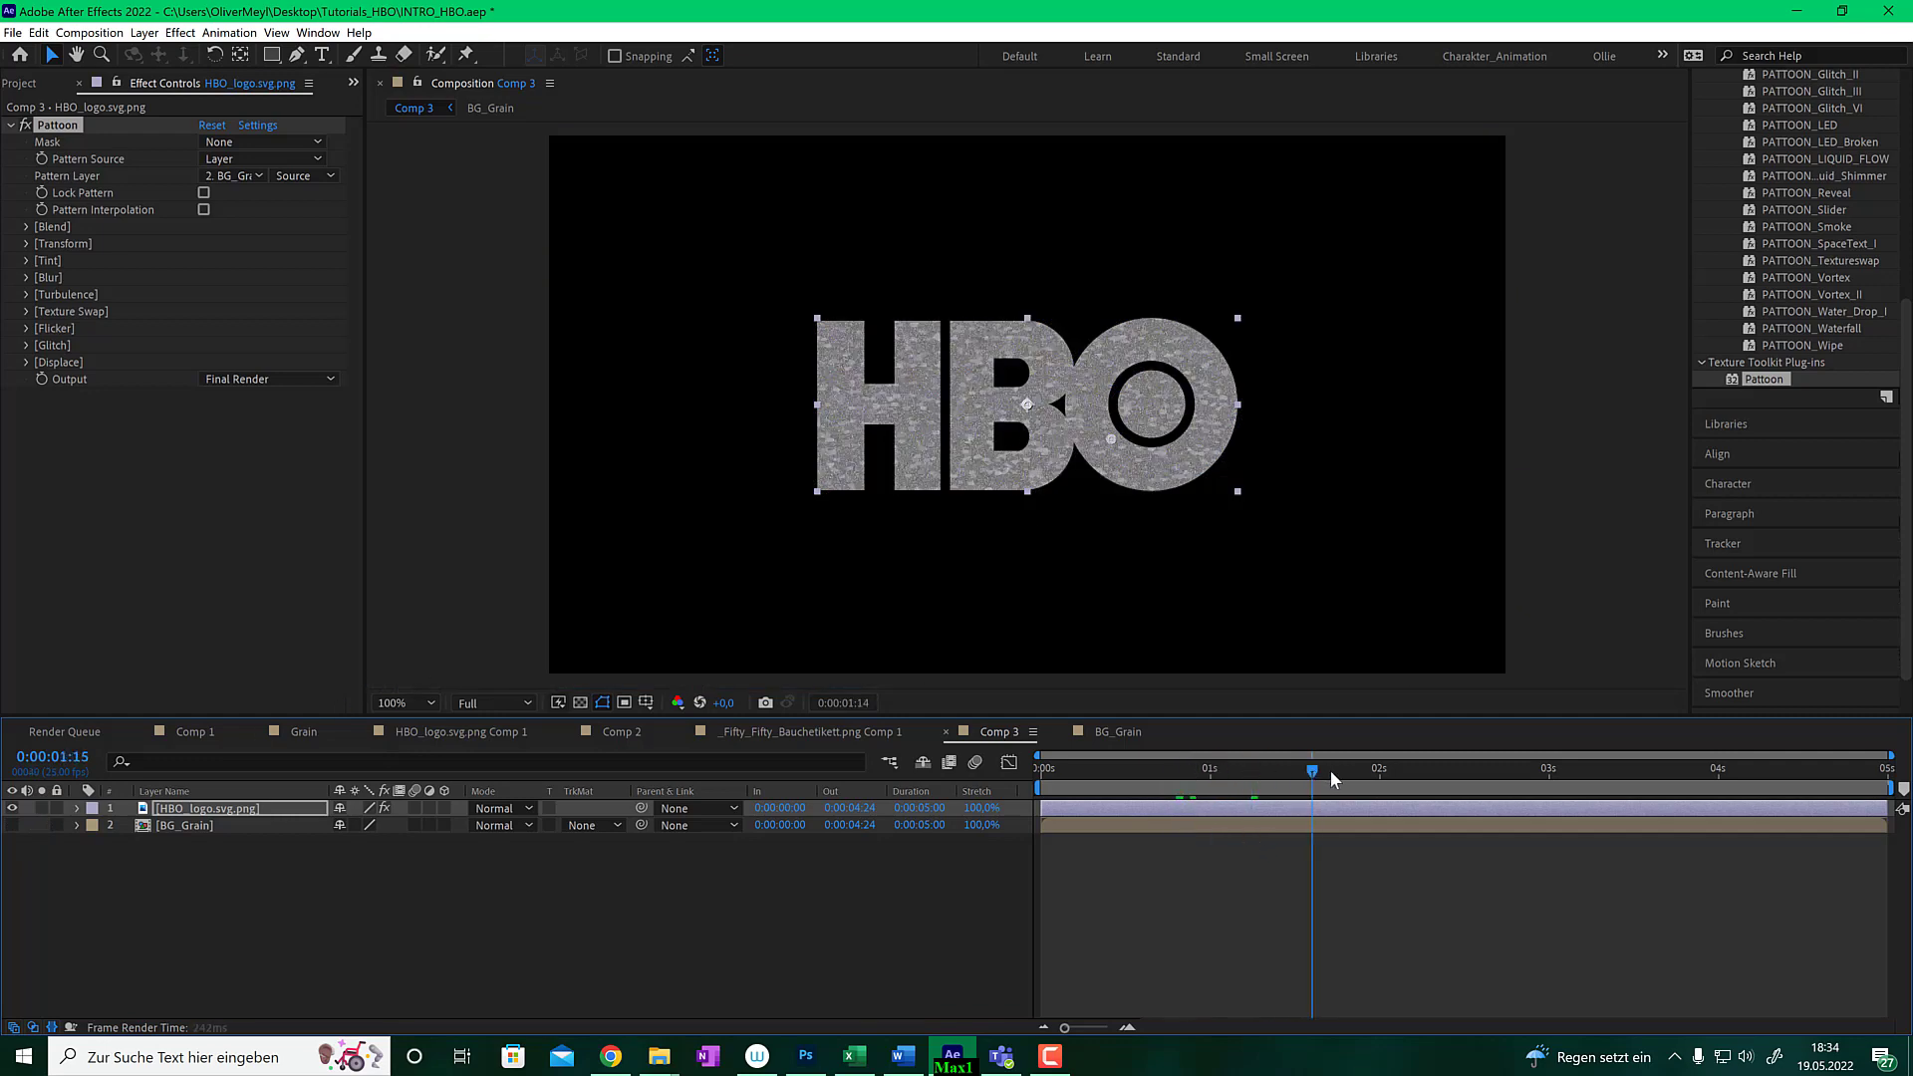
mouse_move(1196, 789)
mouse_down()
mouse_move(1101, 782)
mouse_move(1356, 777)
mouse_move(1184, 777)
mouse_up()
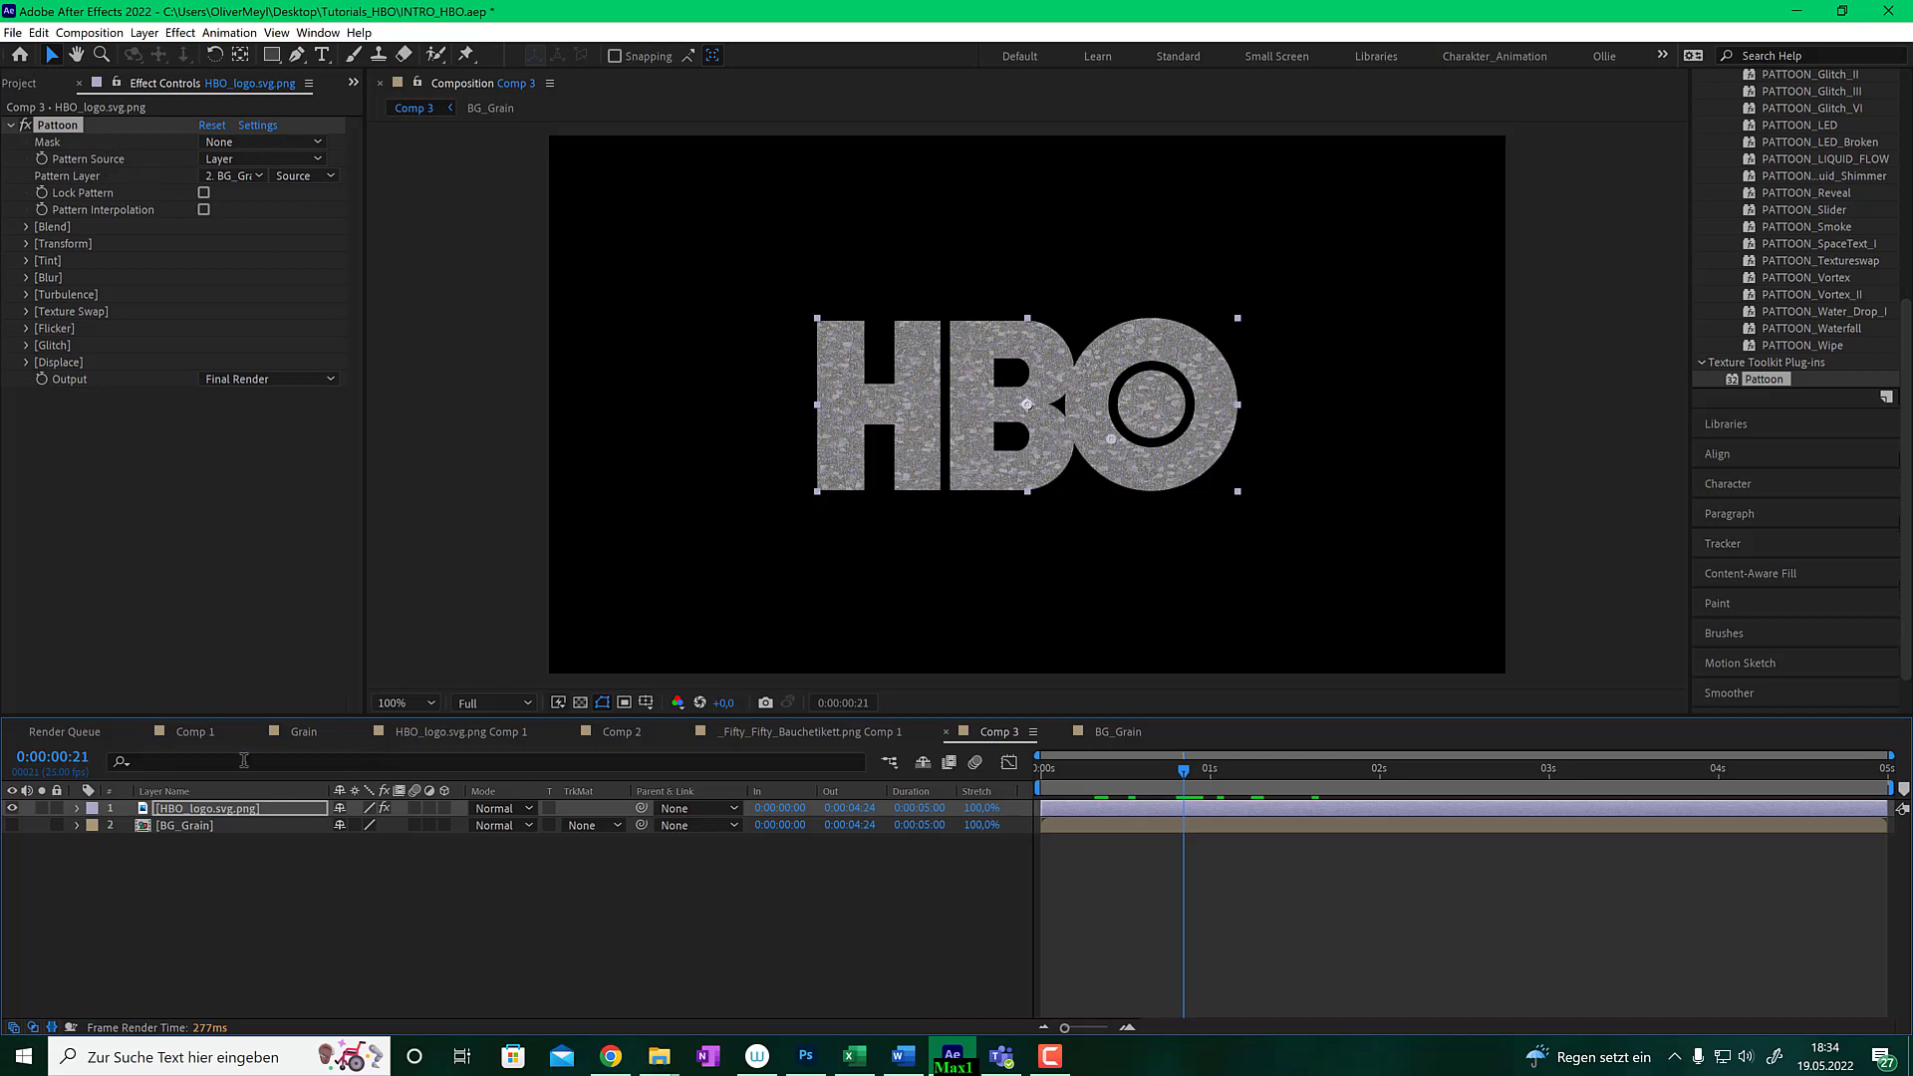
click(12, 825)
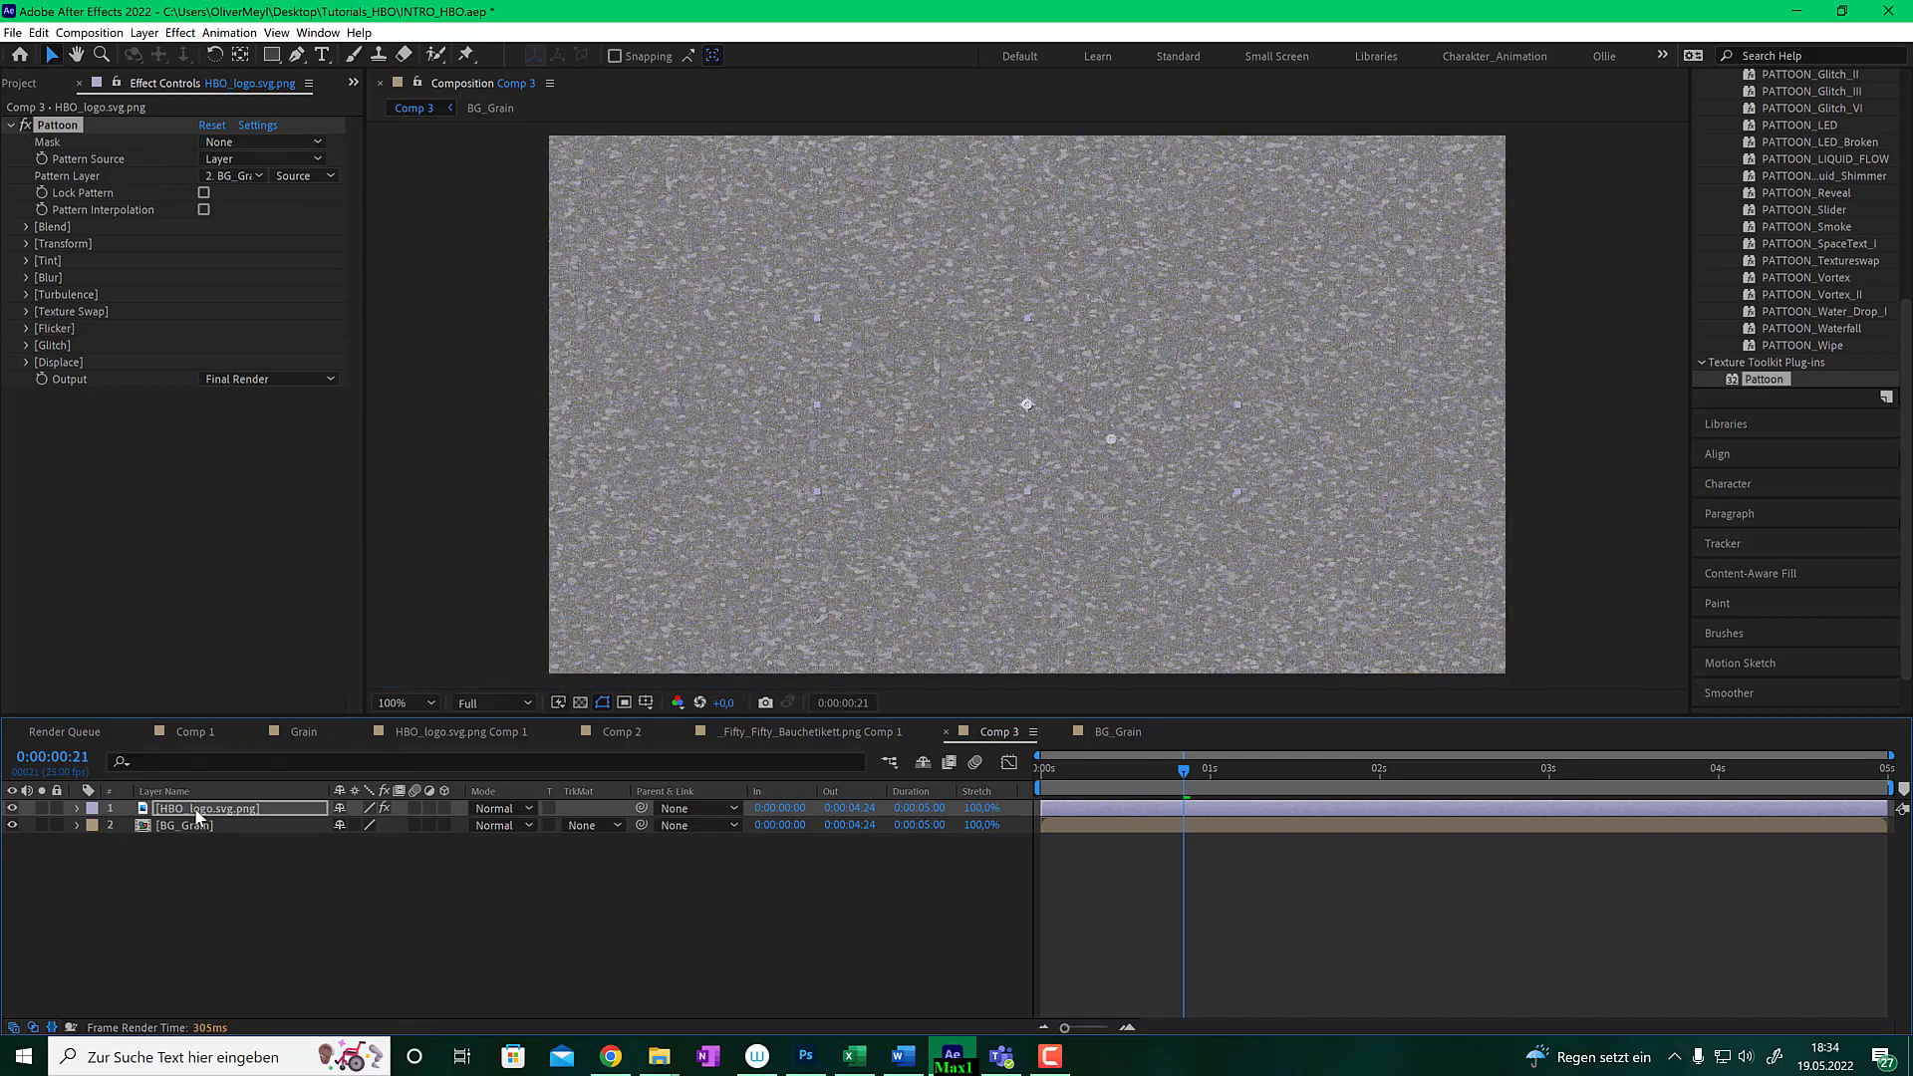
- Find the Drop Shadow effect and apply it to the HBO logo layer
click(196, 811)
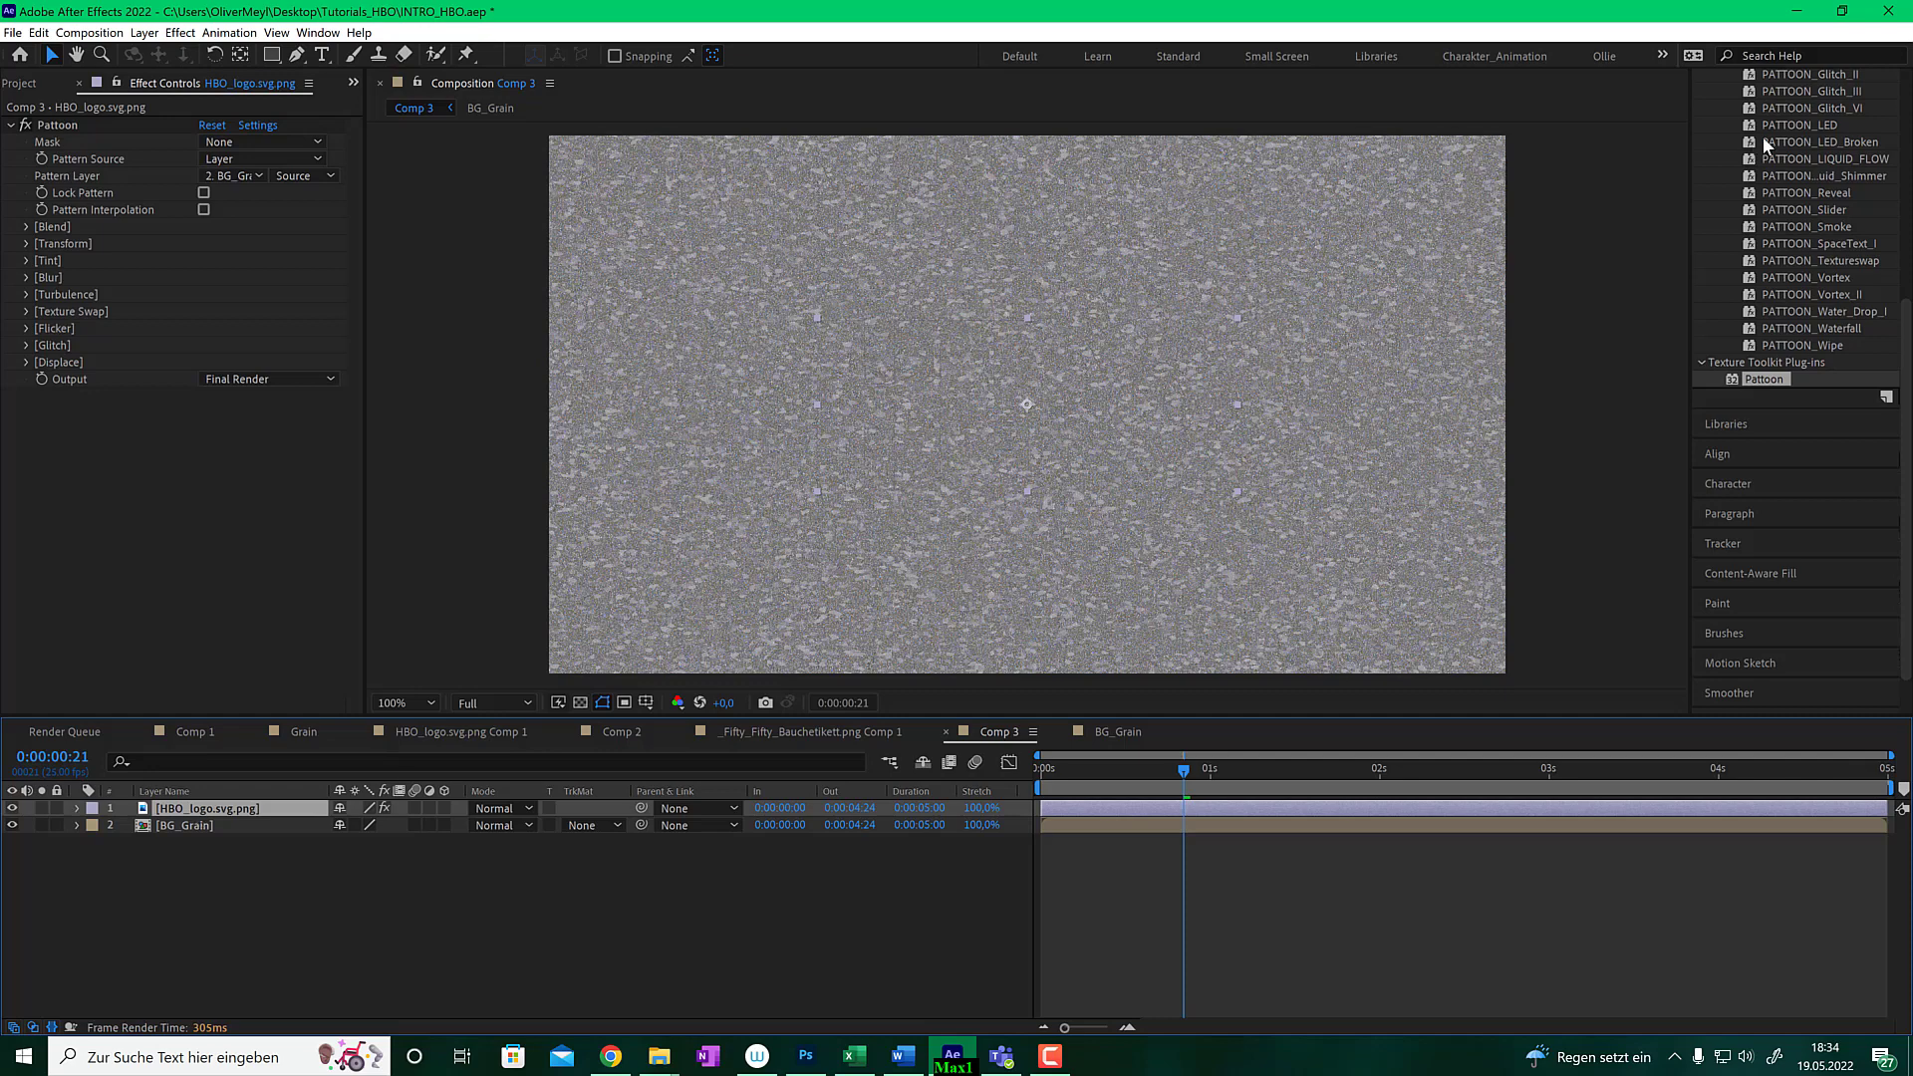
scroll(1783, 179, up, 5)
click(1794, 166)
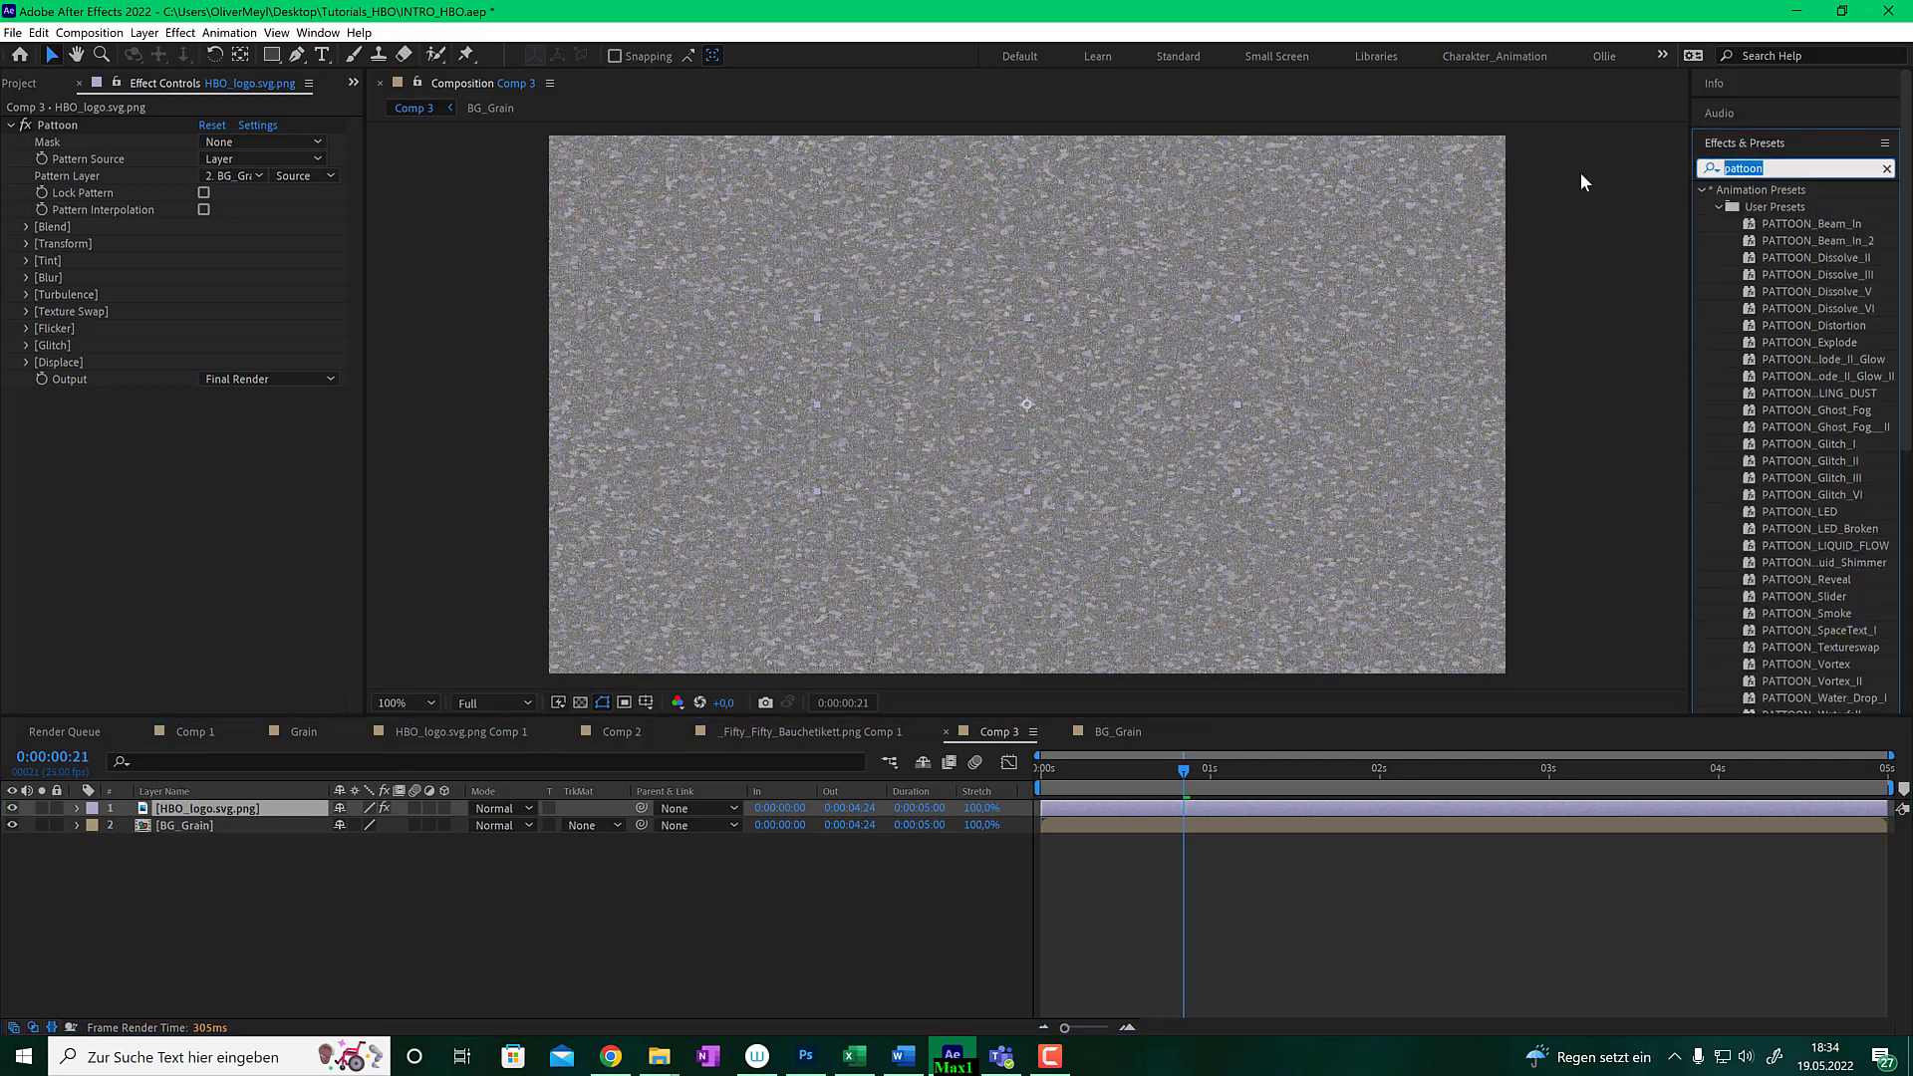
text(drop)
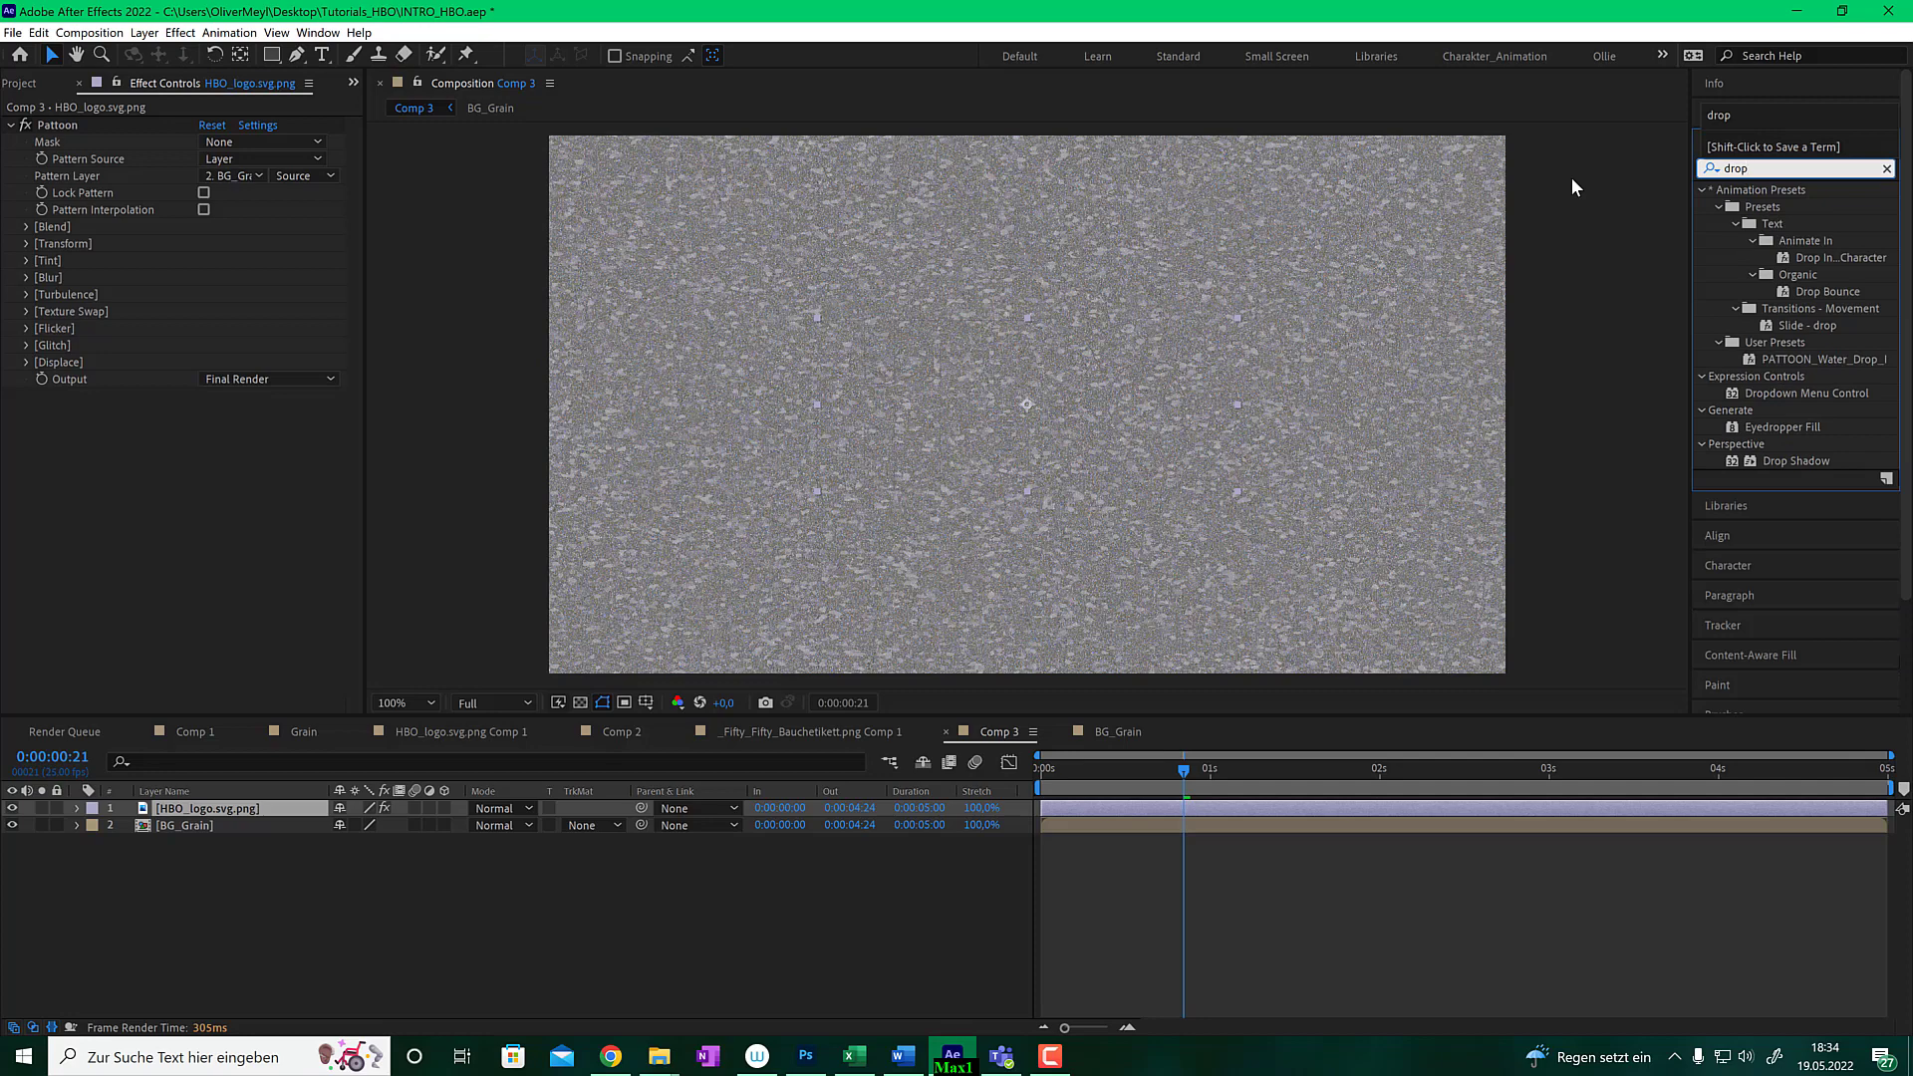
drag(1783, 461, 225, 810)
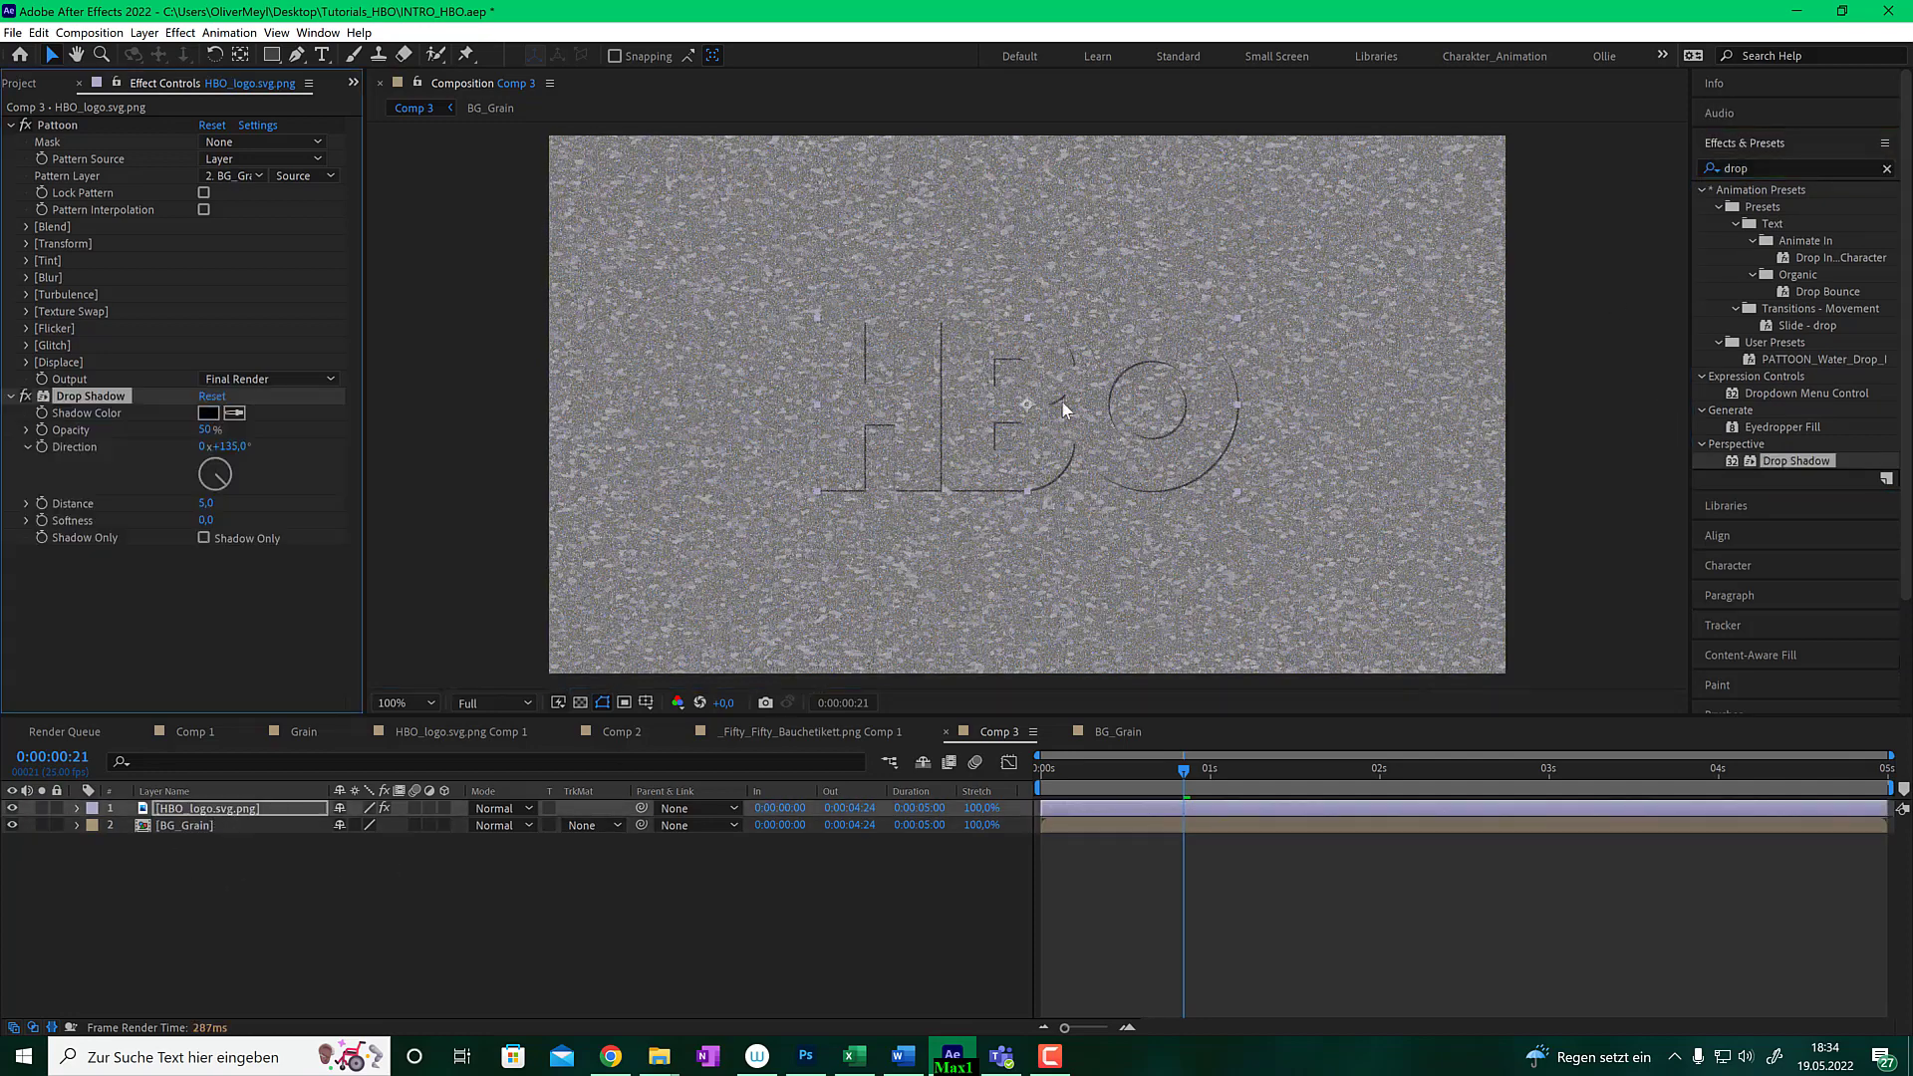
- Set the logo's Drop Shadow to Direction 308°, Distance 14, Softness 2 and Opacity 65%
click(185, 454)
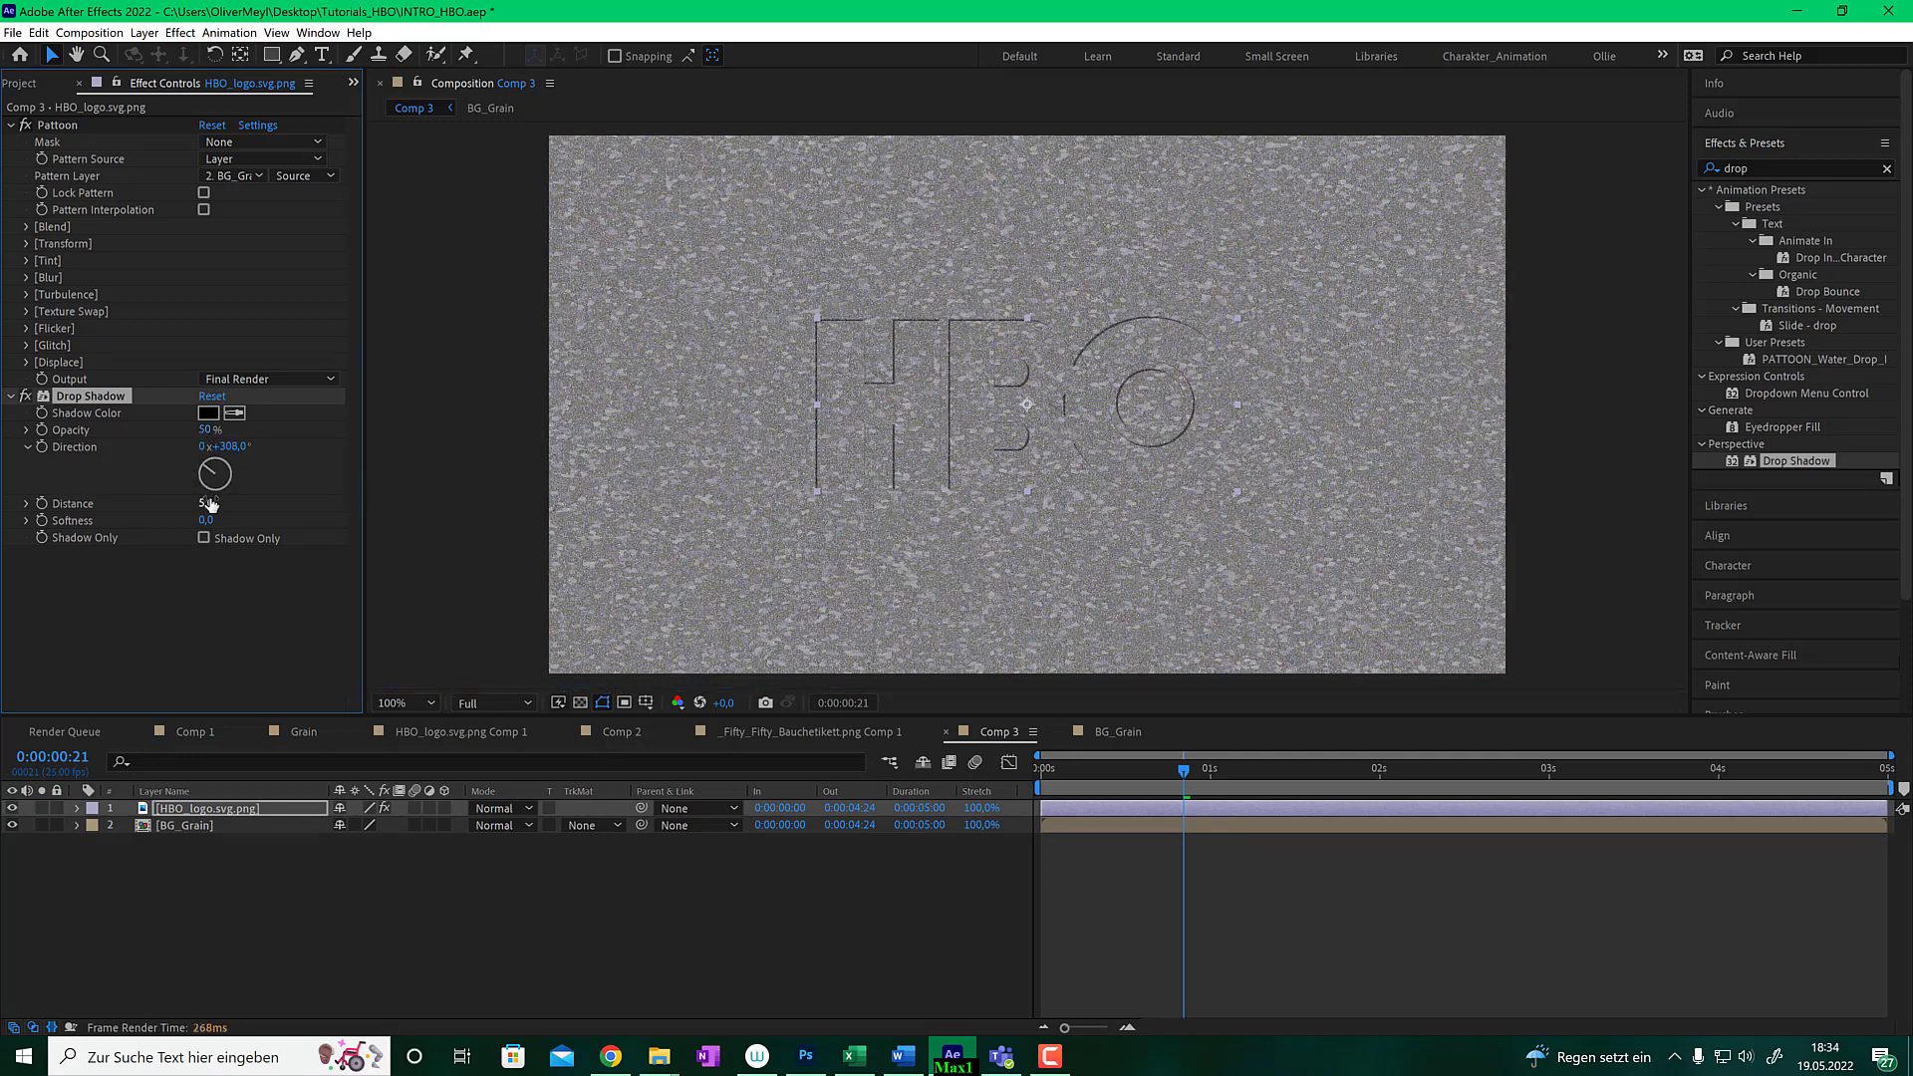
drag(210, 504, 223, 501)
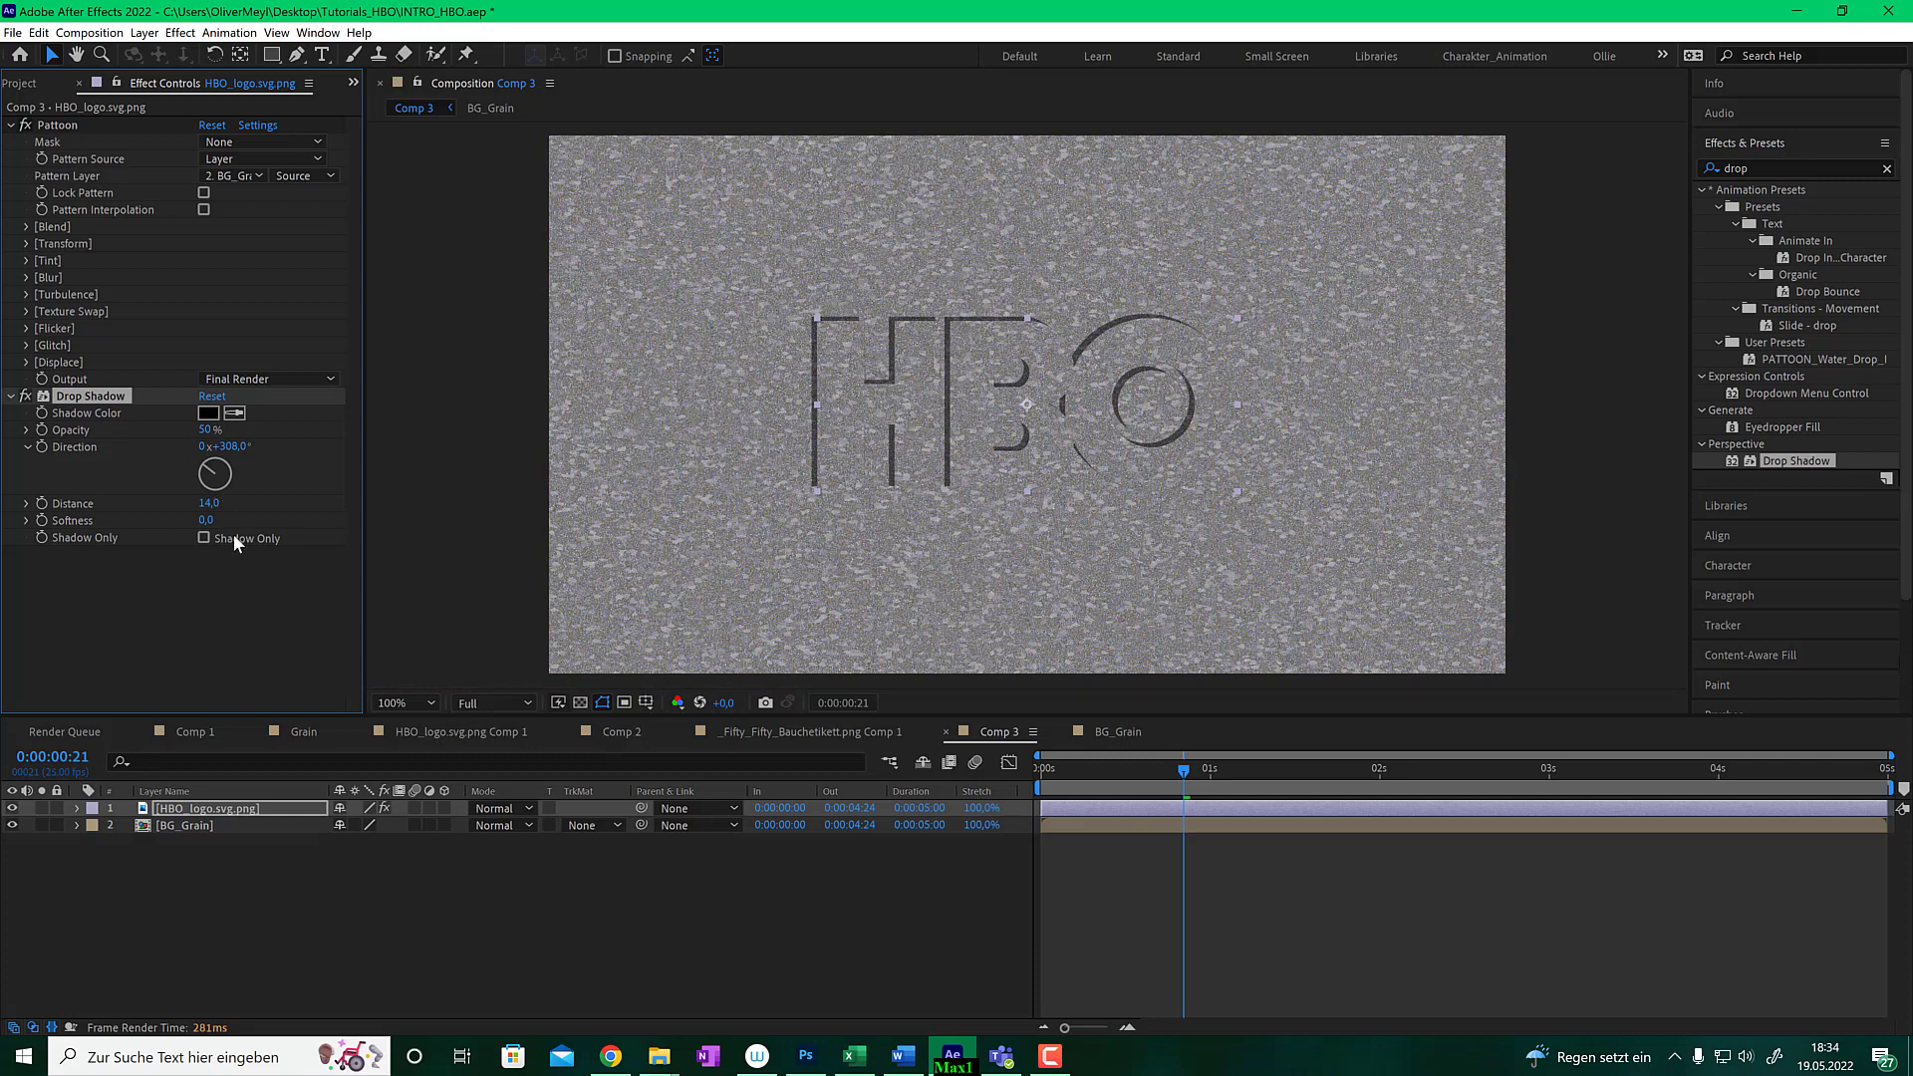
click(196, 519)
text(1)
key(Return)
click(206, 520)
text(2)
key(Return)
drag(213, 428, 243, 429)
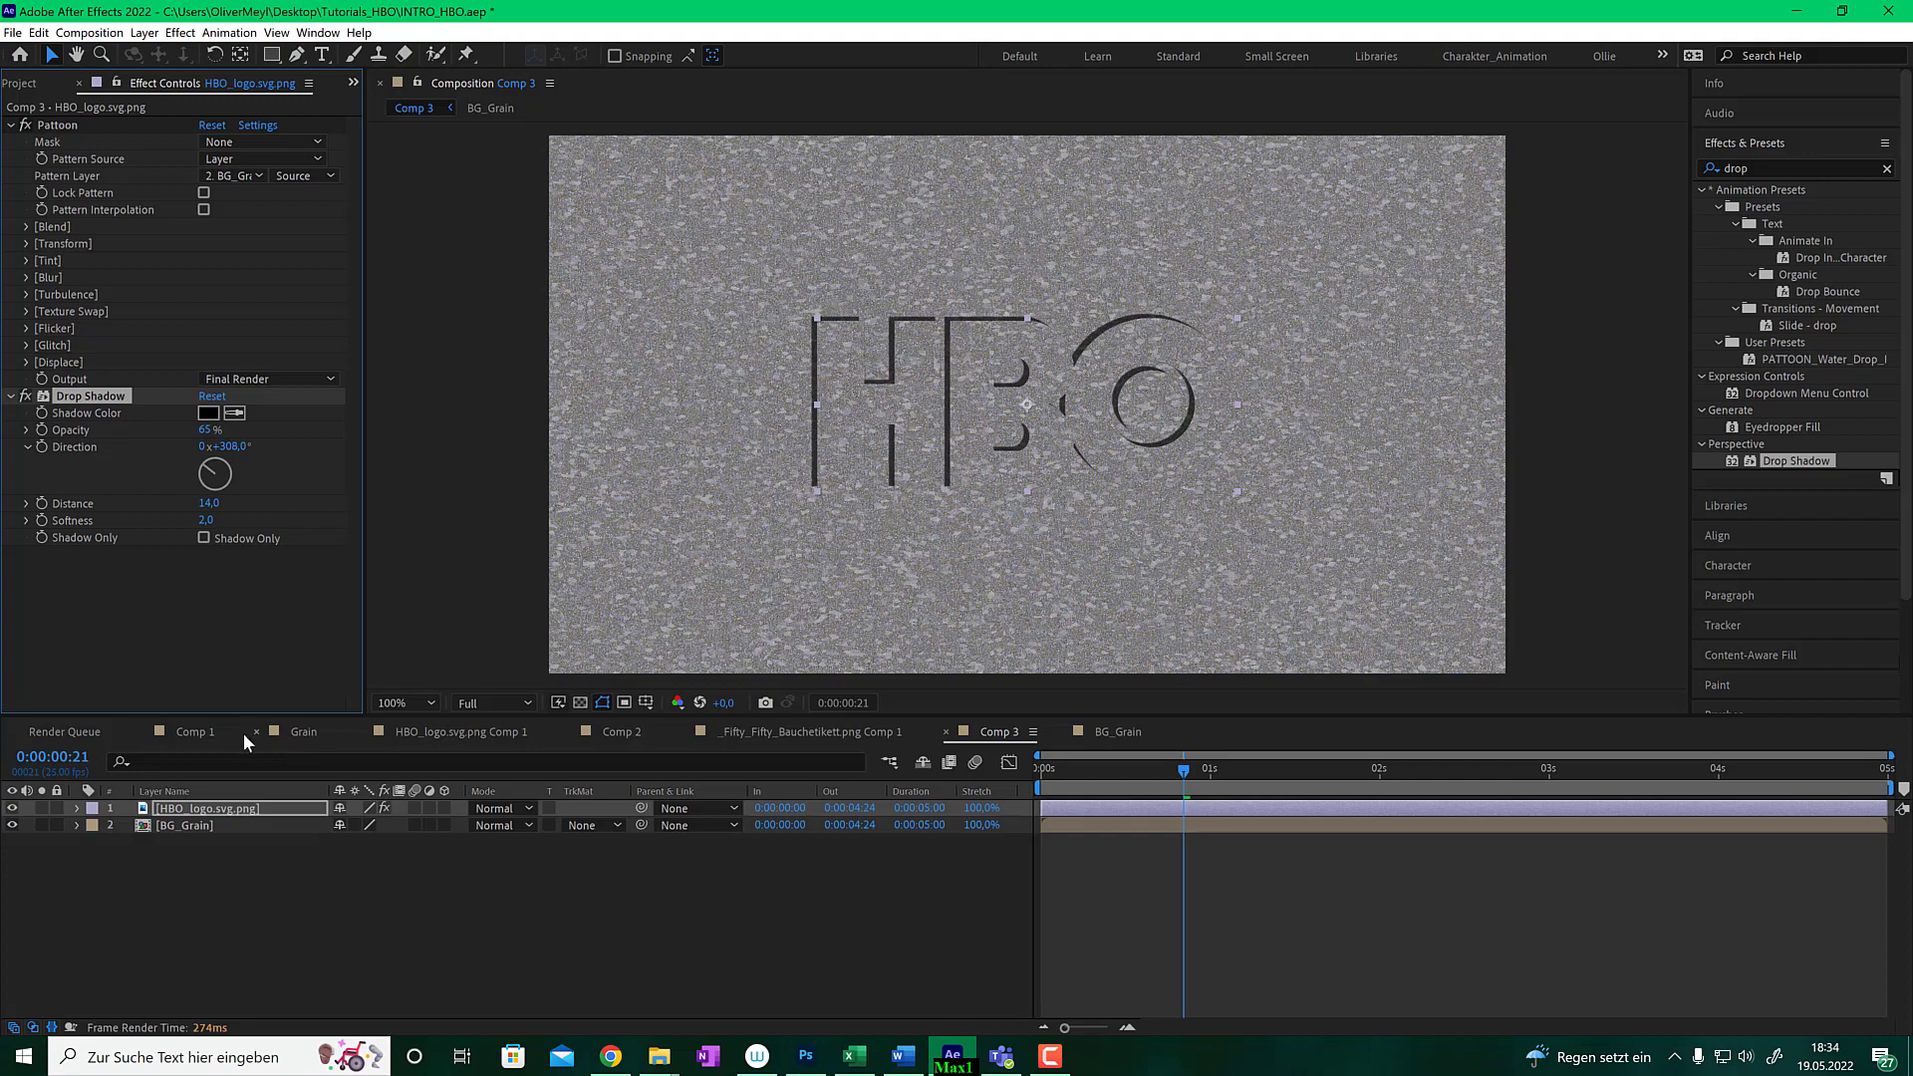
- Check the finished logo in Comp 1 at 0:00:02:18 as a reference, zoomed out to 50%, and return to Comp 3
click(195, 731)
drag(1173, 774, 1273, 769)
key(comma)
key(comma)
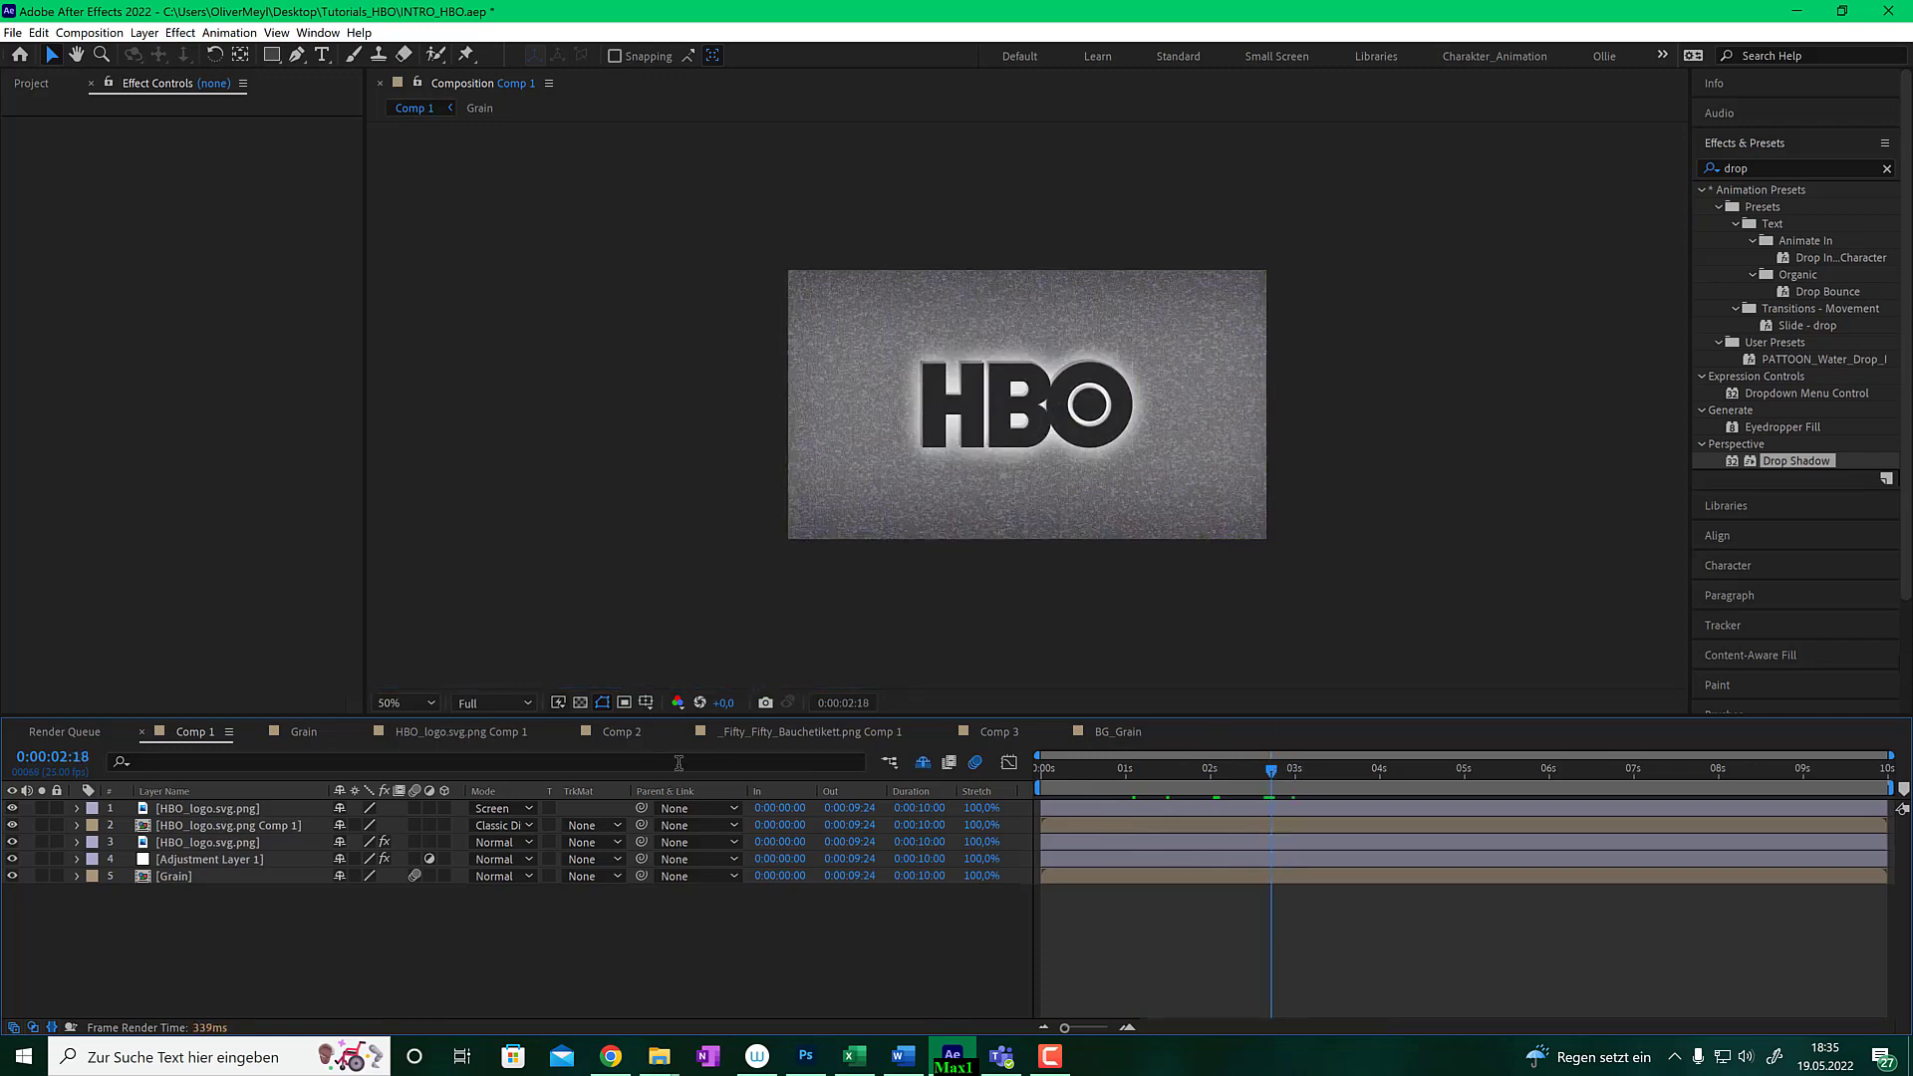
click(997, 733)
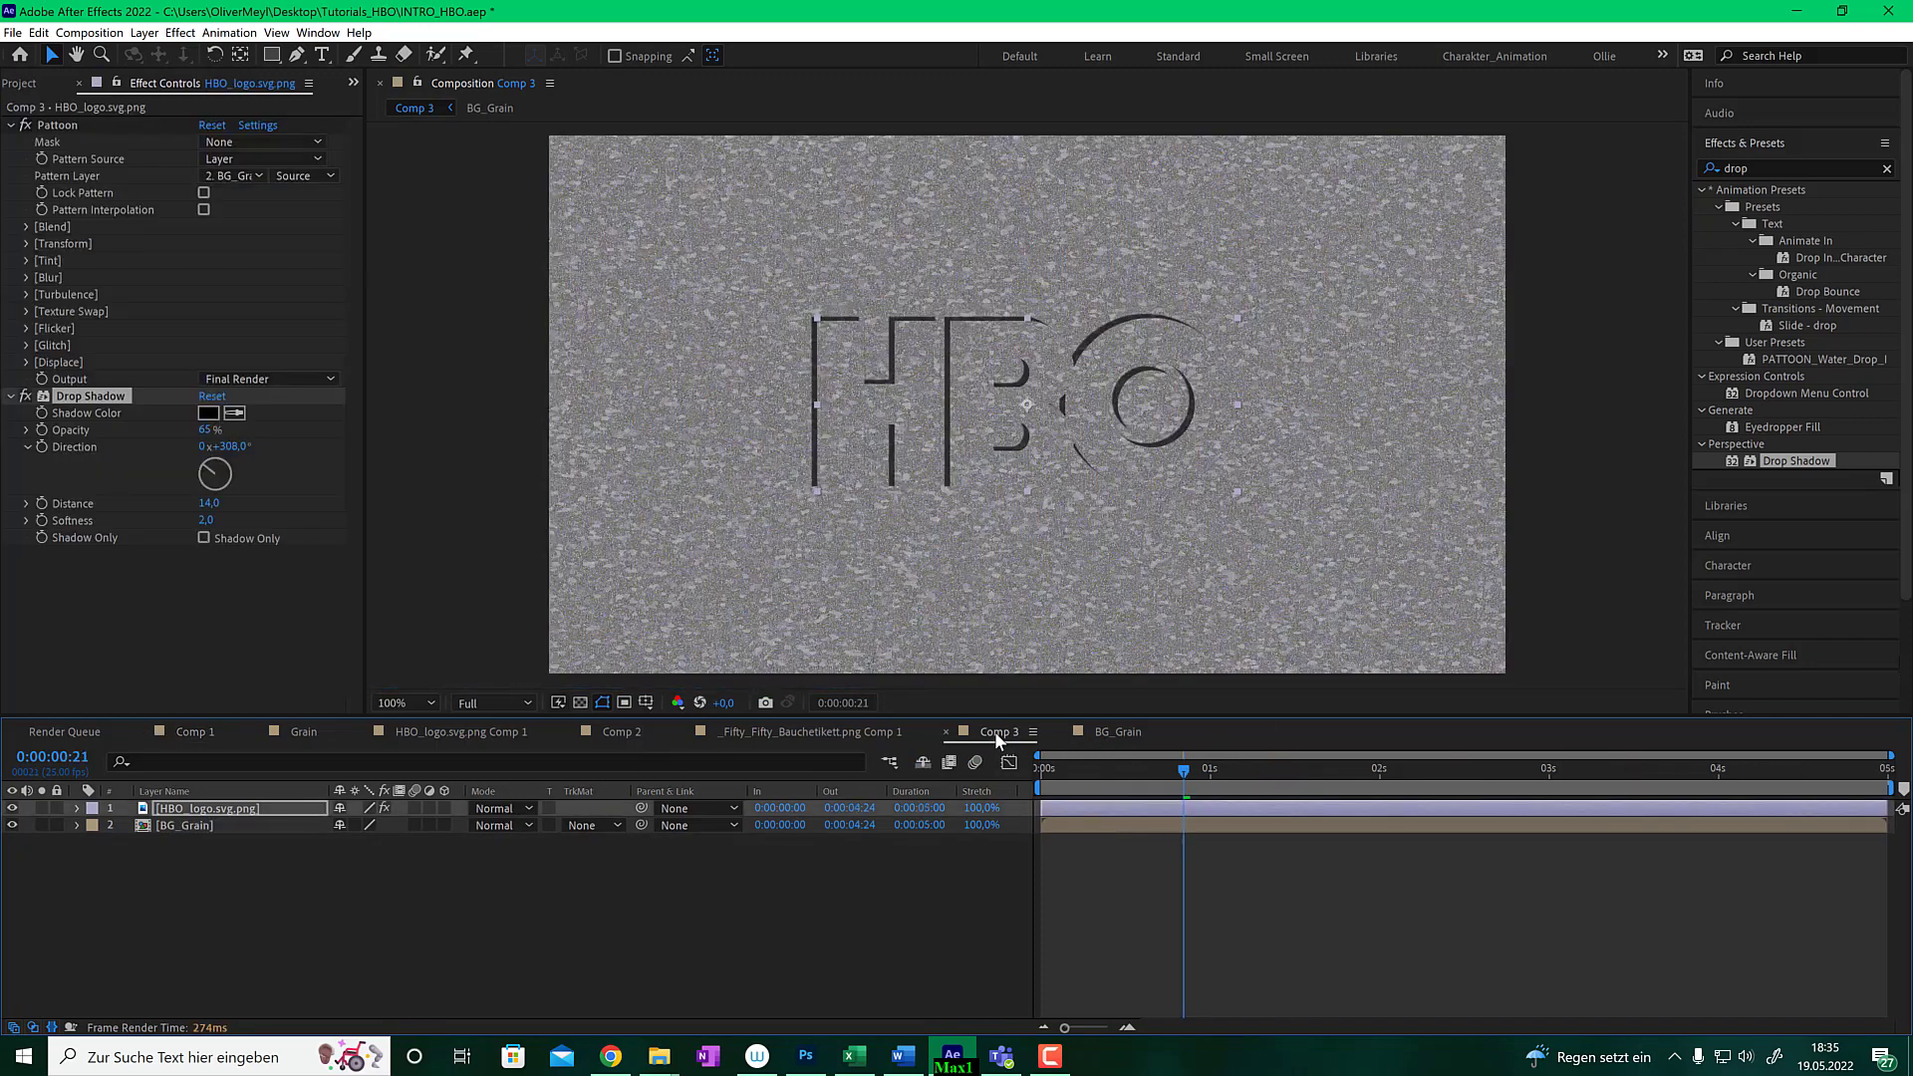
- Add an Outer Glow layer style to the HBO logo layer in Comp 3
click(207, 809)
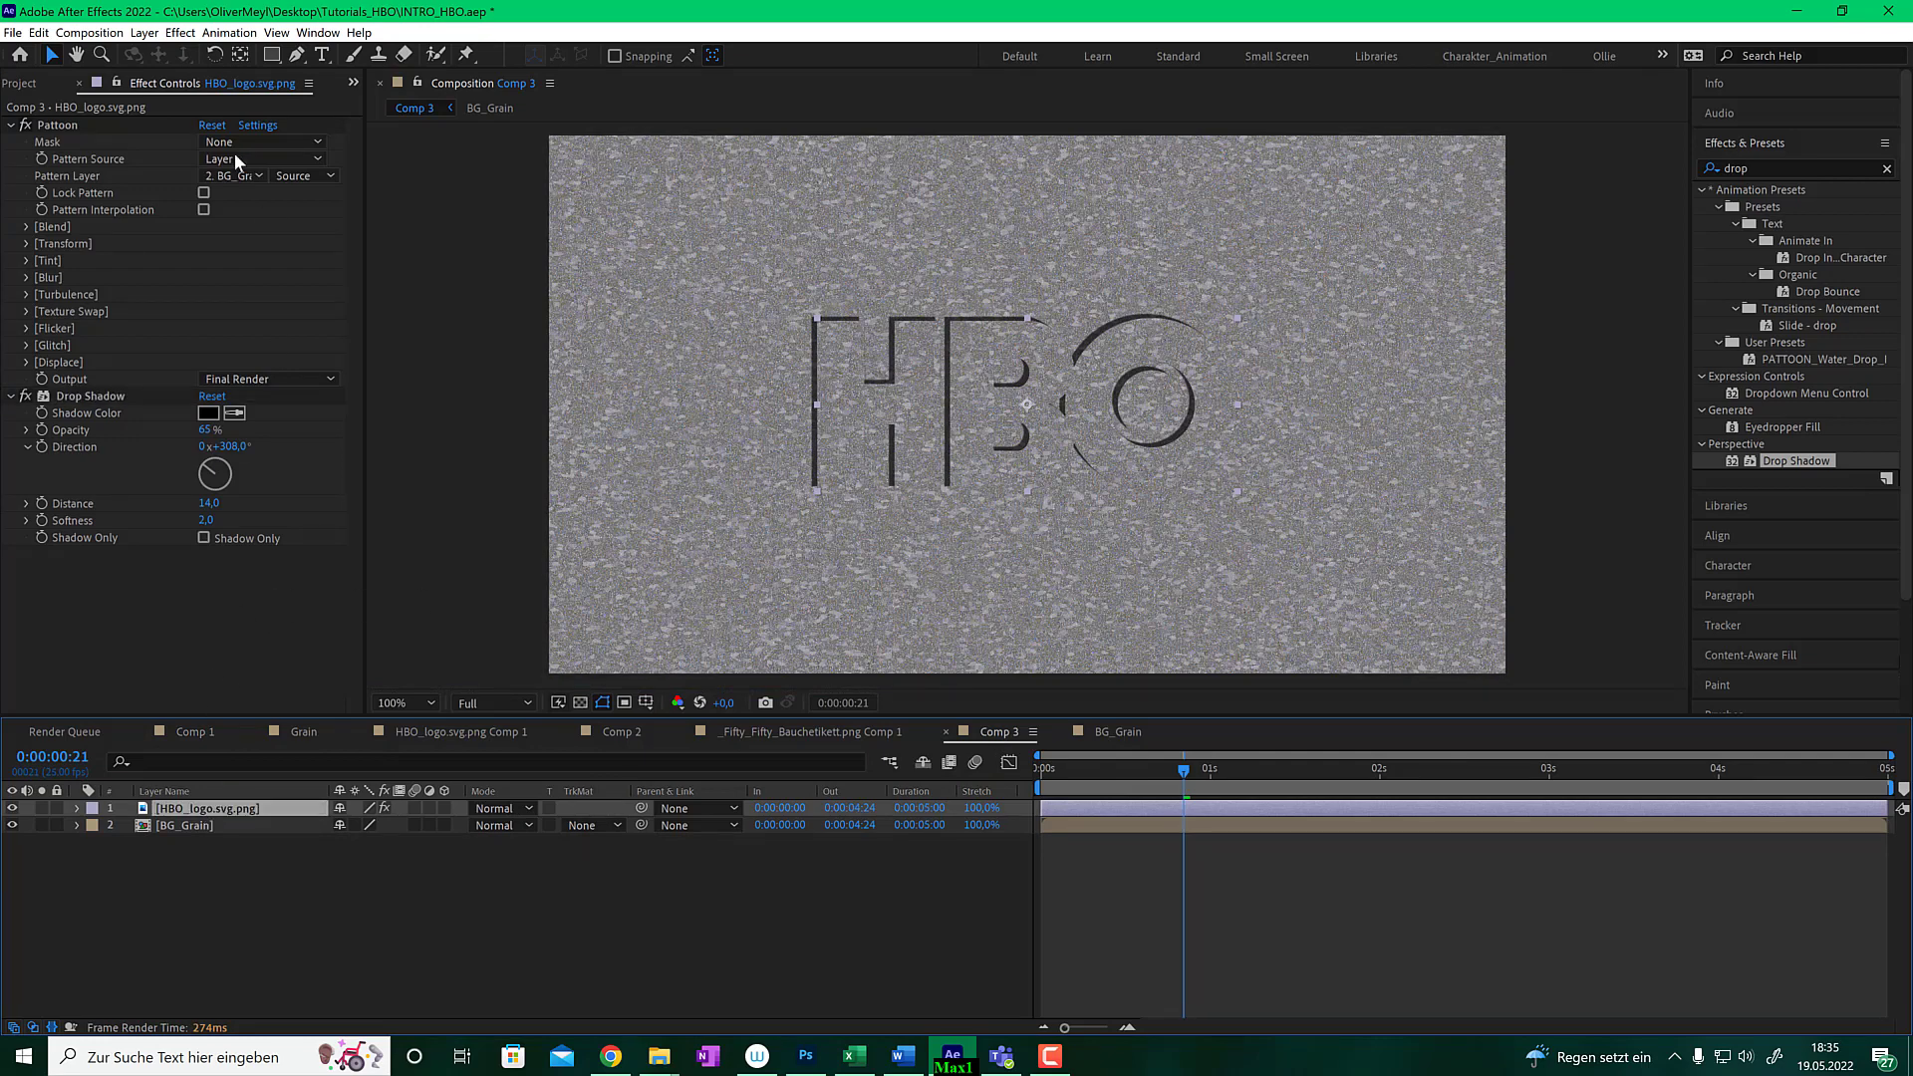
click(144, 33)
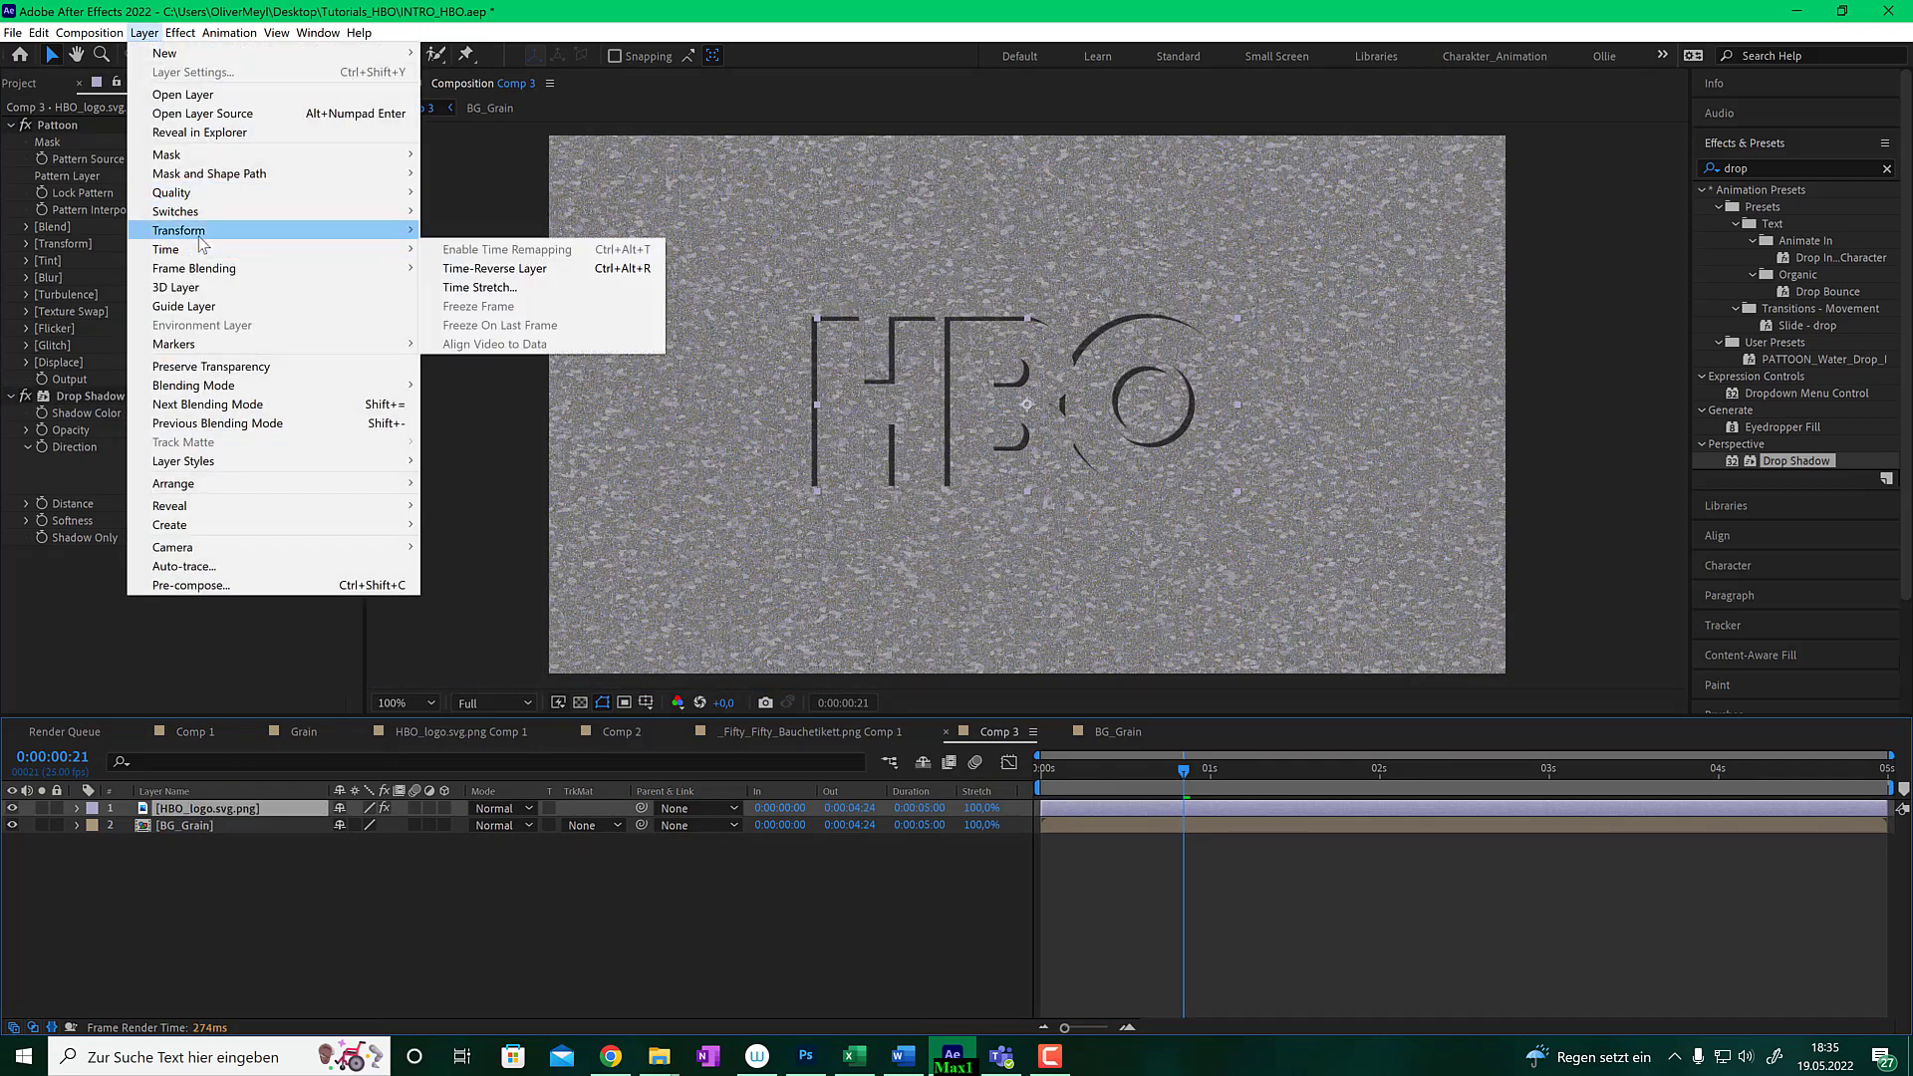
mouse_move(261, 463)
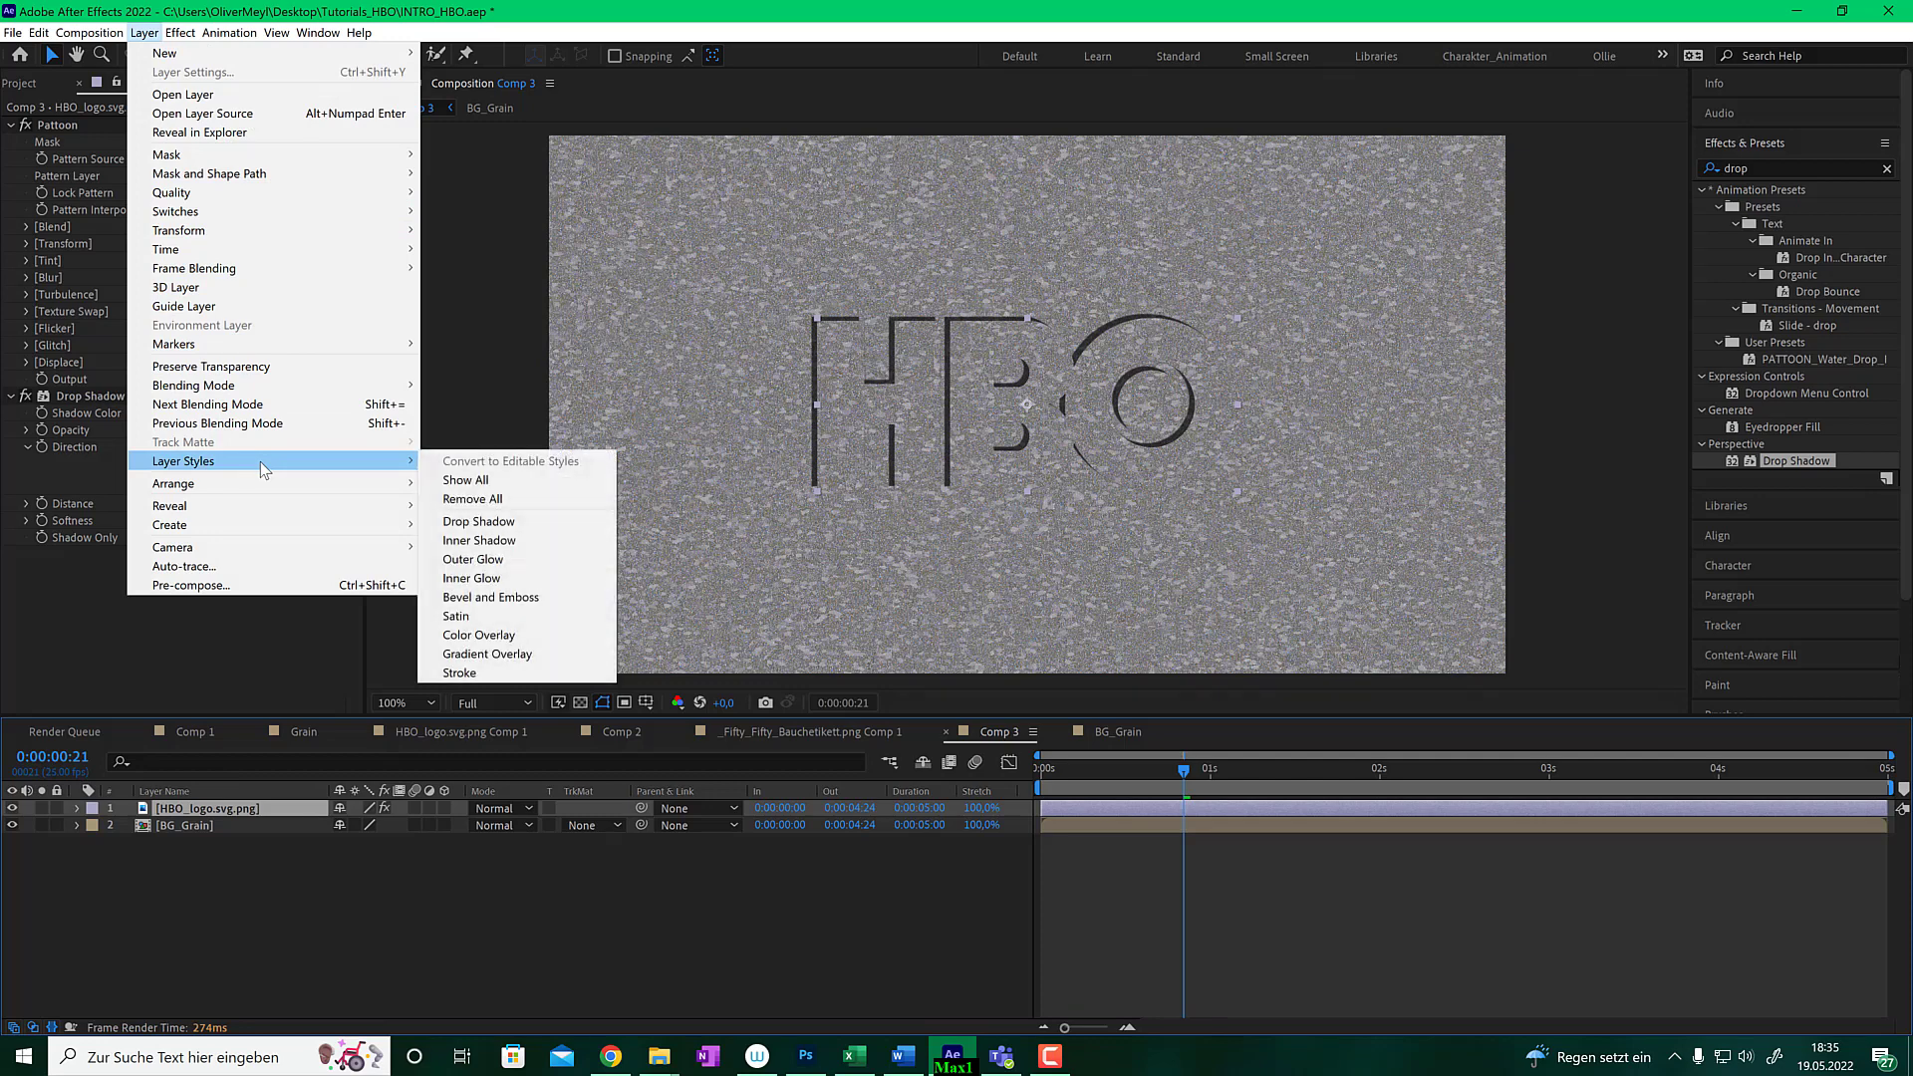
click(541, 562)
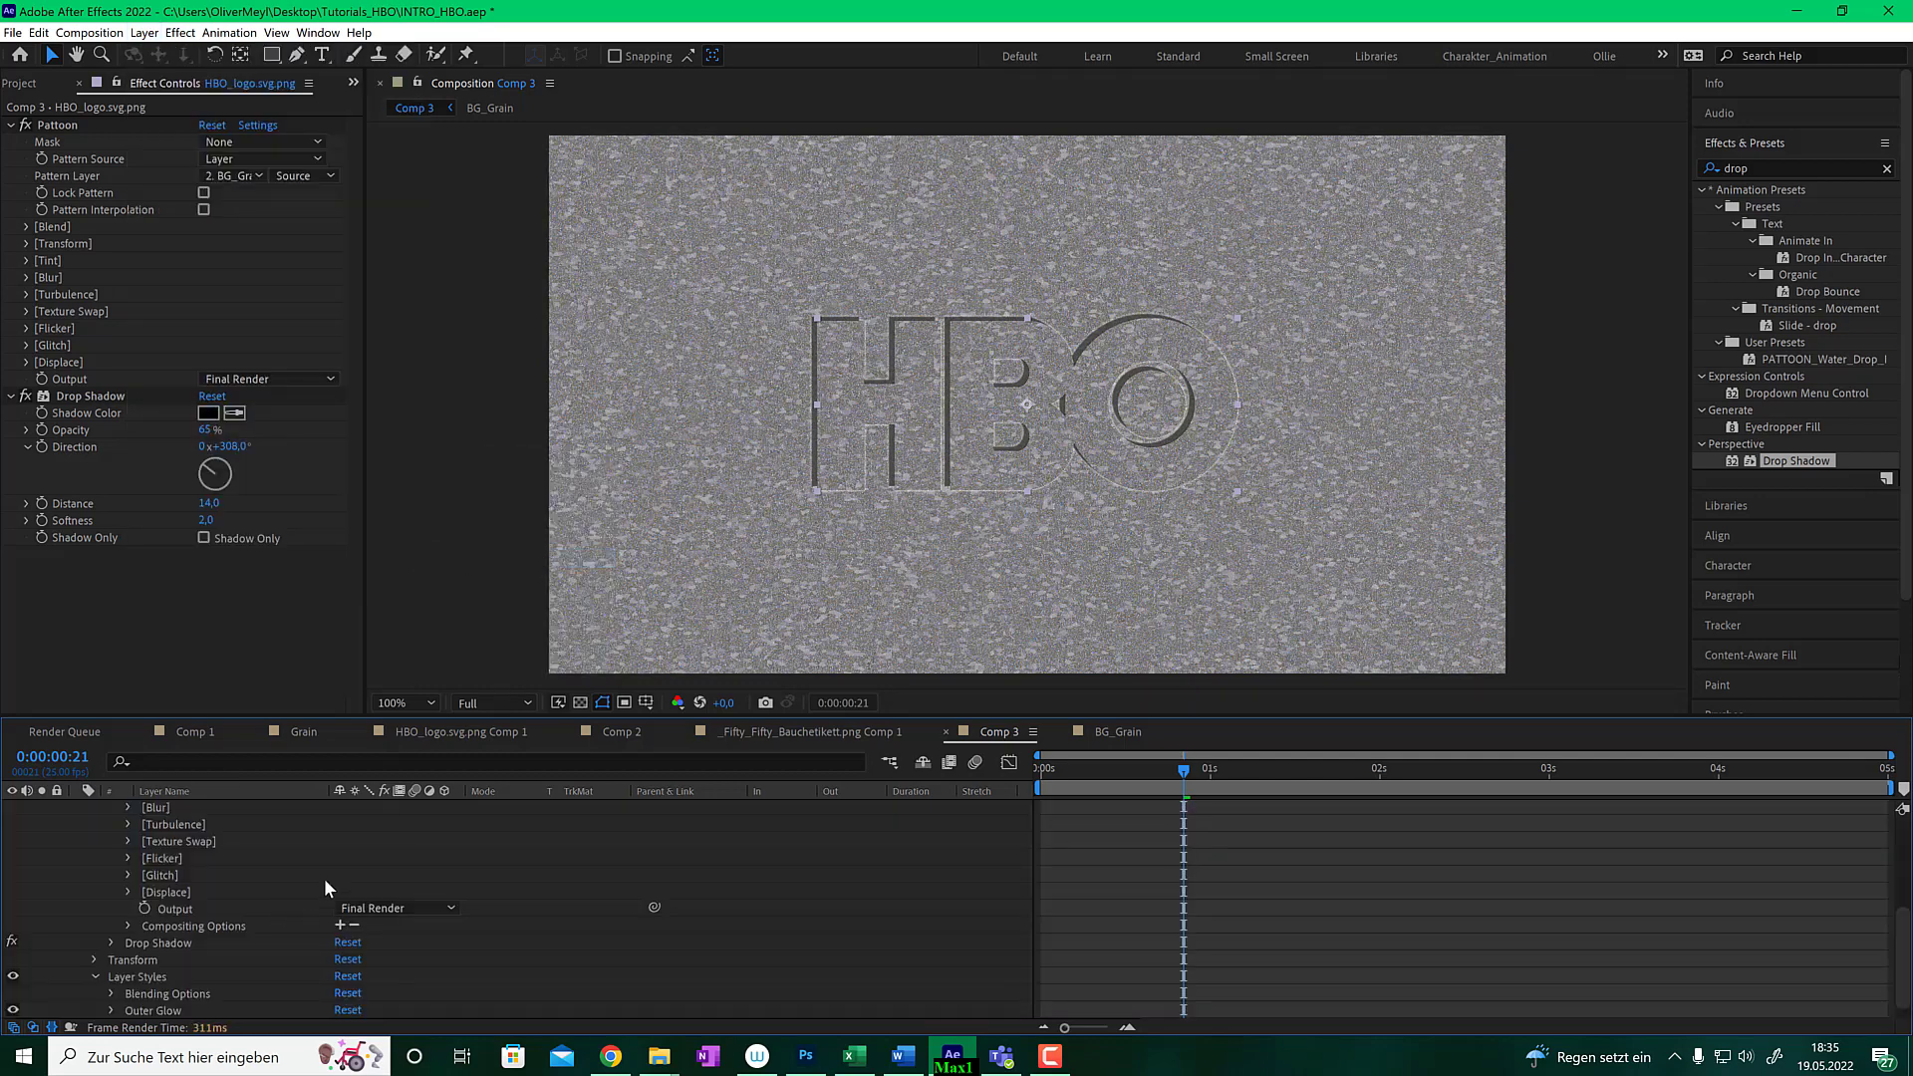
- Set the logo's Outer Glow color to white, FFFFFF
scroll(278, 866, up, 1)
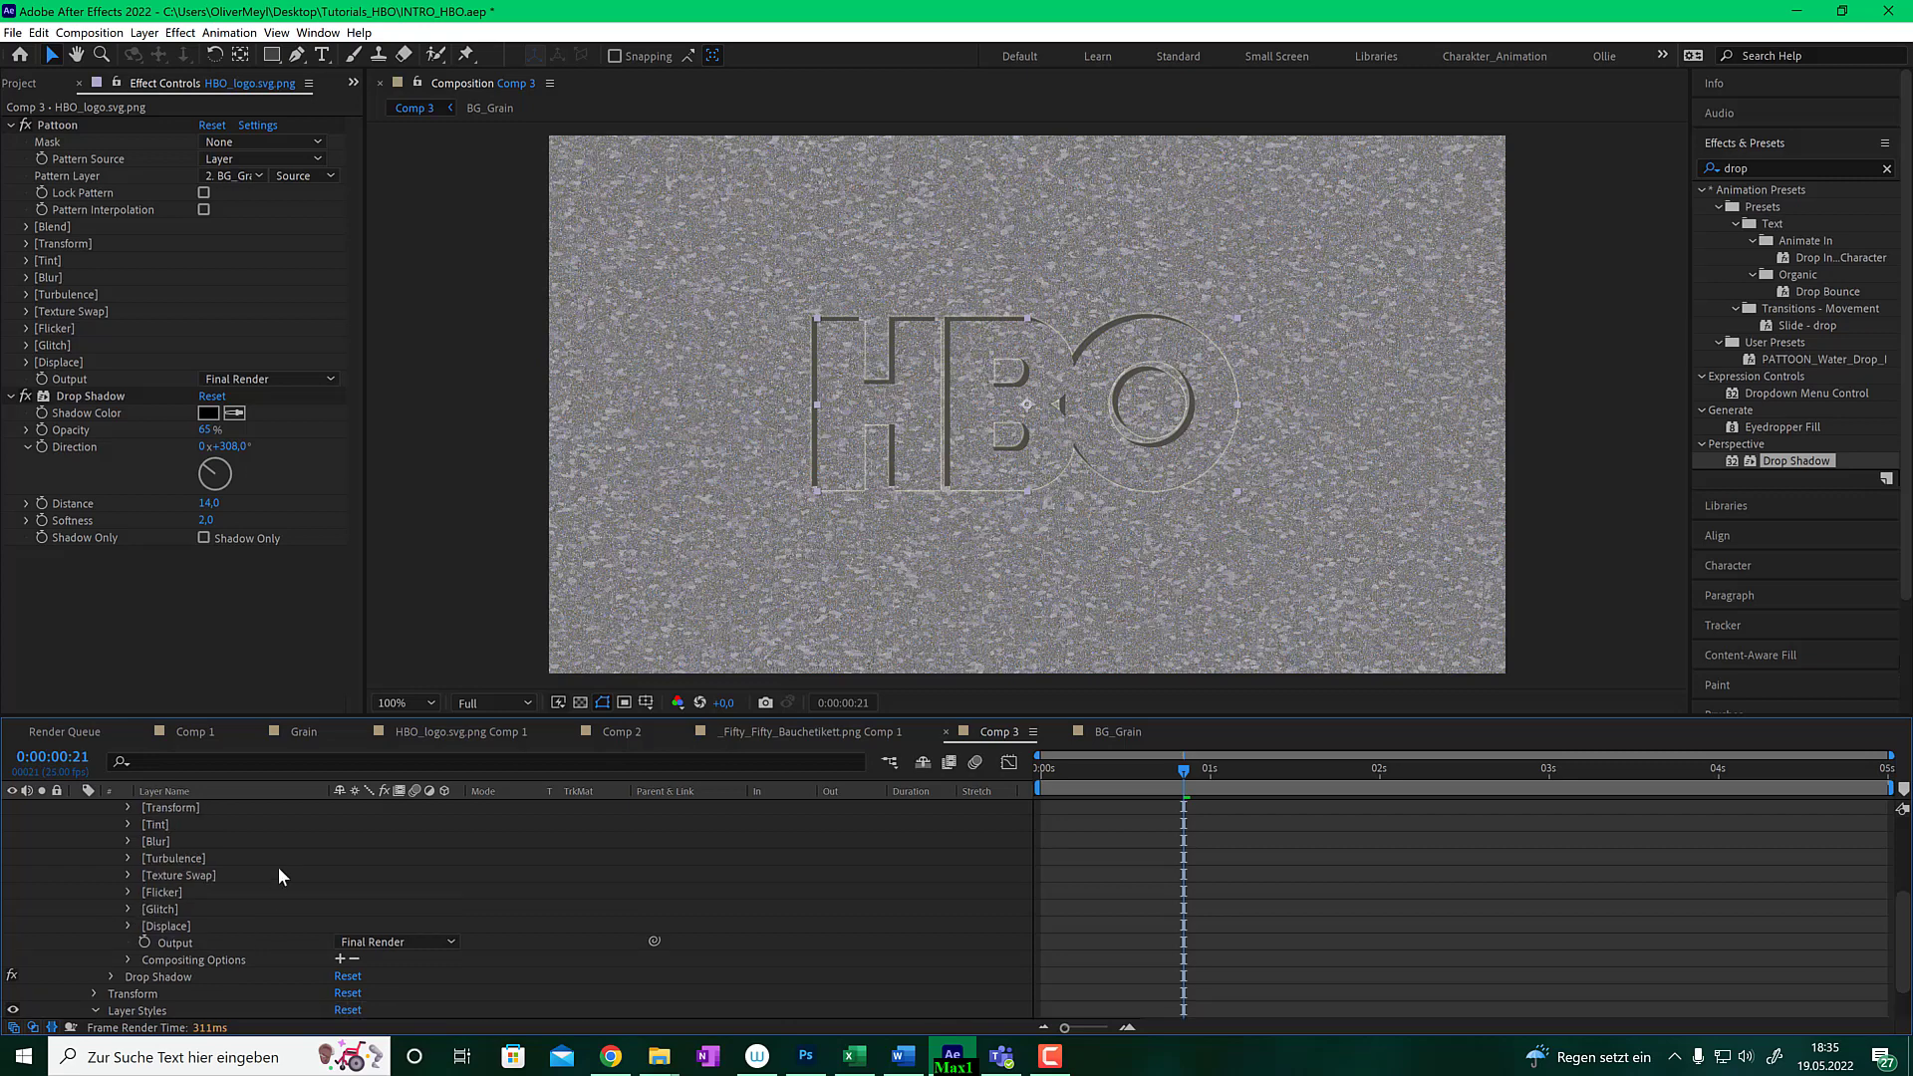
scroll(269, 922, down, 2)
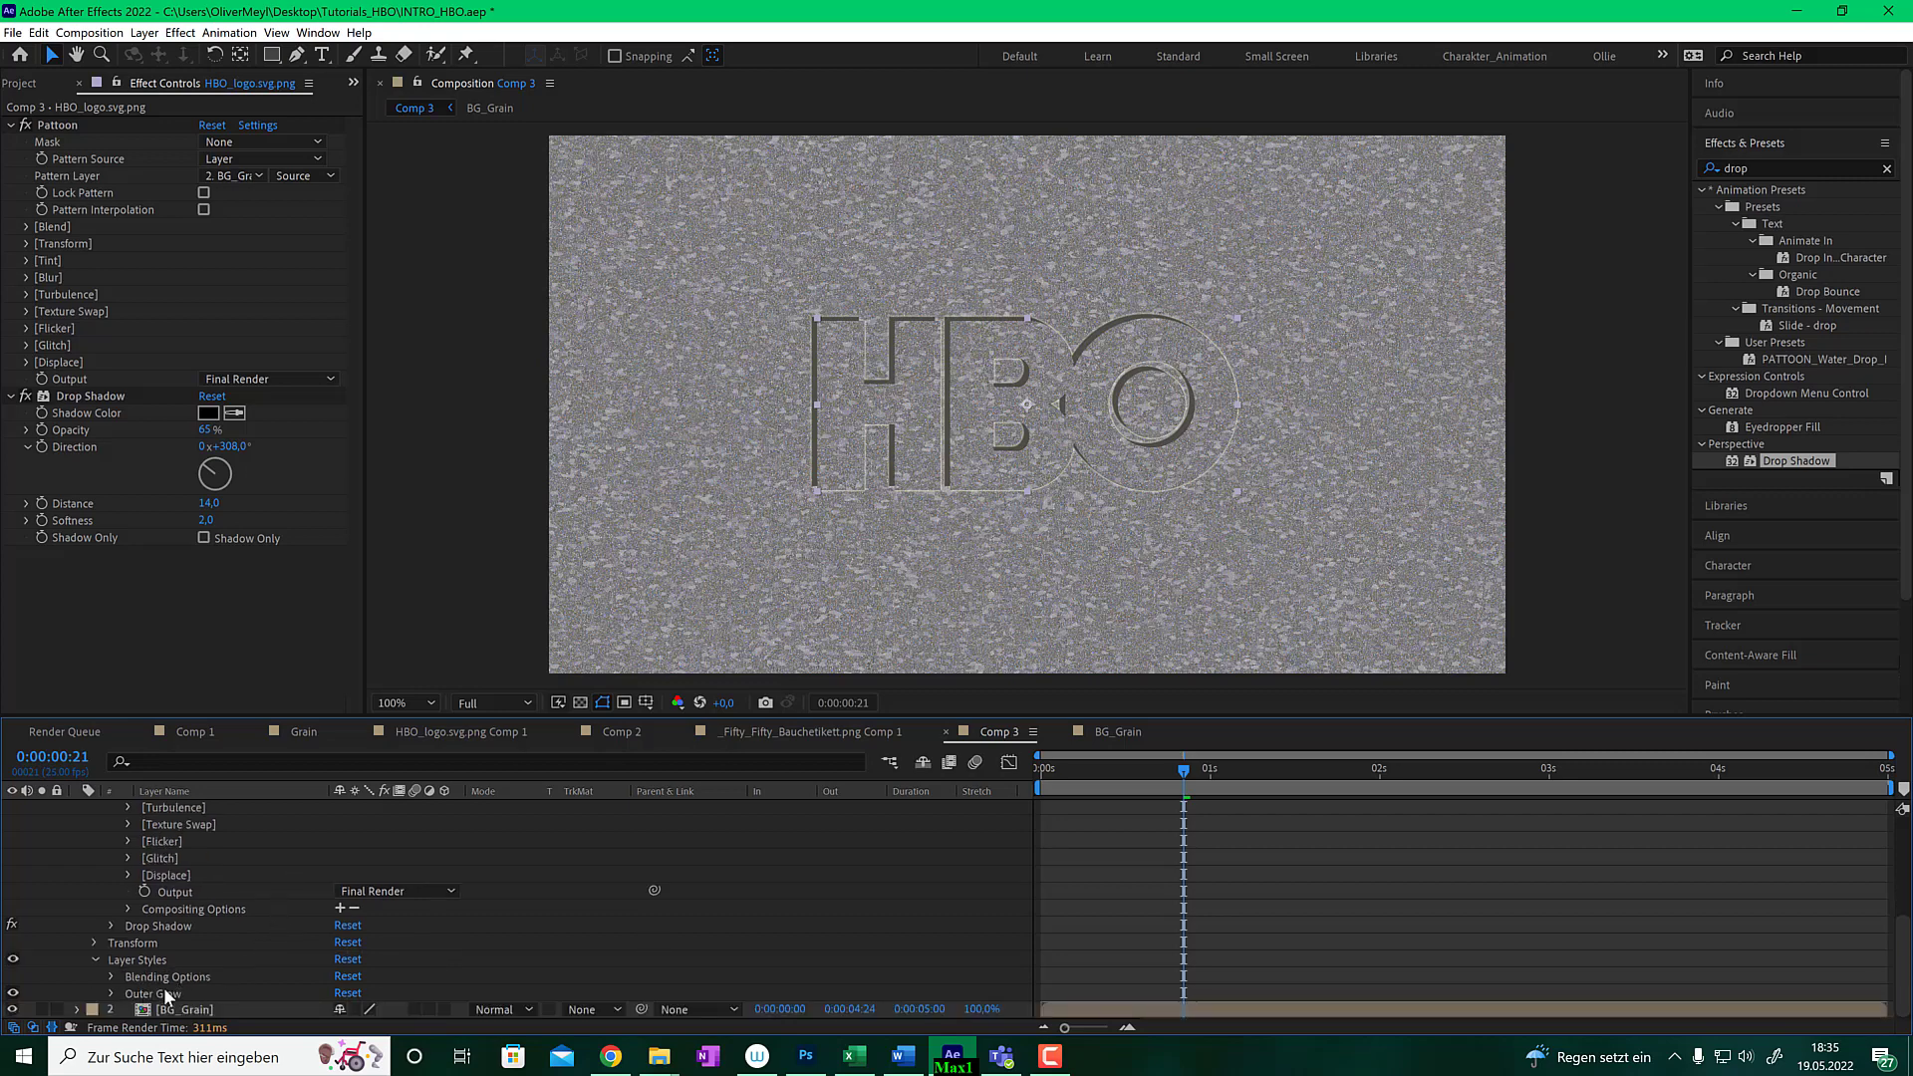
click(111, 993)
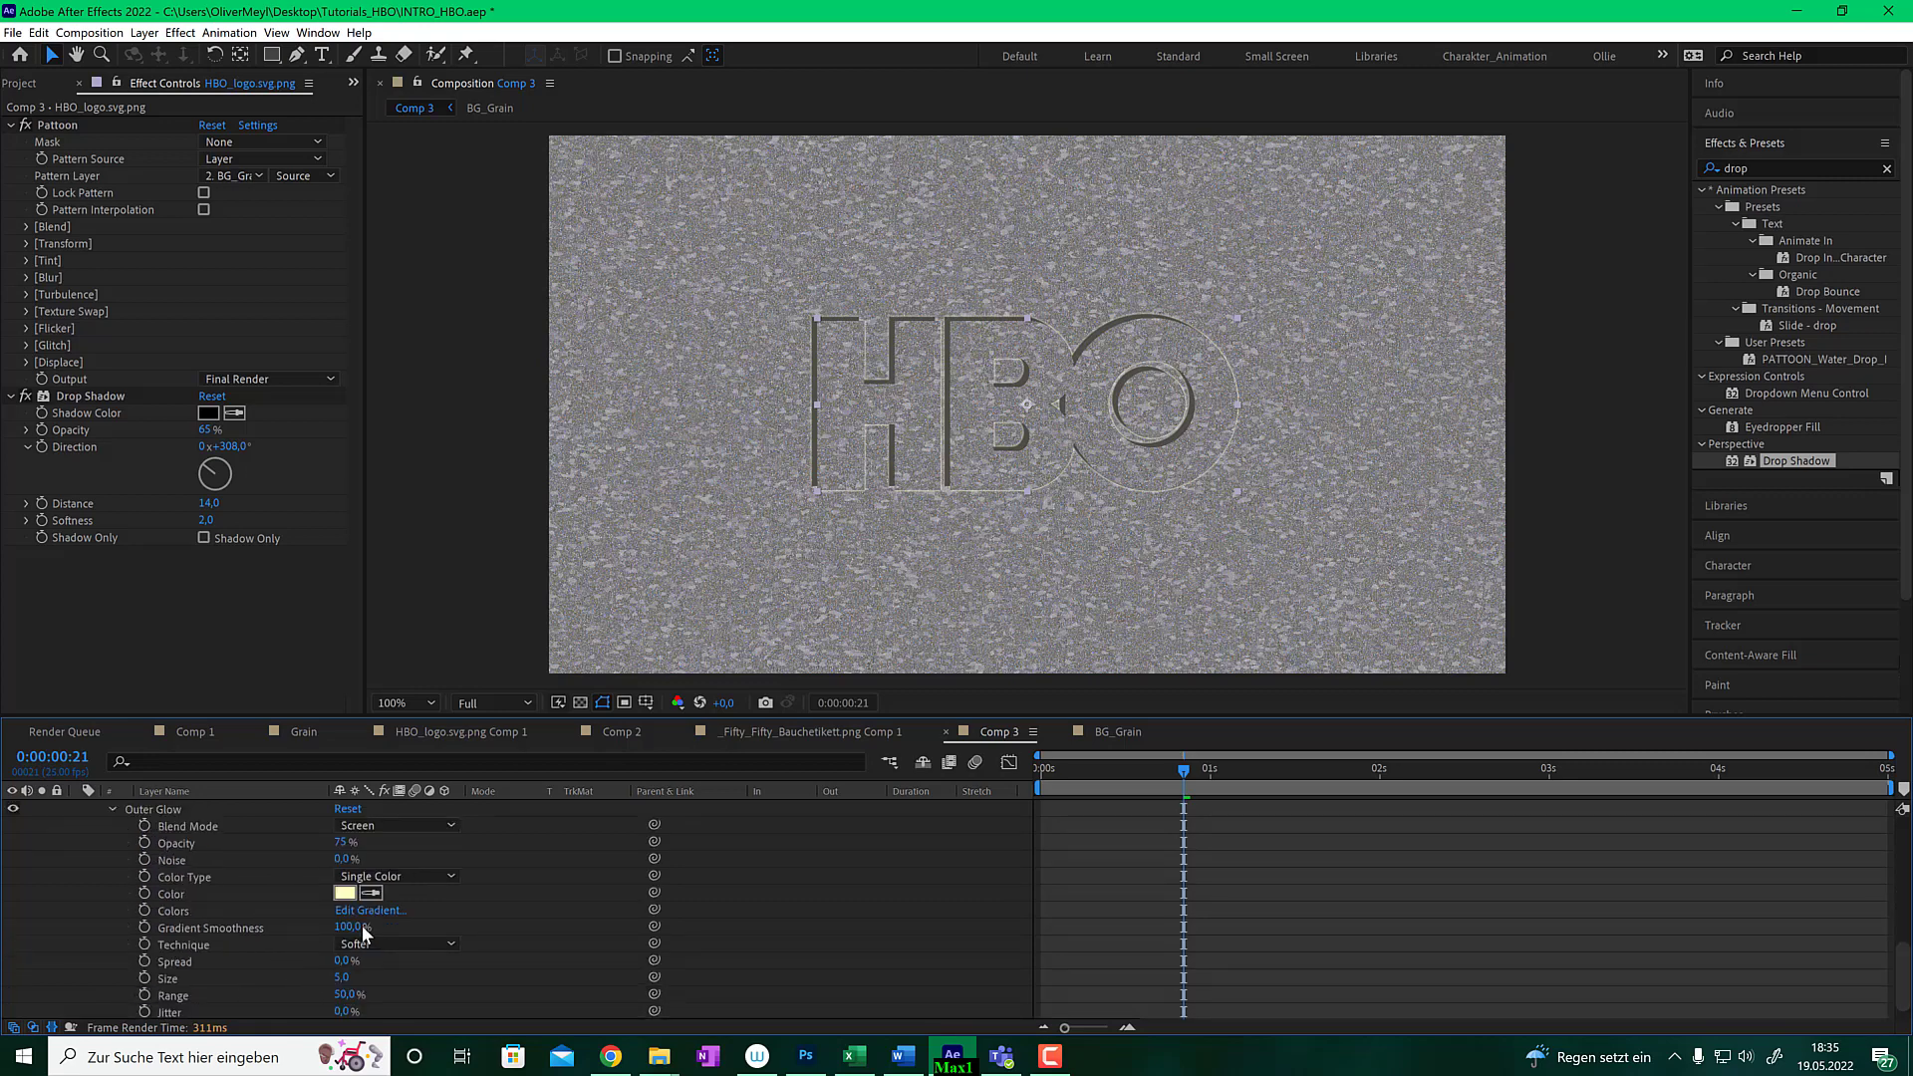
click(345, 892)
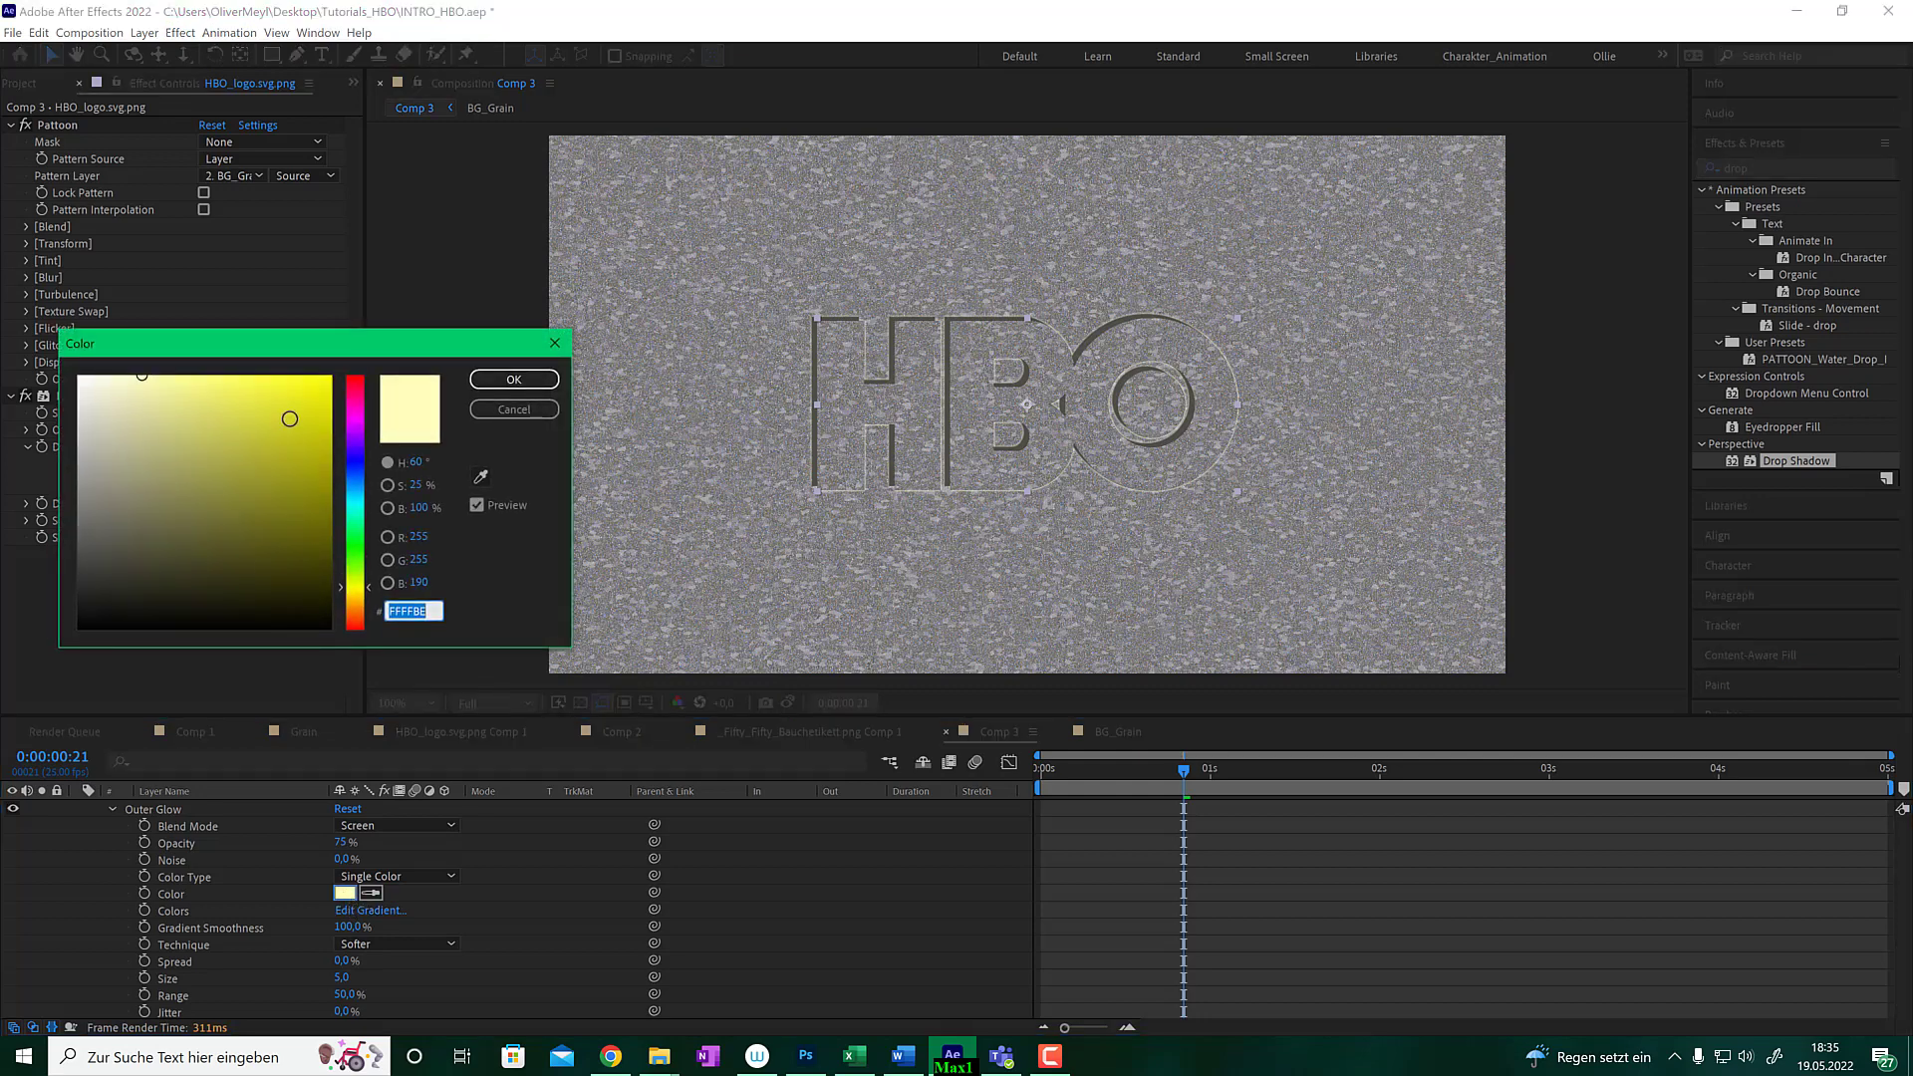
click(78, 375)
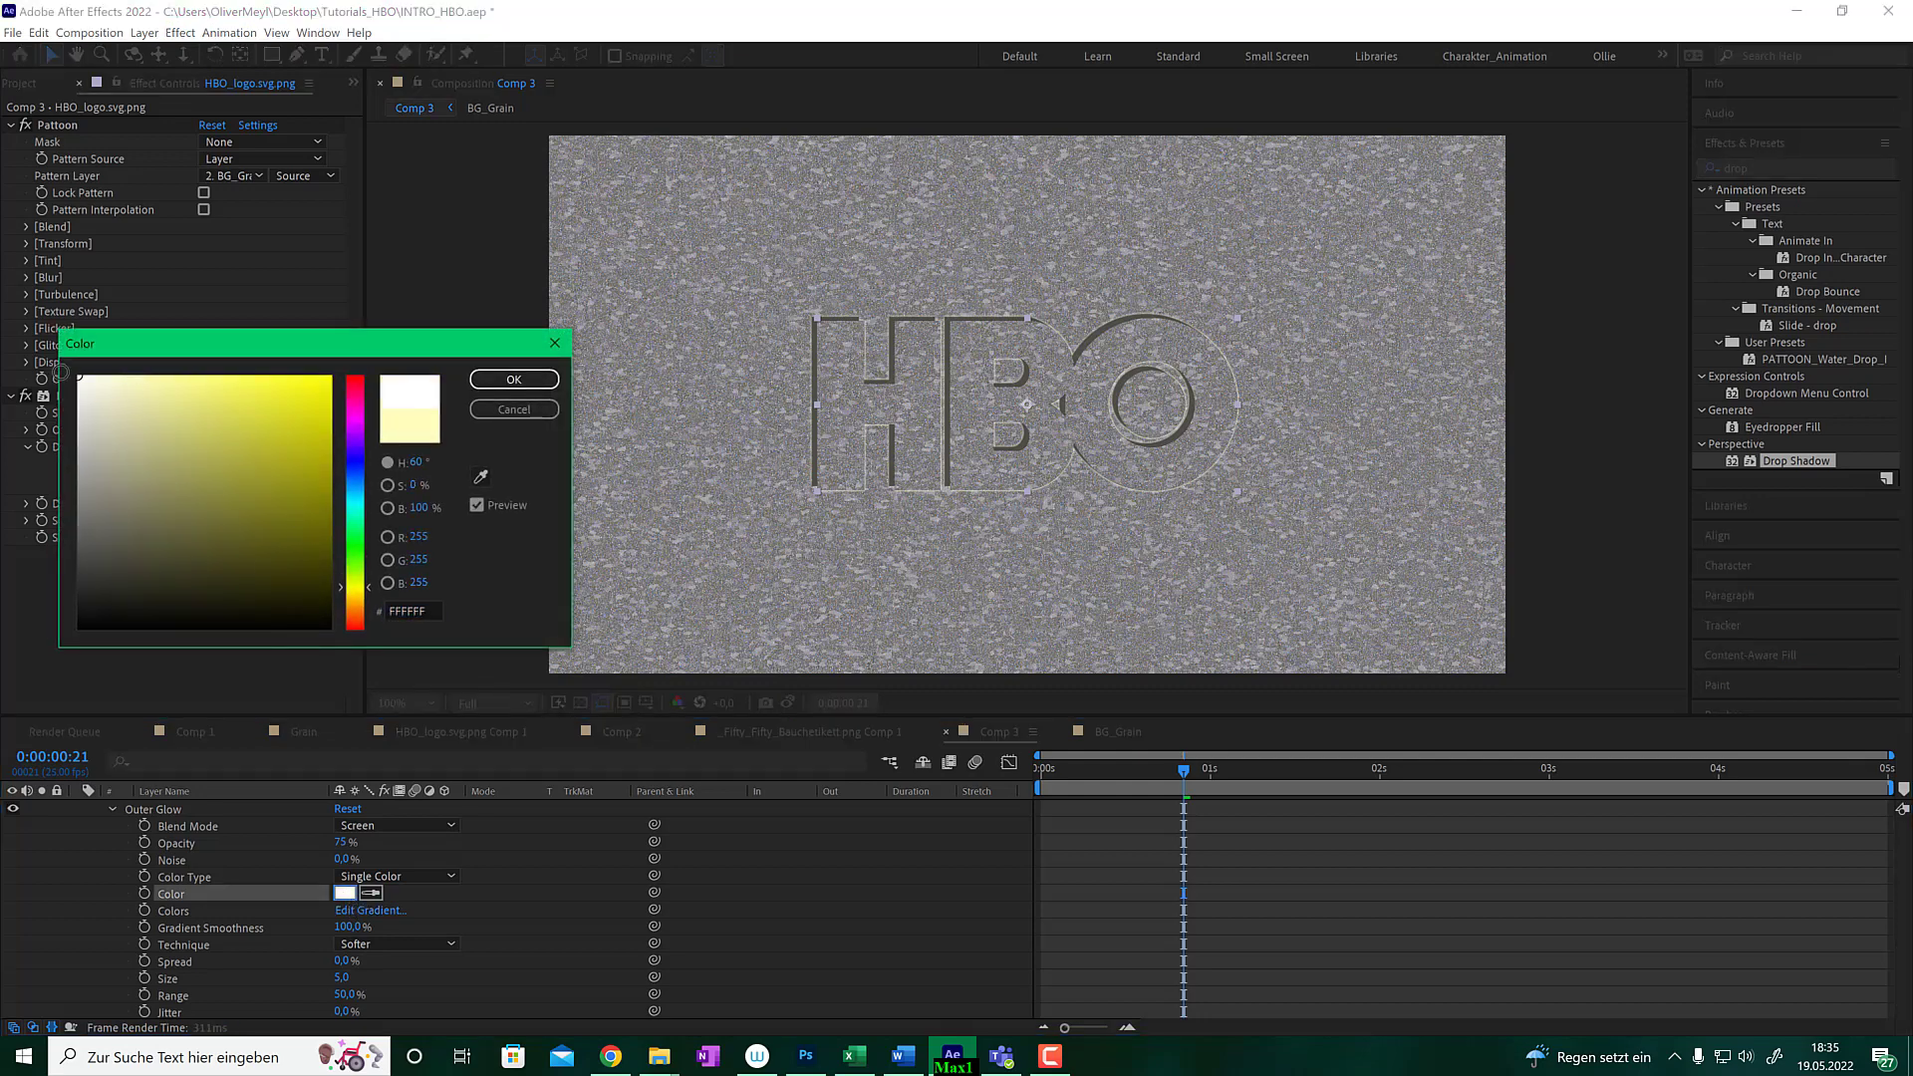
click(485, 381)
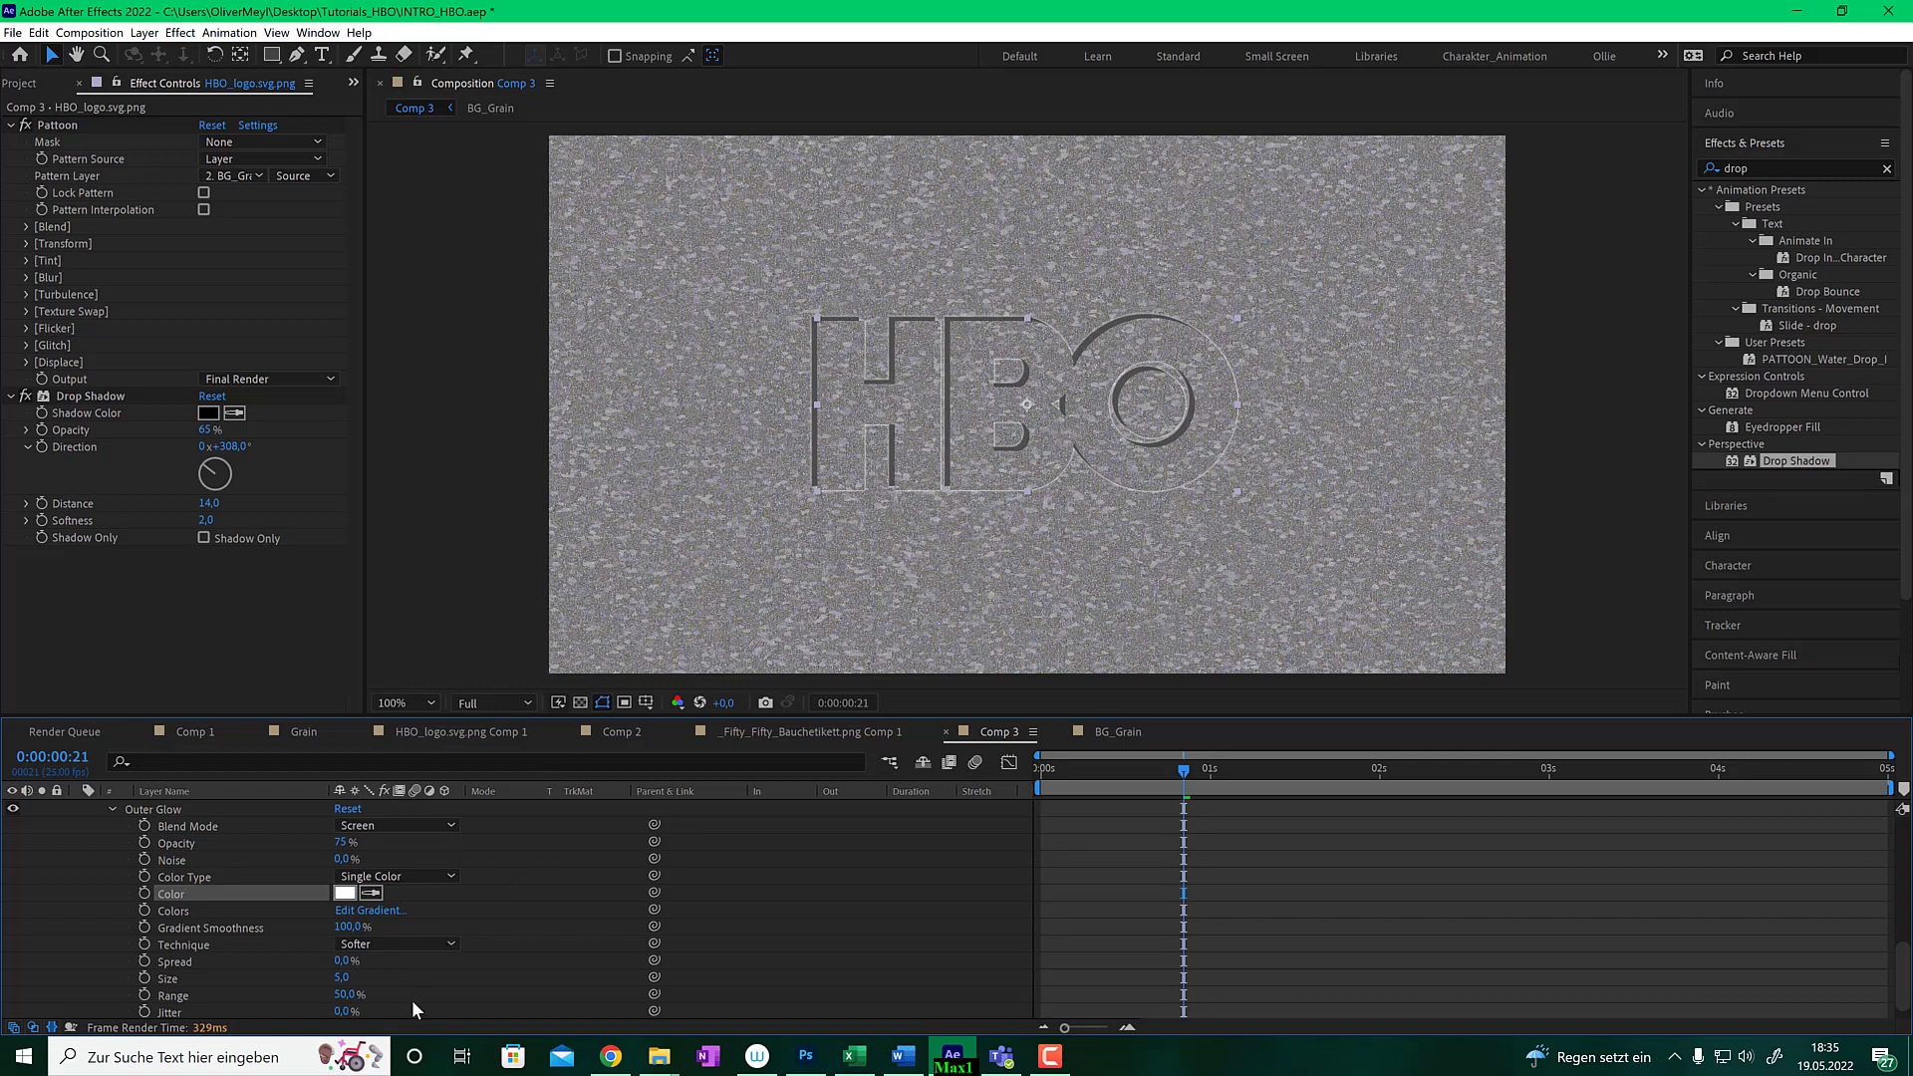
- Set the logo's Outer Glow Spread to 2%, Size to 123 and Jitter to 42%
mouse_move(341, 960)
mouse_down()
mouse_move(404, 985)
mouse_move(370, 960)
mouse_move(406, 961)
mouse_move(332, 976)
mouse_up()
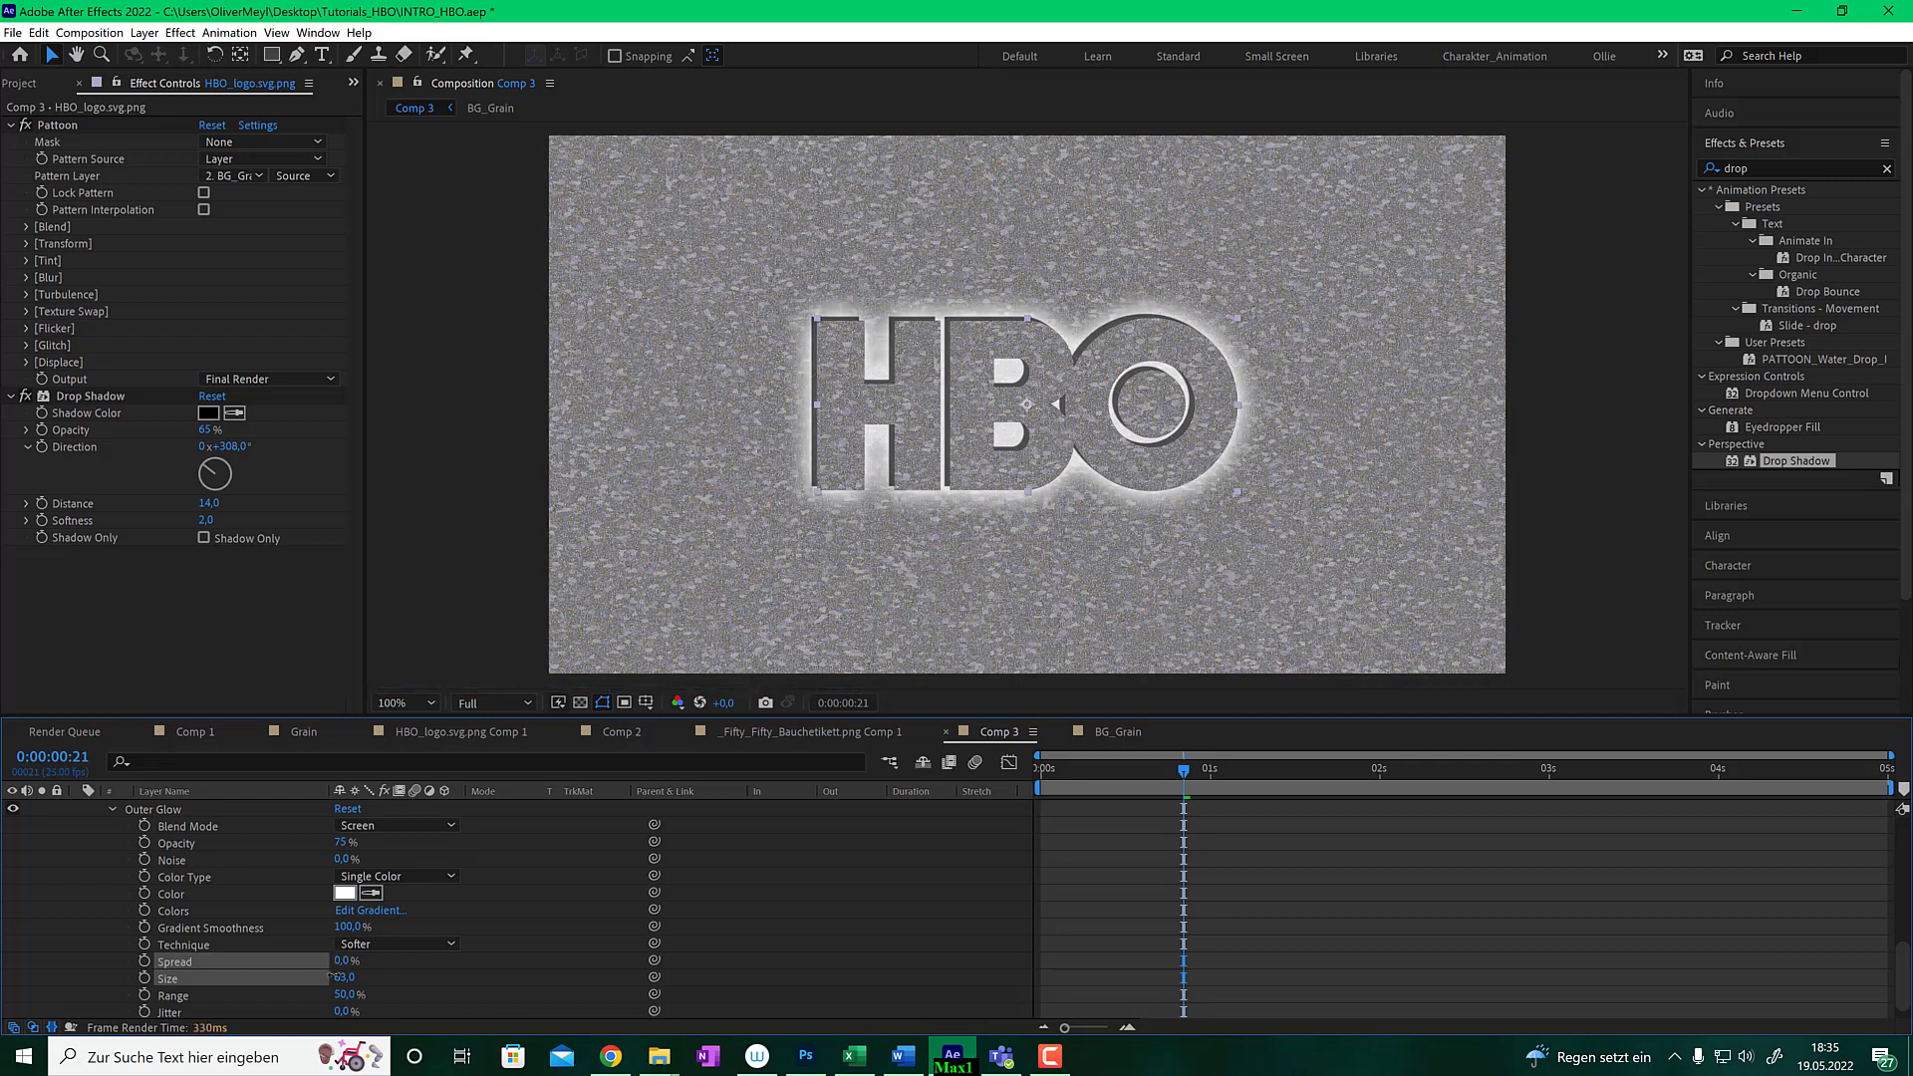
drag(332, 976, 400, 980)
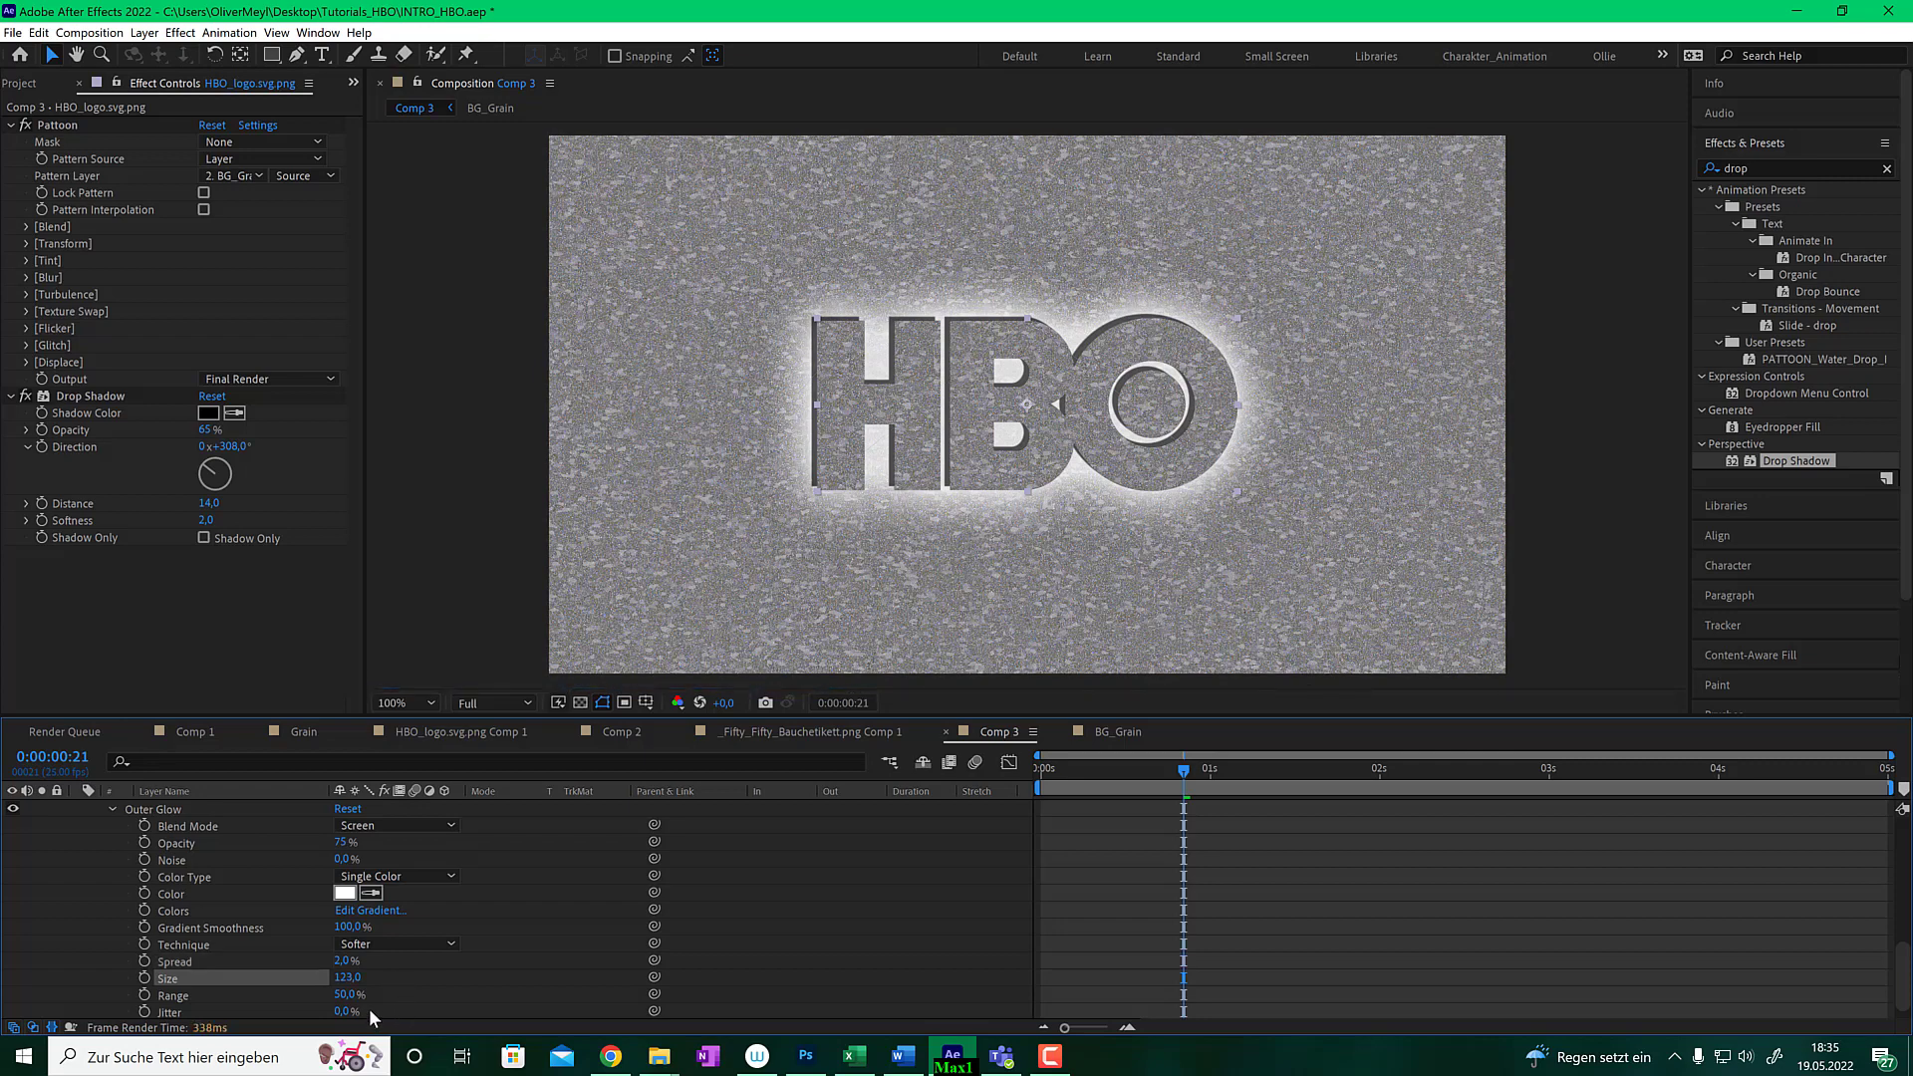
scroll(370, 1015, down, 1)
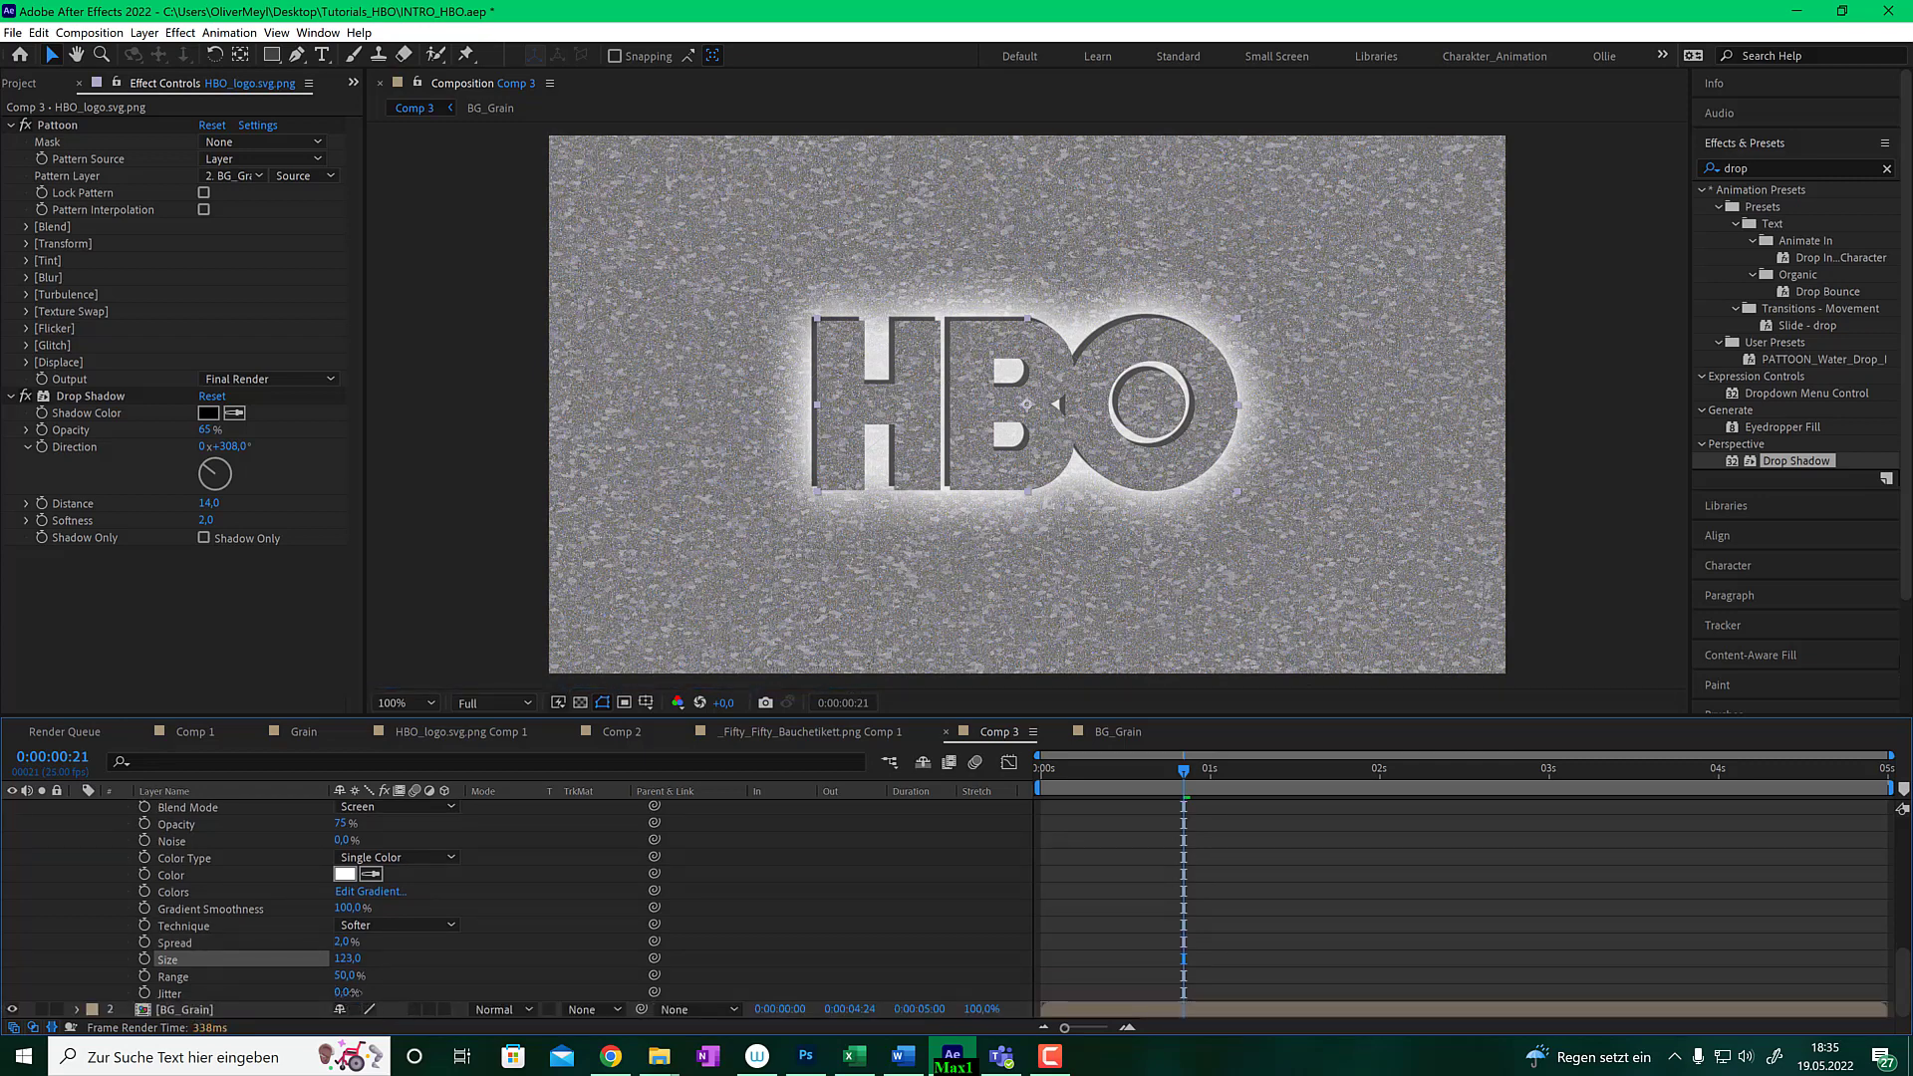
drag(352, 993, 1092, 844)
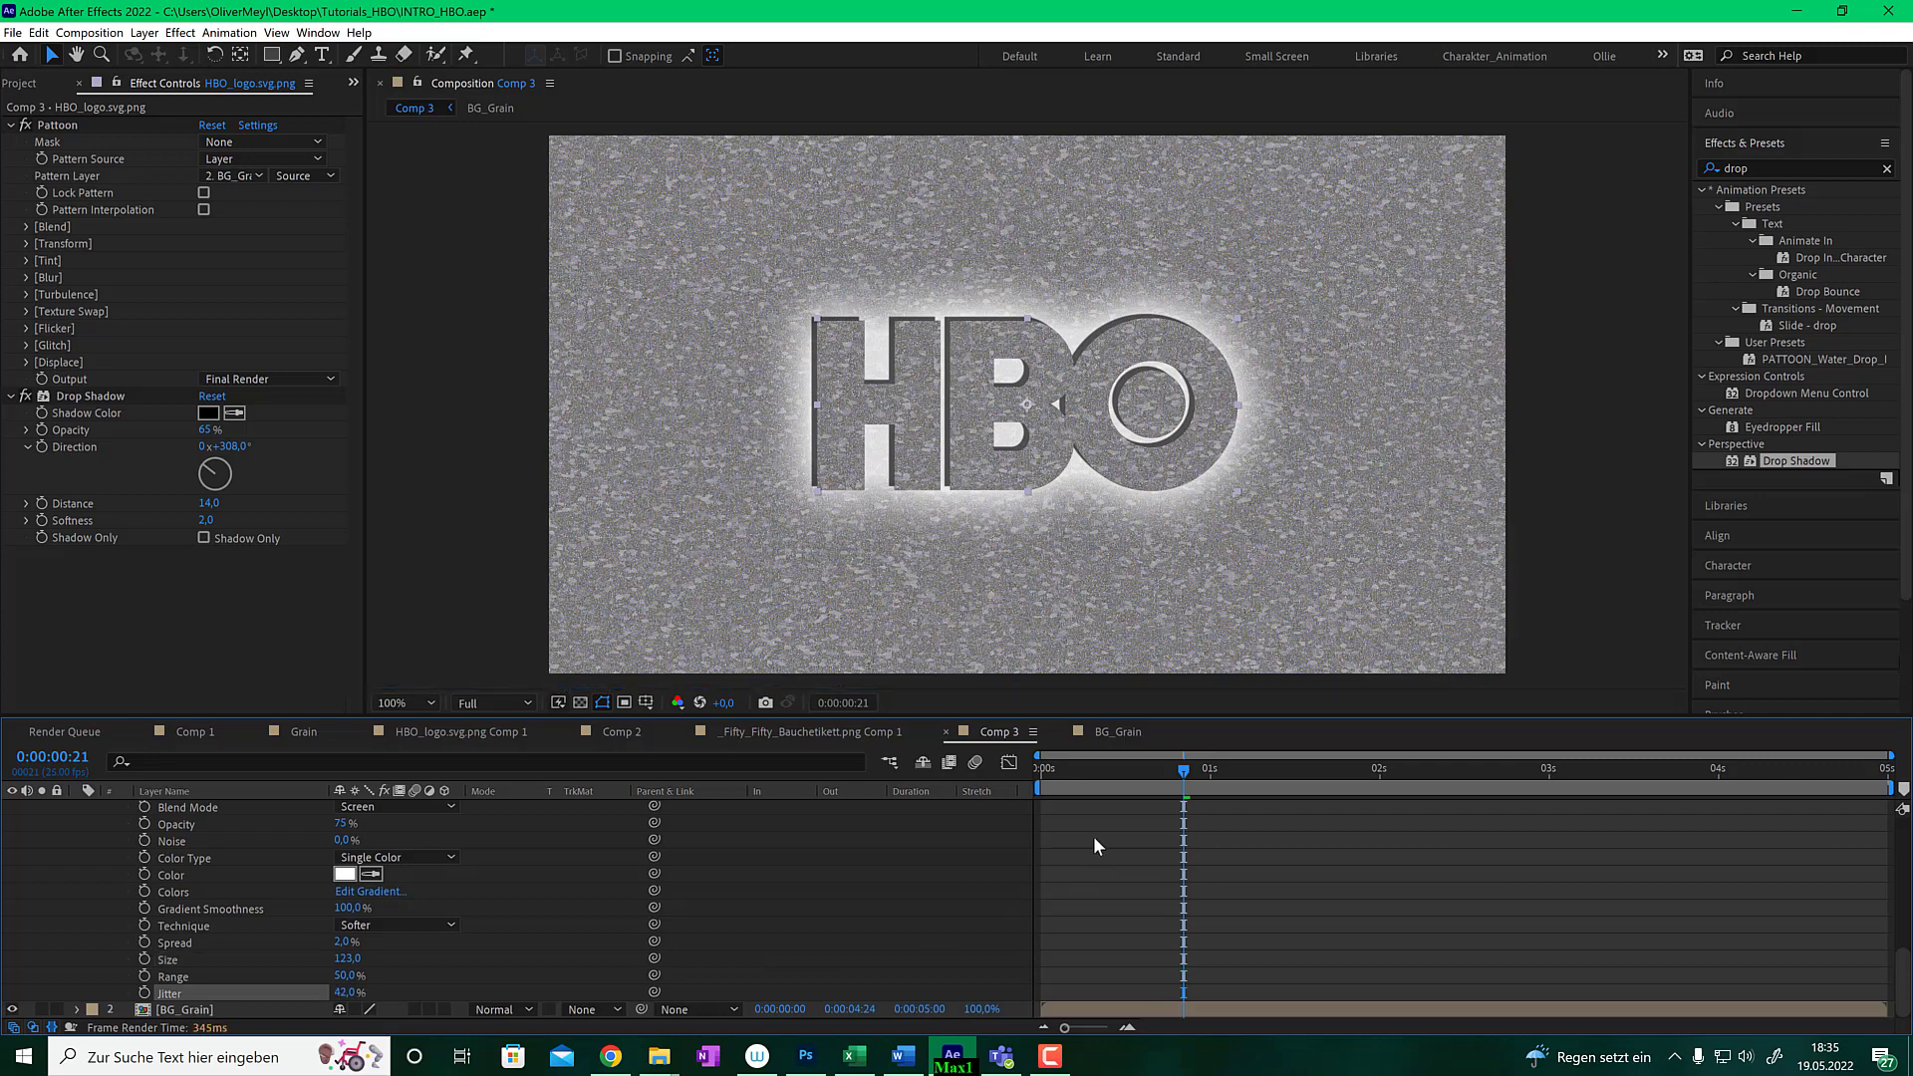
- Scrub the timeline to 0:00:00:23 to check the glow, and collapse the HBO logo layer's properties
drag(1186, 769, 1197, 769)
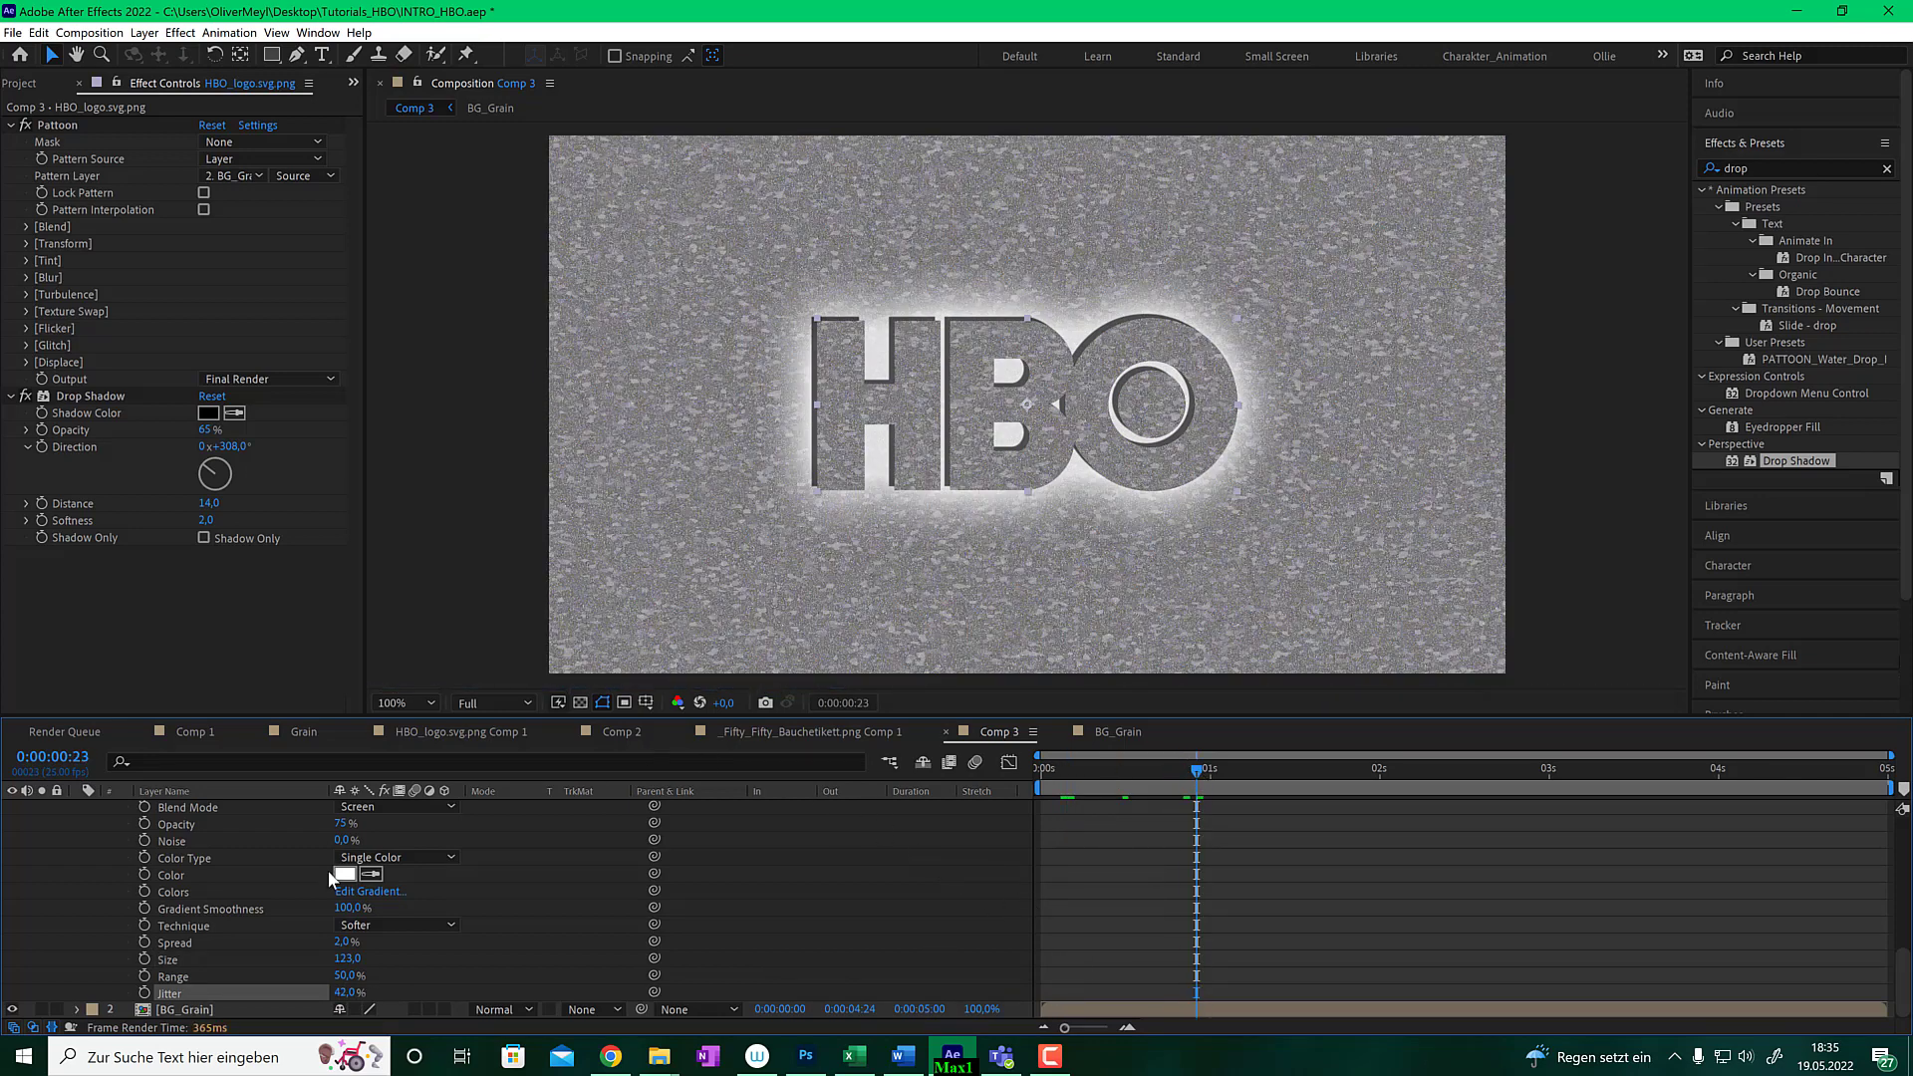
scroll(351, 878, up, 10)
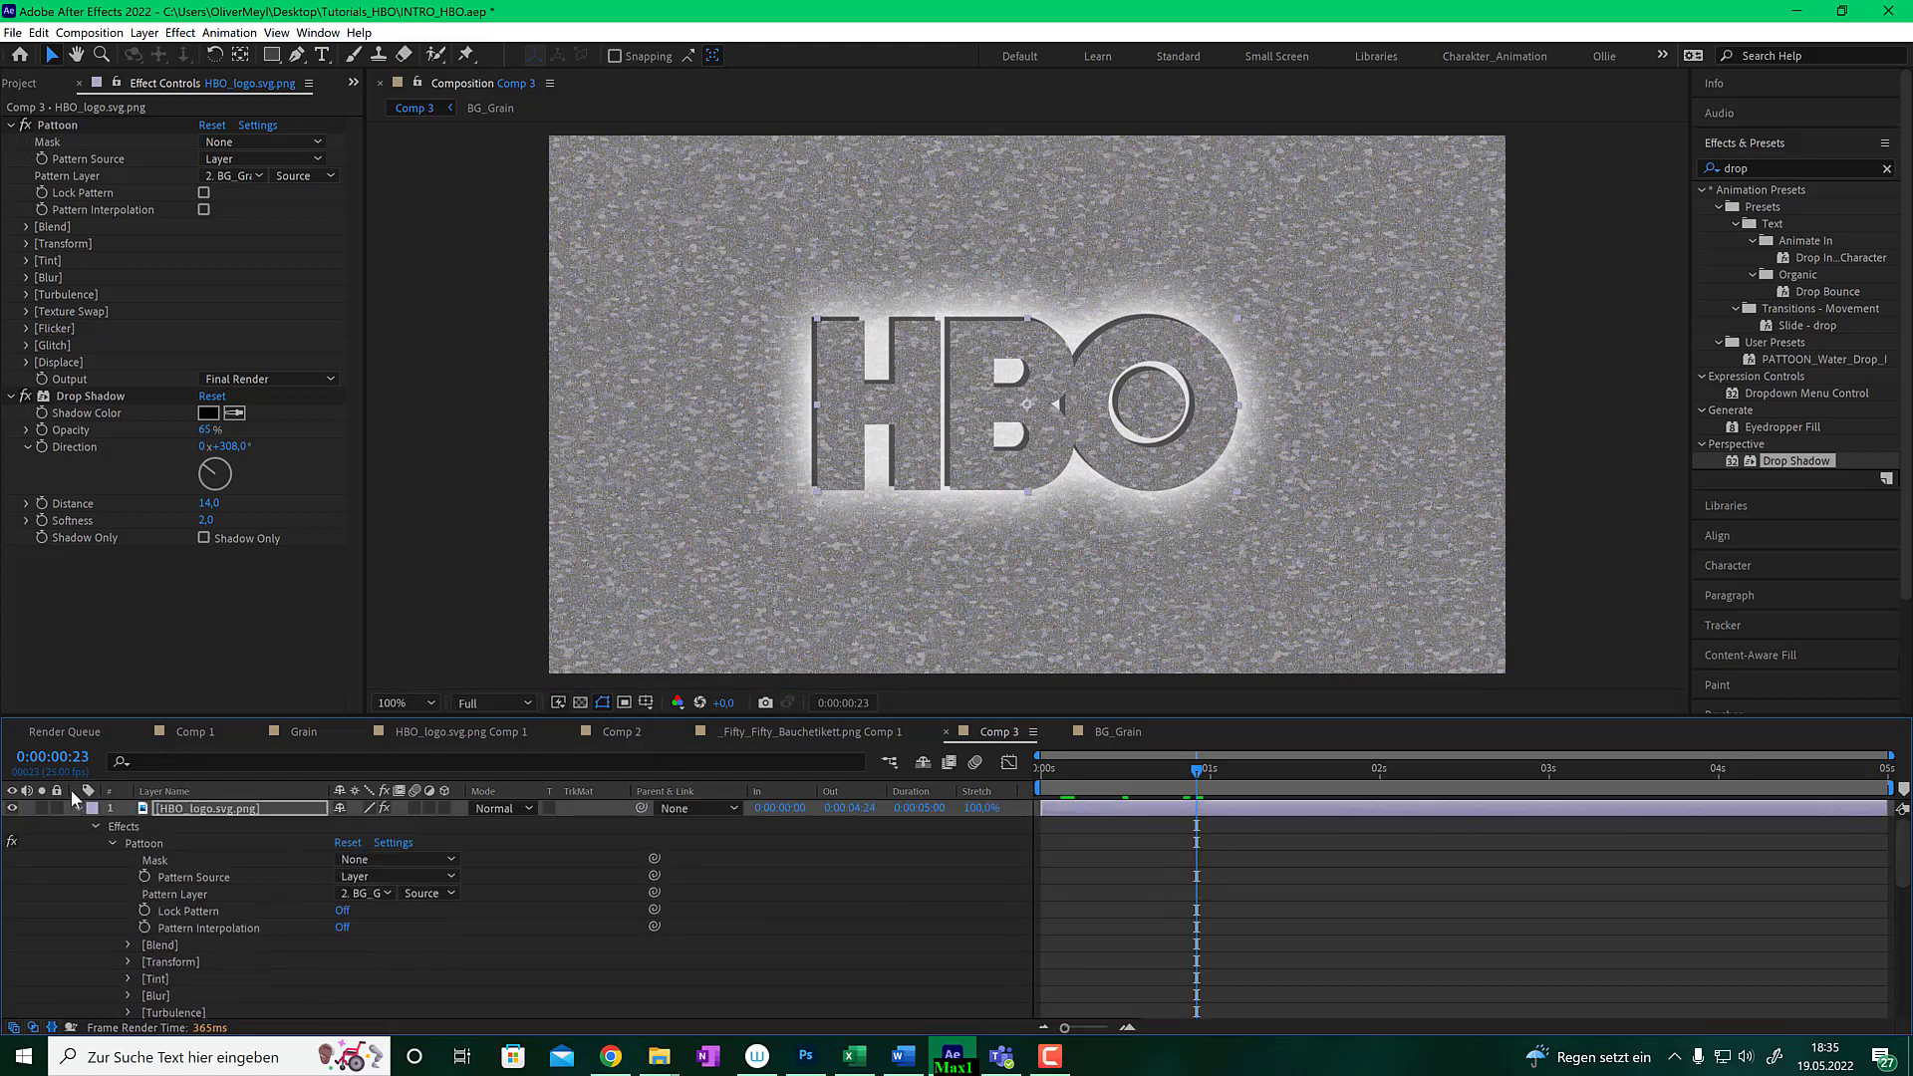
click(90, 808)
click(77, 825)
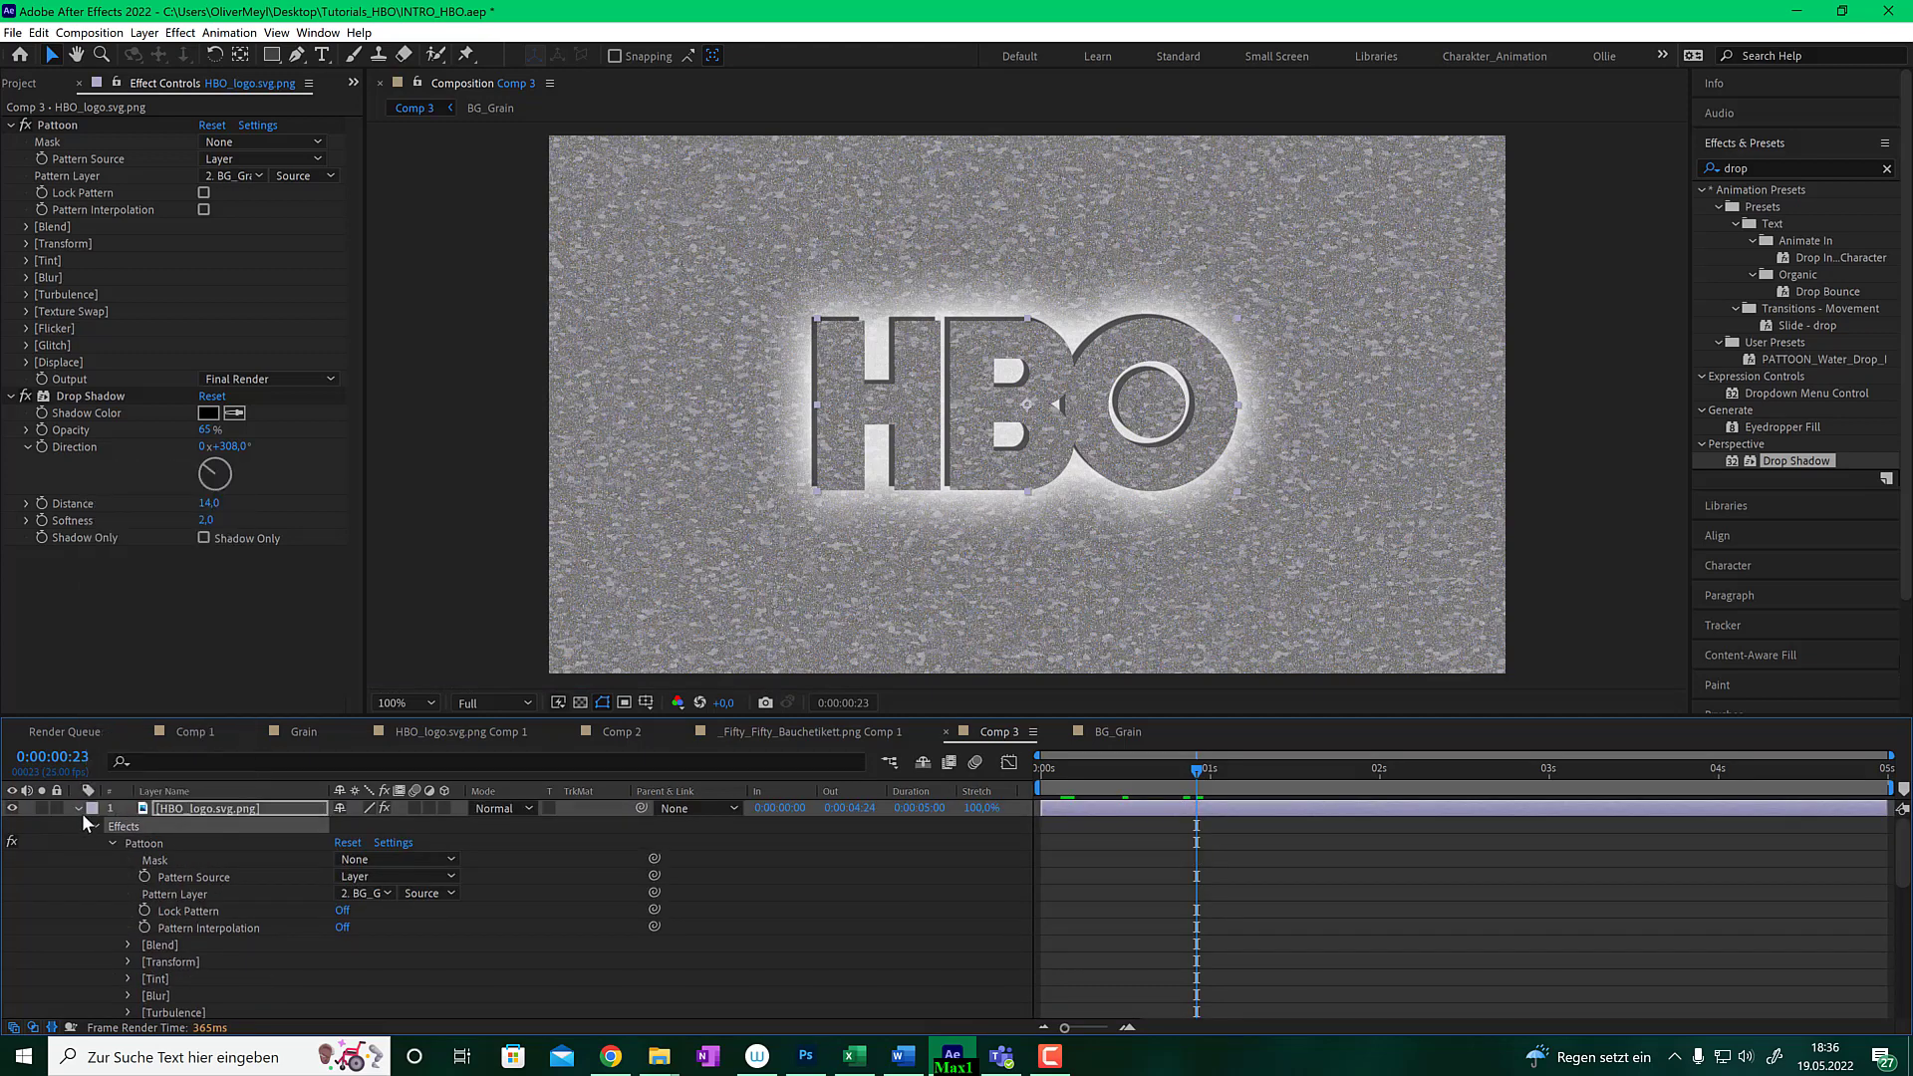
click(80, 805)
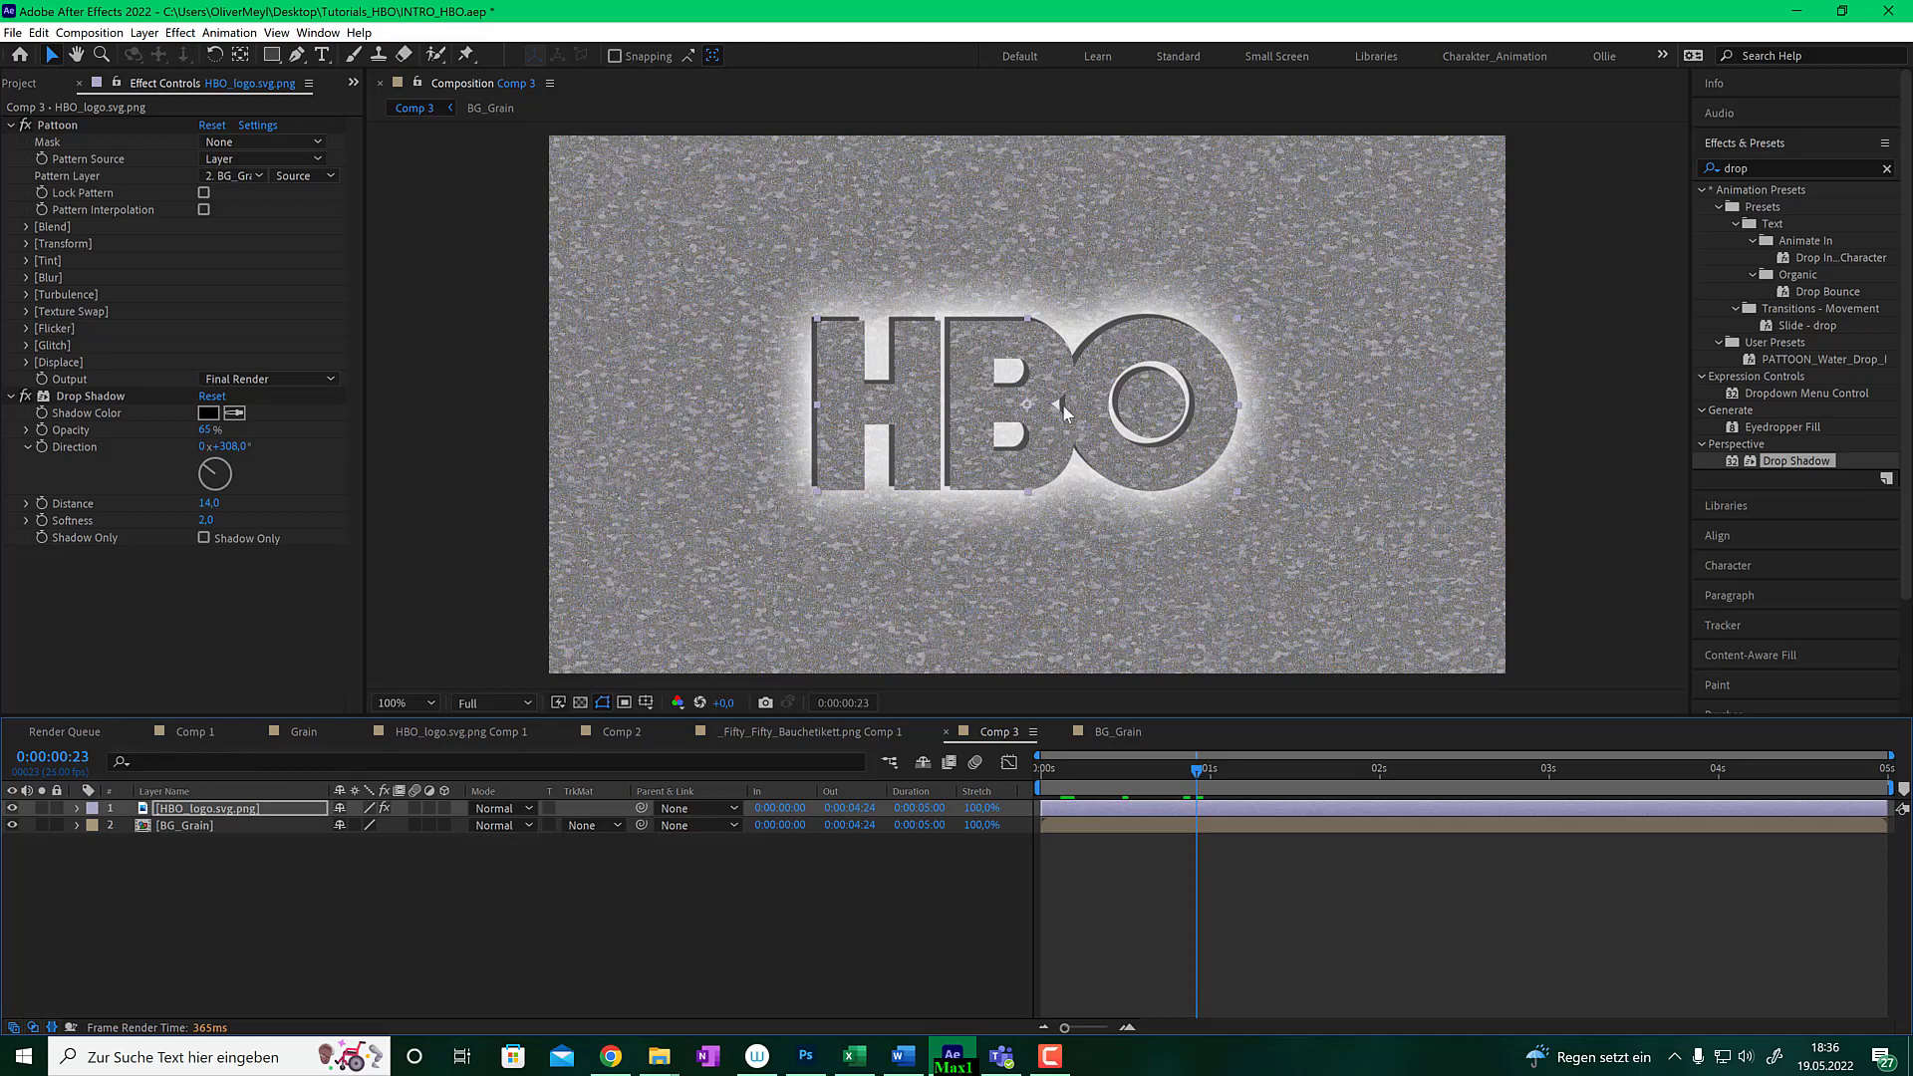
- Duplicate the HBO logo layer and remove the Pattoon and Drop Shadow effects from the upper copy
click(211, 809)
key(ctrl+d)
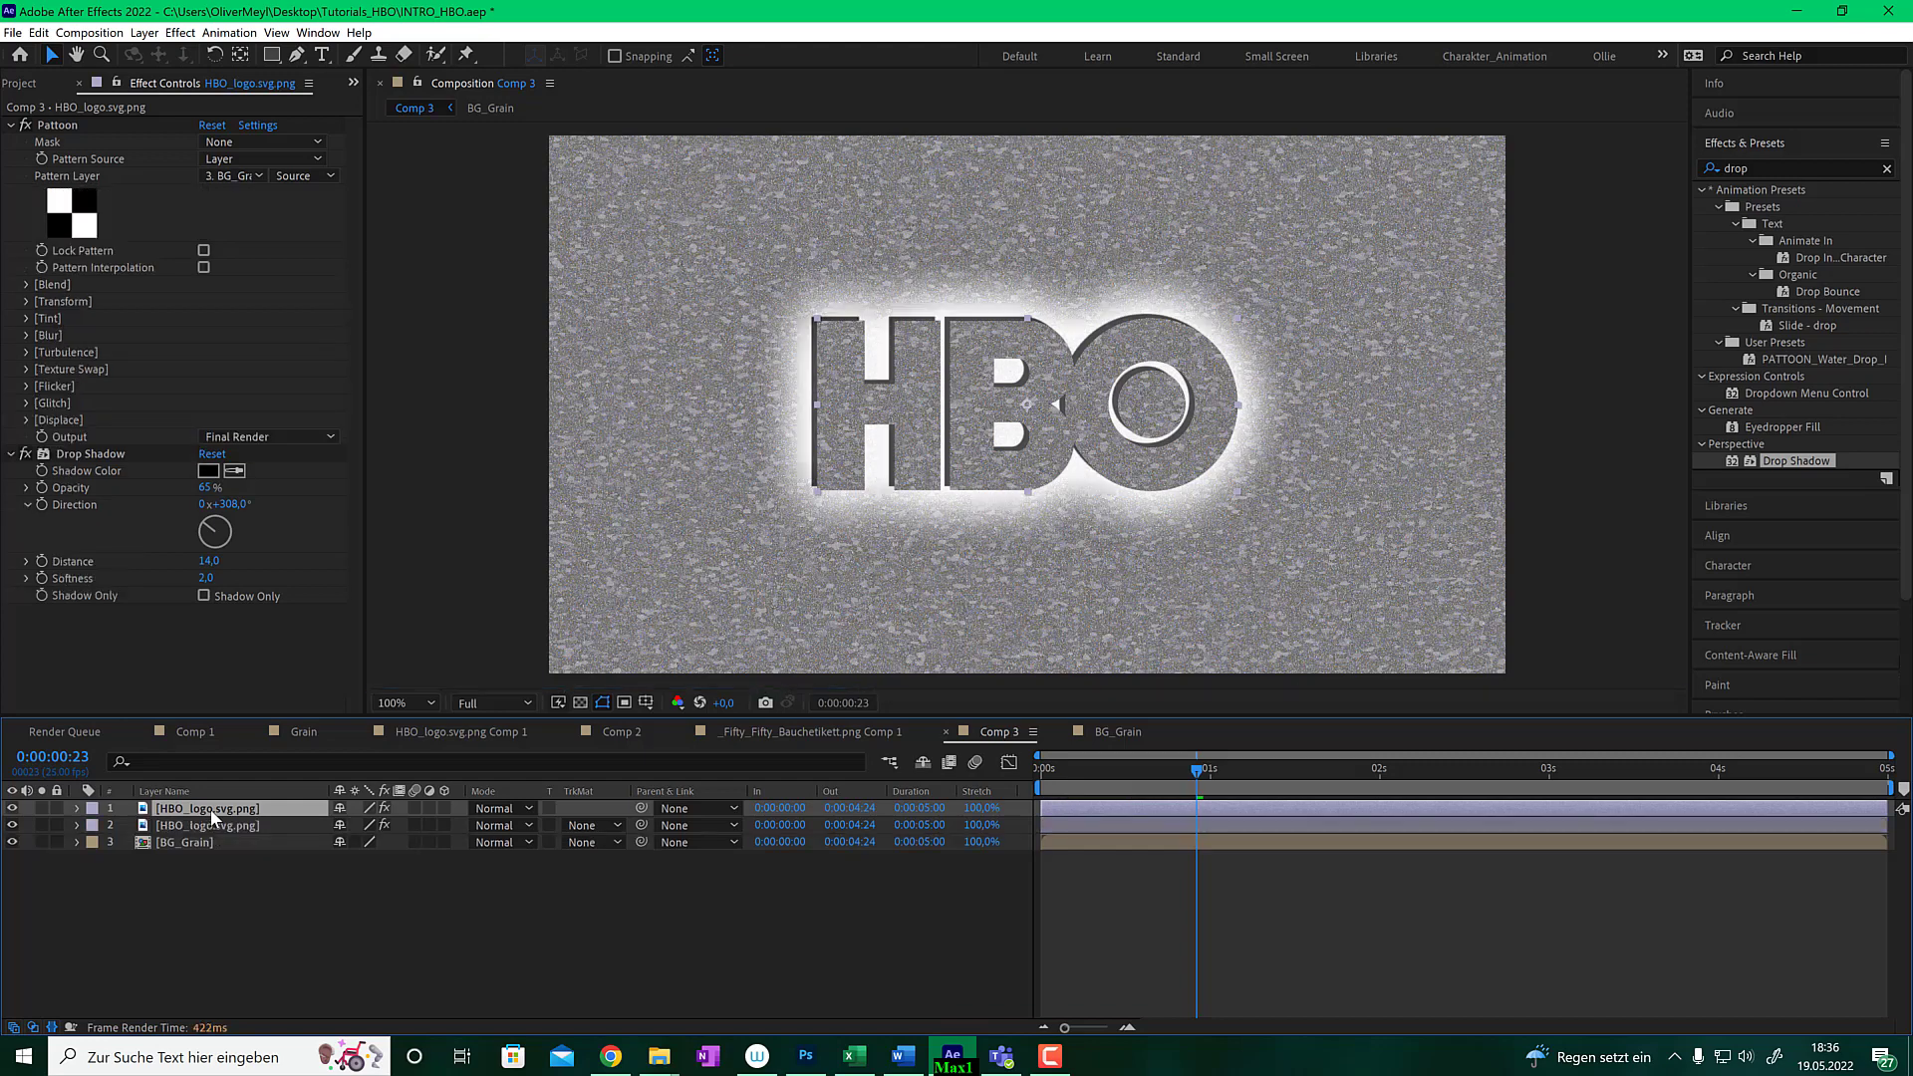
click(25, 123)
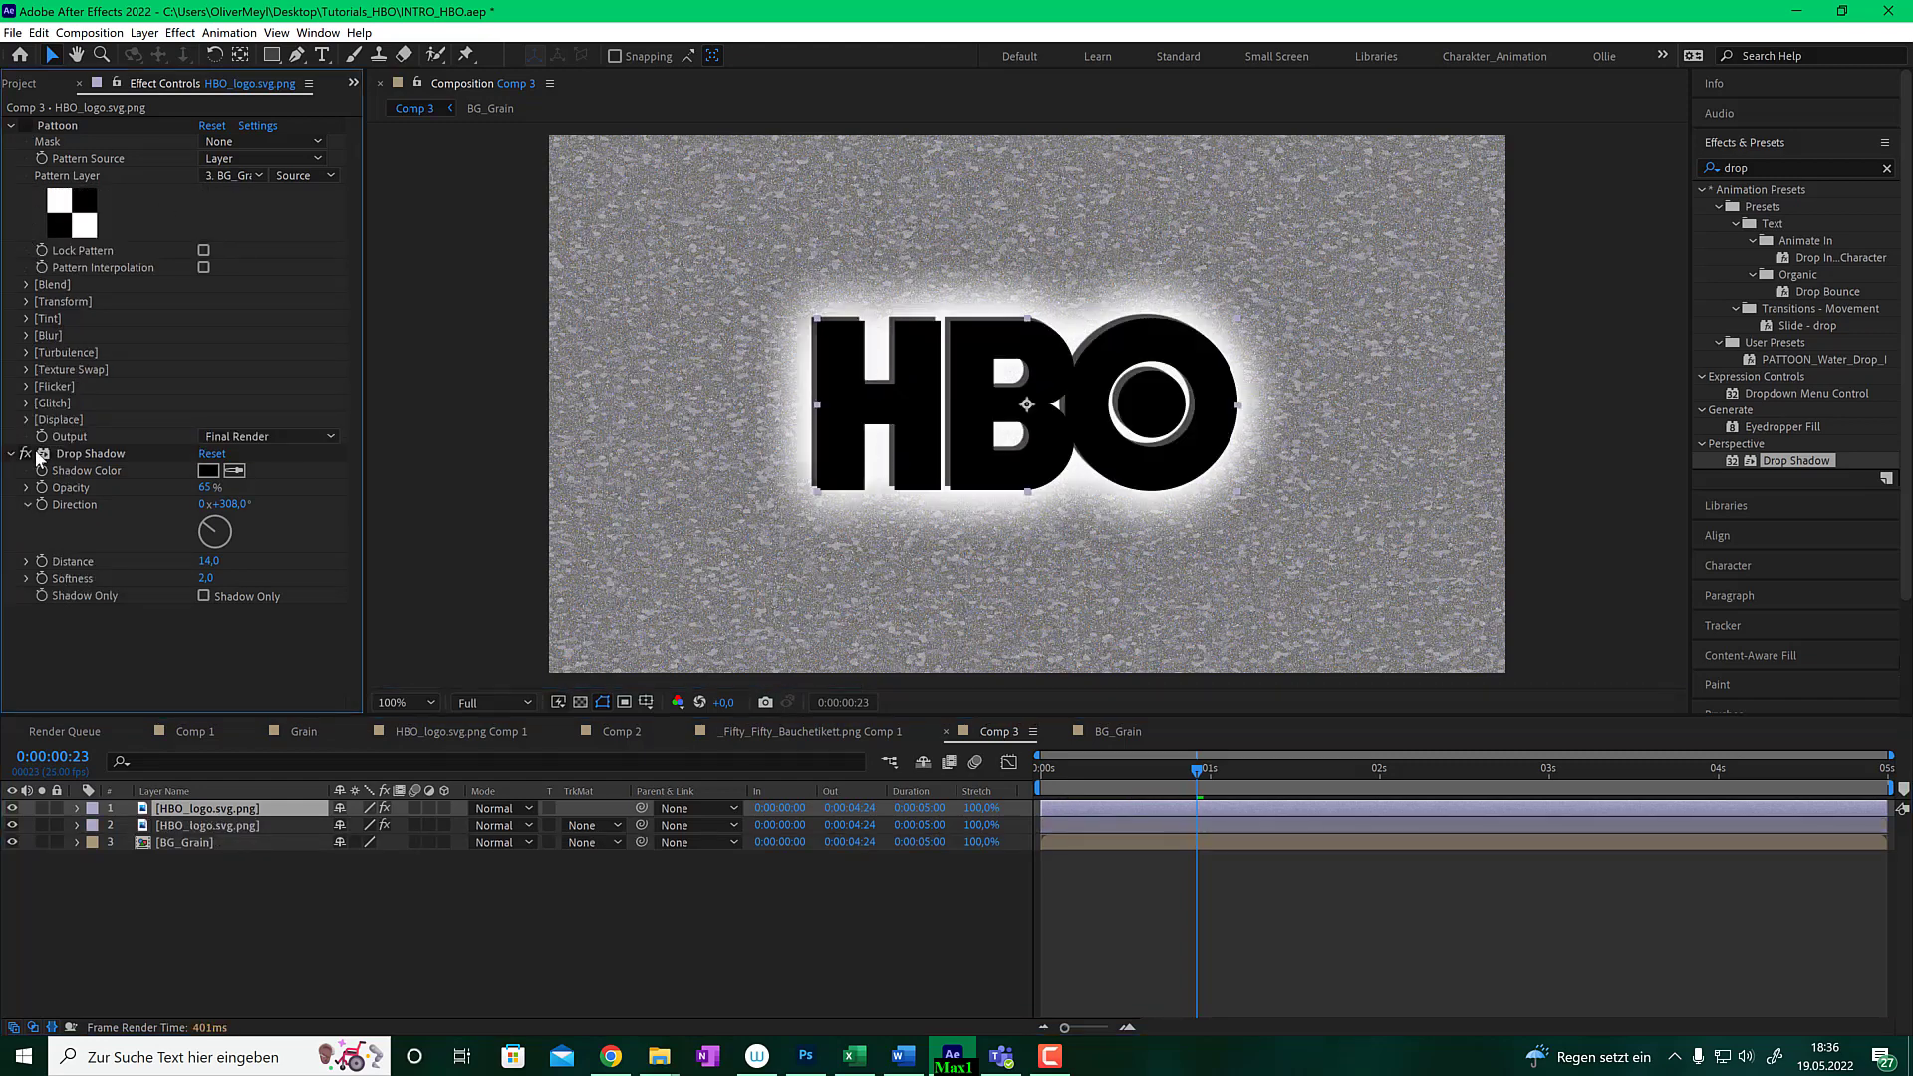
click(84, 457)
click(70, 125)
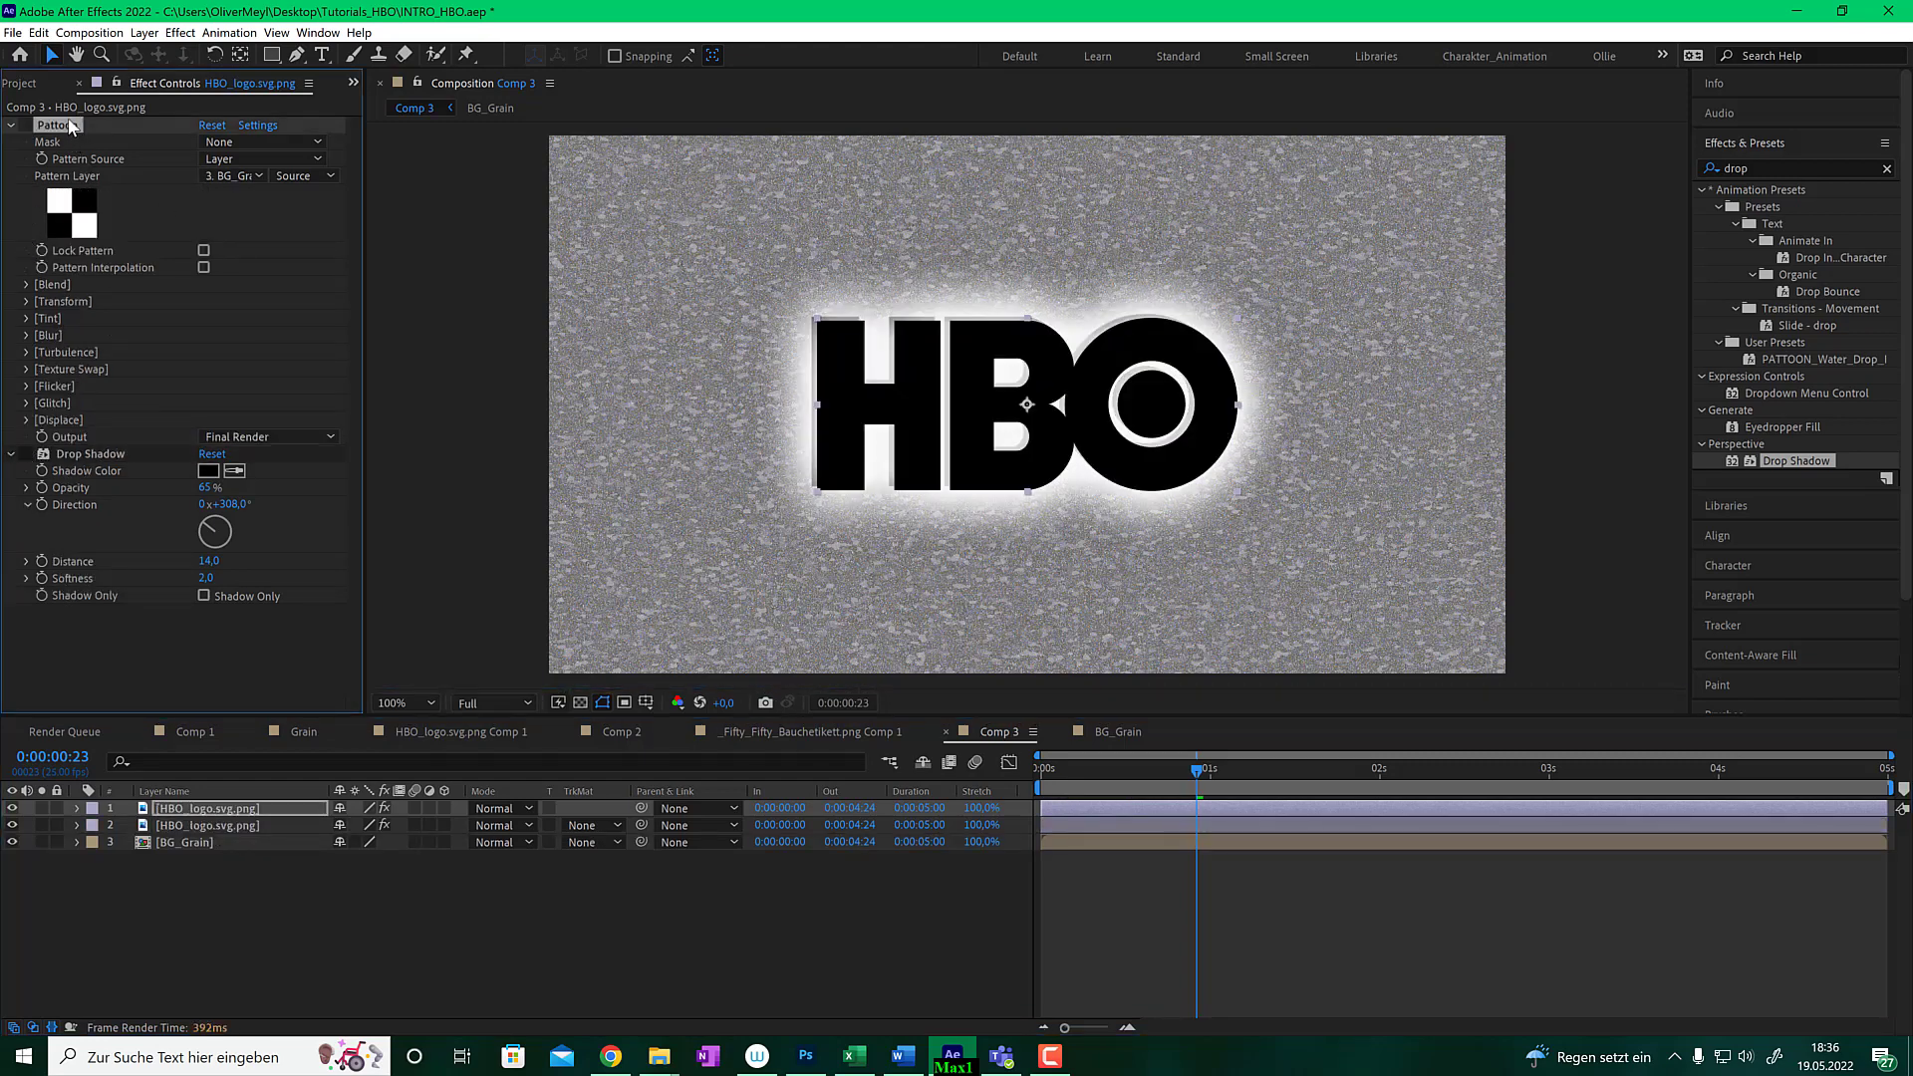
key(Delete)
click(68, 118)
key(Delete)
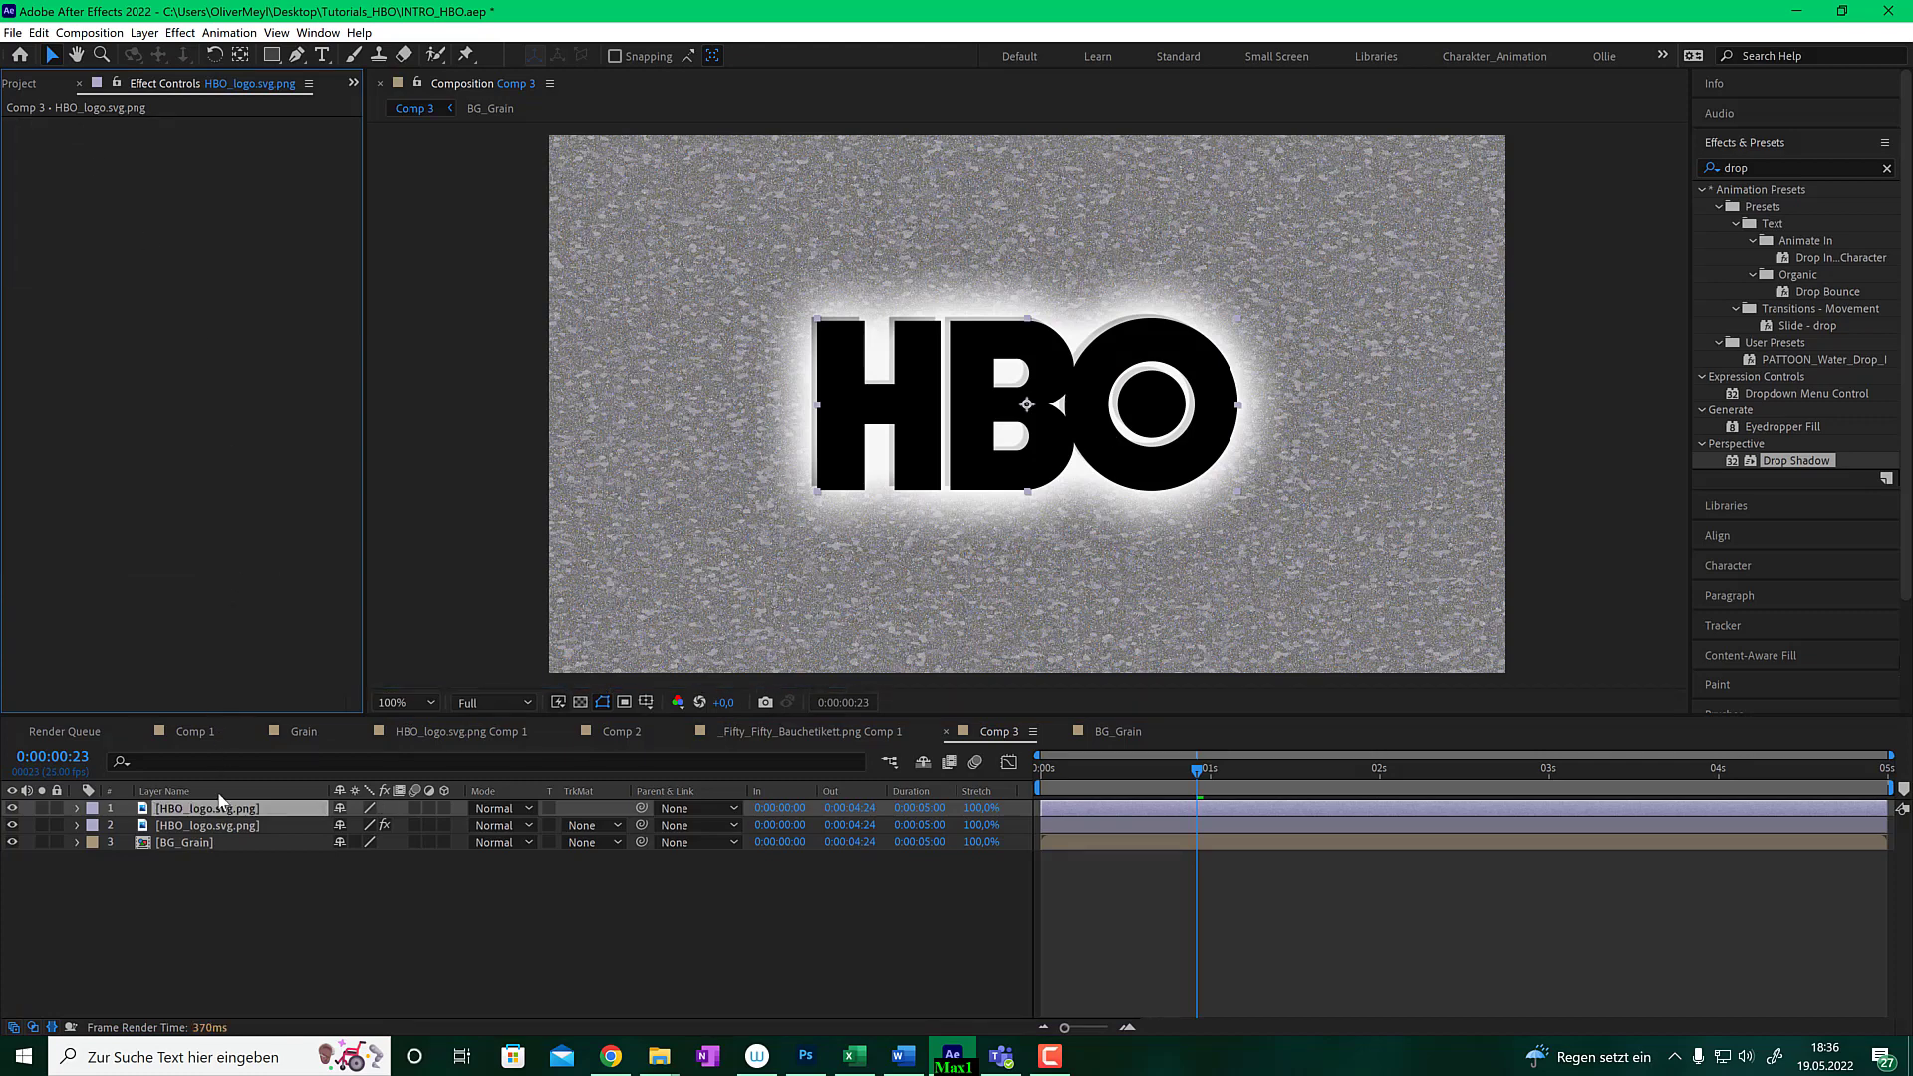
- Add a Gradient Overlay layer style to the upper HBO logo copy
click(144, 34)
mouse_move(265, 466)
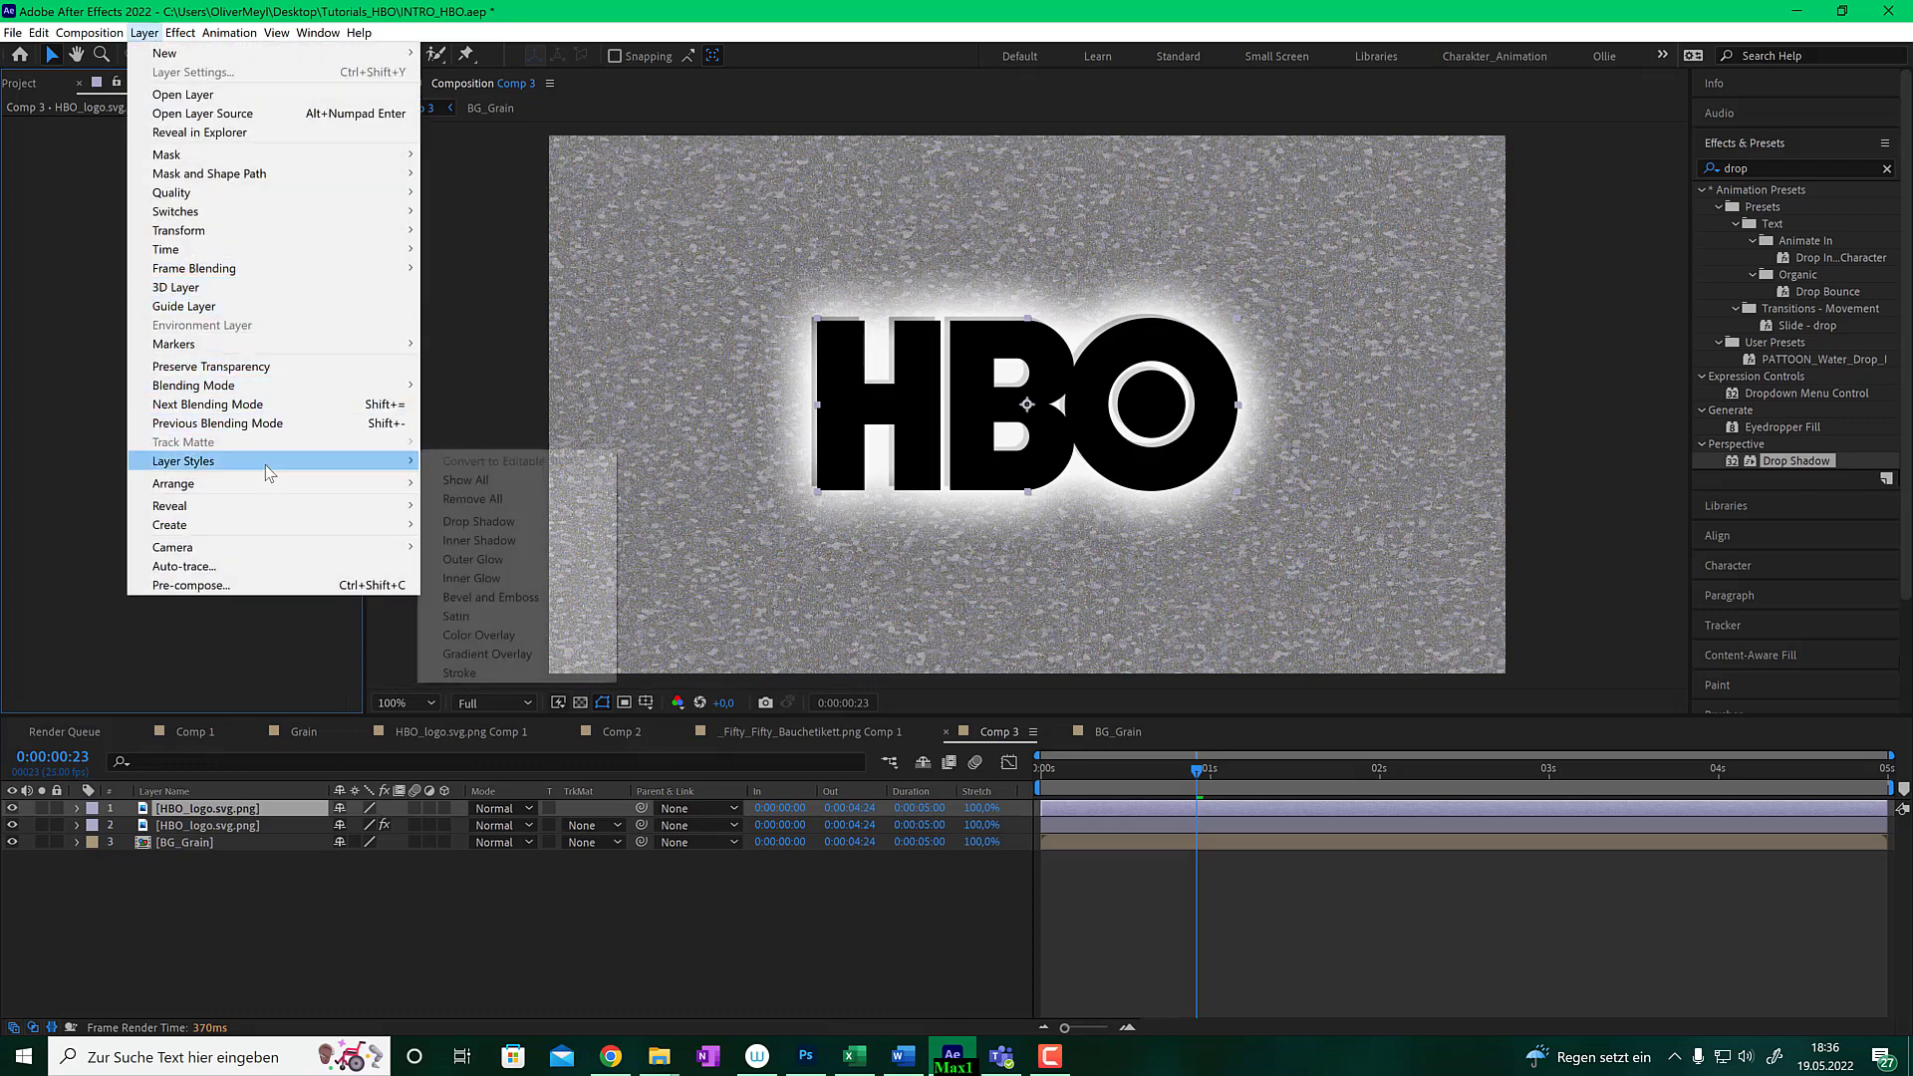
click(517, 655)
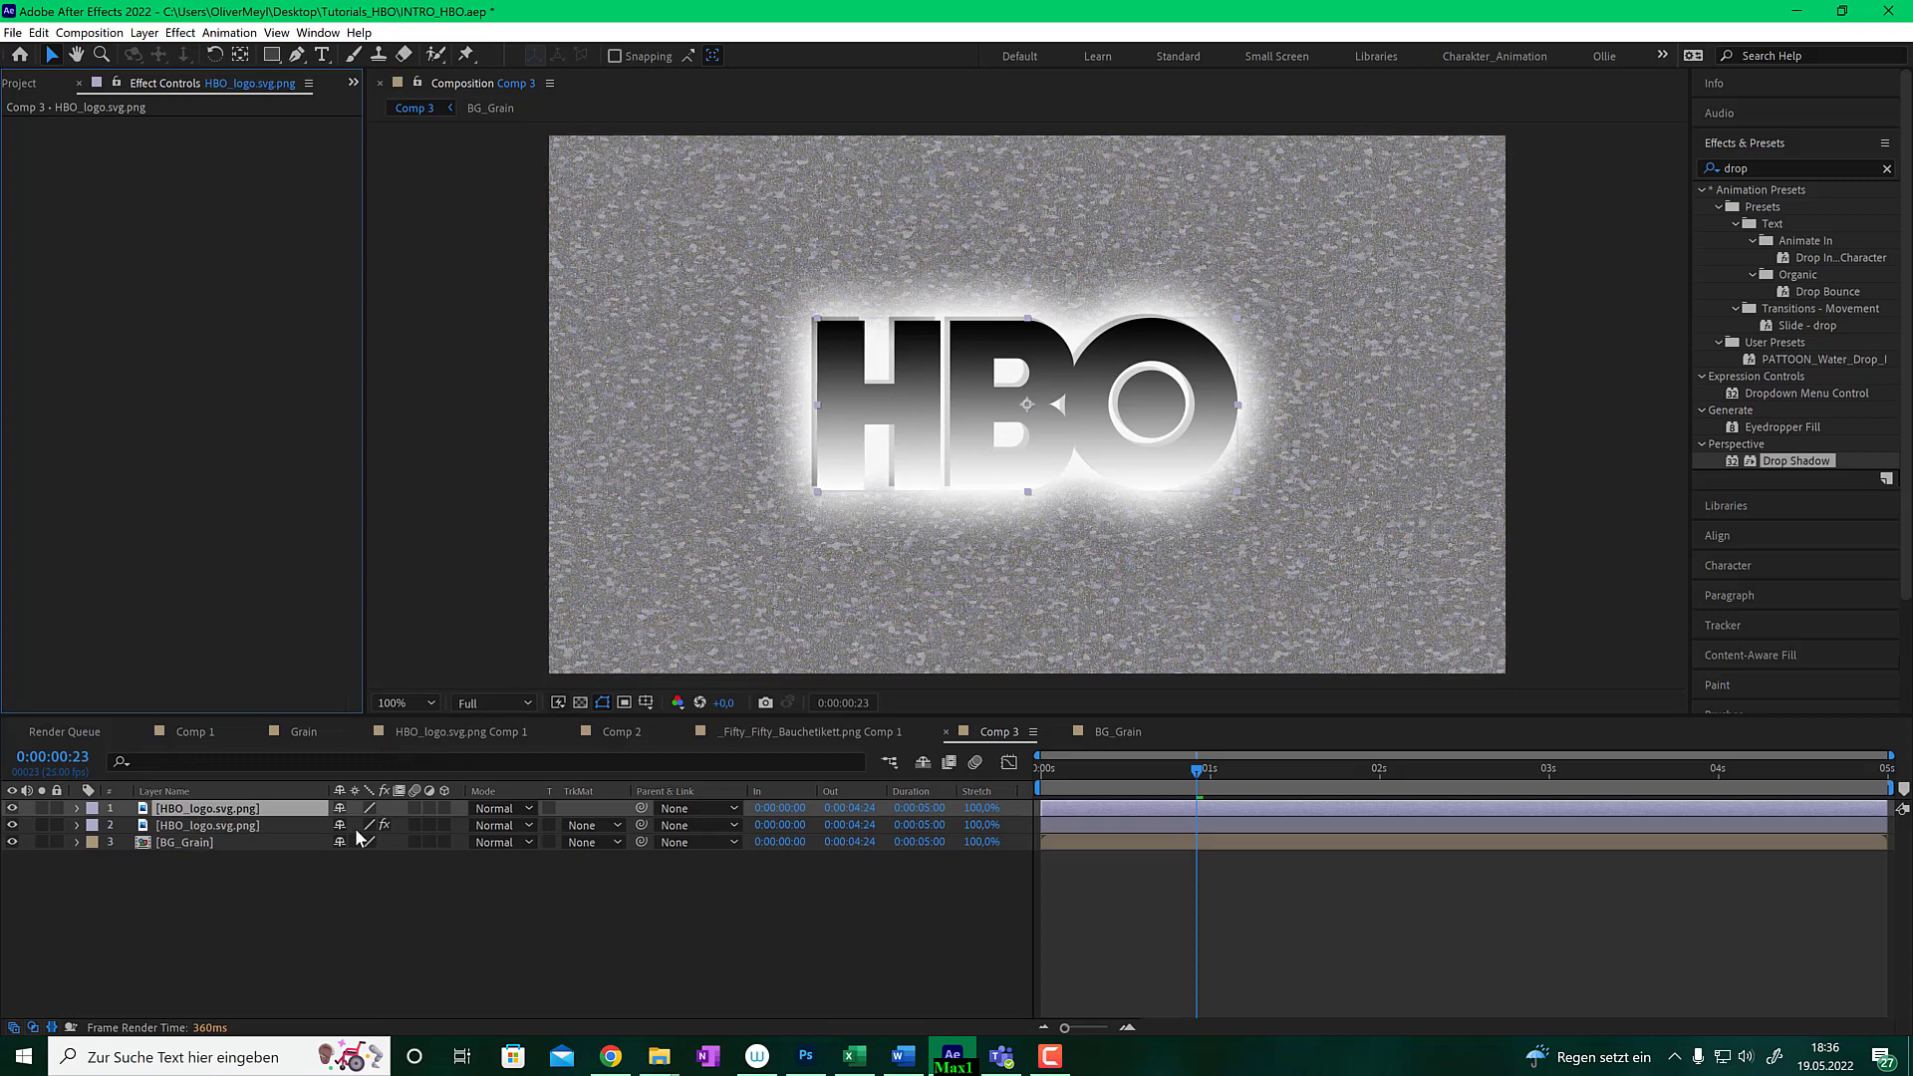
- Pre-compose the upper HBO logo copy as HBO_logo_Look, moving all attributes into the new composition and opening it
click(229, 808)
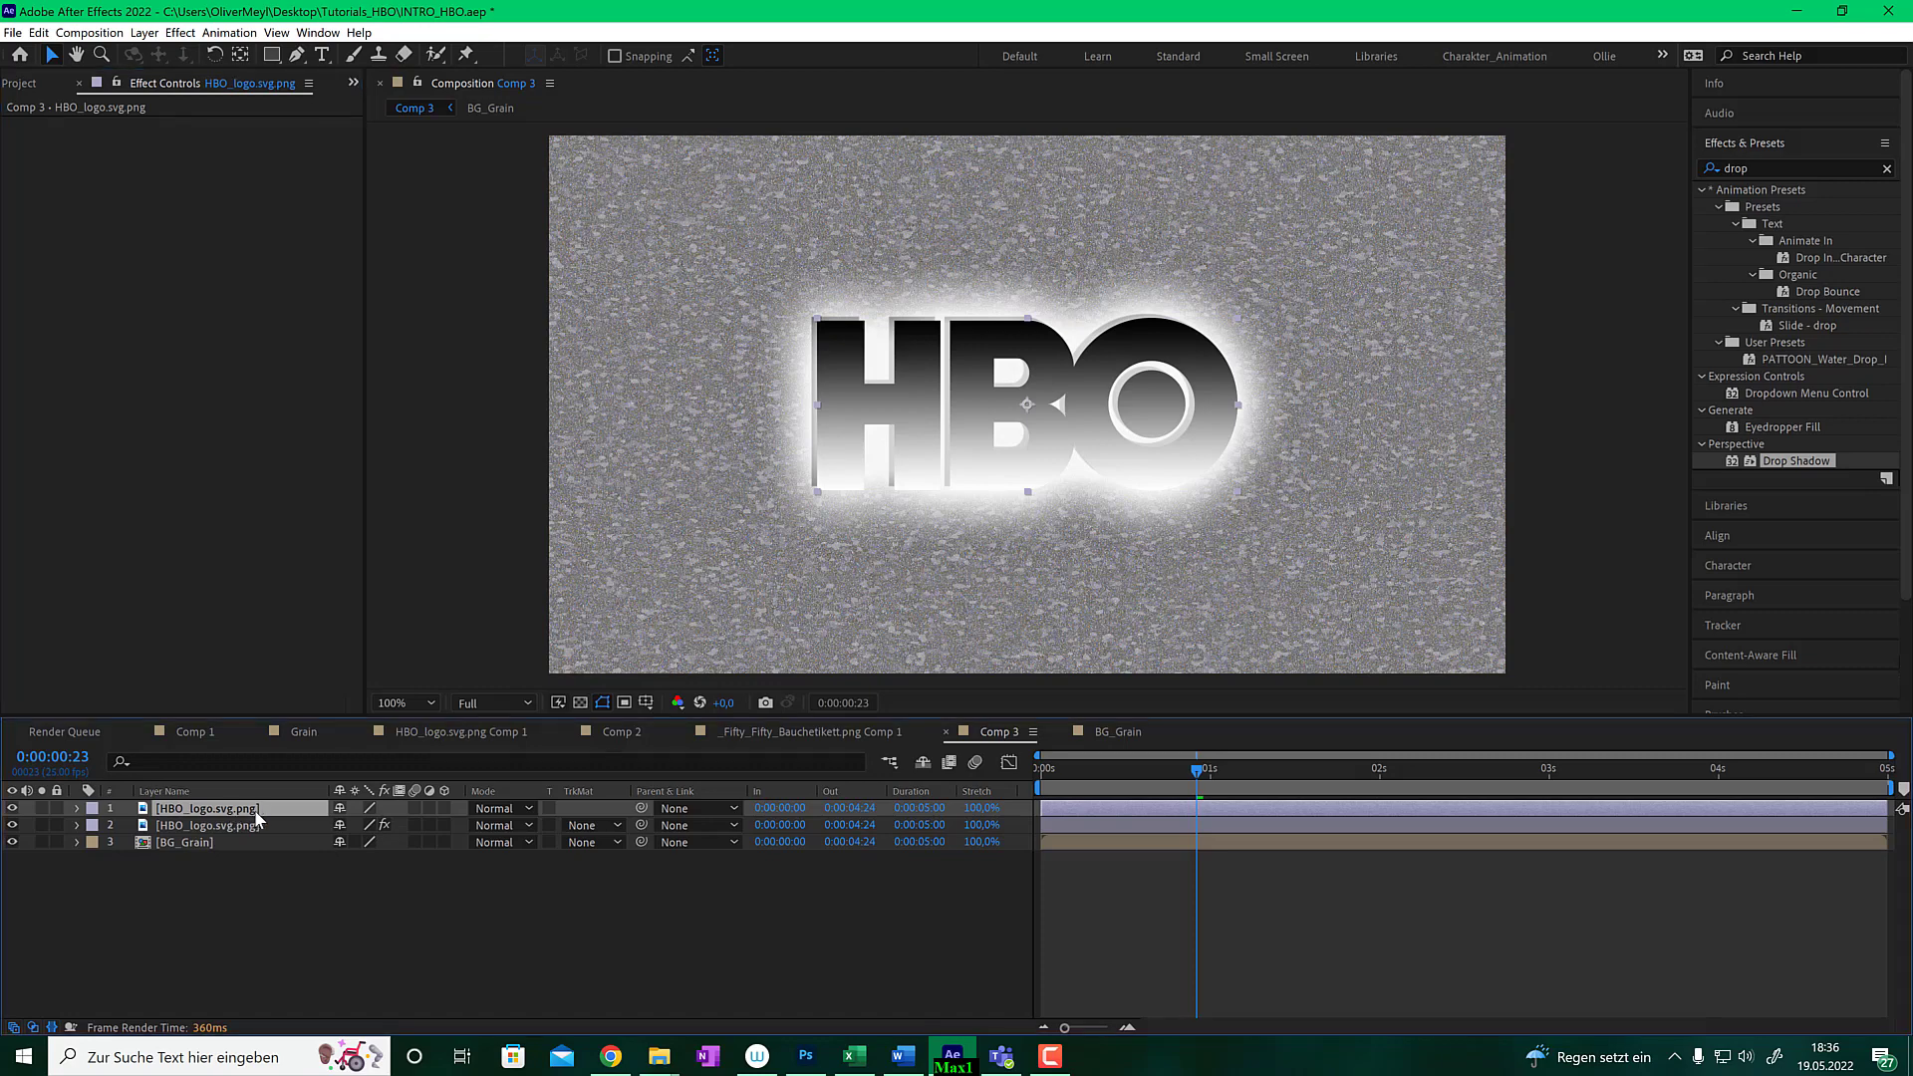
key(ctrl+shift+c)
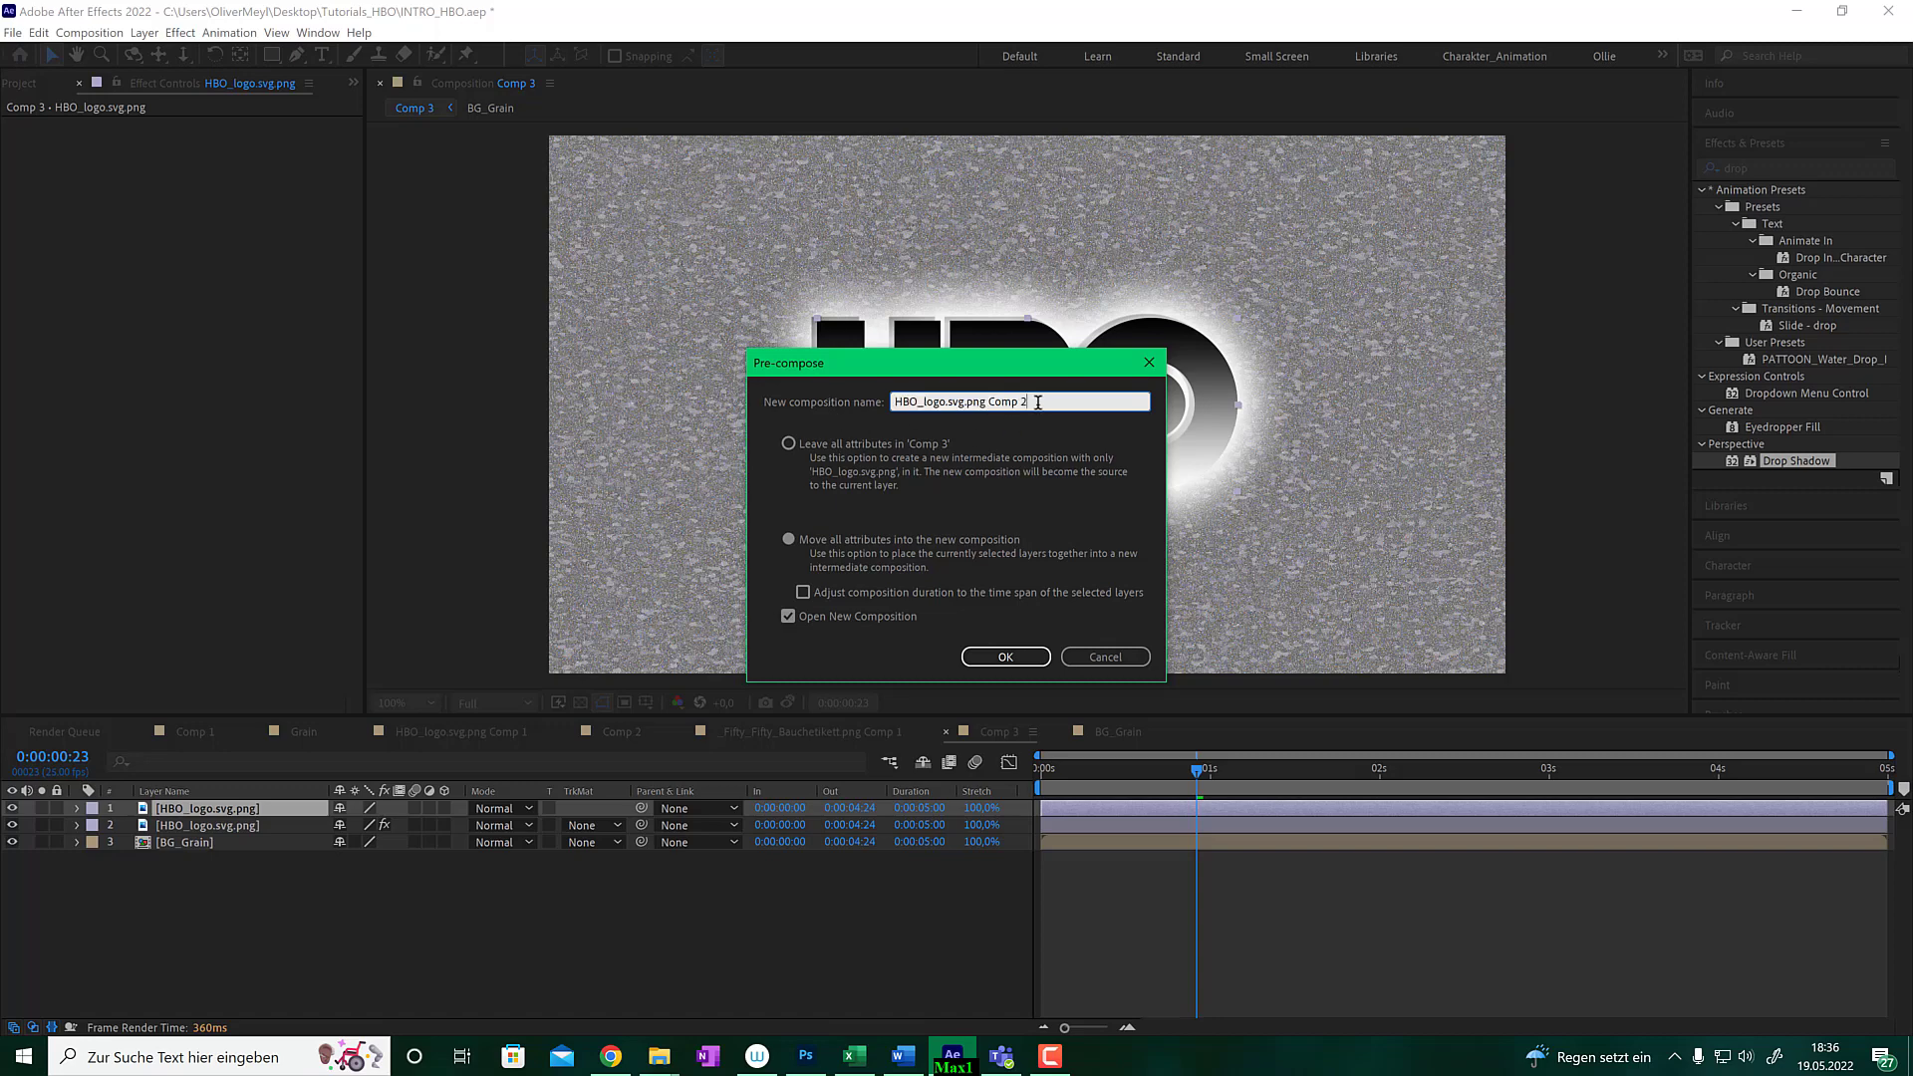
click(1043, 401)
key(BackSpace)
key(BackSpace)
key(BackSpace)
key(BackSpace)
key(BackSpace)
key(BackSpace)
key(BackSpace)
key(BackSpace)
key(BackSpace)
key(BackSpace)
text(Look)
key(Return)
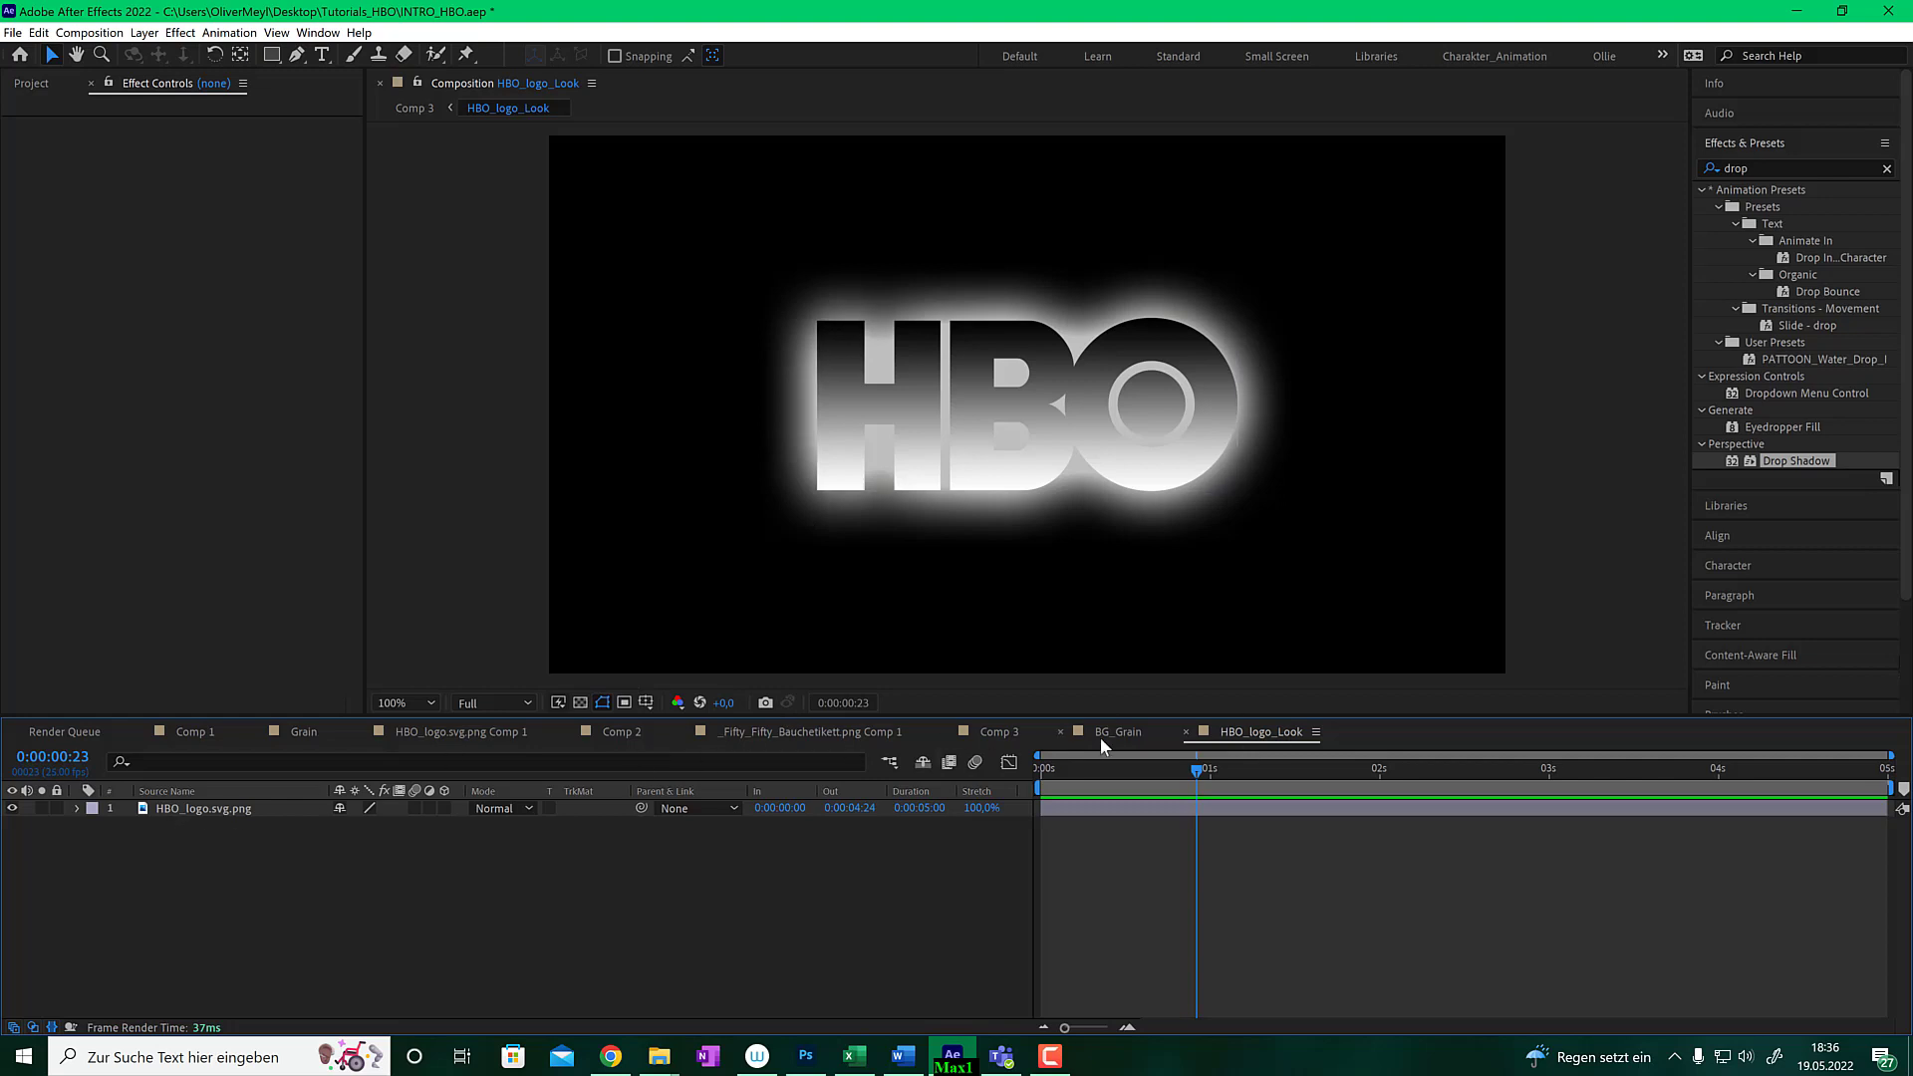
- Return to Comp 3 and try the Classic Difference and Difference blending modes on the HBO_logo_Look layer
click(997, 732)
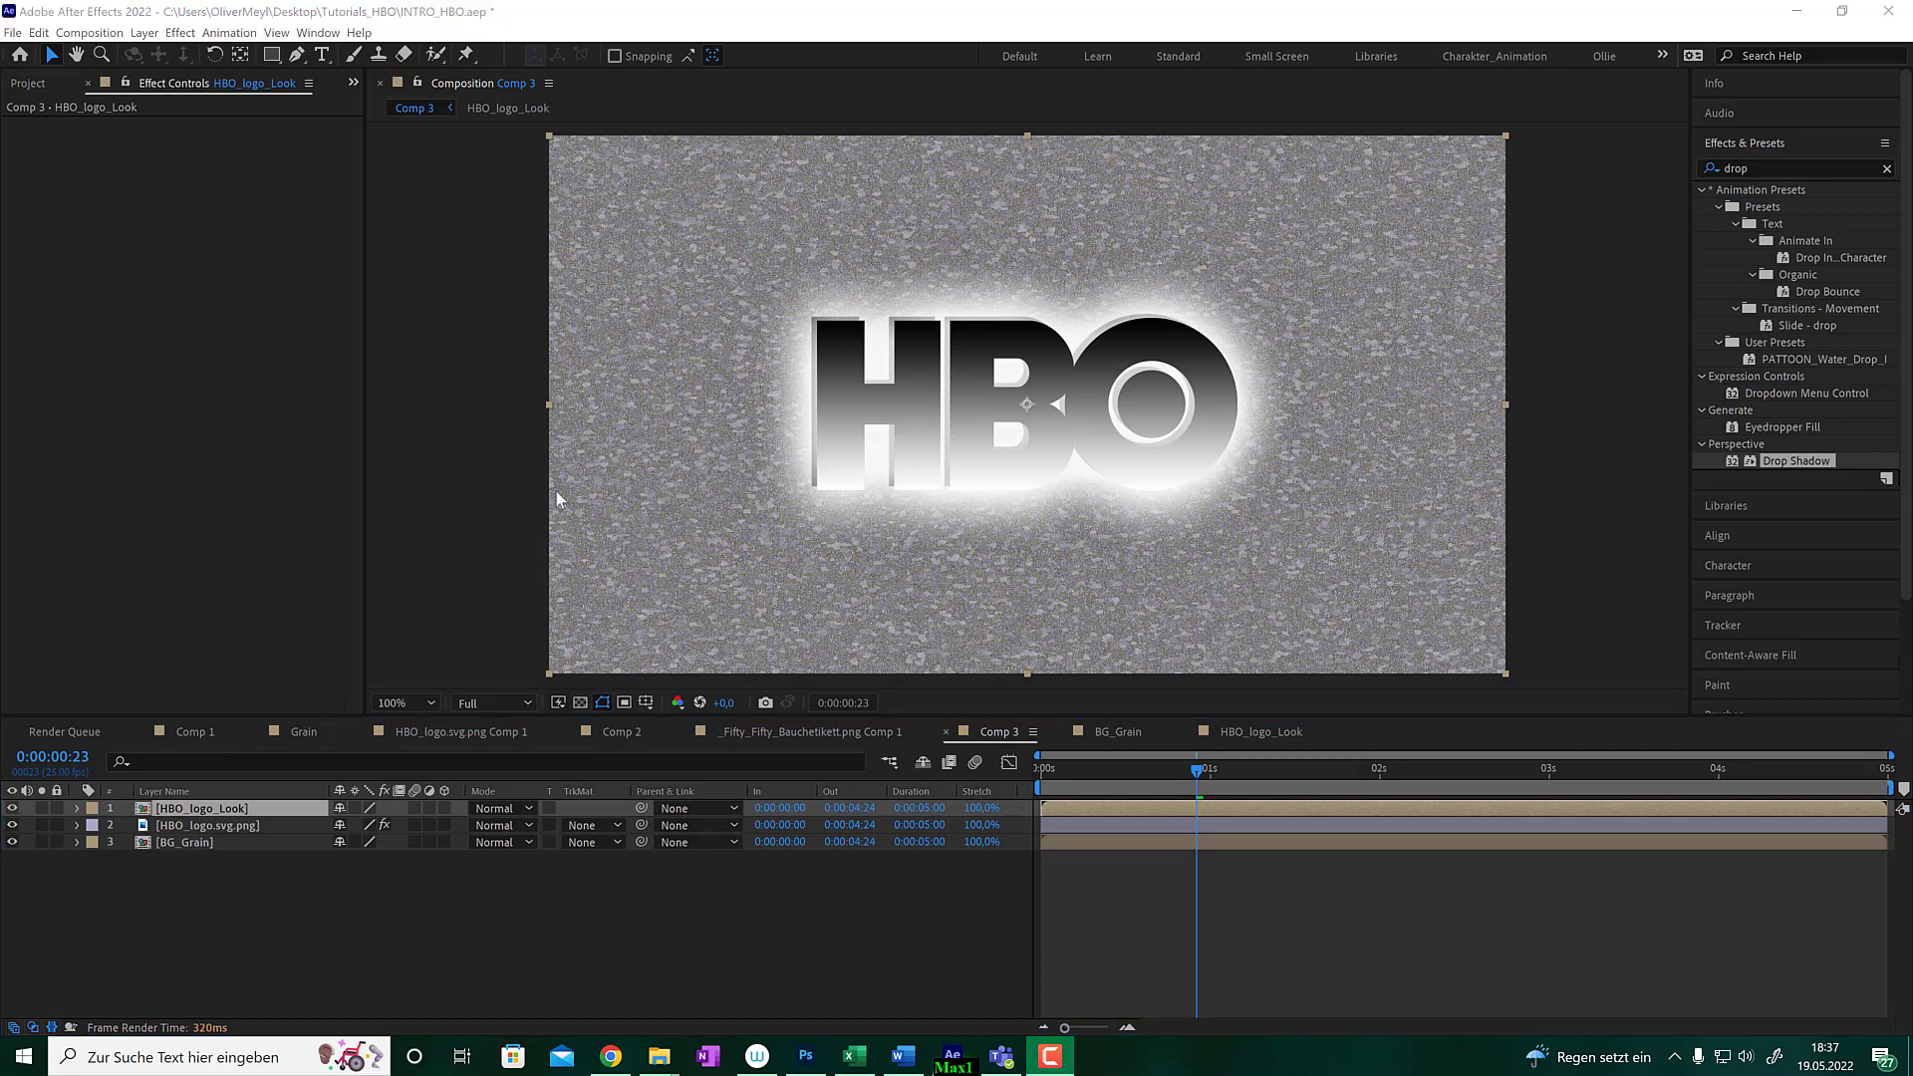
click(504, 808)
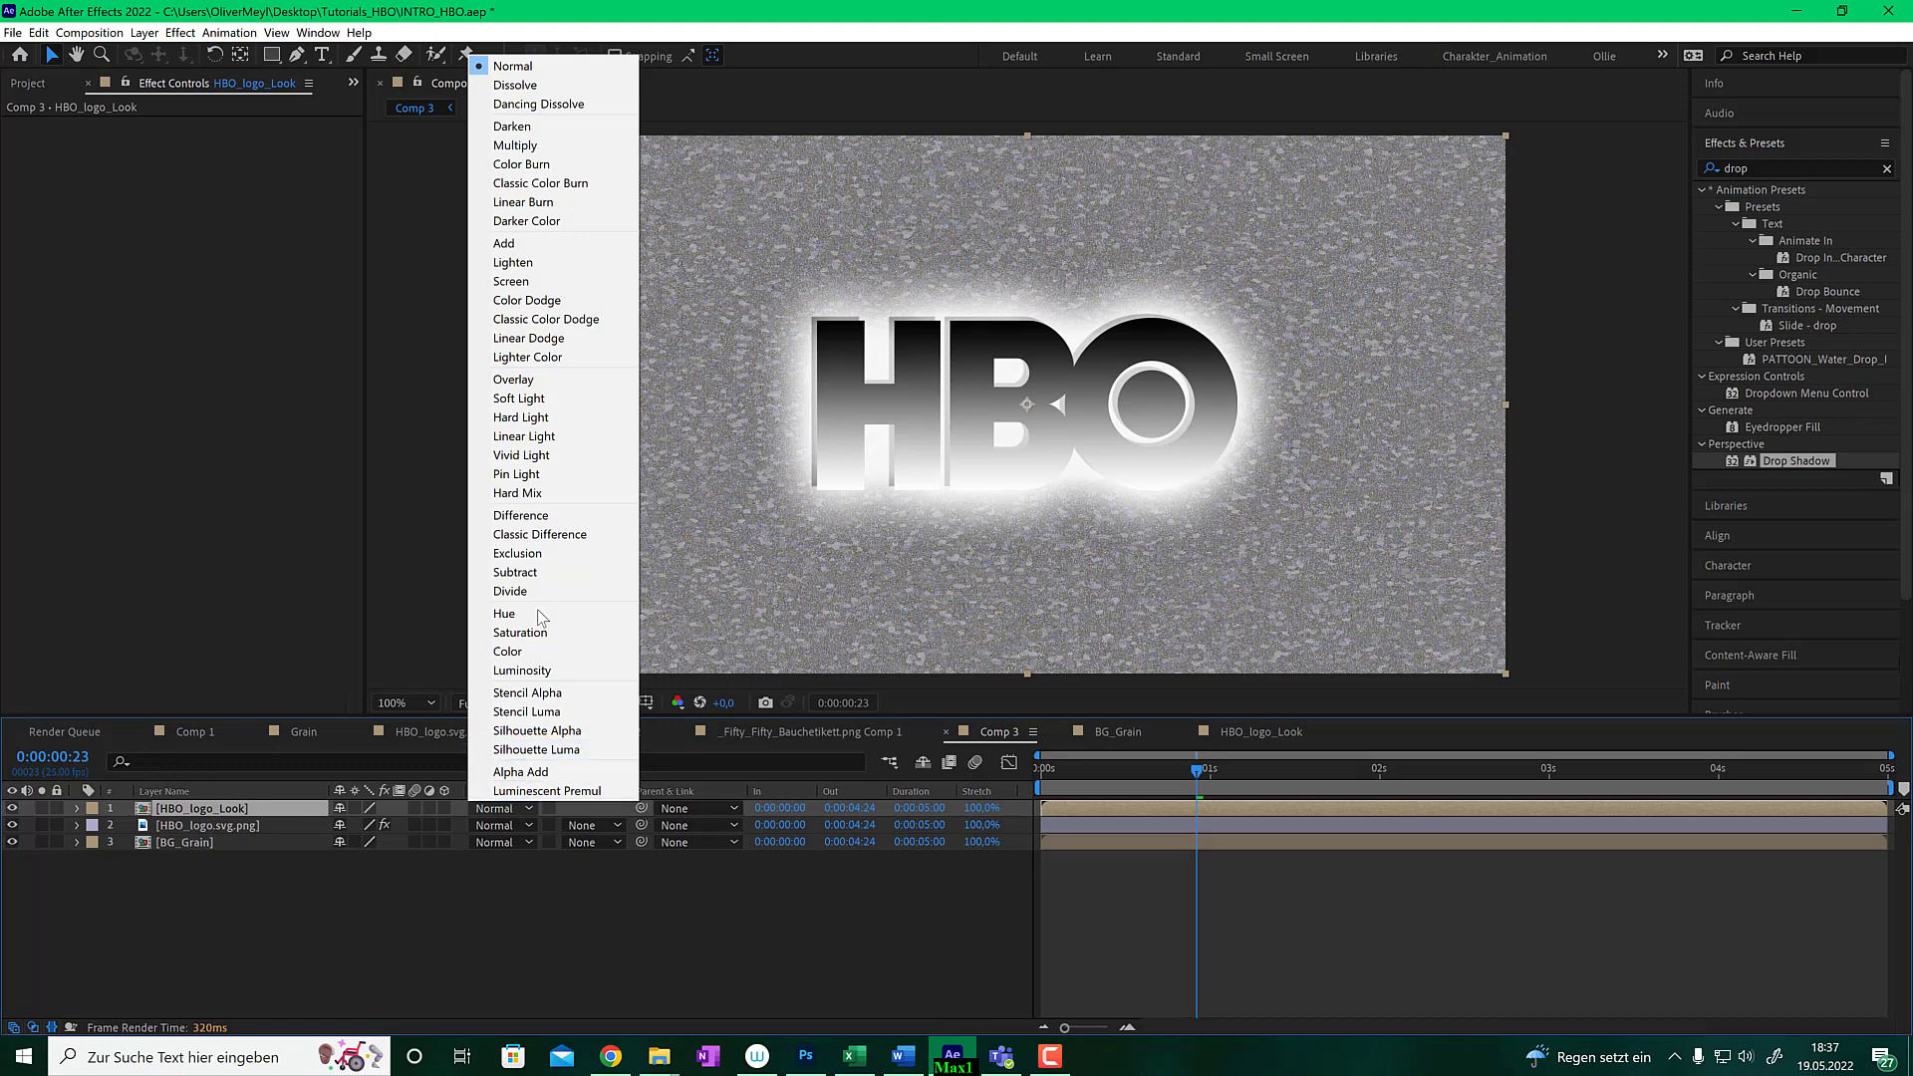
click(582, 536)
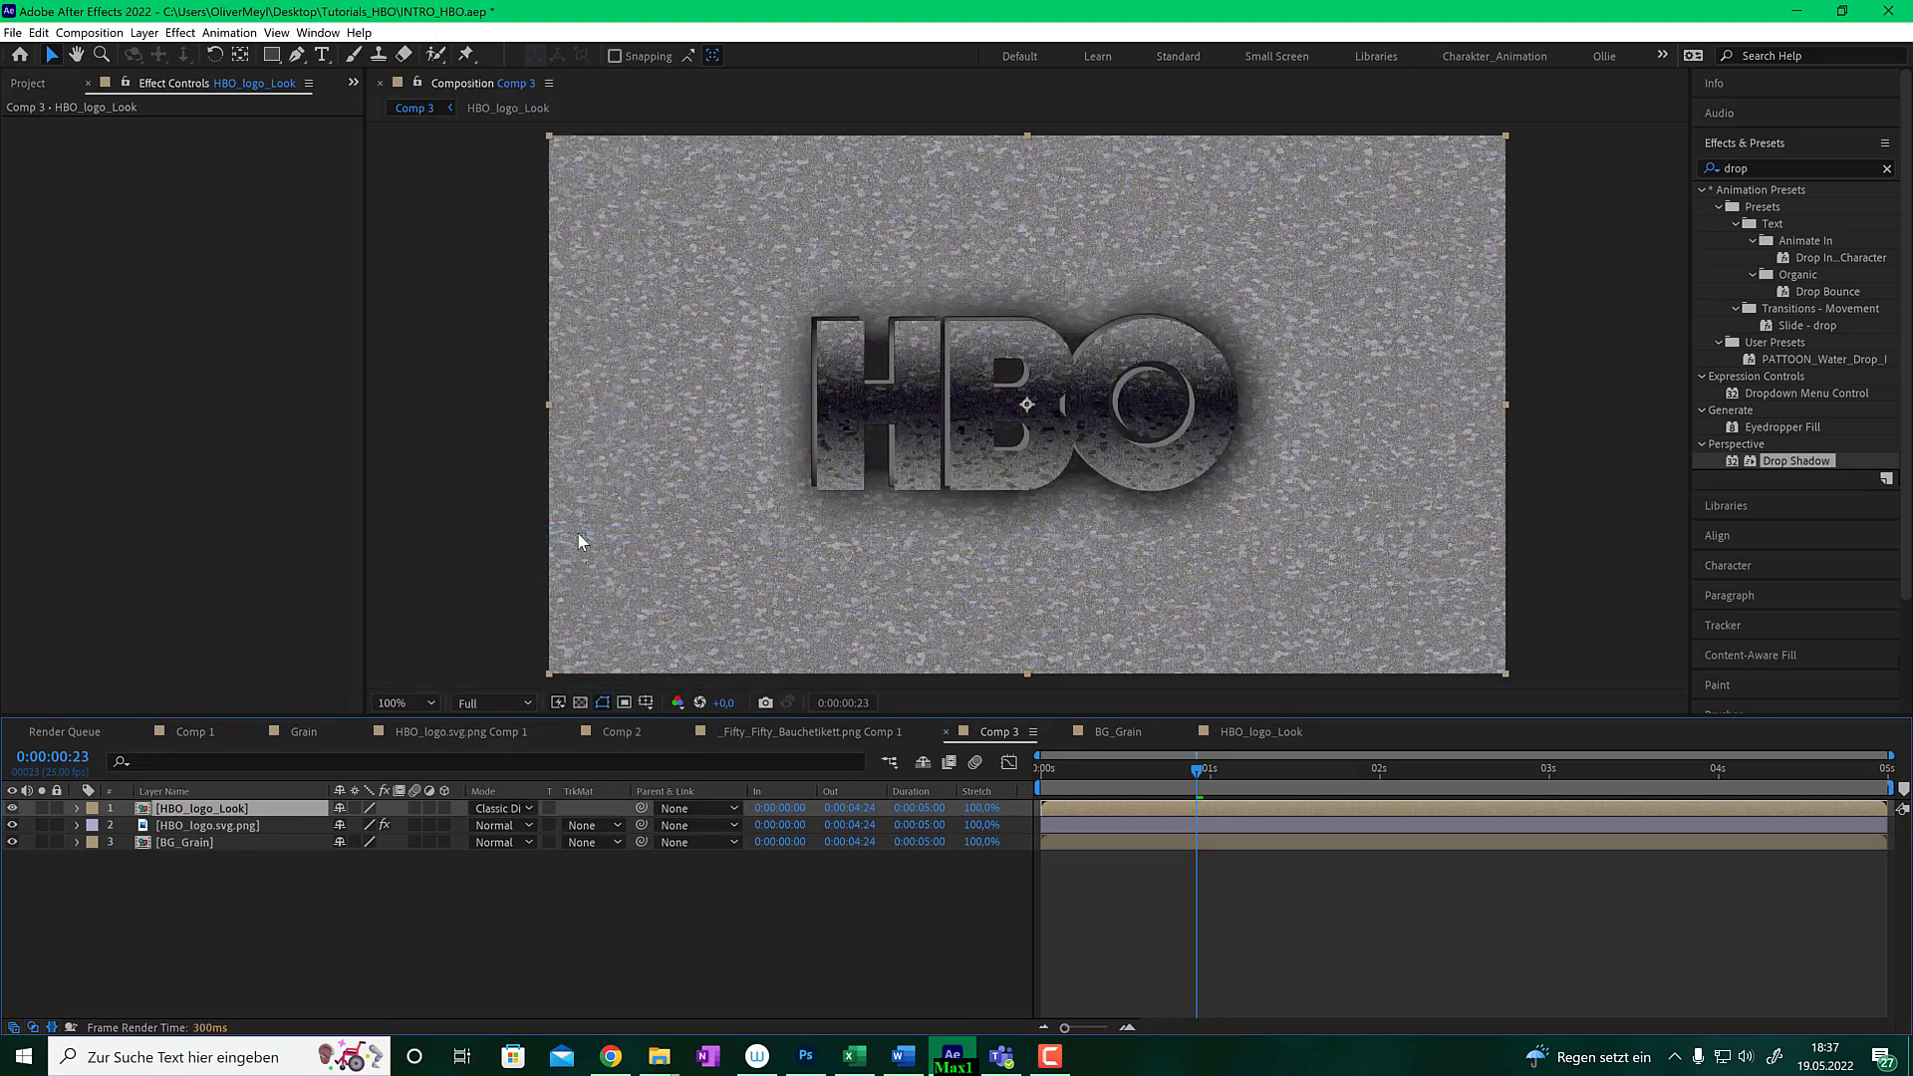
key(shift+minus)
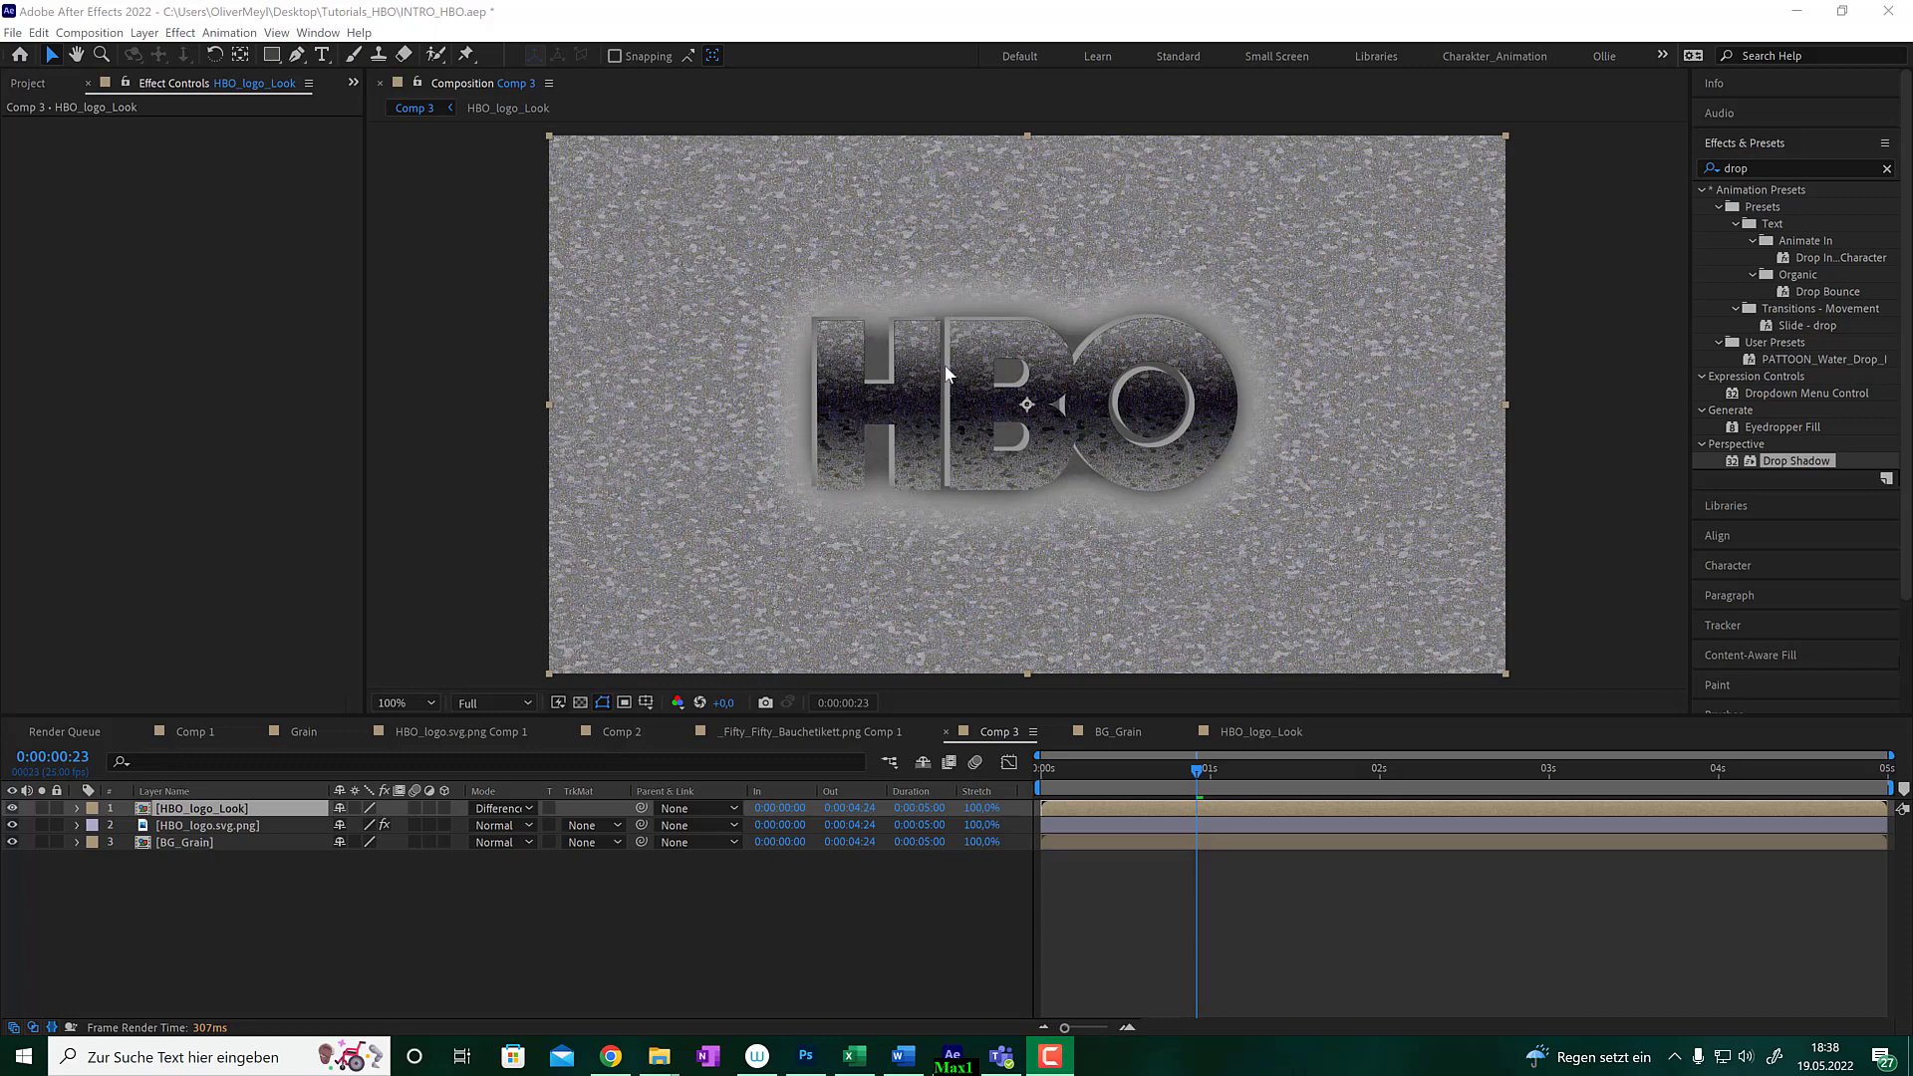
- Replace the HBO_logo_Look layer in Comp 3 with a fresh copy of HBO_logo.svg.png above the existing logo layer
click(208, 814)
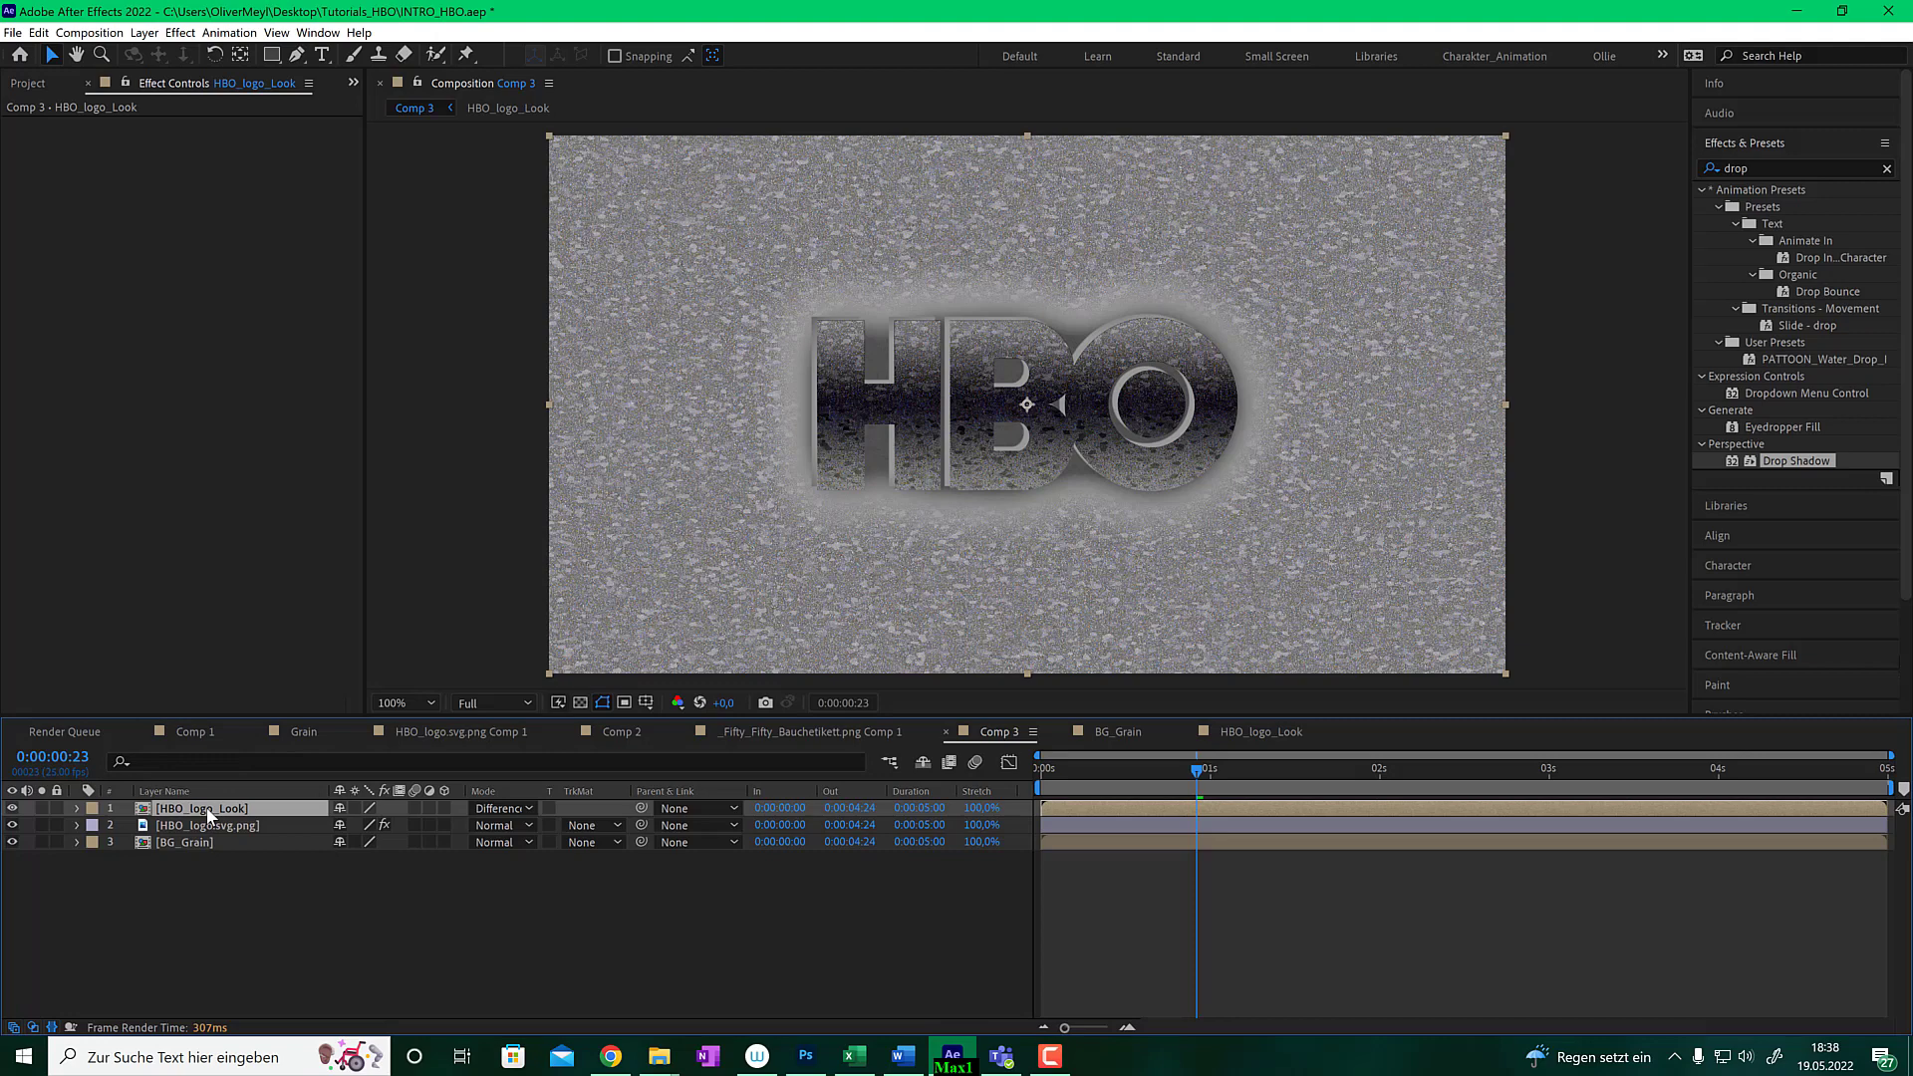
key(Delete)
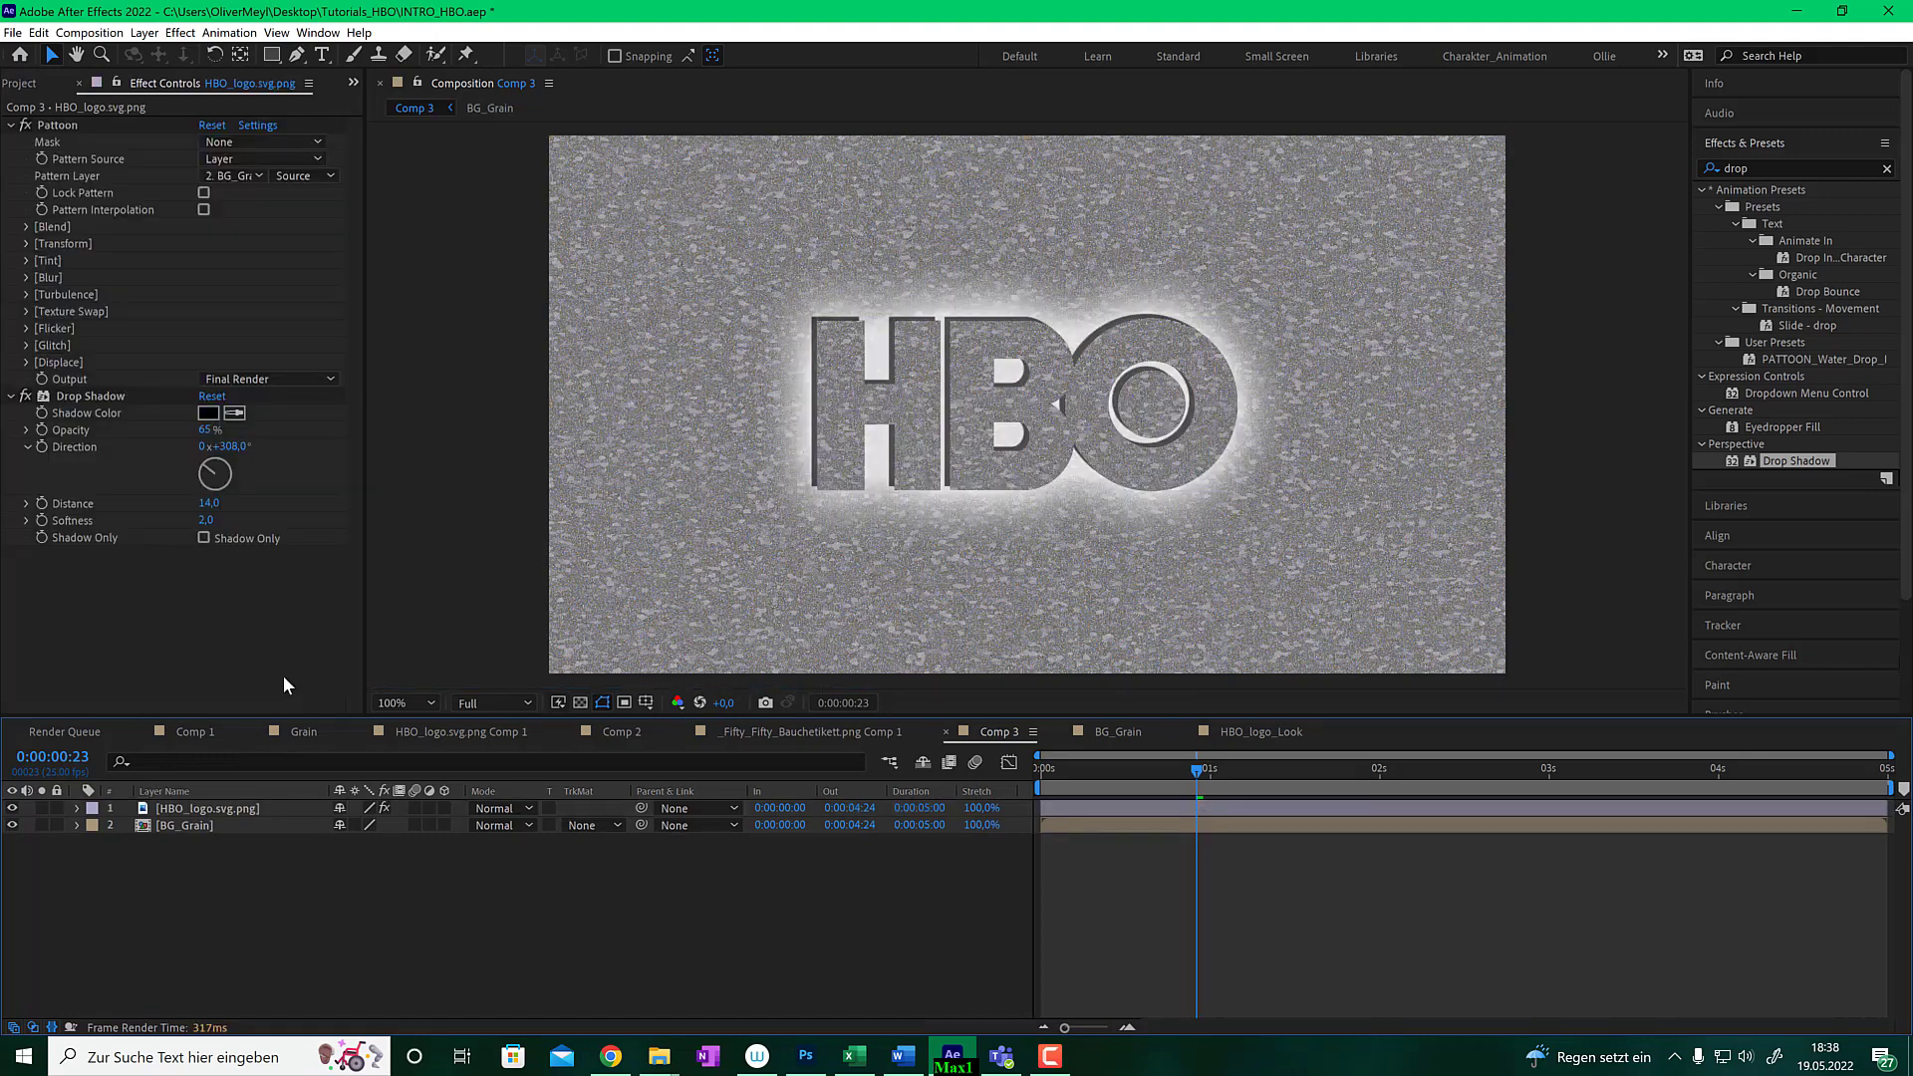
click(30, 86)
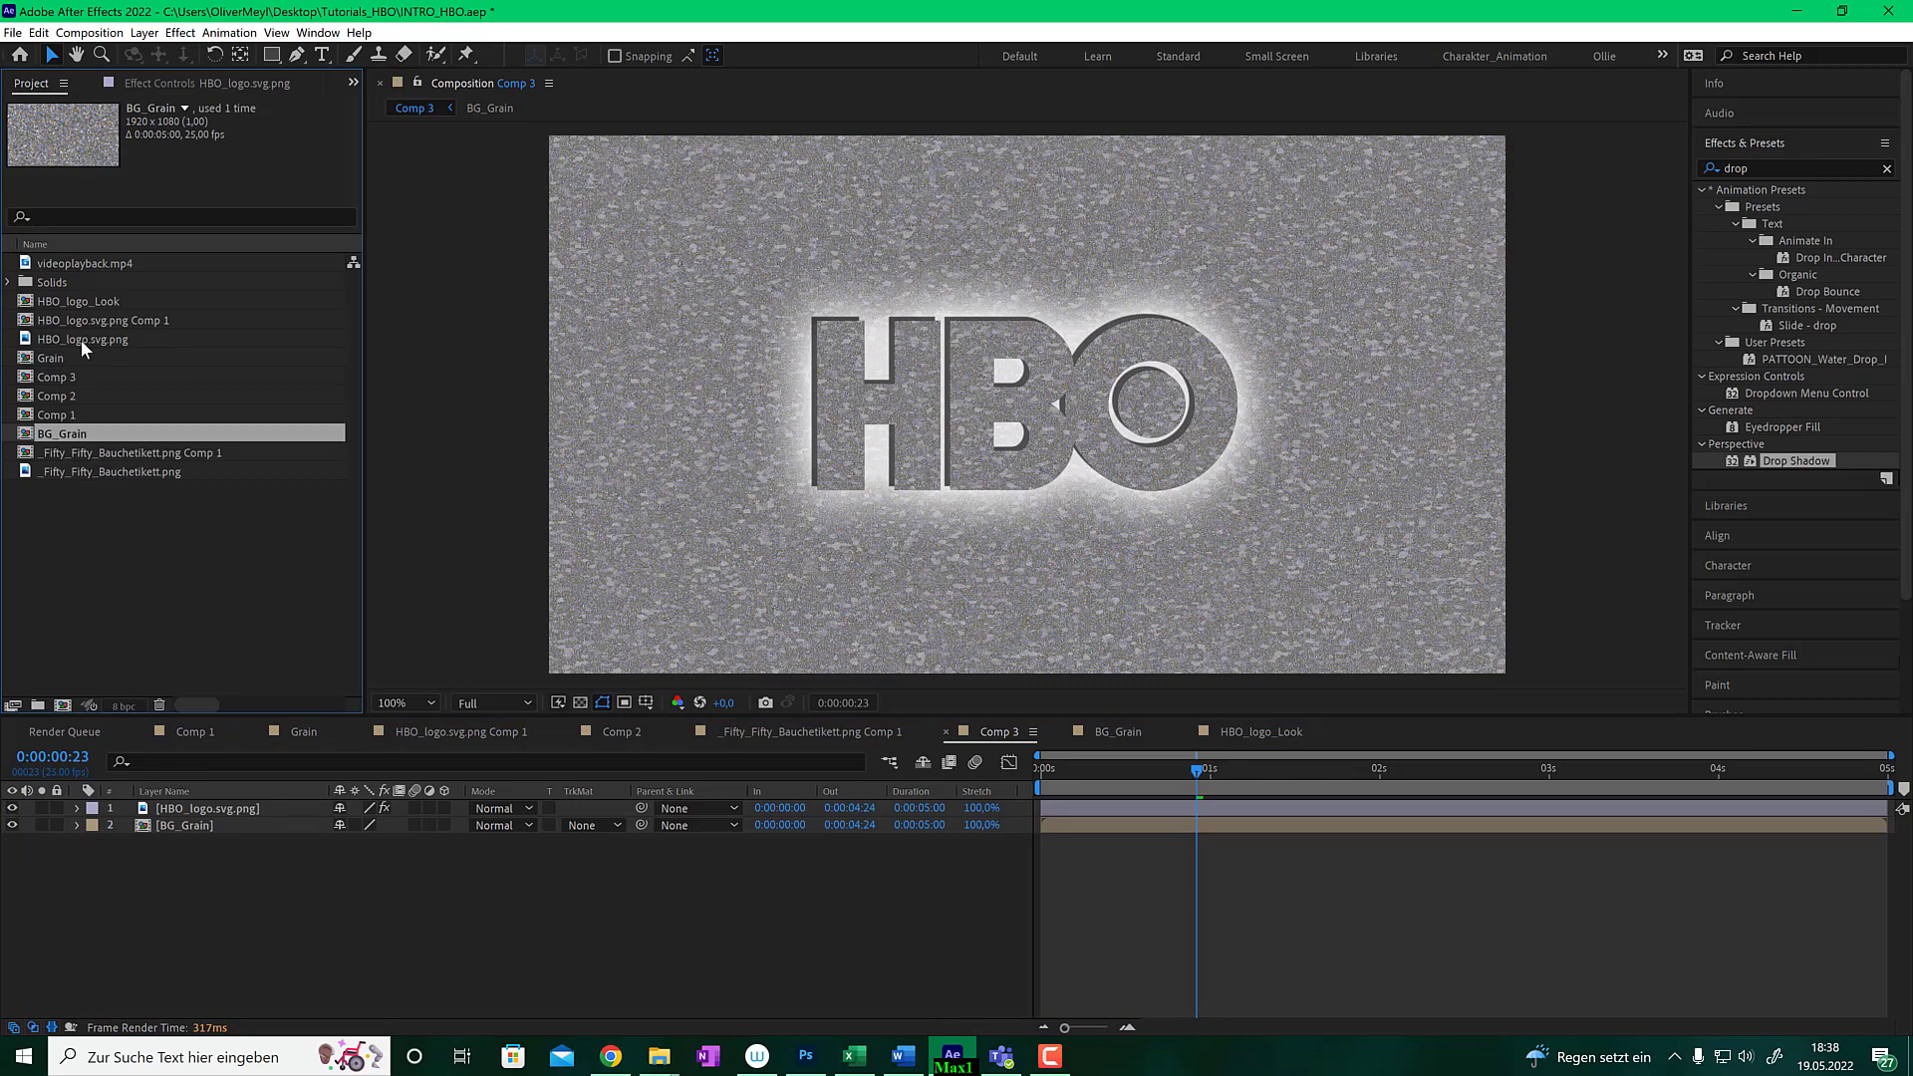
drag(81, 339, 111, 809)
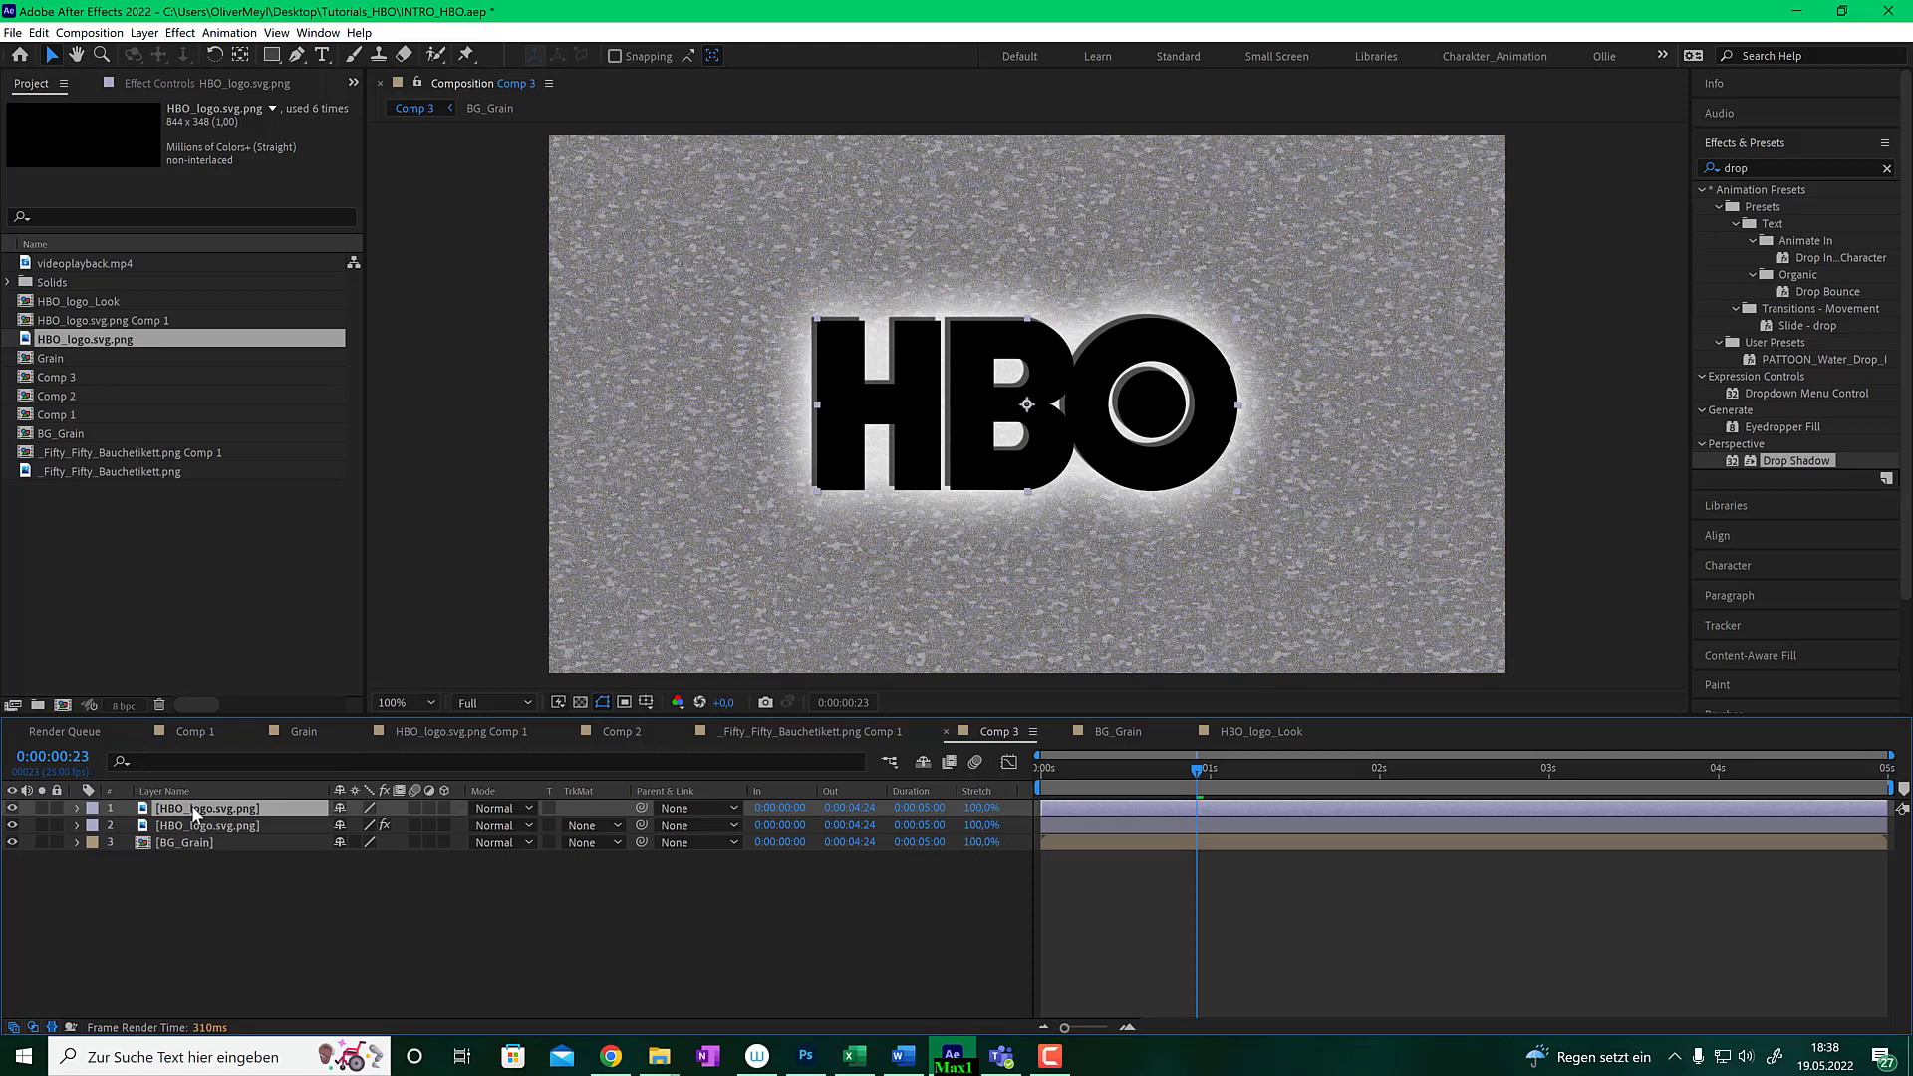
- Add a Gradient Overlay layer style to the top HBO logo layer and pre-compose it, moving all attributes into the new composition
click(148, 33)
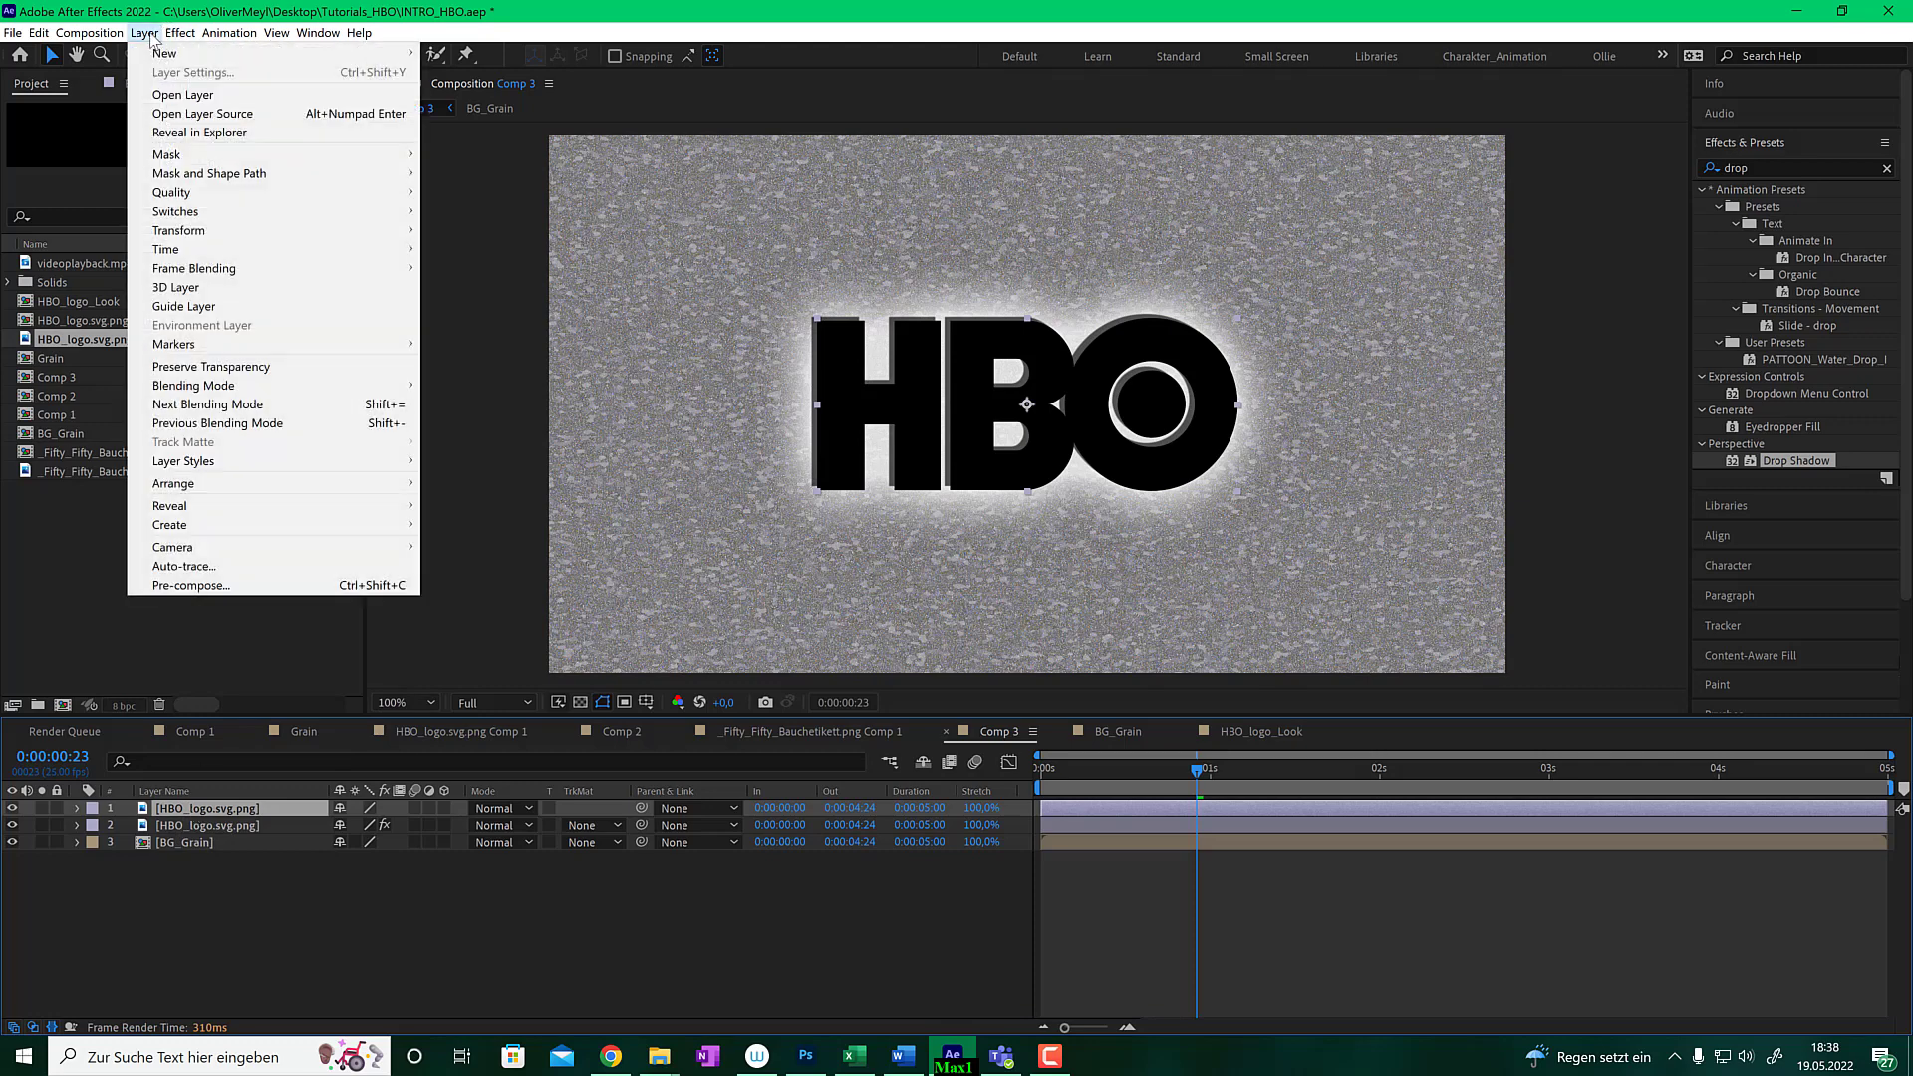
mouse_move(235, 460)
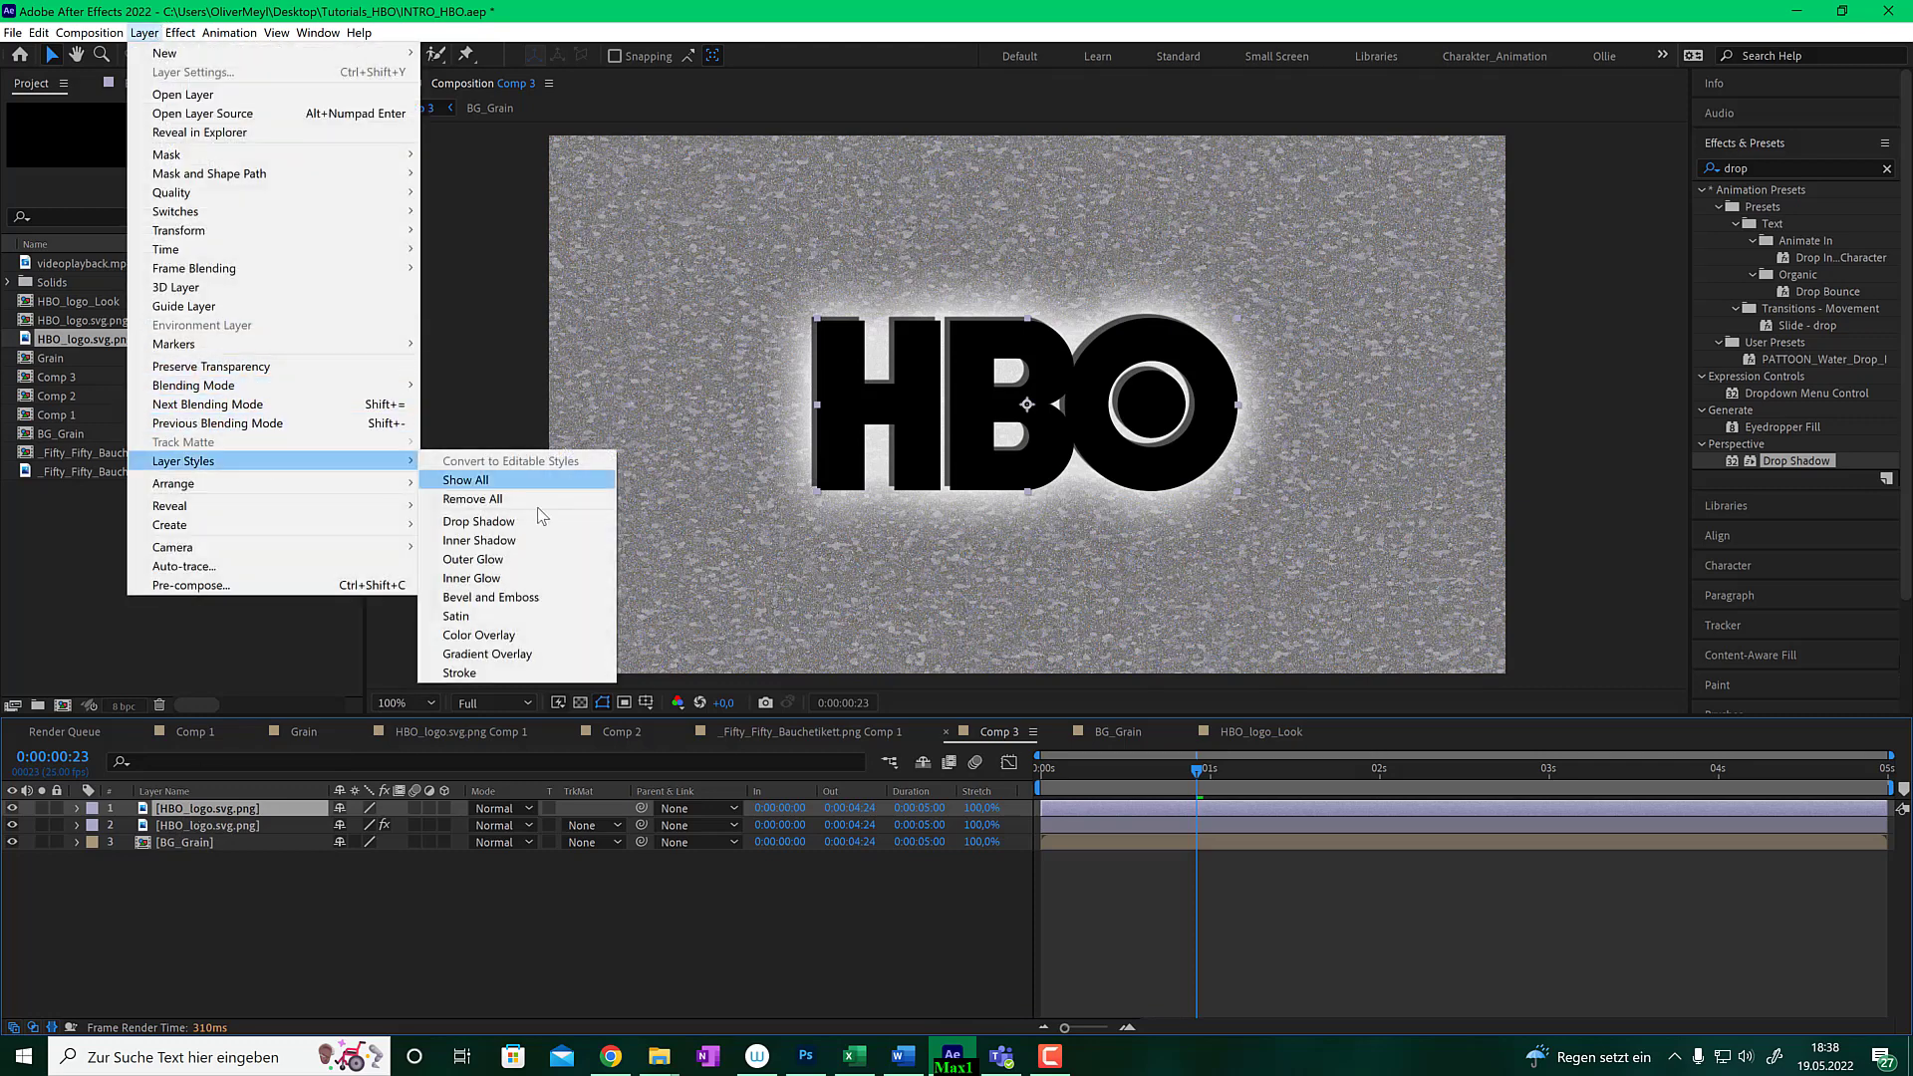
click(487, 653)
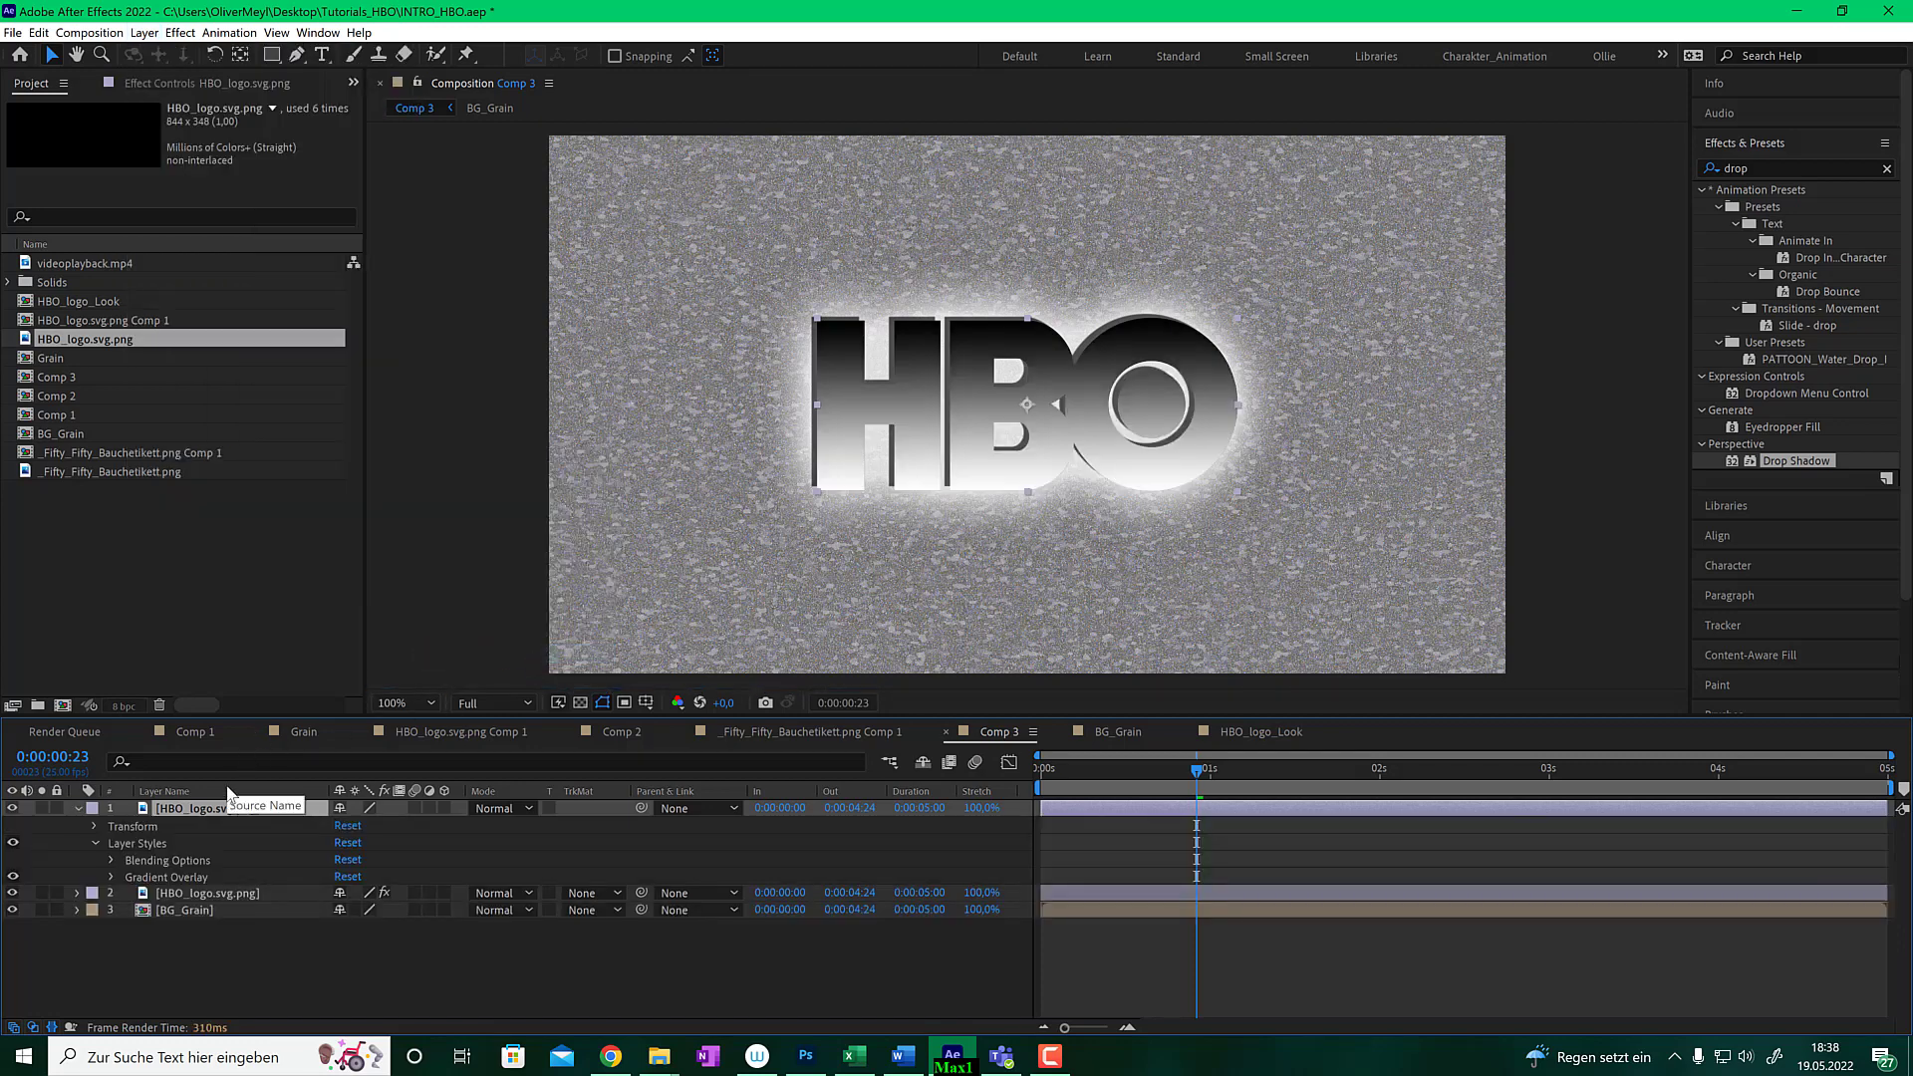
key(ctrl+shift+c)
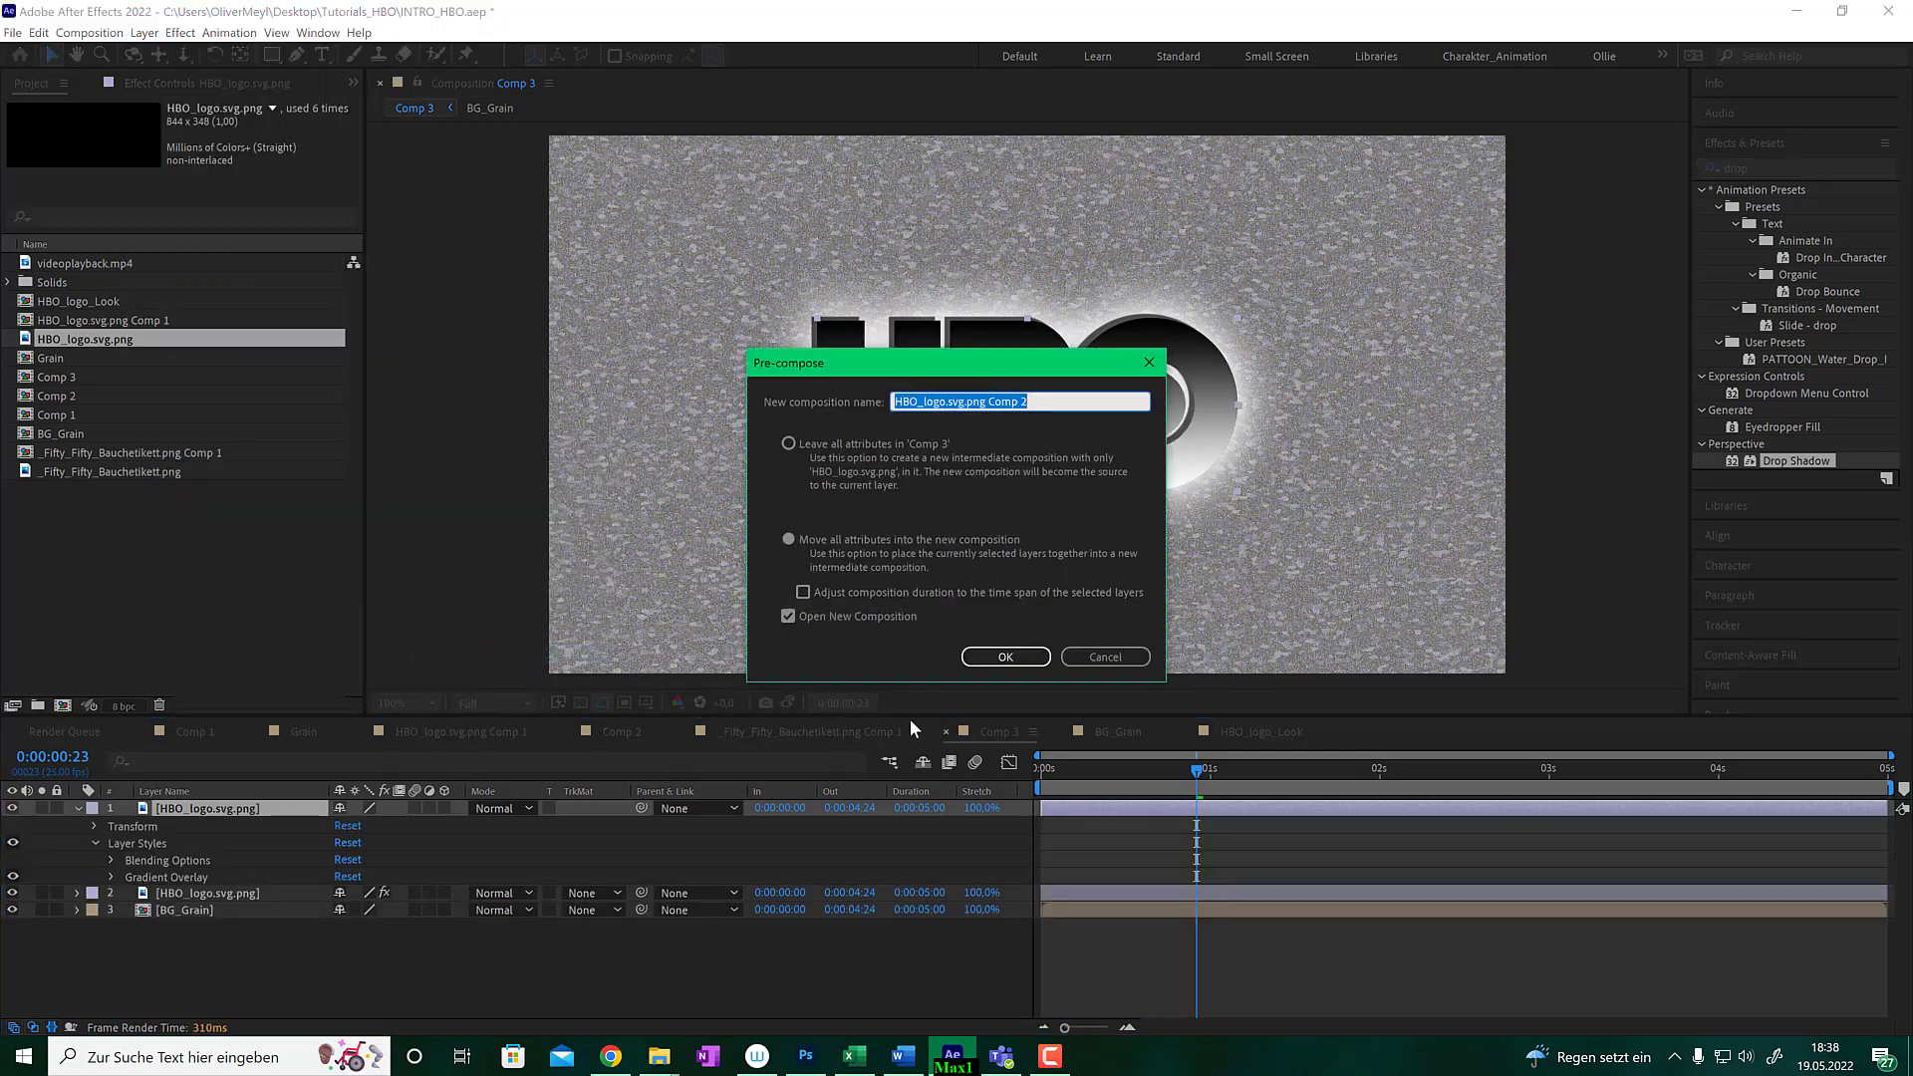
click(992, 661)
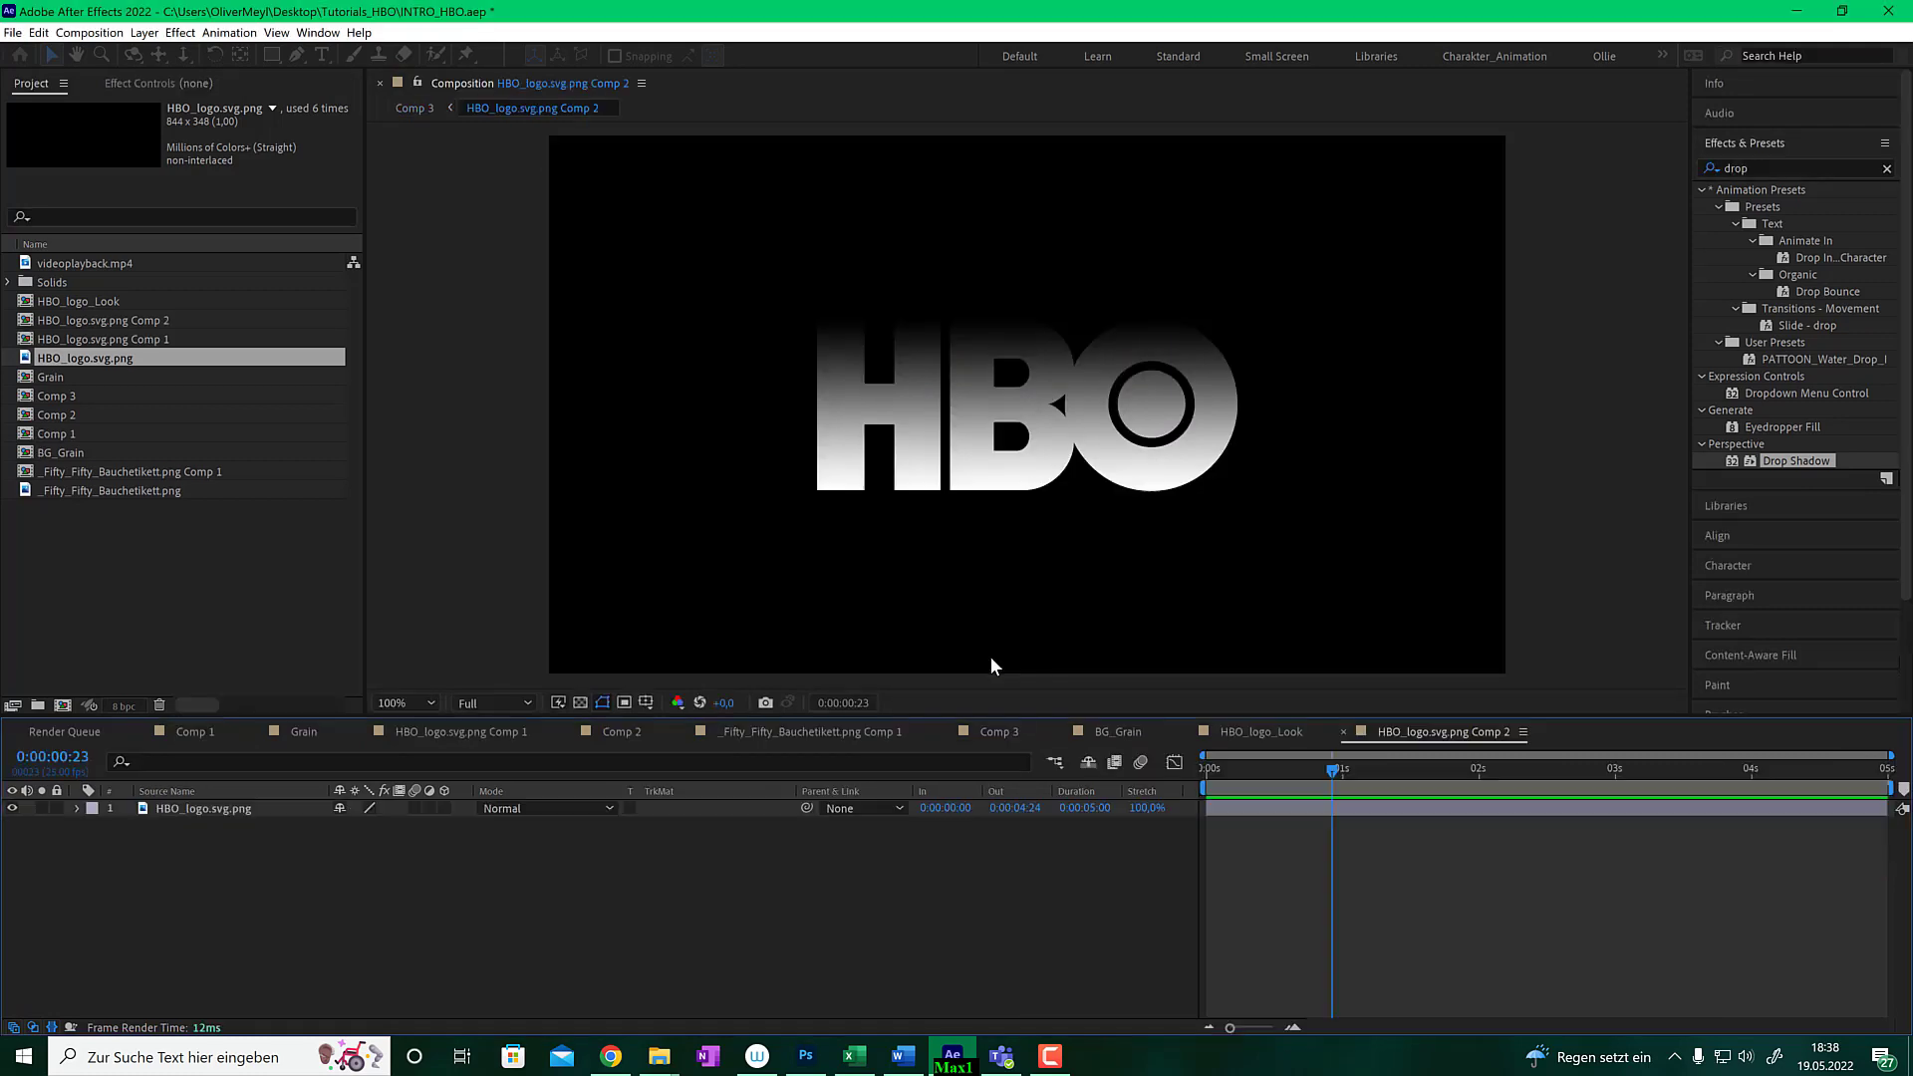
- Return to Comp 3 and set the pre-composed logo layer's blending mode to Classic Difference
click(1137, 728)
click(1235, 731)
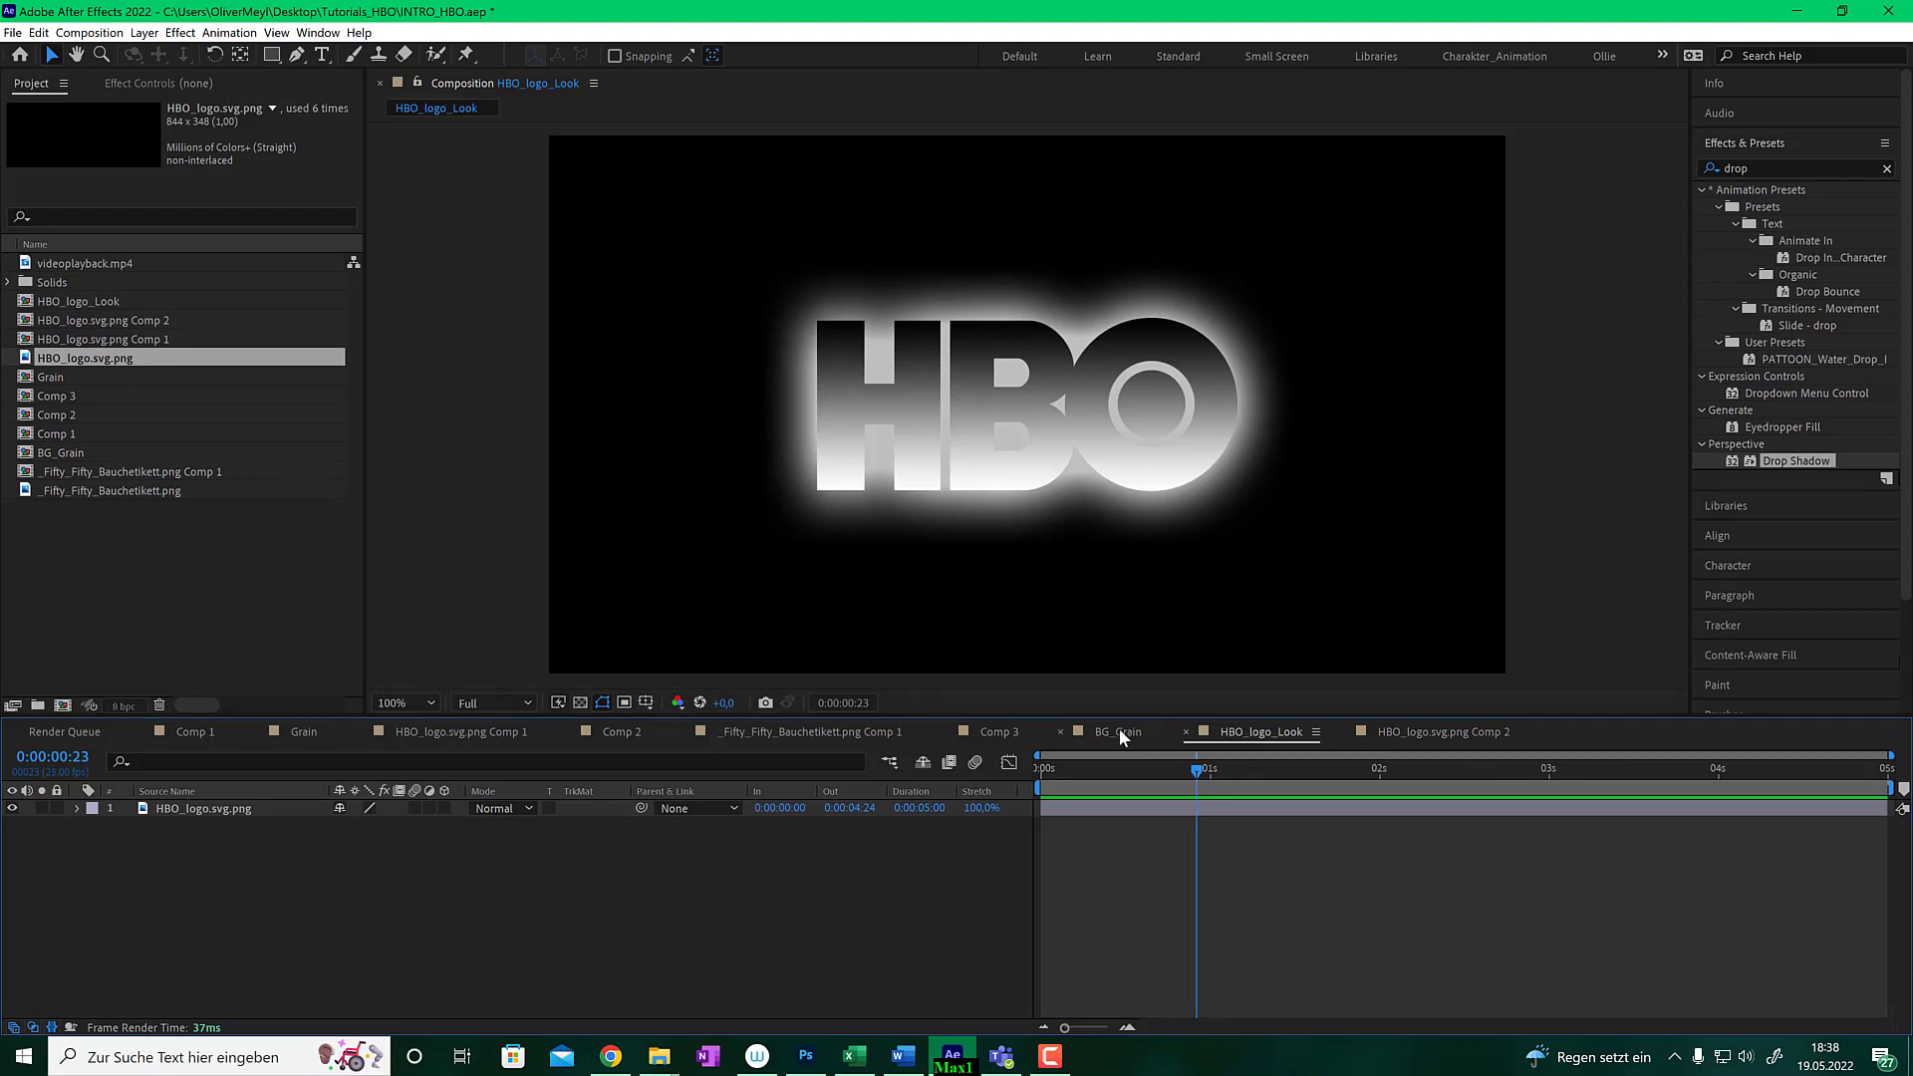
click(1006, 732)
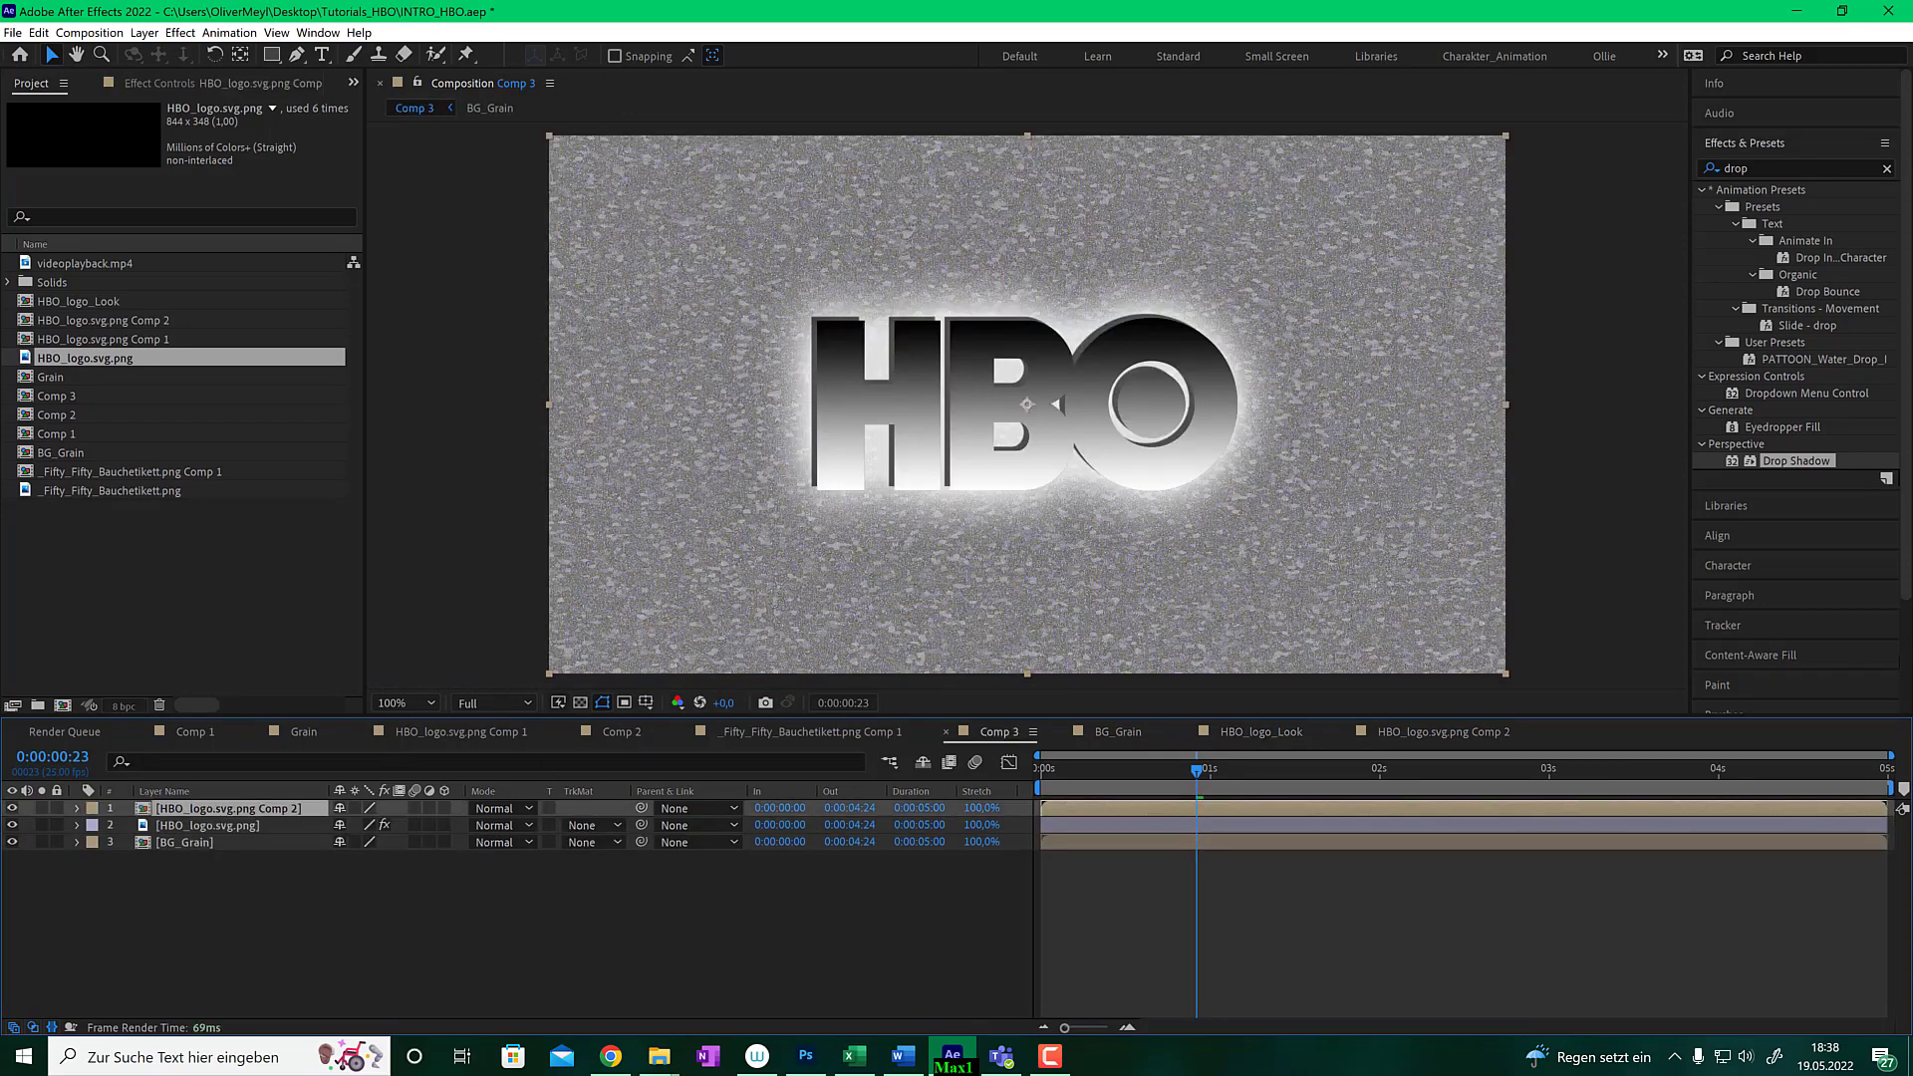
click(506, 806)
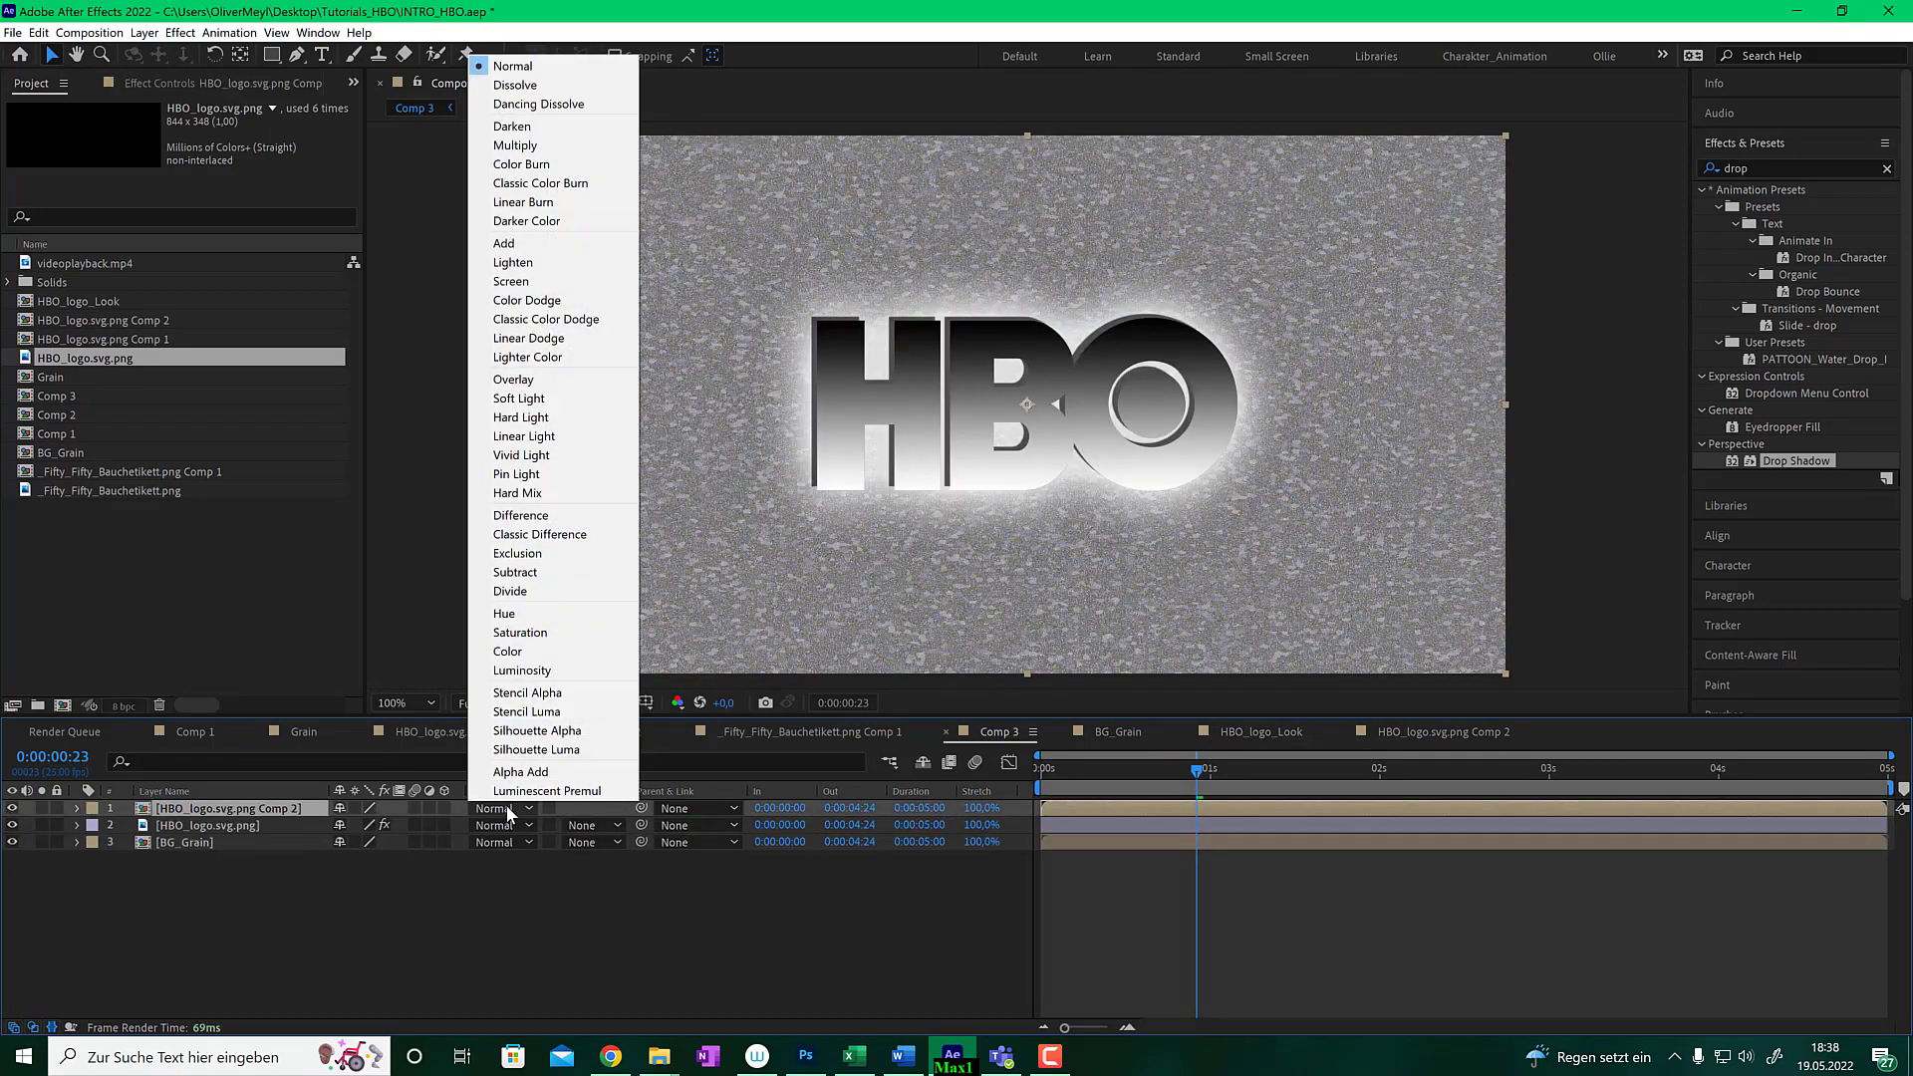
click(554, 536)
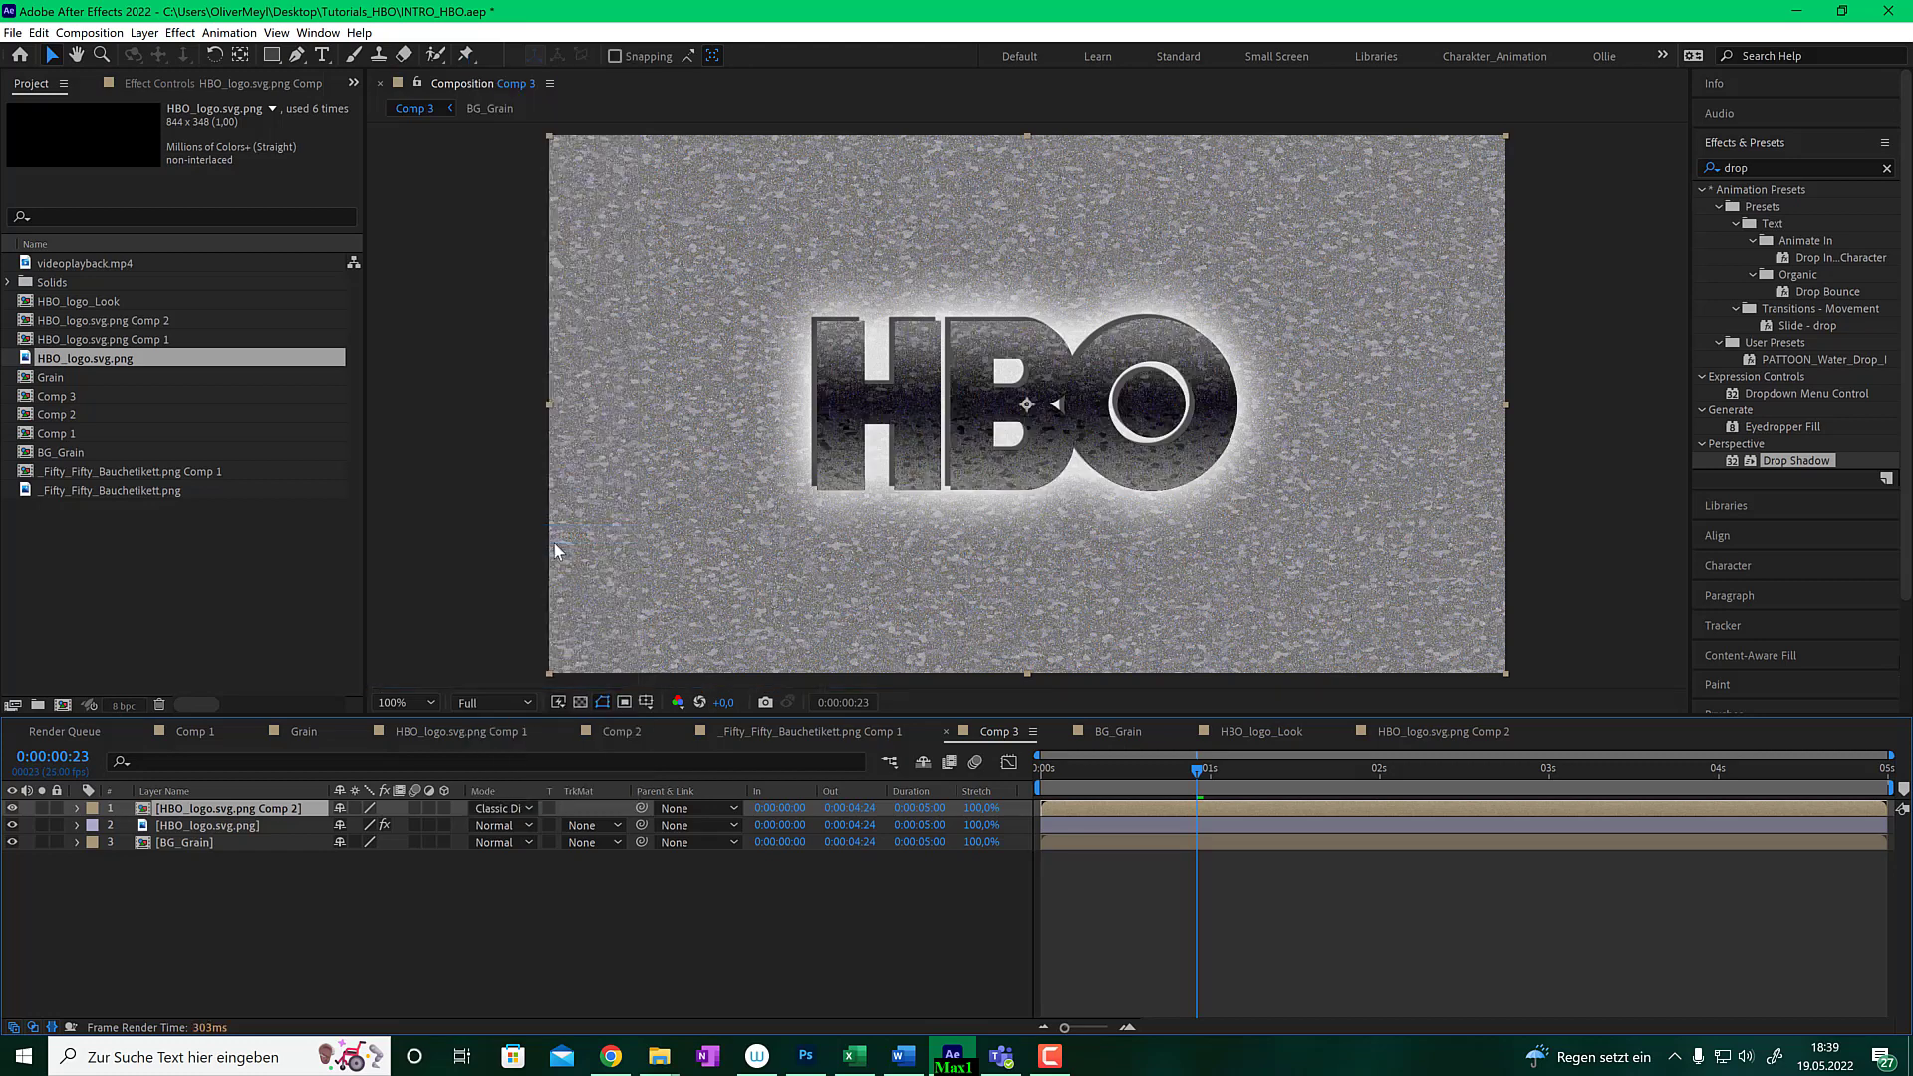
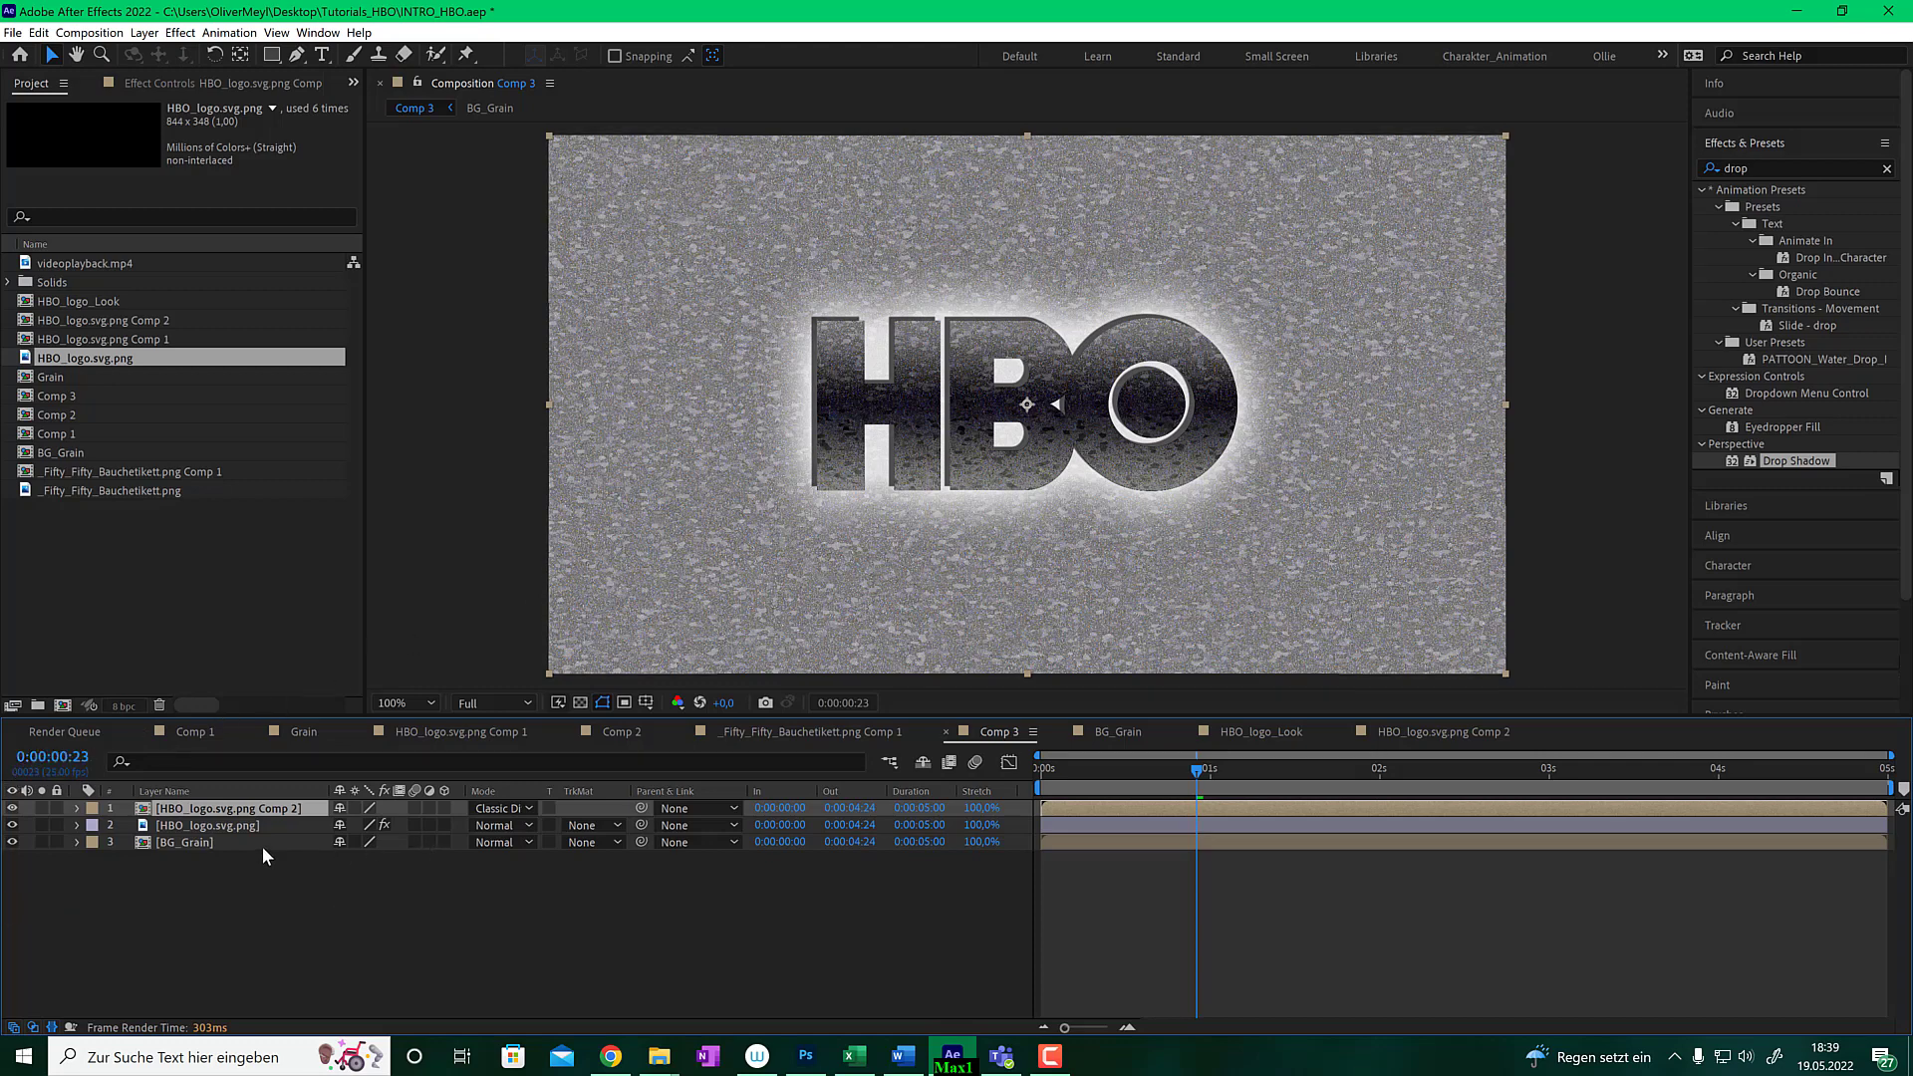
- Reduce the opacity of the pre-composed HBO logo layer to 10%
key(t)
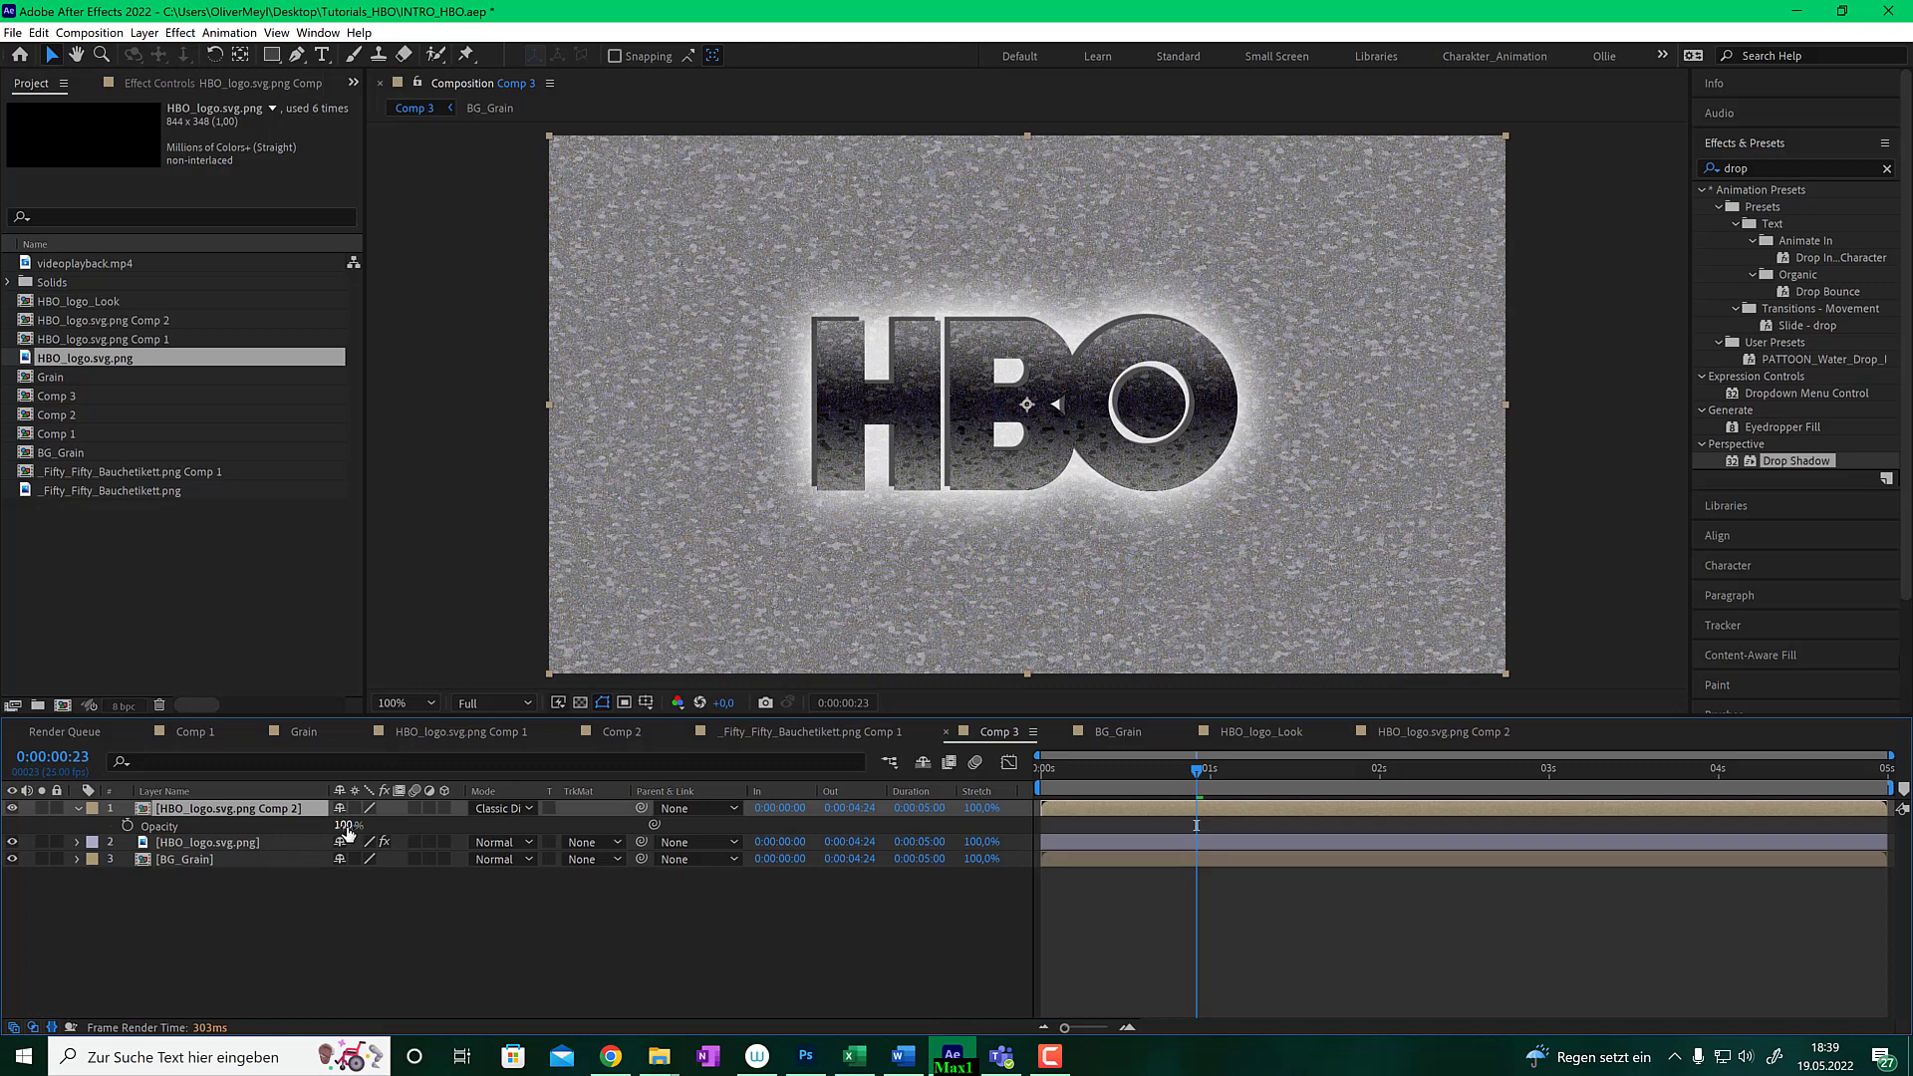
drag(346, 829, 274, 832)
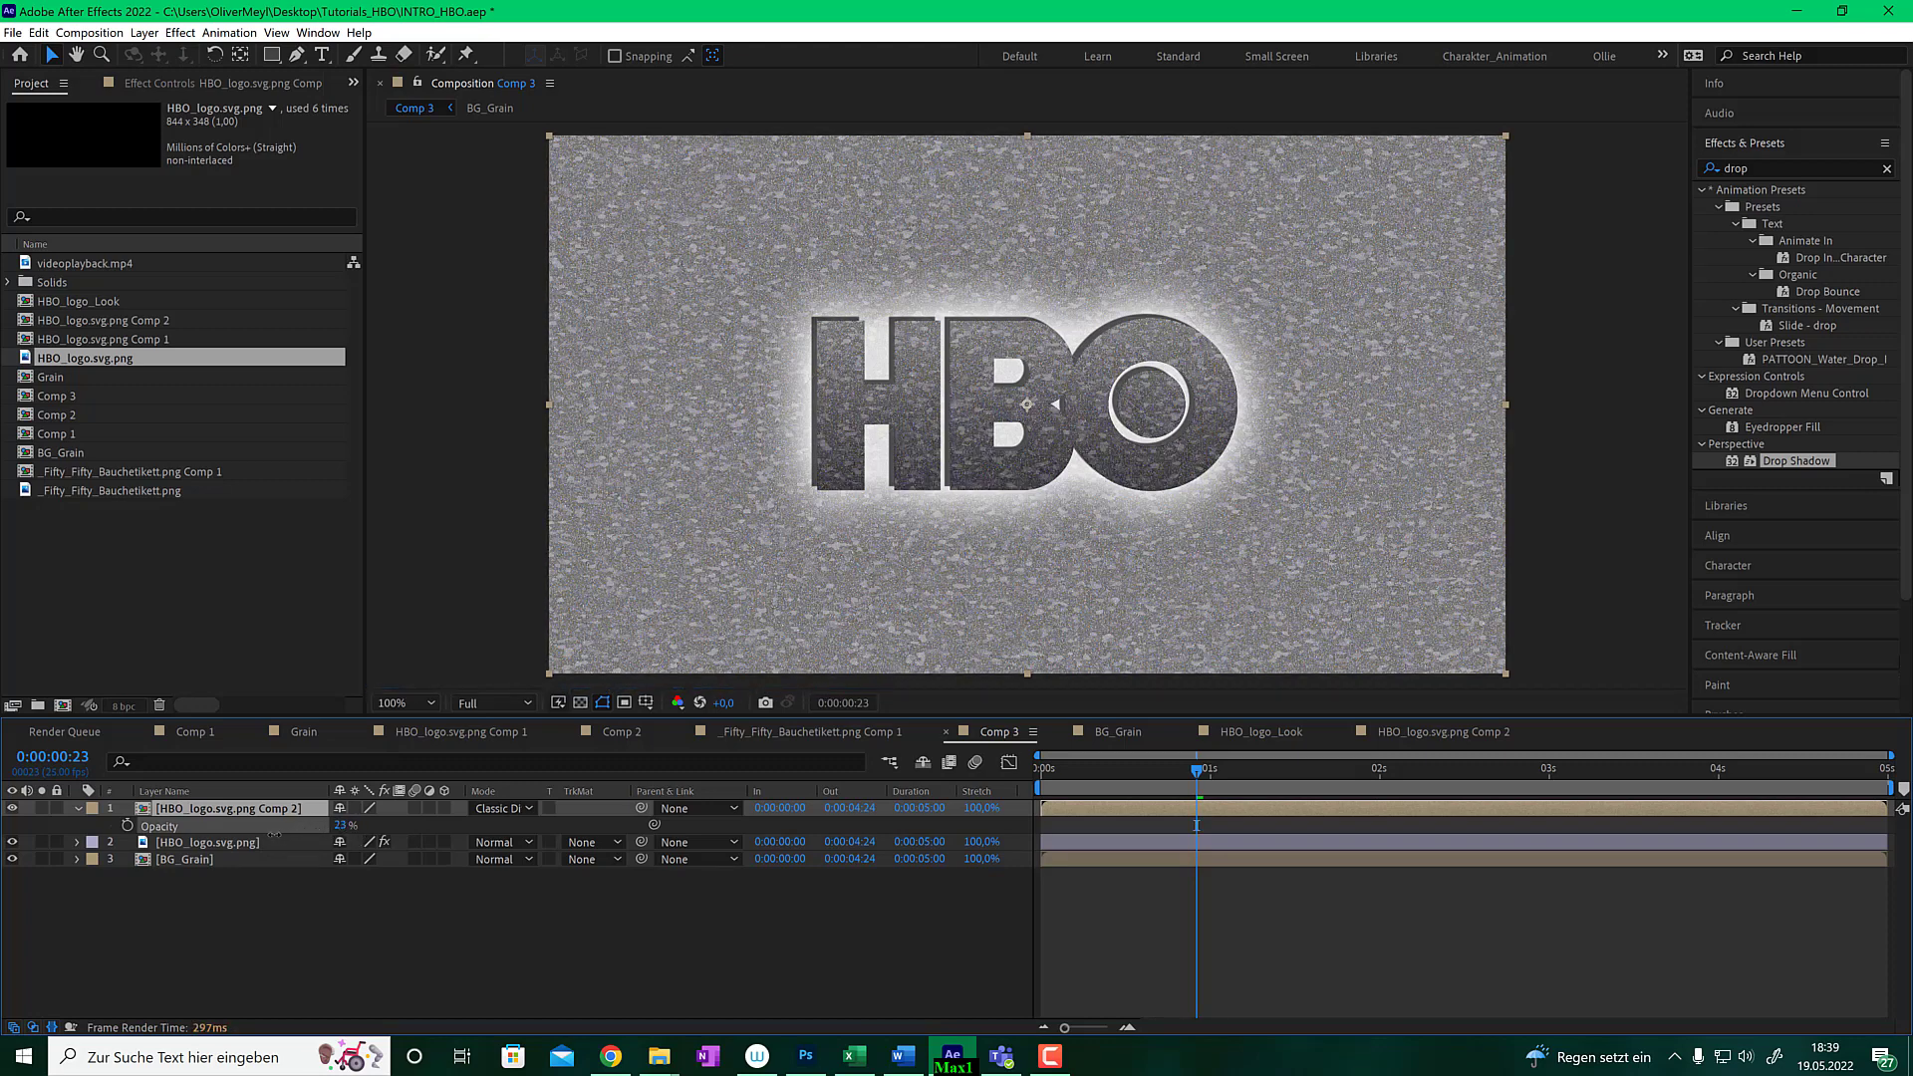
click(905, 506)
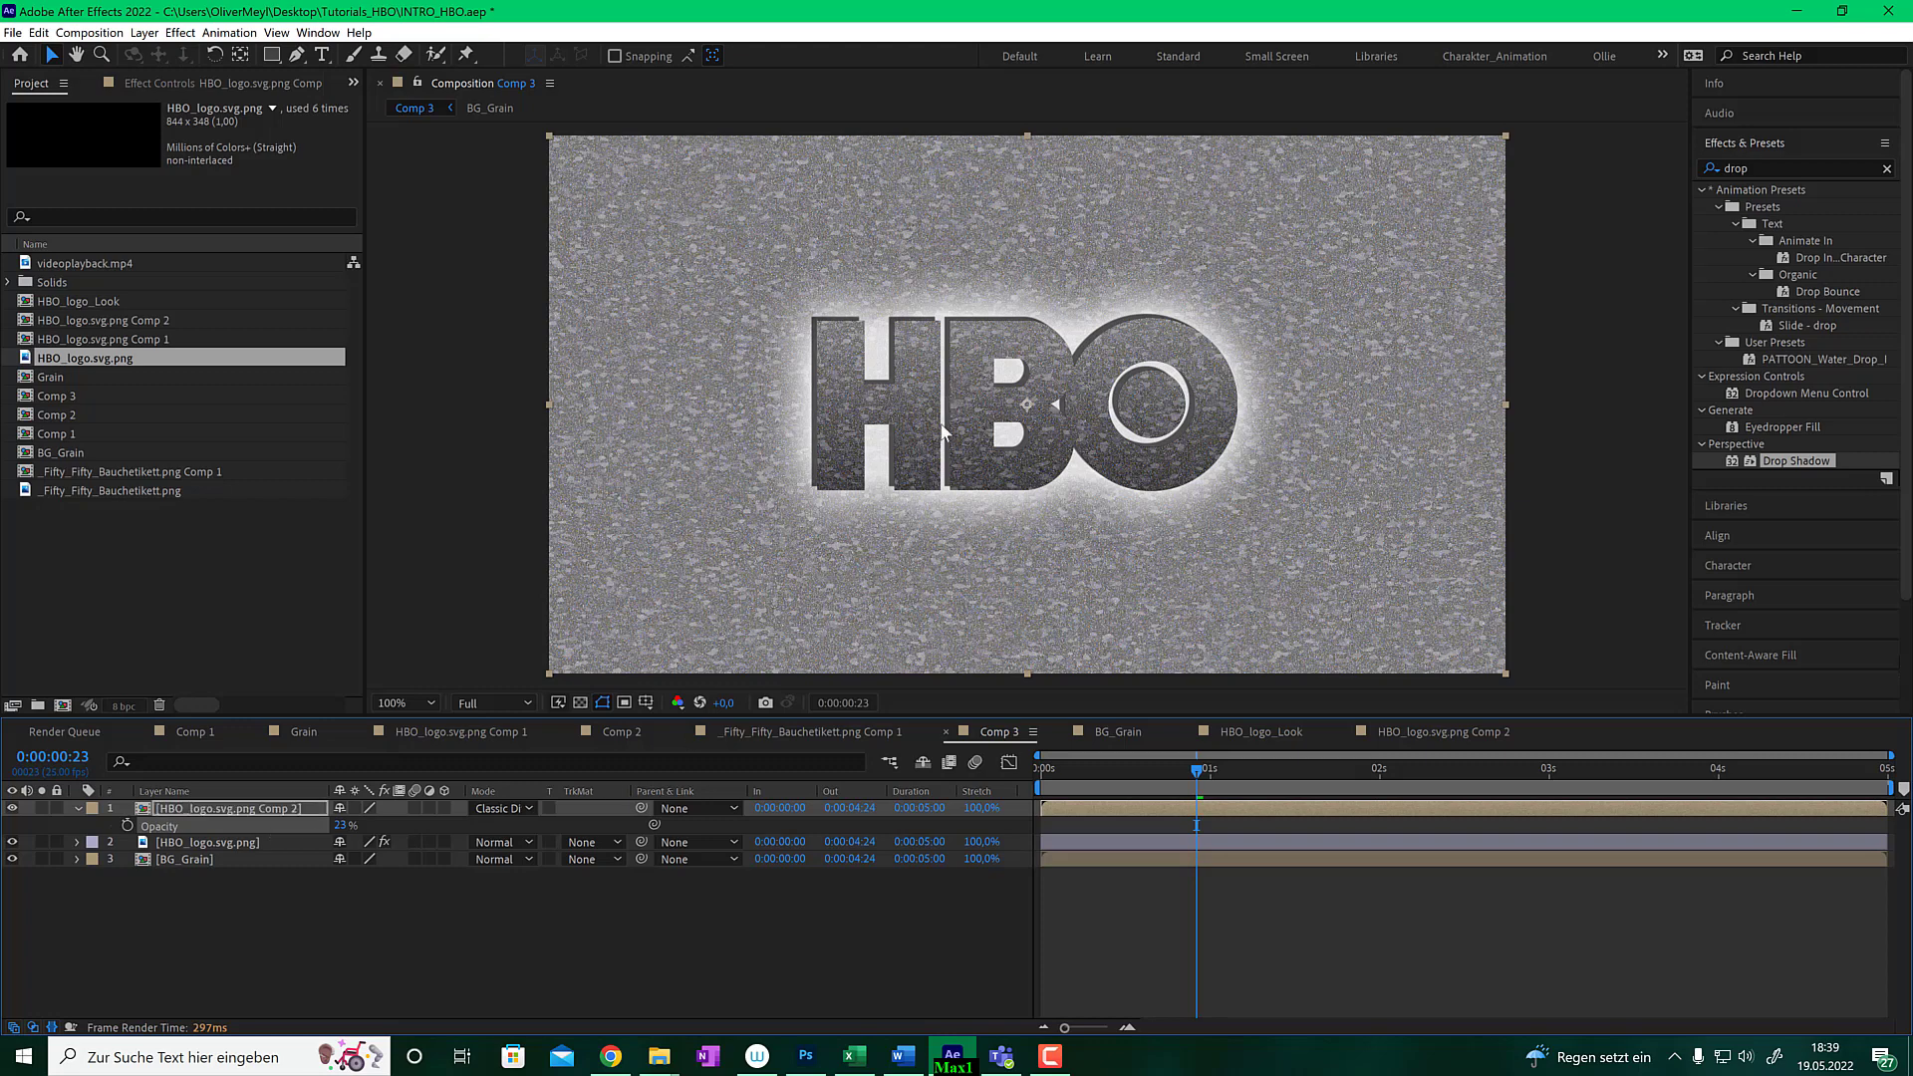
drag(339, 826, 313, 829)
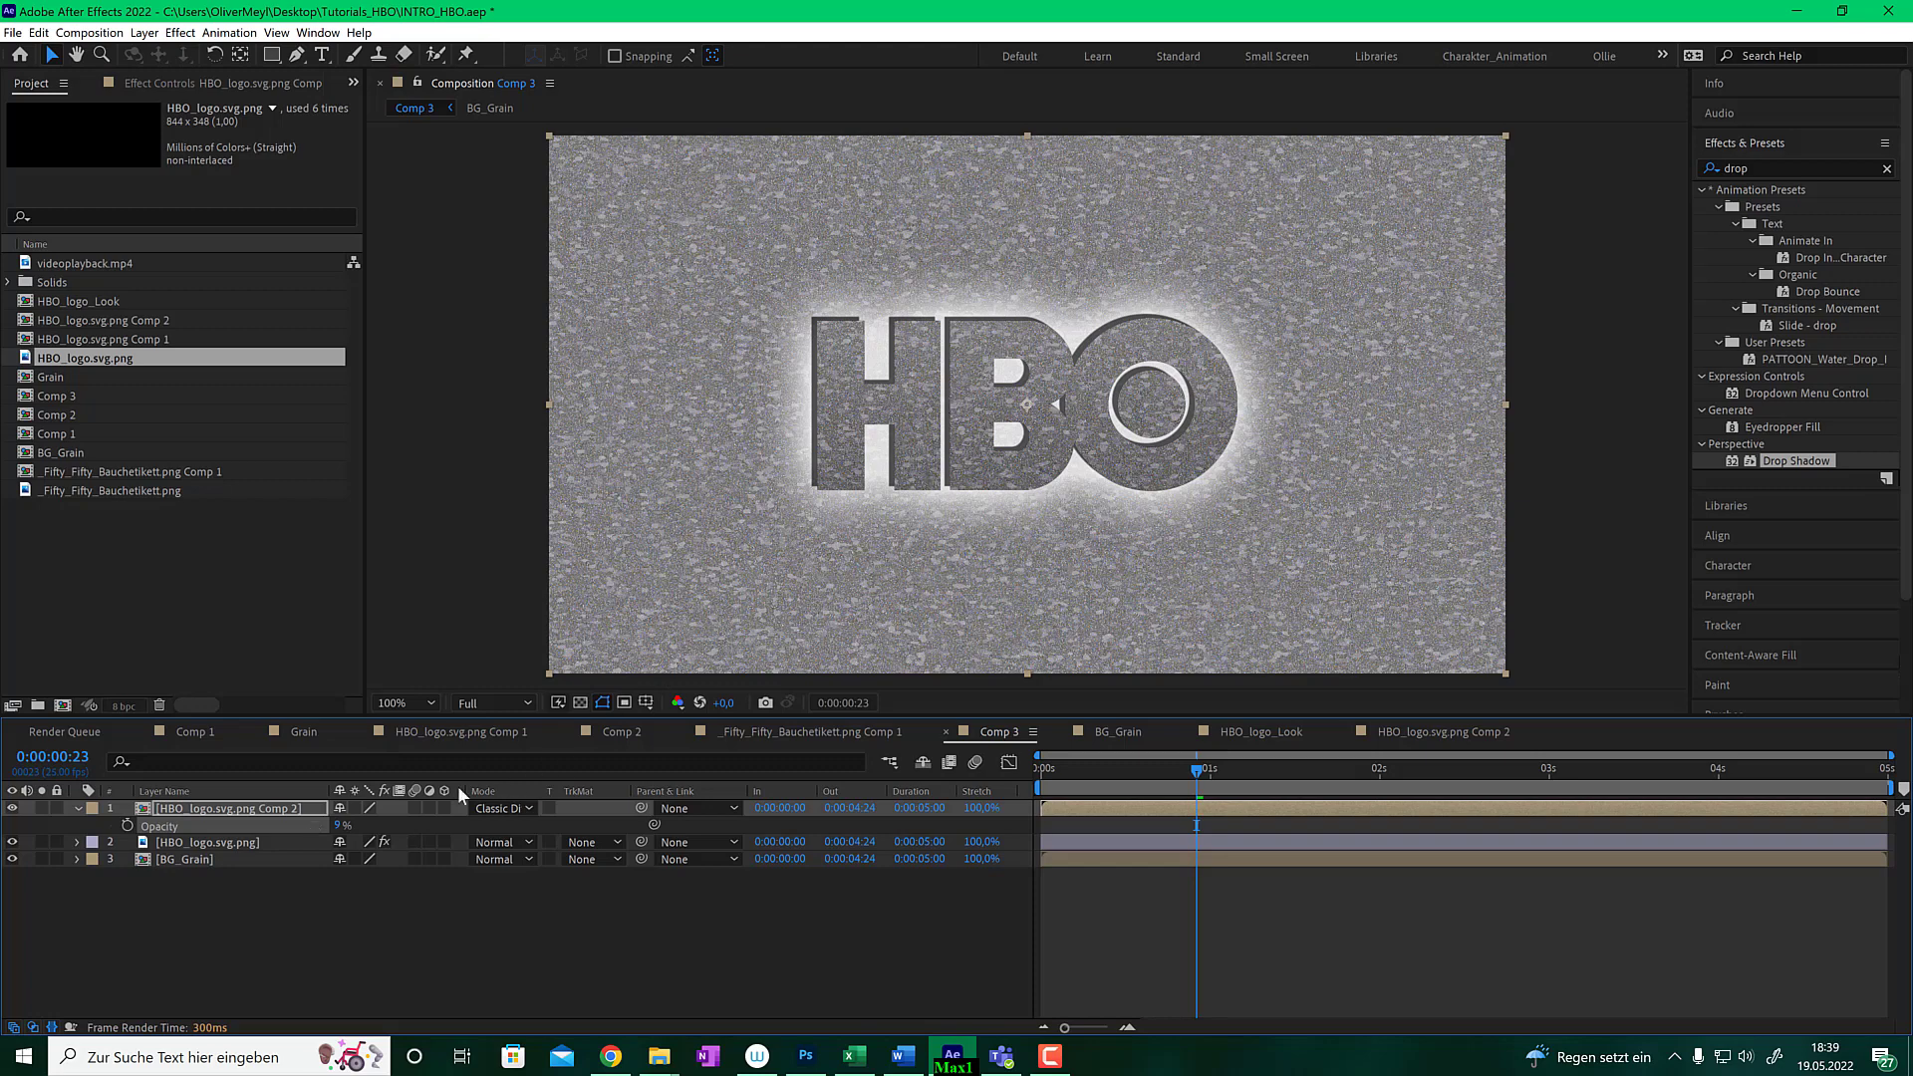
drag(340, 833, 342, 833)
- Examine the logo look in Comp 3 at 0:00:01:01 and compare it with Comp 1
mouse_move(1195, 769)
mouse_down()
mouse_move(1046, 790)
mouse_move(1215, 769)
mouse_up()
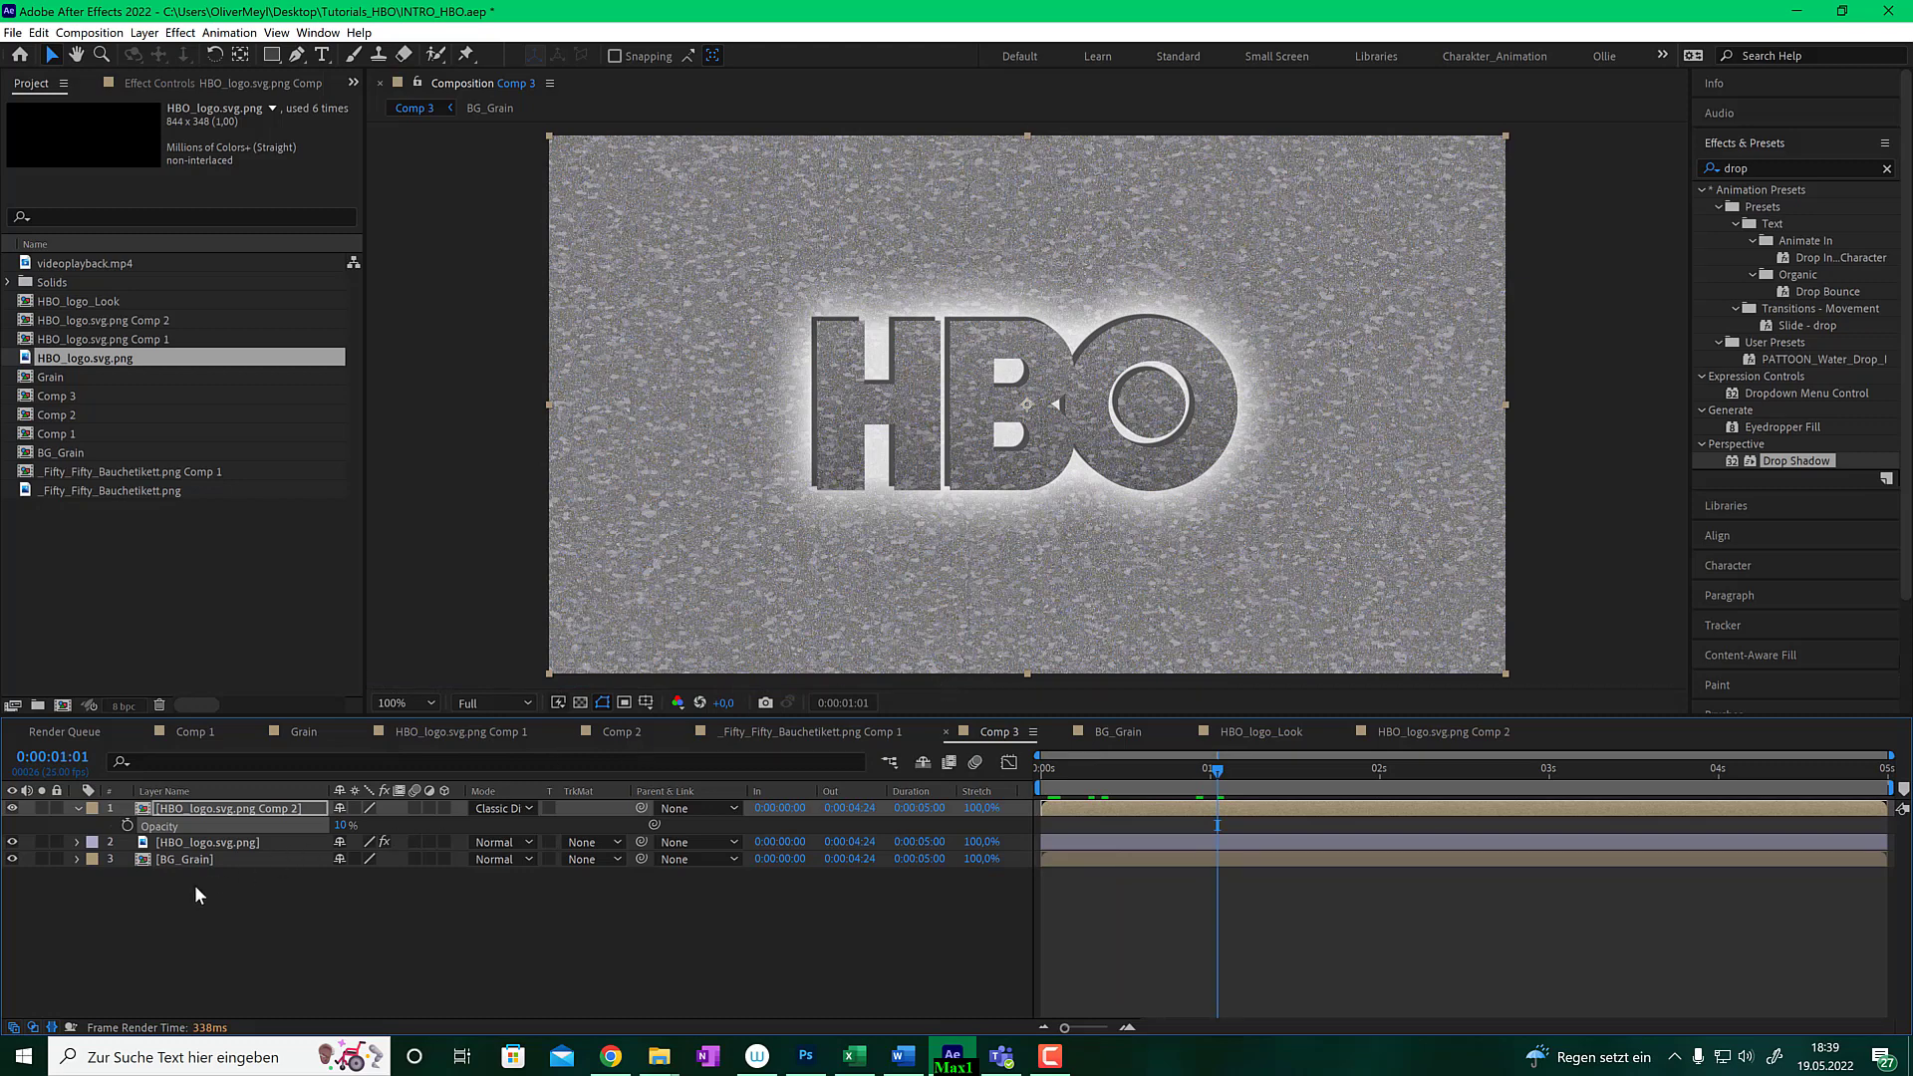
scroll(851, 581, down, 1)
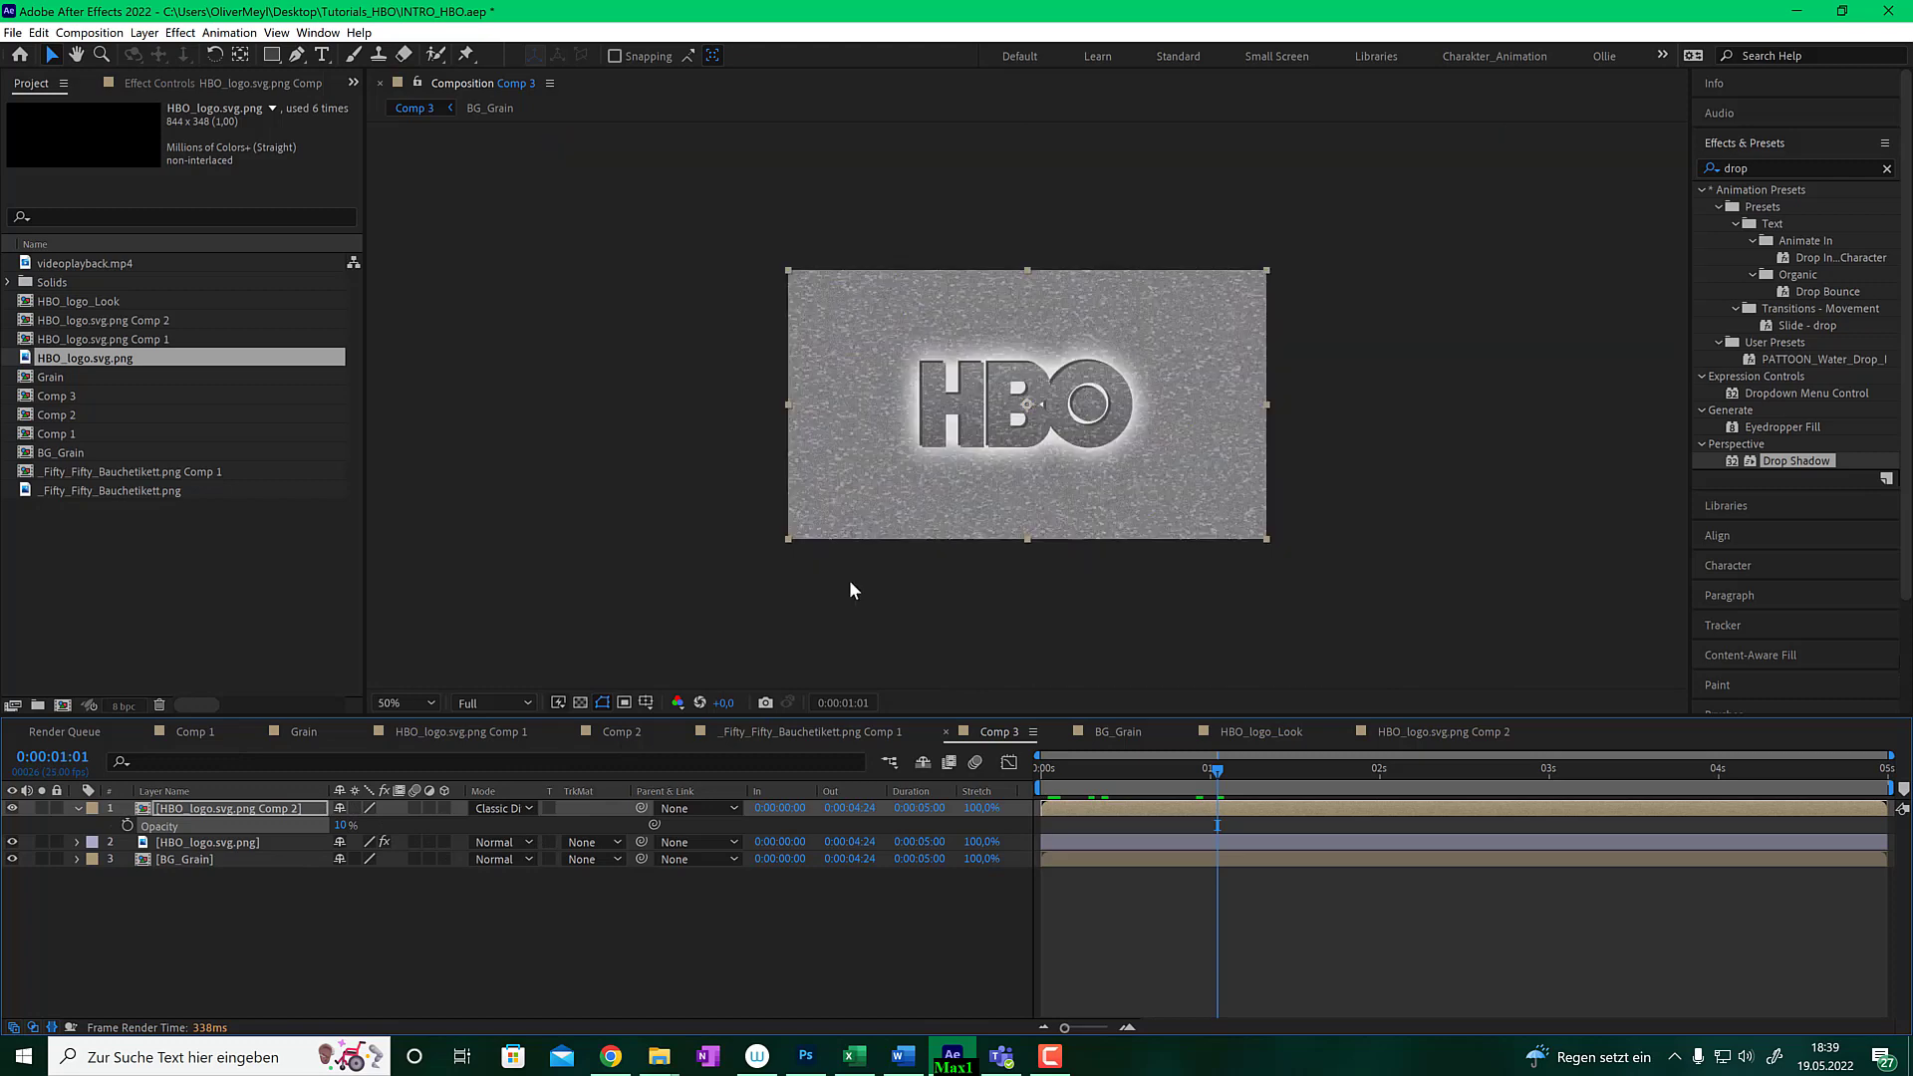
scroll(851, 582, up, 1)
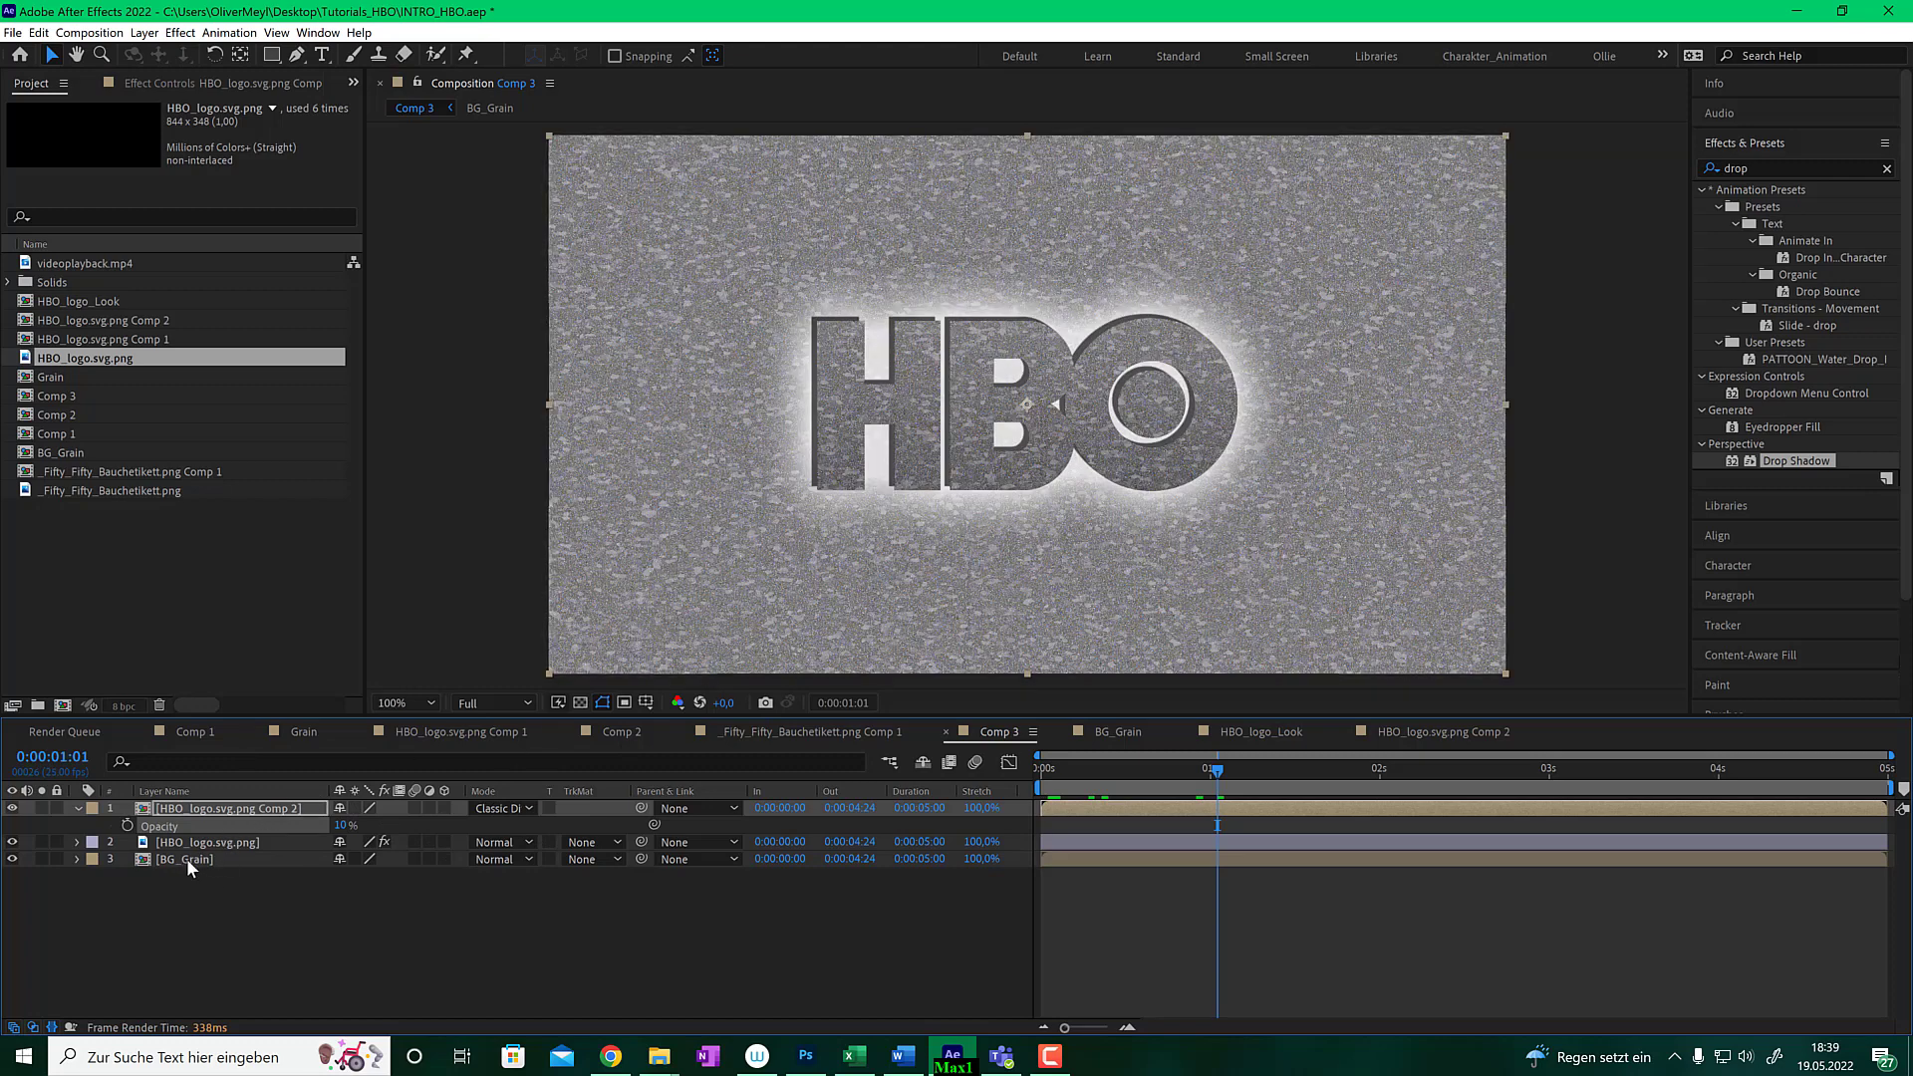
scroll(904, 574, down, 1)
scroll(904, 571, up, 1)
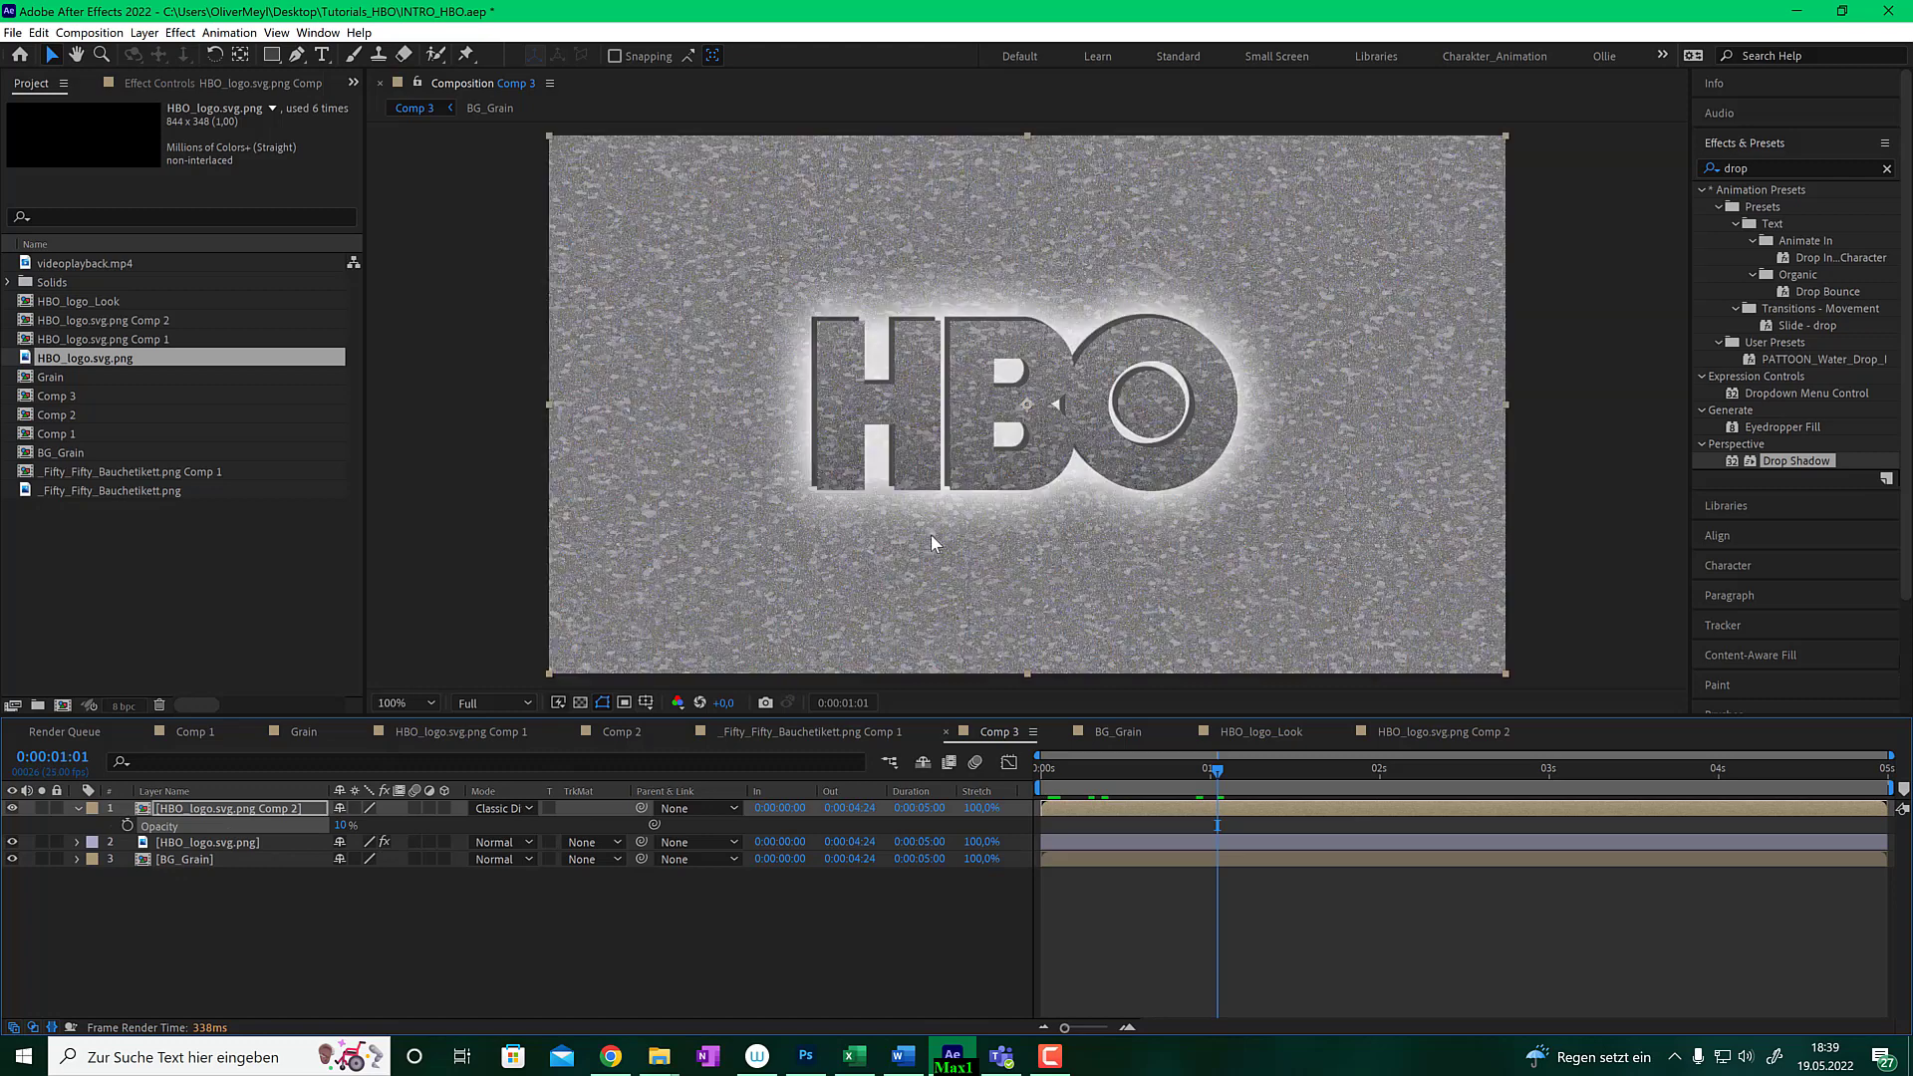
click(203, 731)
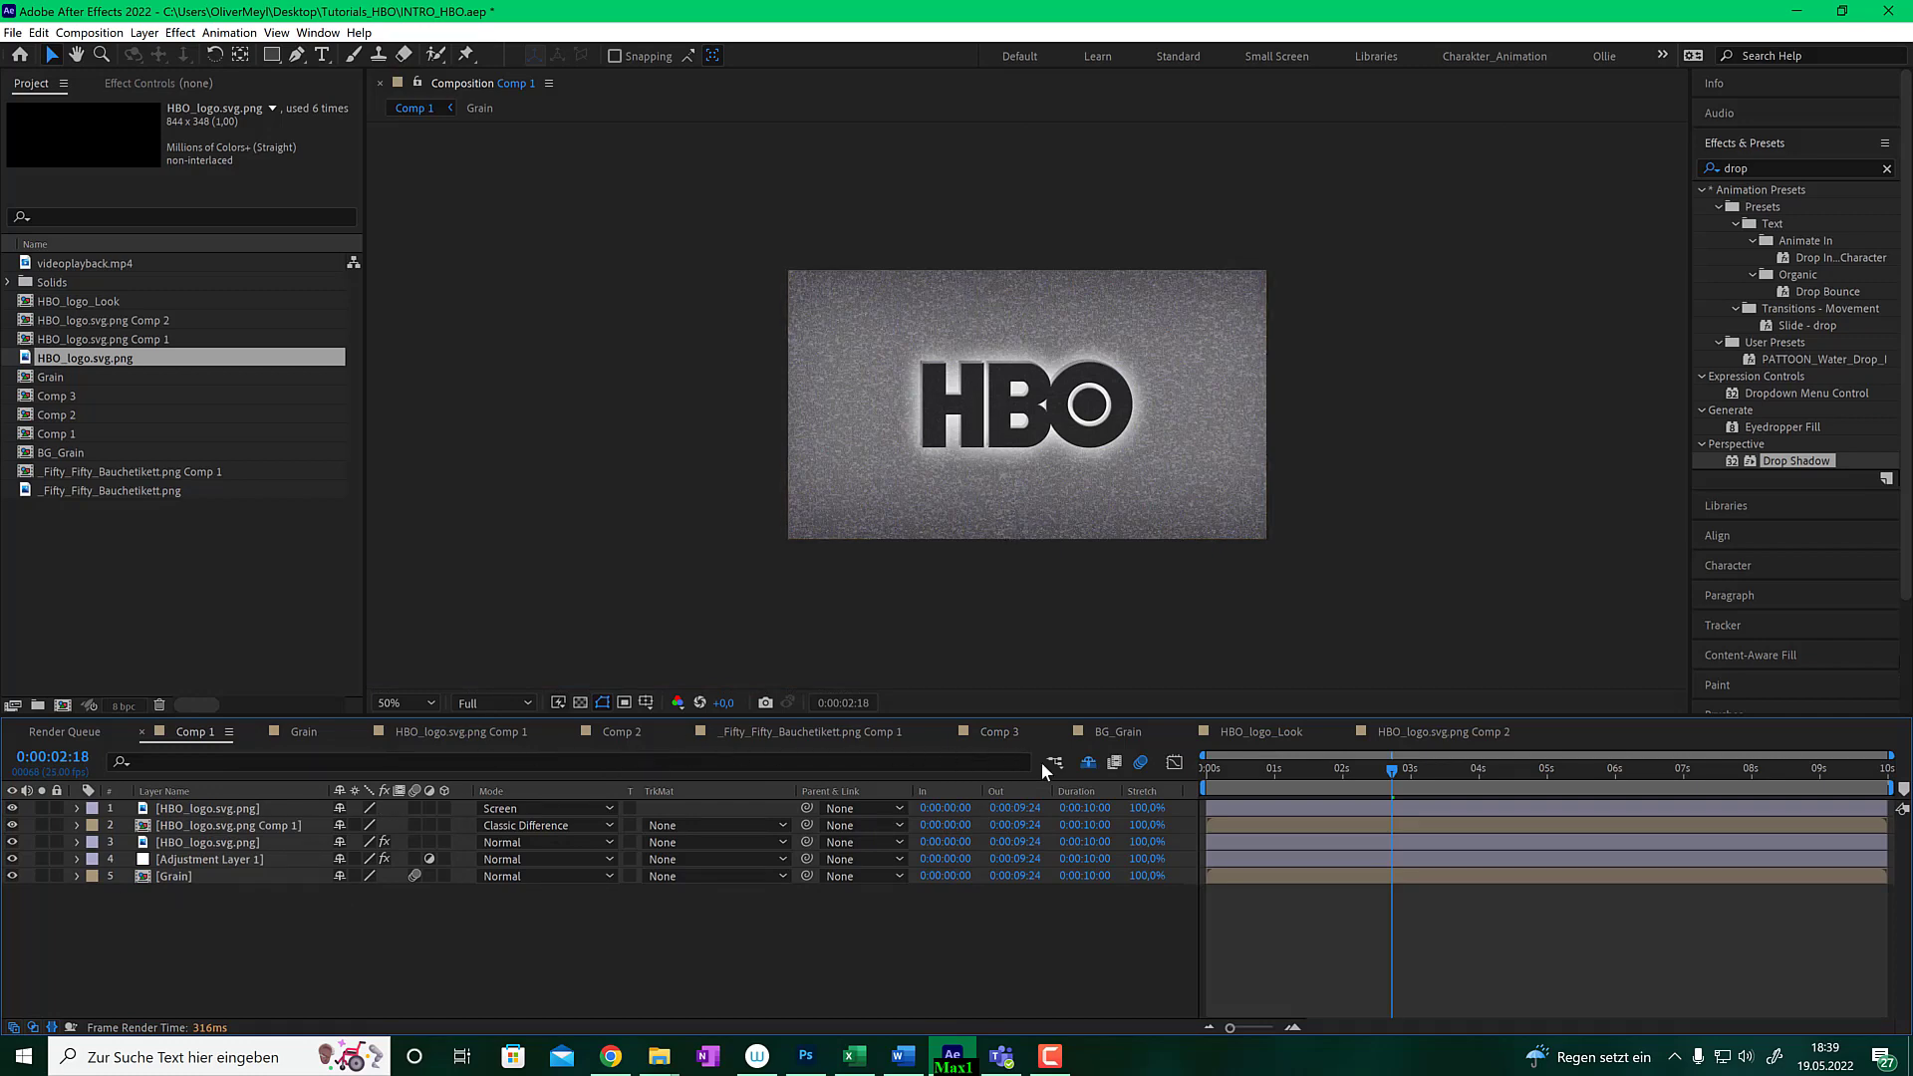
click(1013, 728)
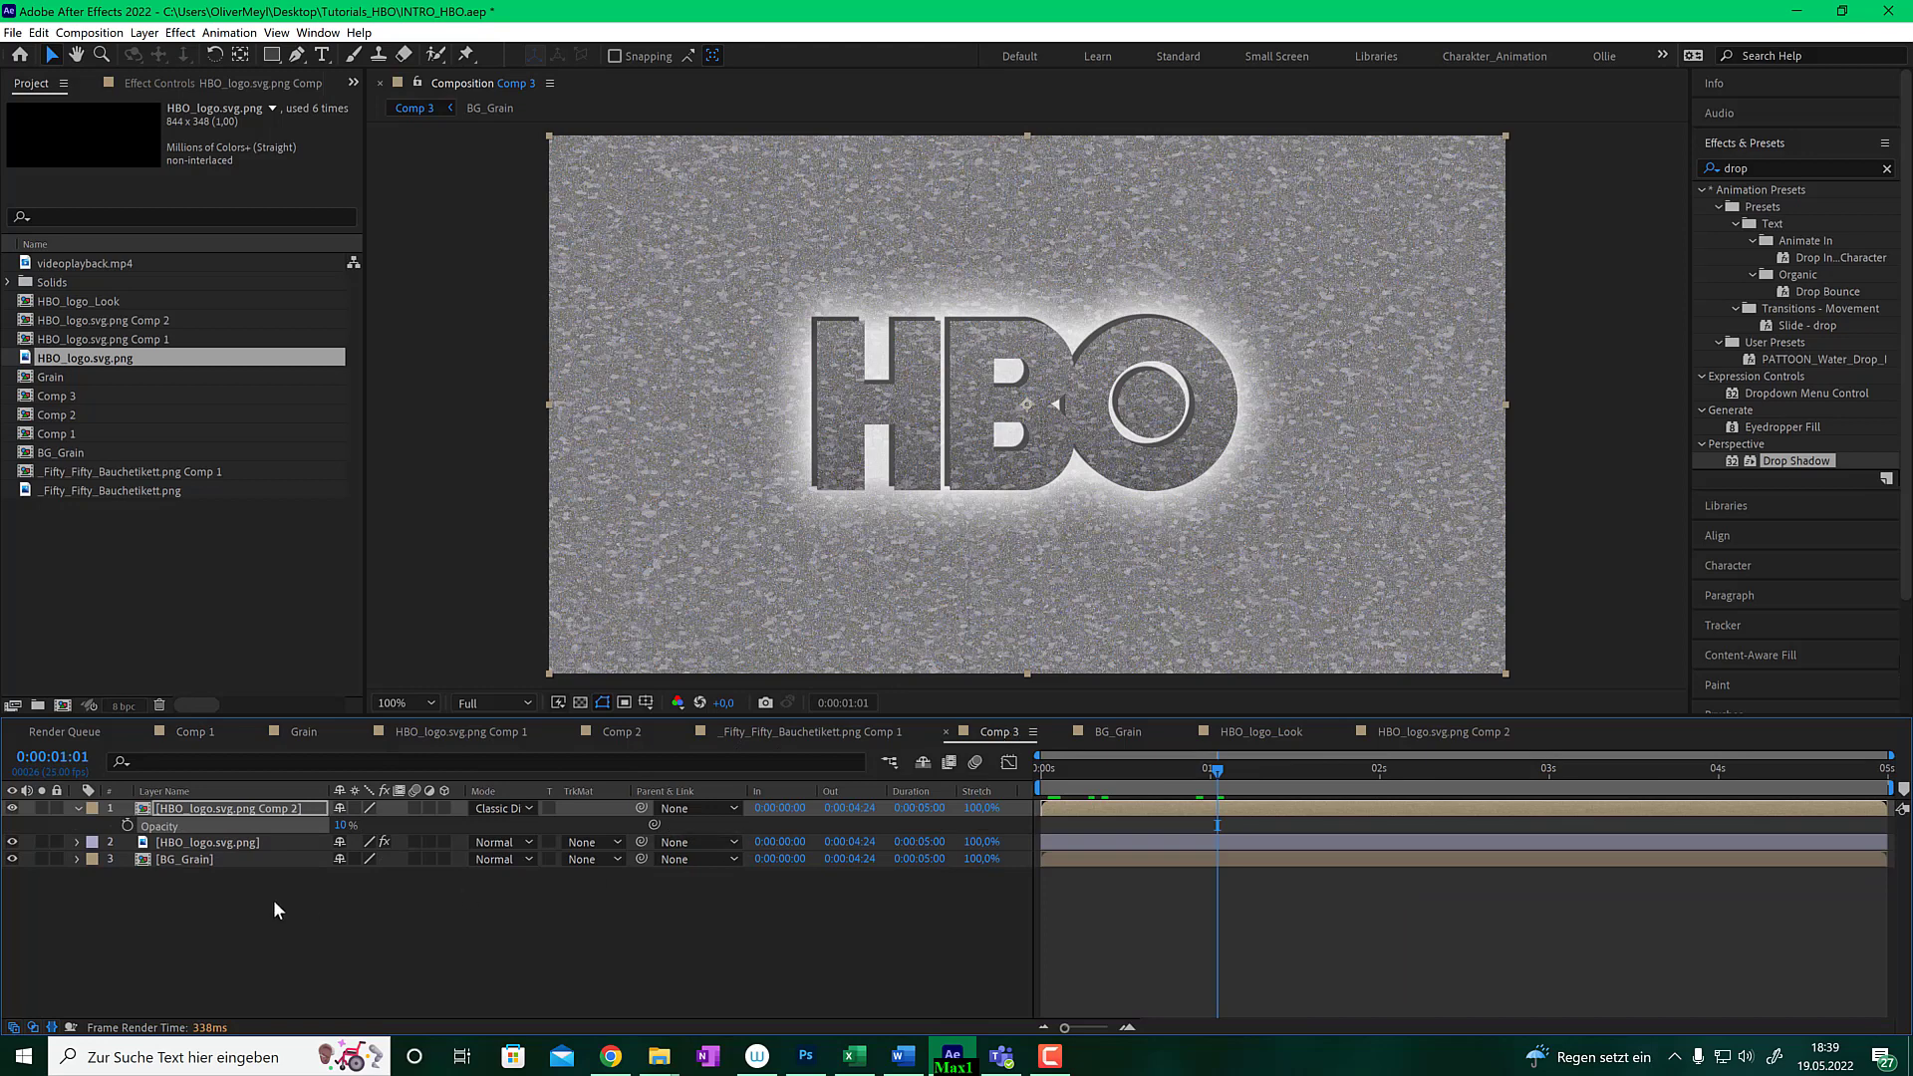
- Add a new adjustment layer directly above the BG_Grain layer in Comp 3
click(201, 860)
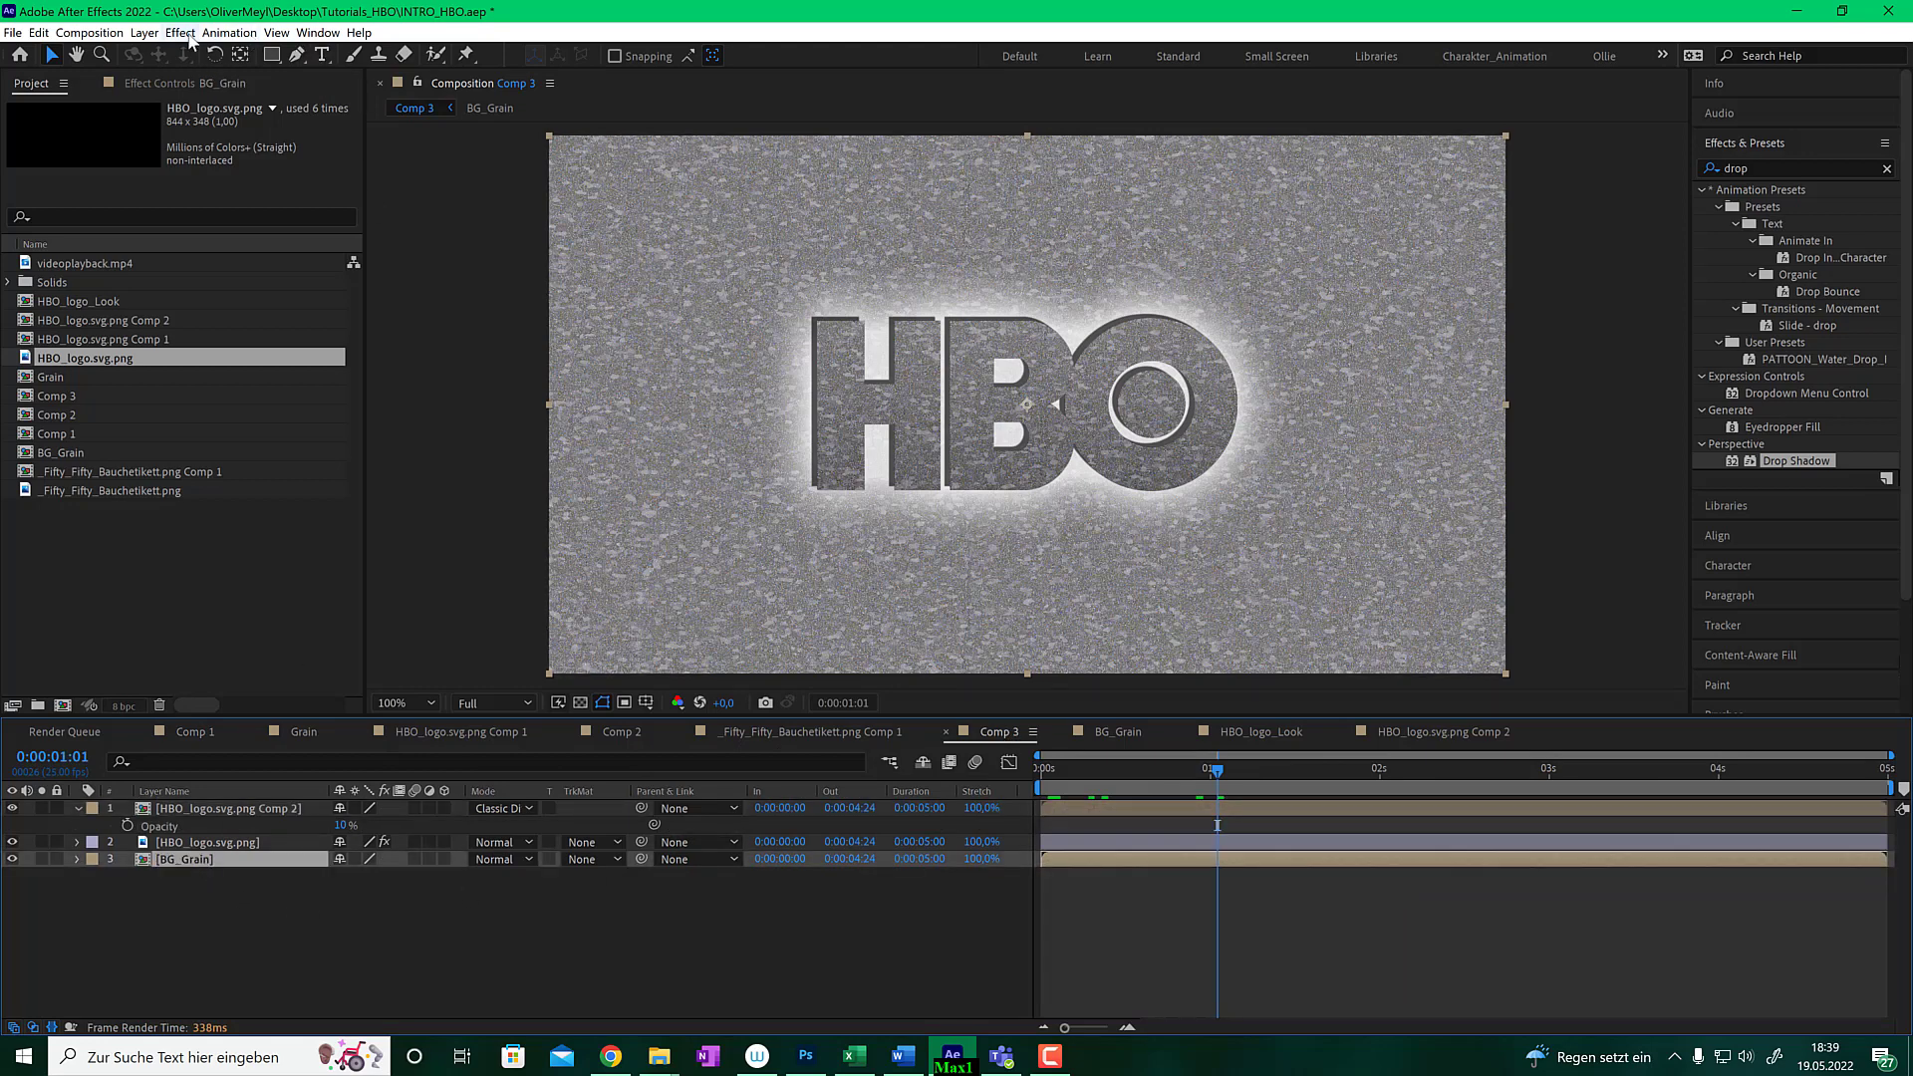
click(145, 33)
mouse_move(393, 55)
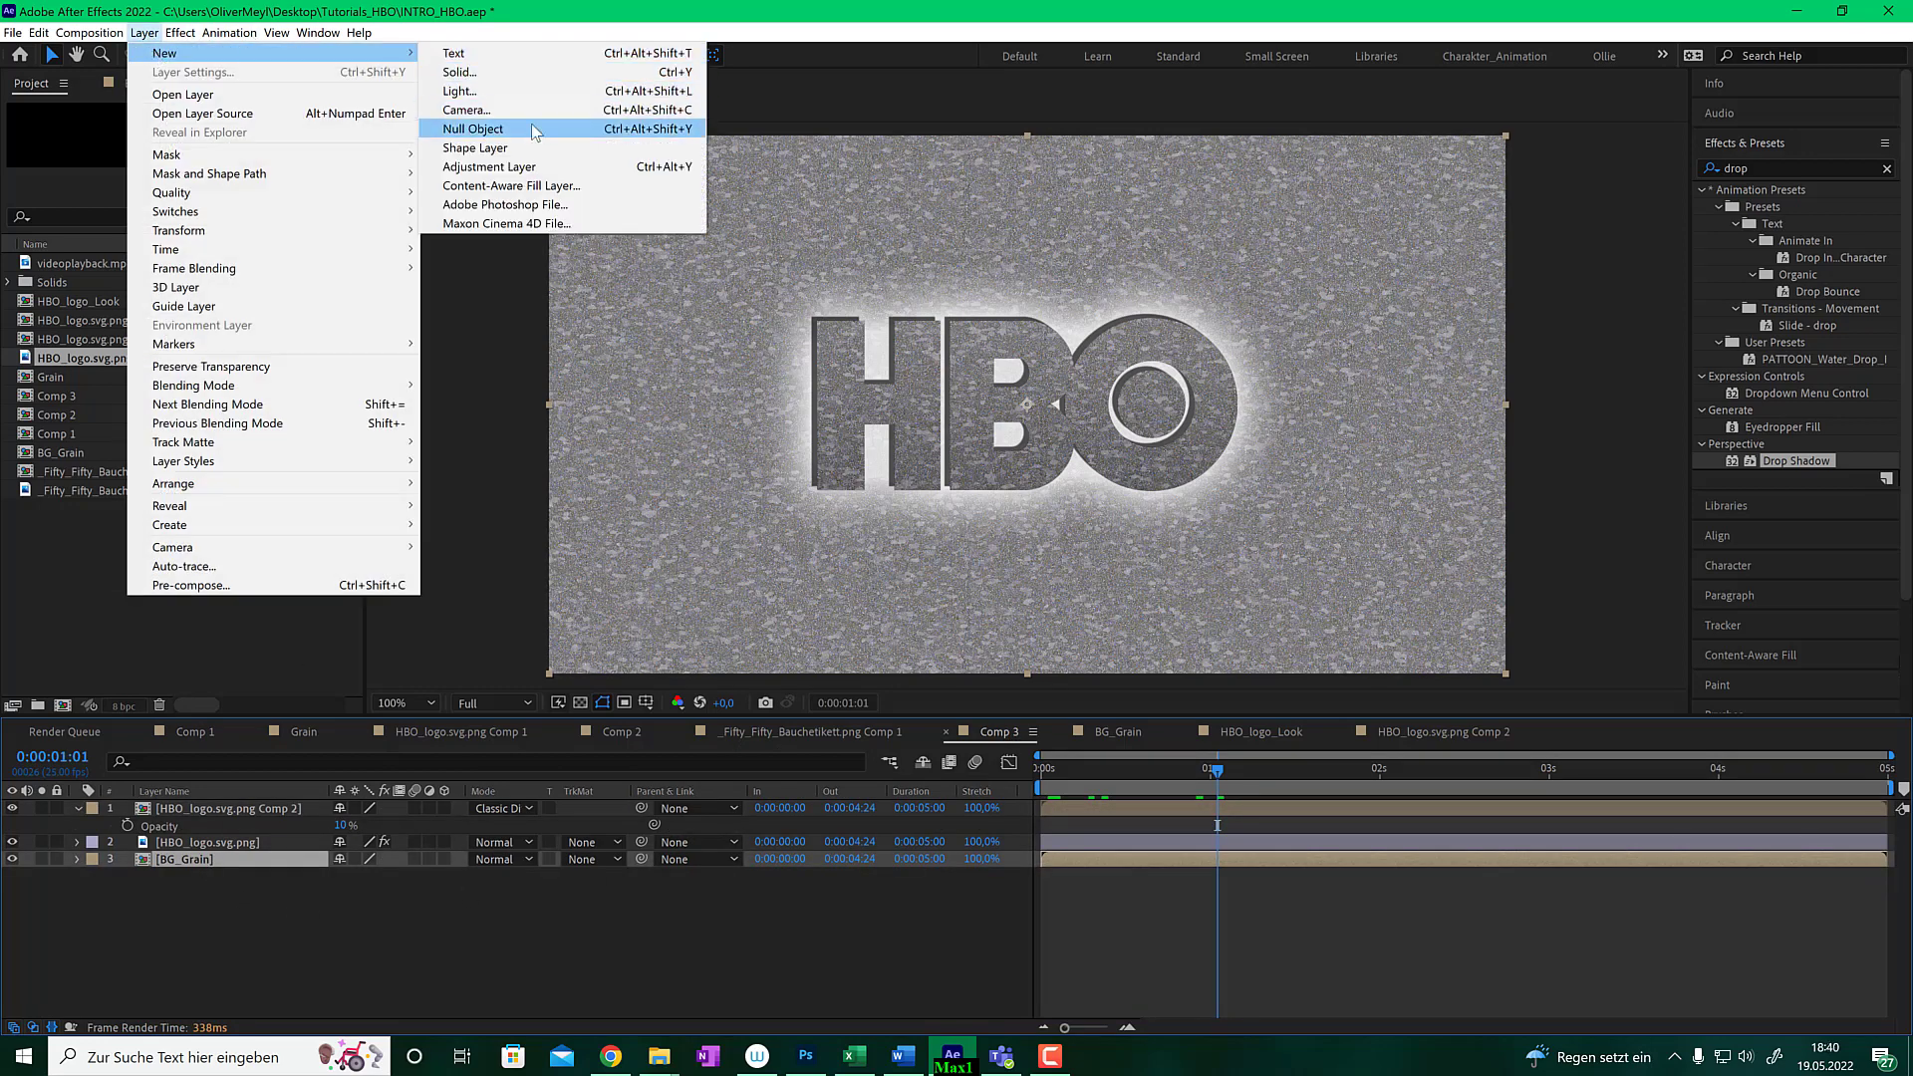
click(489, 166)
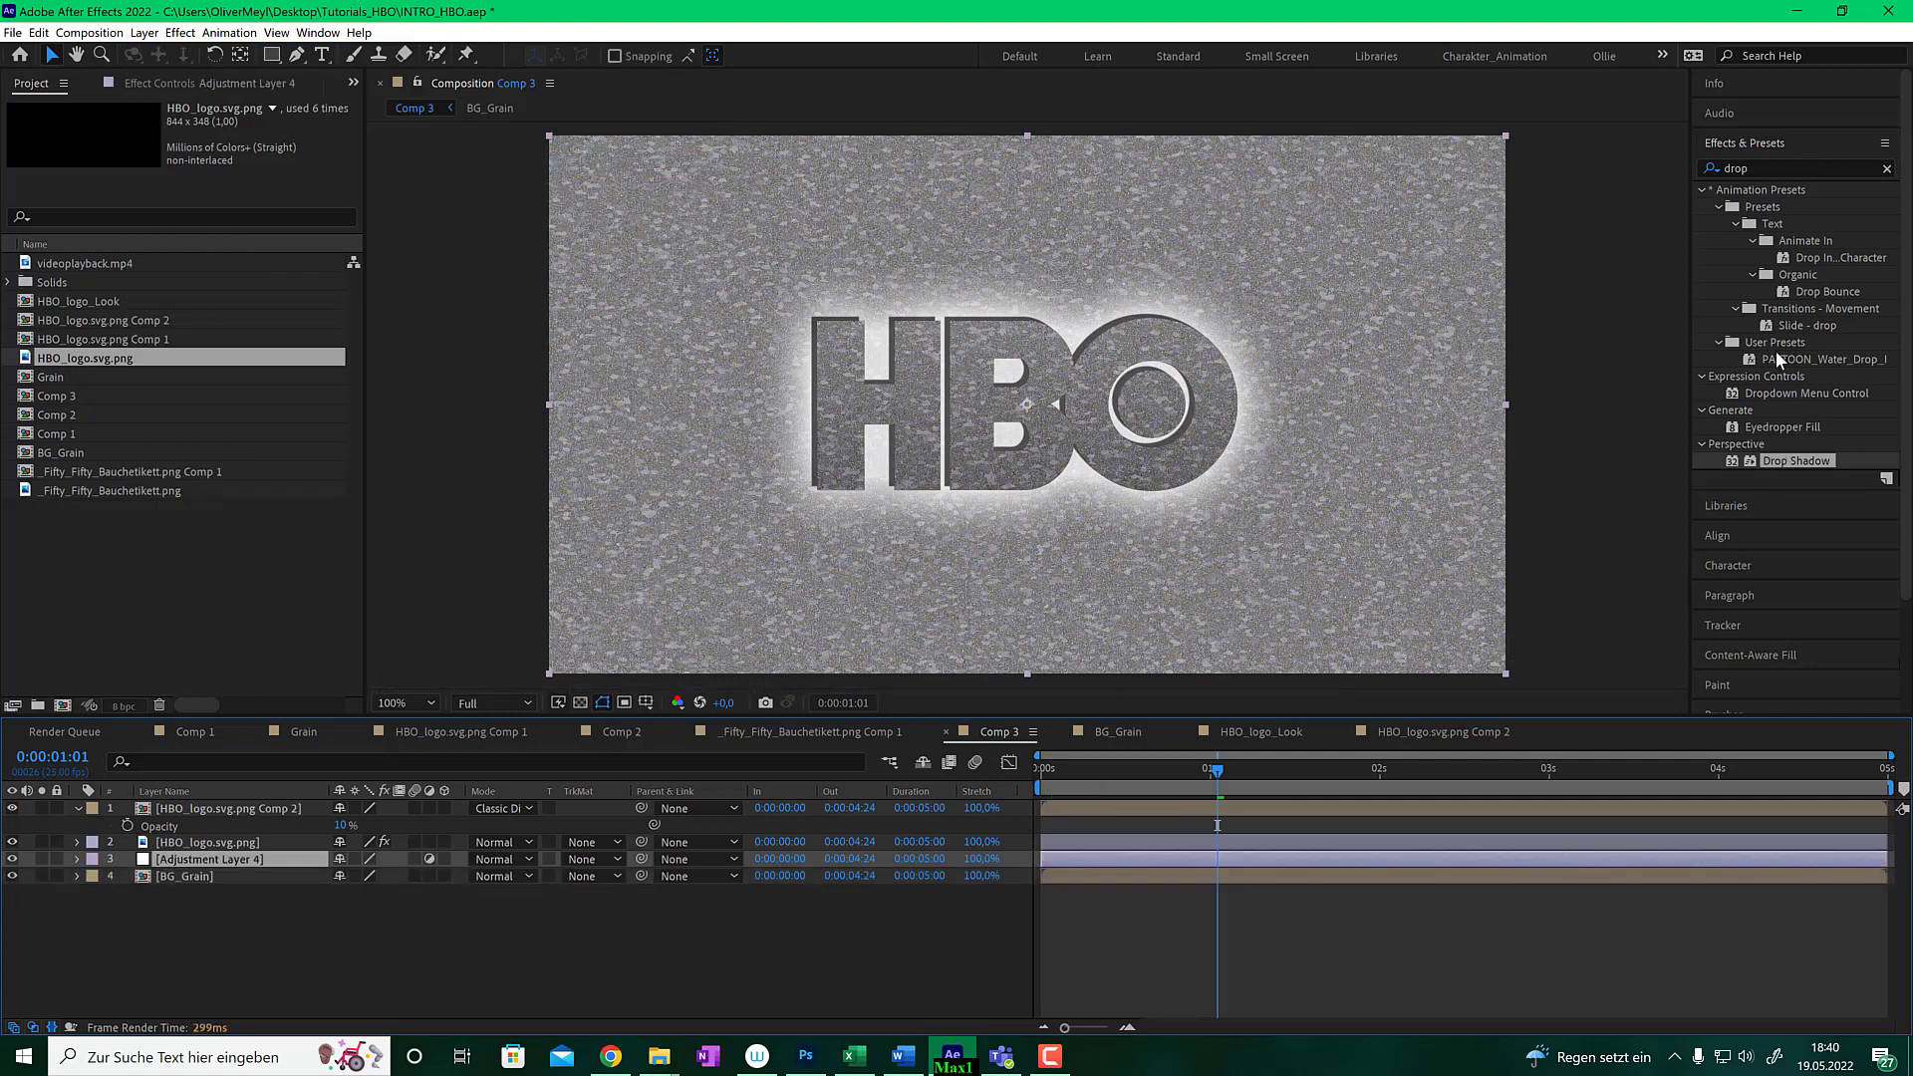
- Apply the Curves effect to the new adjustment layer and pull the middle of the RGB curve down to darken the grain background
click(1789, 172)
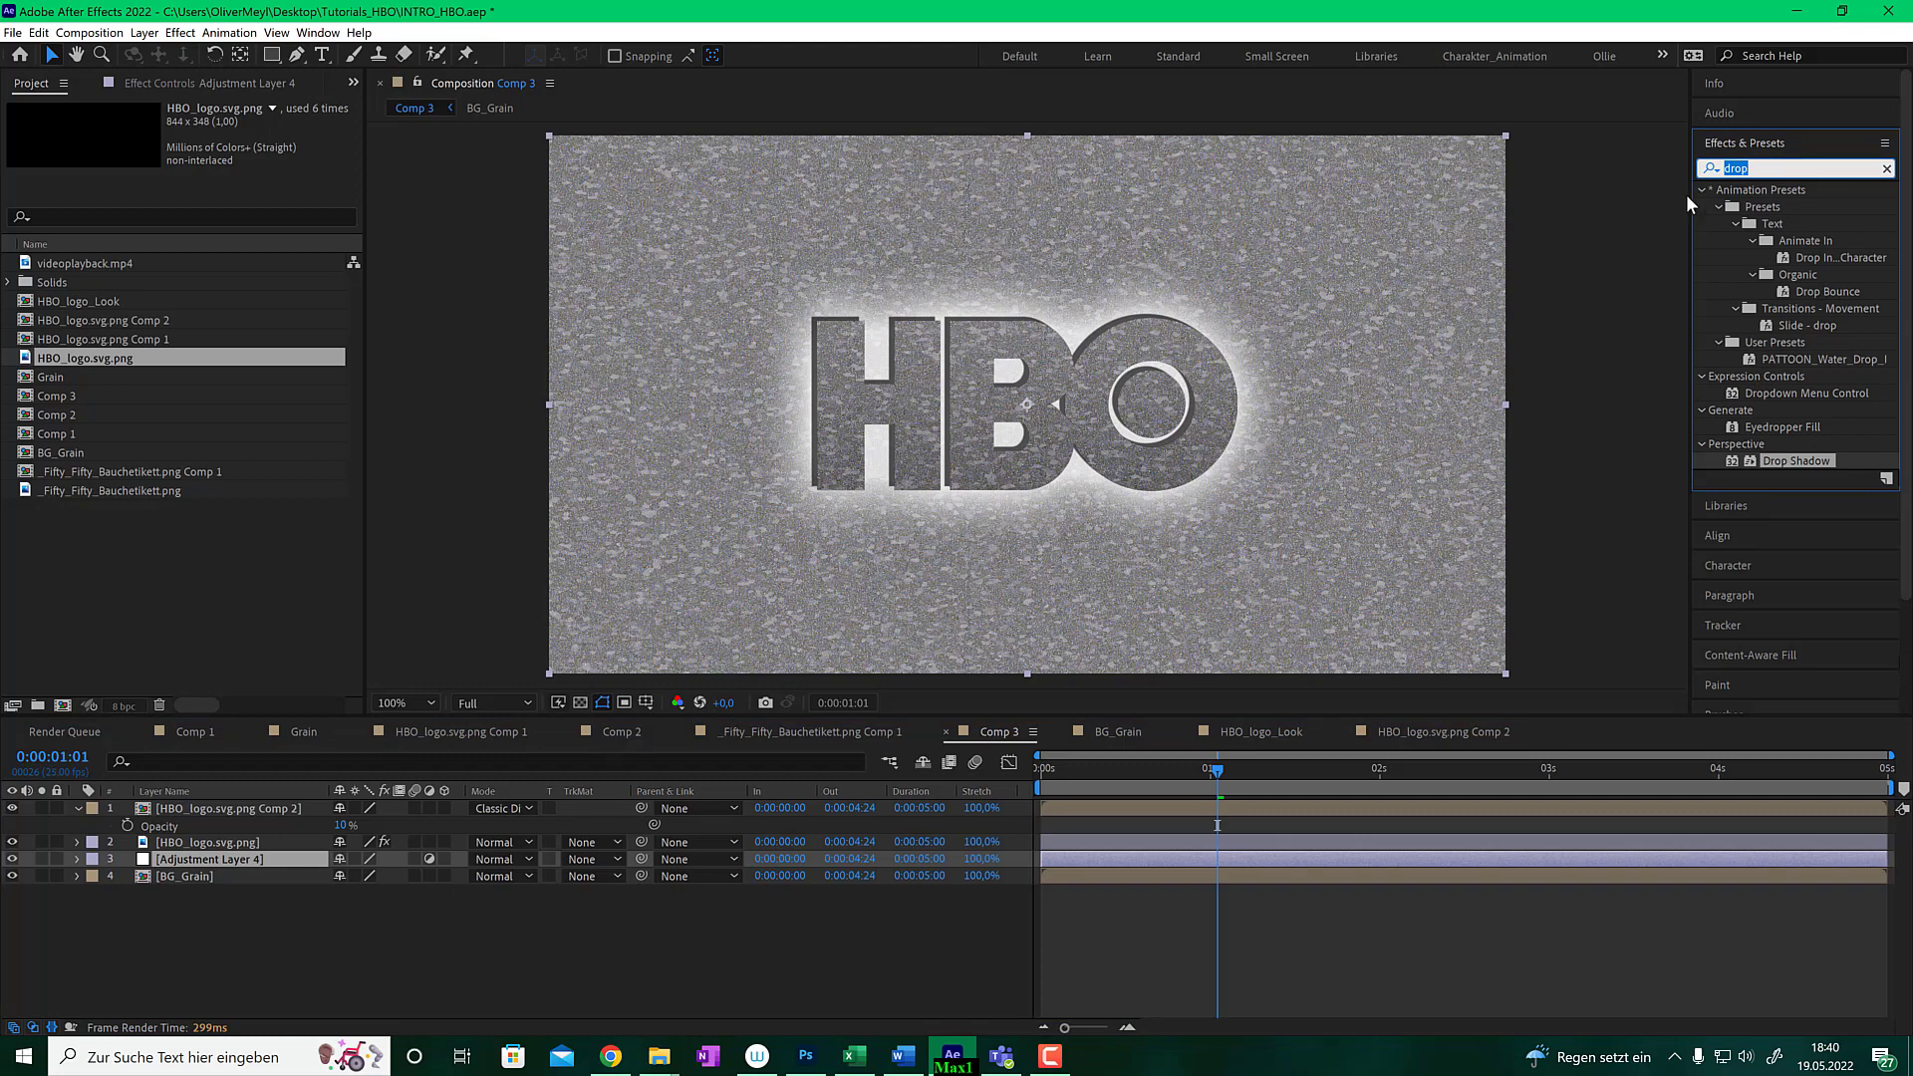
key(XF86AudioRaiseVolume)
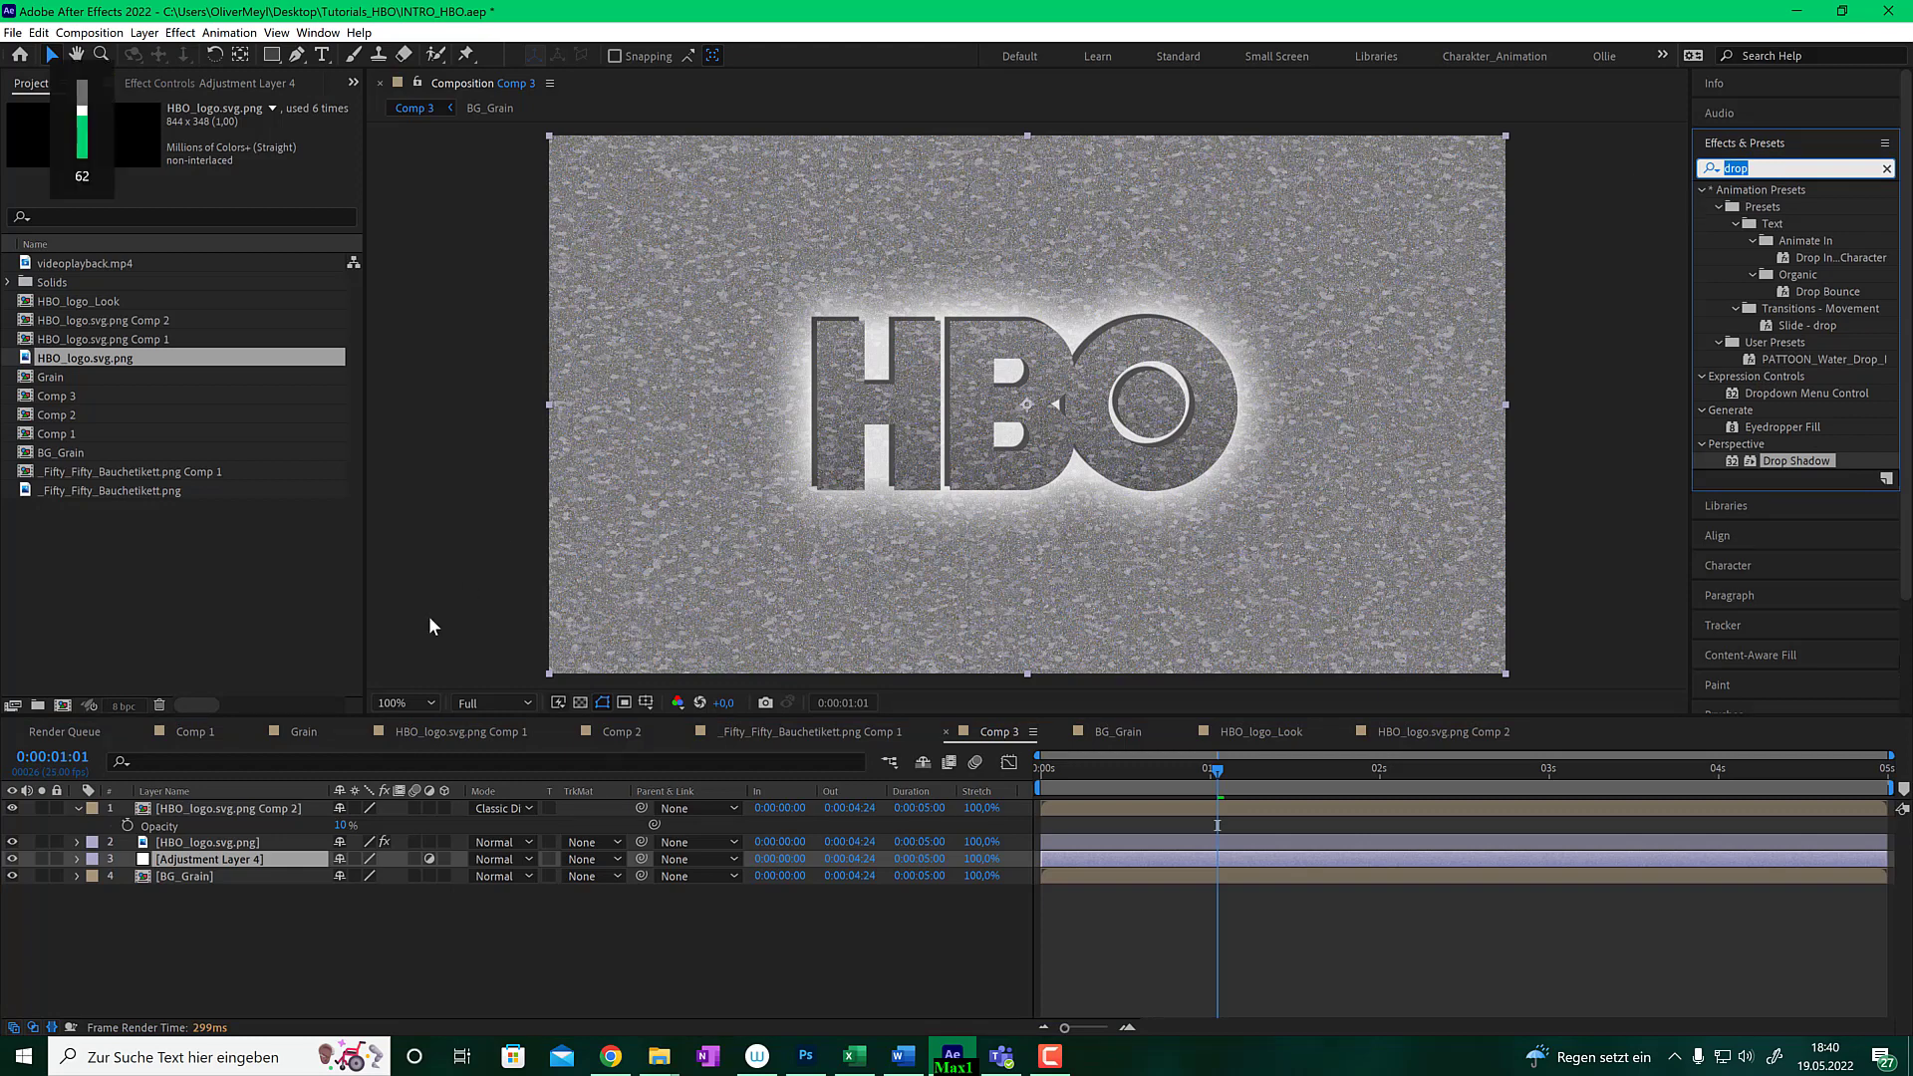
key(F3)
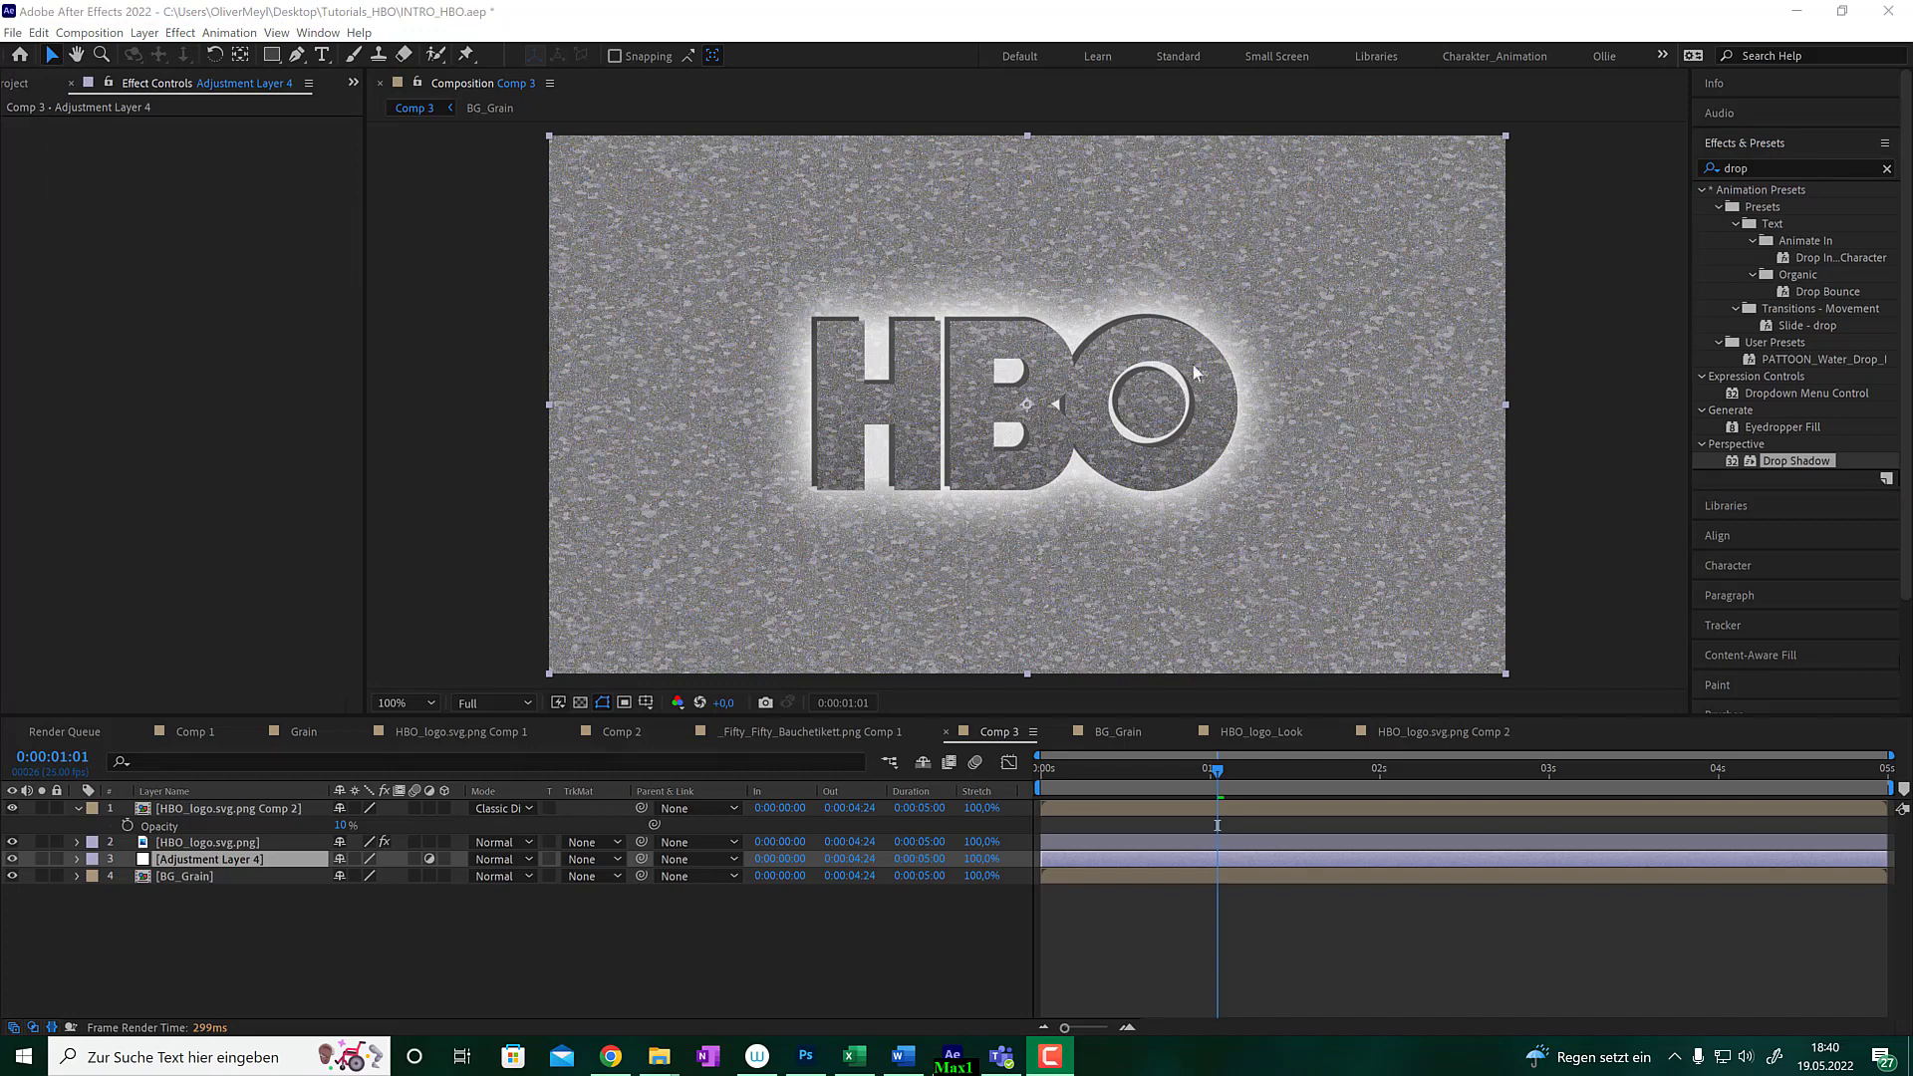
click(1808, 169)
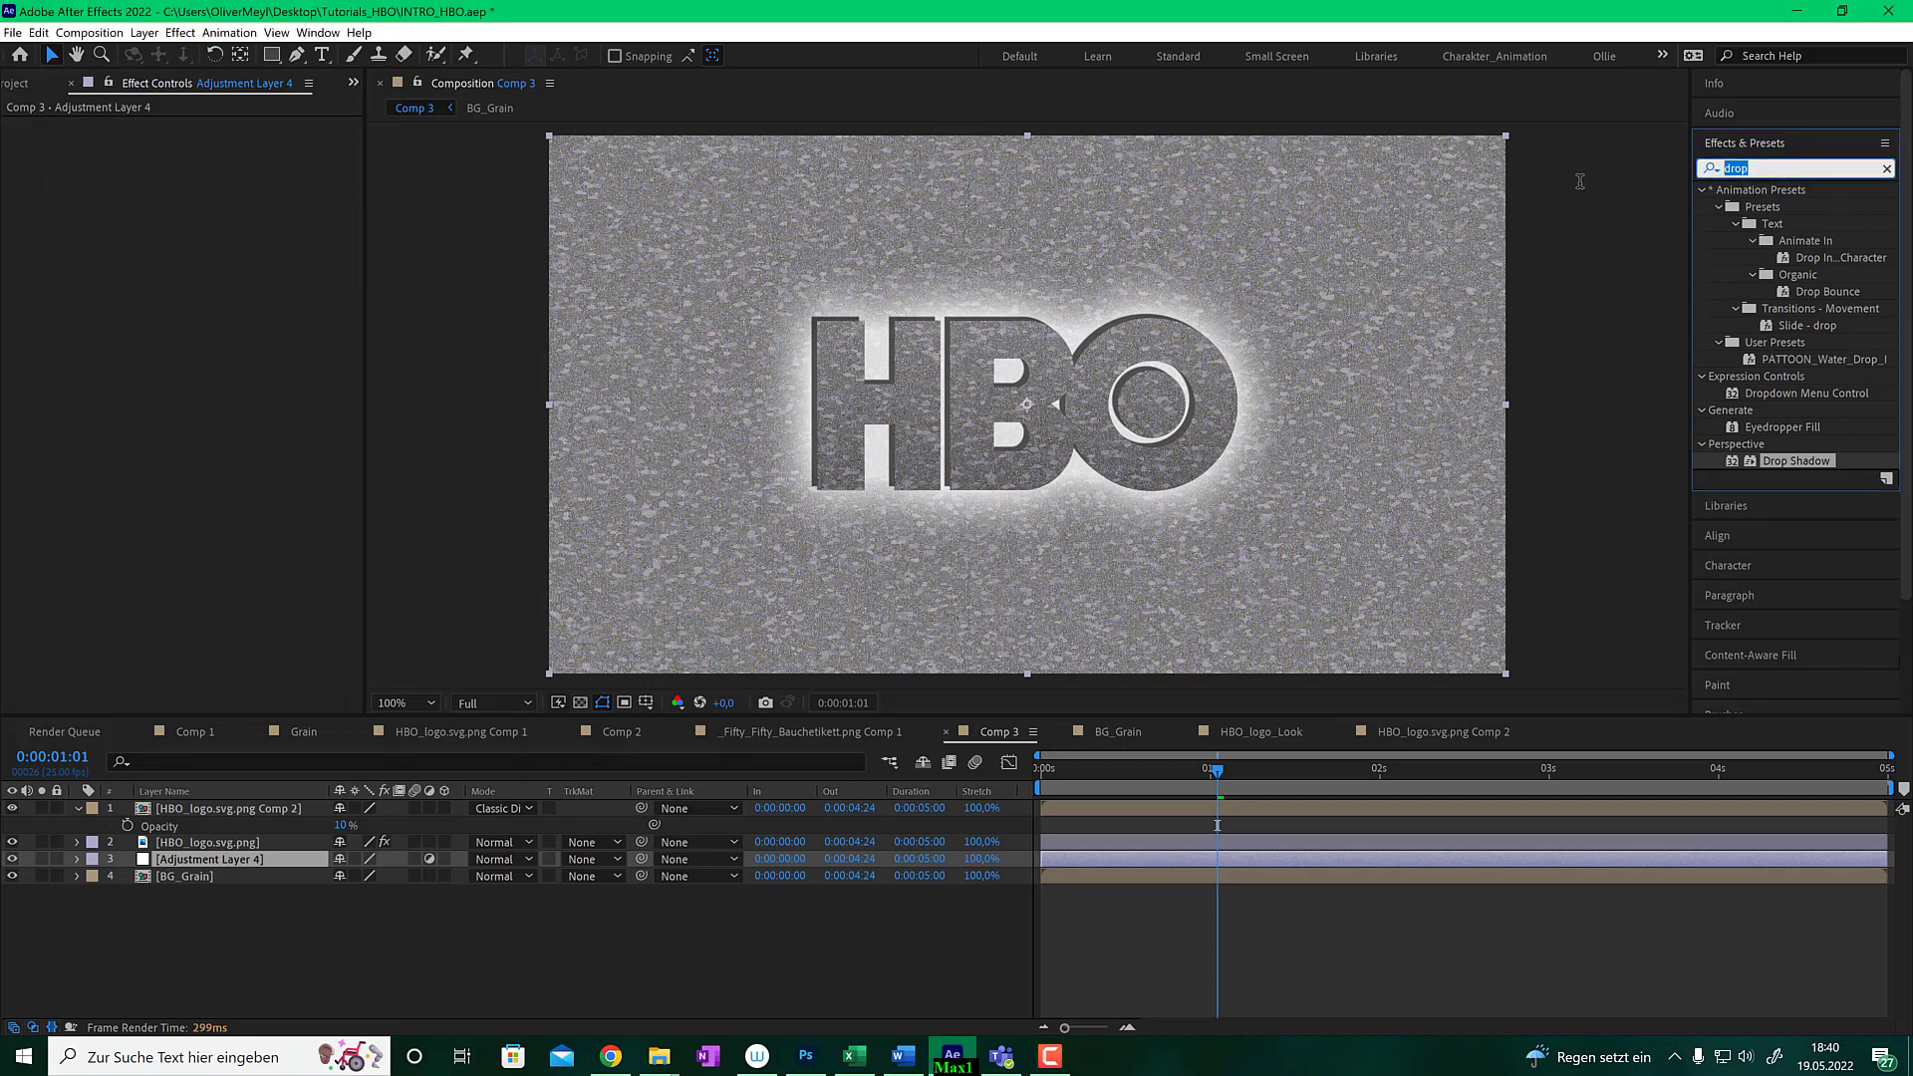
text(curve)
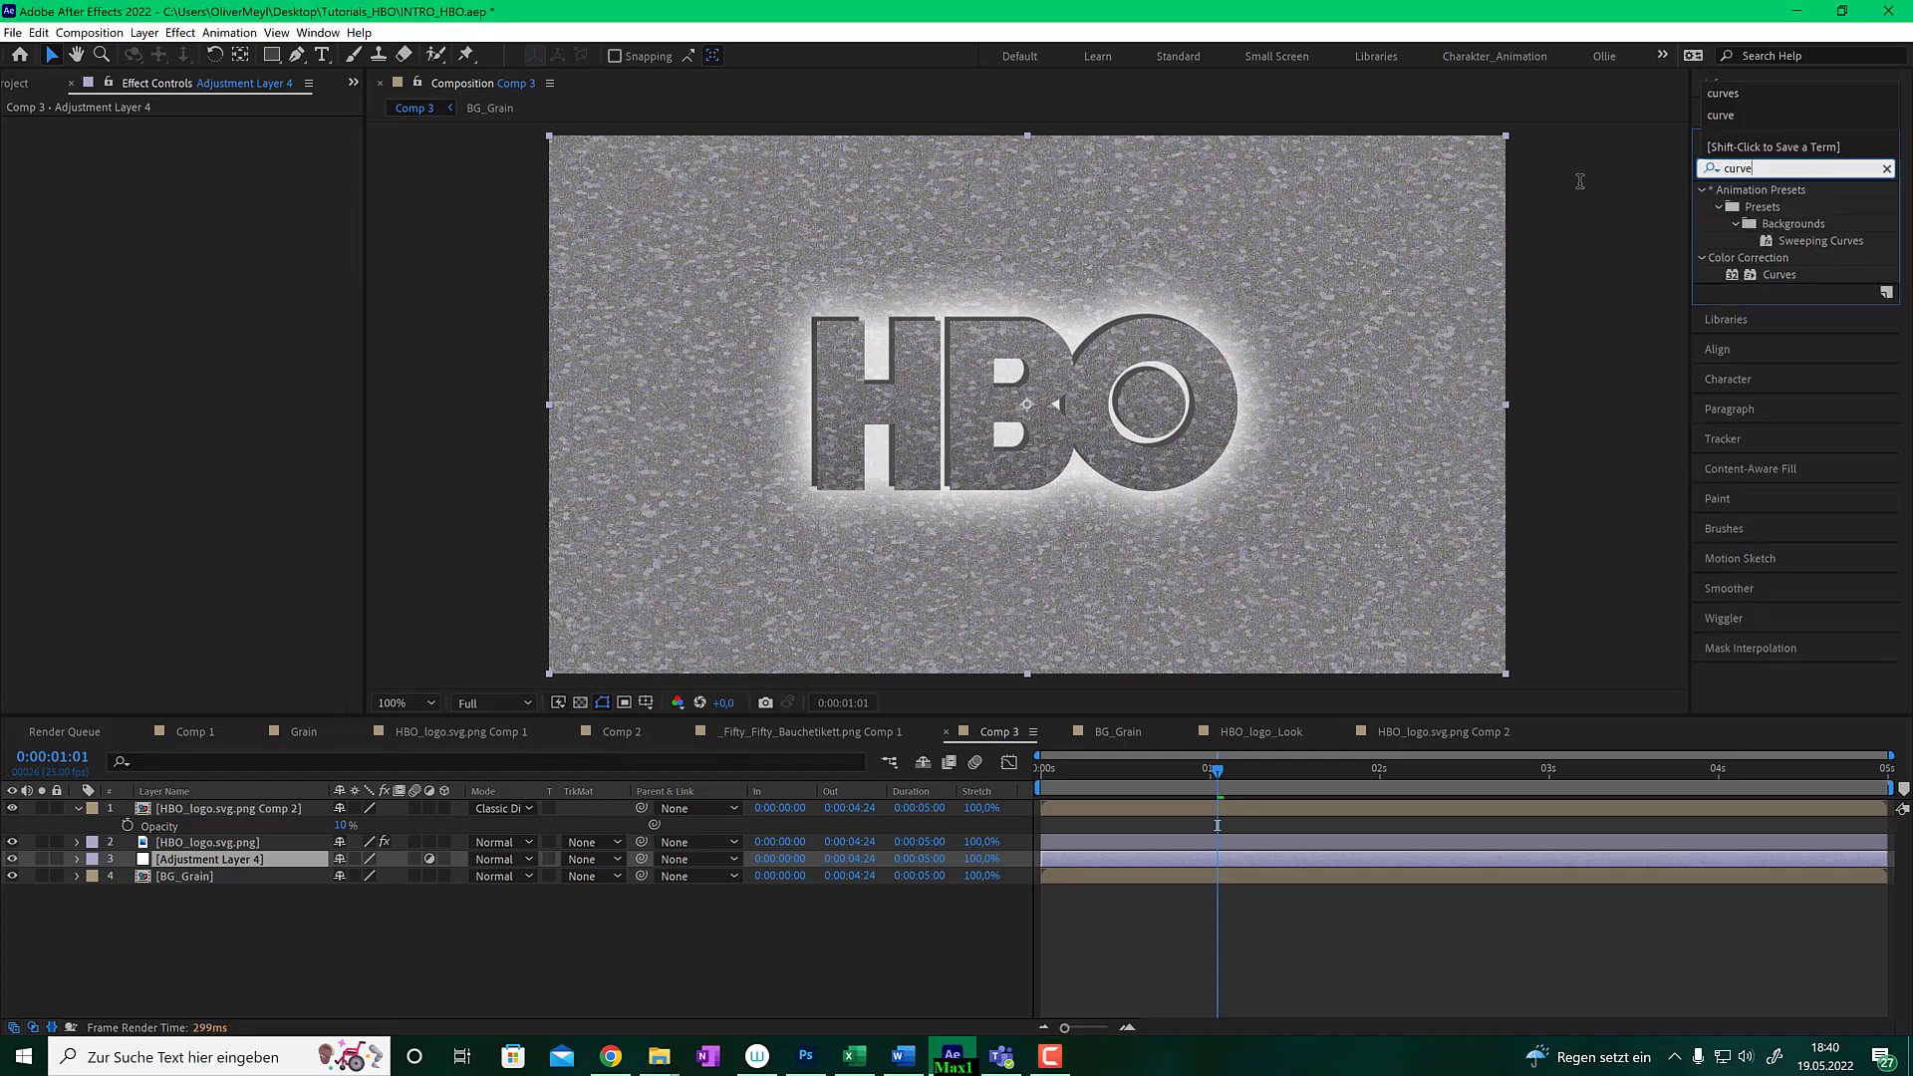
double_click(1750, 276)
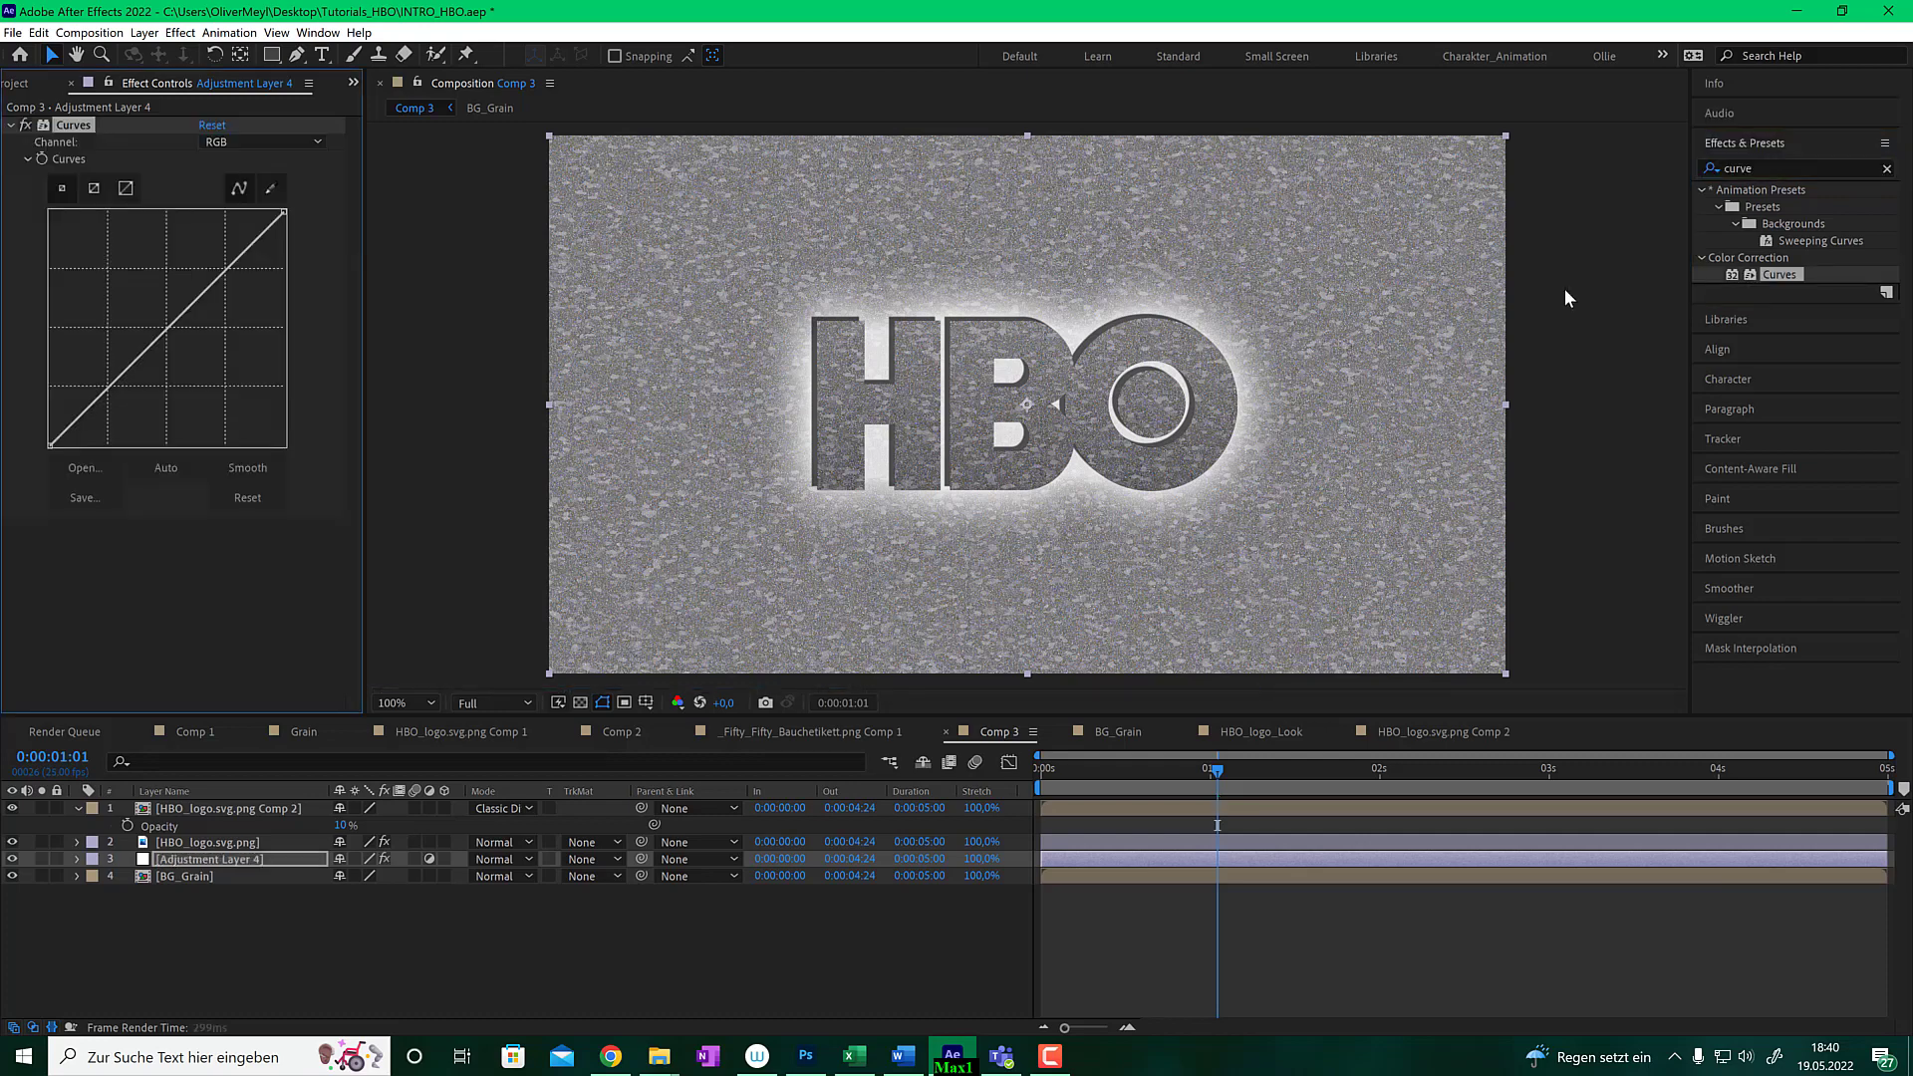
drag(179, 327, 194, 341)
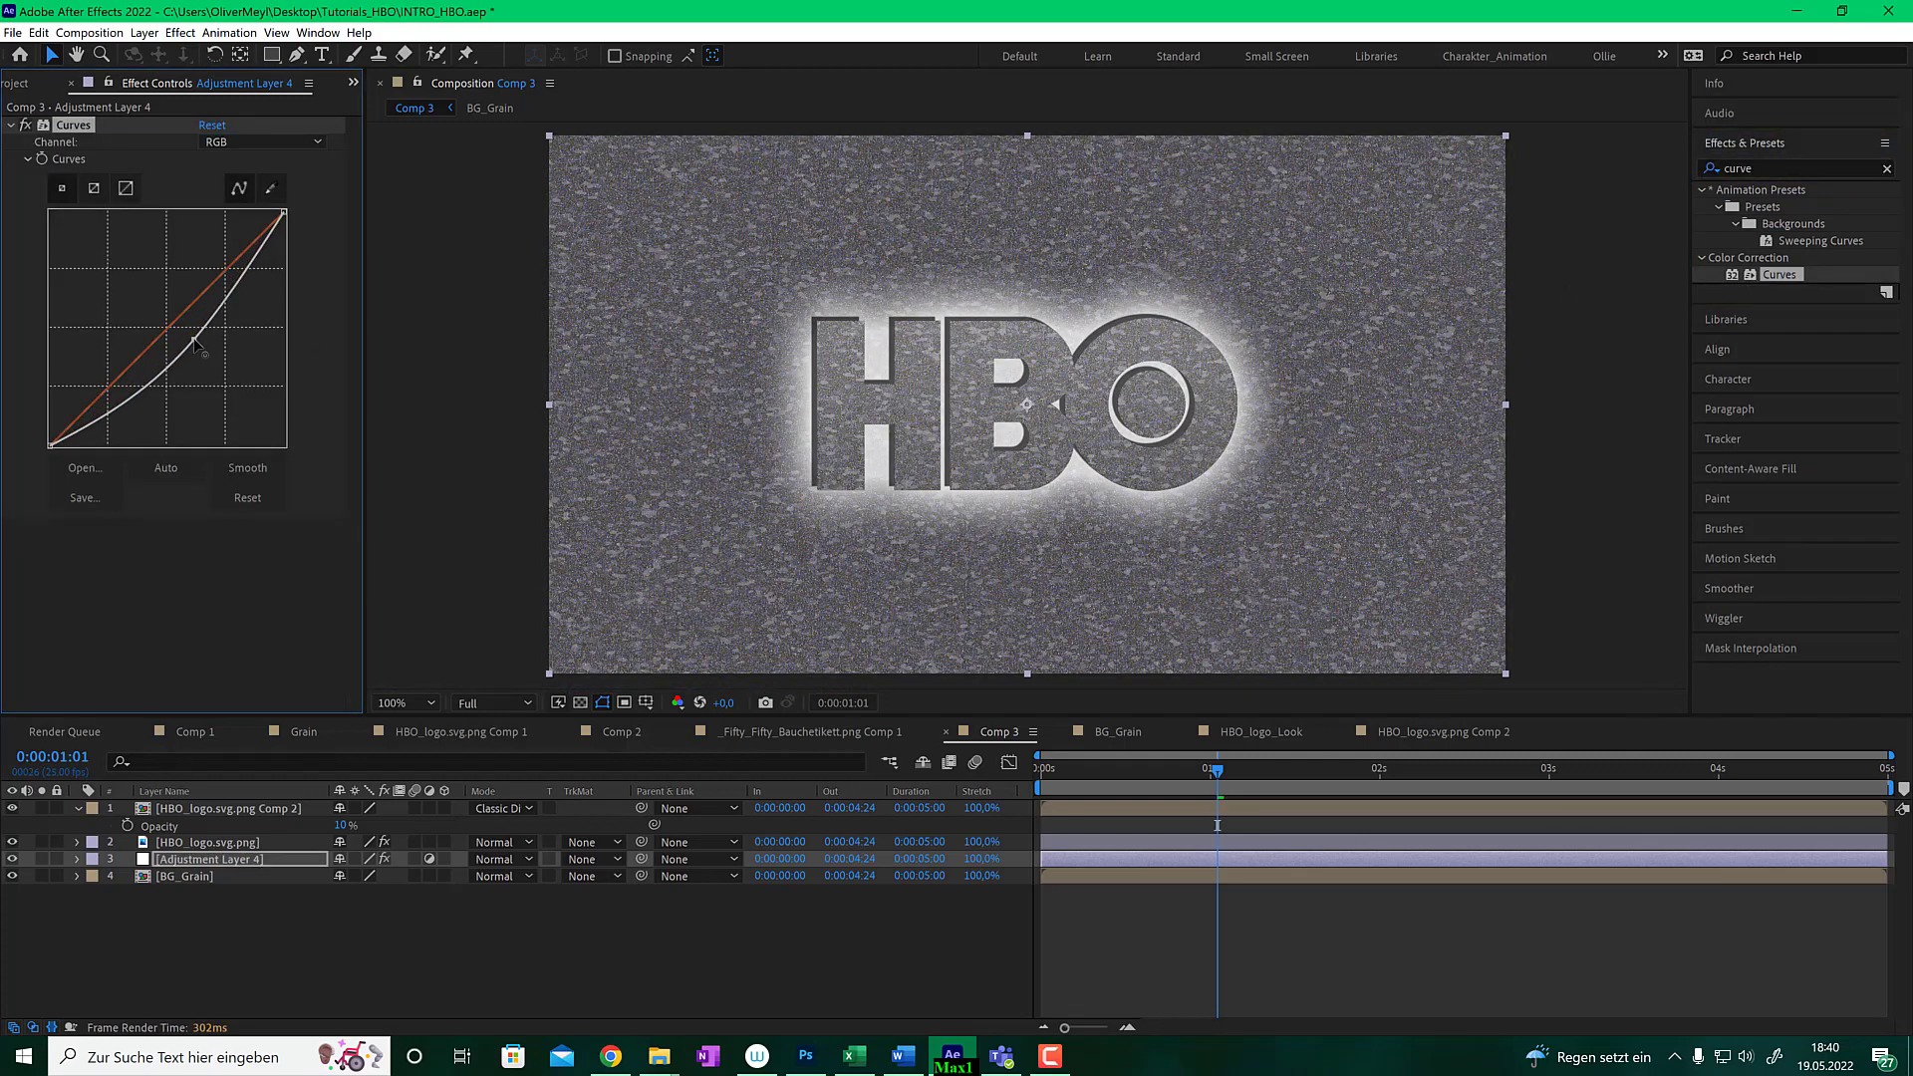
- Draw a wide rectangular mask around the logo on the adjustment layer, extending past both sides of the frame, and invert it
click(271, 56)
mouse_move(504, 205)
mouse_down()
mouse_move(835, 433)
mouse_move(1567, 589)
mouse_up()
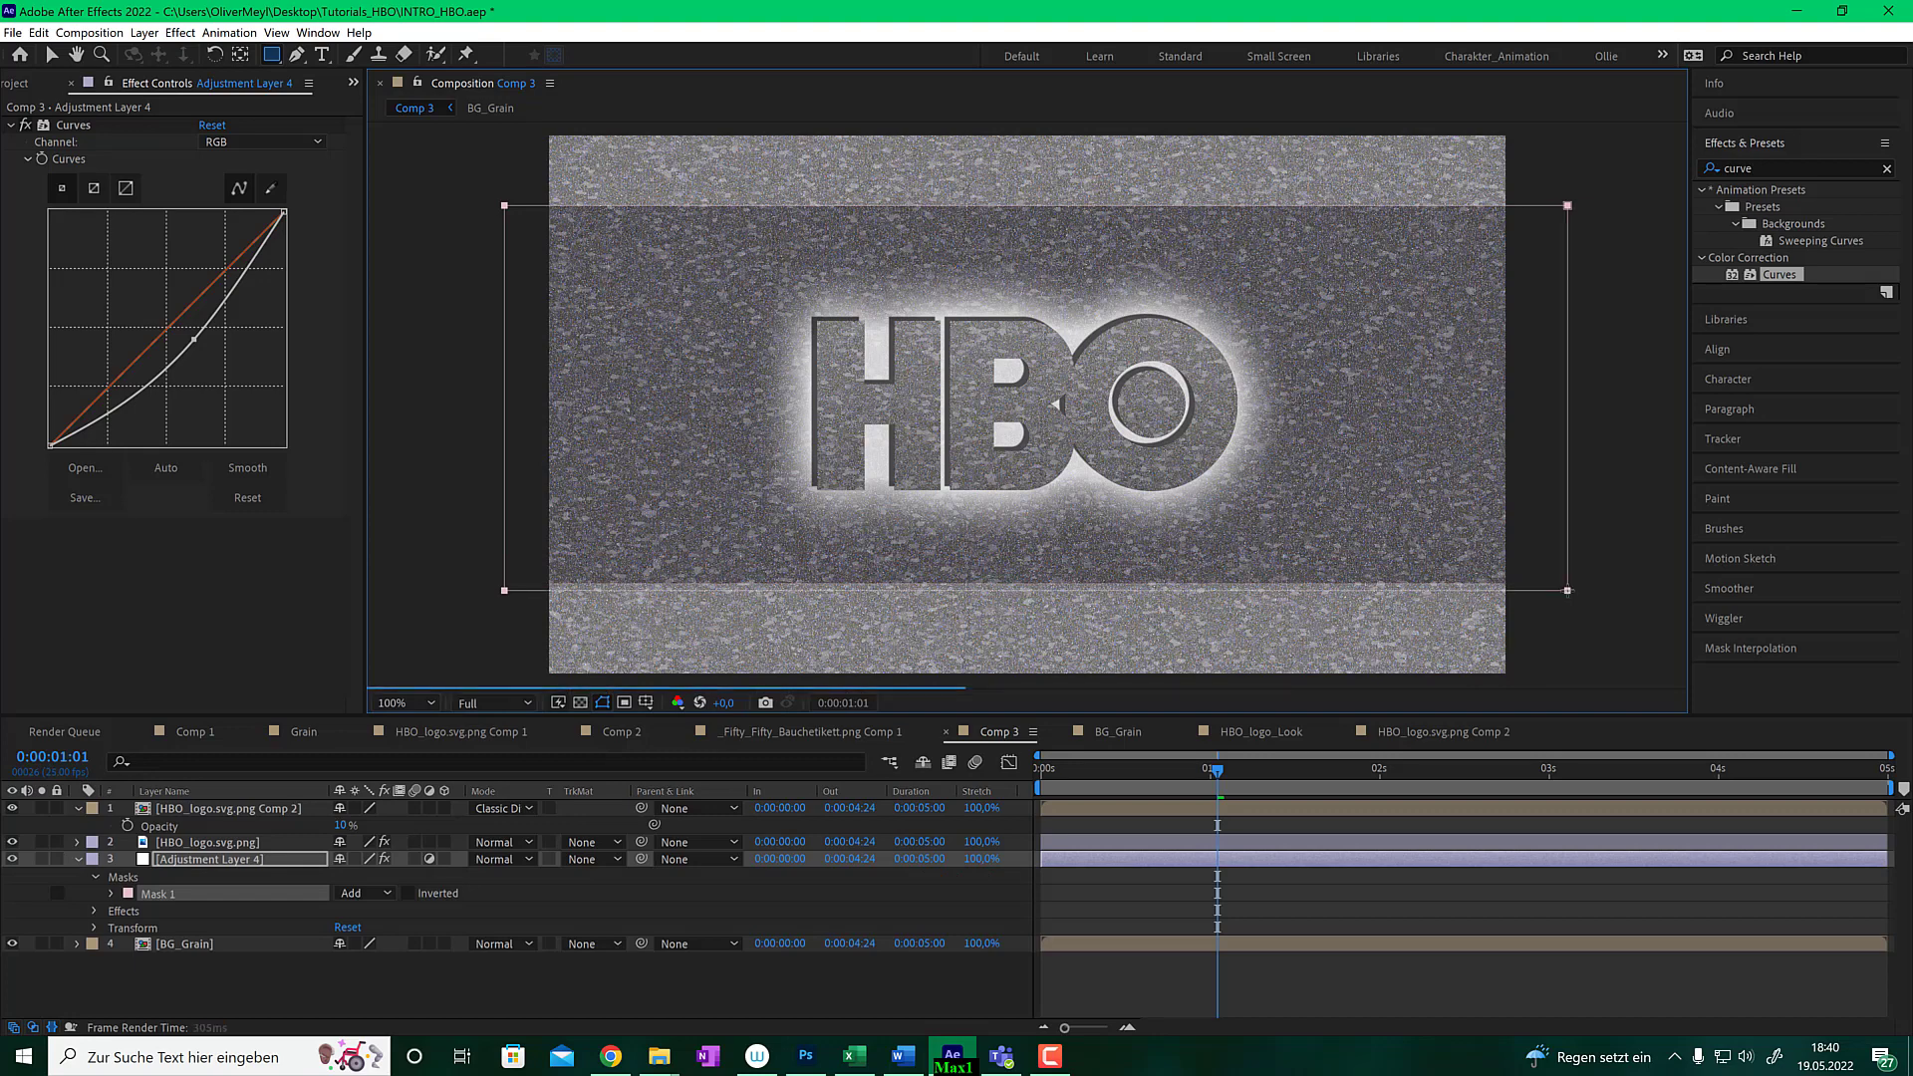
click(408, 893)
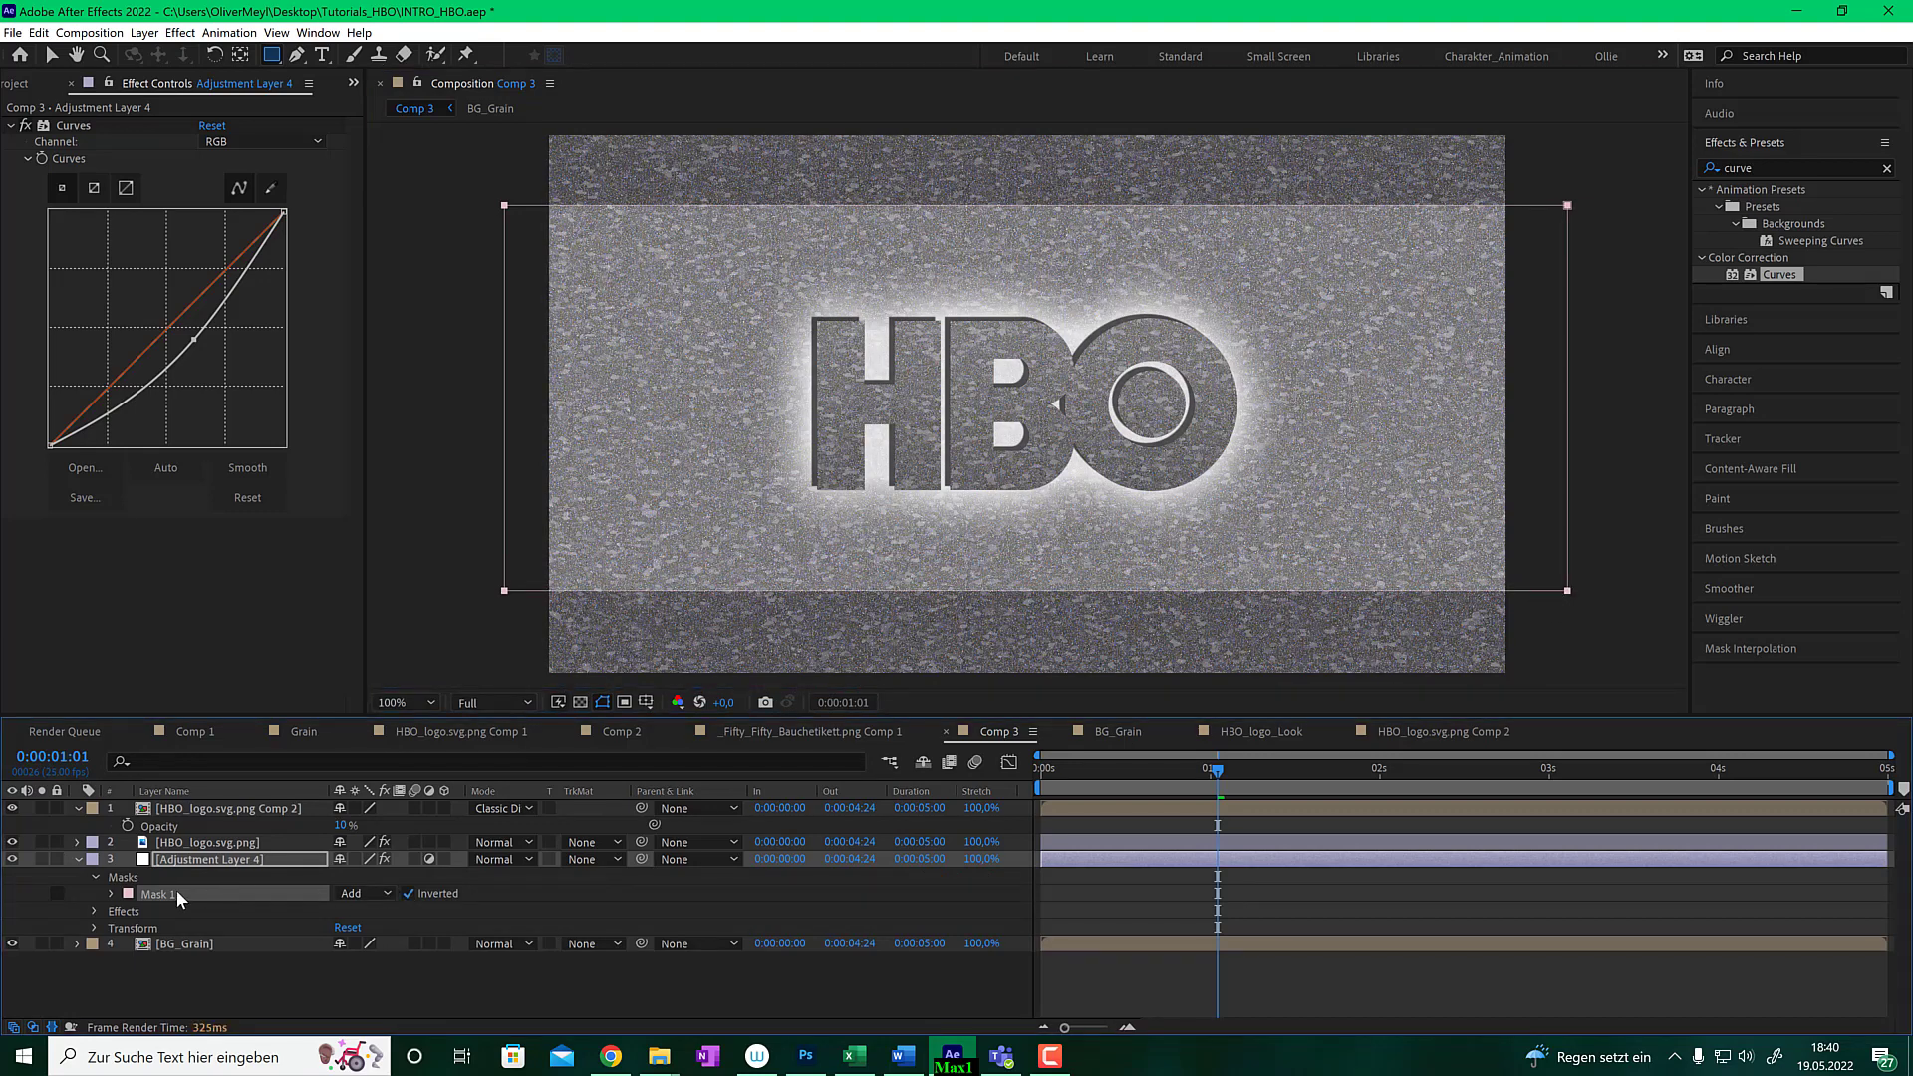
- Set the feather of the adjustment layer's inverted mask to 200 pixels in both directions
key(m)
key(m)
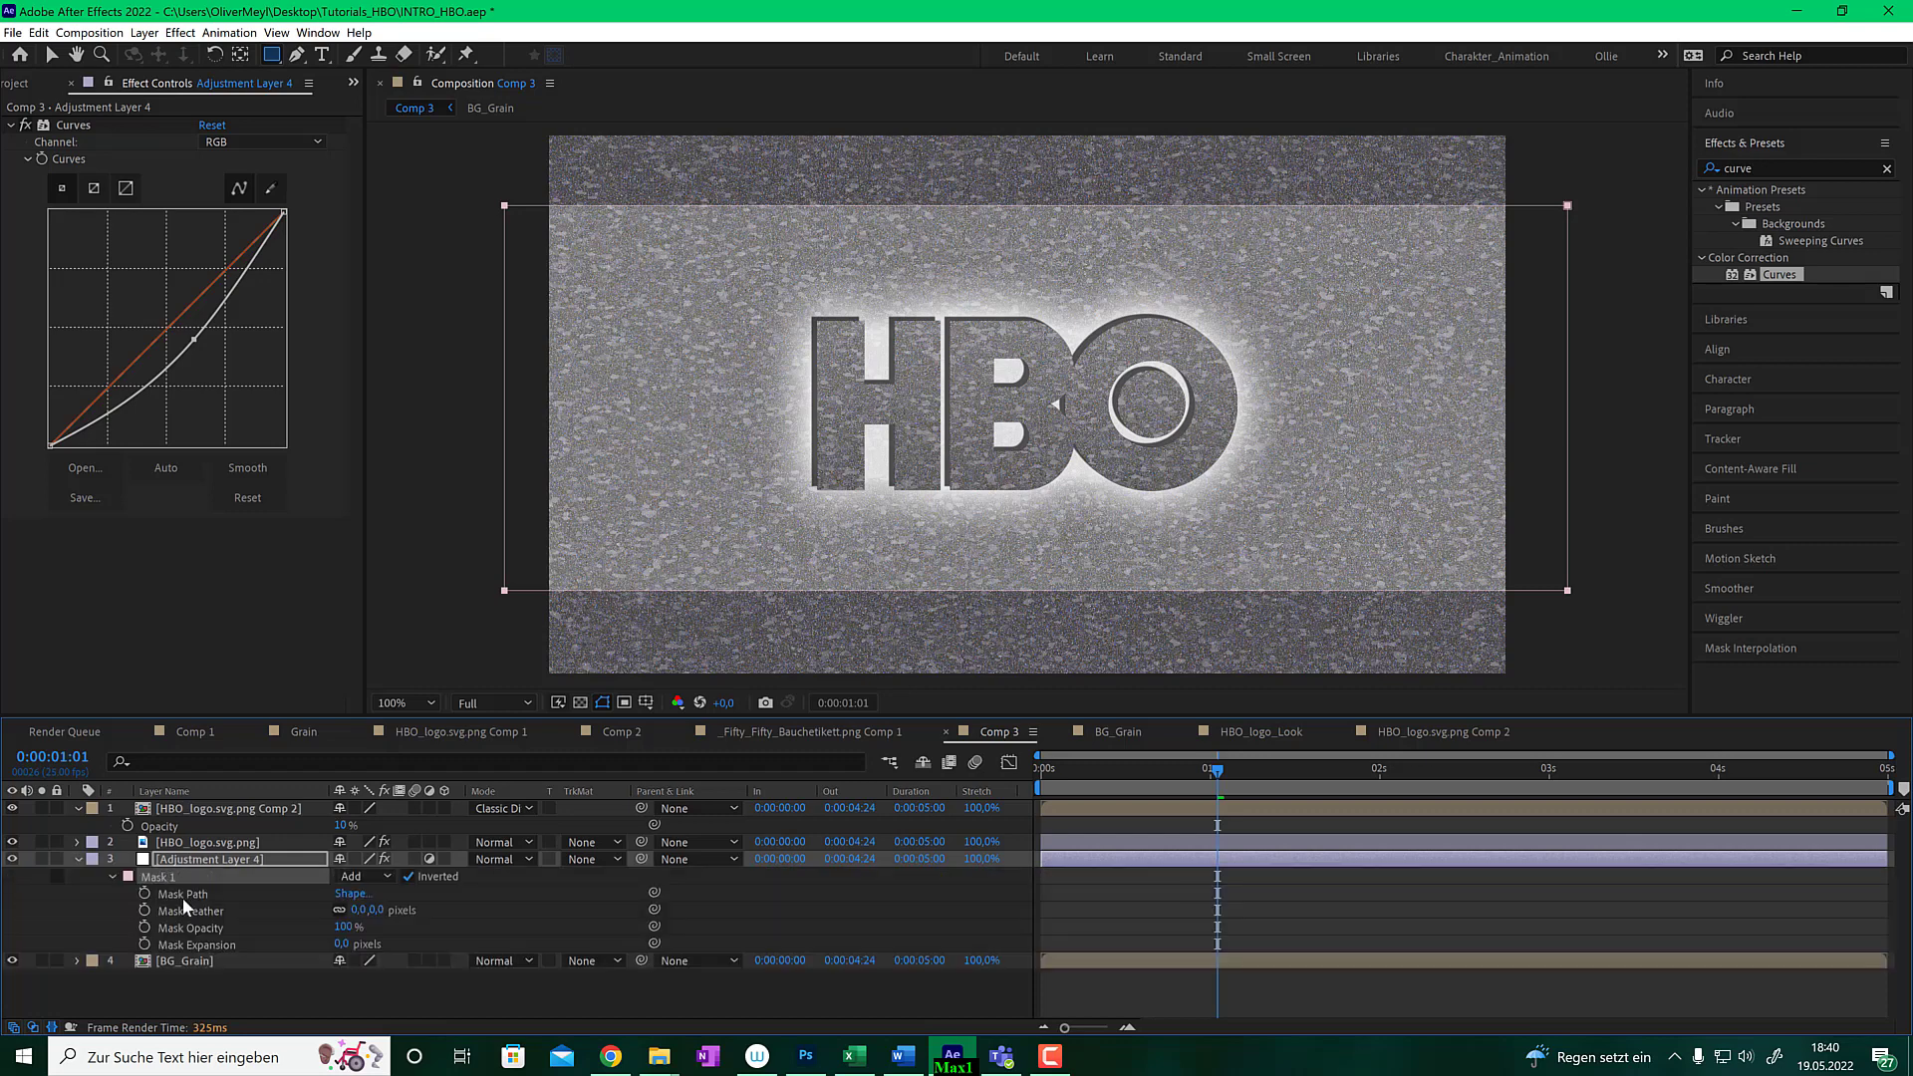
click(378, 909)
text(100)
key(Return)
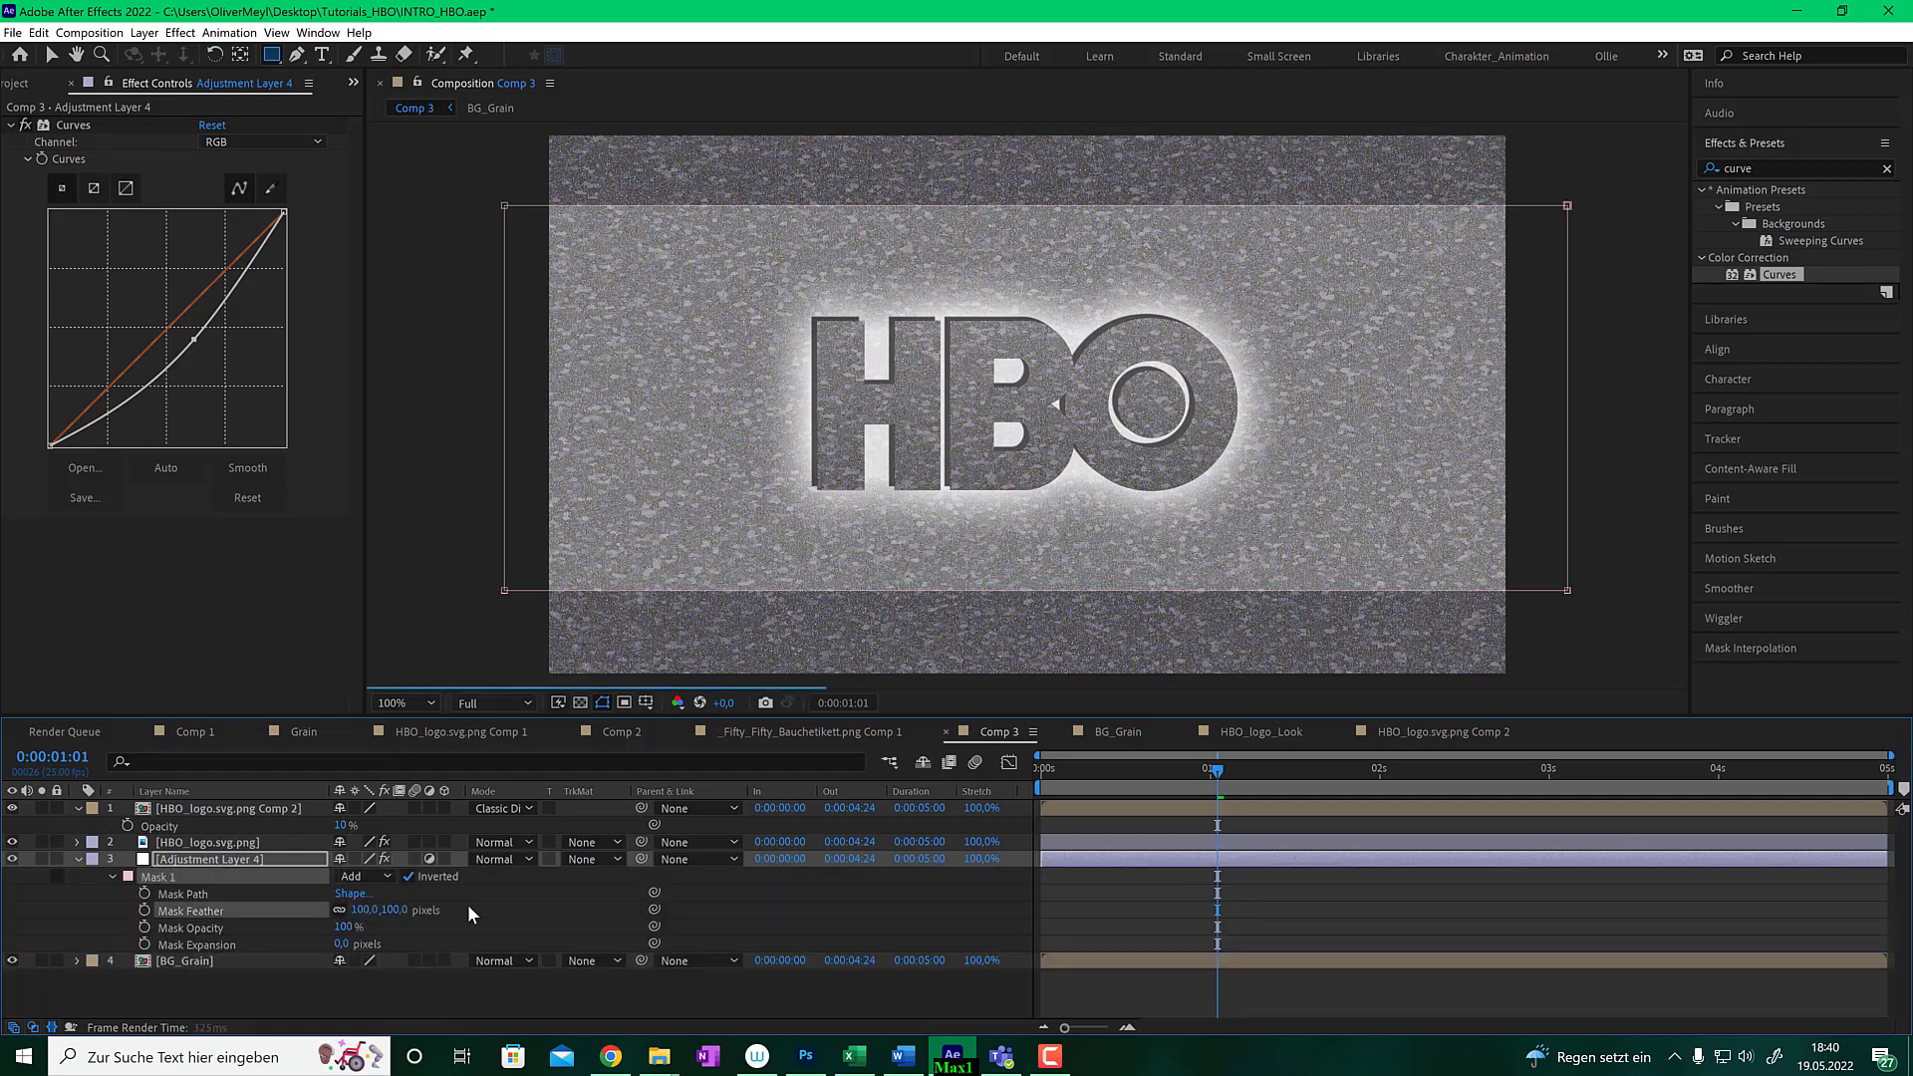
click(404, 909)
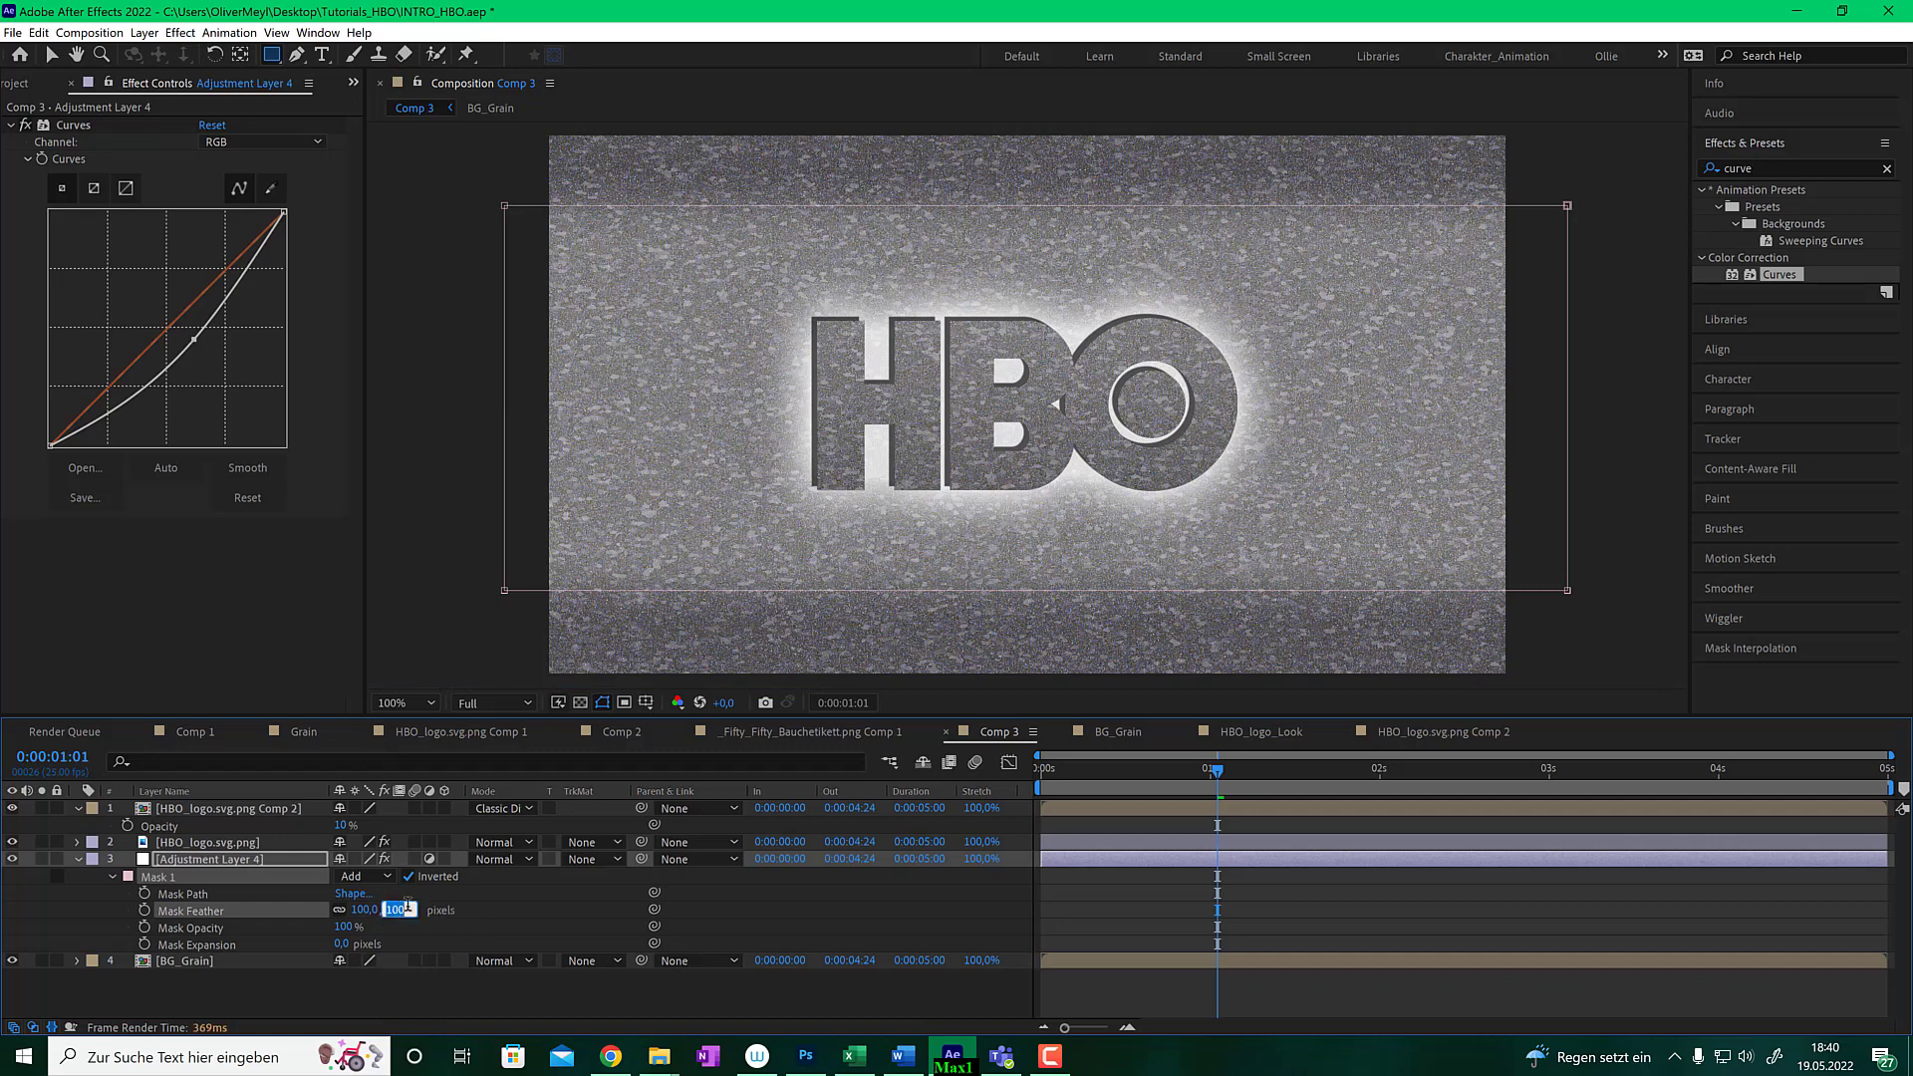
key(Return)
- Start keyframing the BG_Grain layer's Scale with a 100% keyframe at 0:00:00:13
drag(1215, 768, 1006, 779)
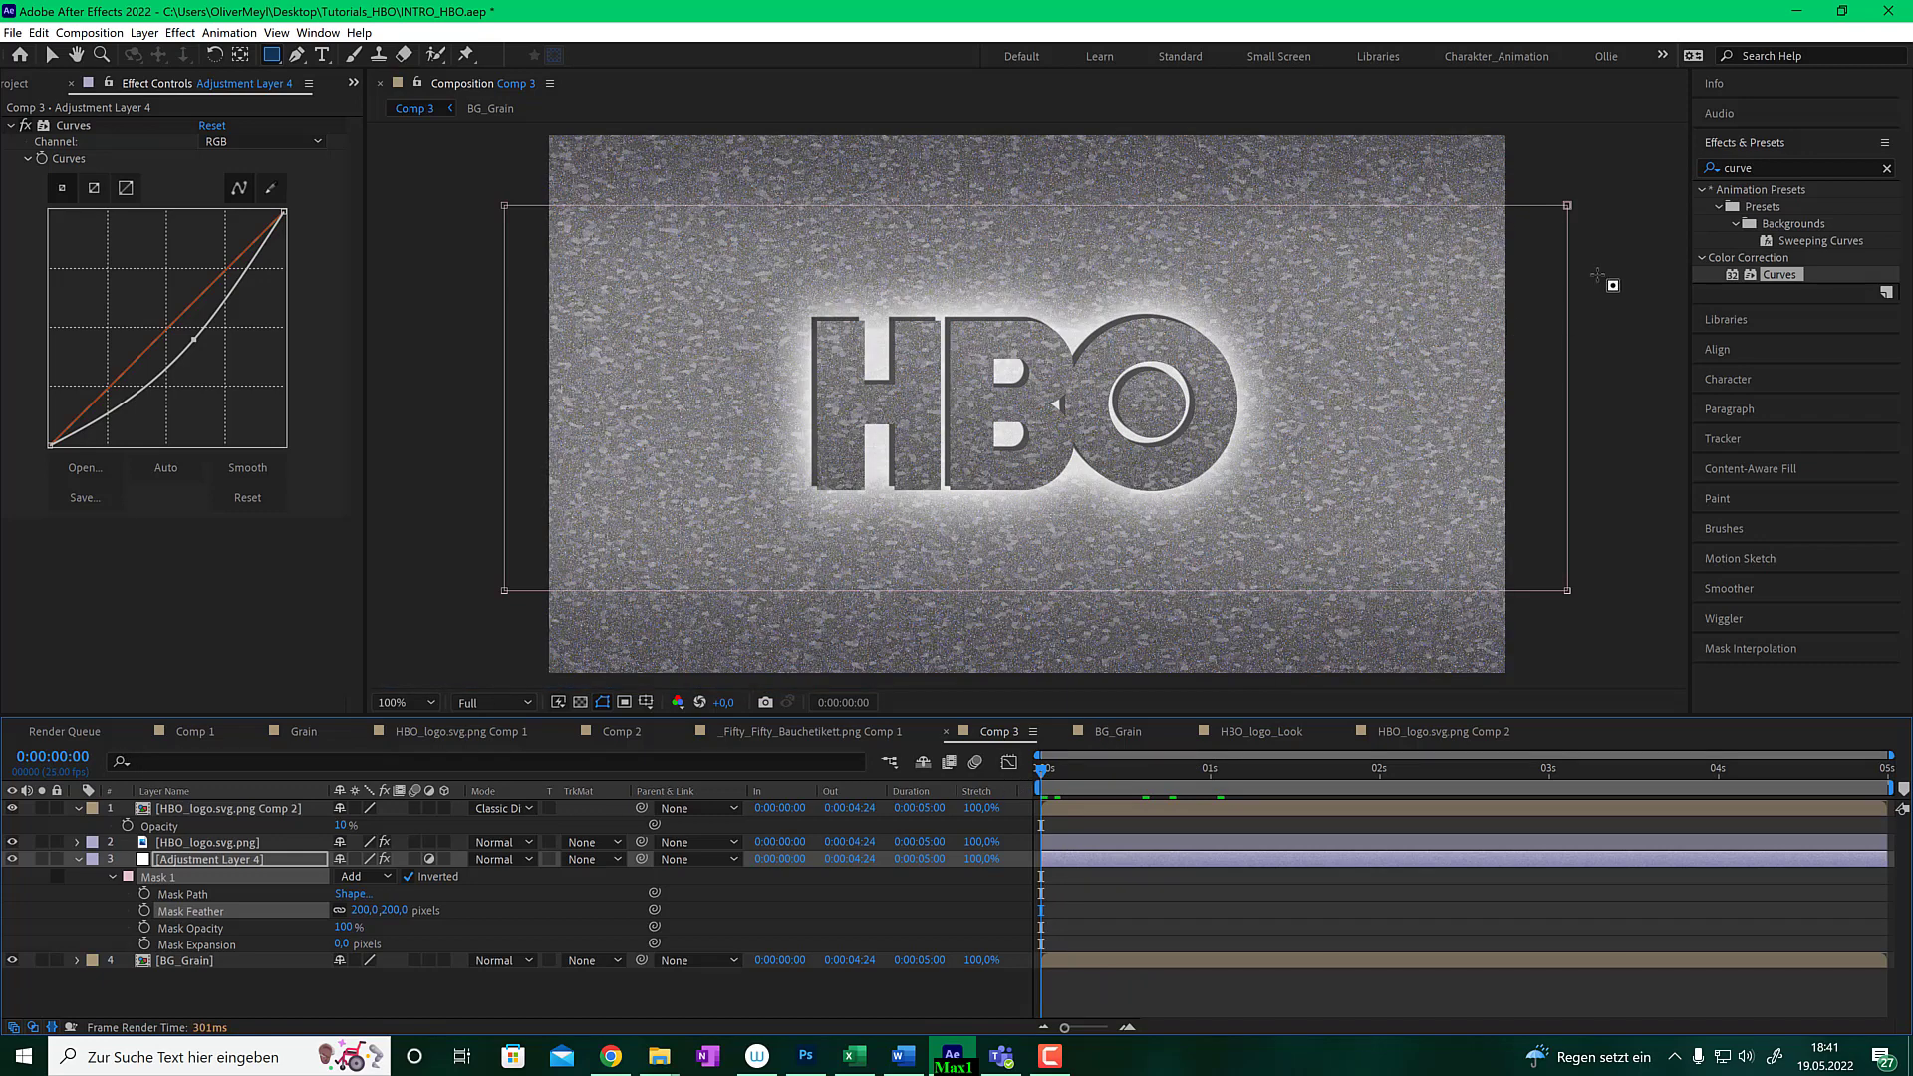
click(50, 56)
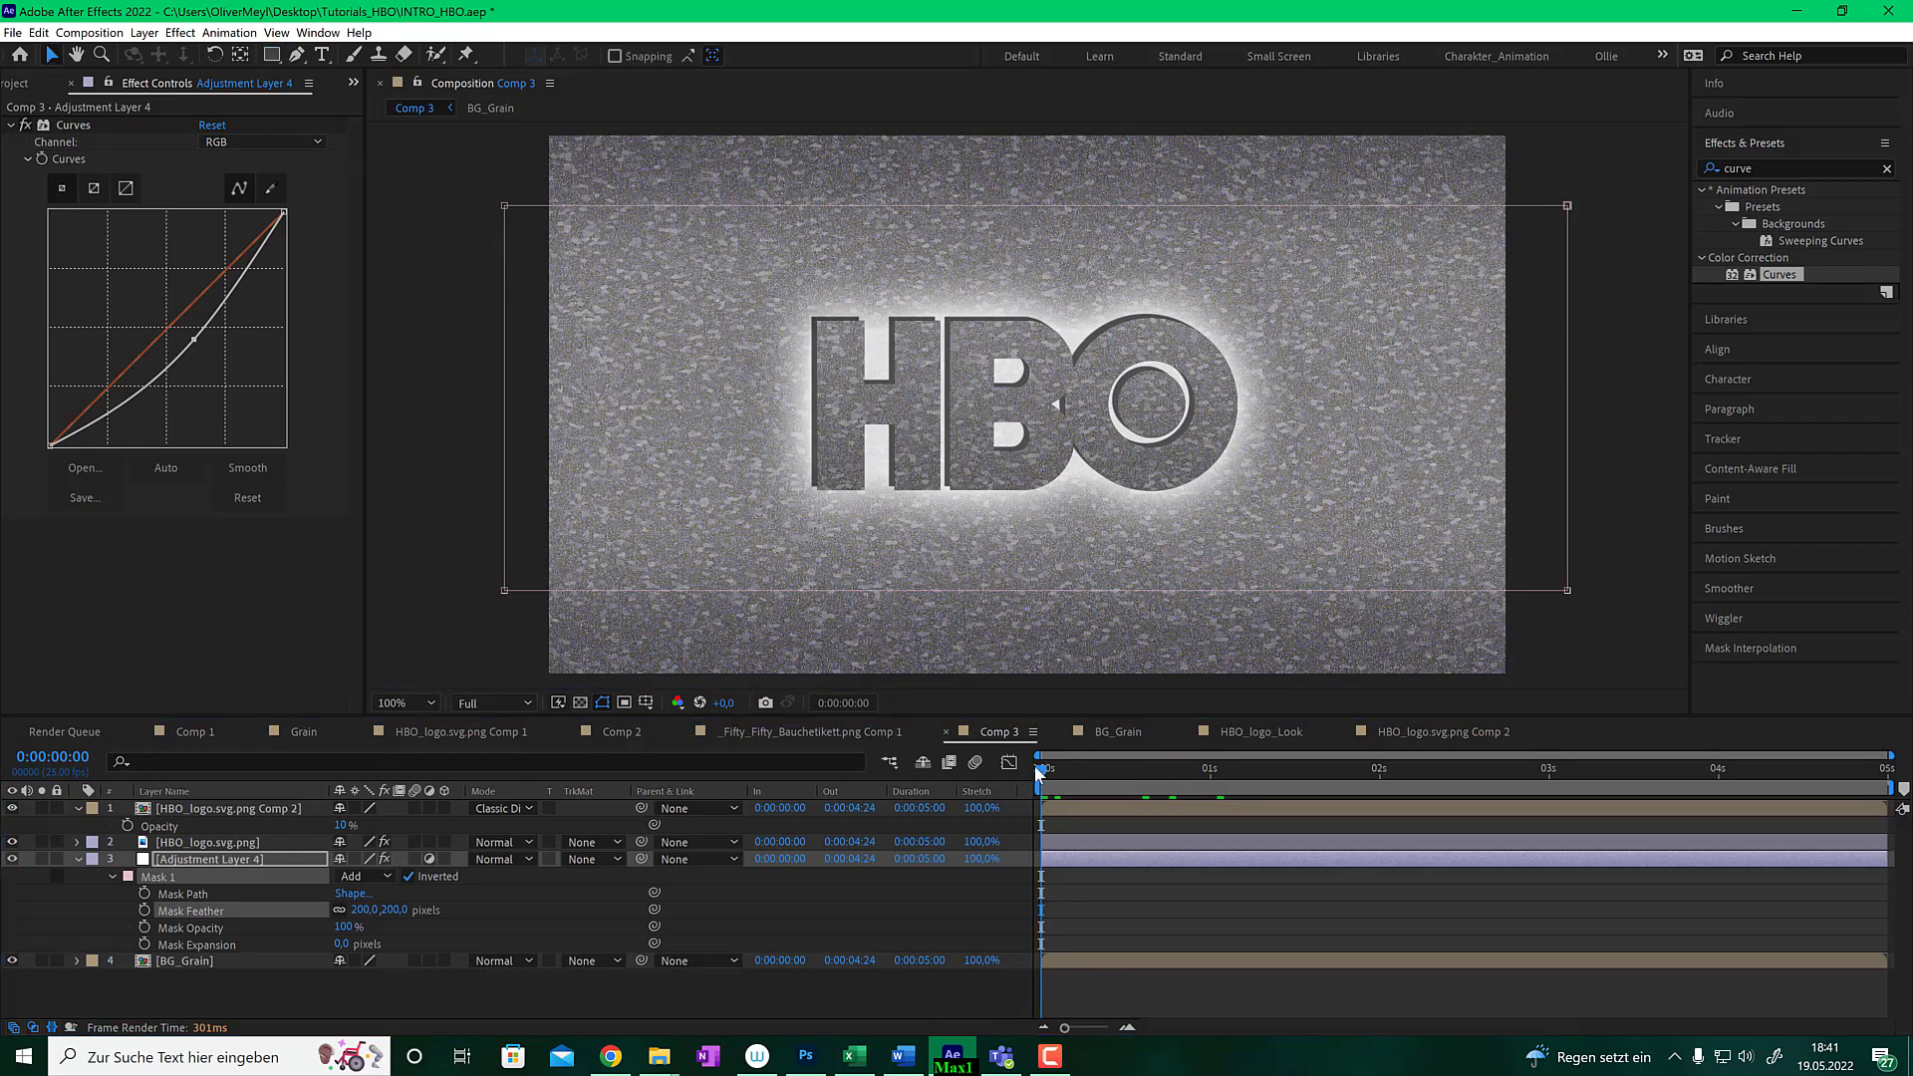
drag(1046, 769, 1129, 769)
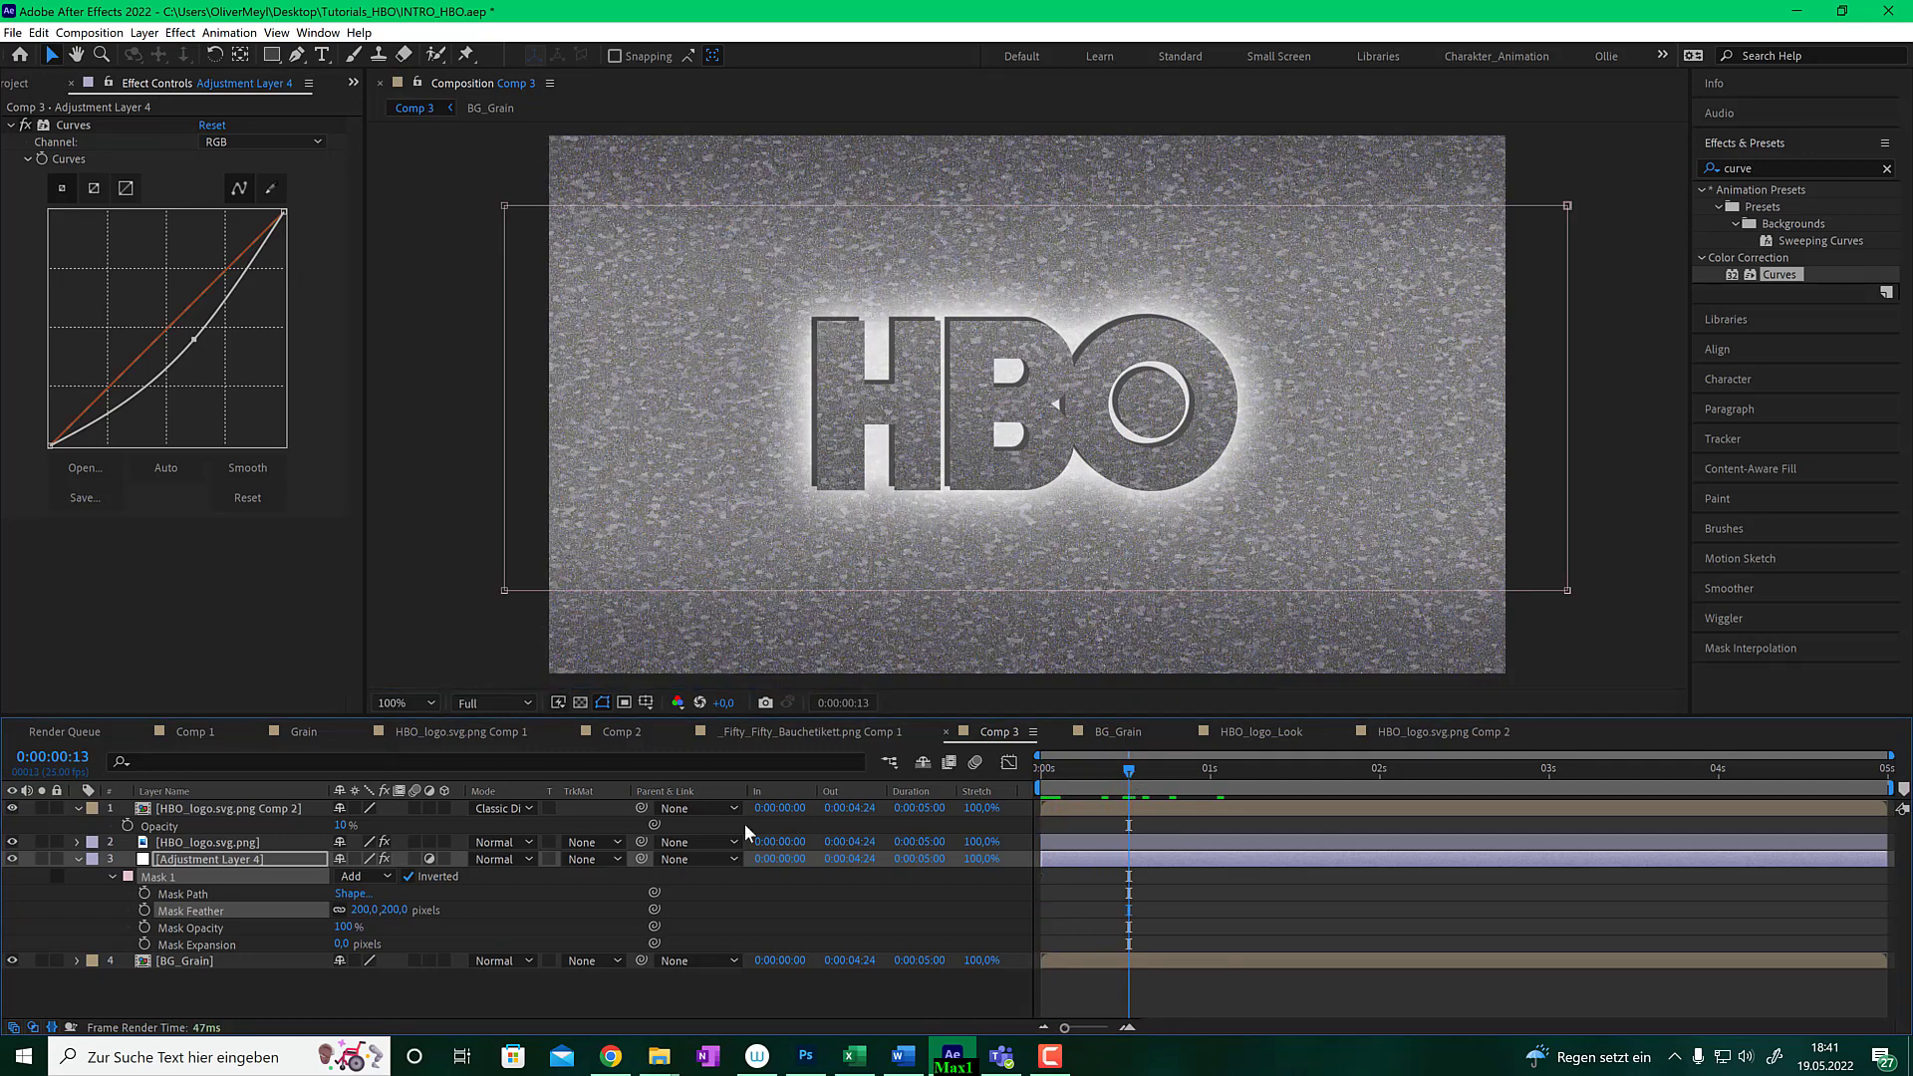
click(167, 962)
key(s)
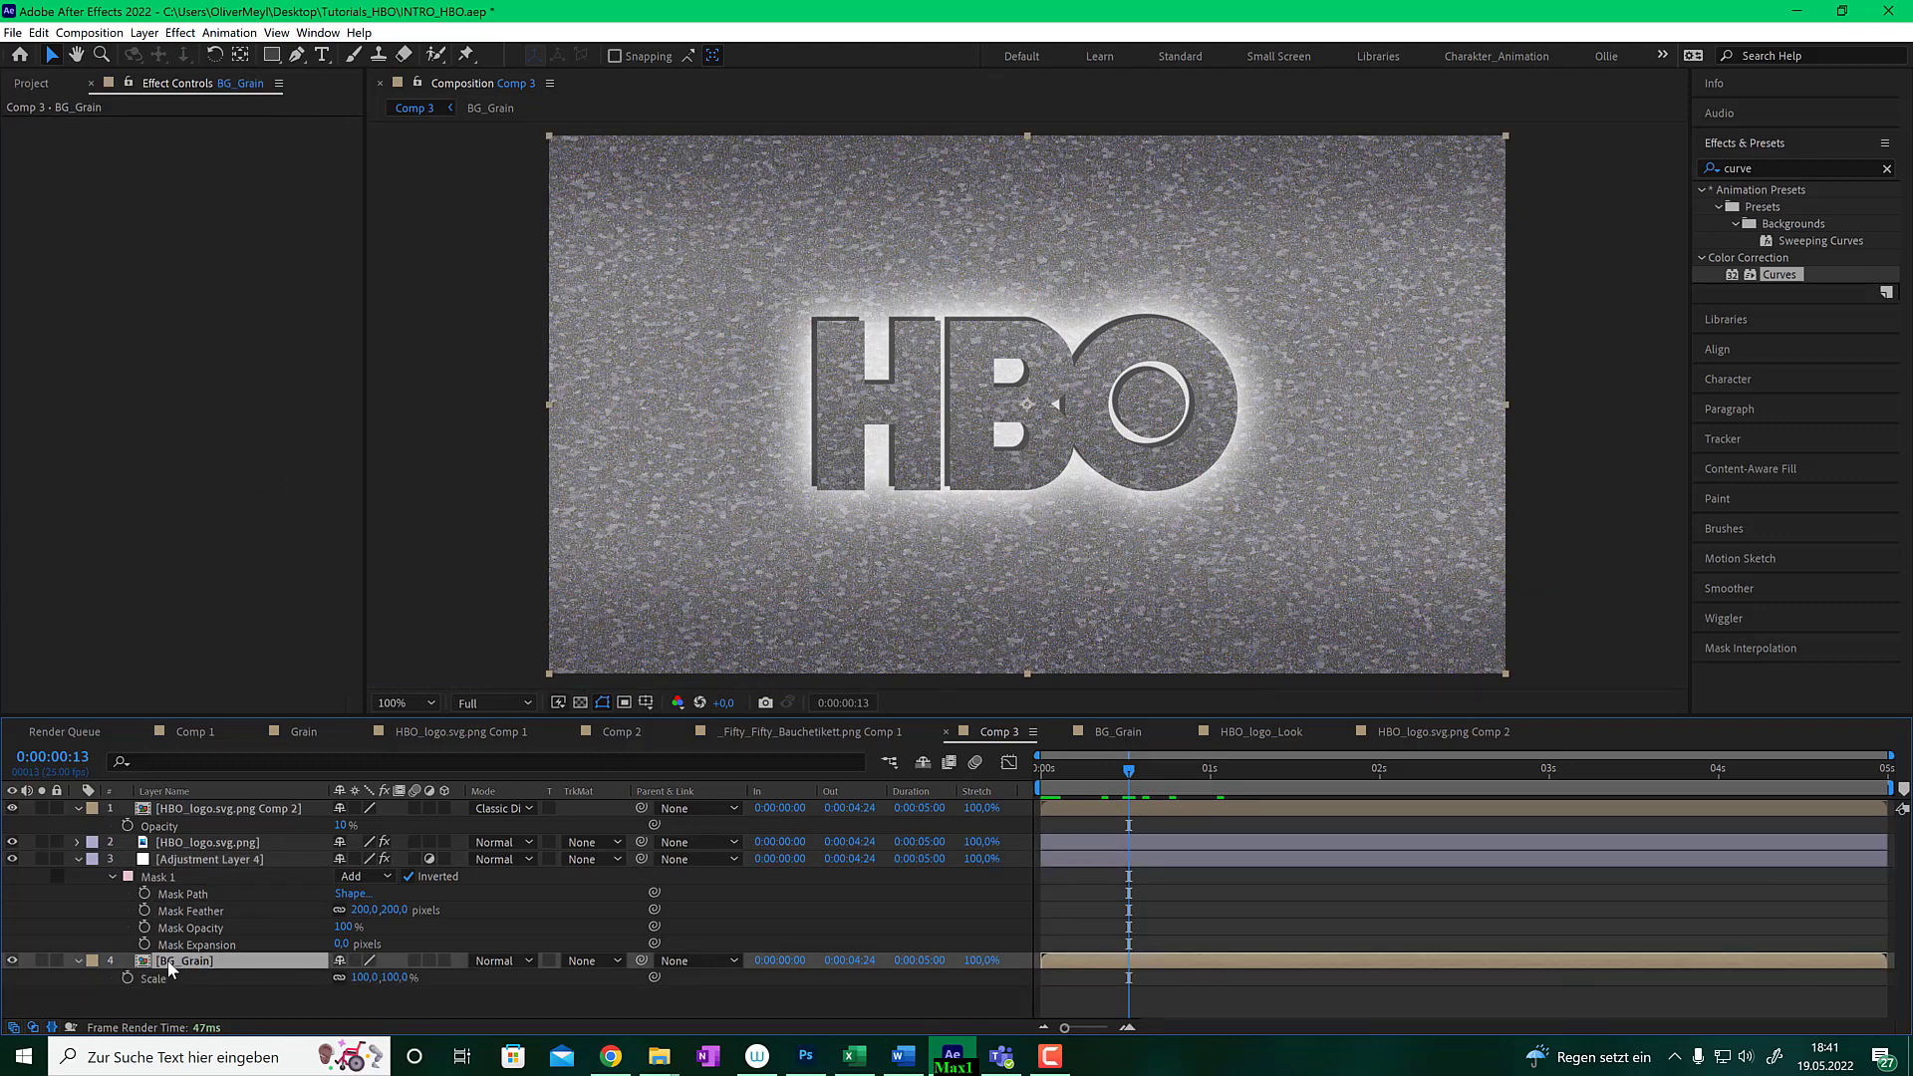
click(129, 977)
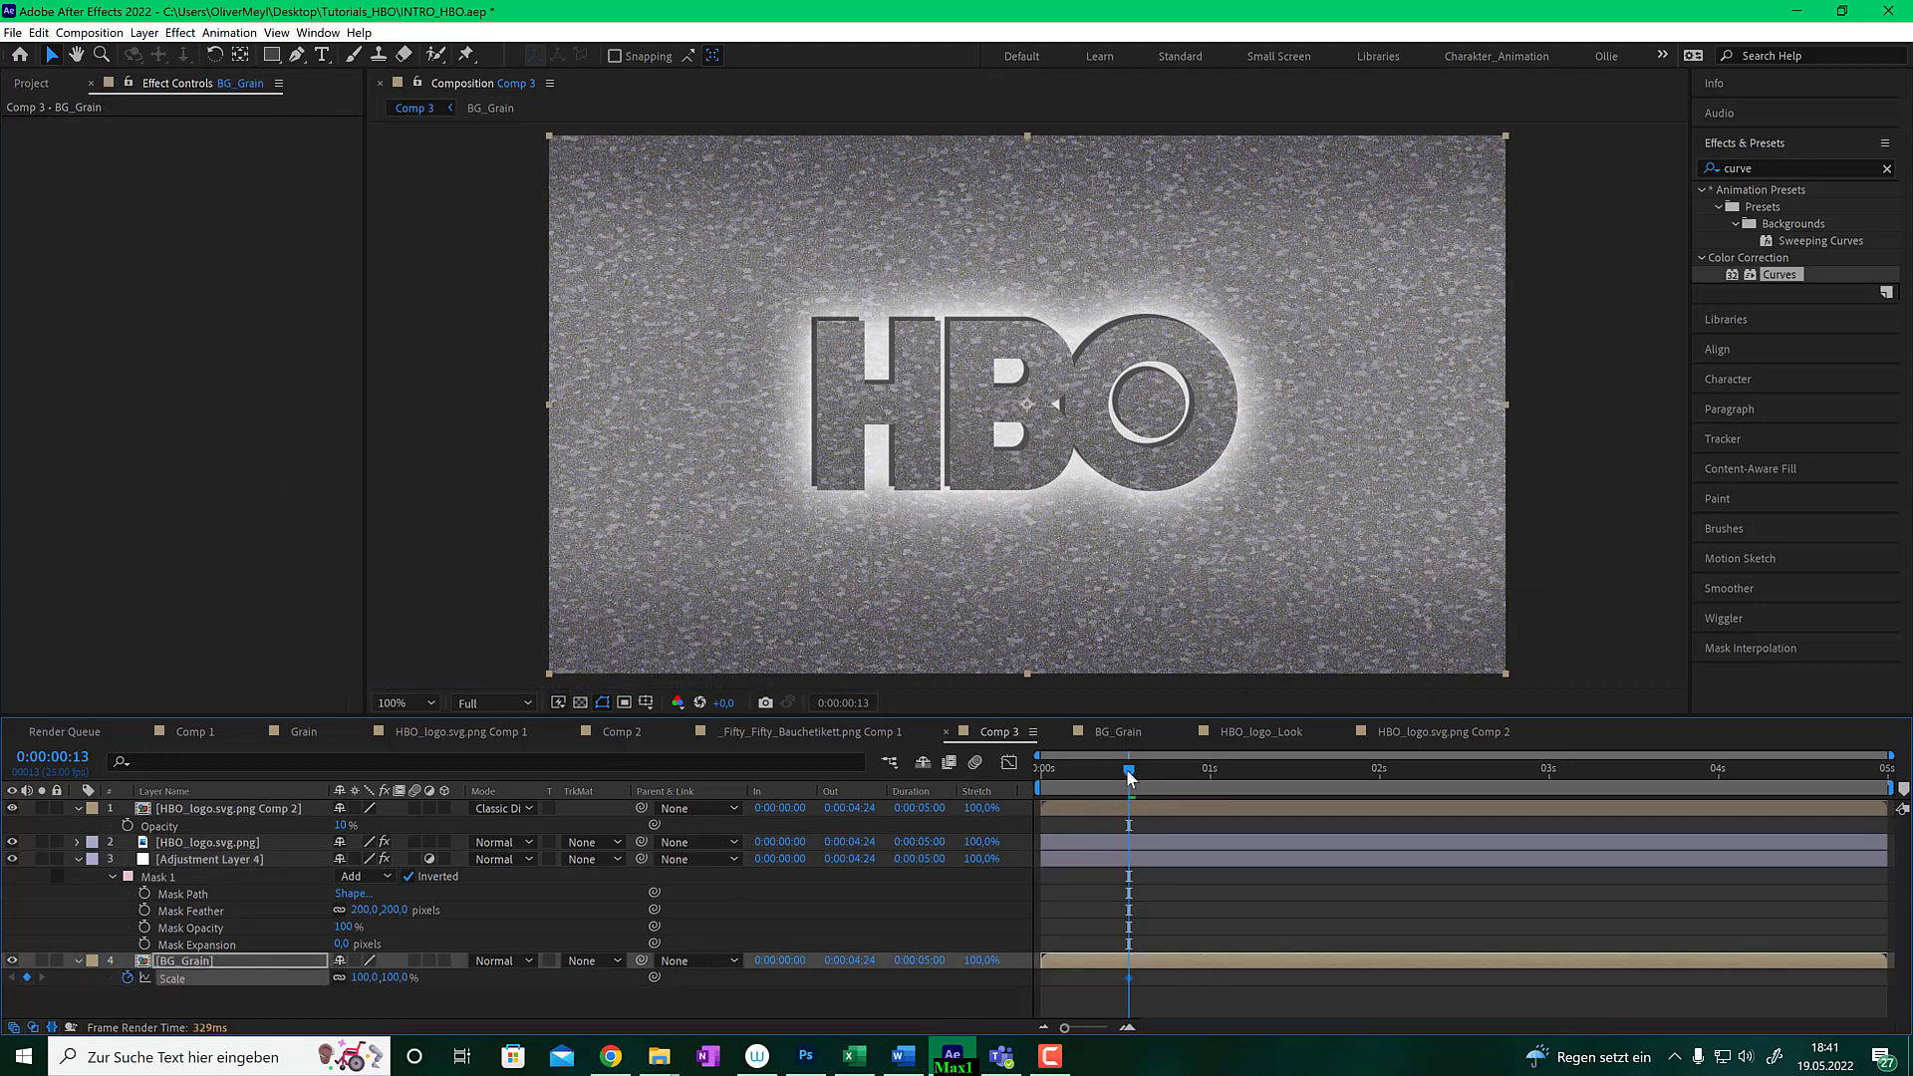
- At 0:00:00:00, unlink BG_Grain's Scale proportions, set the vertical scale to 0% while keeping the width at 100%, and preview the animation
drag(1126, 769, 1042, 769)
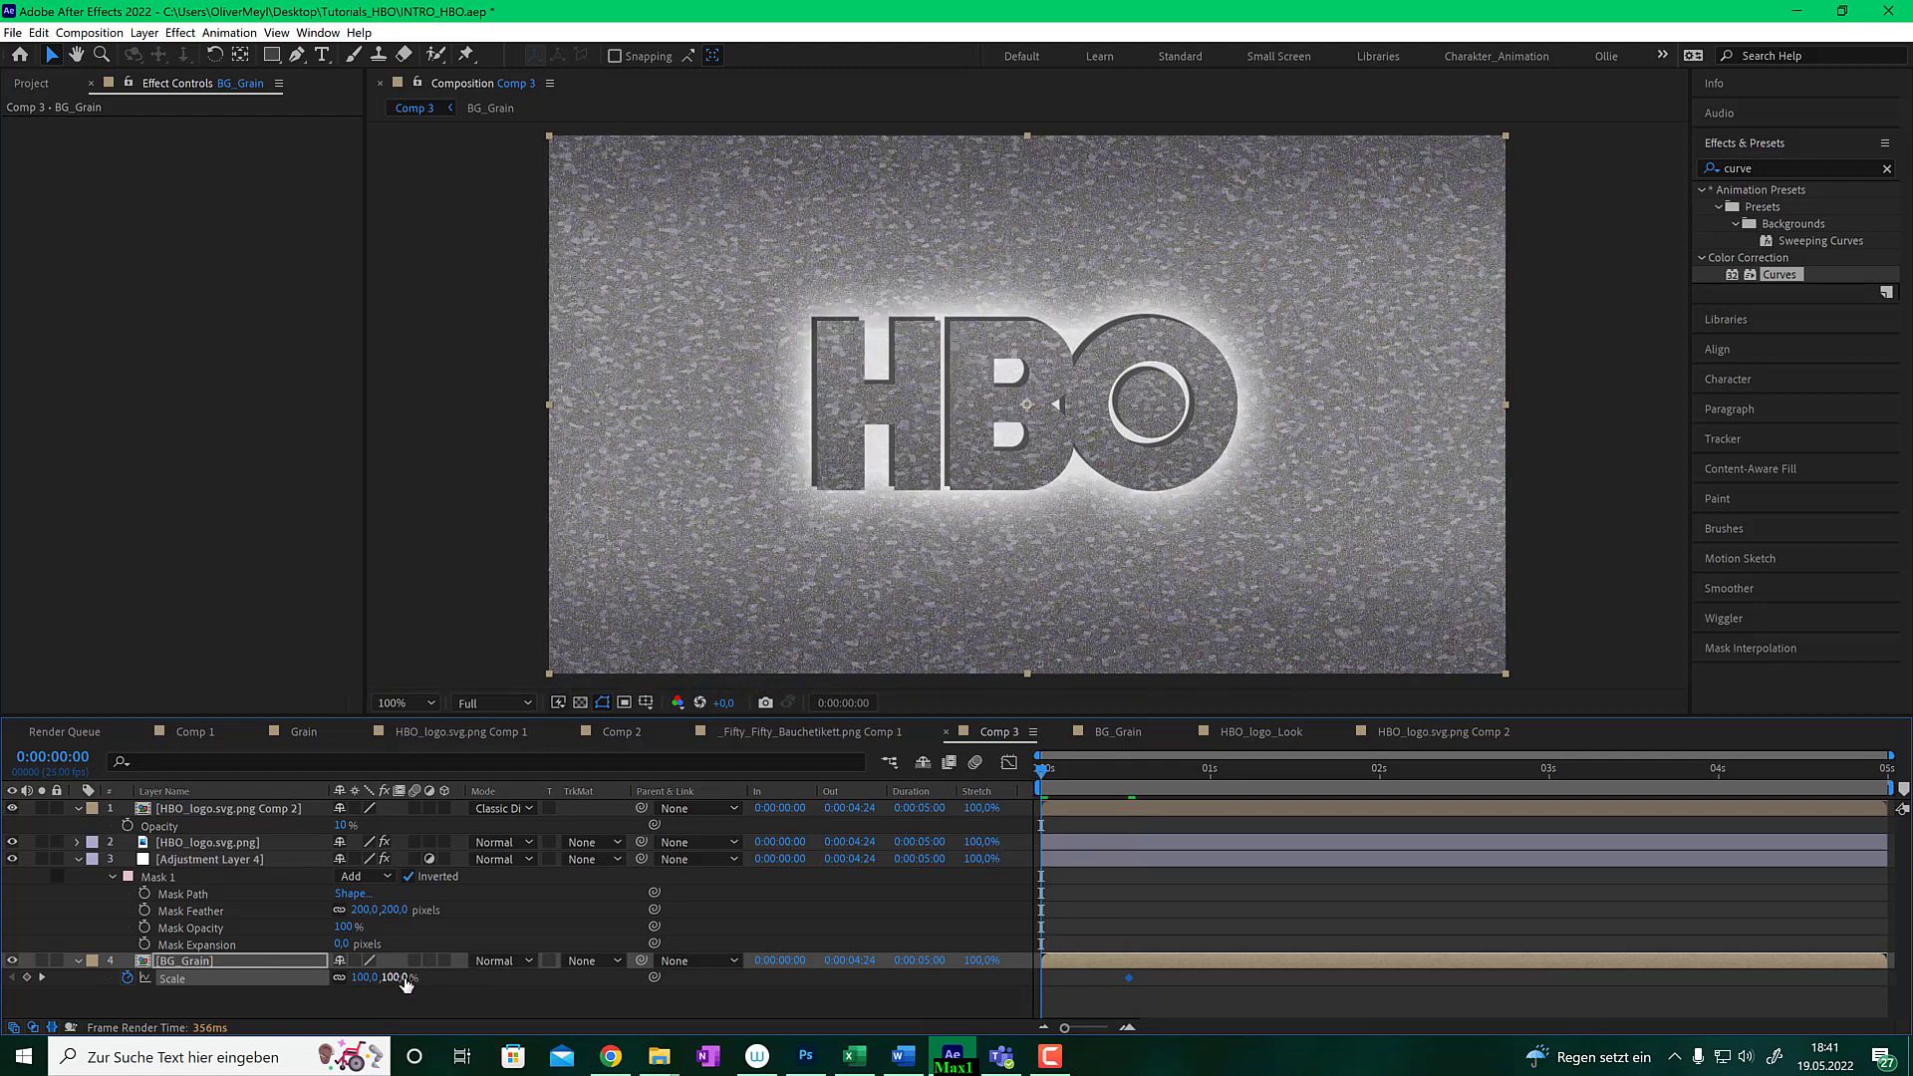
click(339, 976)
drag(362, 977, 352, 978)
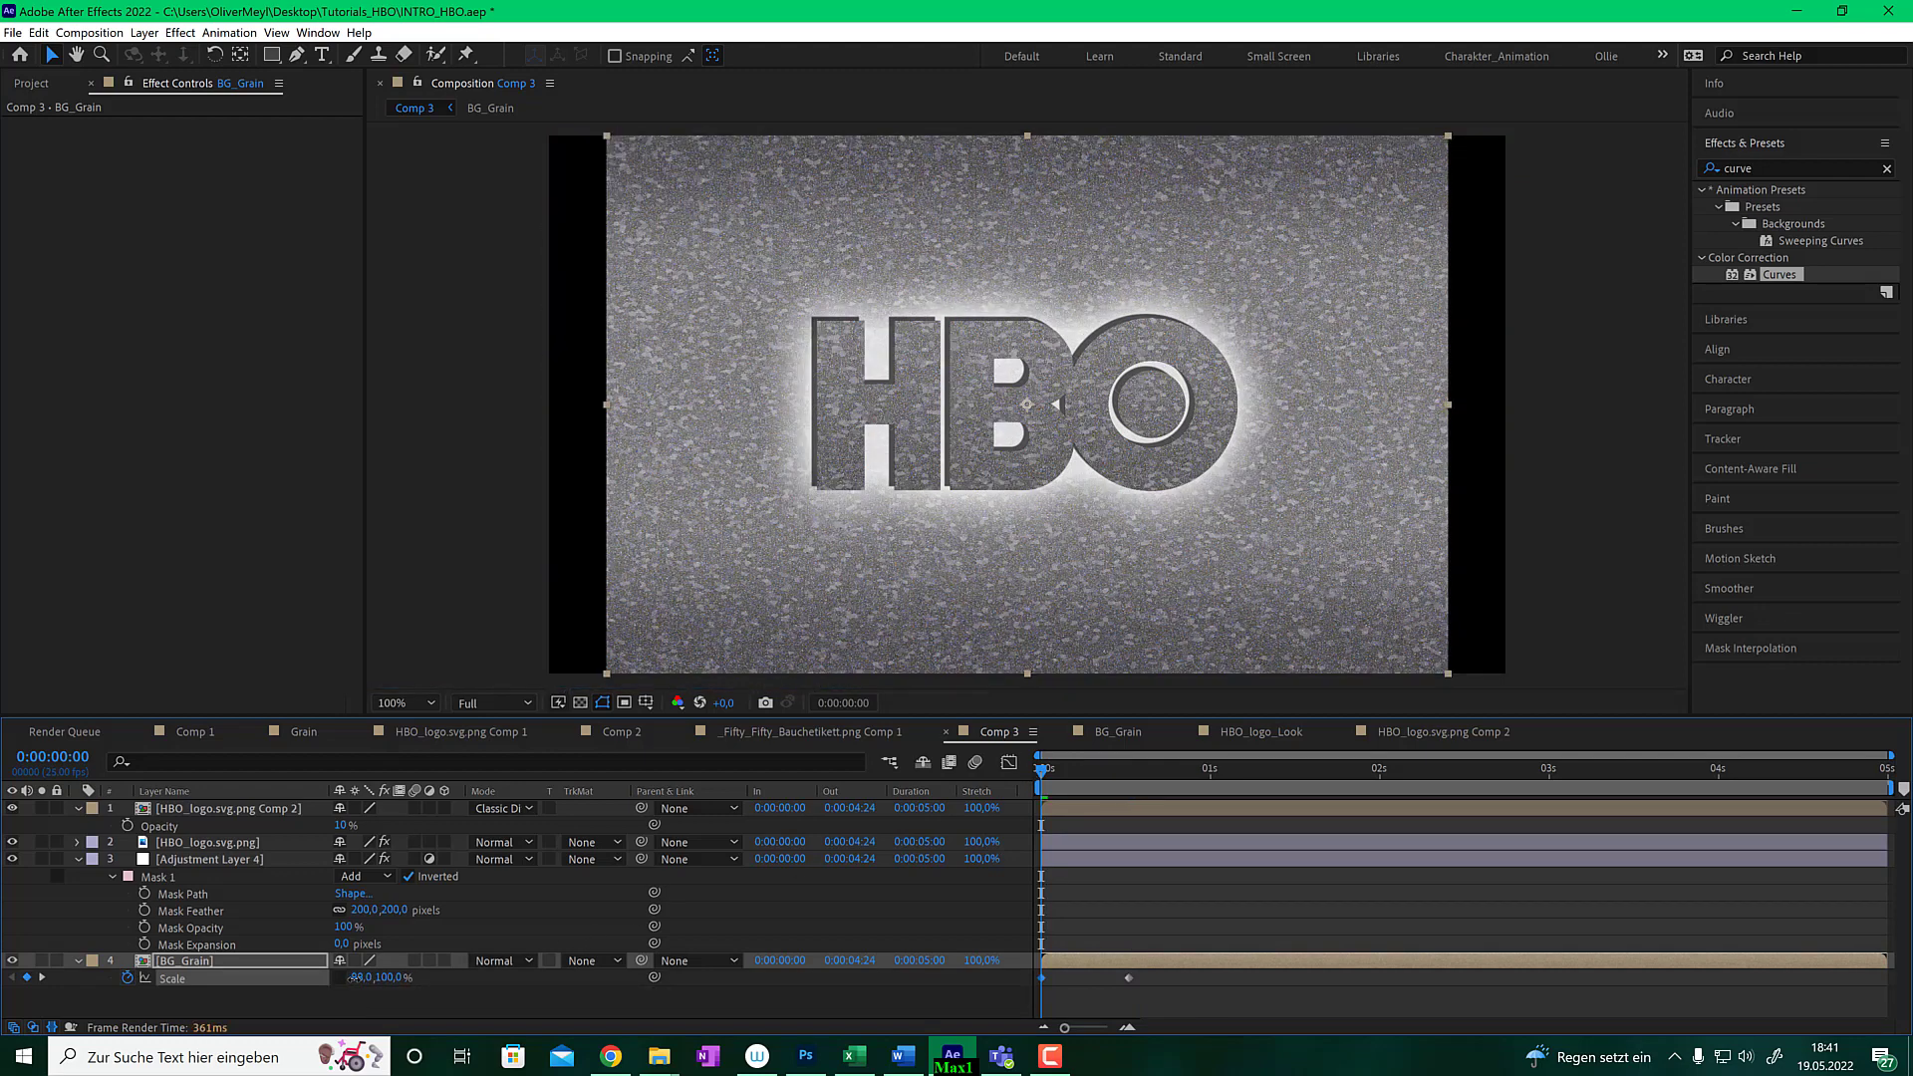
key(ctrl+z)
drag(393, 977, 367, 986)
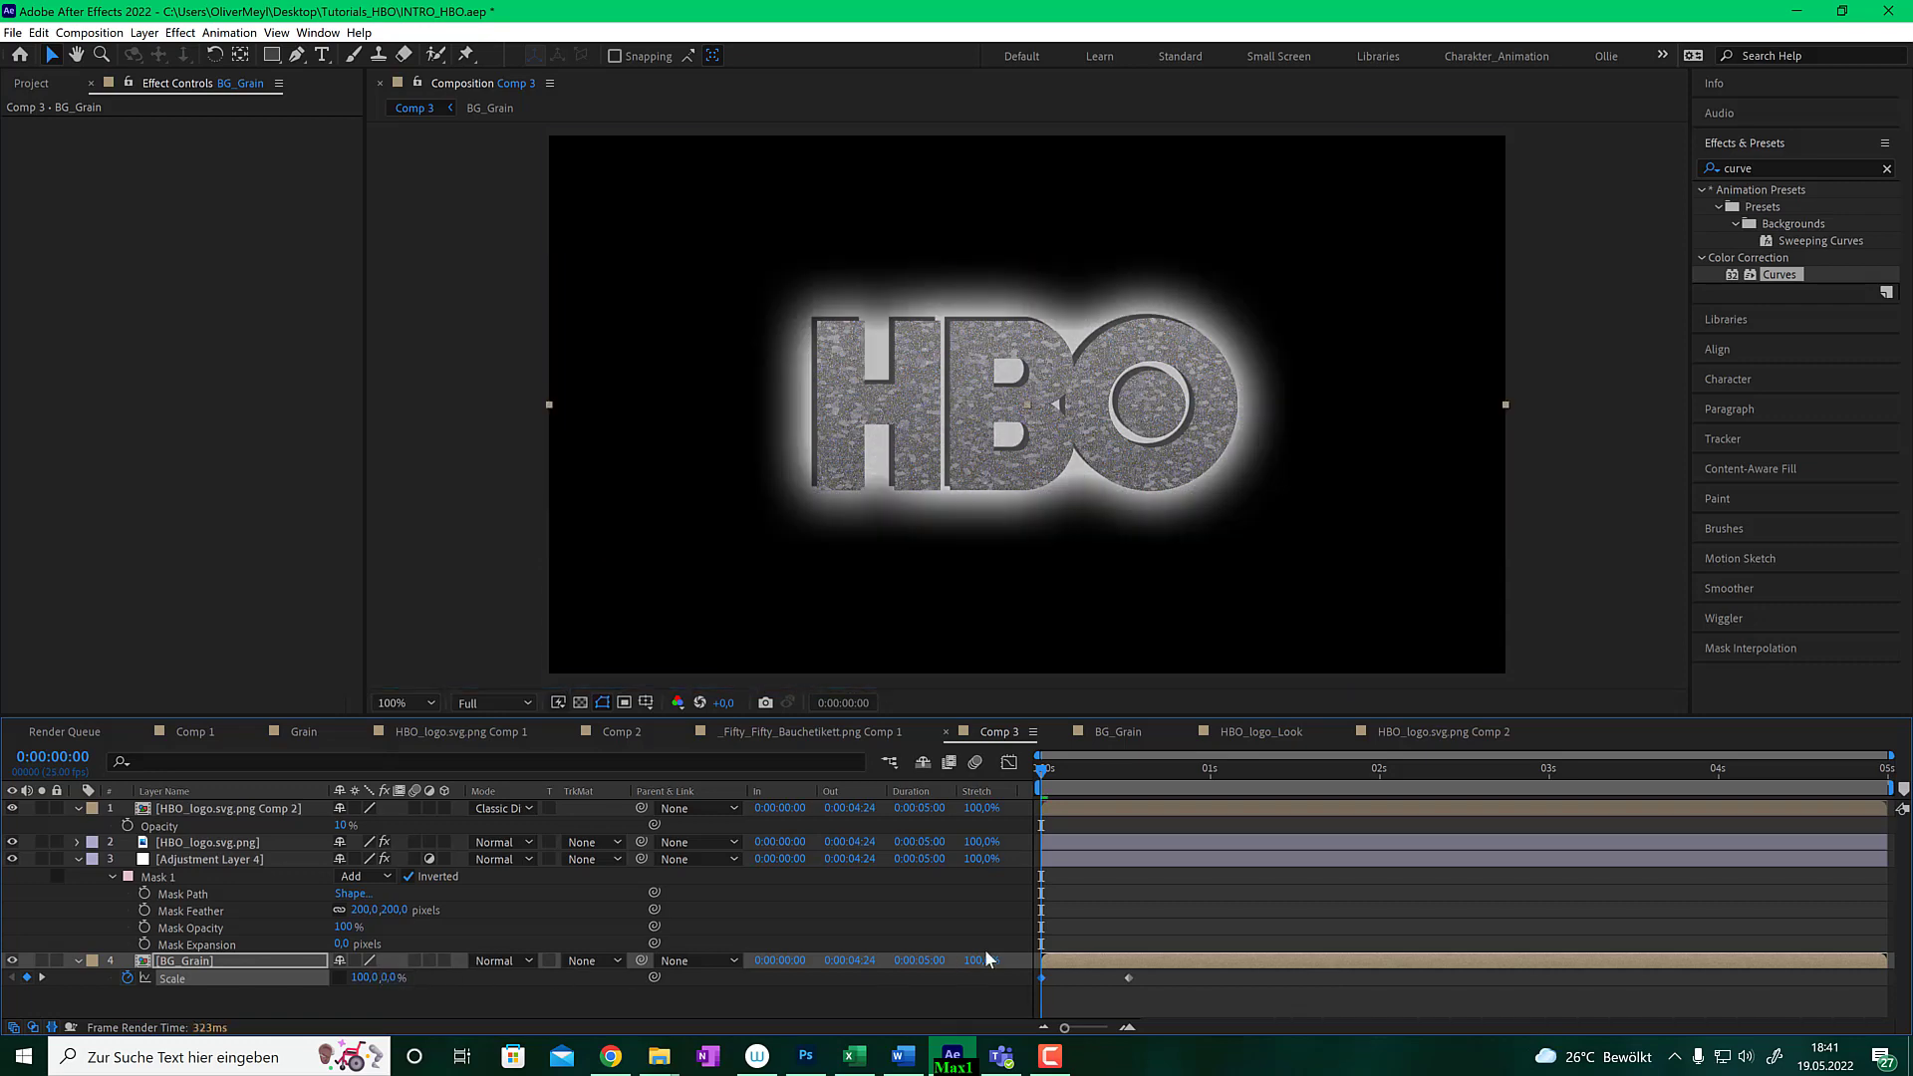
key(space)
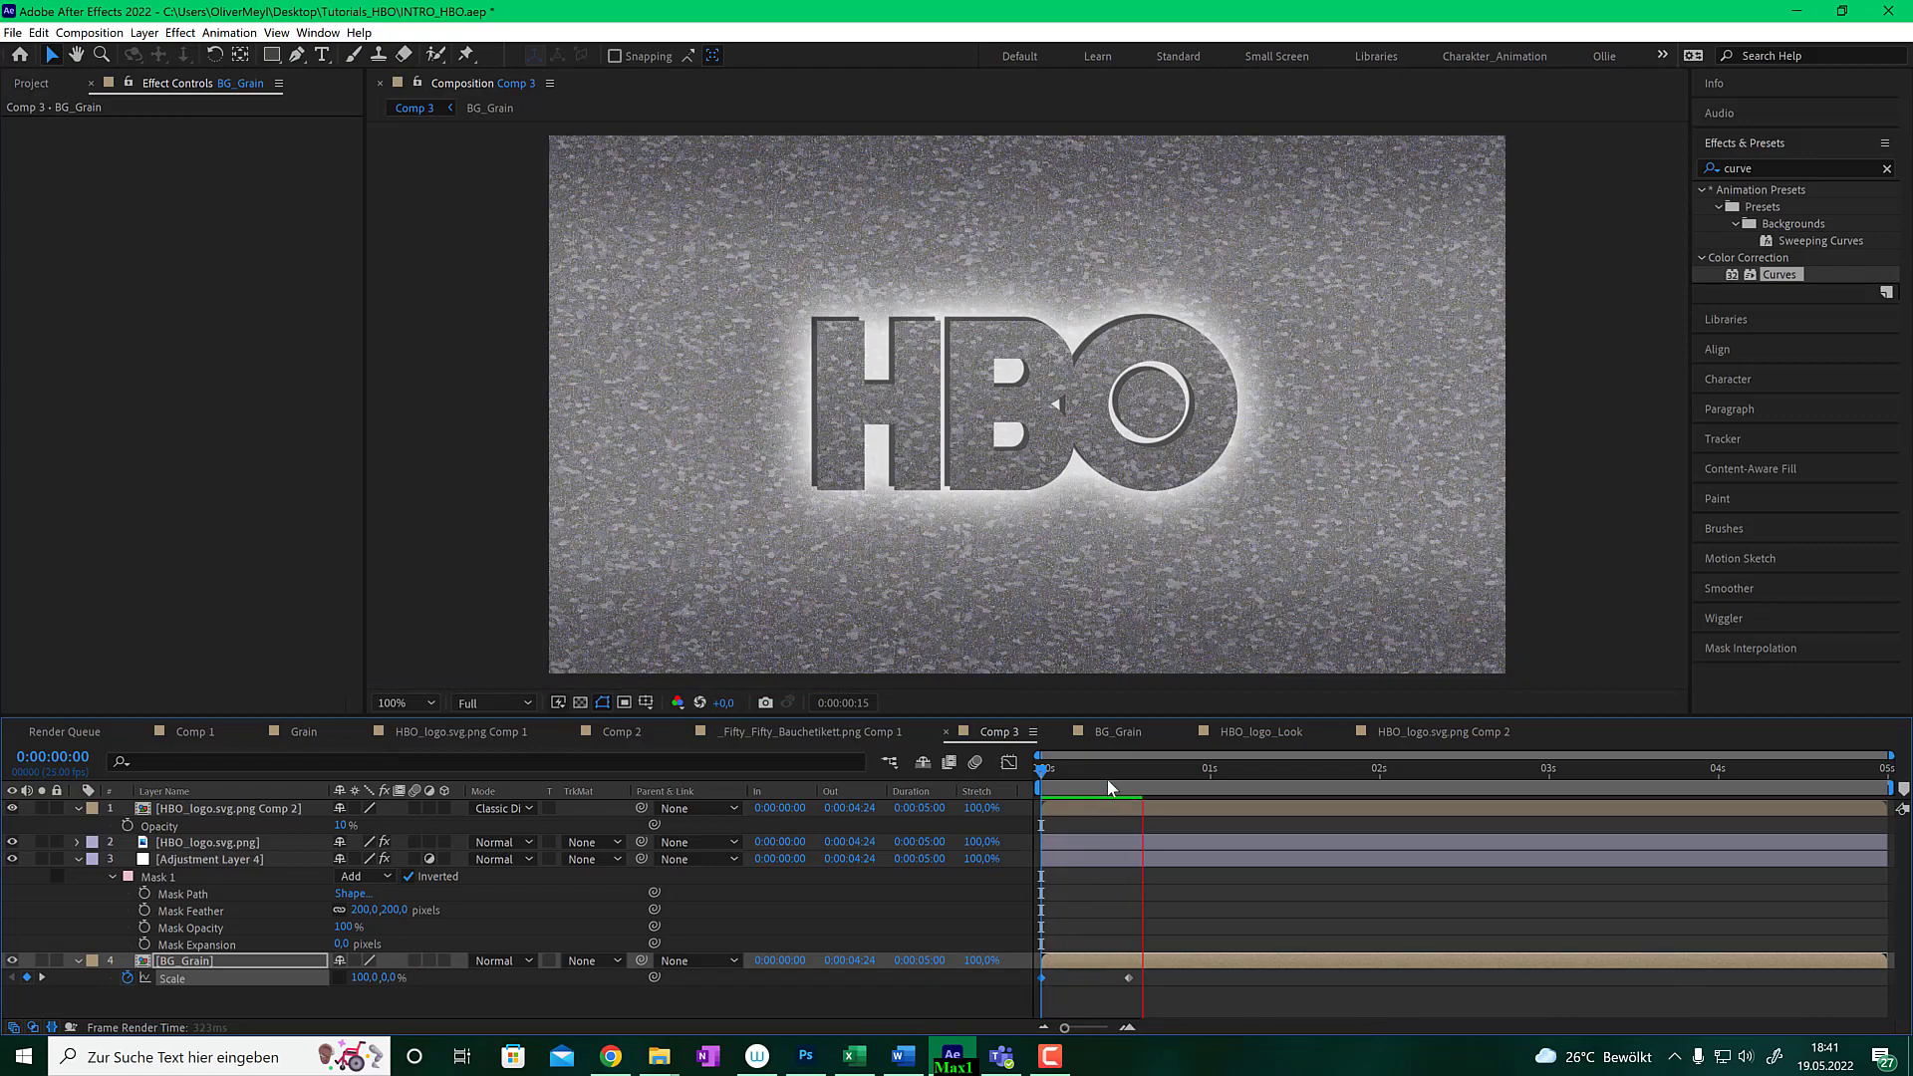
- Enable motion blur for the BG_Grain layer and the composition, and check the opening animation up to 0:00:00:15
click(1089, 773)
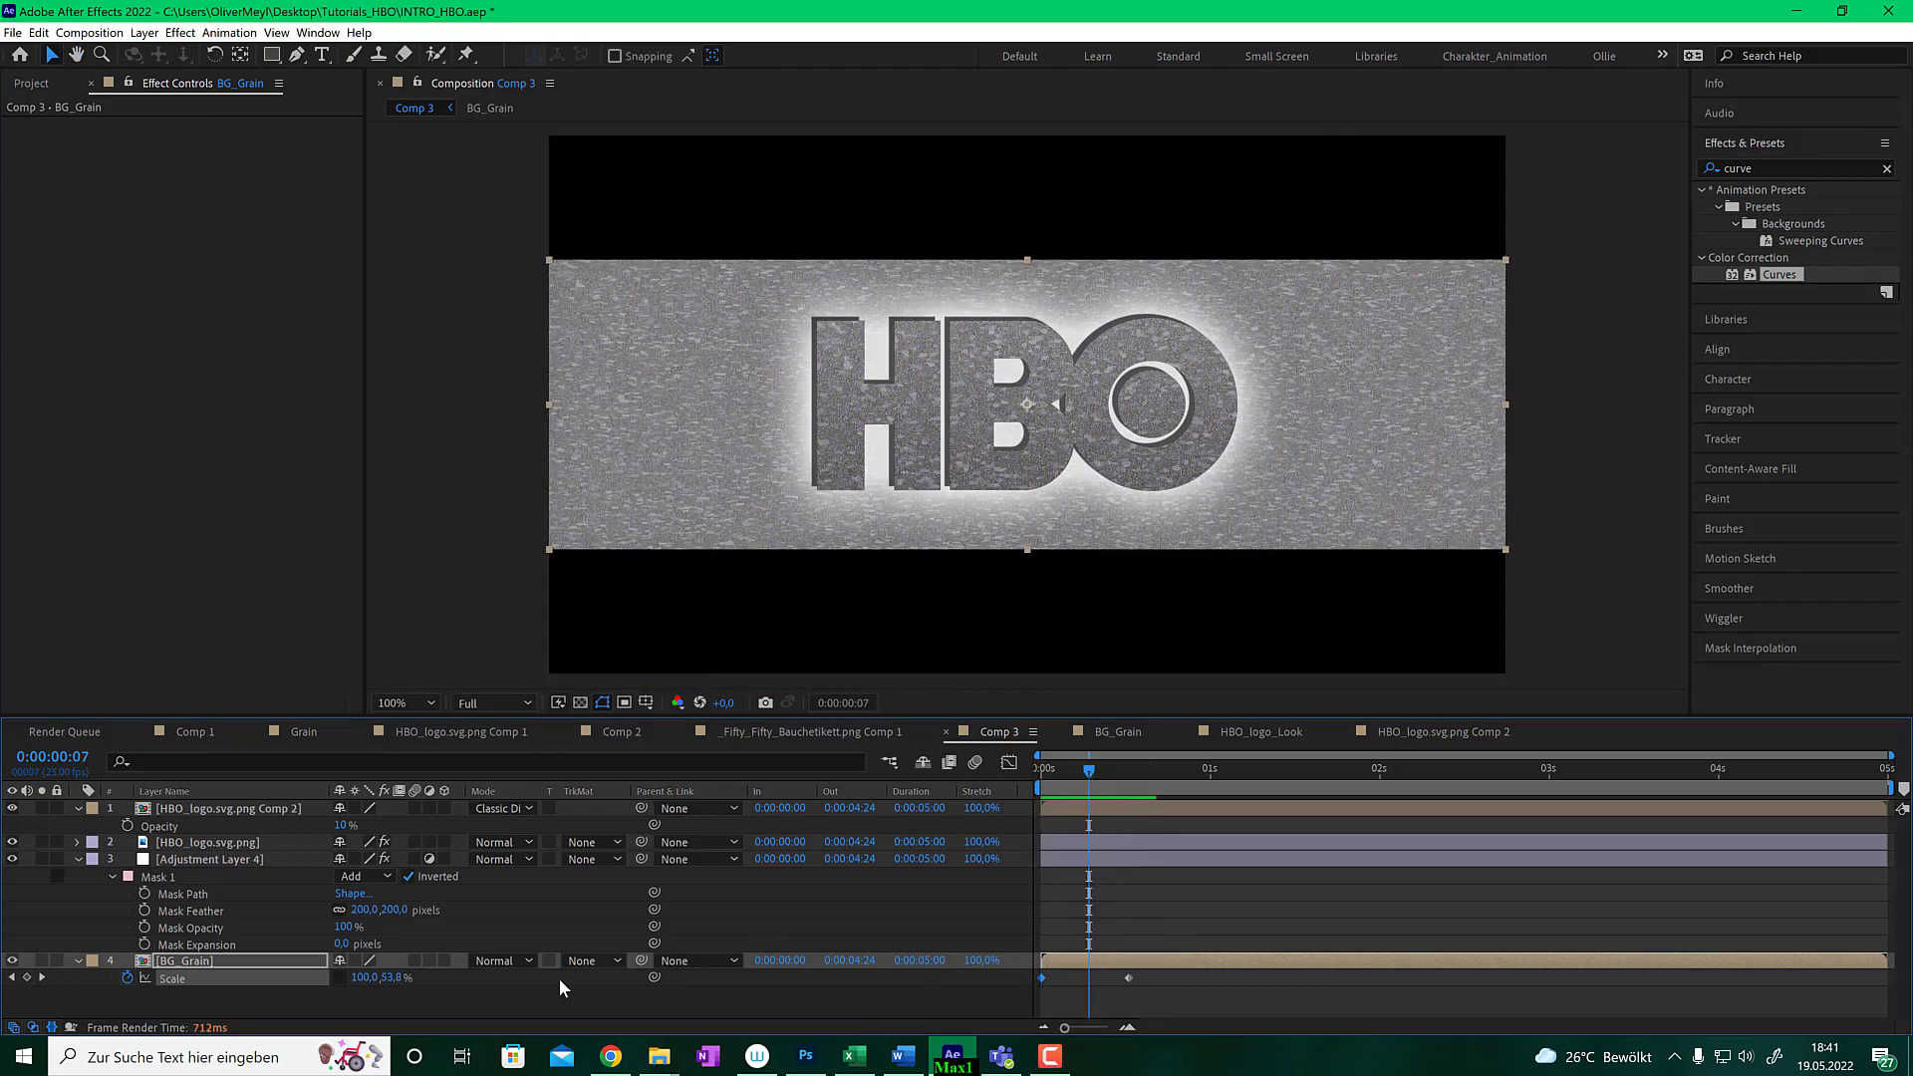
click(415, 960)
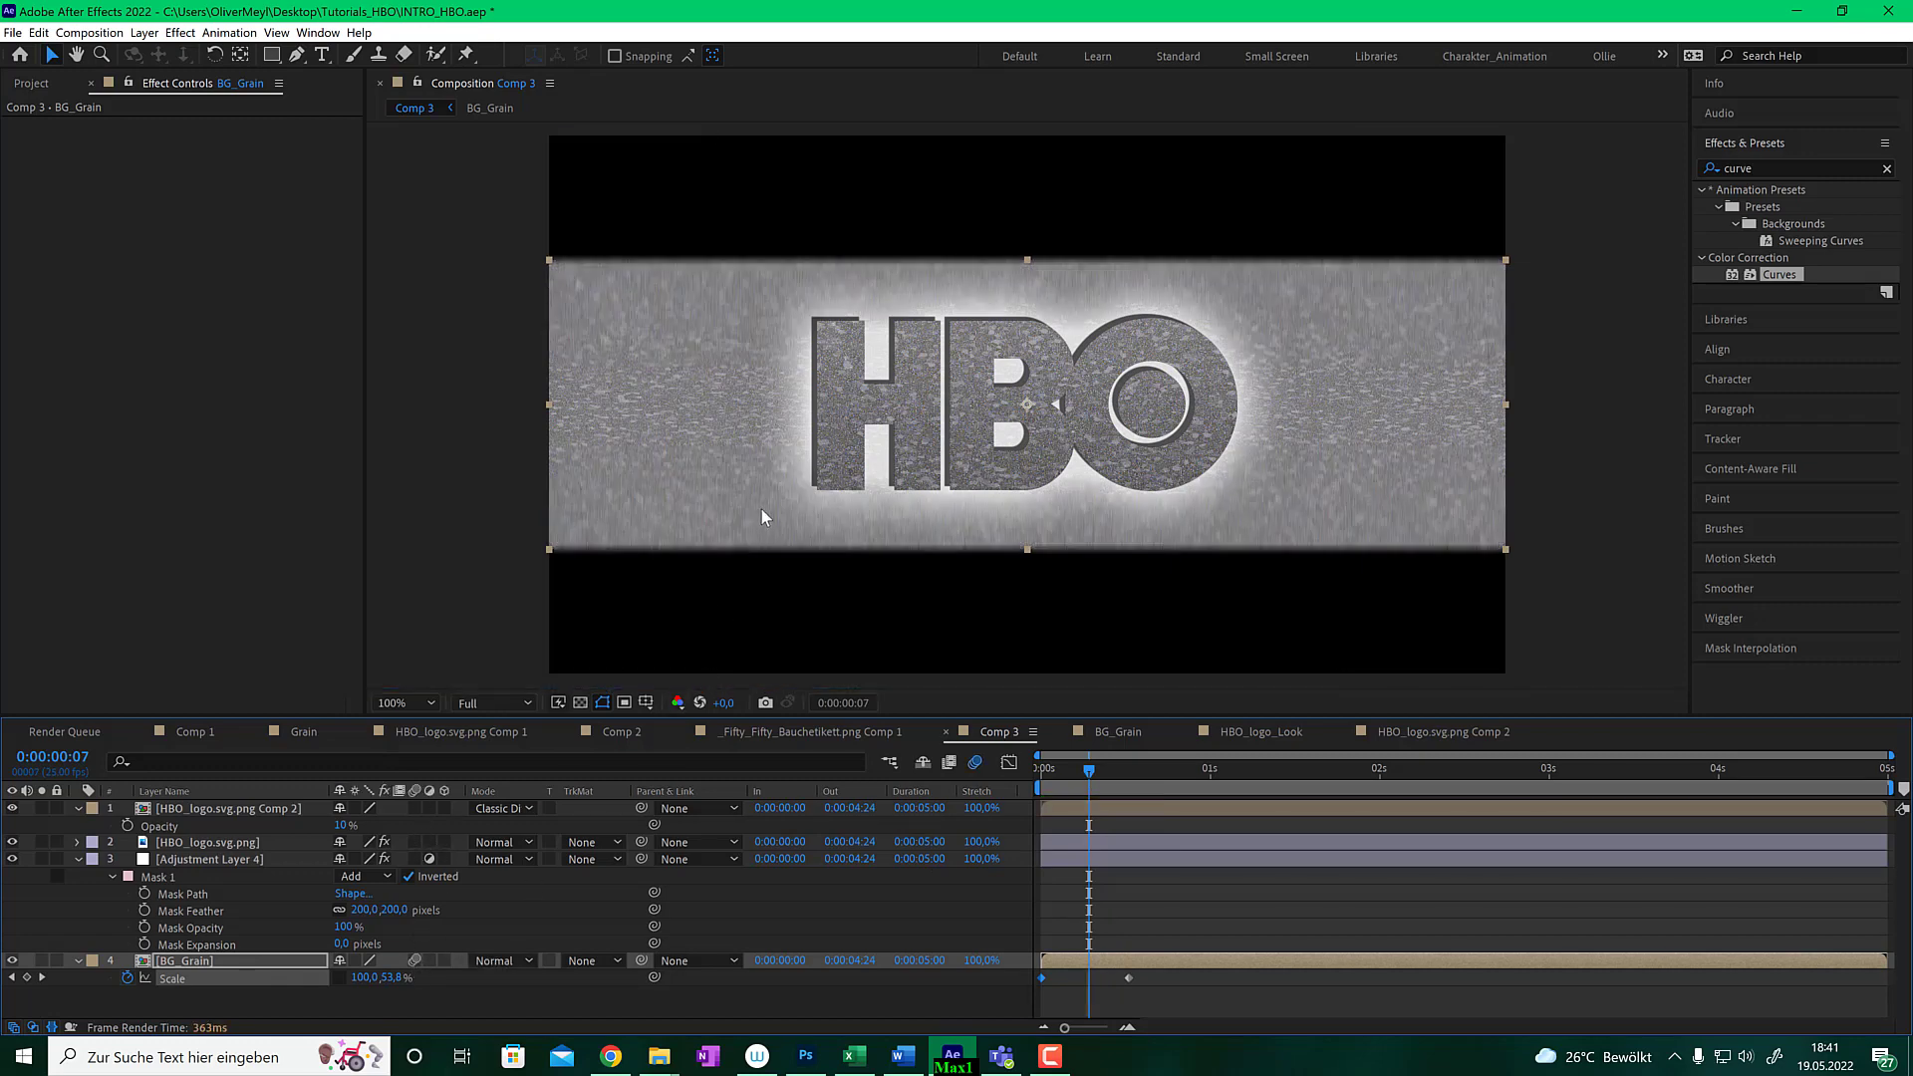
drag(1088, 770, 1039, 778)
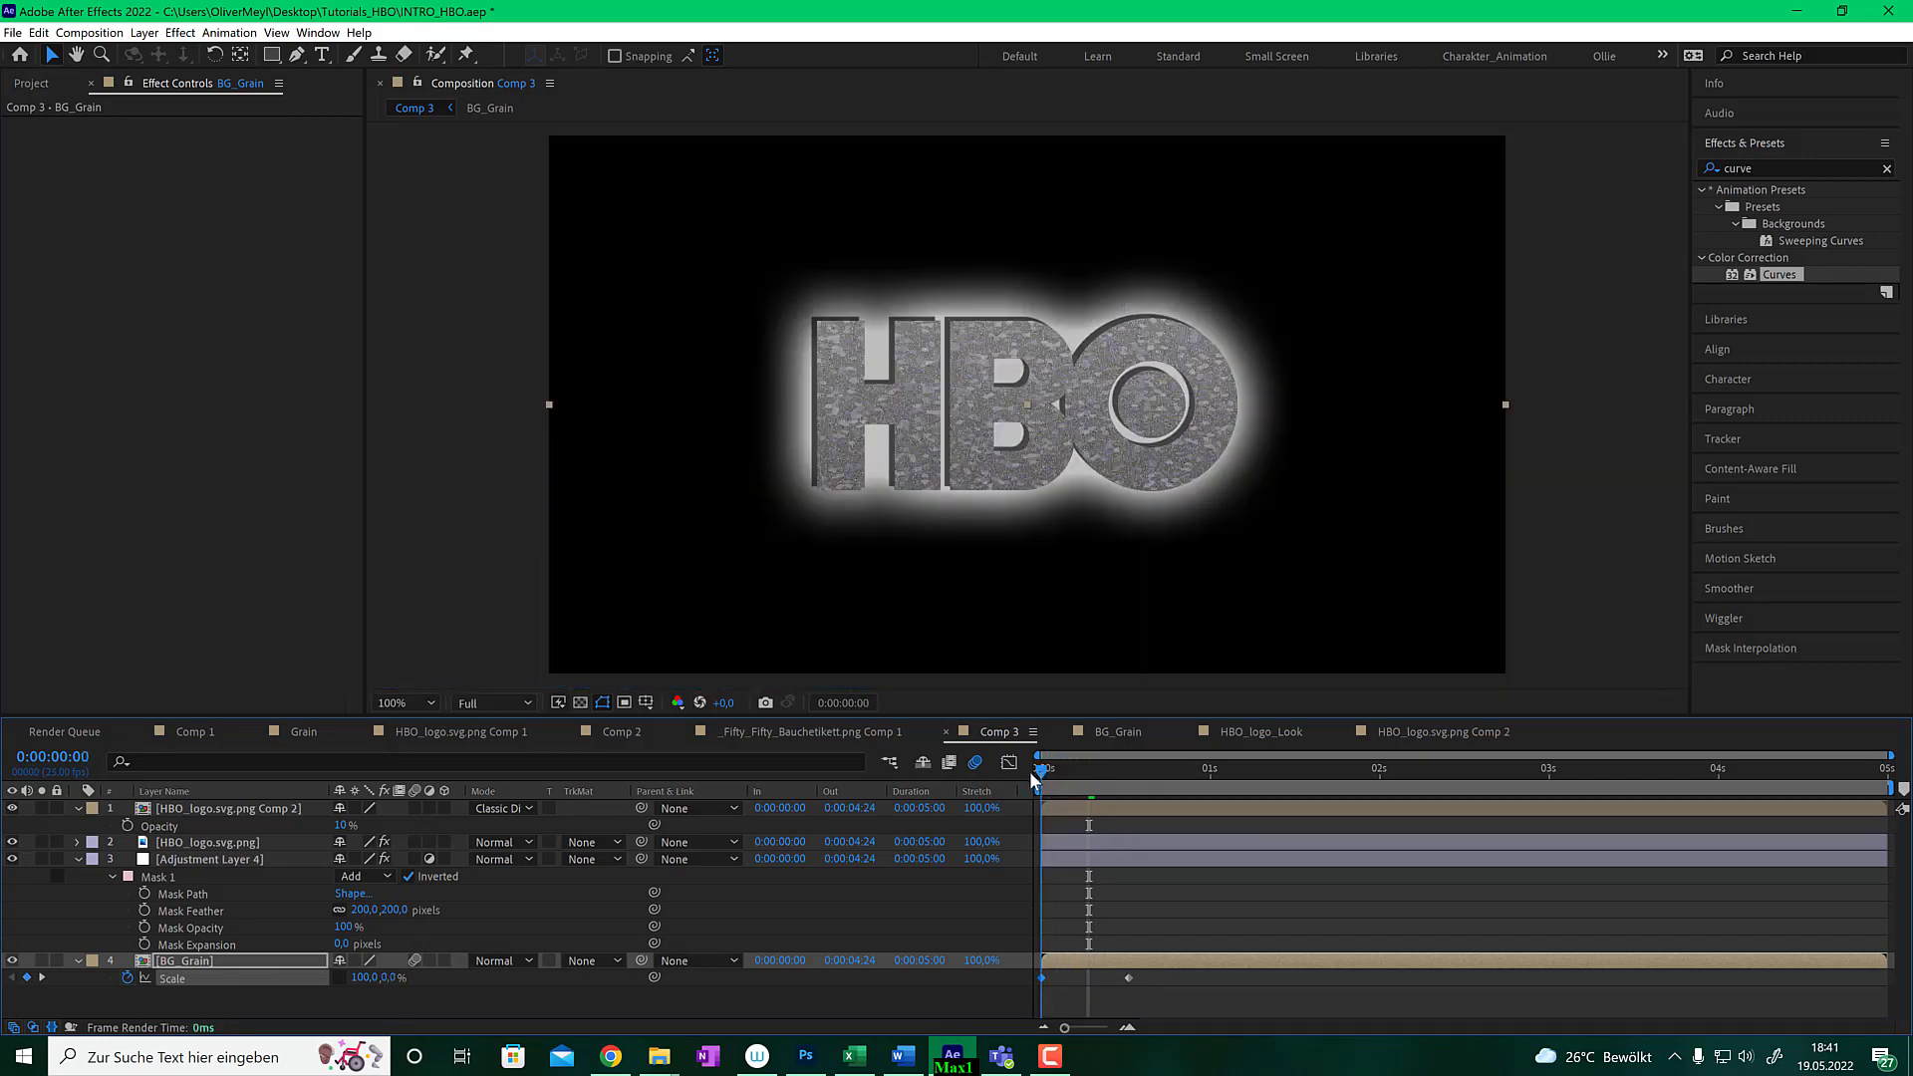
click(1142, 770)
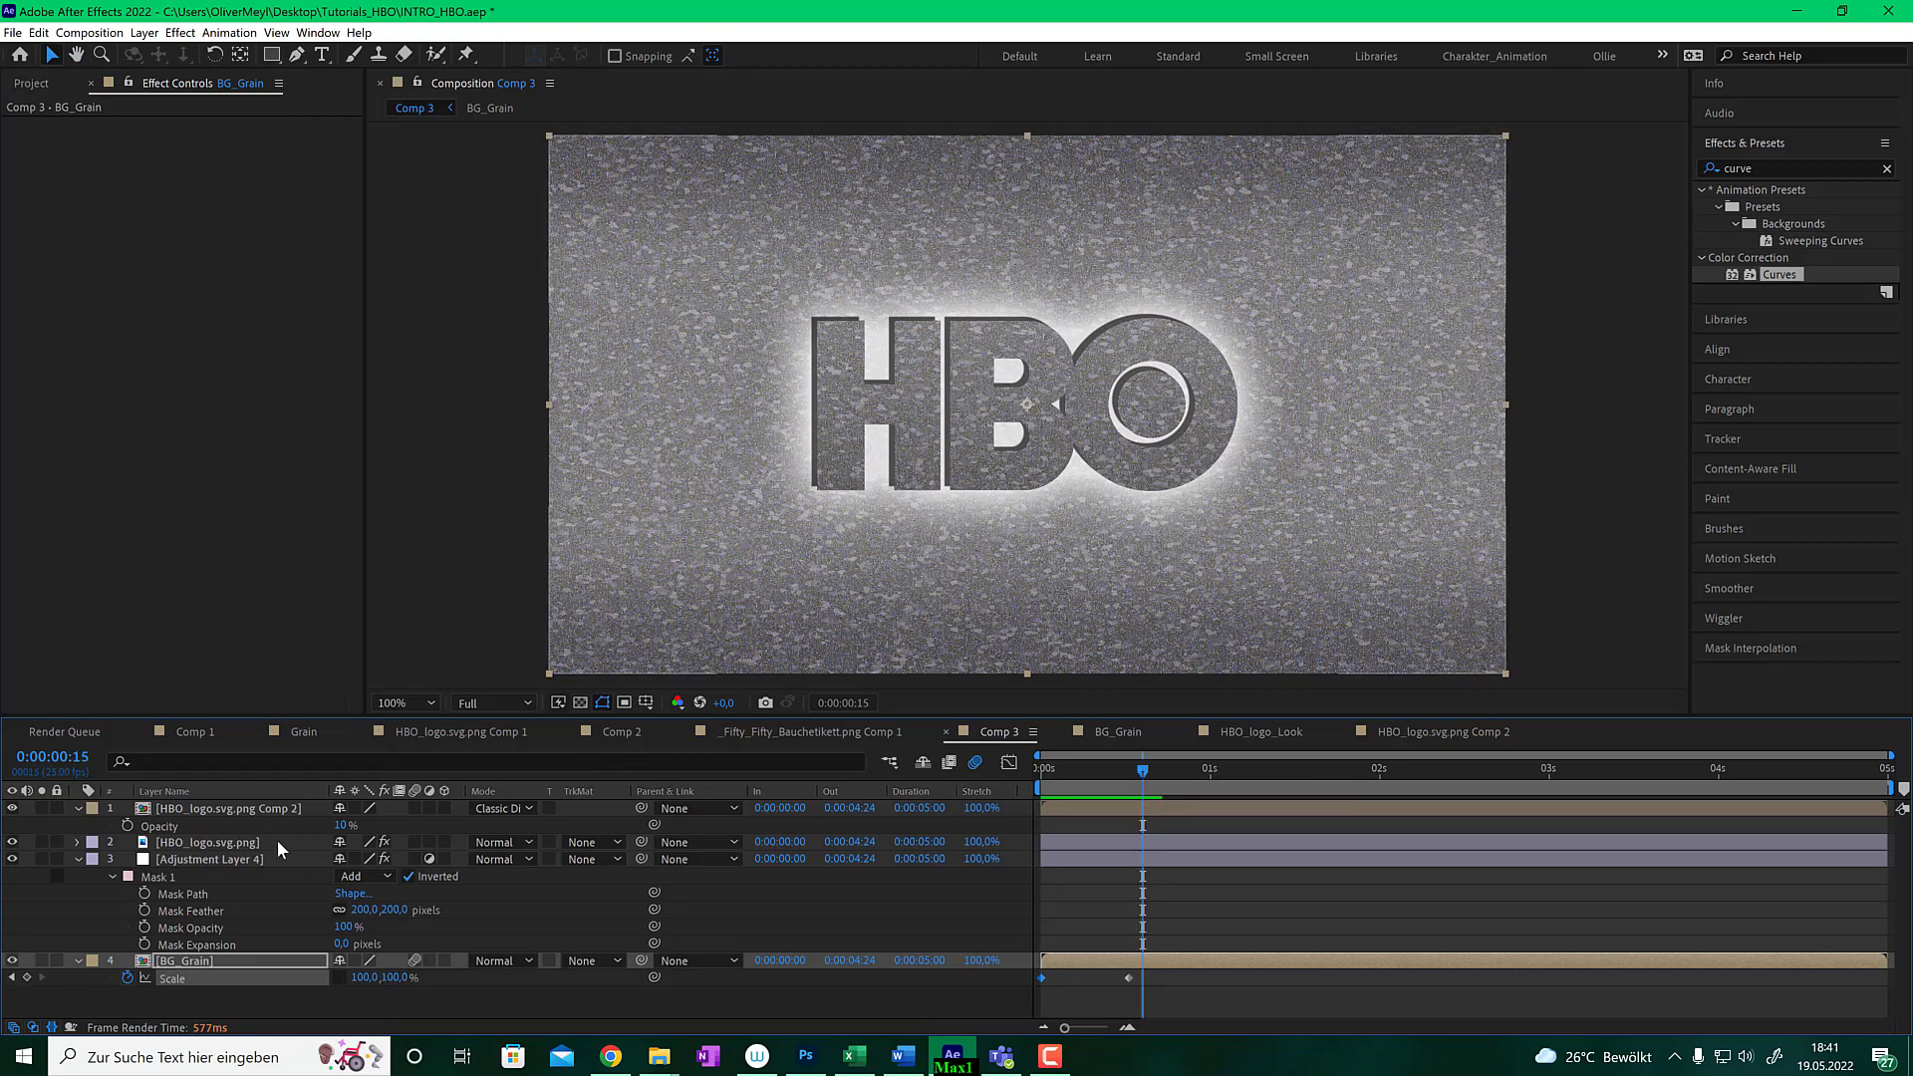
- Review the logo timing in Comp 1, and set the Pattoon Blend Opacity of Comp 3's HBO_logo.svg.png layer to 0% at 0:00:01:00
click(207, 733)
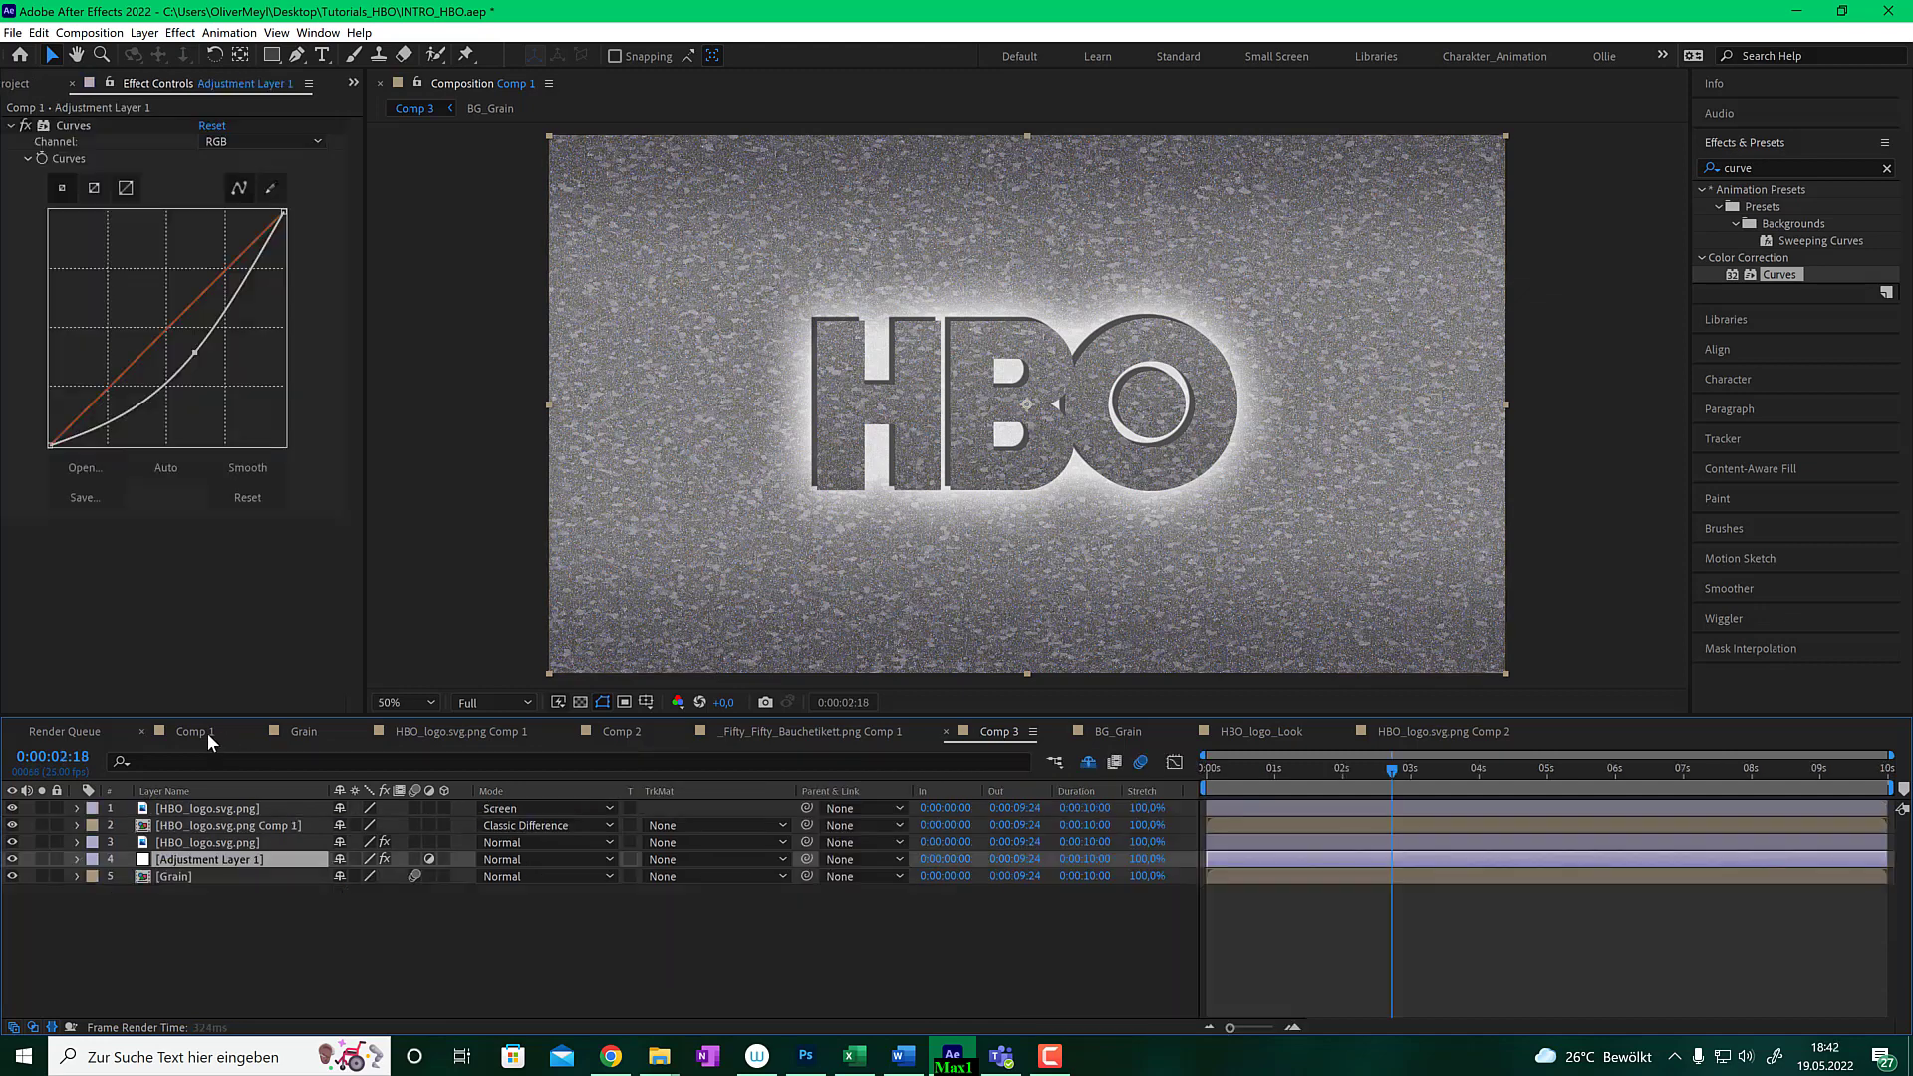
drag(1390, 773, 1444, 757)
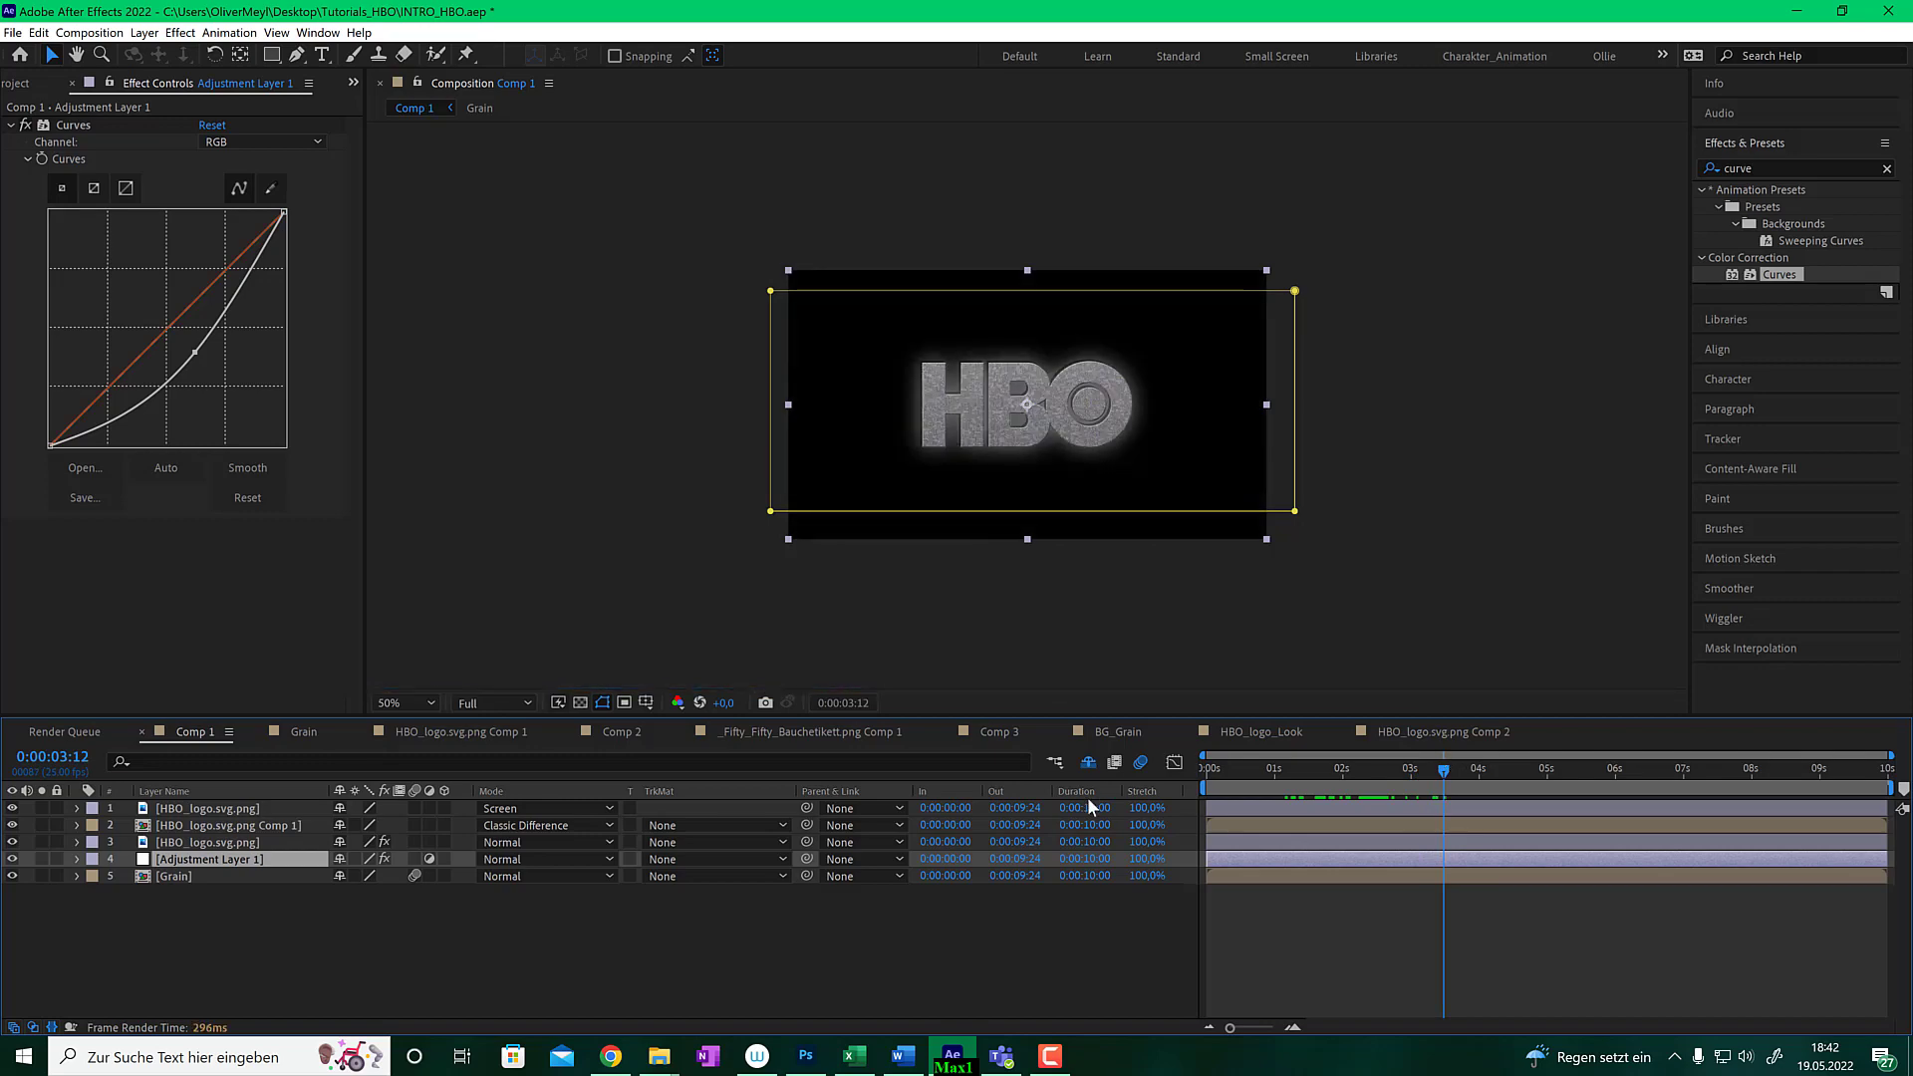
click(996, 731)
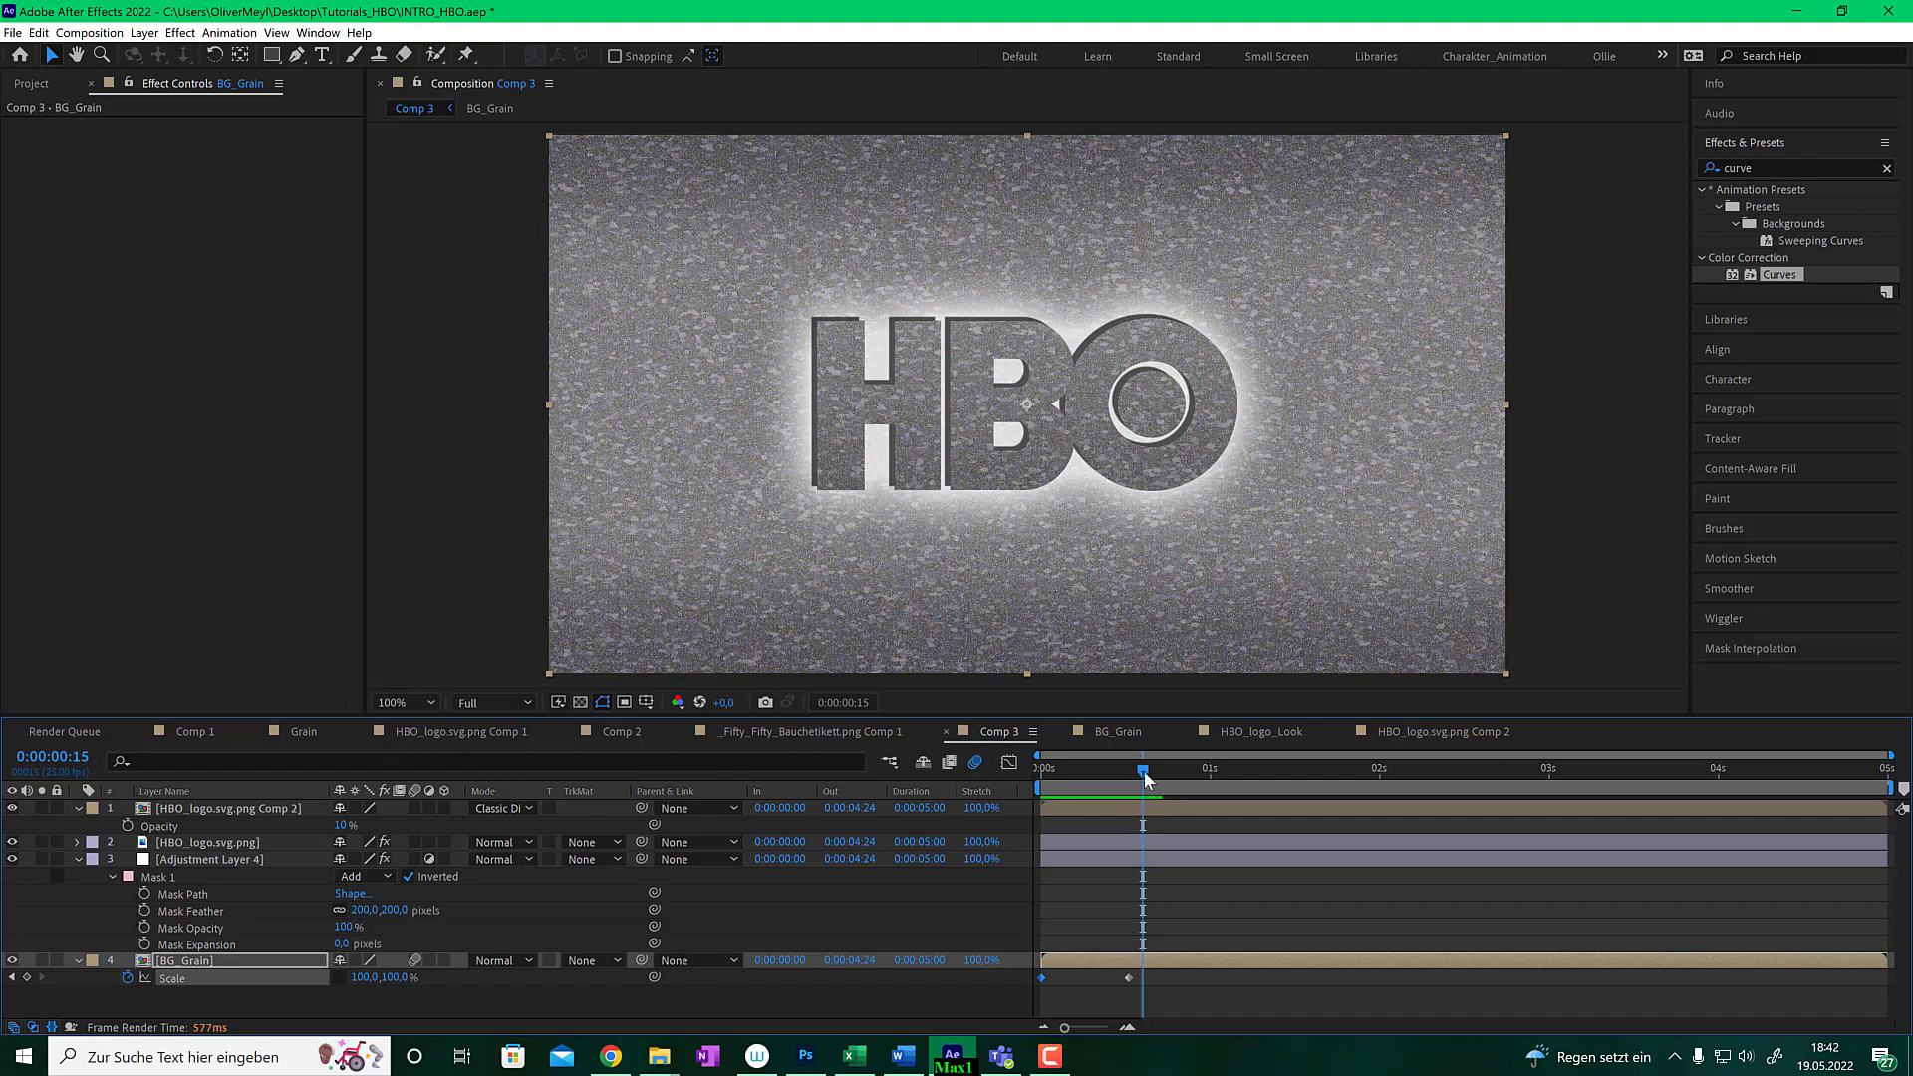
drag(1149, 787, 1210, 779)
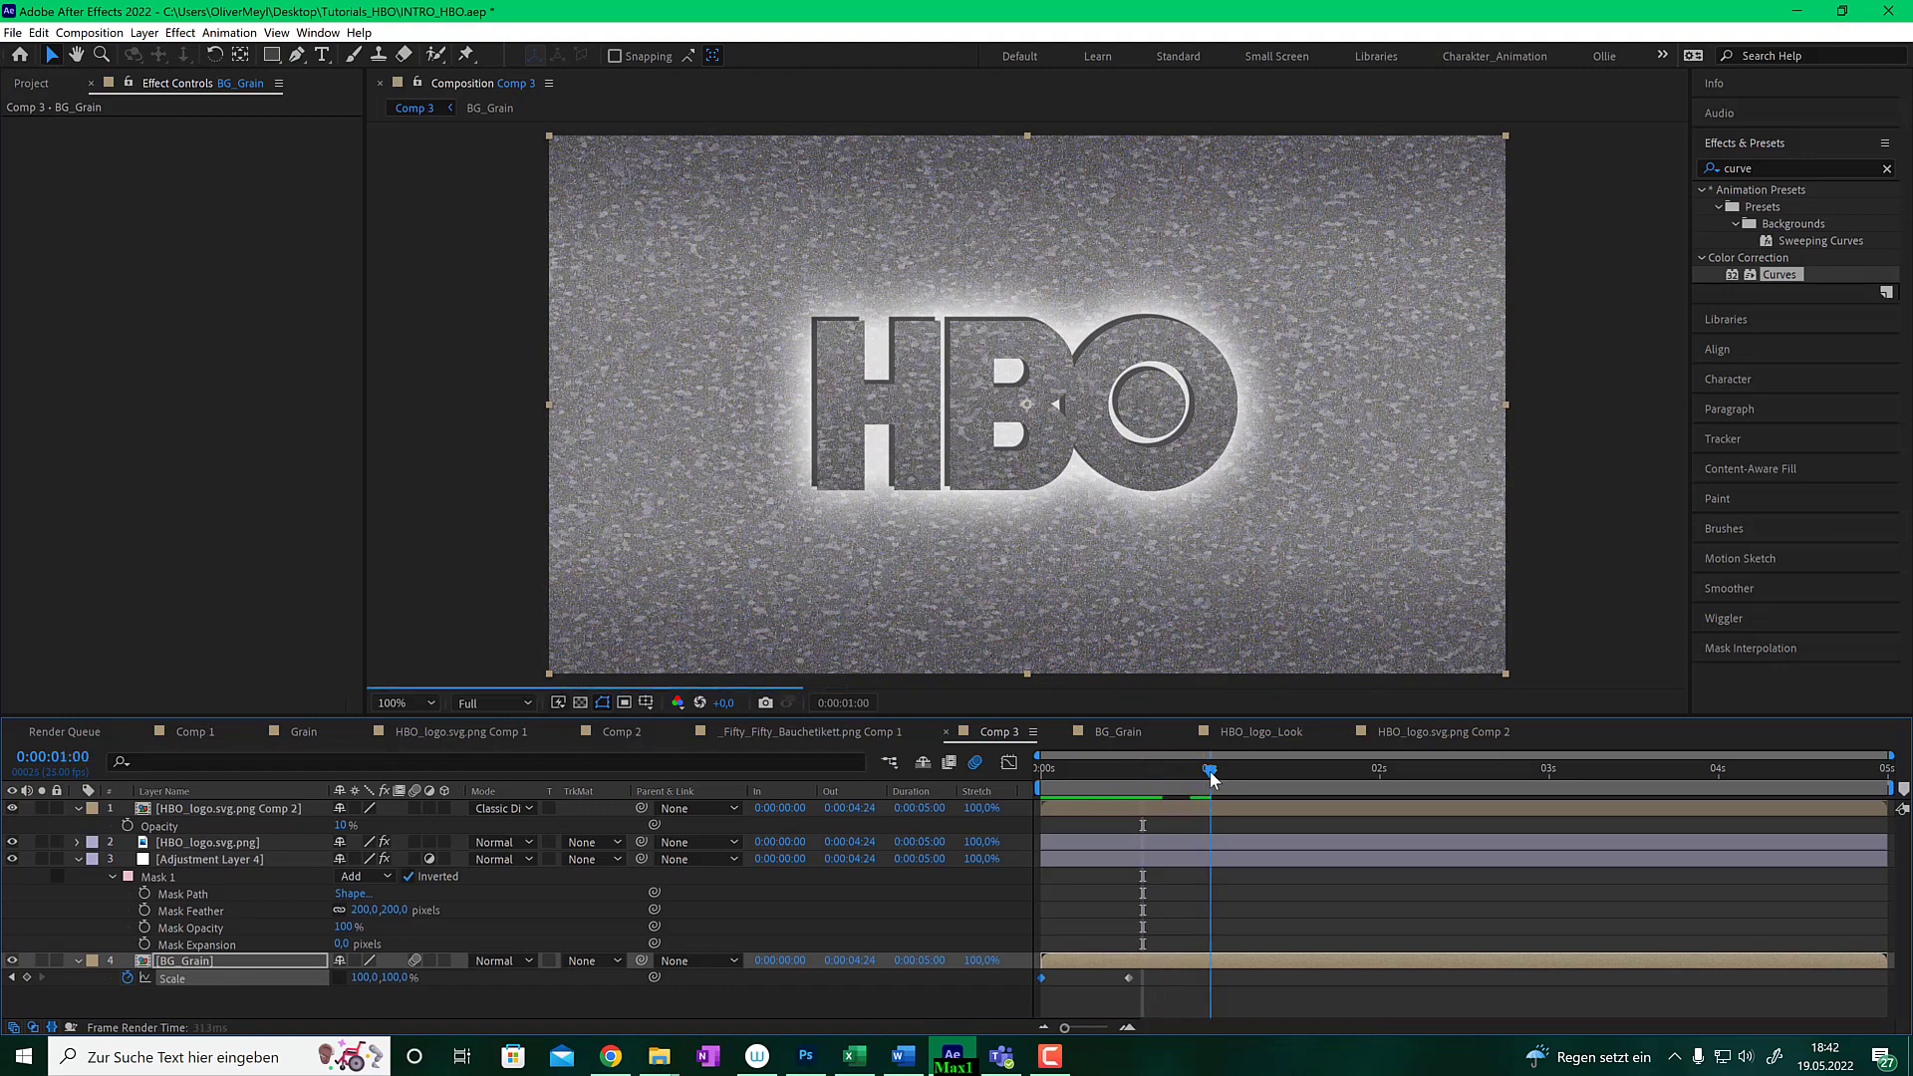
click(261, 843)
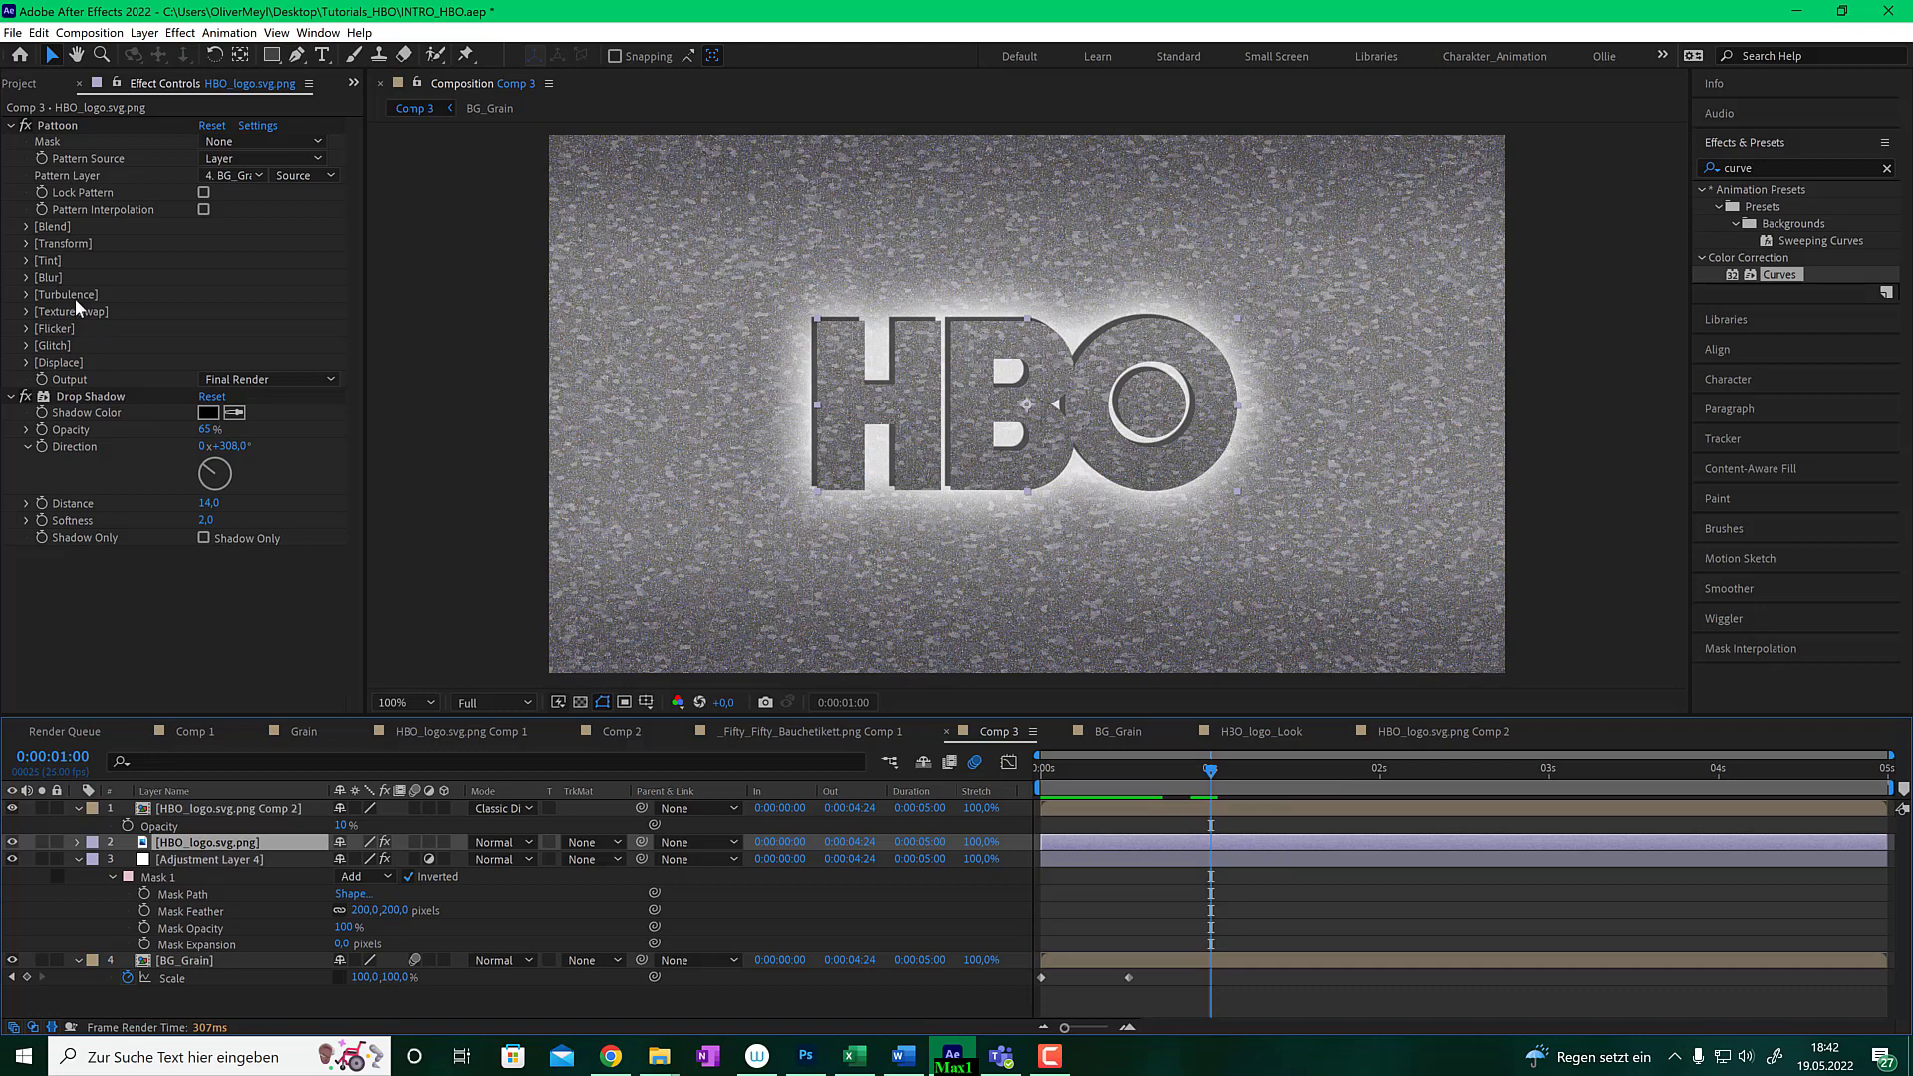
click(27, 227)
drag(216, 282, 119, 282)
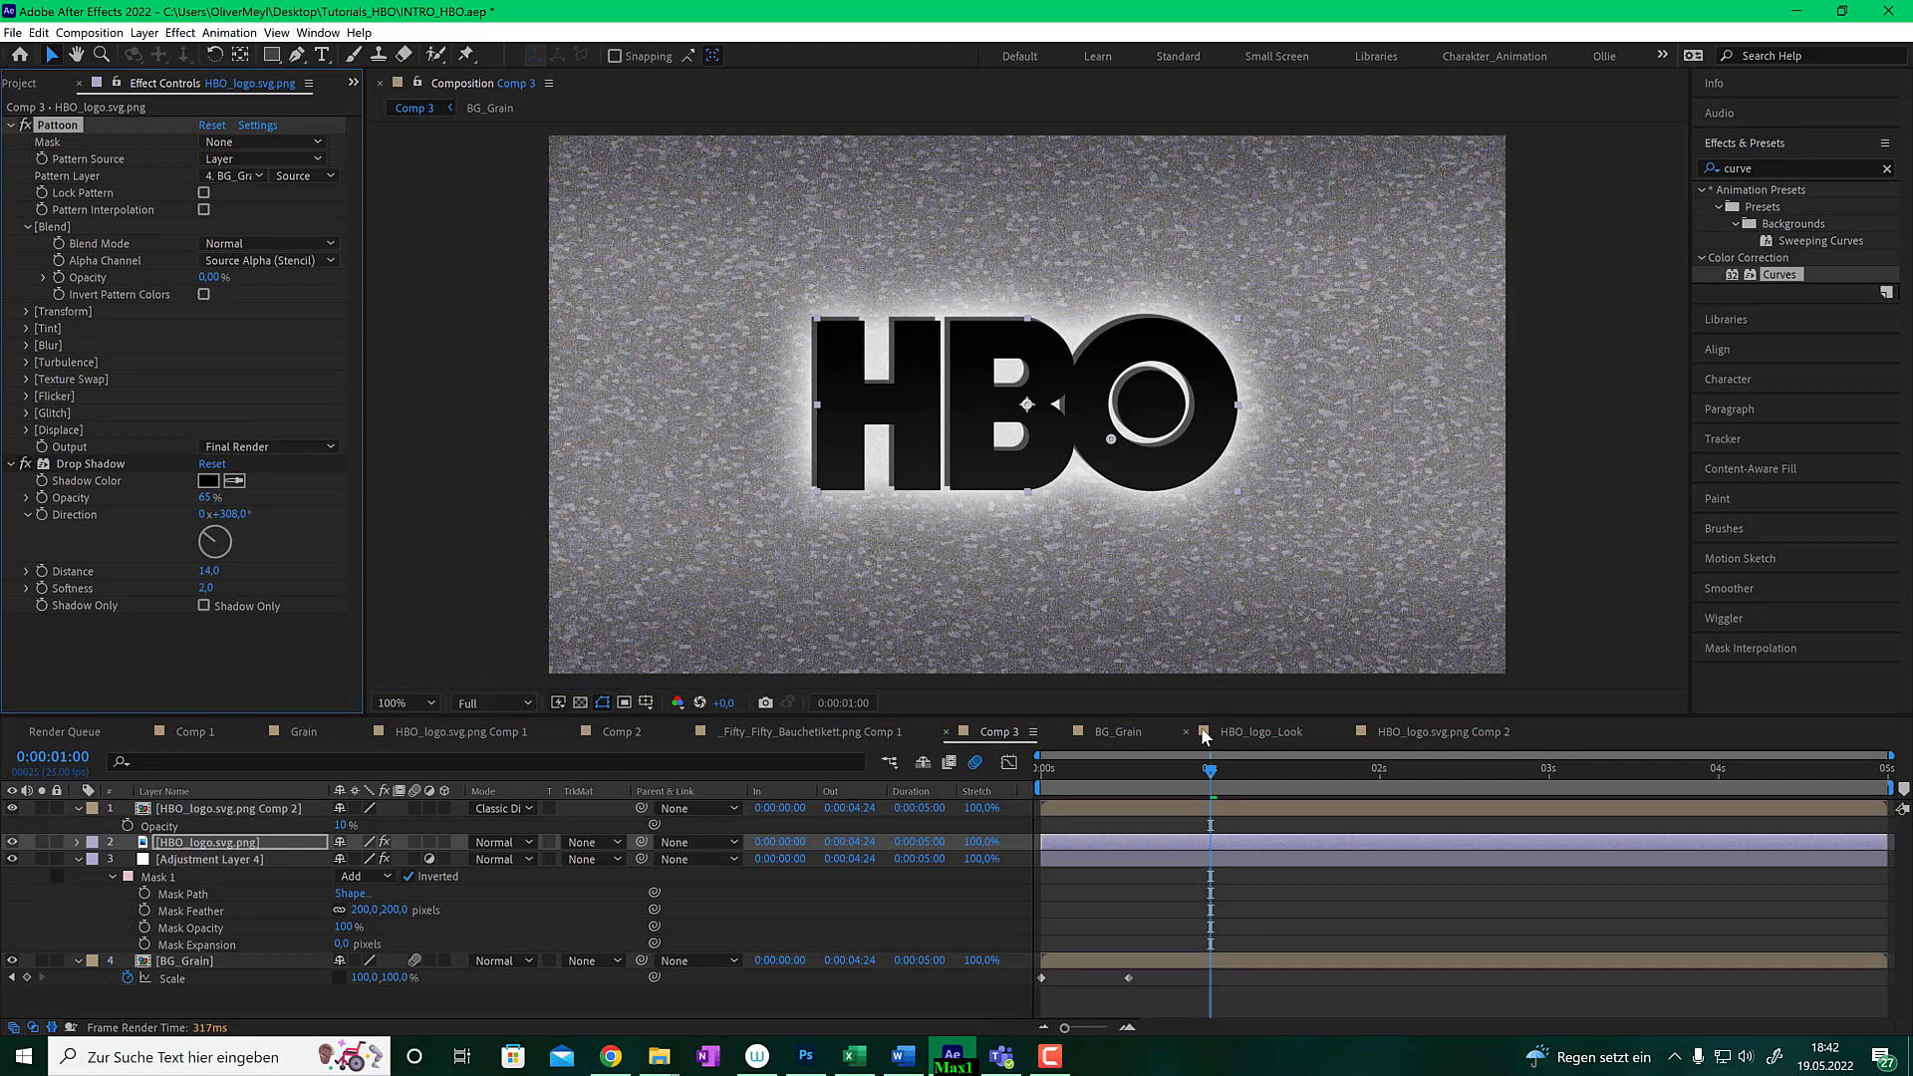
- Keyframe the HBO_logo.svg.png layer's Opacity from 0% at 0:00:01:00 to 100% at 0:00:01:12
click(185, 842)
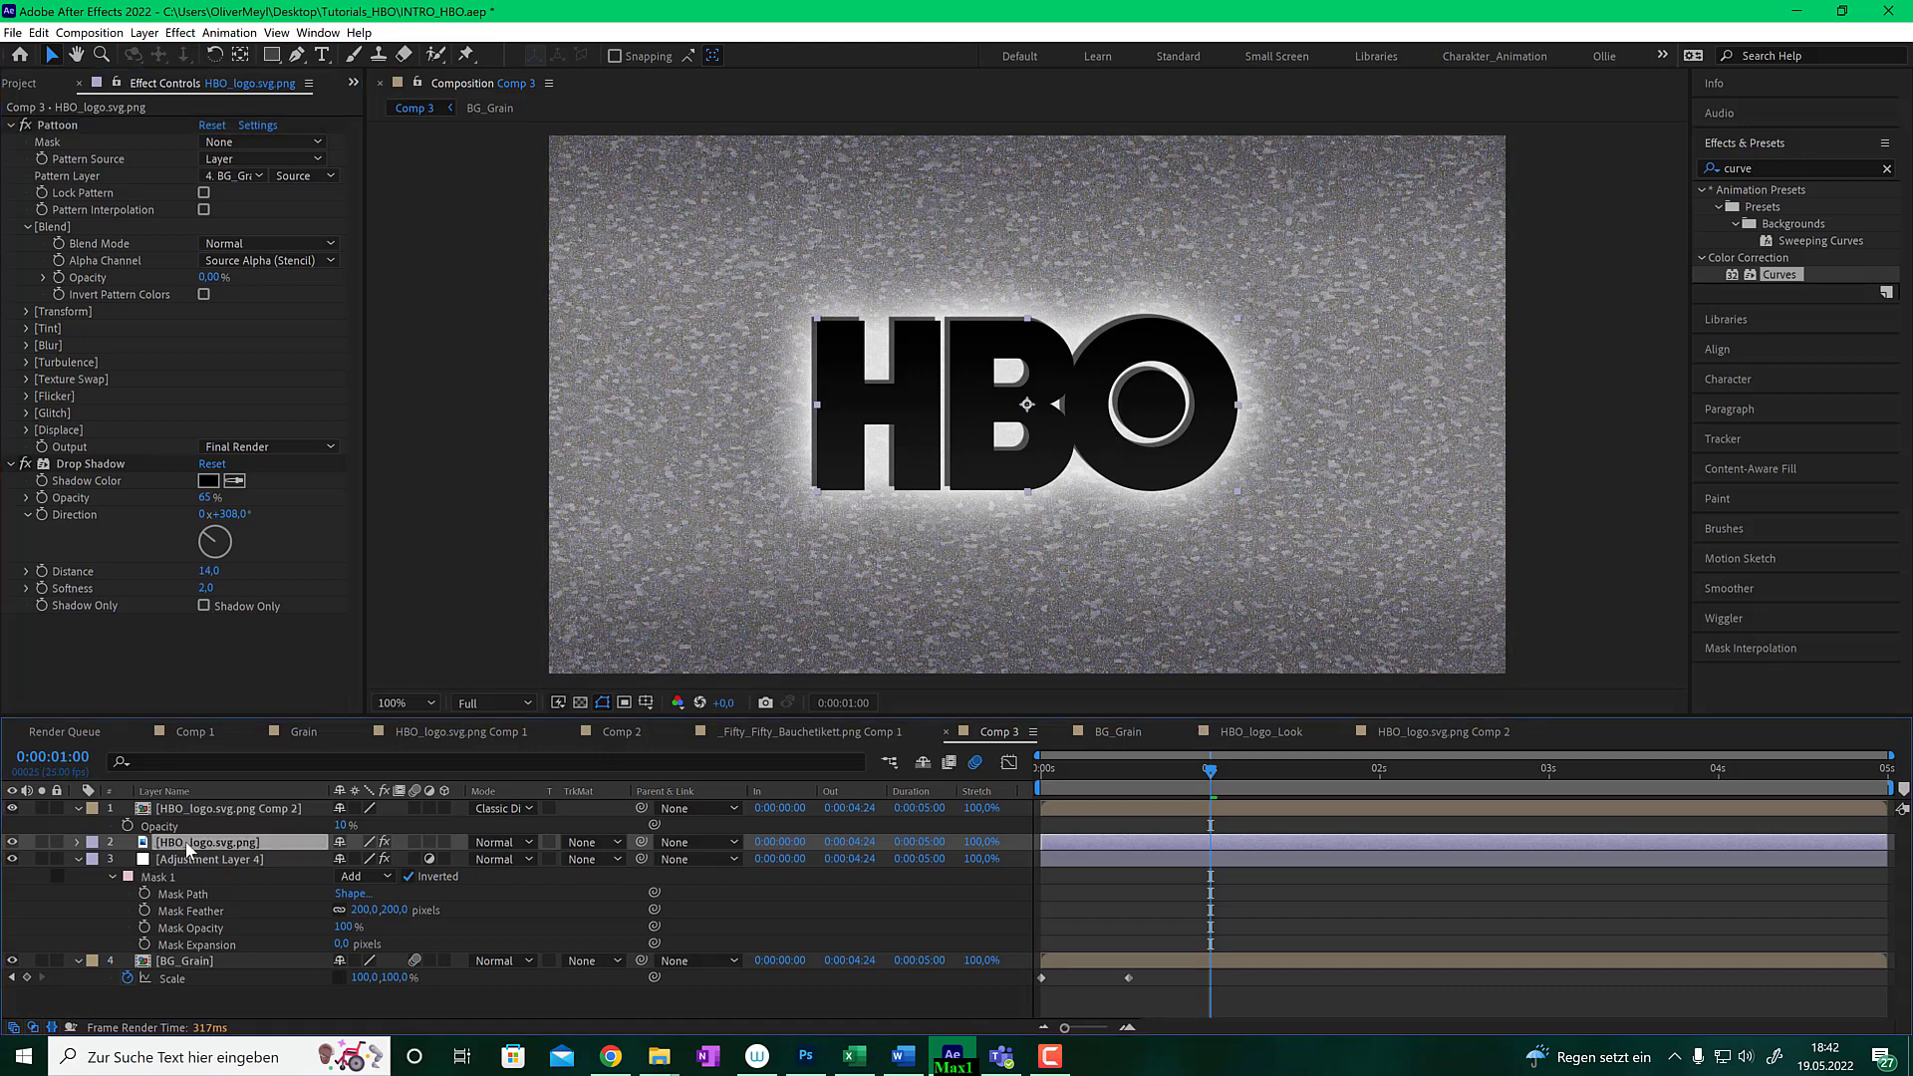
key(t)
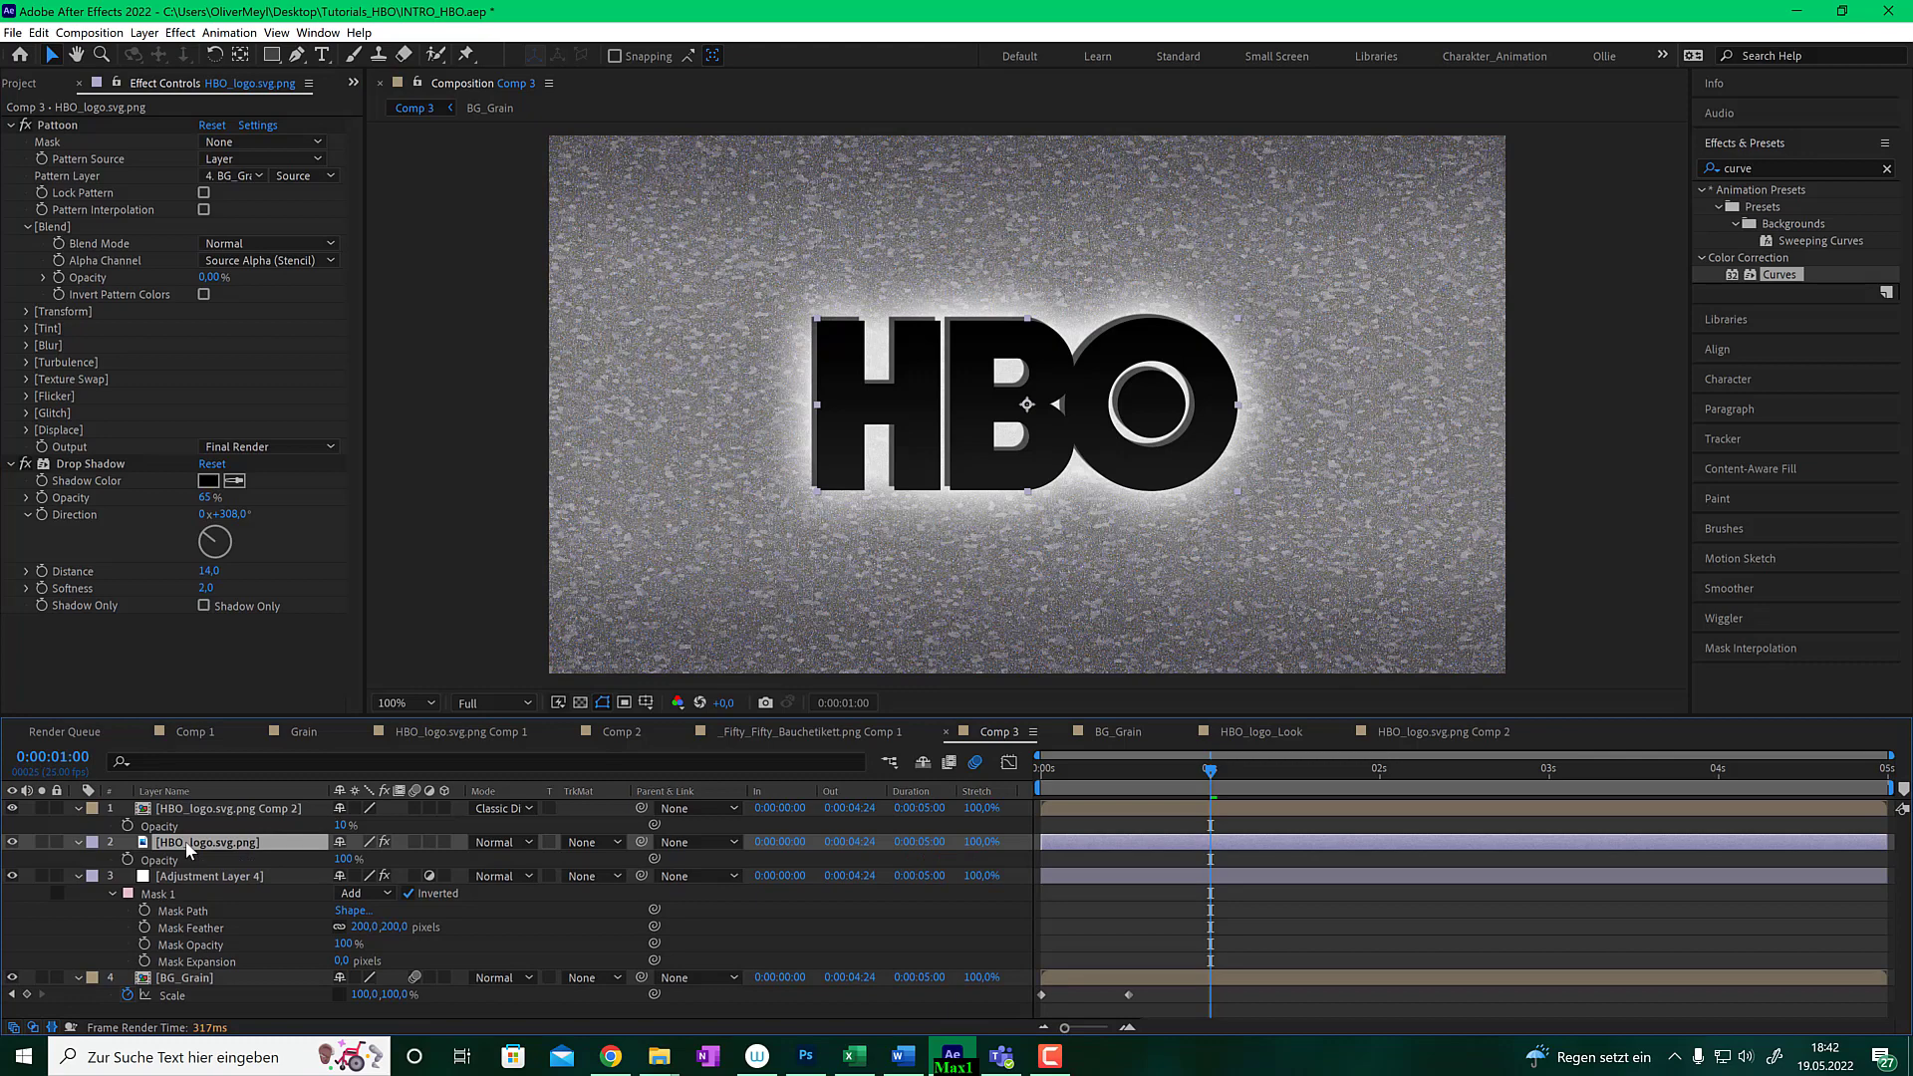
click(127, 859)
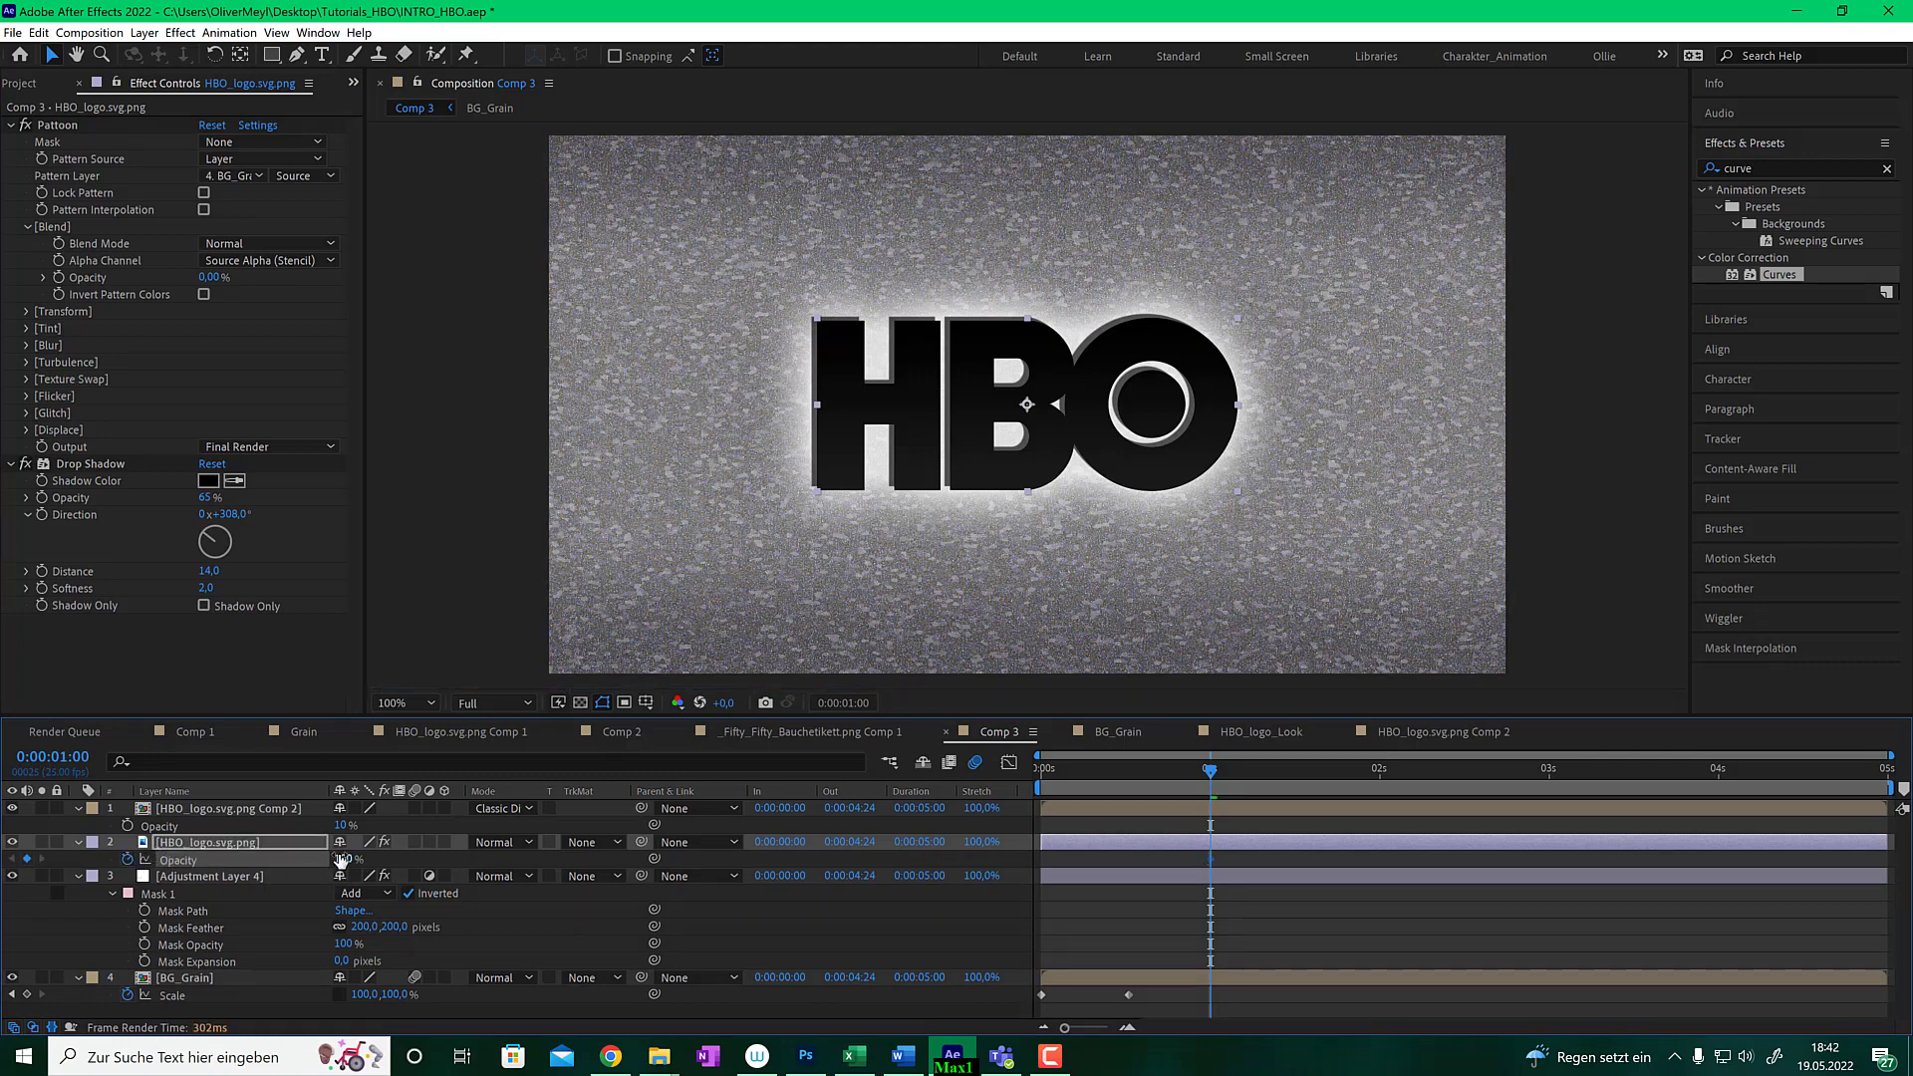
click(343, 859)
text(0)
key(Return)
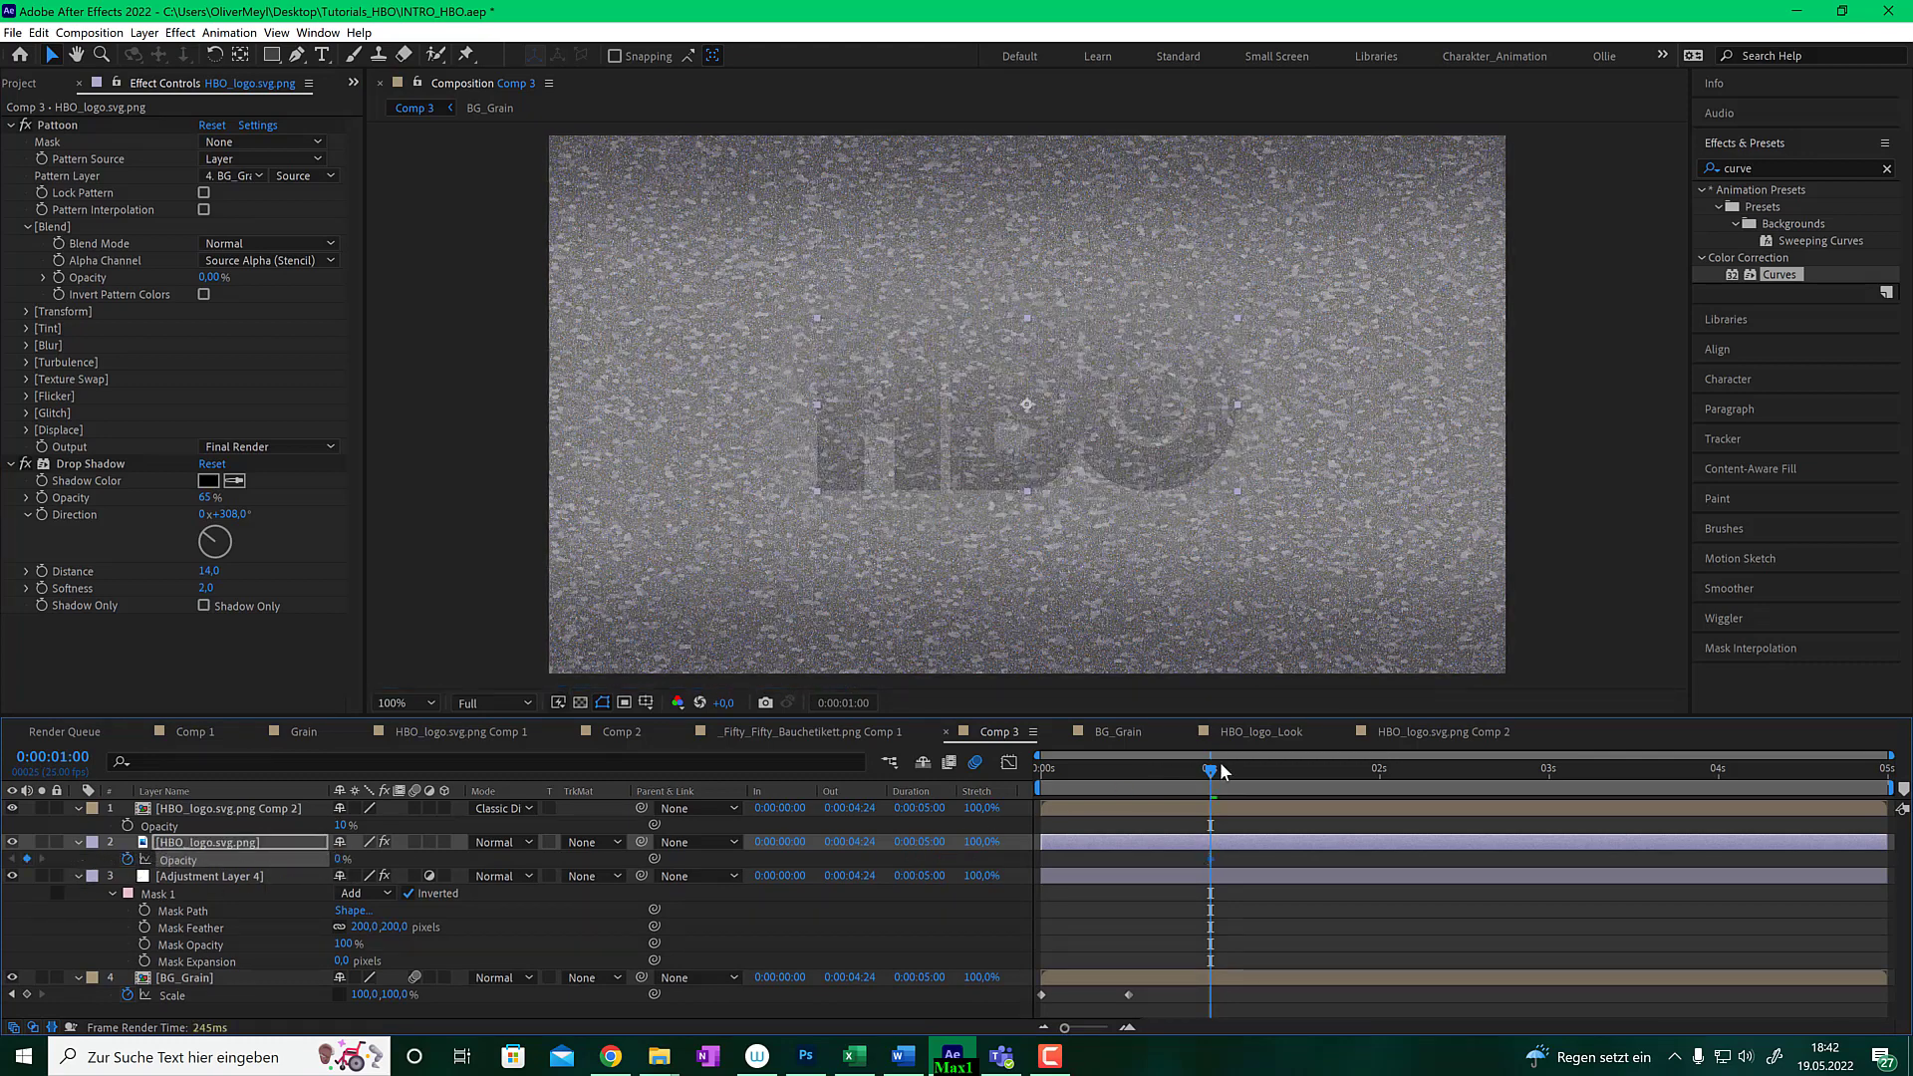
drag(1217, 769, 1291, 775)
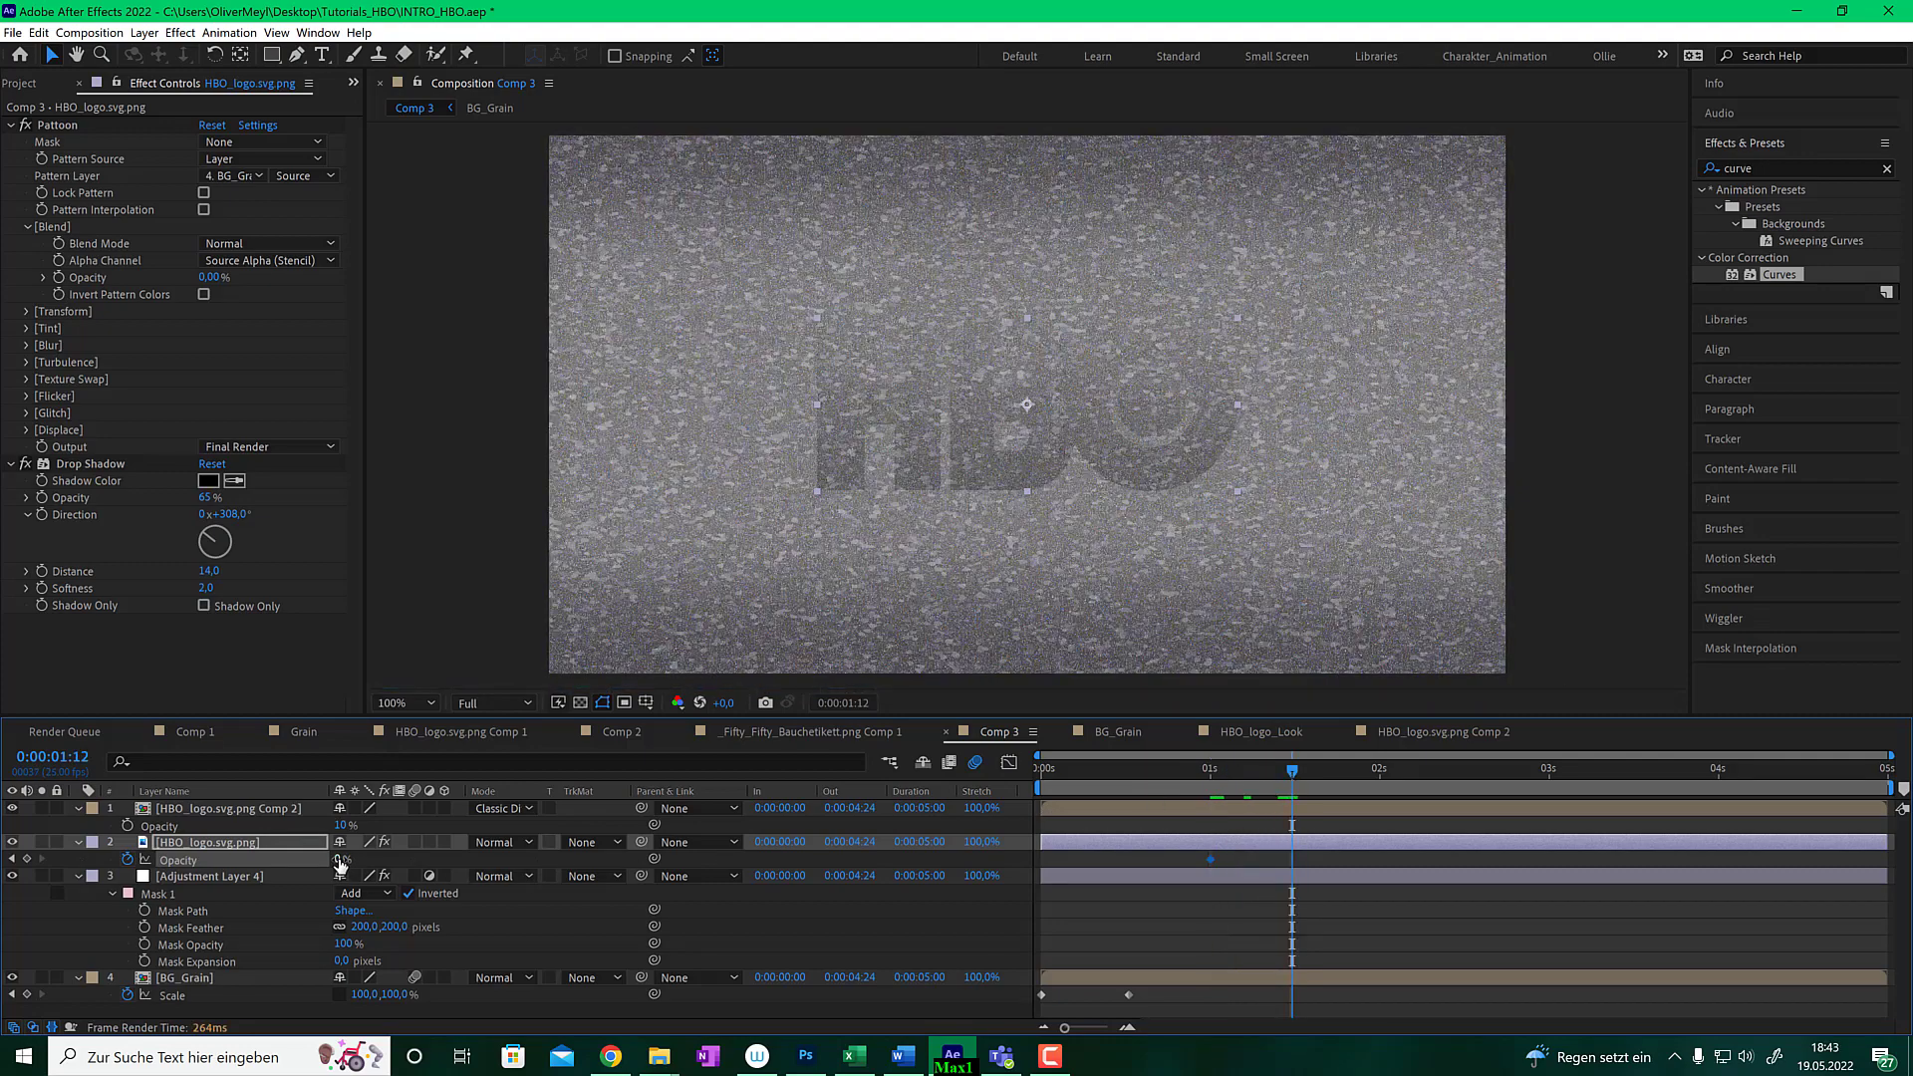
drag(392, 859, 547, 858)
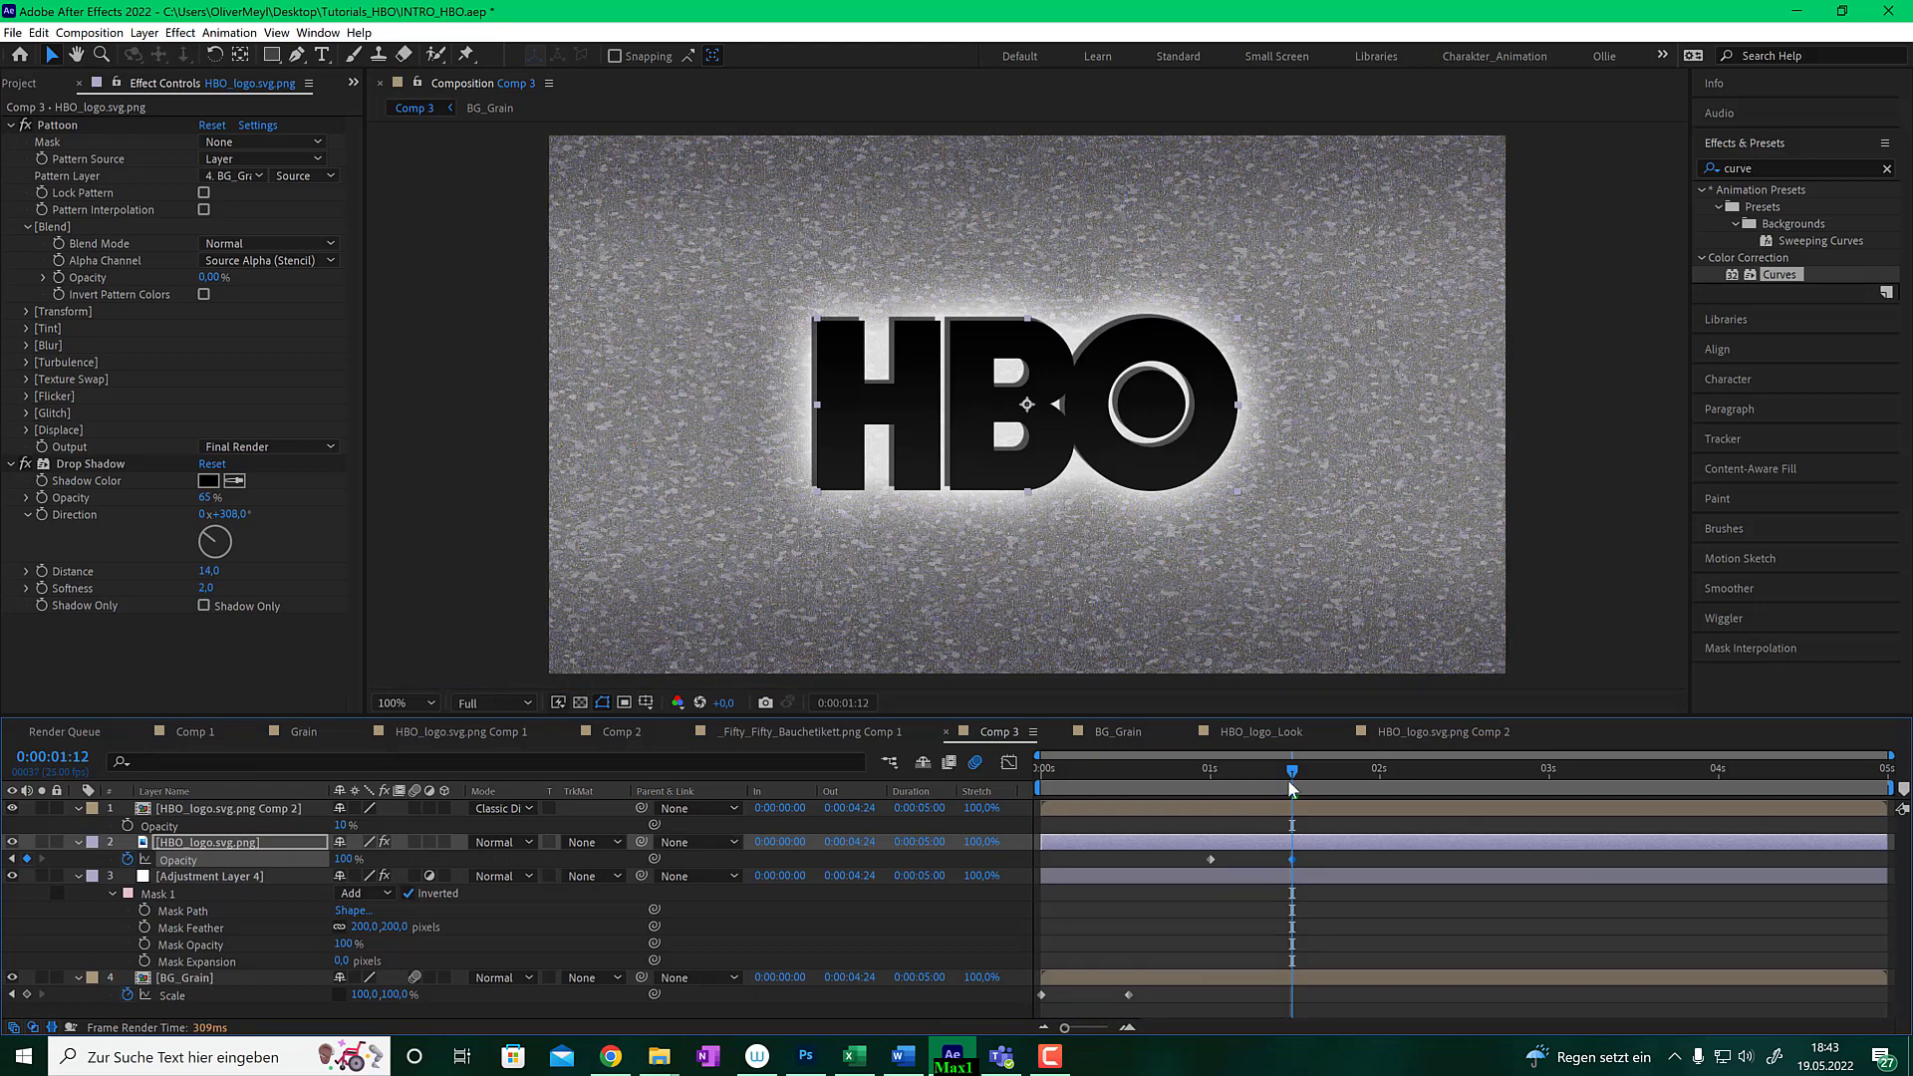
- Keyframe the logo's Pattoon Blend Opacity from 0% at 0:00:01:12 to 100% at 0:00:02:00, and check the transition
mouse_move(1302, 774)
mouse_down()
mouse_move(1323, 769)
mouse_move(1291, 767)
mouse_up()
click(57, 273)
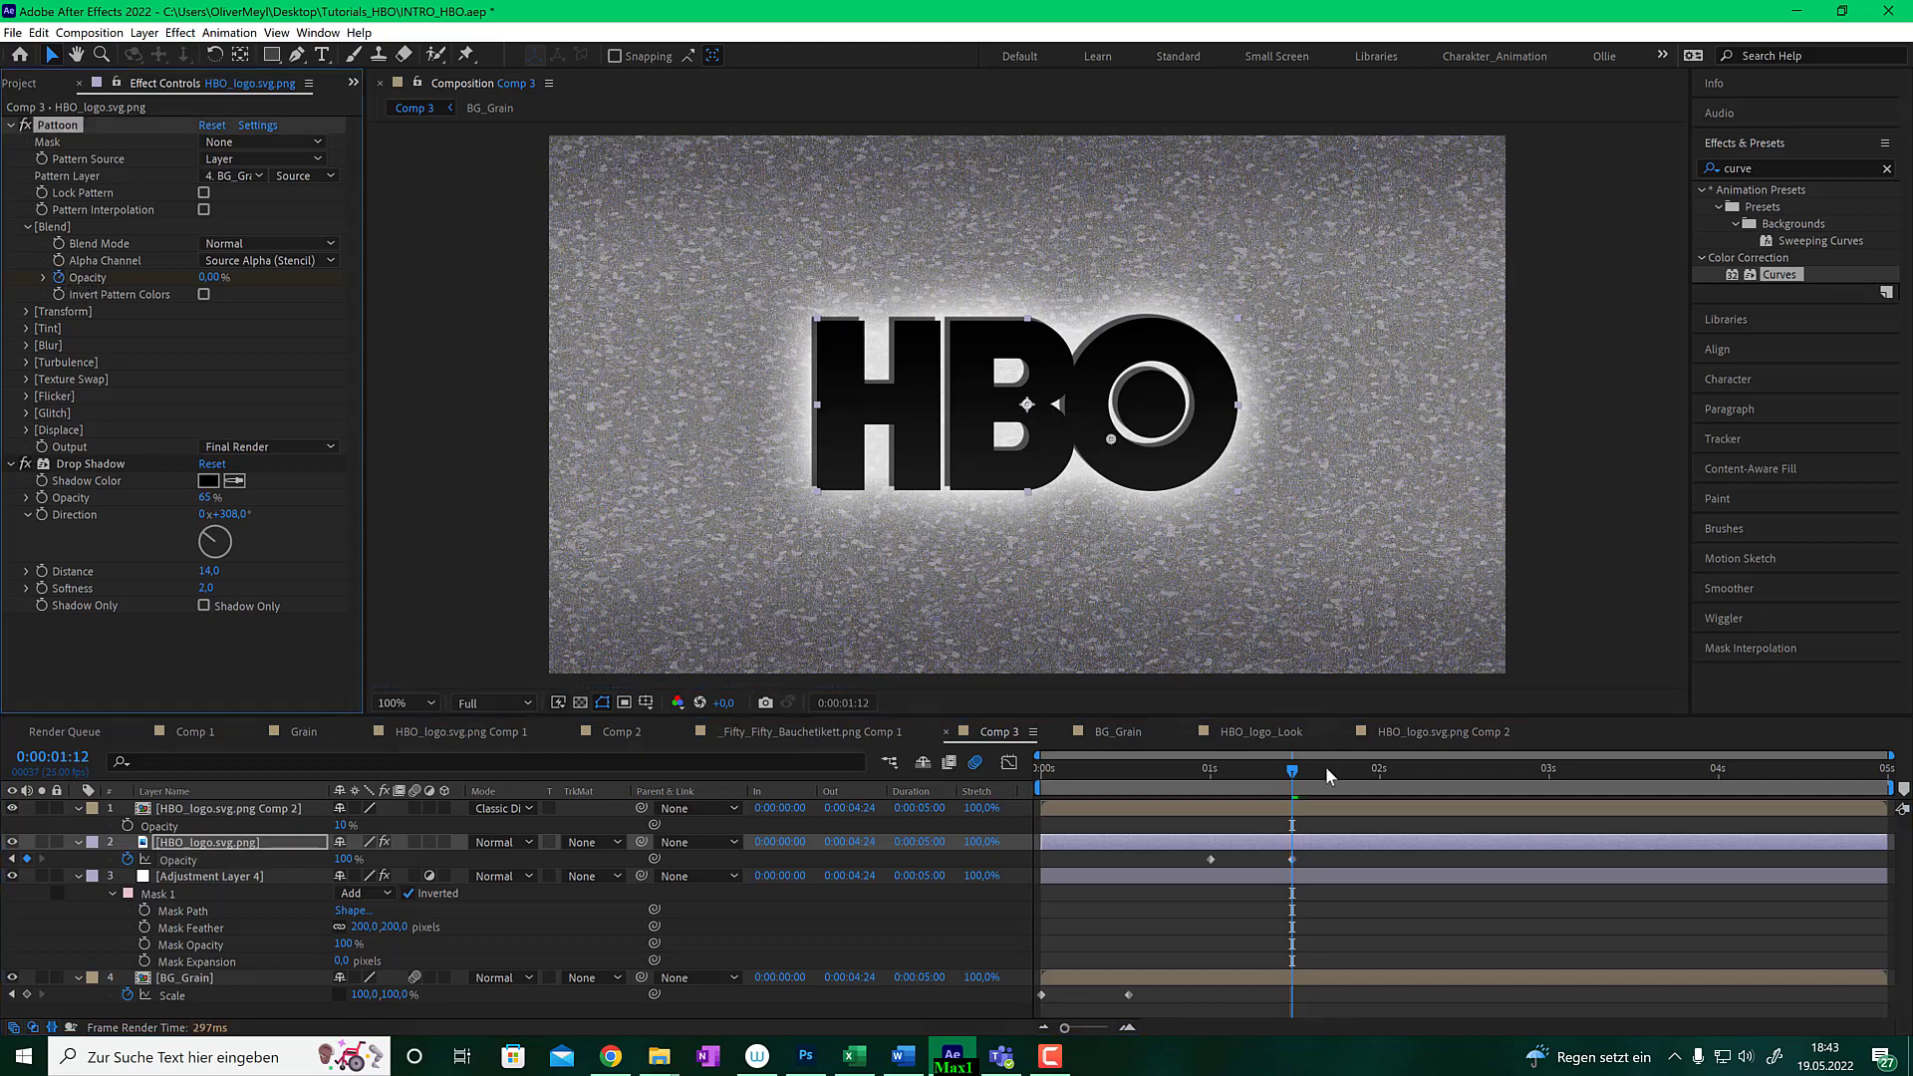
drag(1295, 769, 1381, 777)
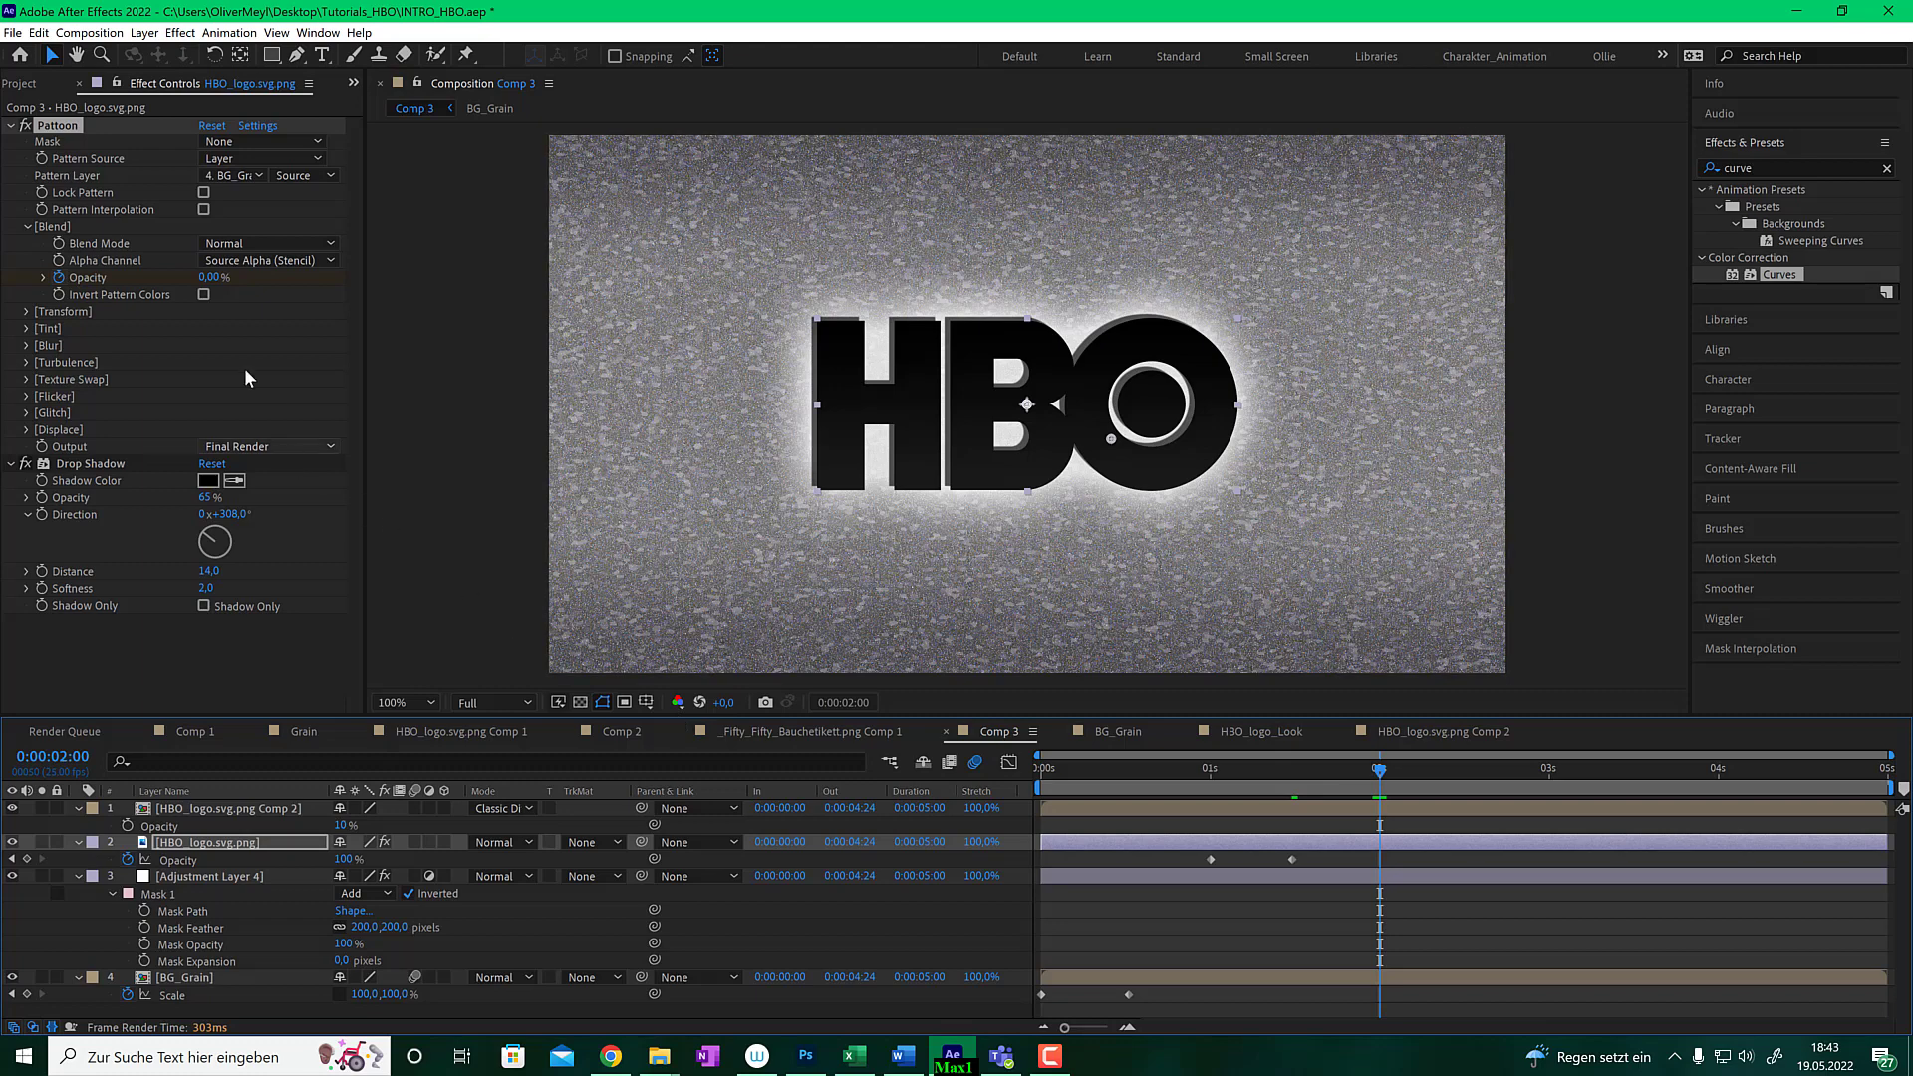
drag(213, 277, 346, 281)
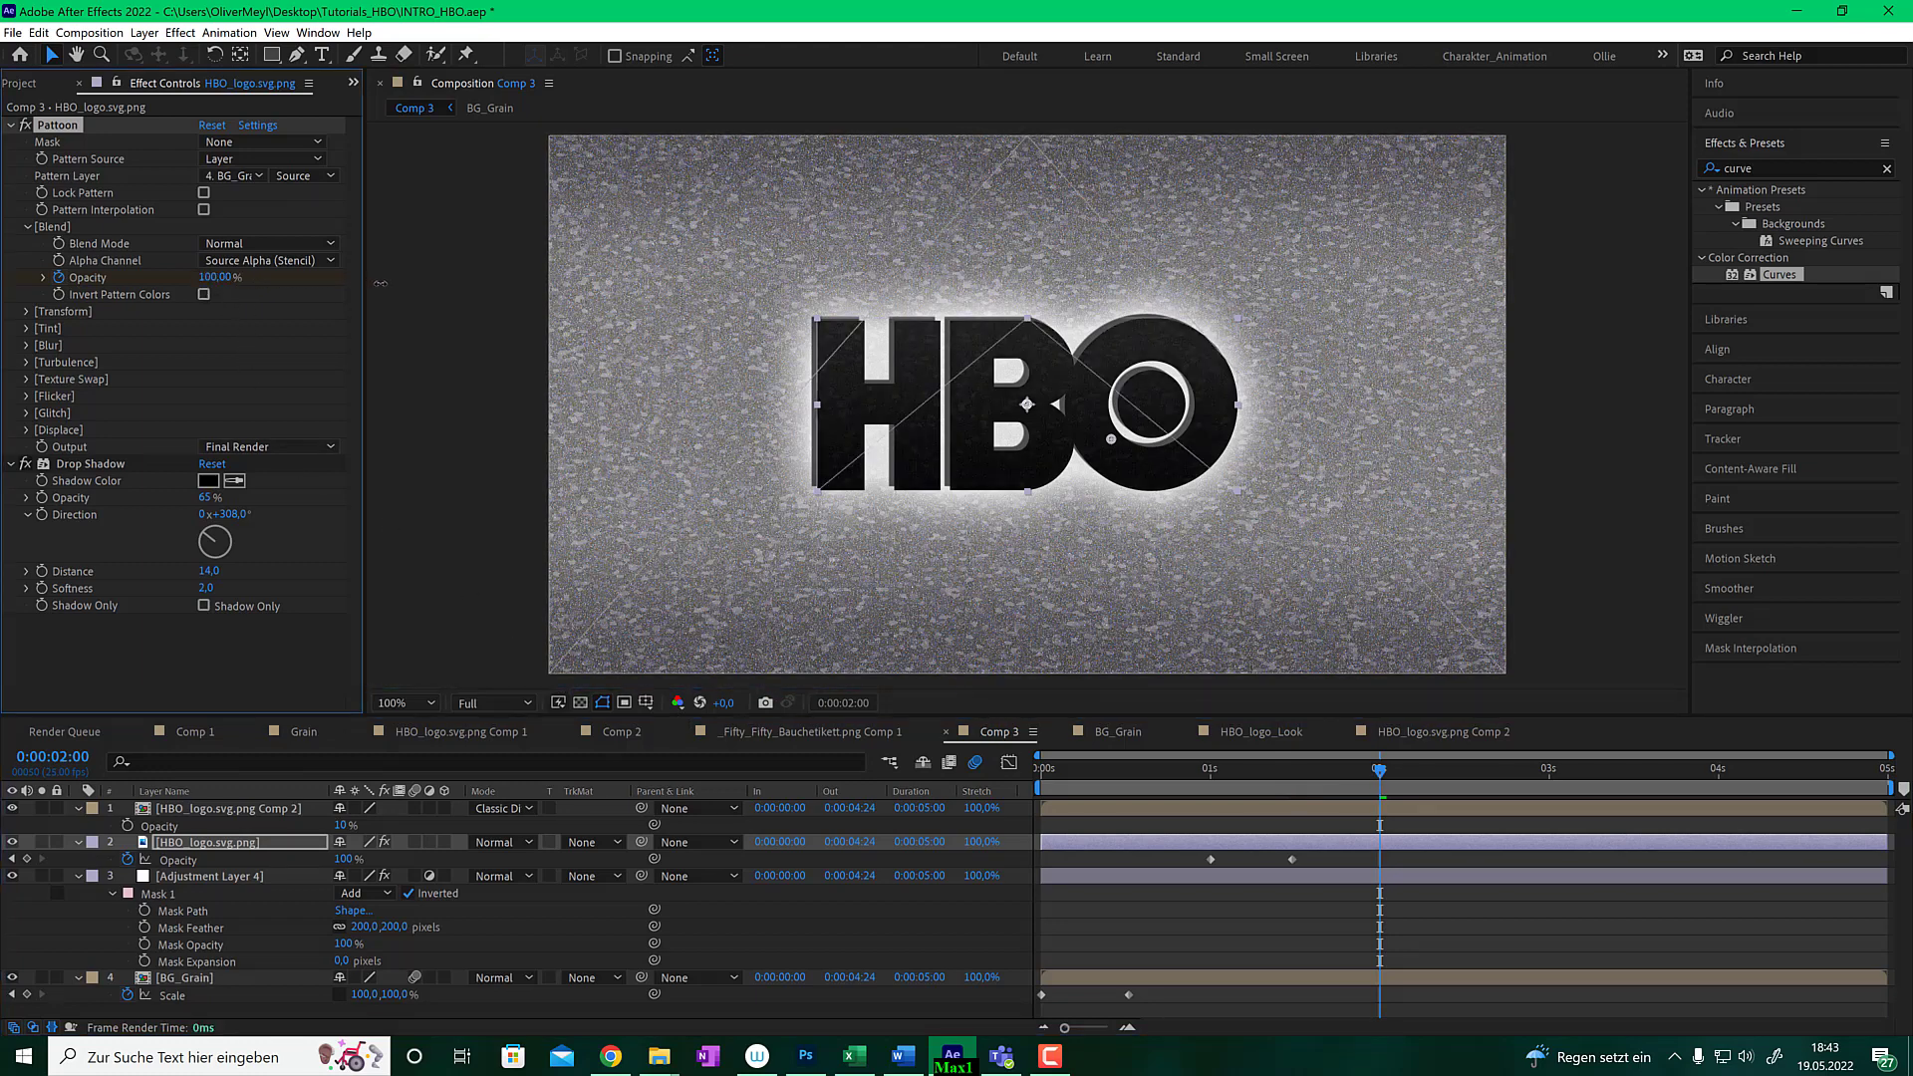
drag(1381, 768, 1283, 769)
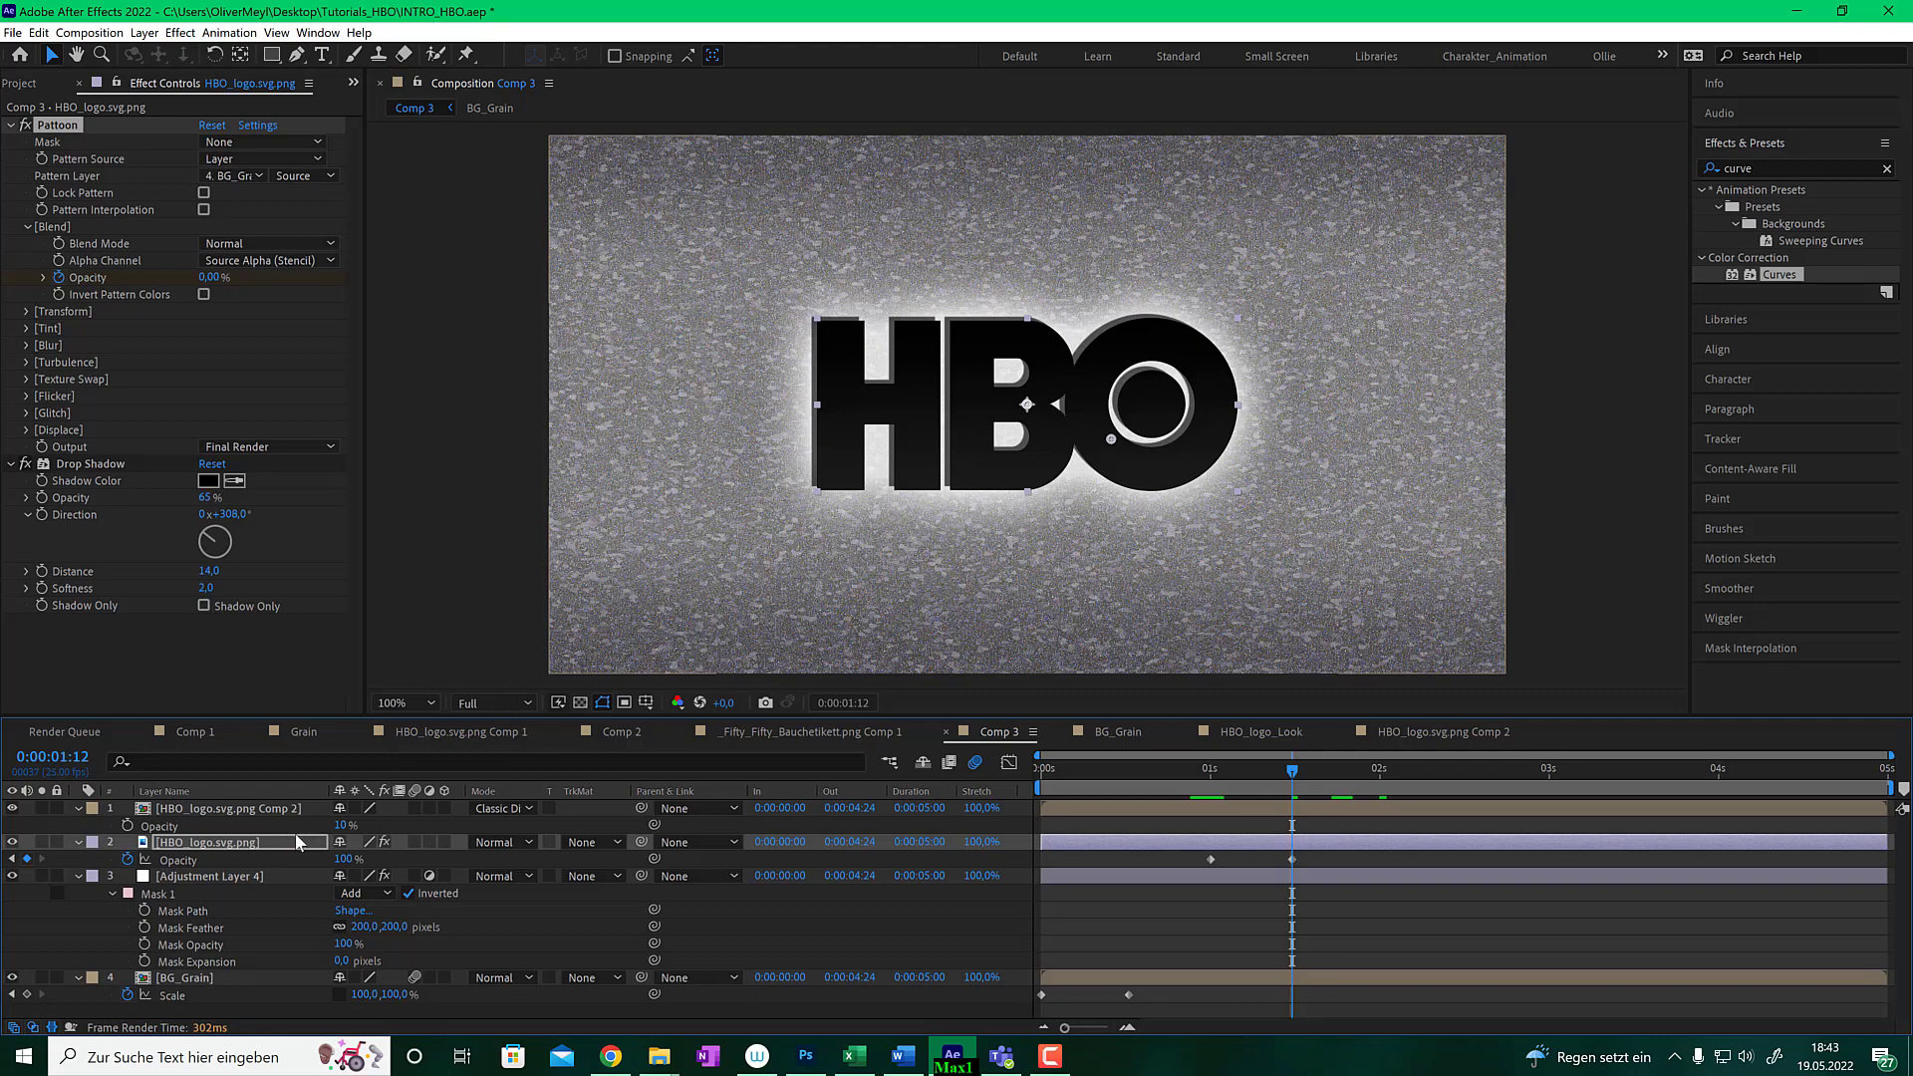
drag(1288, 769, 1377, 773)
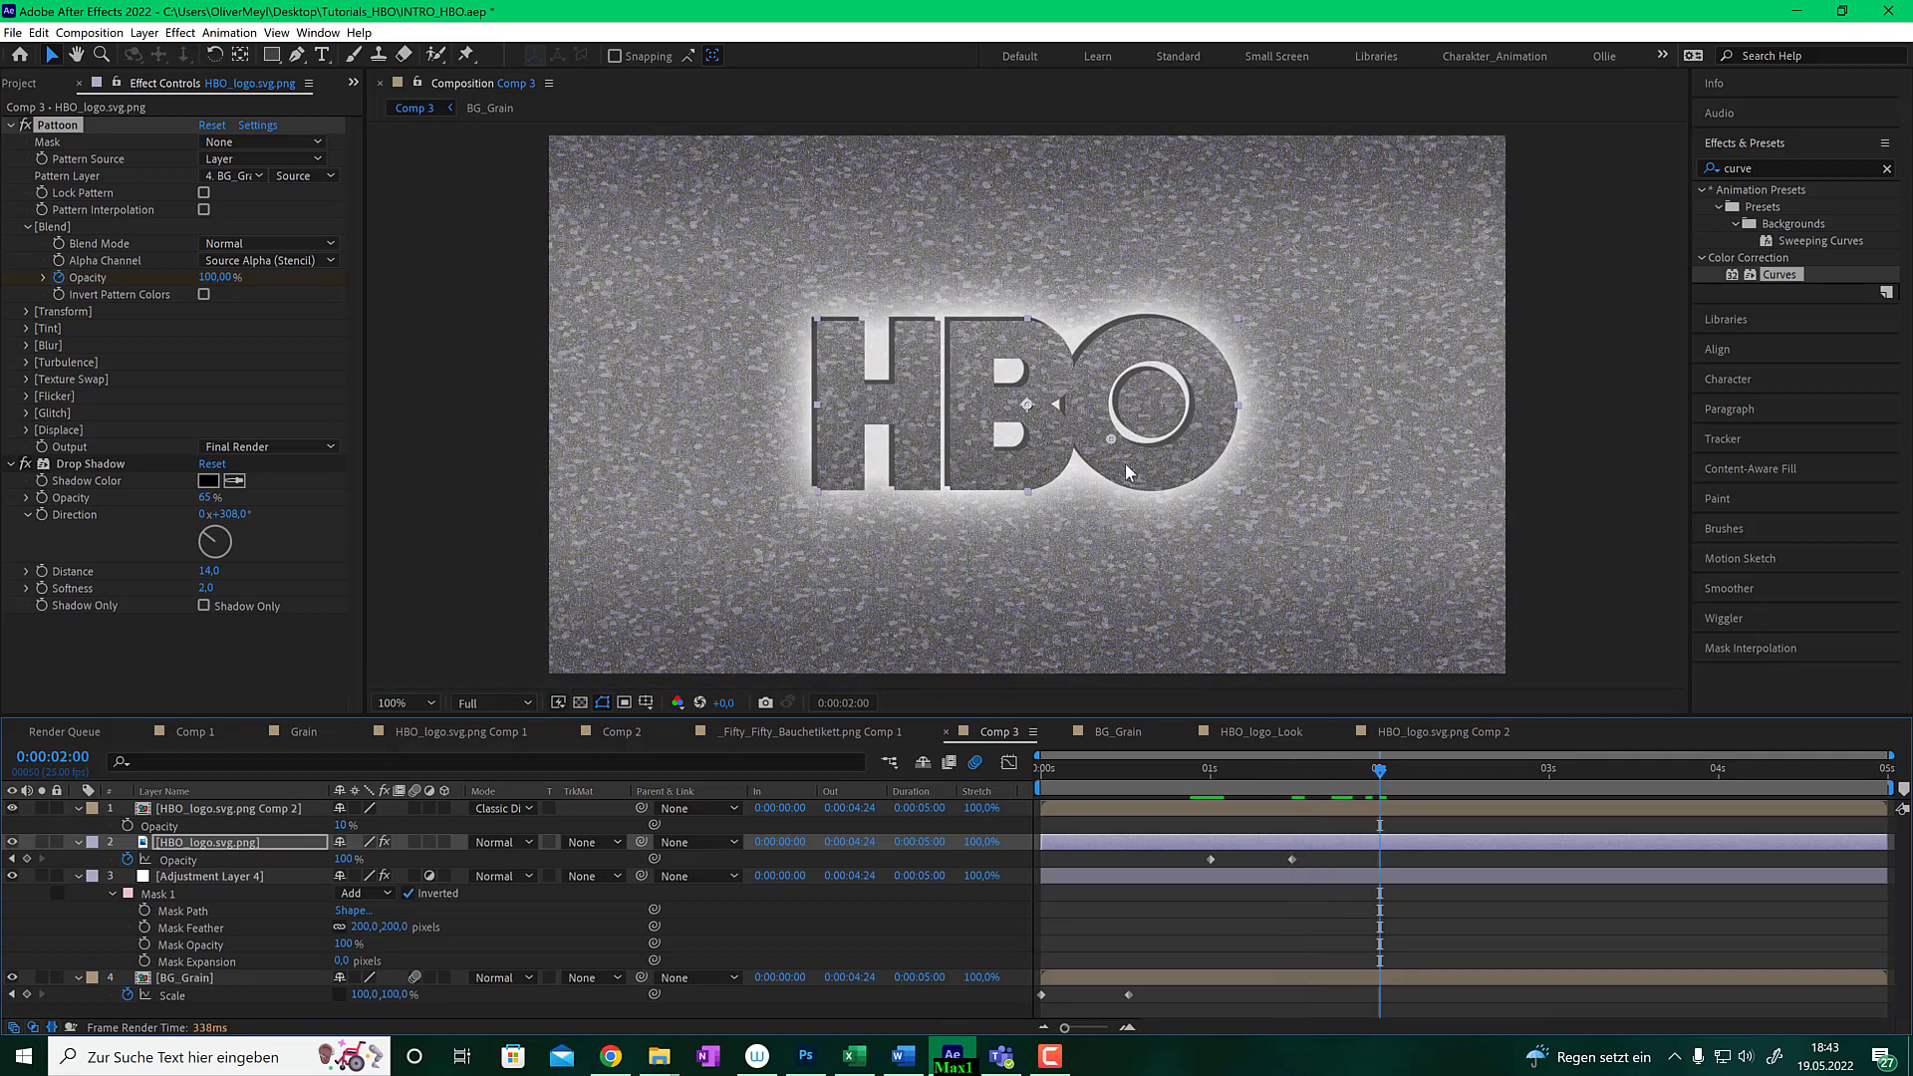
- Keyframe the HBO_logo.svg.png Comp 2 layer's Opacity at 10% at 0:00:02:00 and 0% at 0:00:01:12
mouse_move(1364, 770)
mouse_down()
mouse_move(1198, 771)
mouse_move(1383, 776)
mouse_up()
click(127, 826)
drag(1372, 769, 1285, 769)
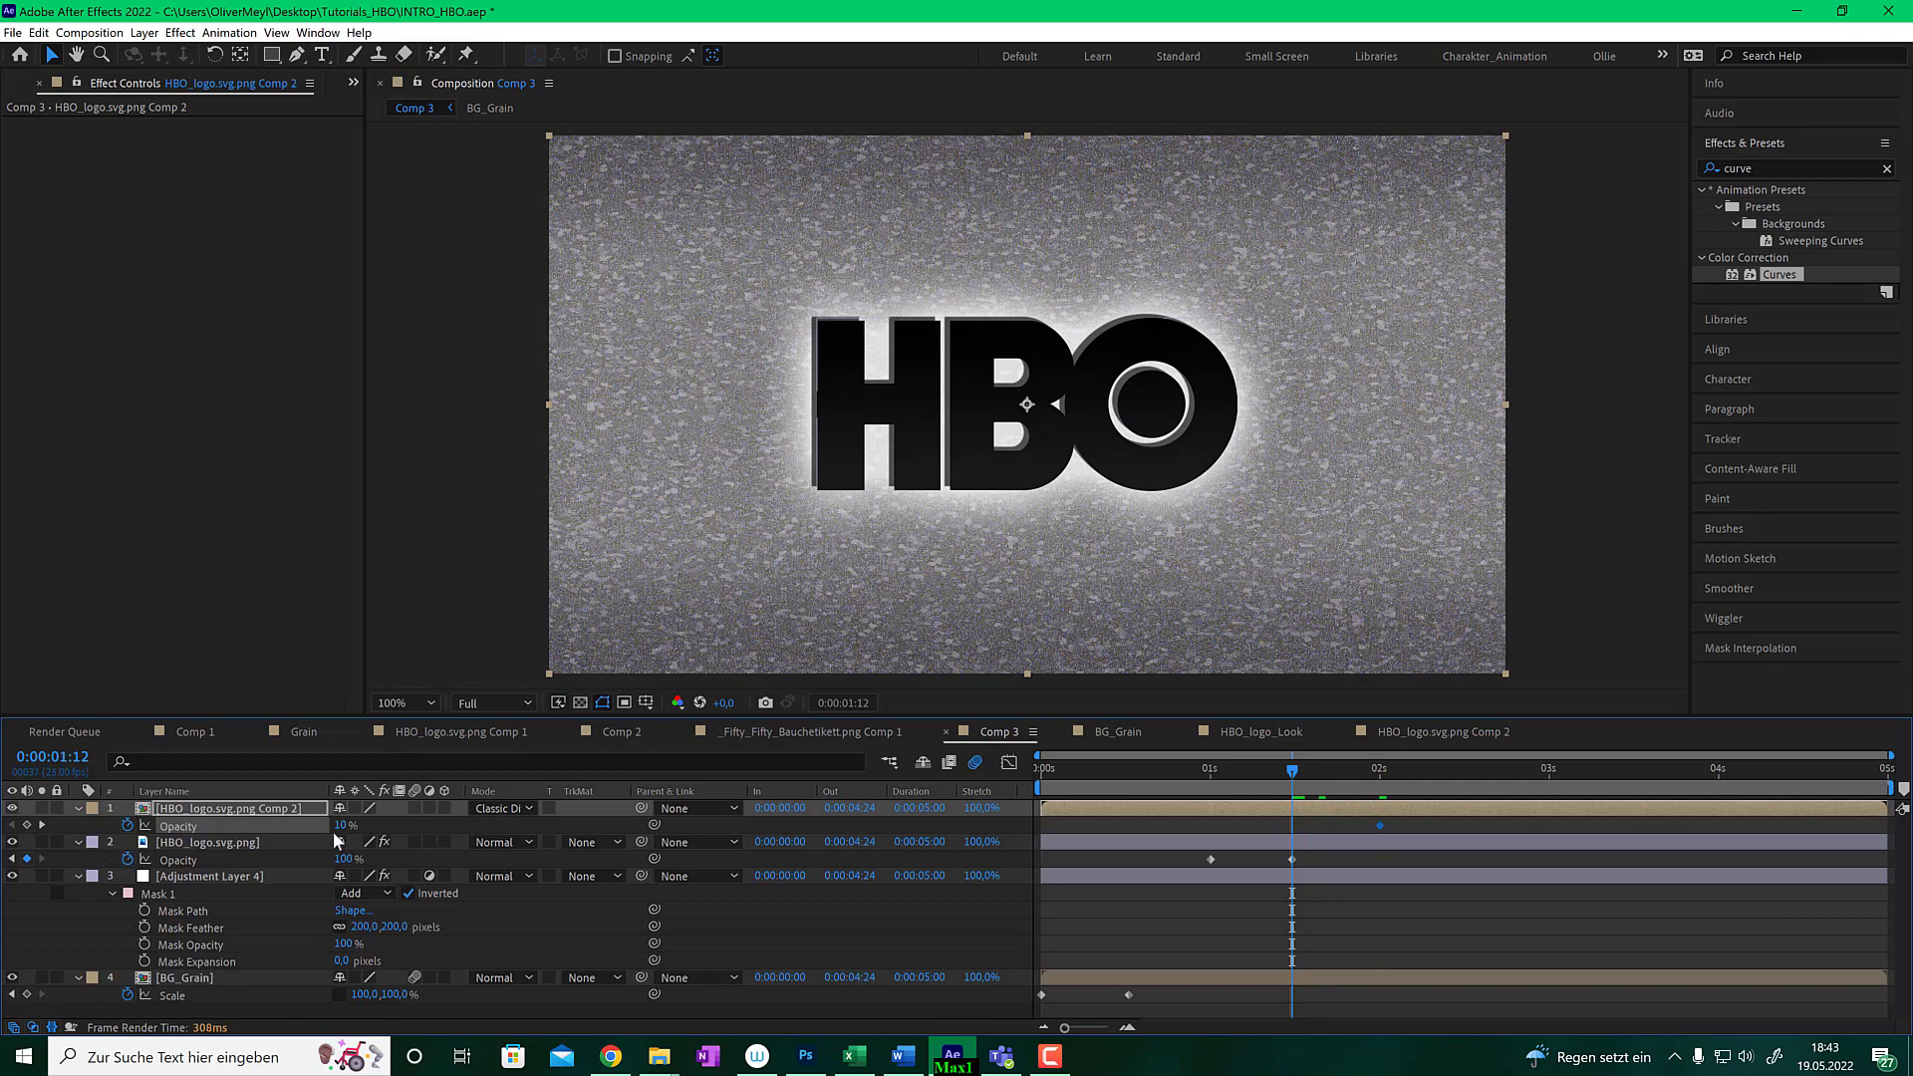
drag(347, 827, 335, 827)
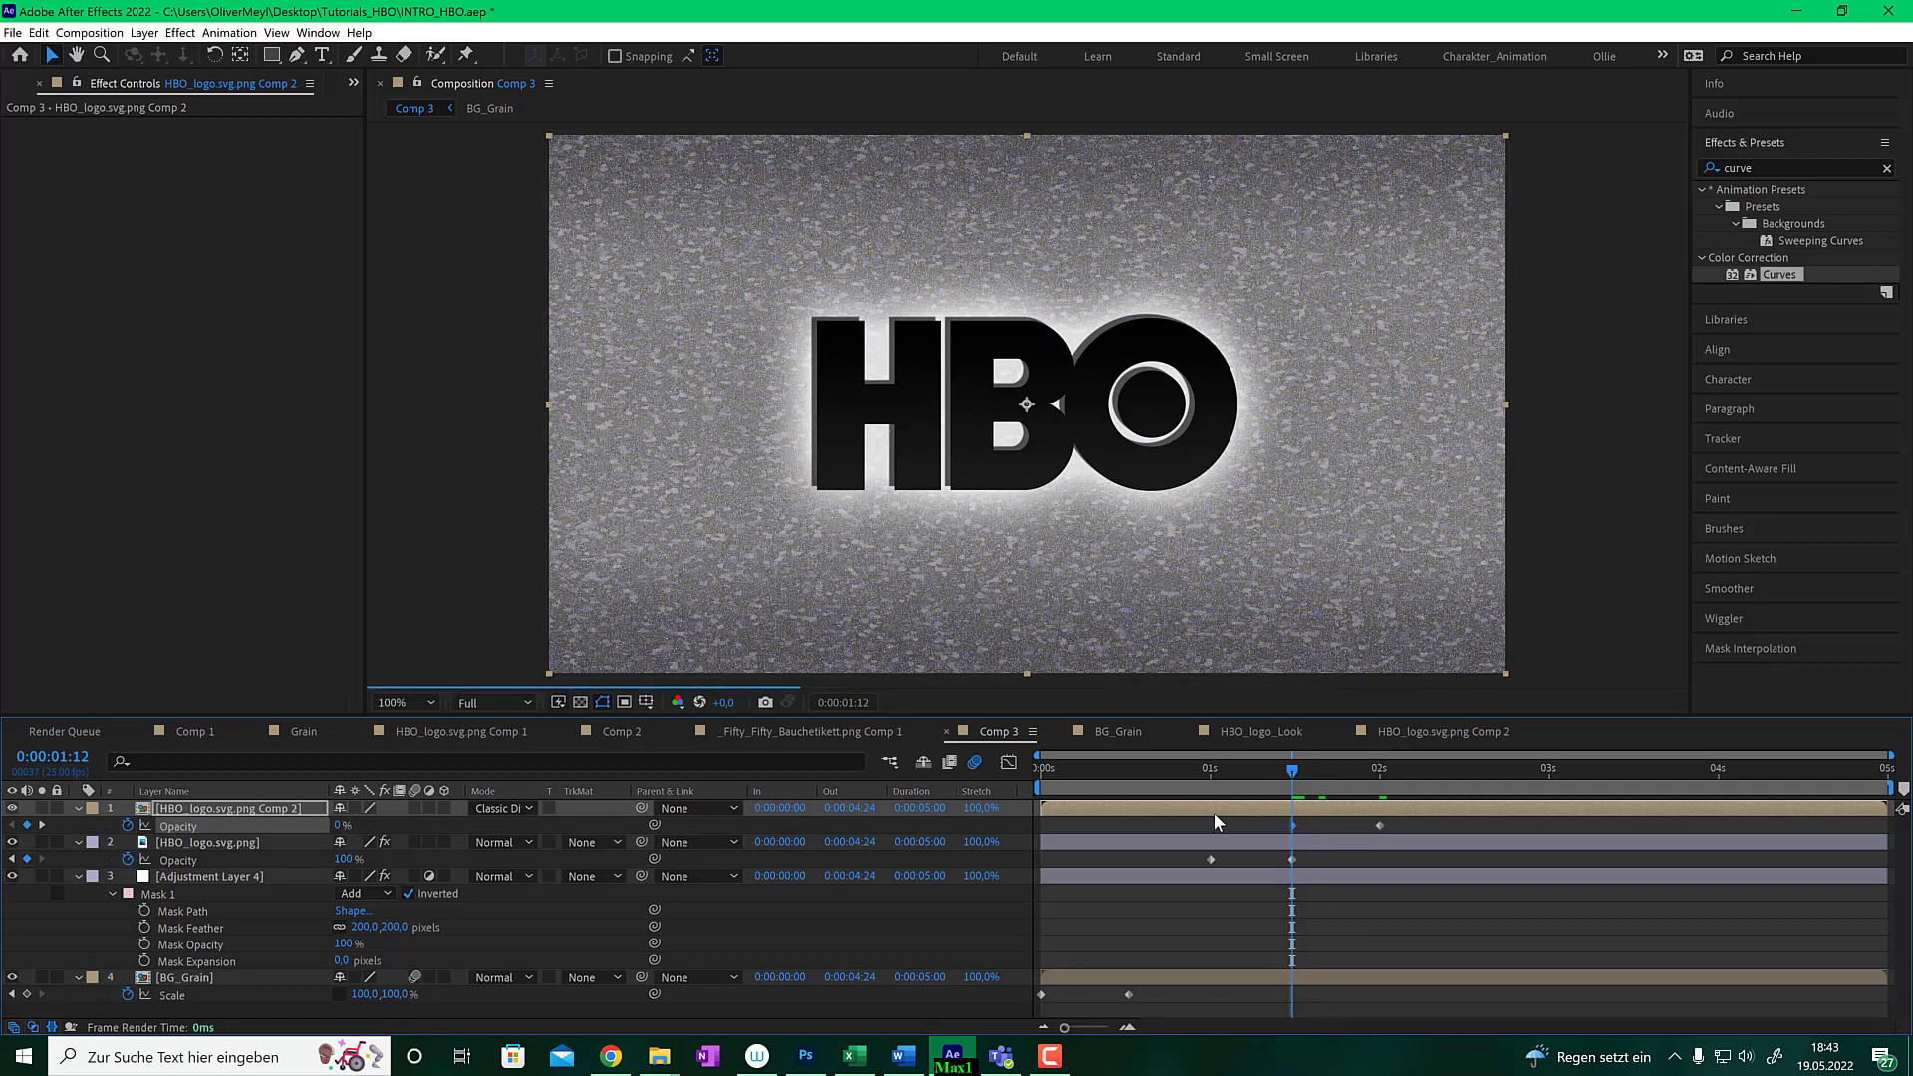
- Keyframe the BG_Grain layer's Opacity from 100% at 0:00:03:00 to 0% at 0:00:03:15, and check the fade
drag(1216, 767, 1549, 774)
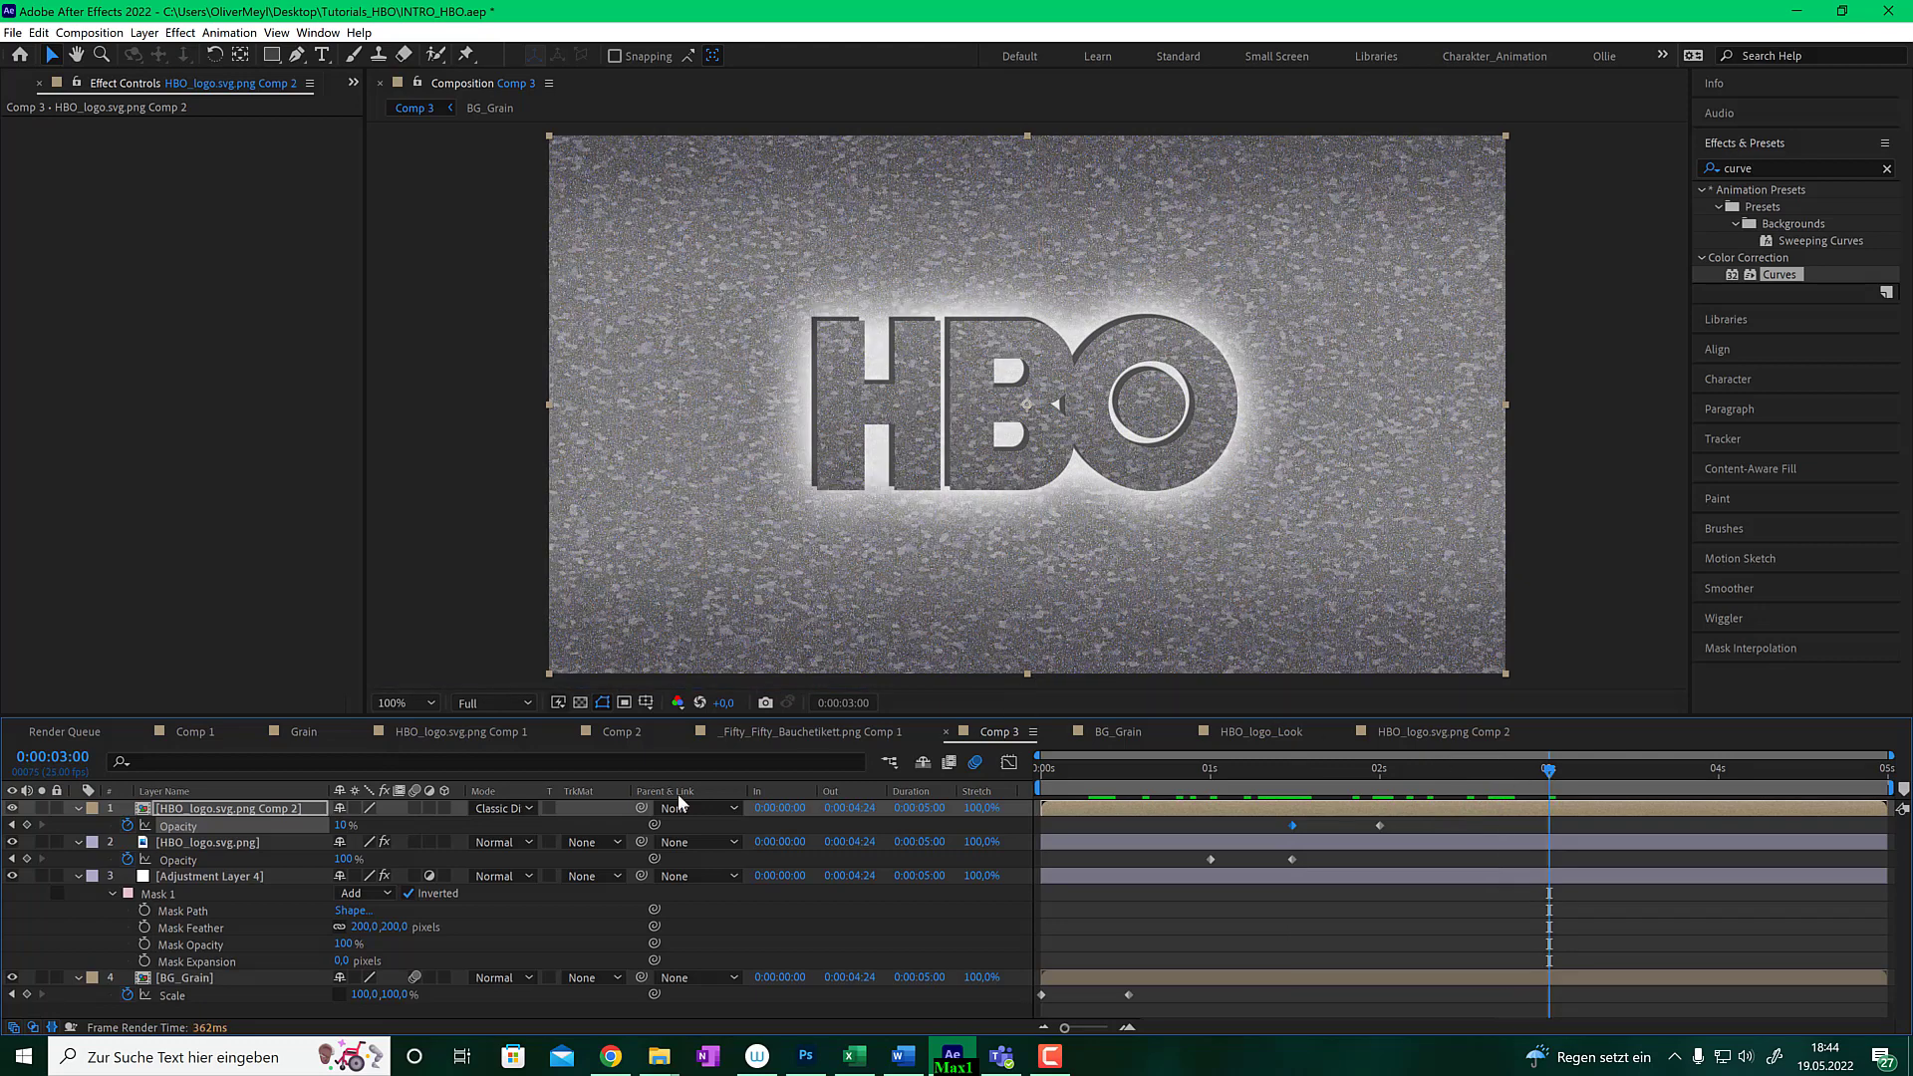
click(195, 976)
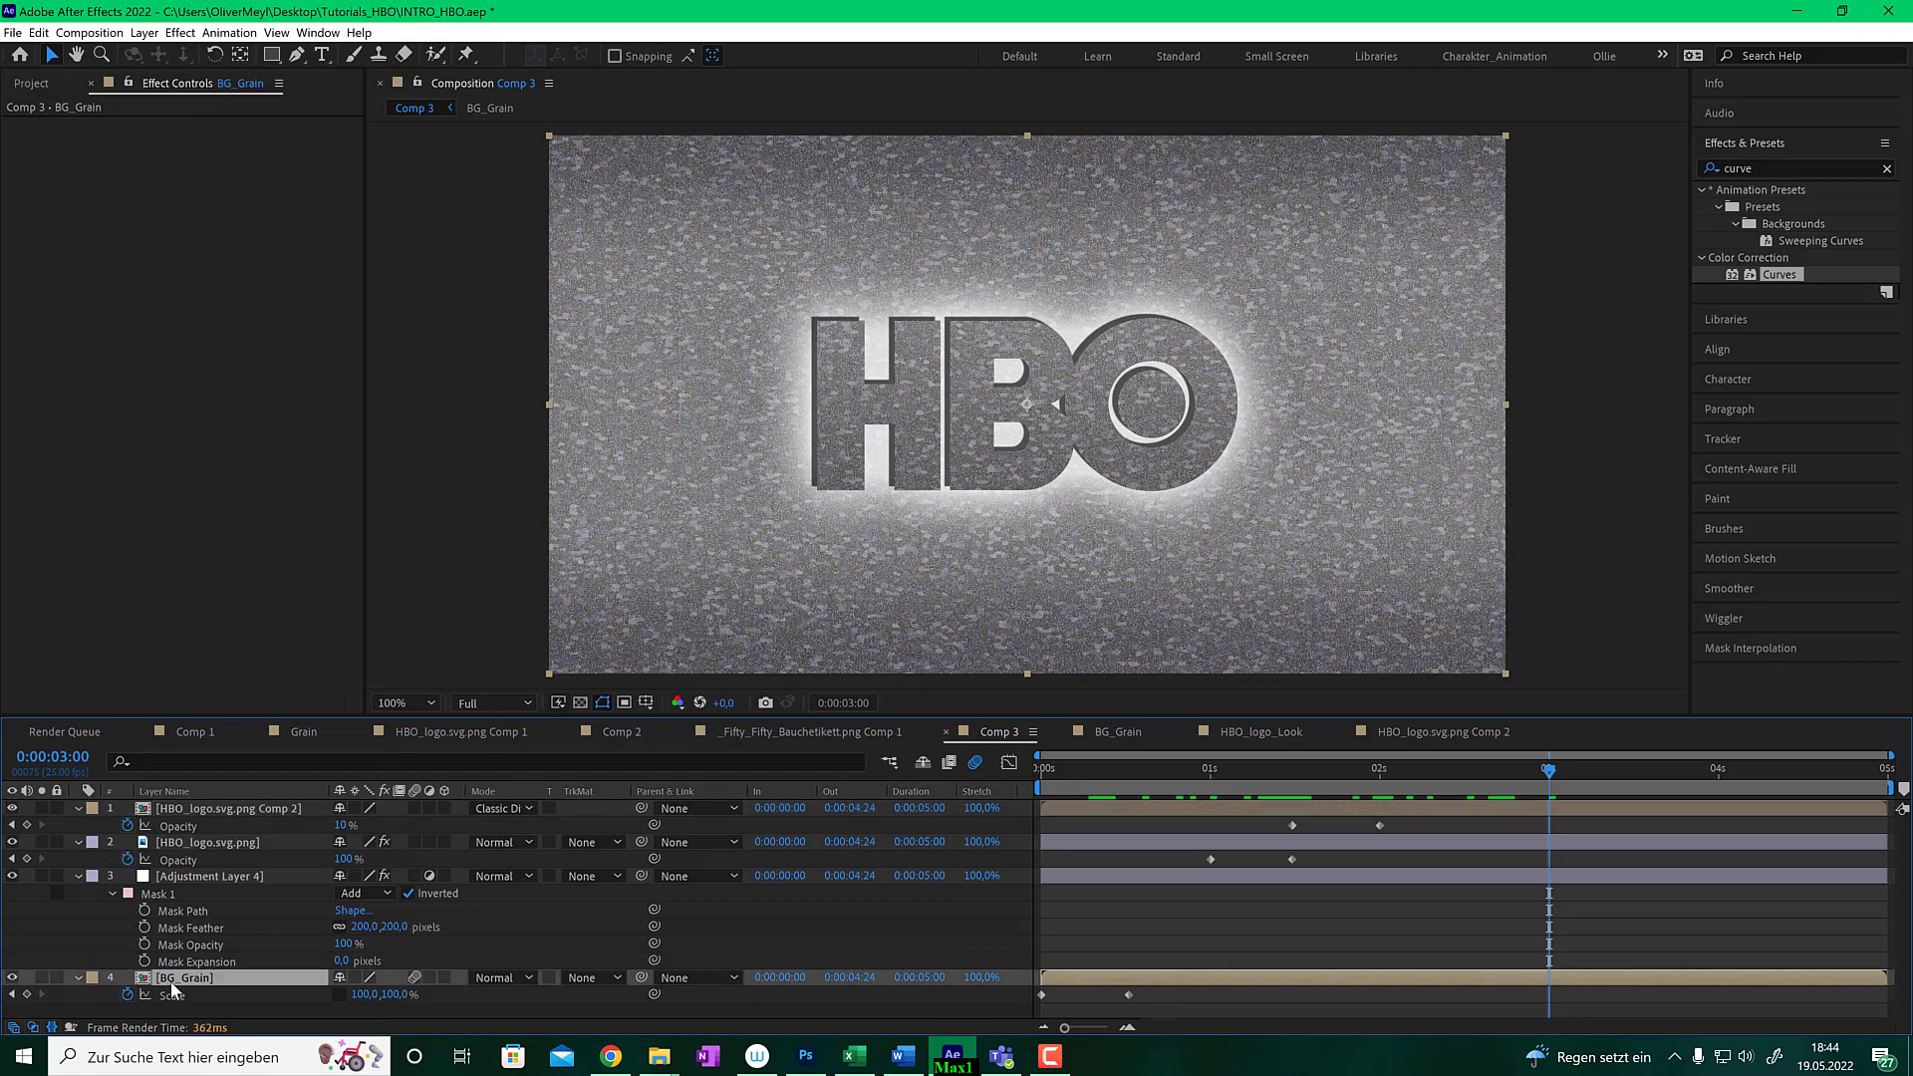
key(t)
click(131, 994)
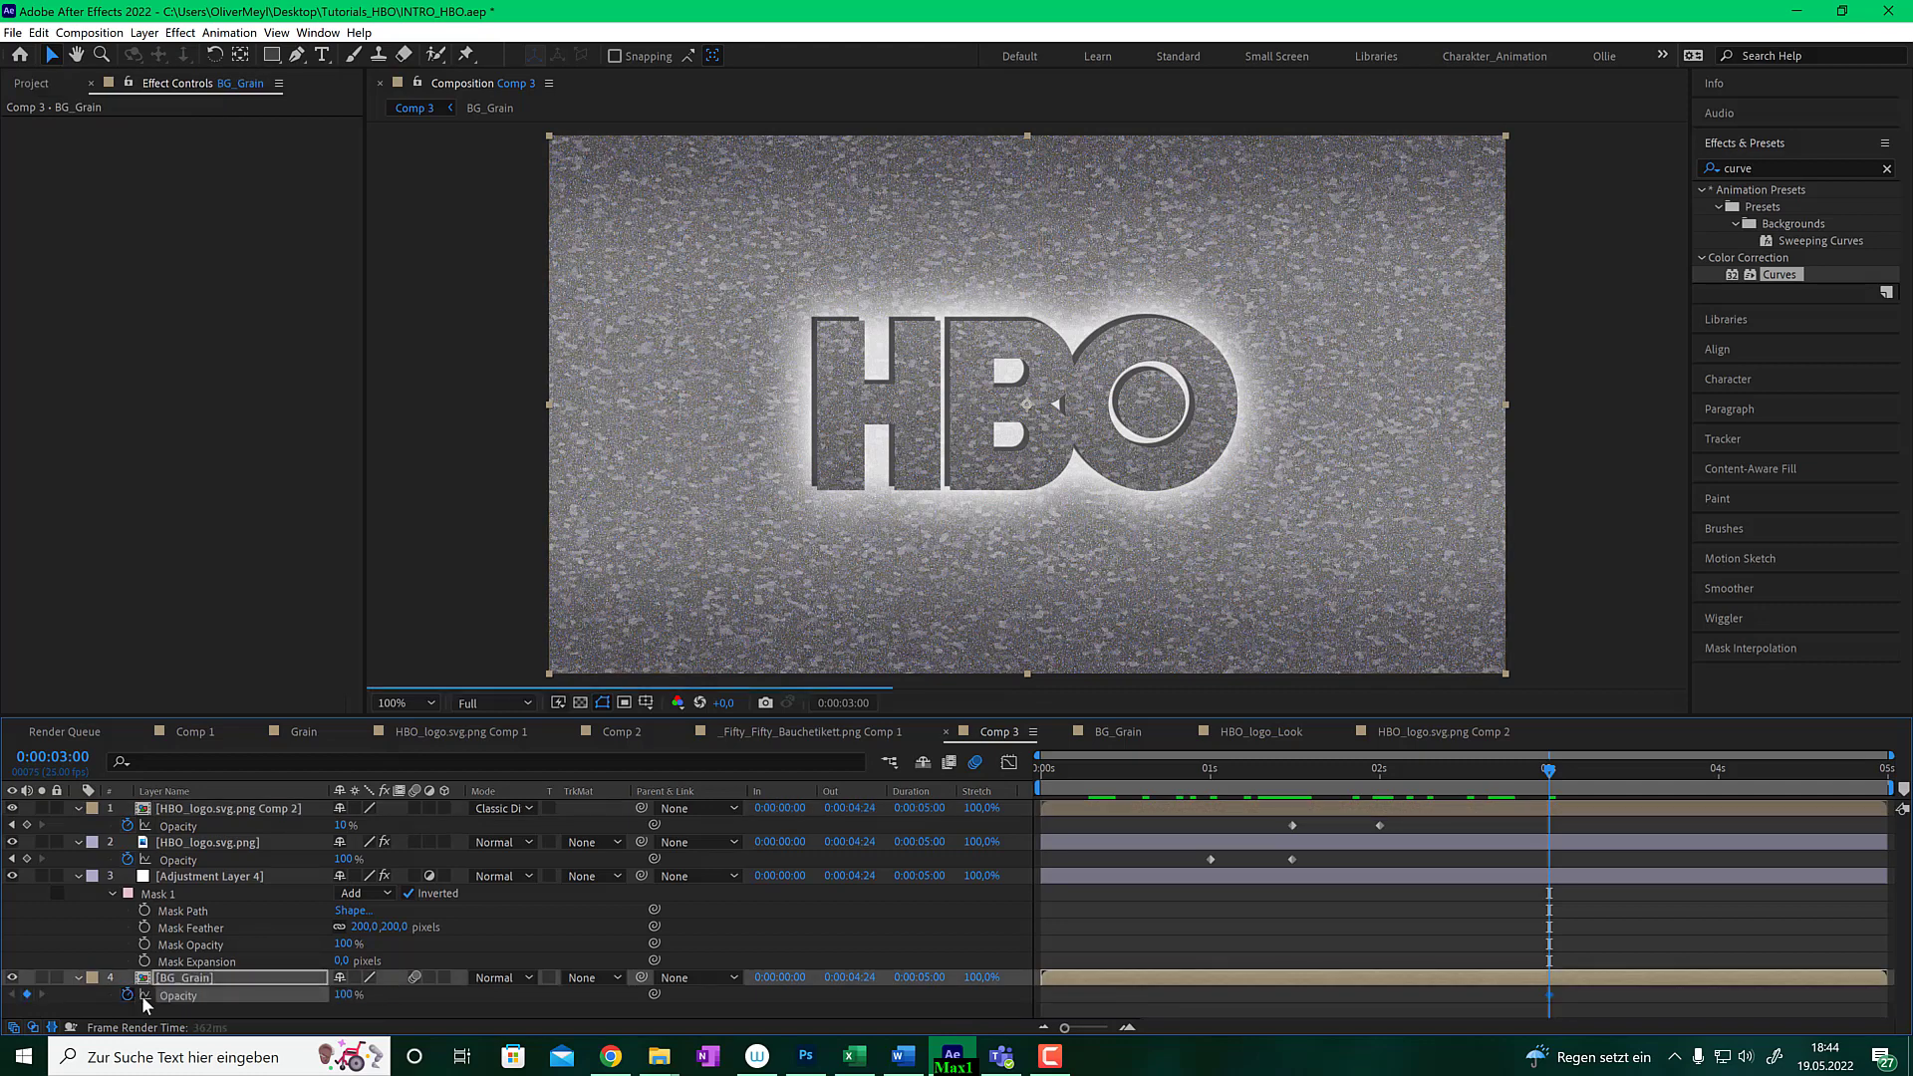
drag(1574, 769, 1650, 769)
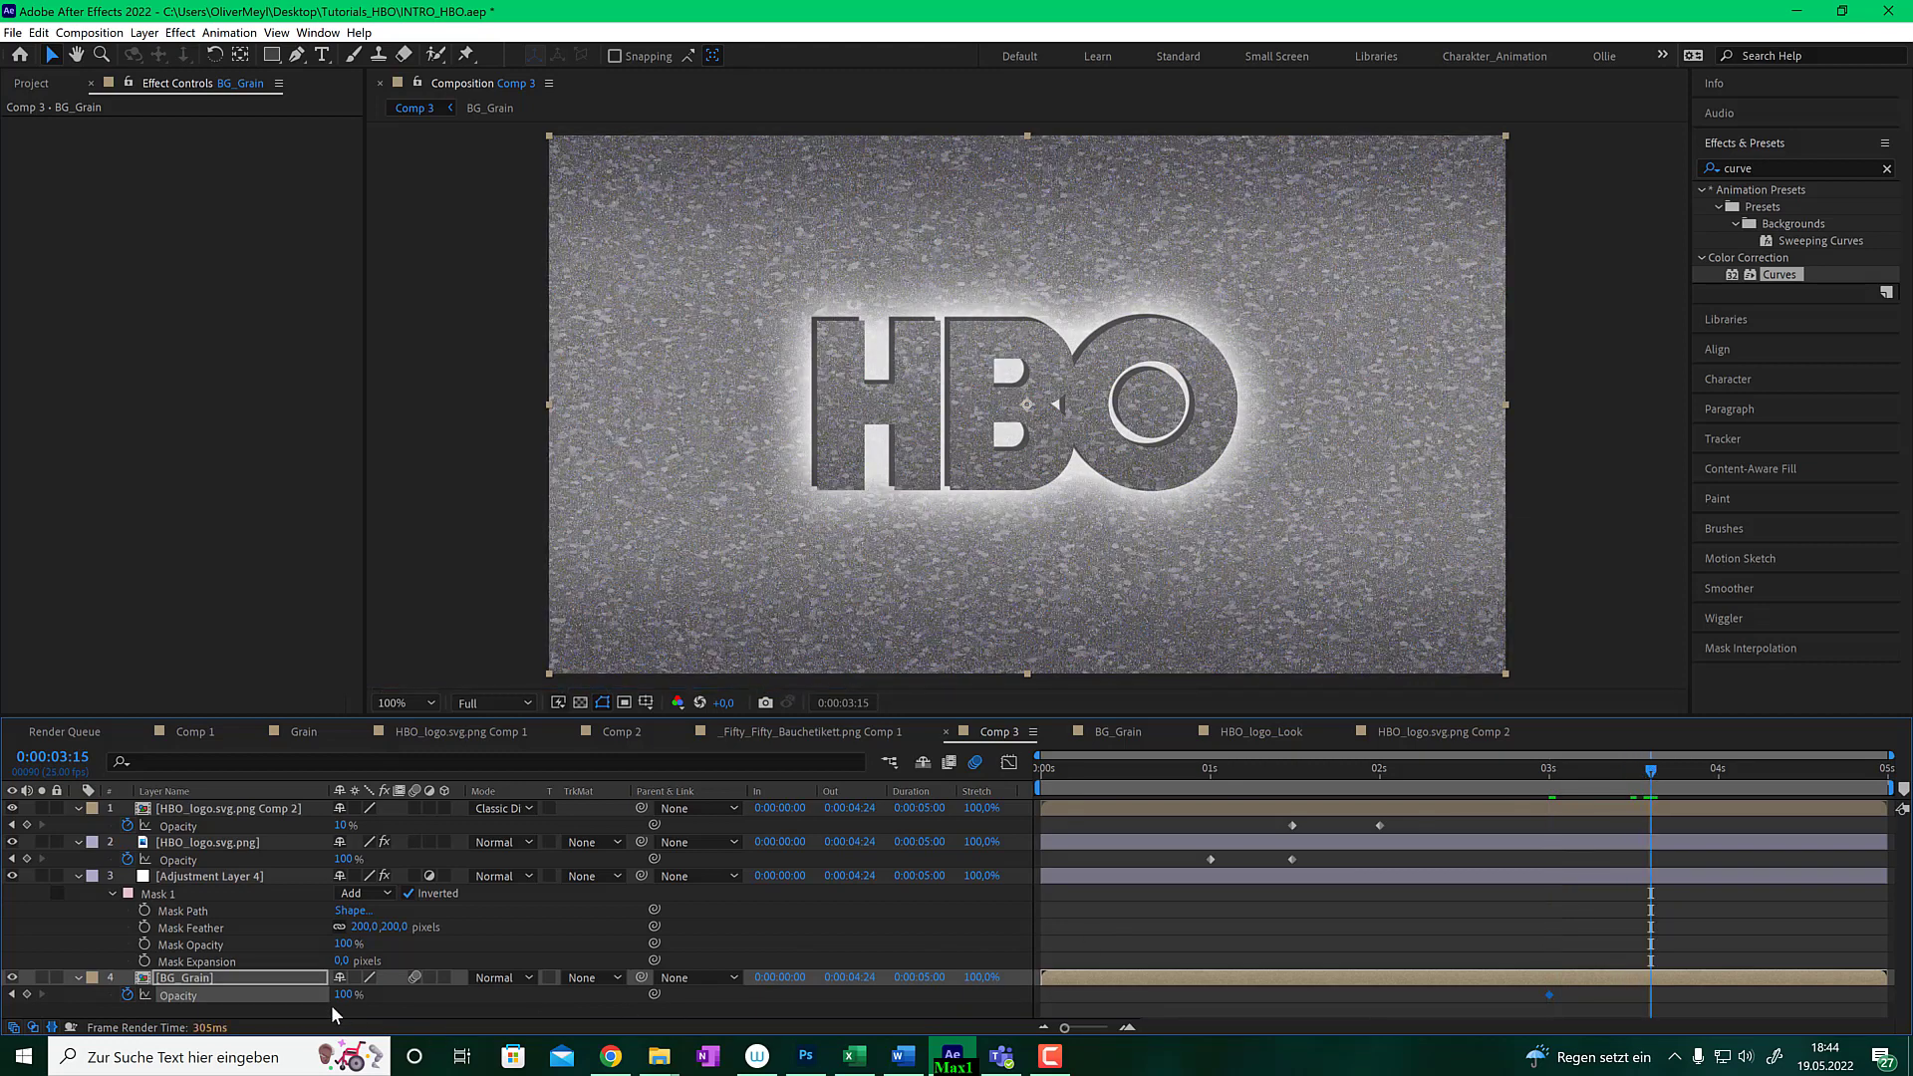
drag(339, 995, 229, 994)
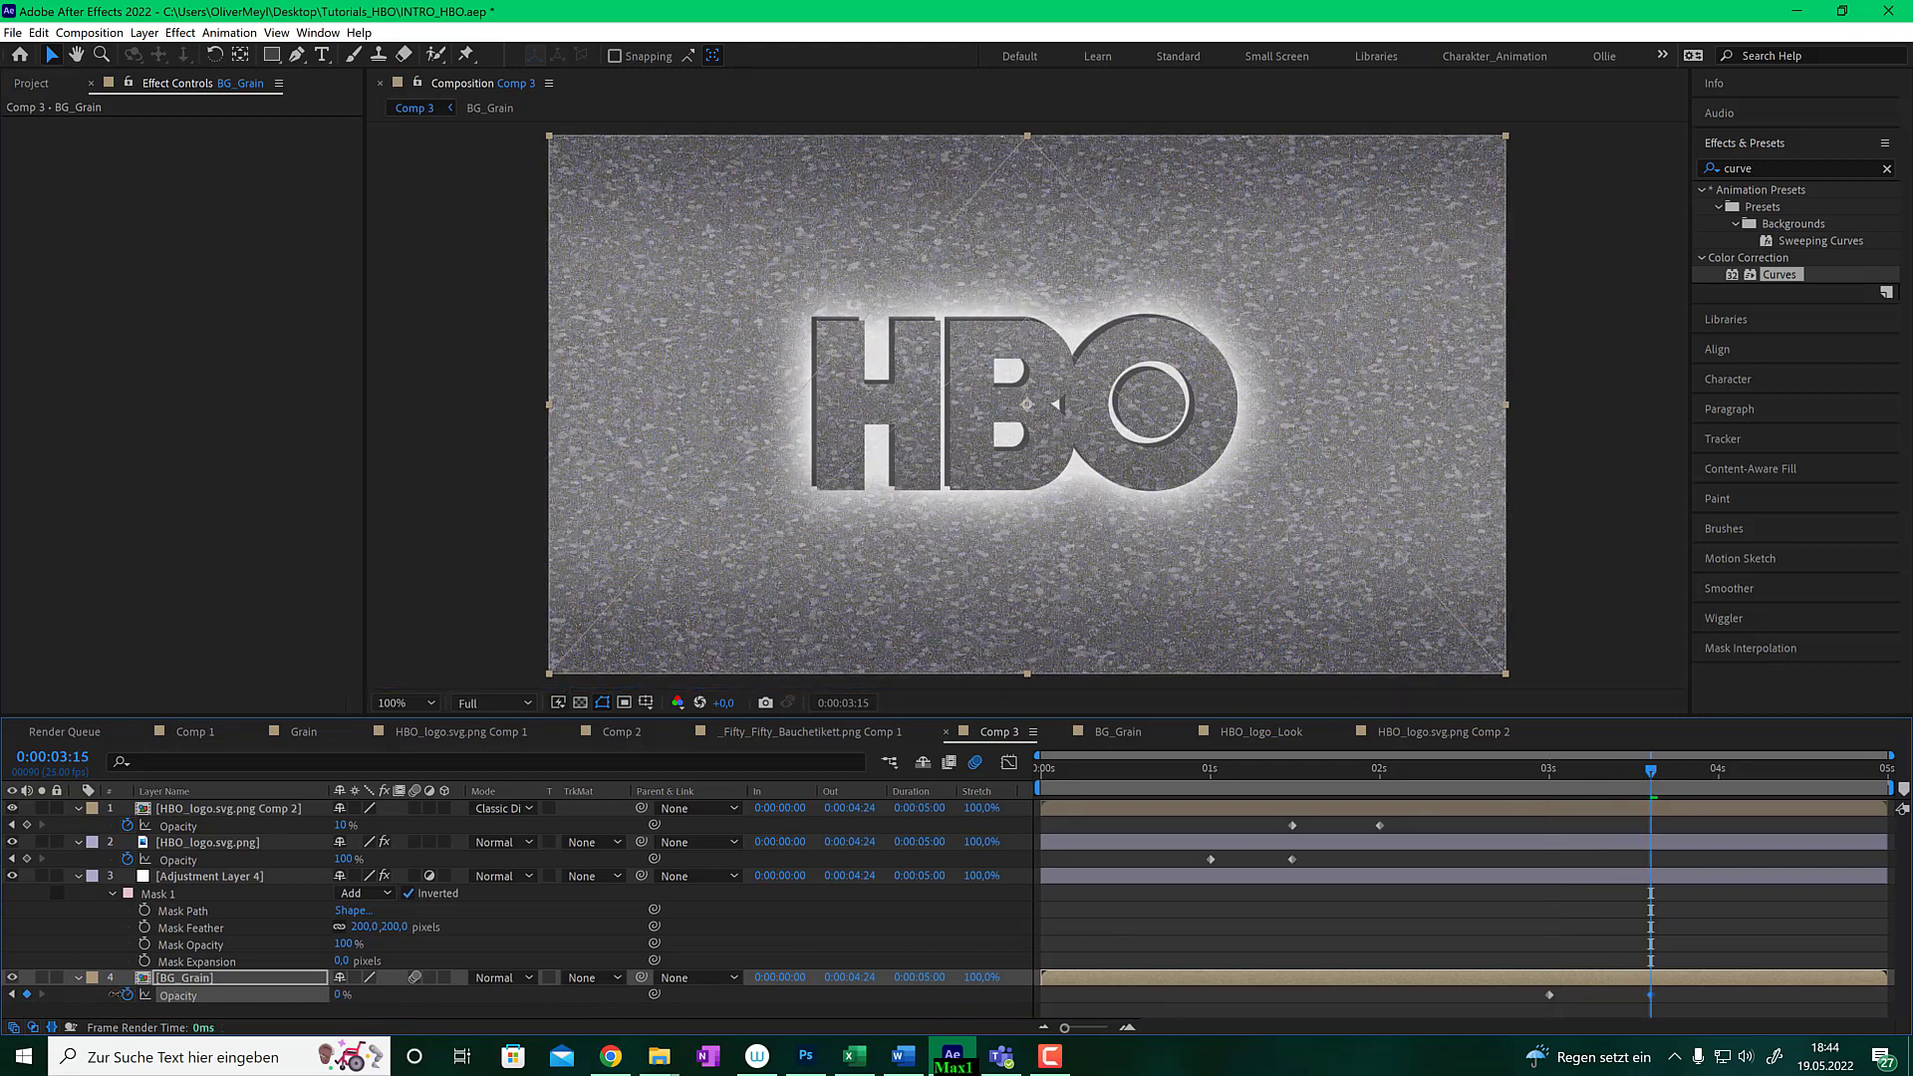
drag(1653, 767, 1551, 778)
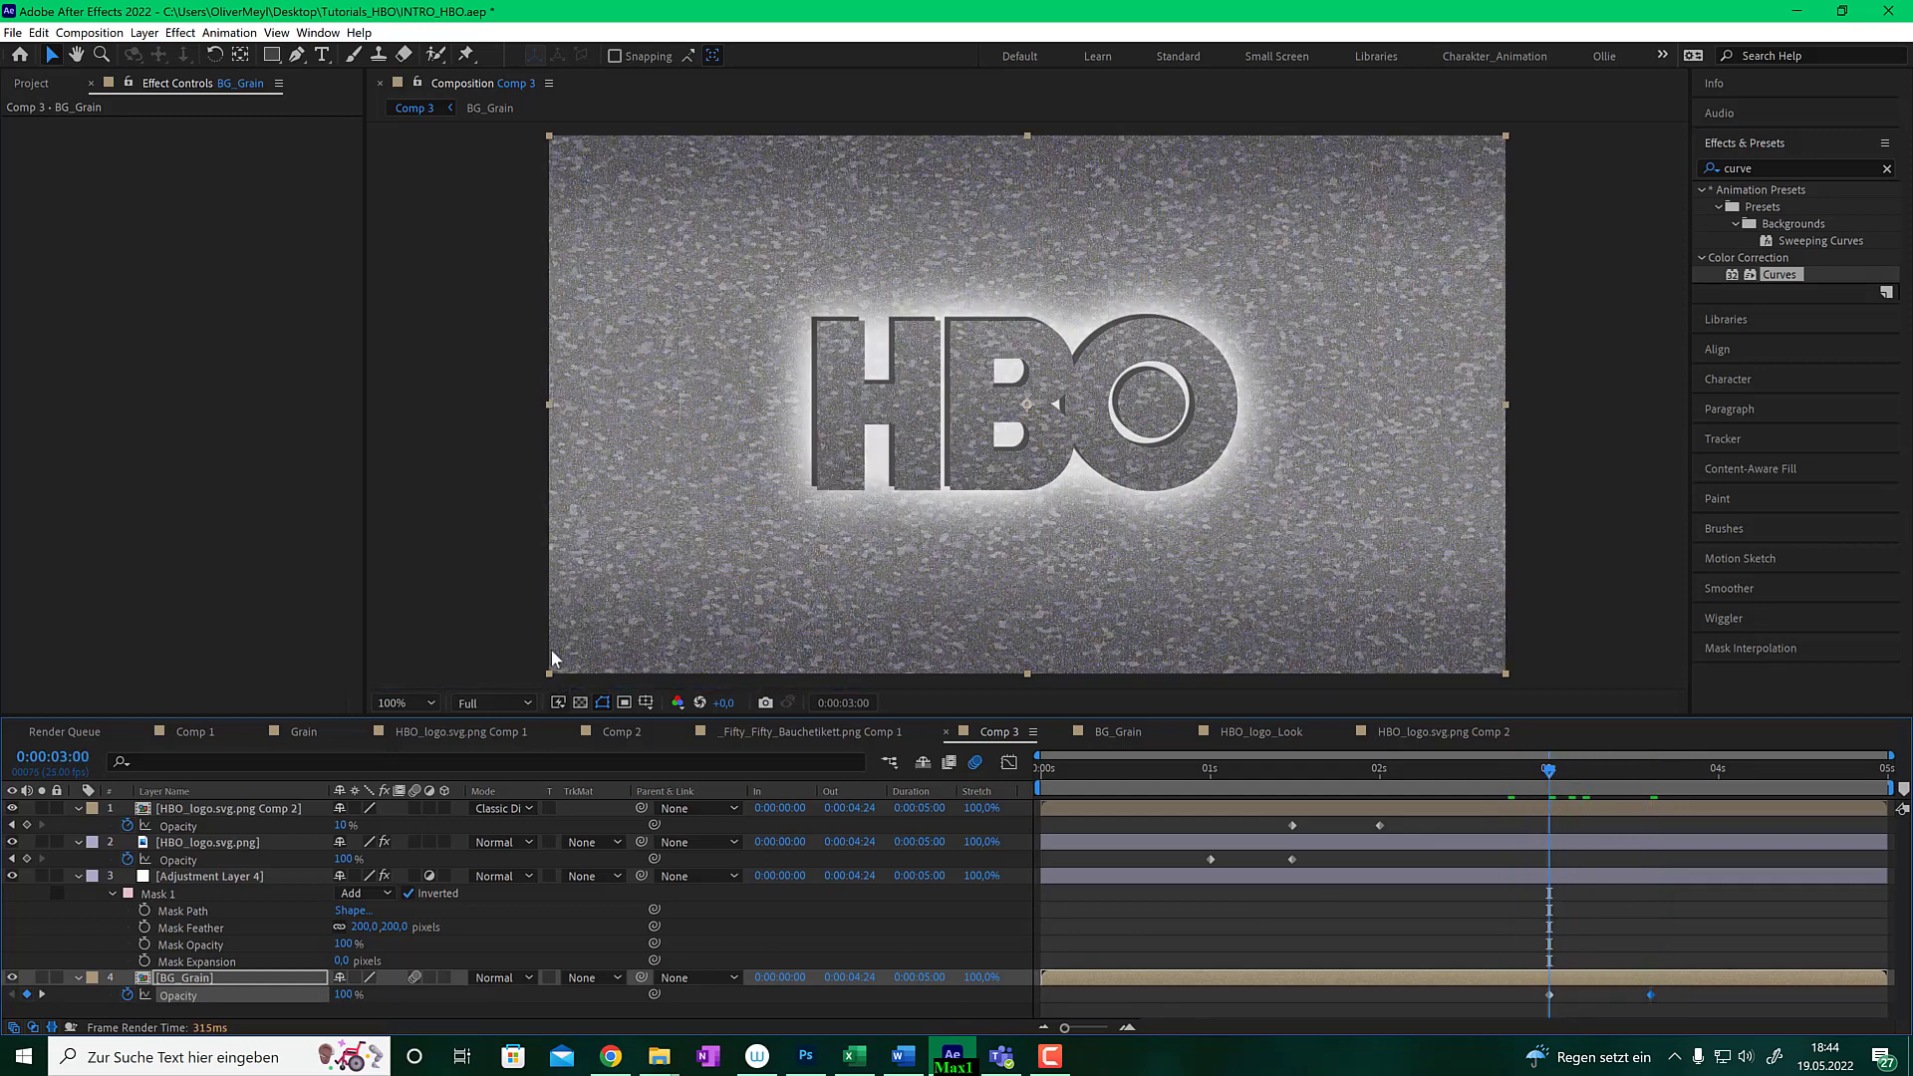
- Keyframe the HBO_logo.svg.png layer's Outer Glow Opacity at 75% at 0:00:03:00, fading it out completely by 0:00:03:17
click(193, 845)
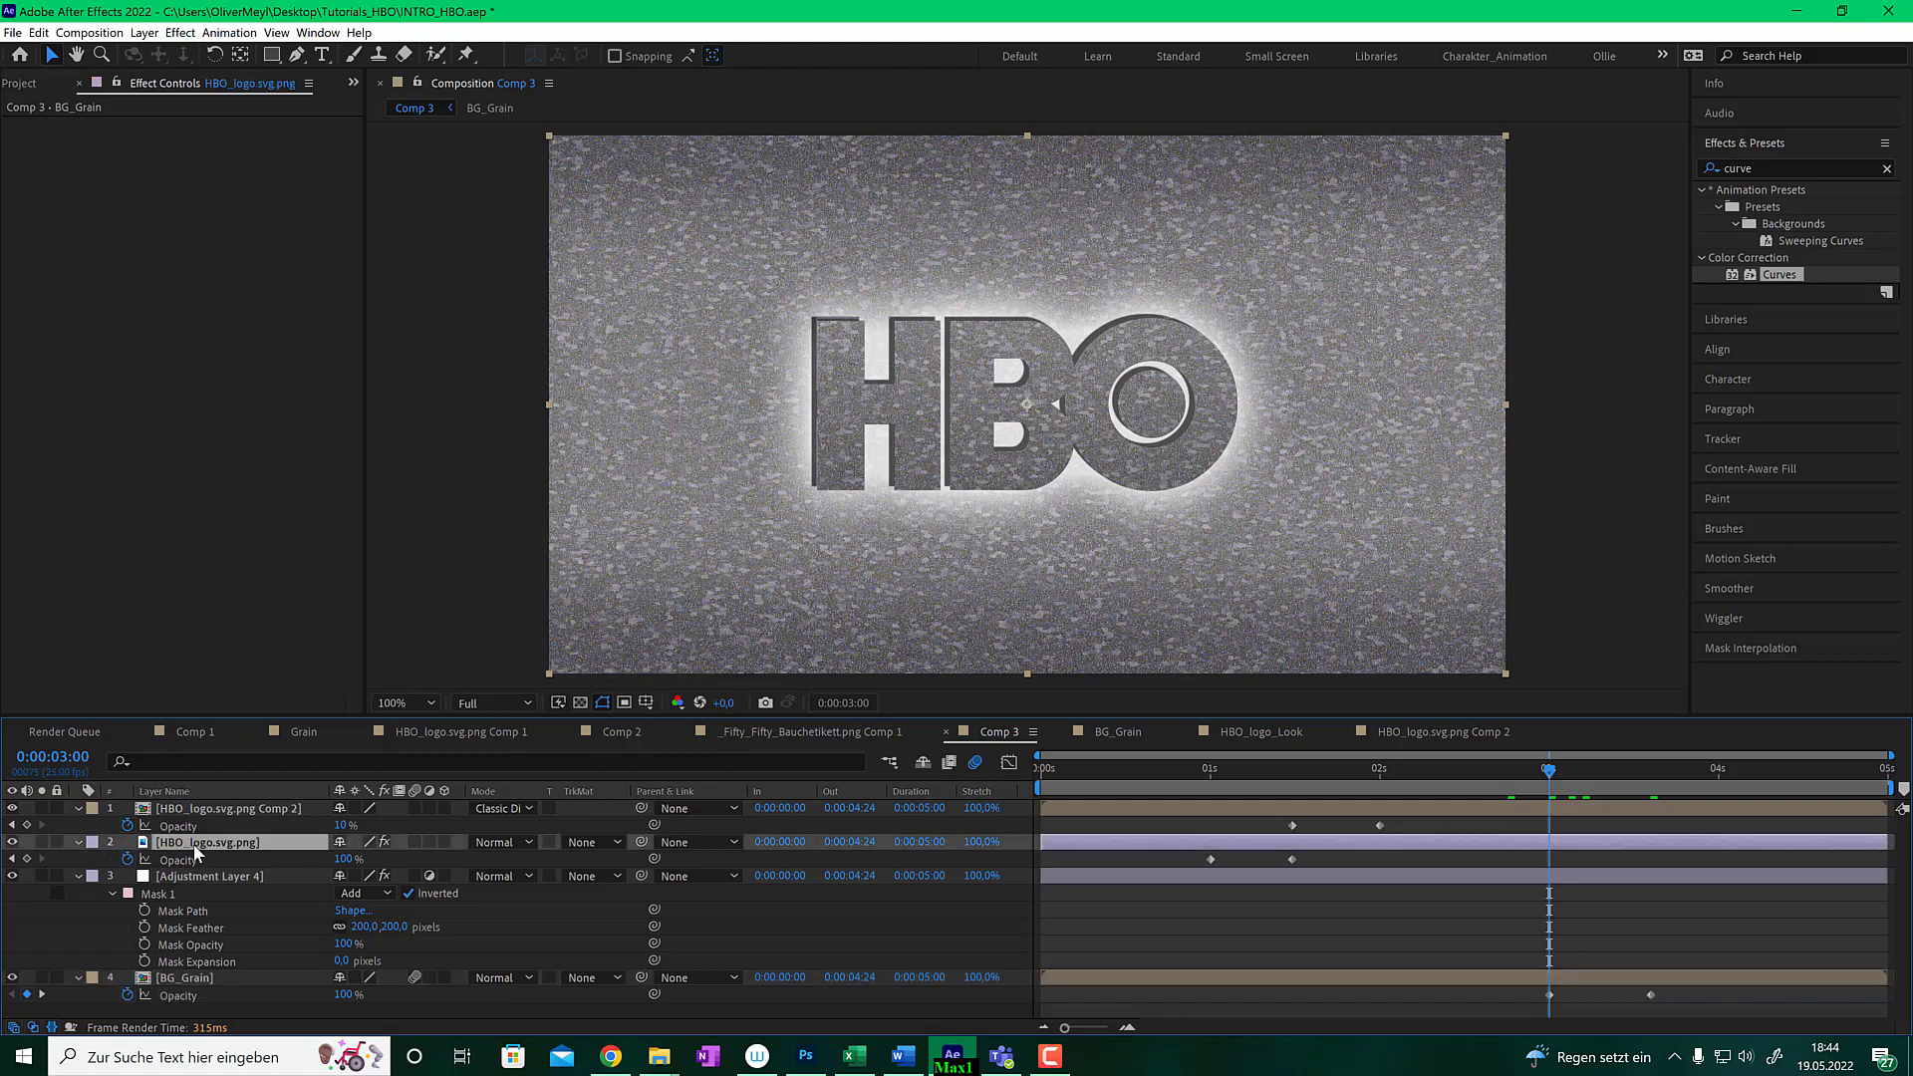
click(80, 841)
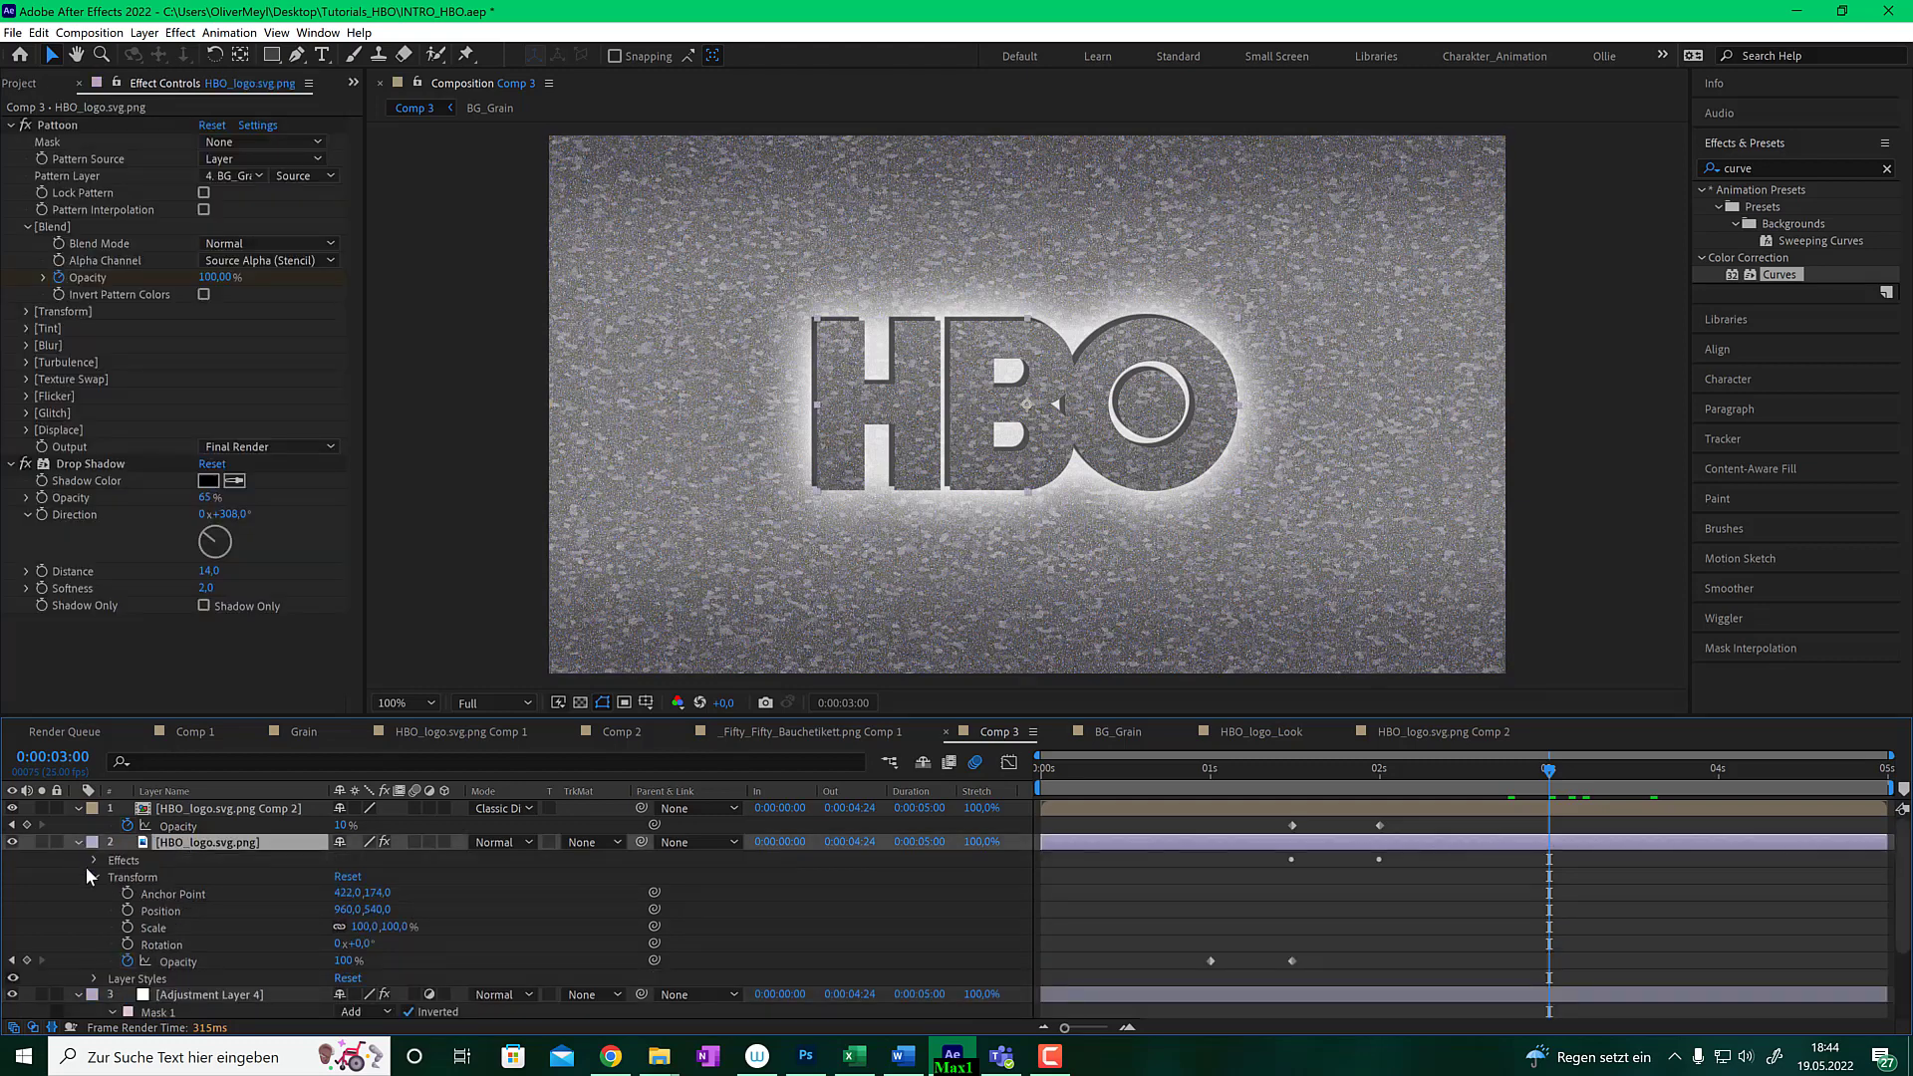
click(94, 973)
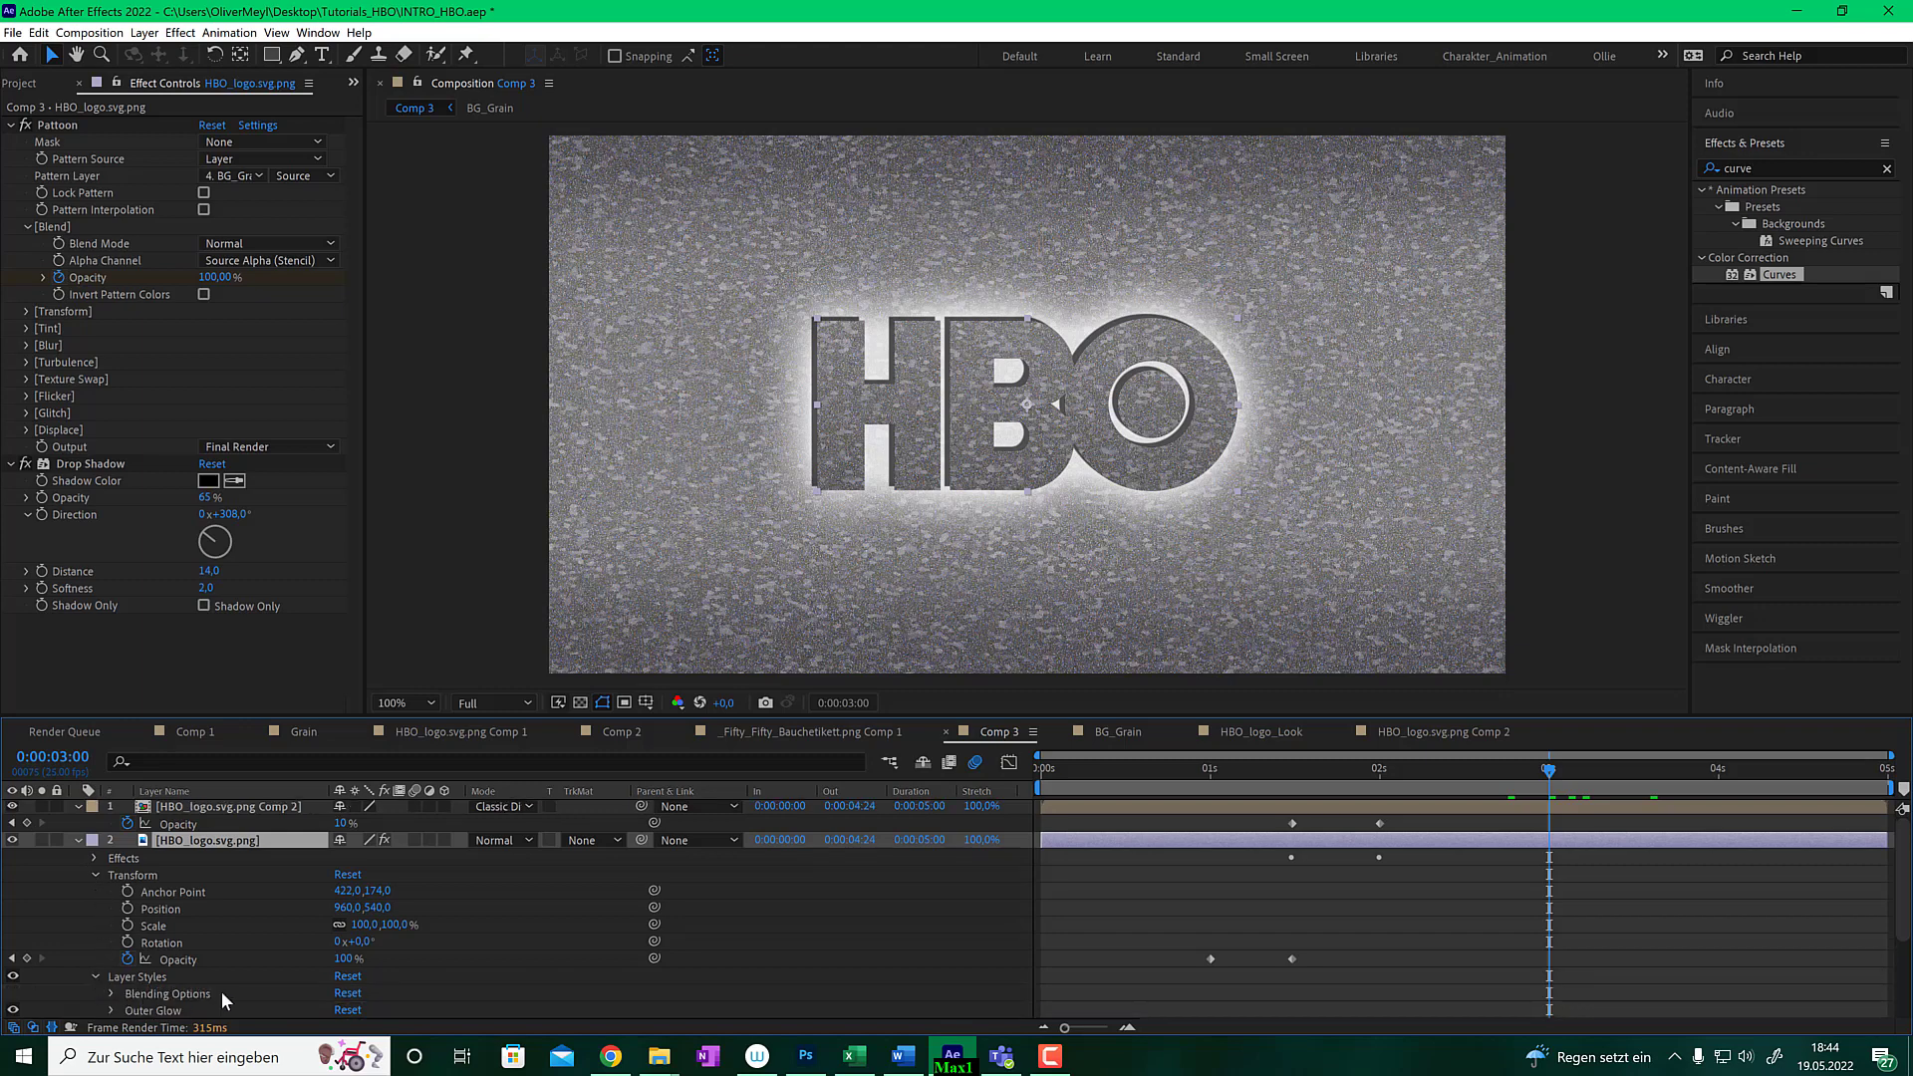
scroll(222, 990, down, 3)
click(107, 909)
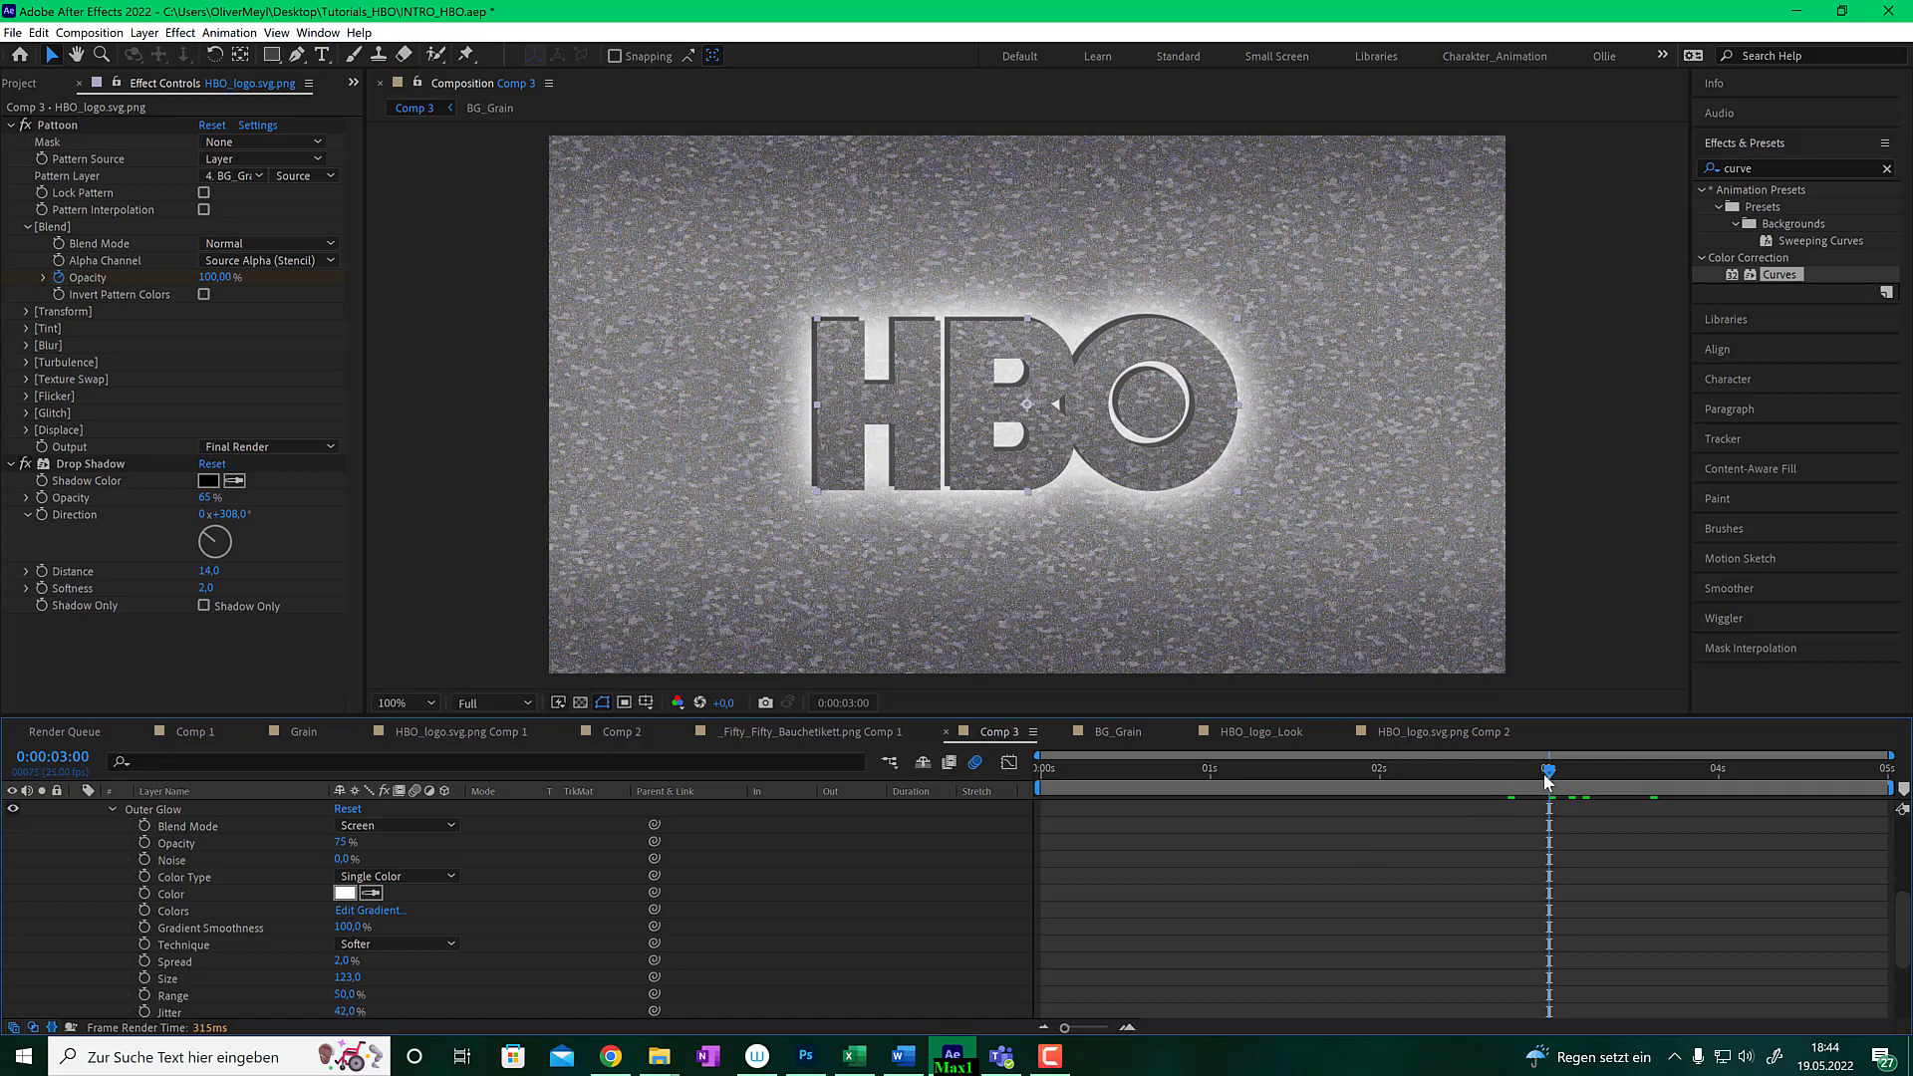
mouse_move(1544, 773)
mouse_down()
mouse_move(1515, 773)
mouse_move(1542, 777)
mouse_up()
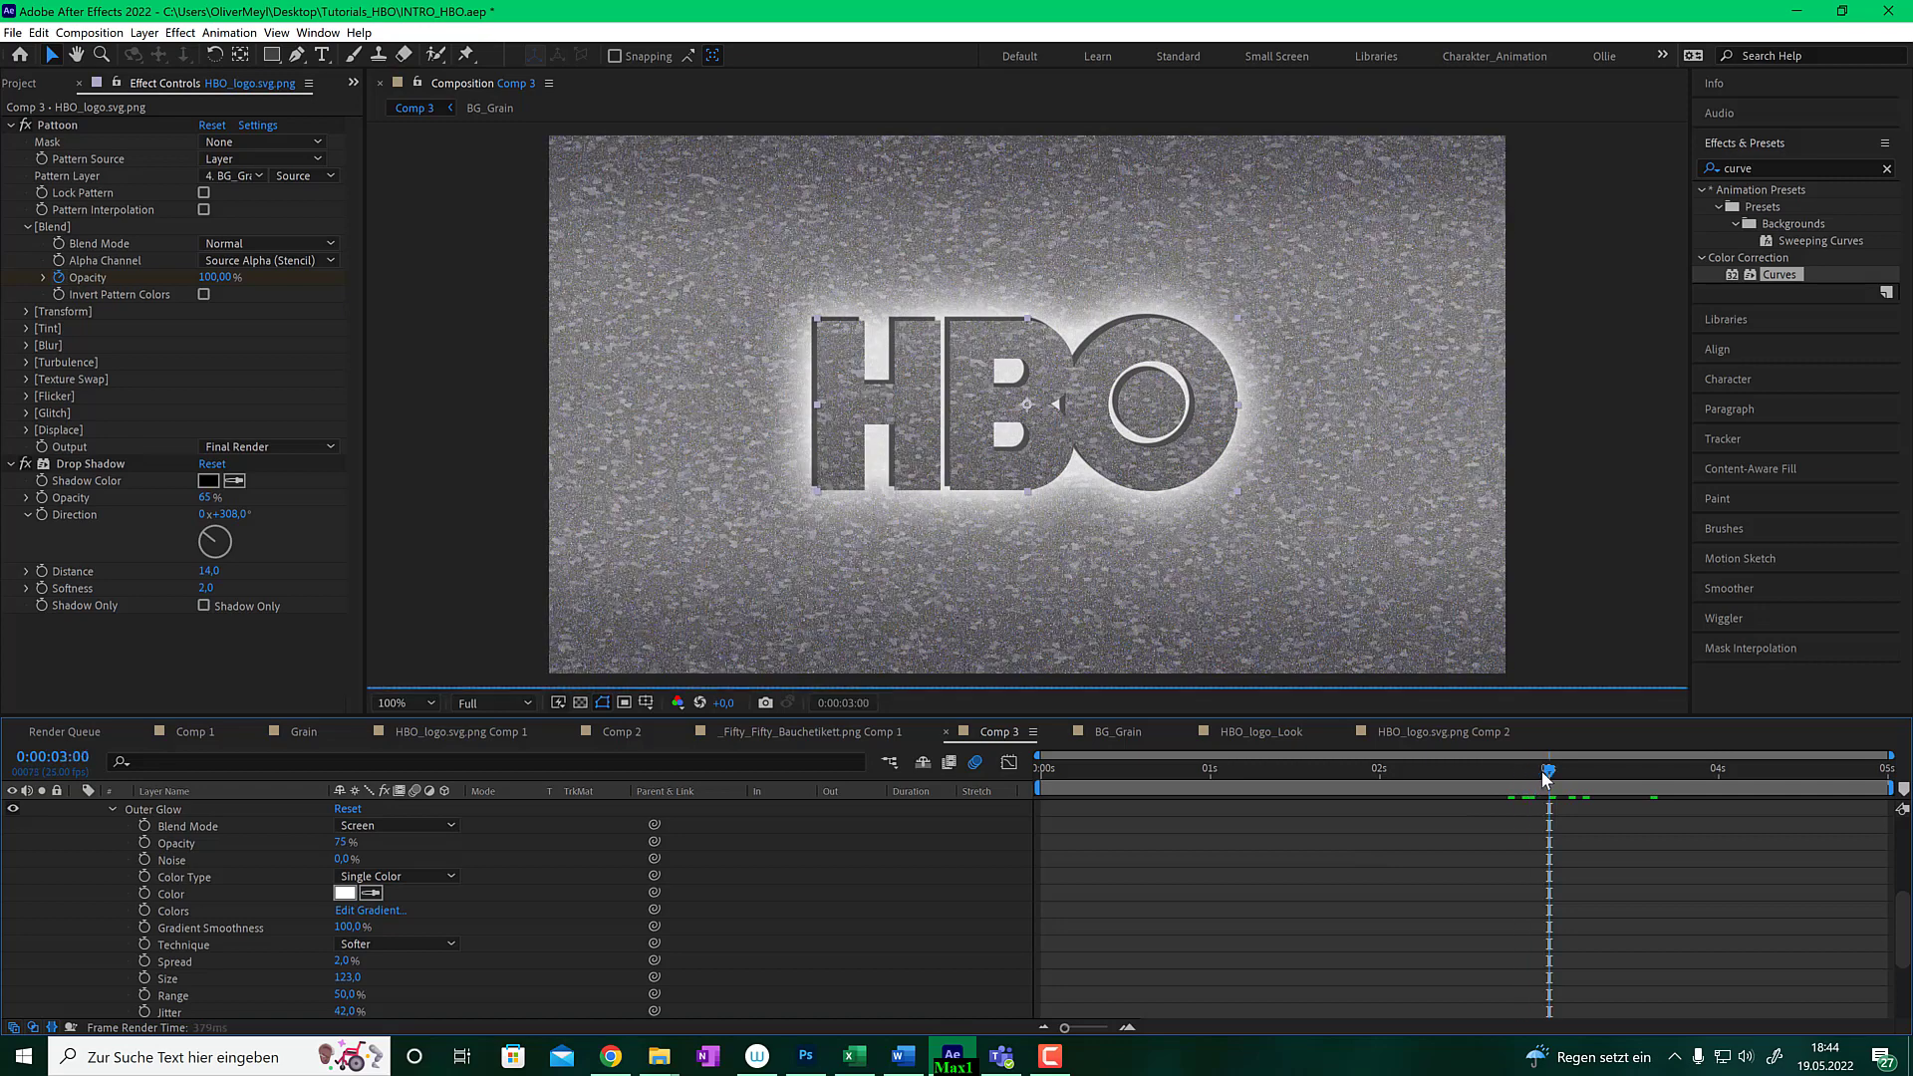
click(146, 842)
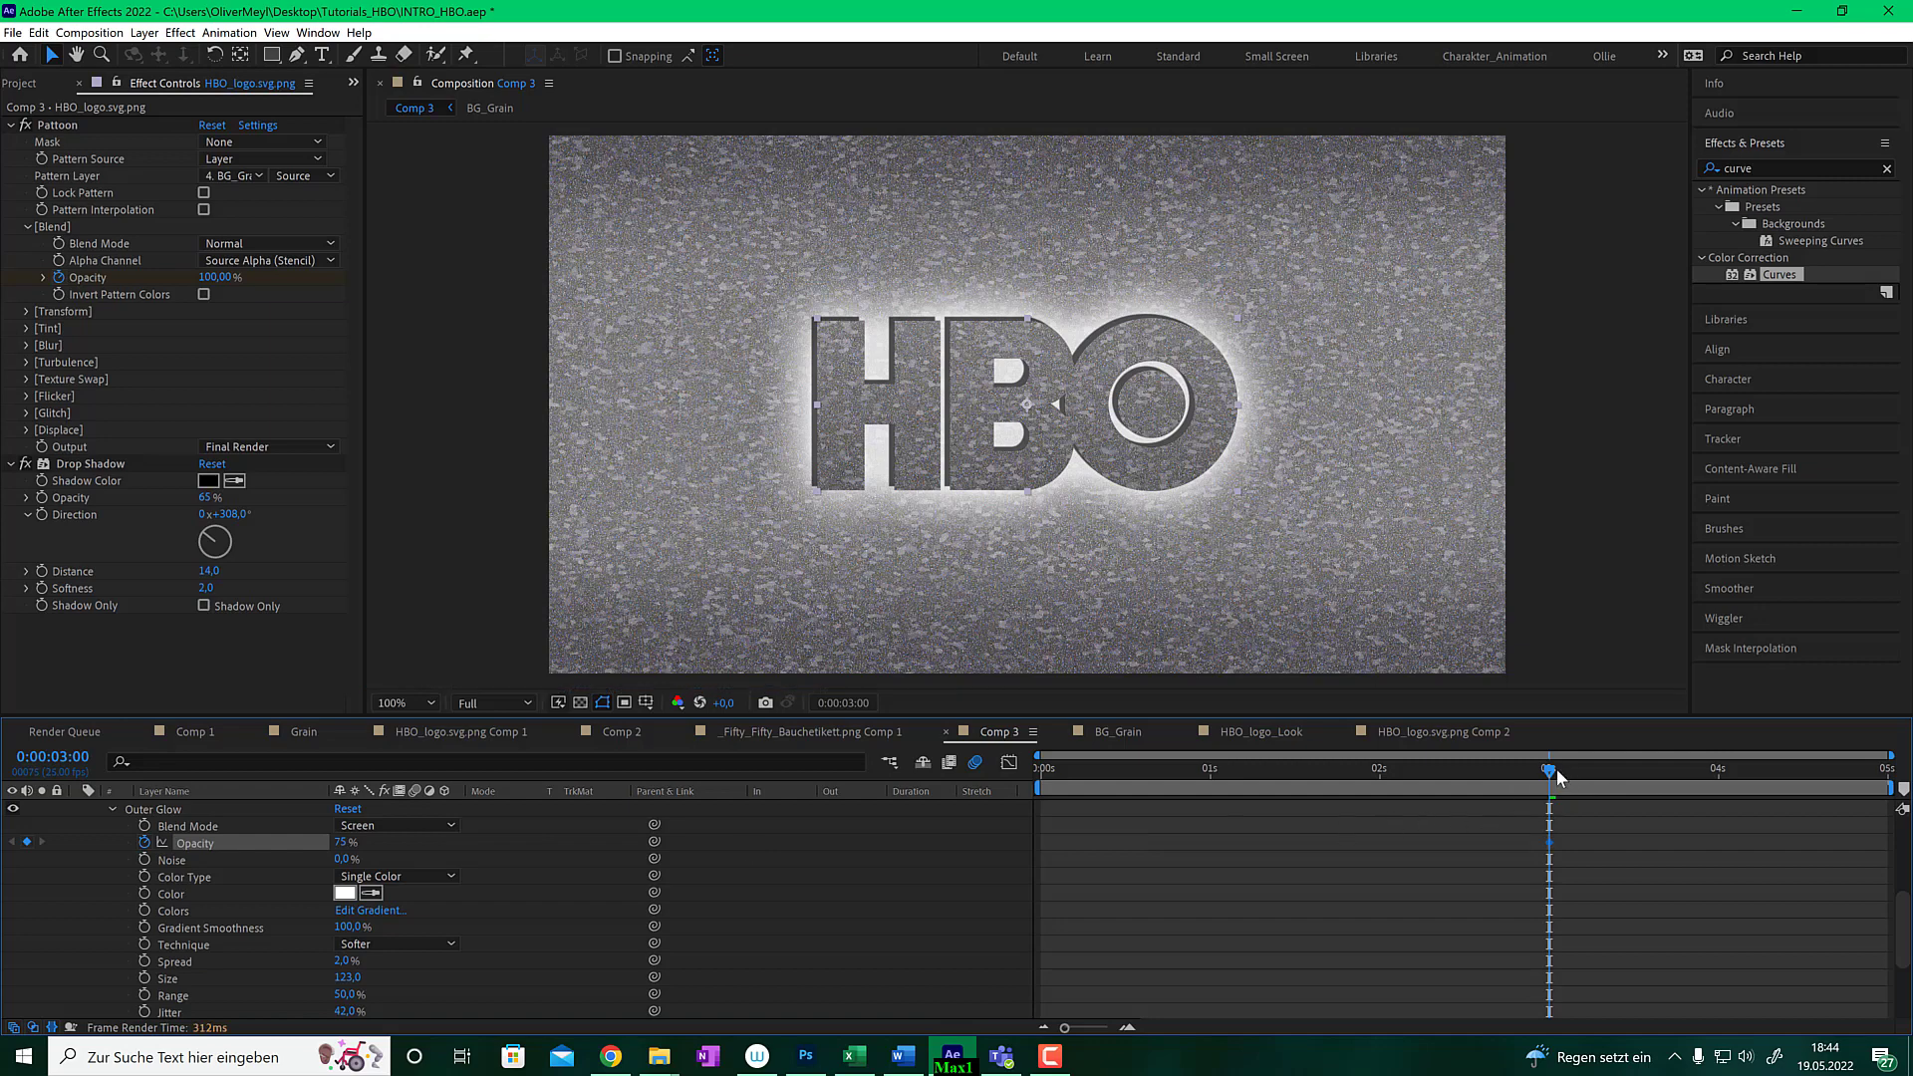
drag(1556, 768, 1663, 775)
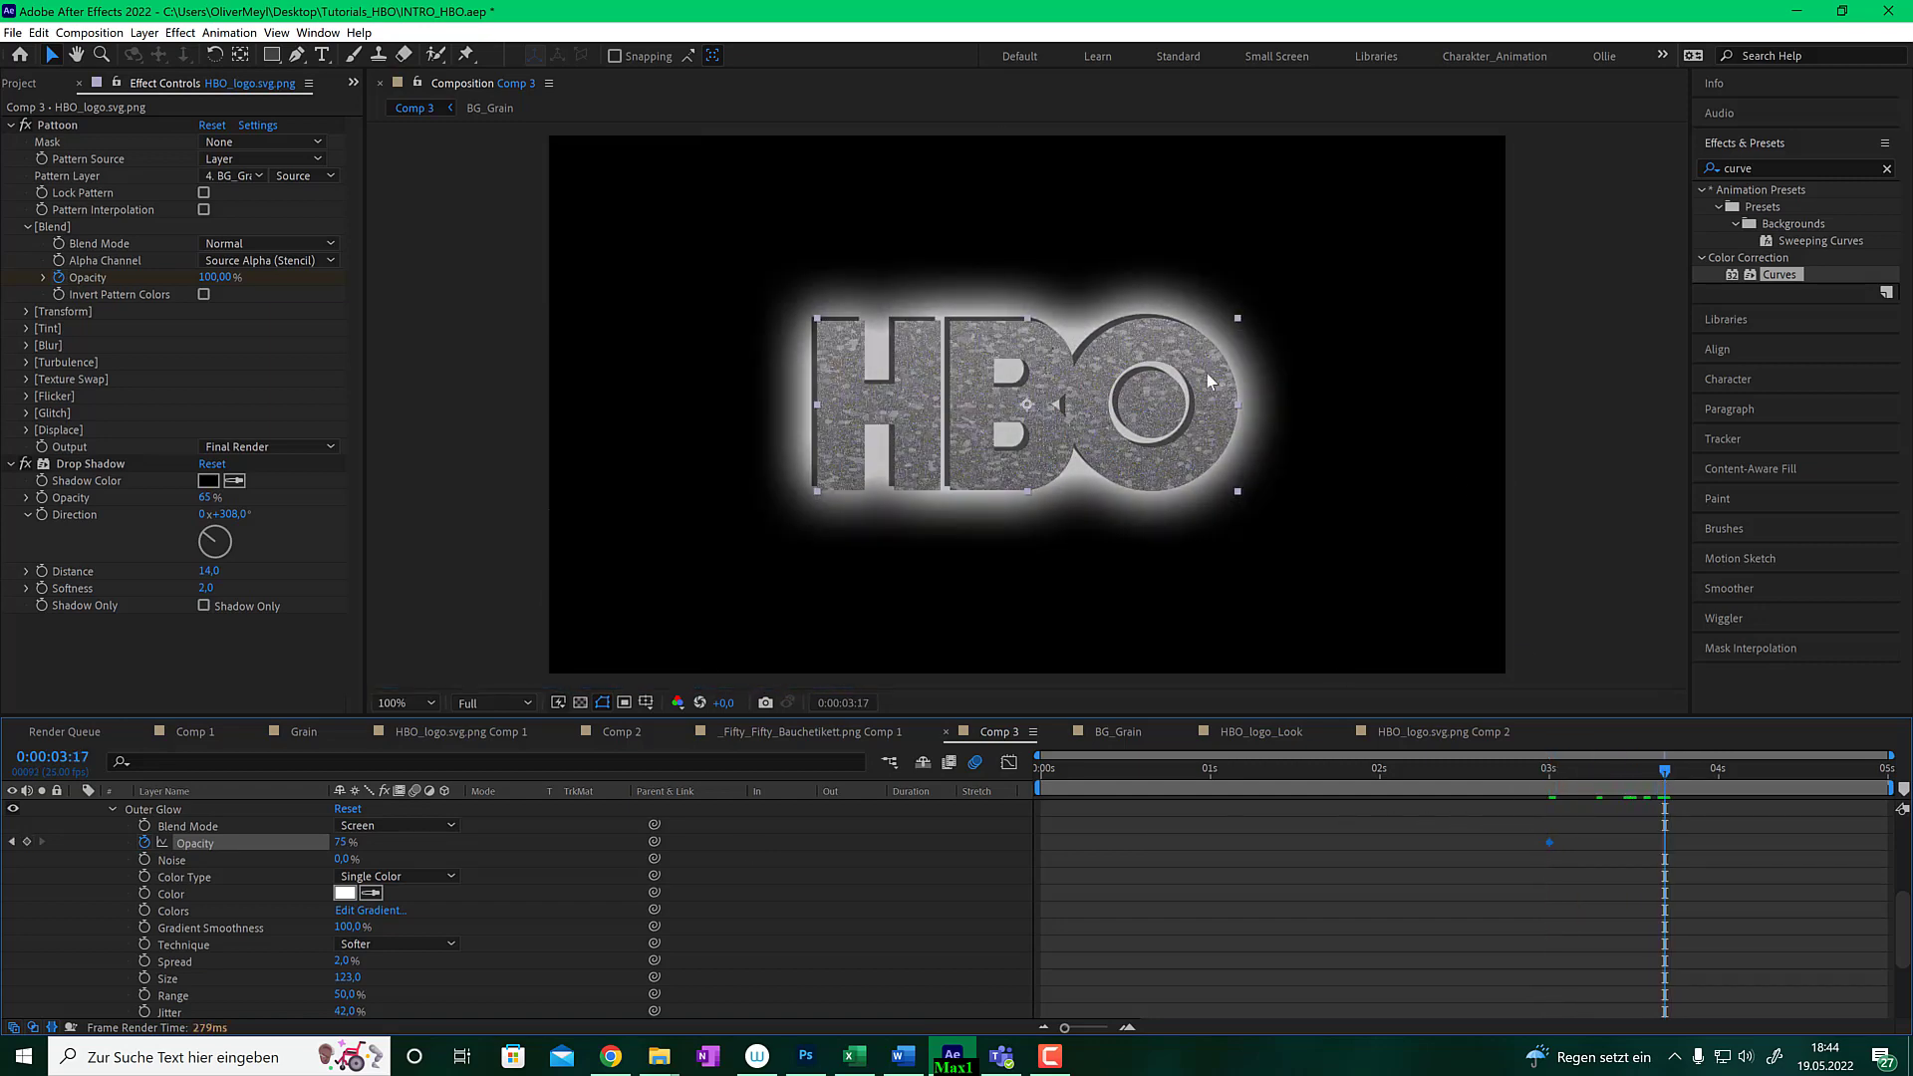
drag(341, 847, 177, 853)
drag(1664, 775, 1543, 775)
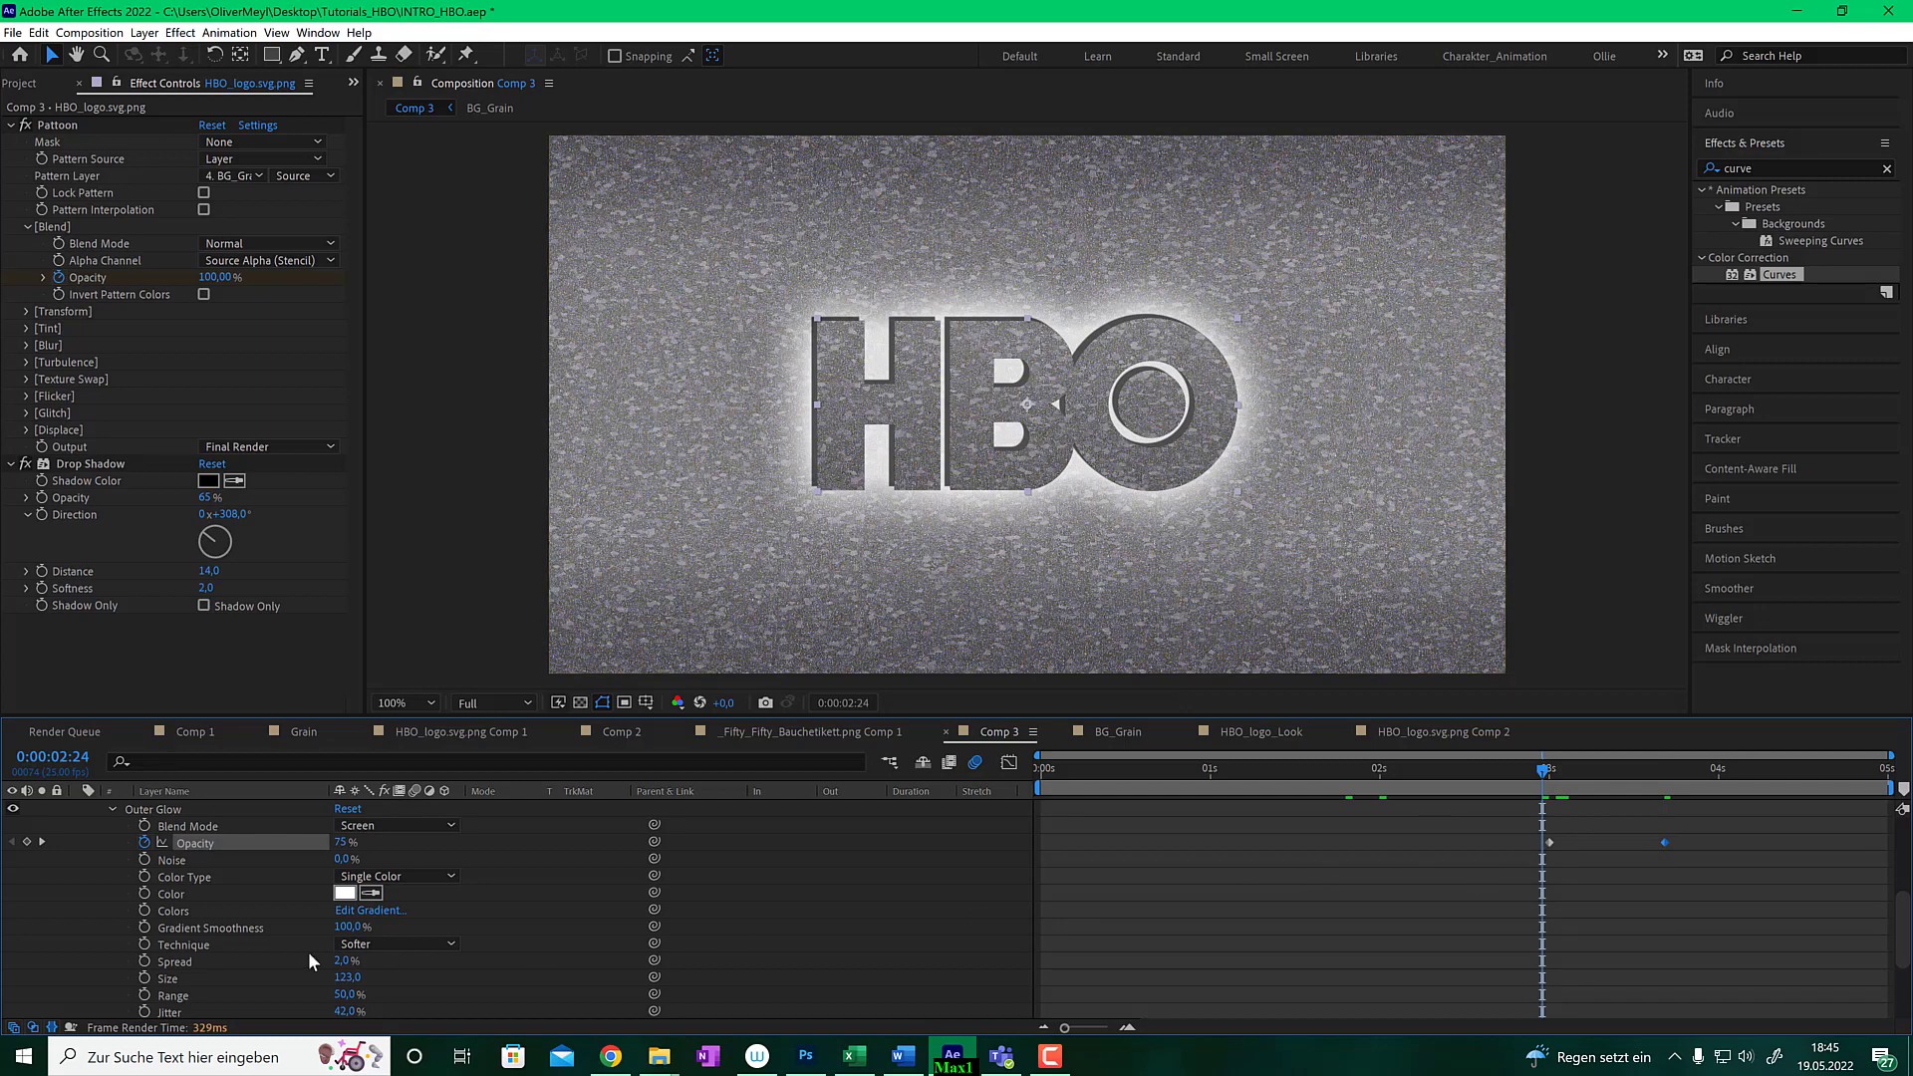
scroll(333, 904, up, 4)
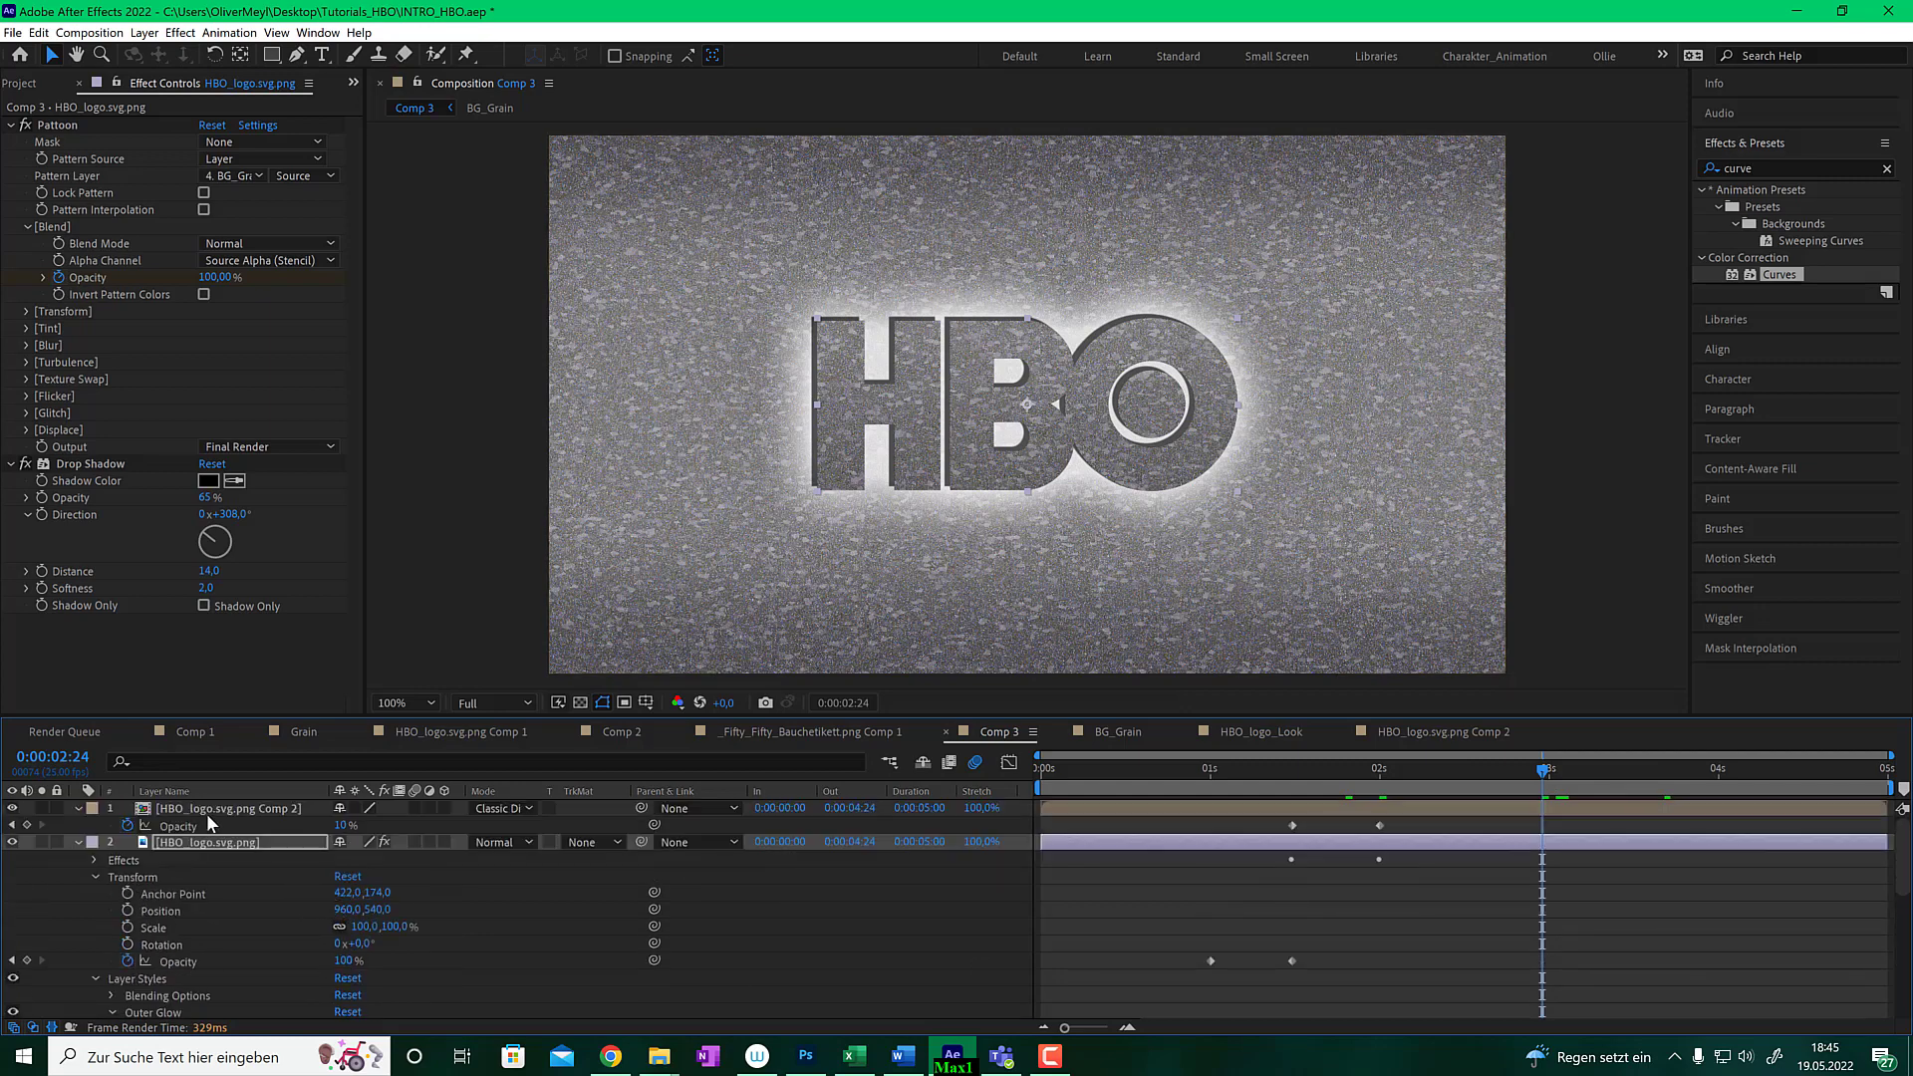
click(209, 806)
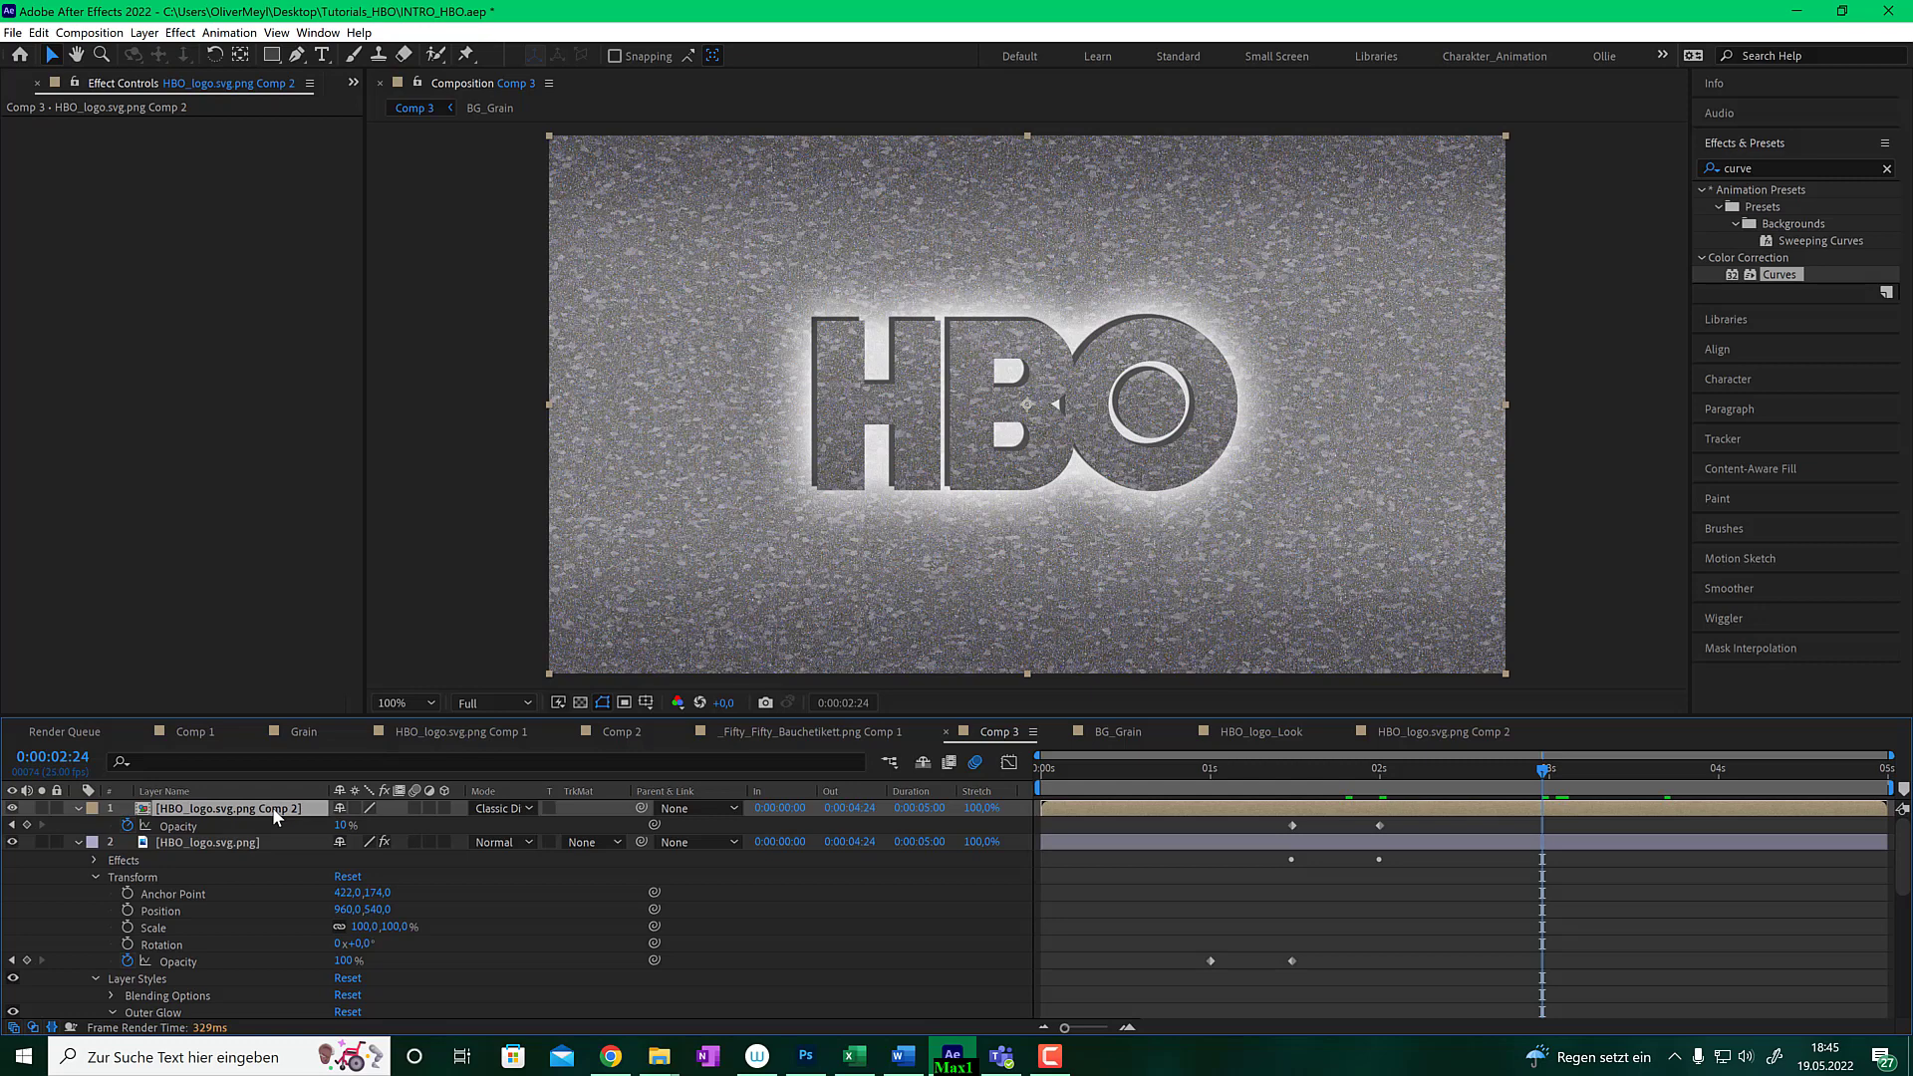
key(ctrl+d)
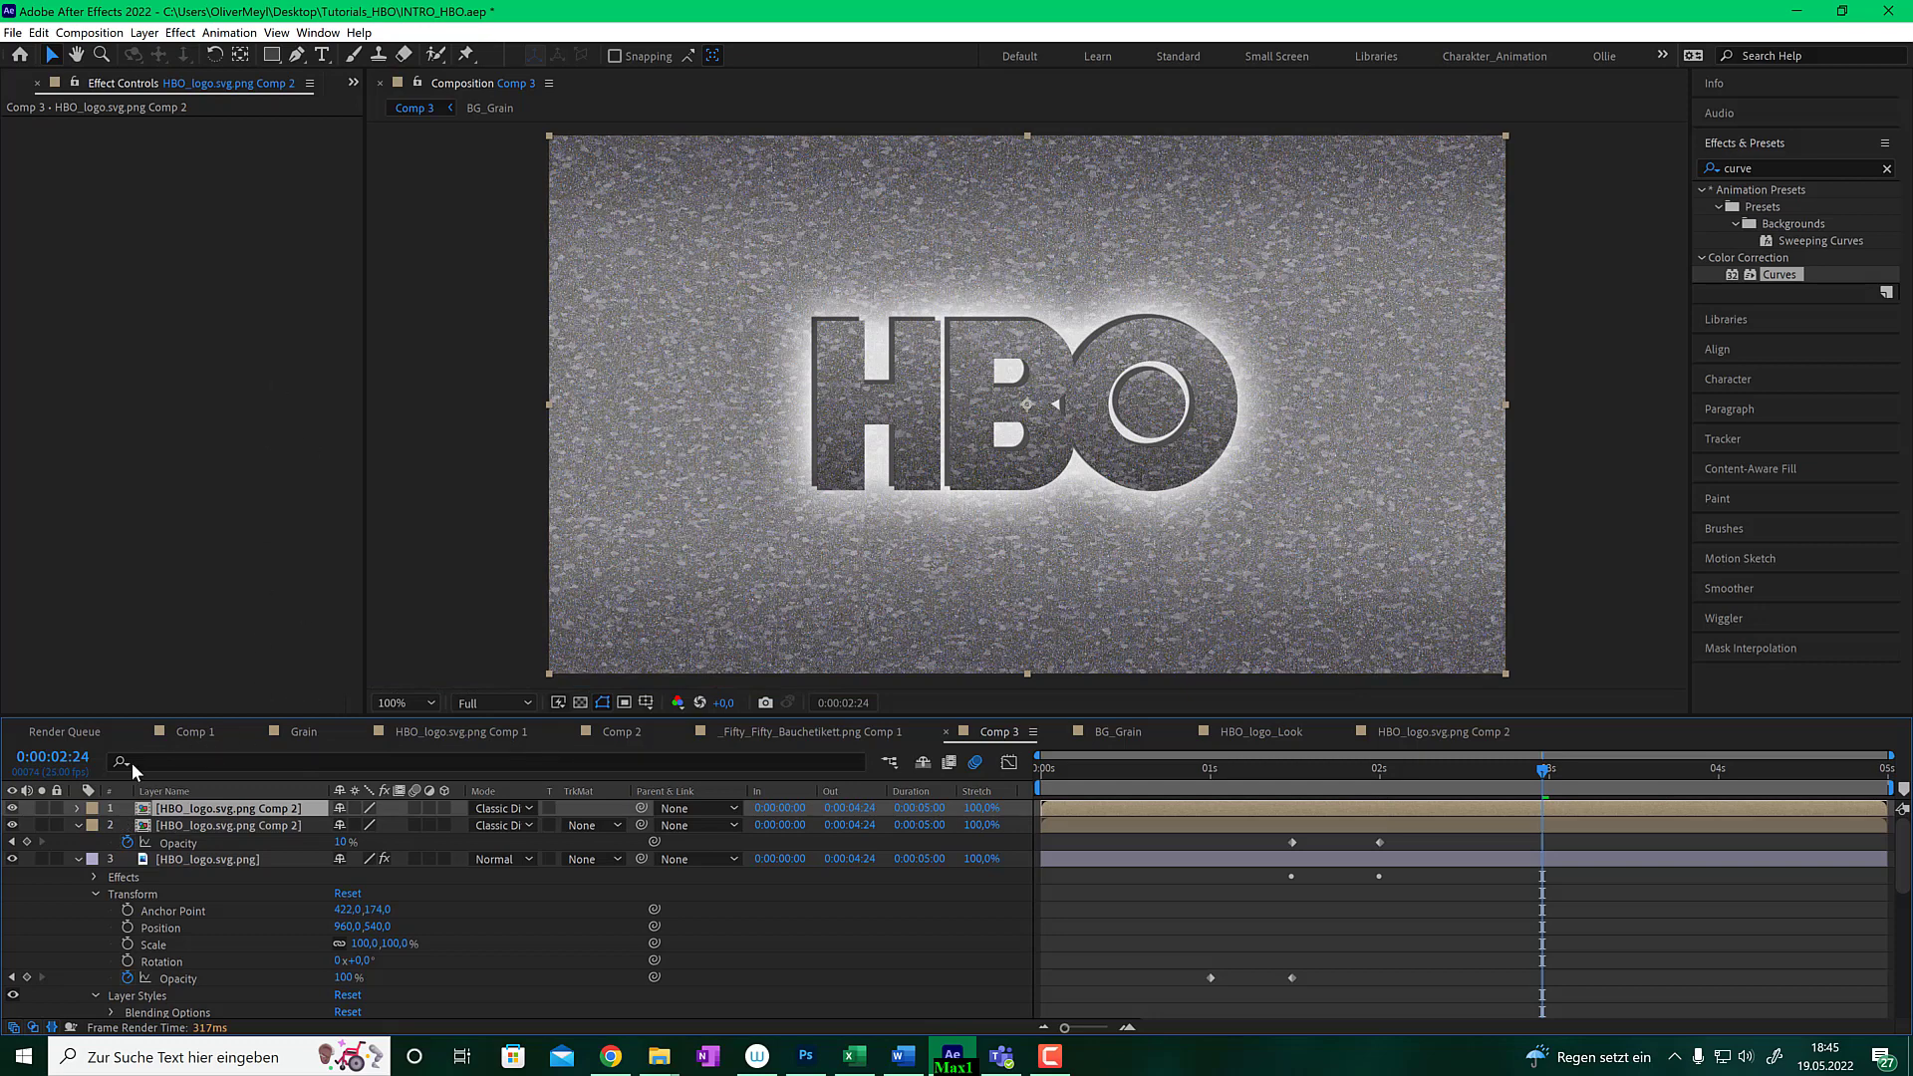
click(76, 809)
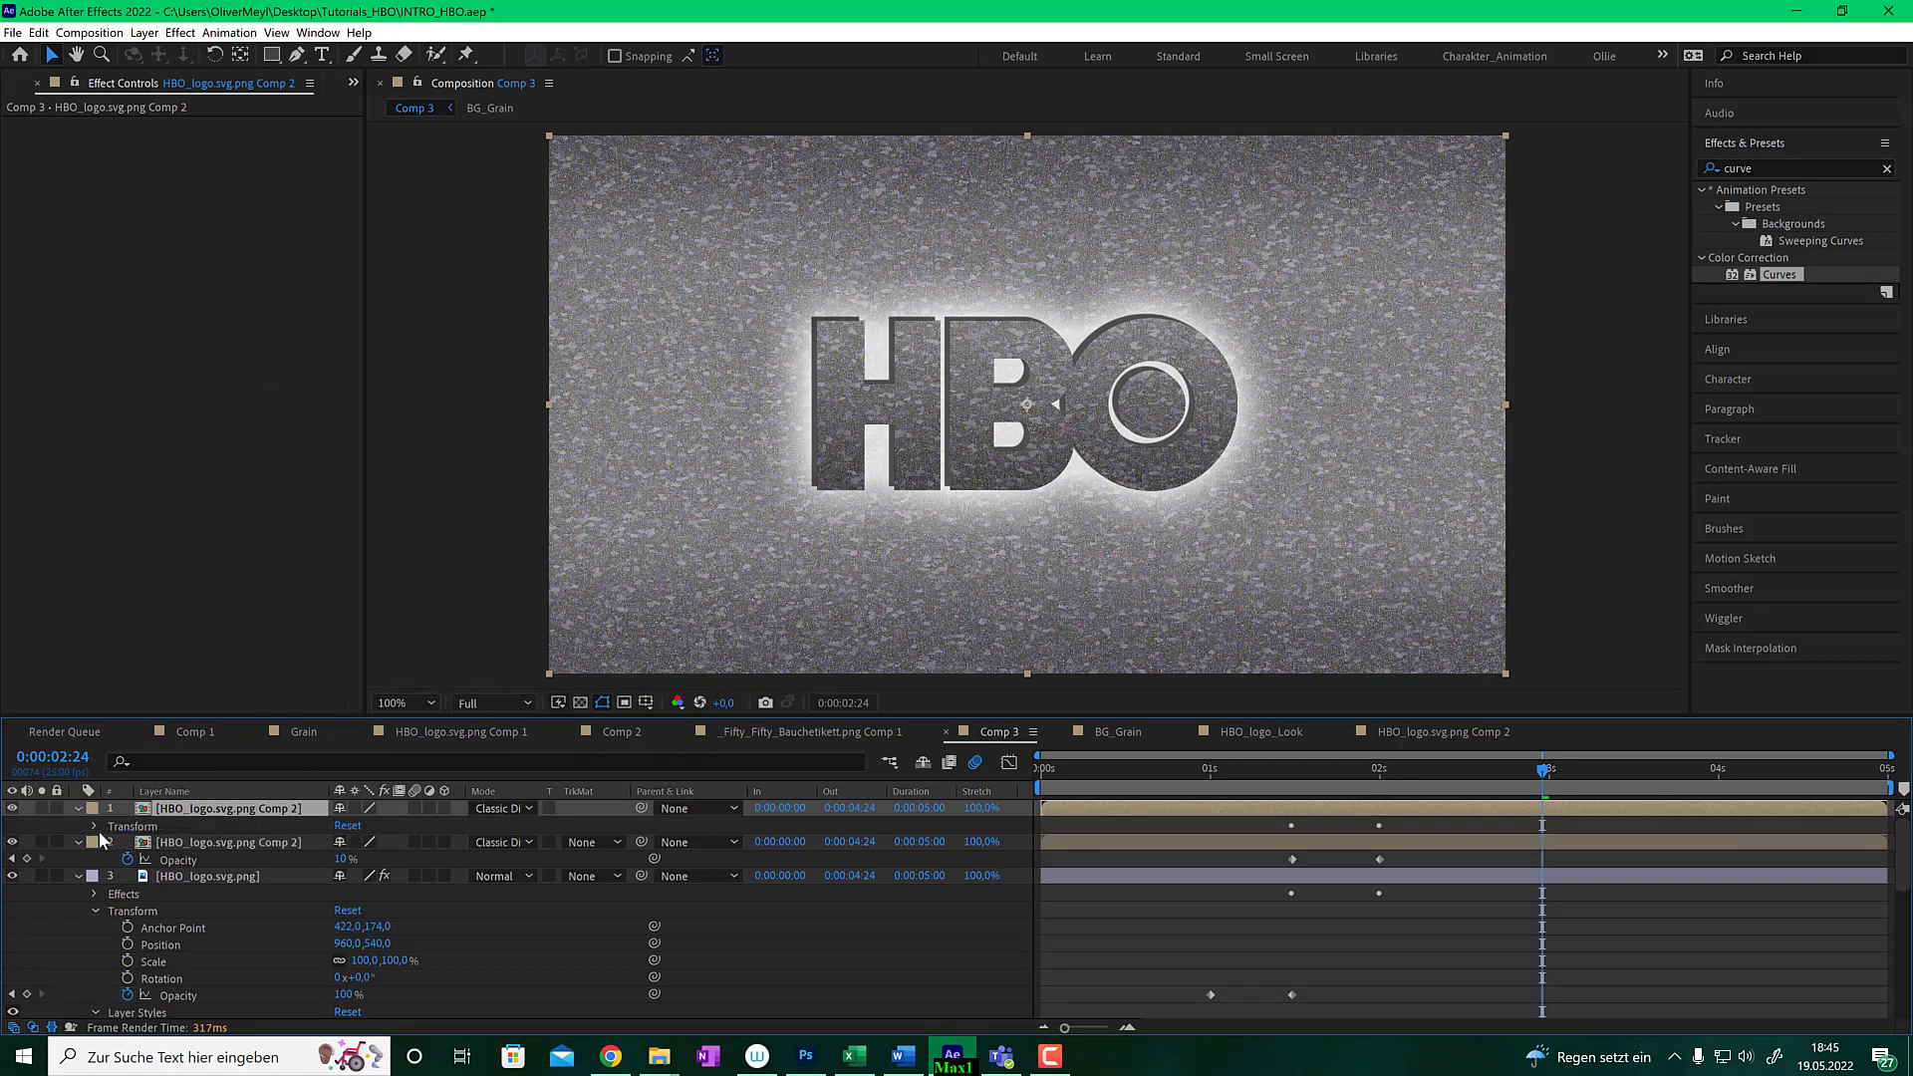
click(92, 827)
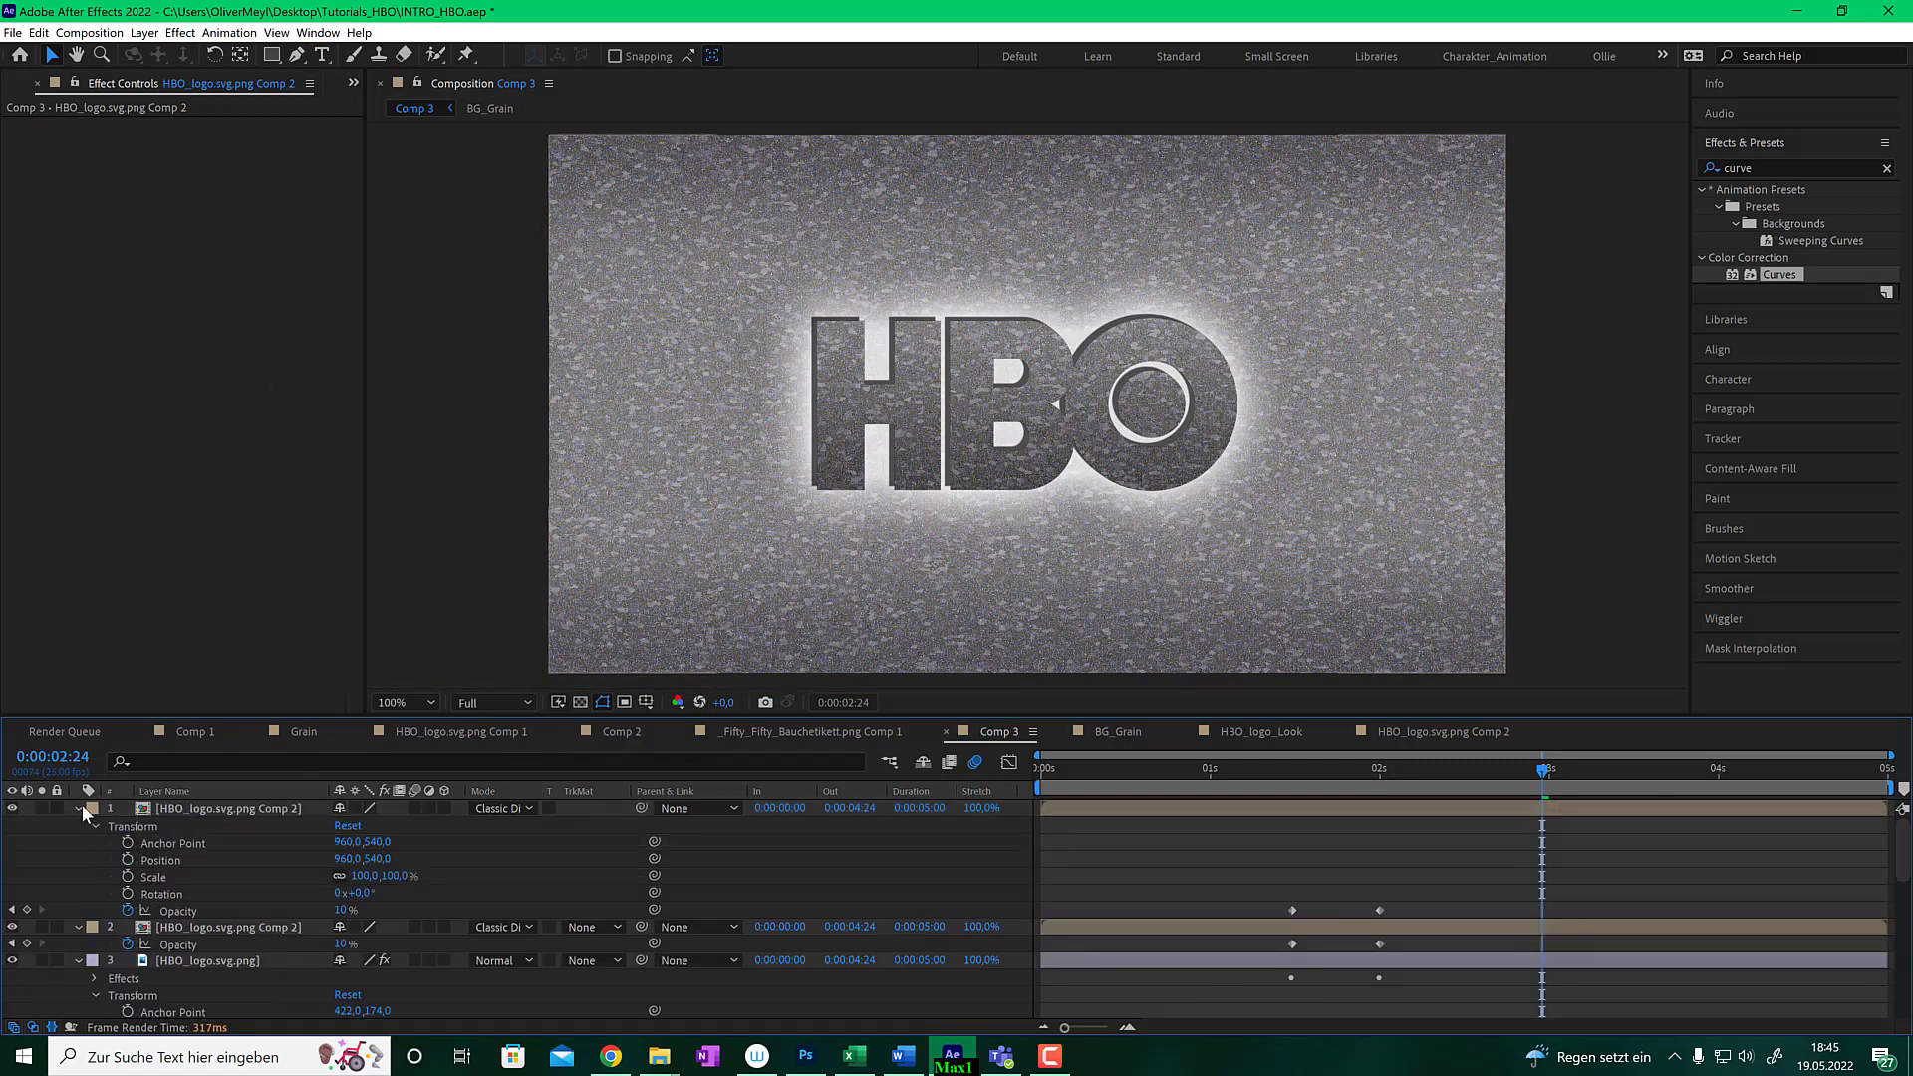
click(79, 807)
click(79, 807)
click(80, 807)
click(145, 32)
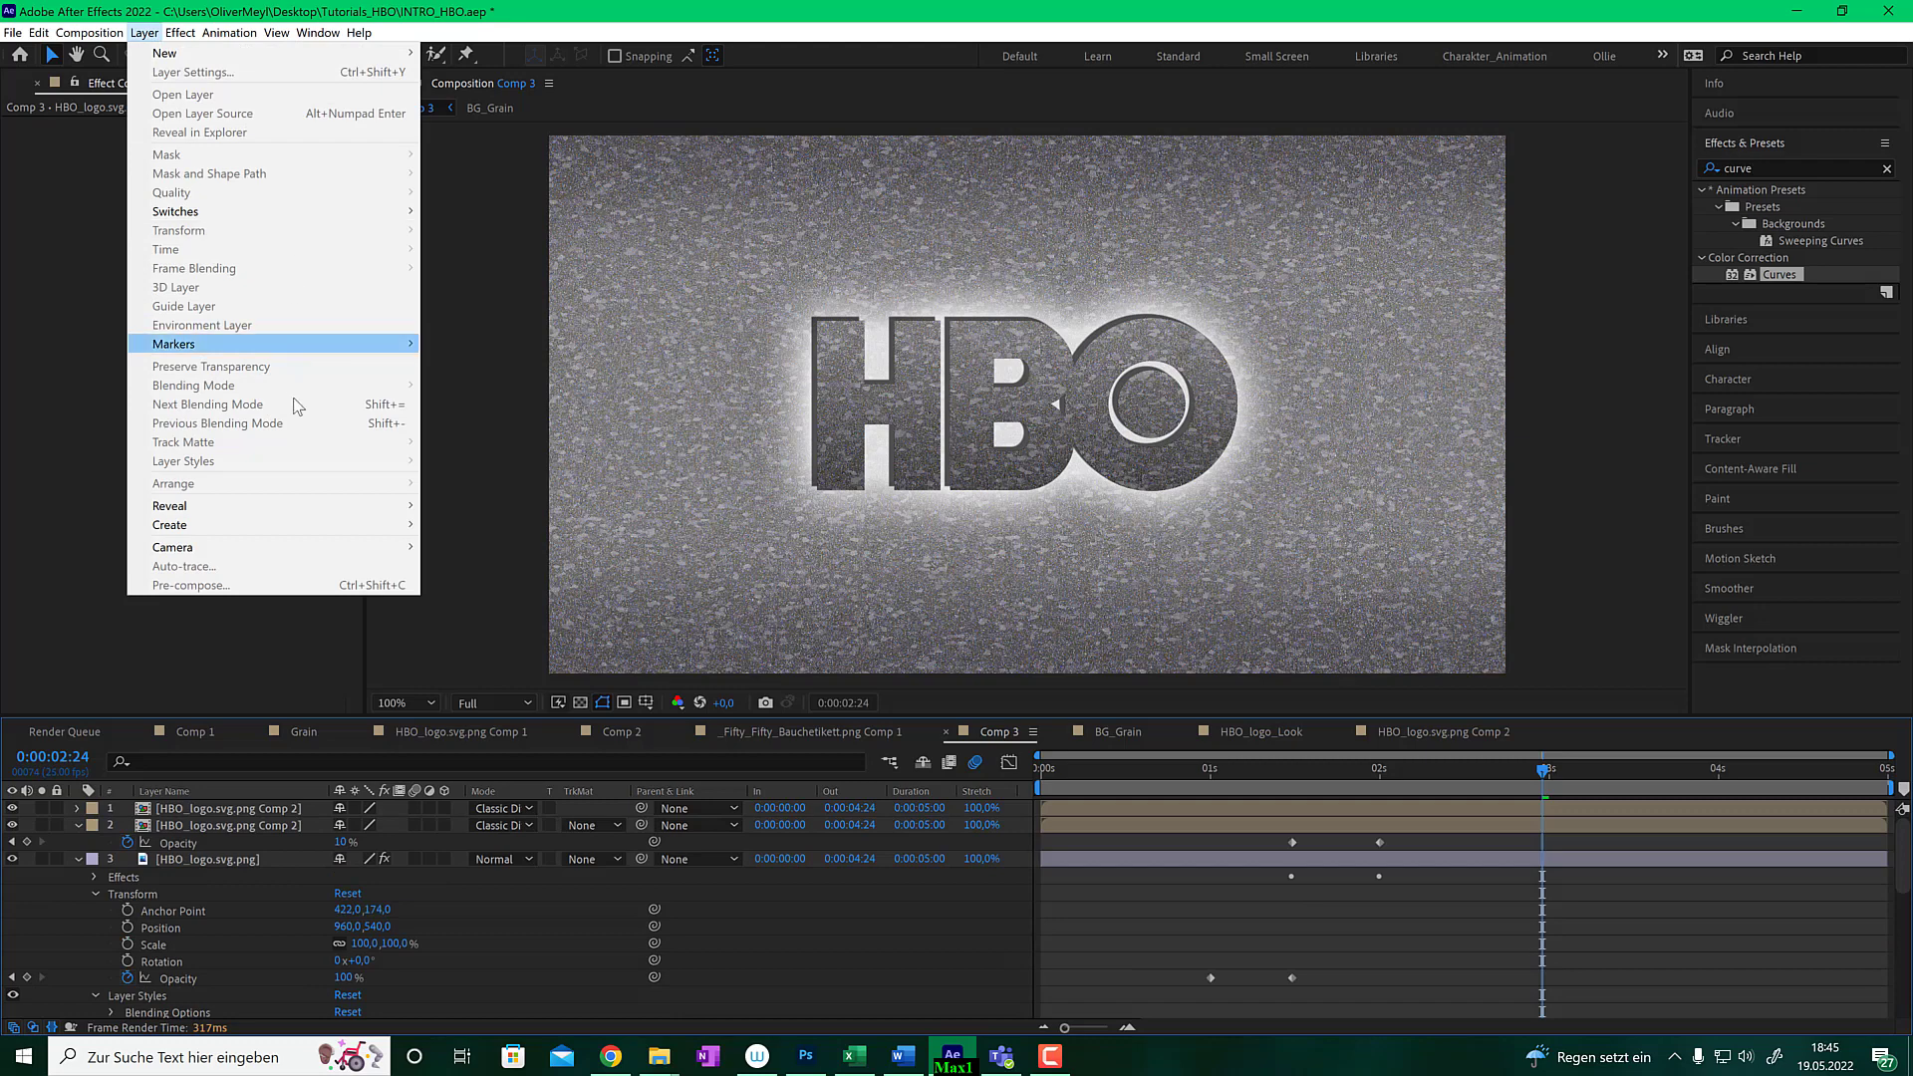
click(229, 808)
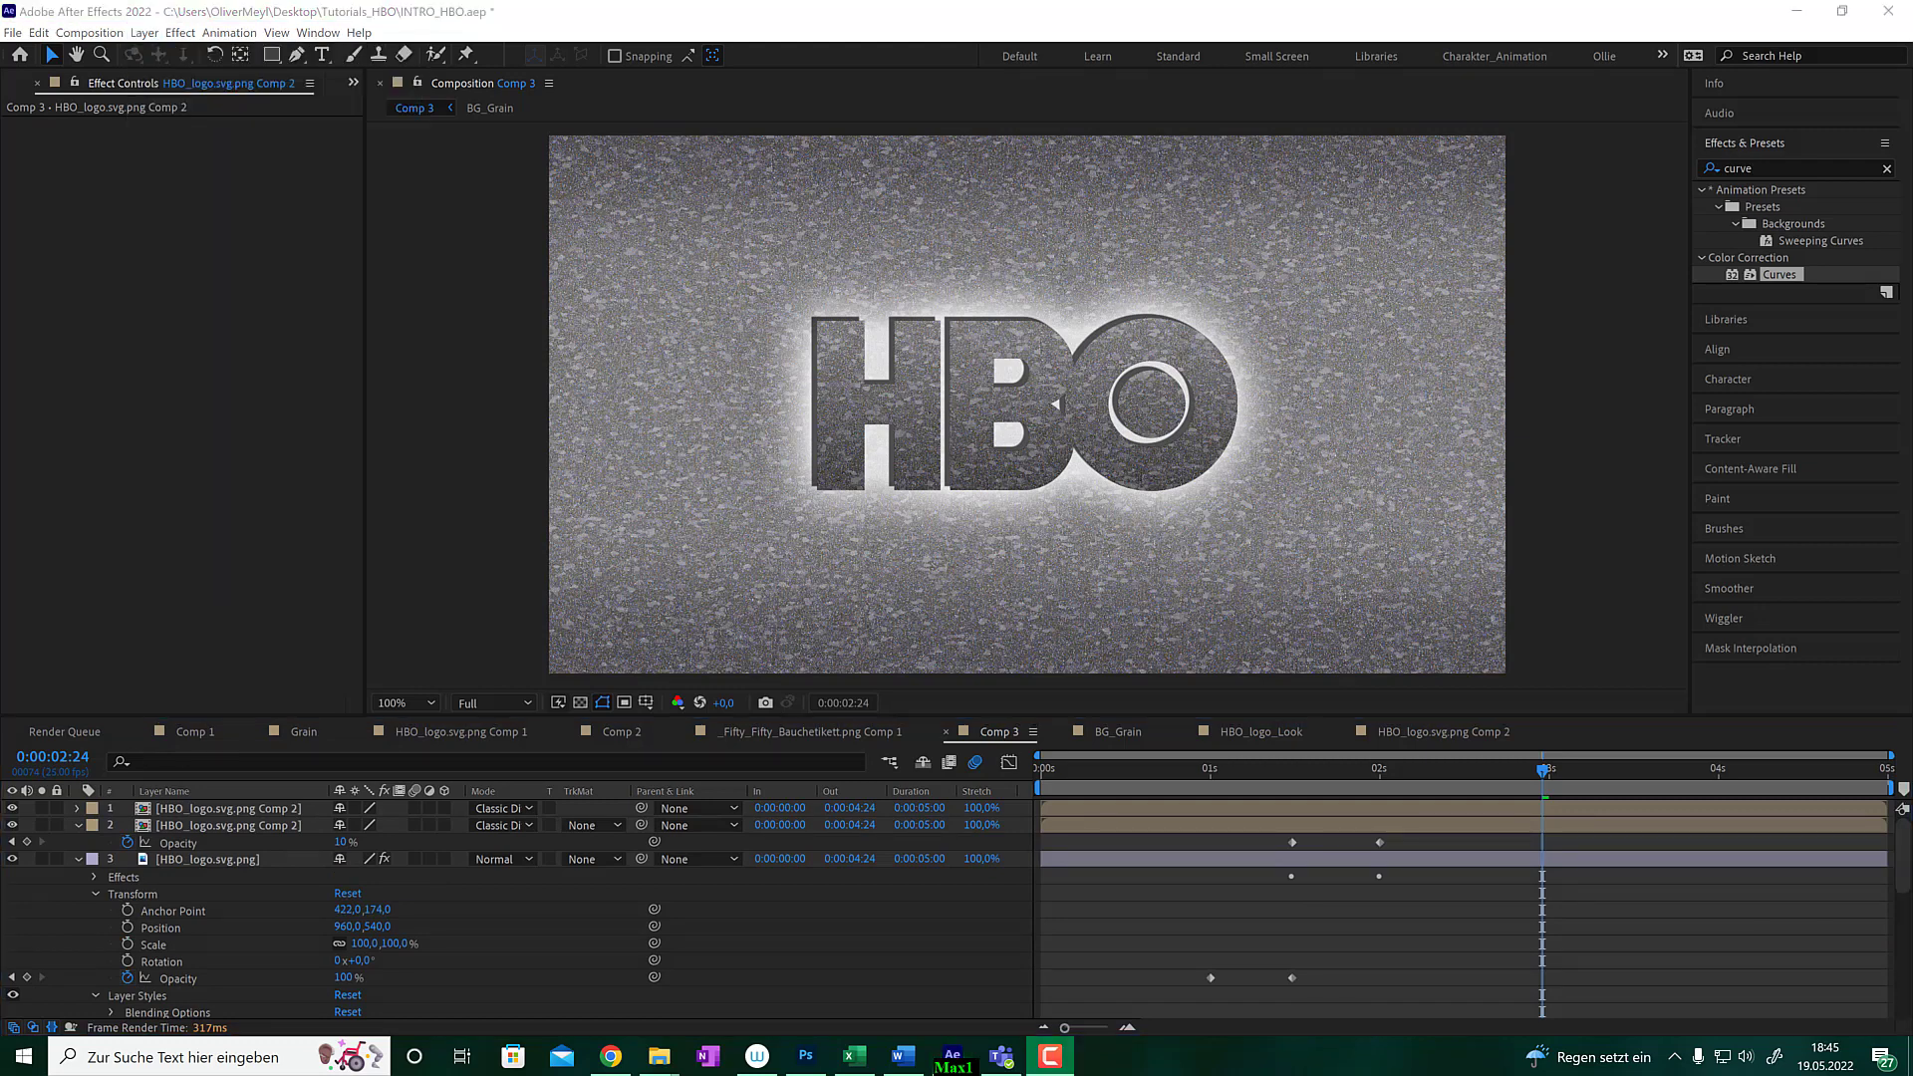
click(80, 806)
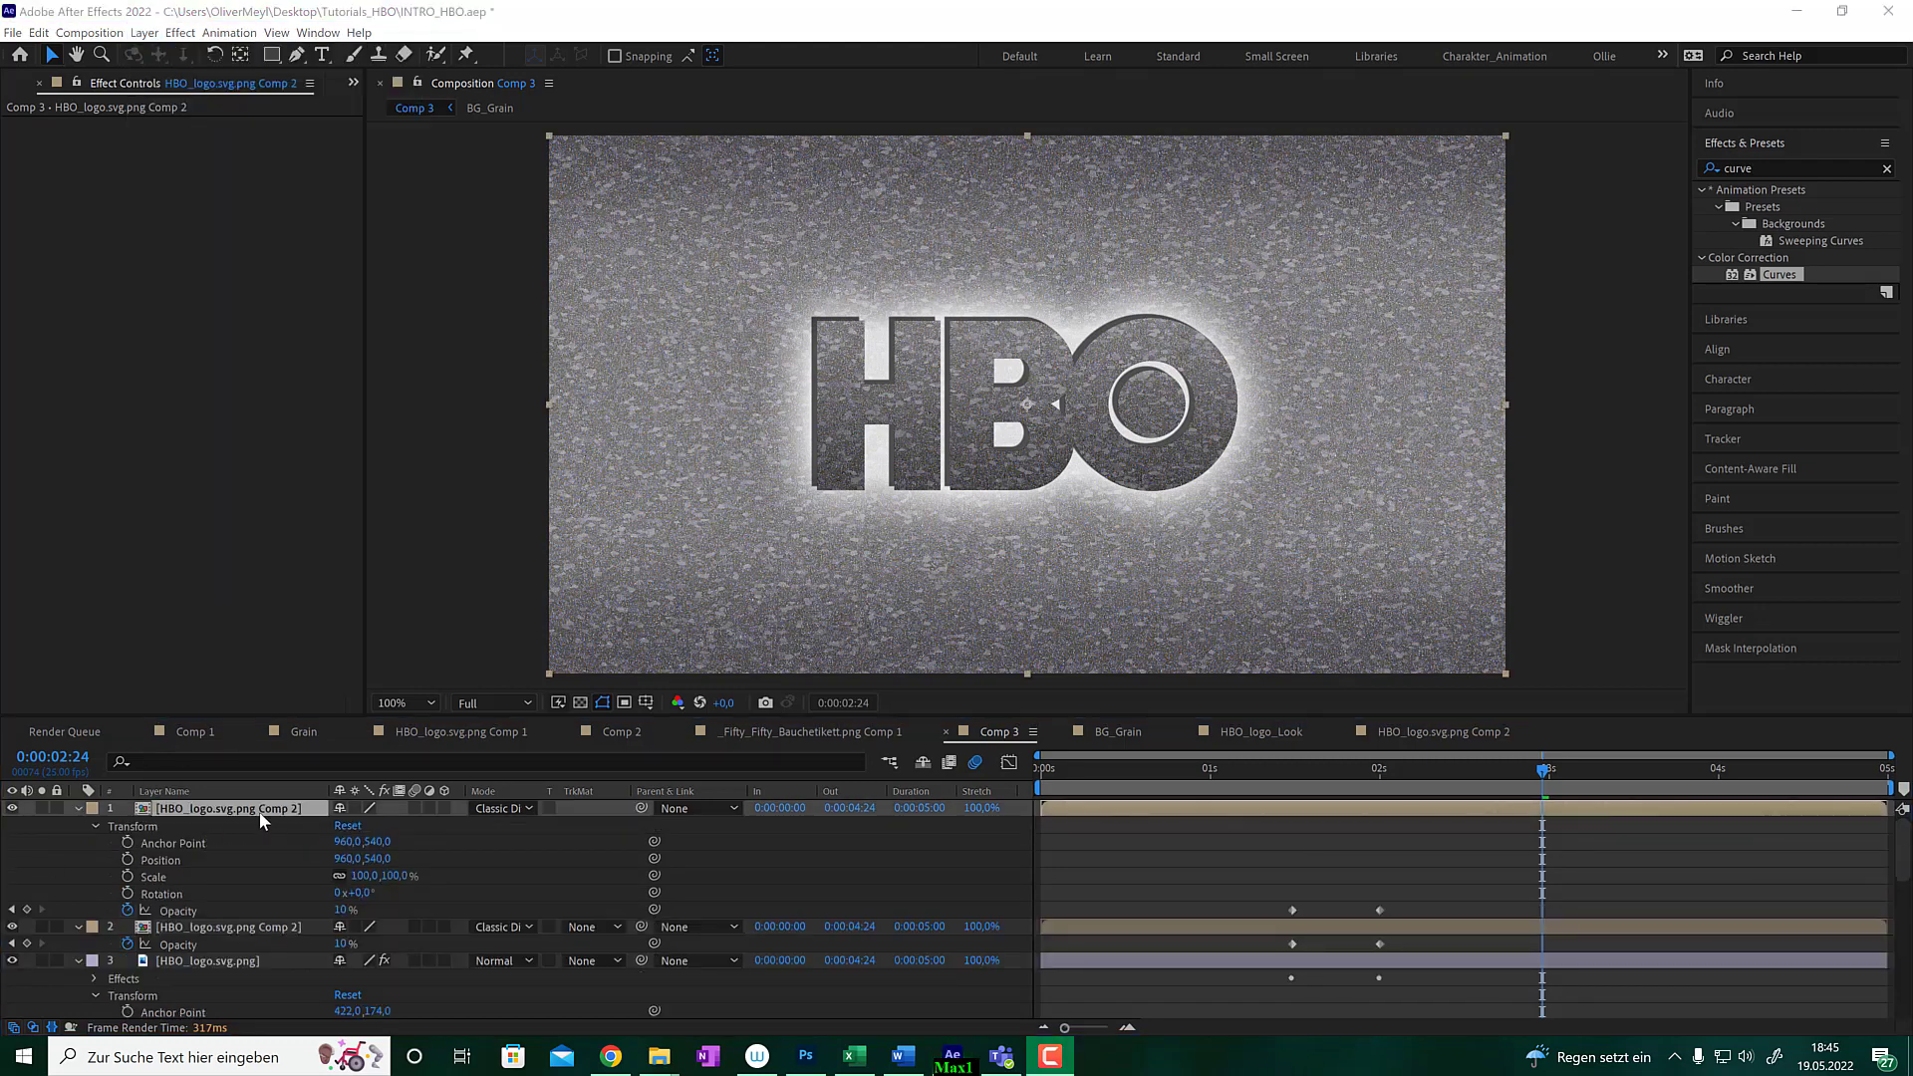
key(ctrl+z)
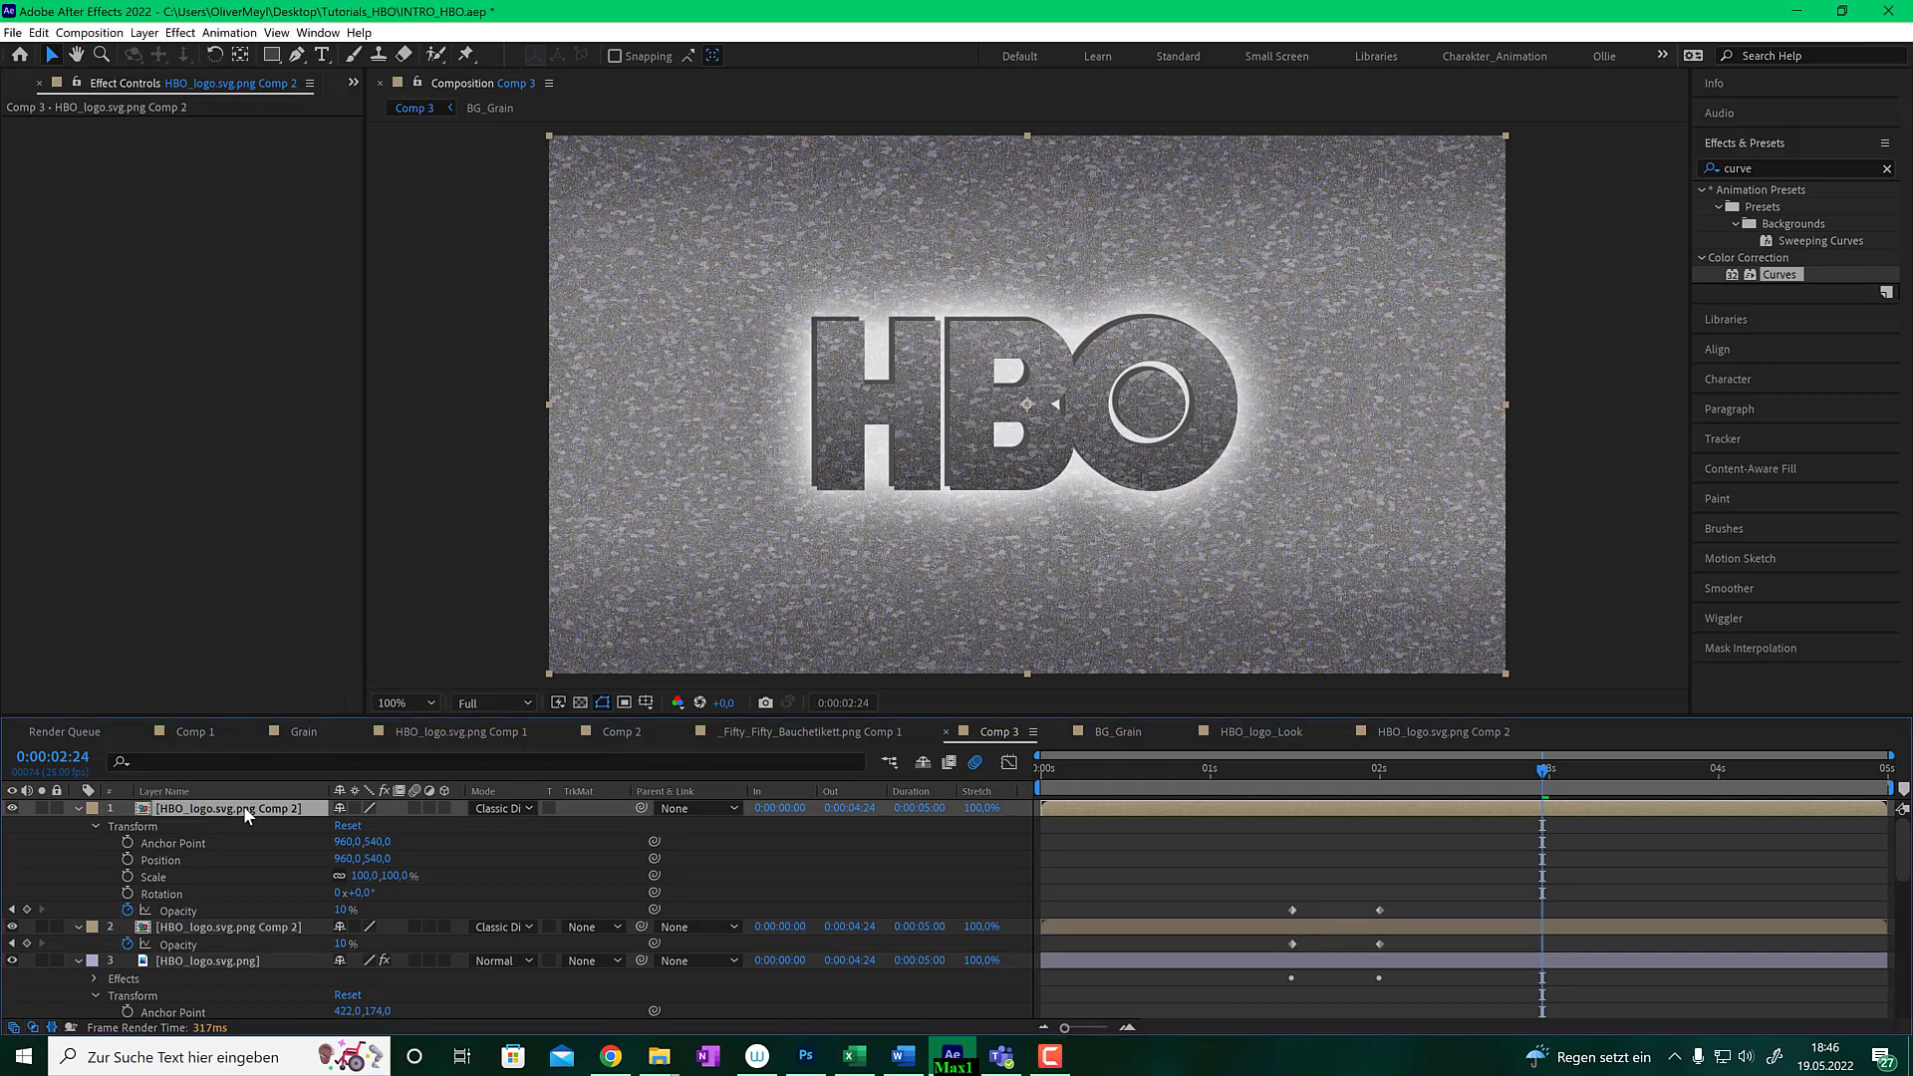
- Add another copy of the HBO_logo.svg.png footage as the uppermost layer of Comp 3
click(22, 83)
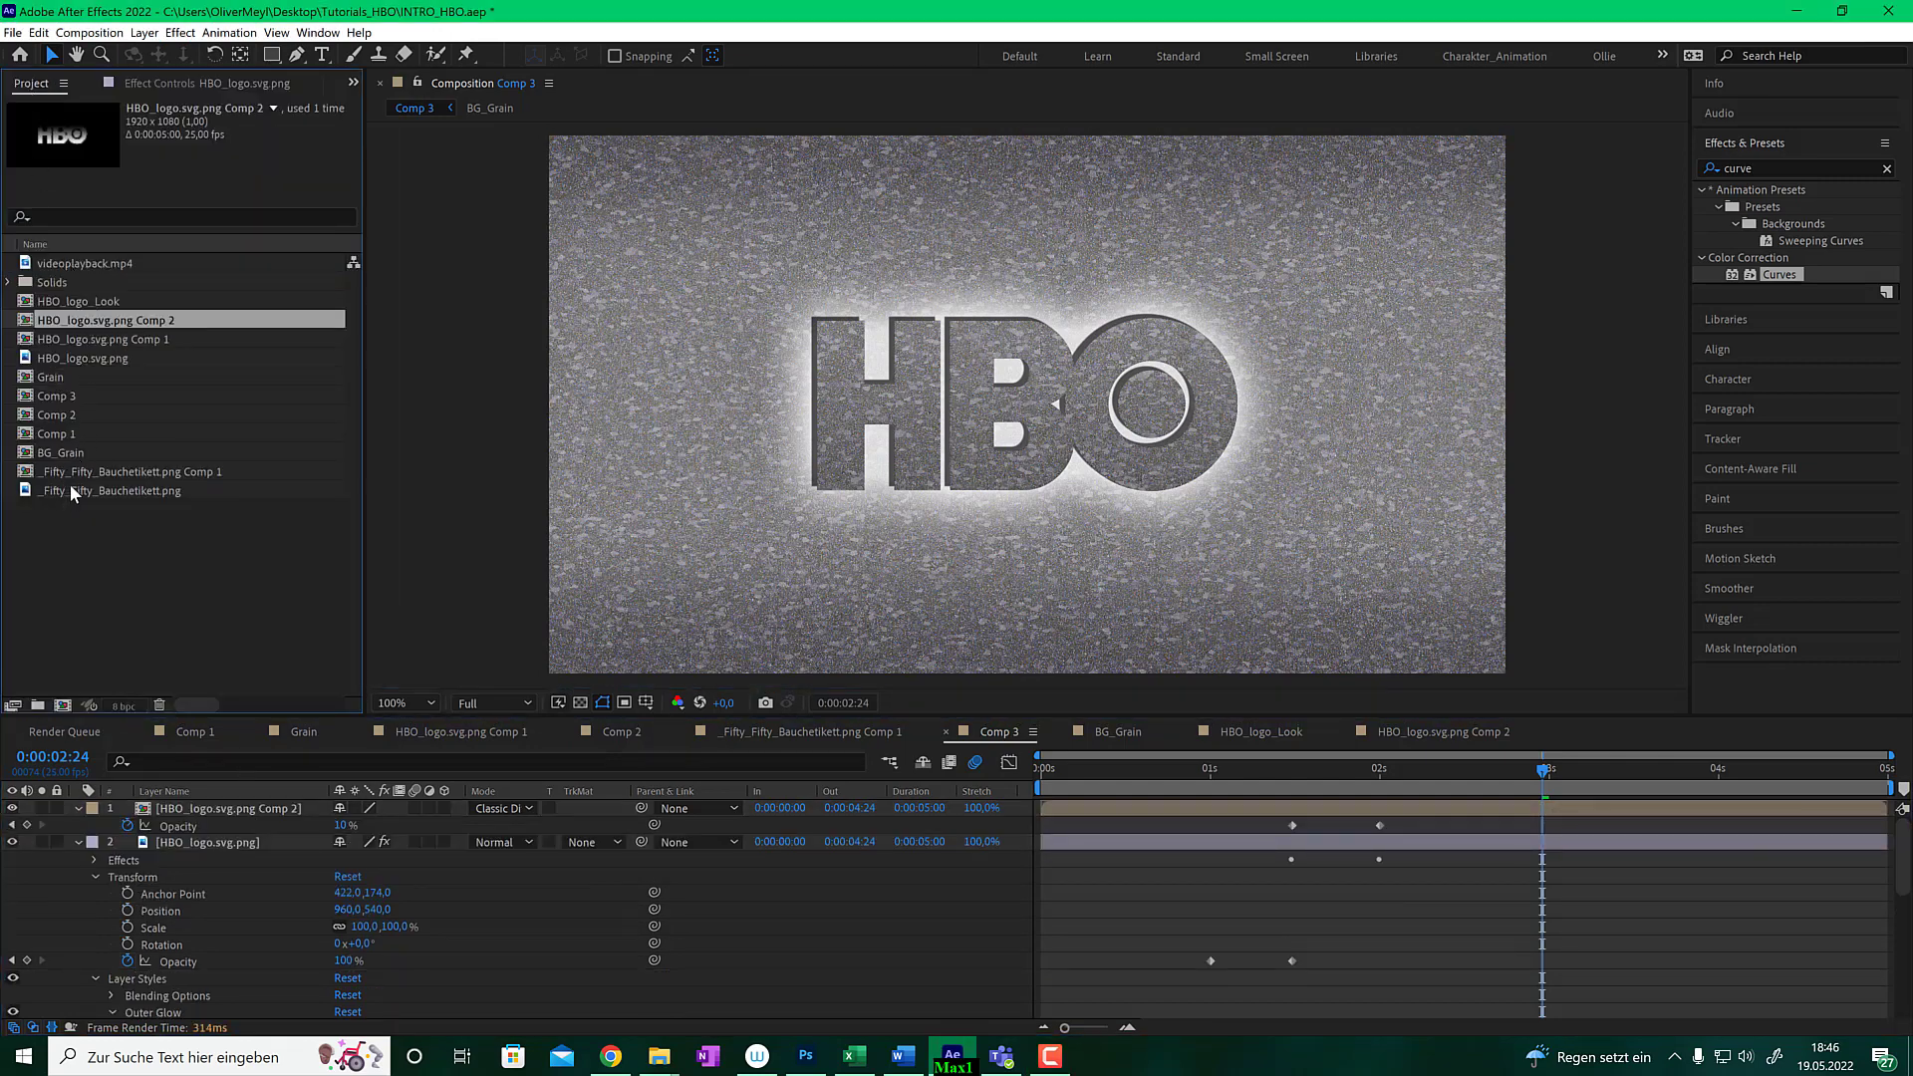
click(84, 357)
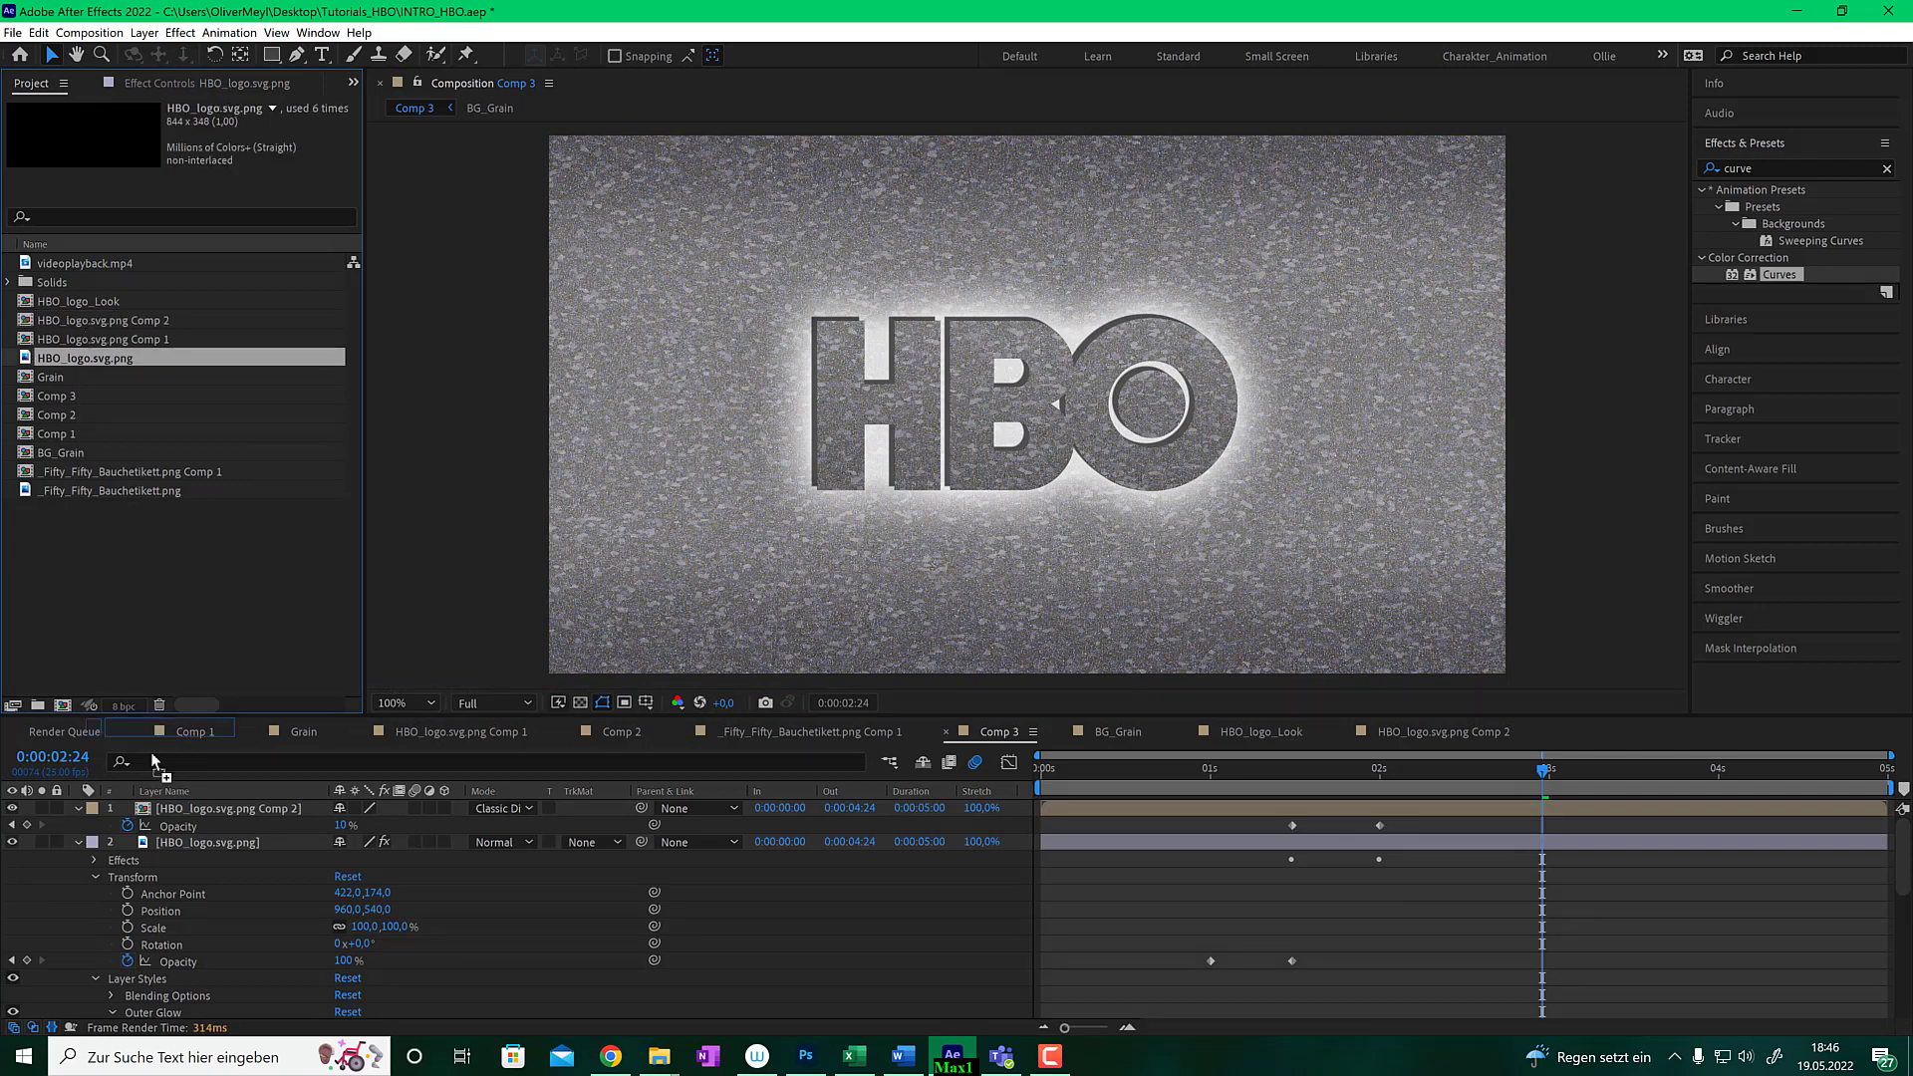
drag(164, 805, 165, 807)
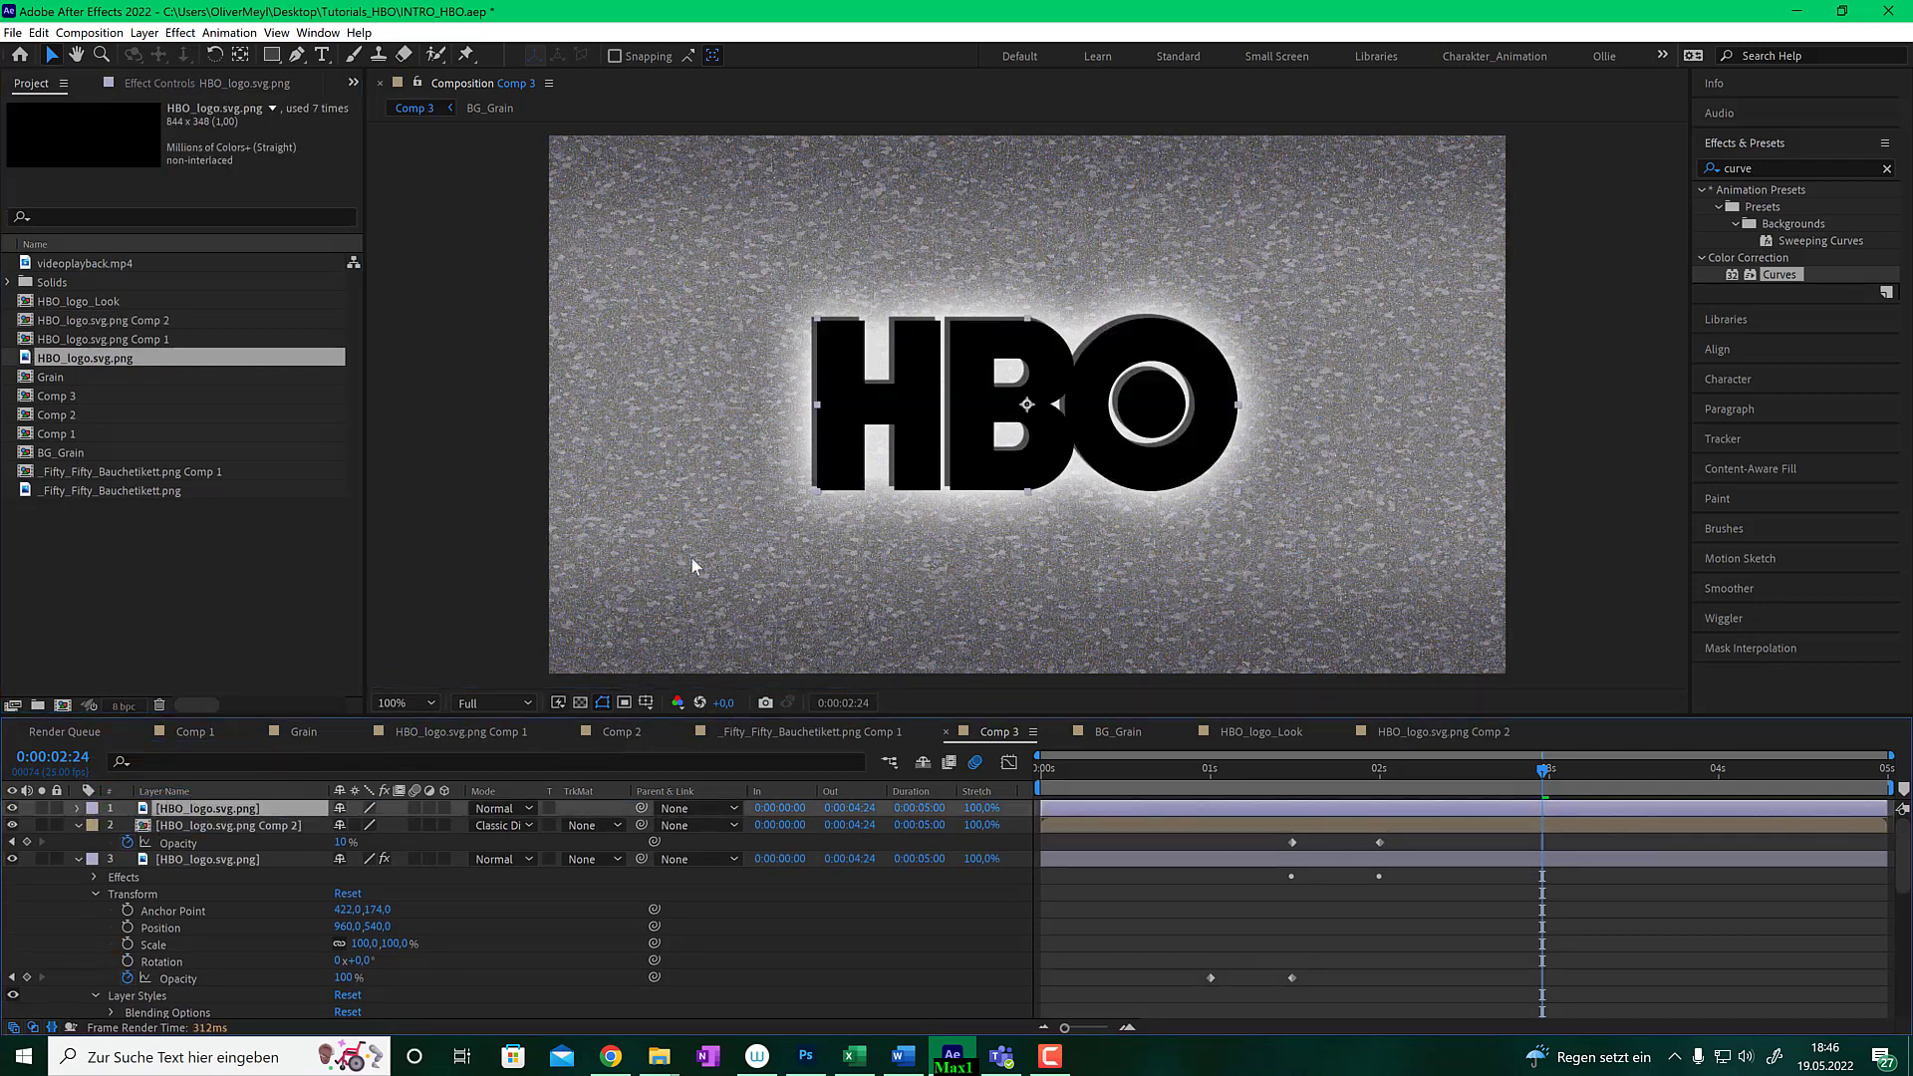
- Apply a Bevel and Emboss layer style to the new HBO_logo.svg.png layer and examine its settings
click(144, 33)
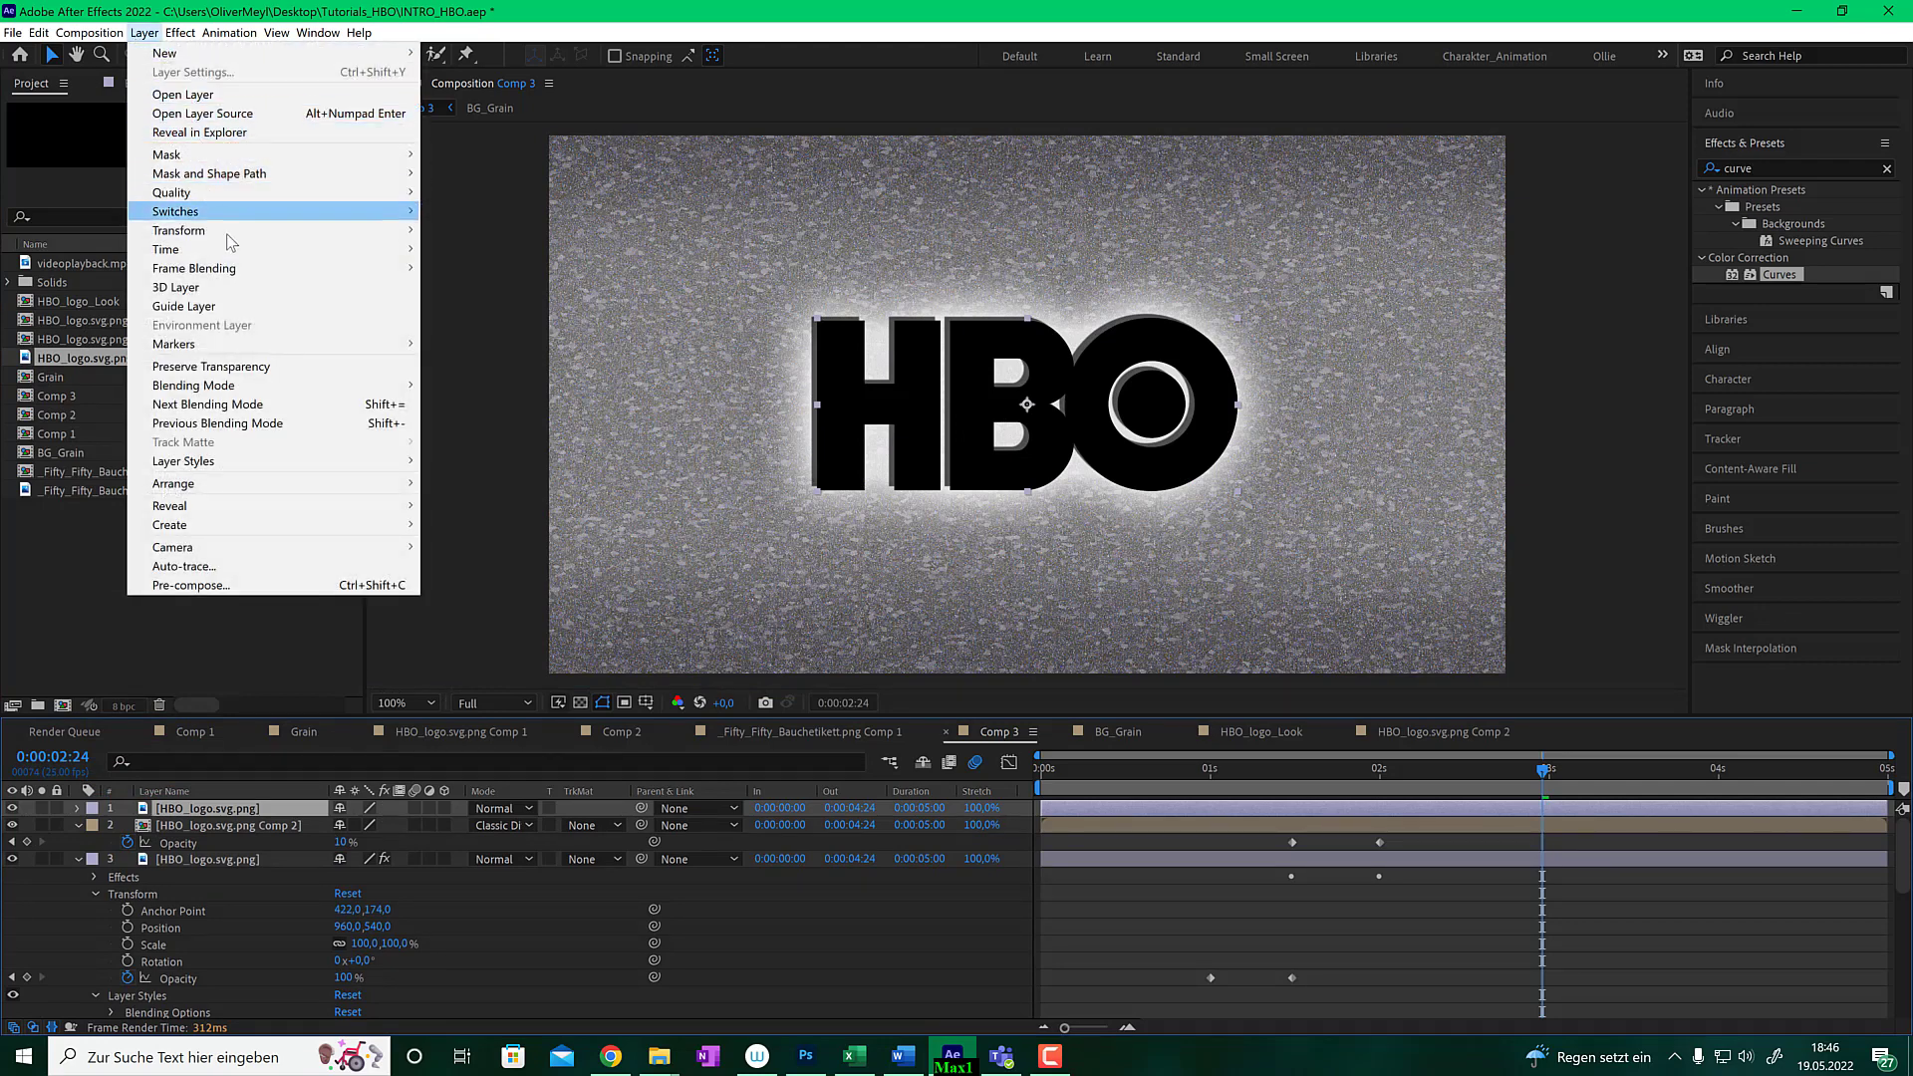
mouse_move(260, 462)
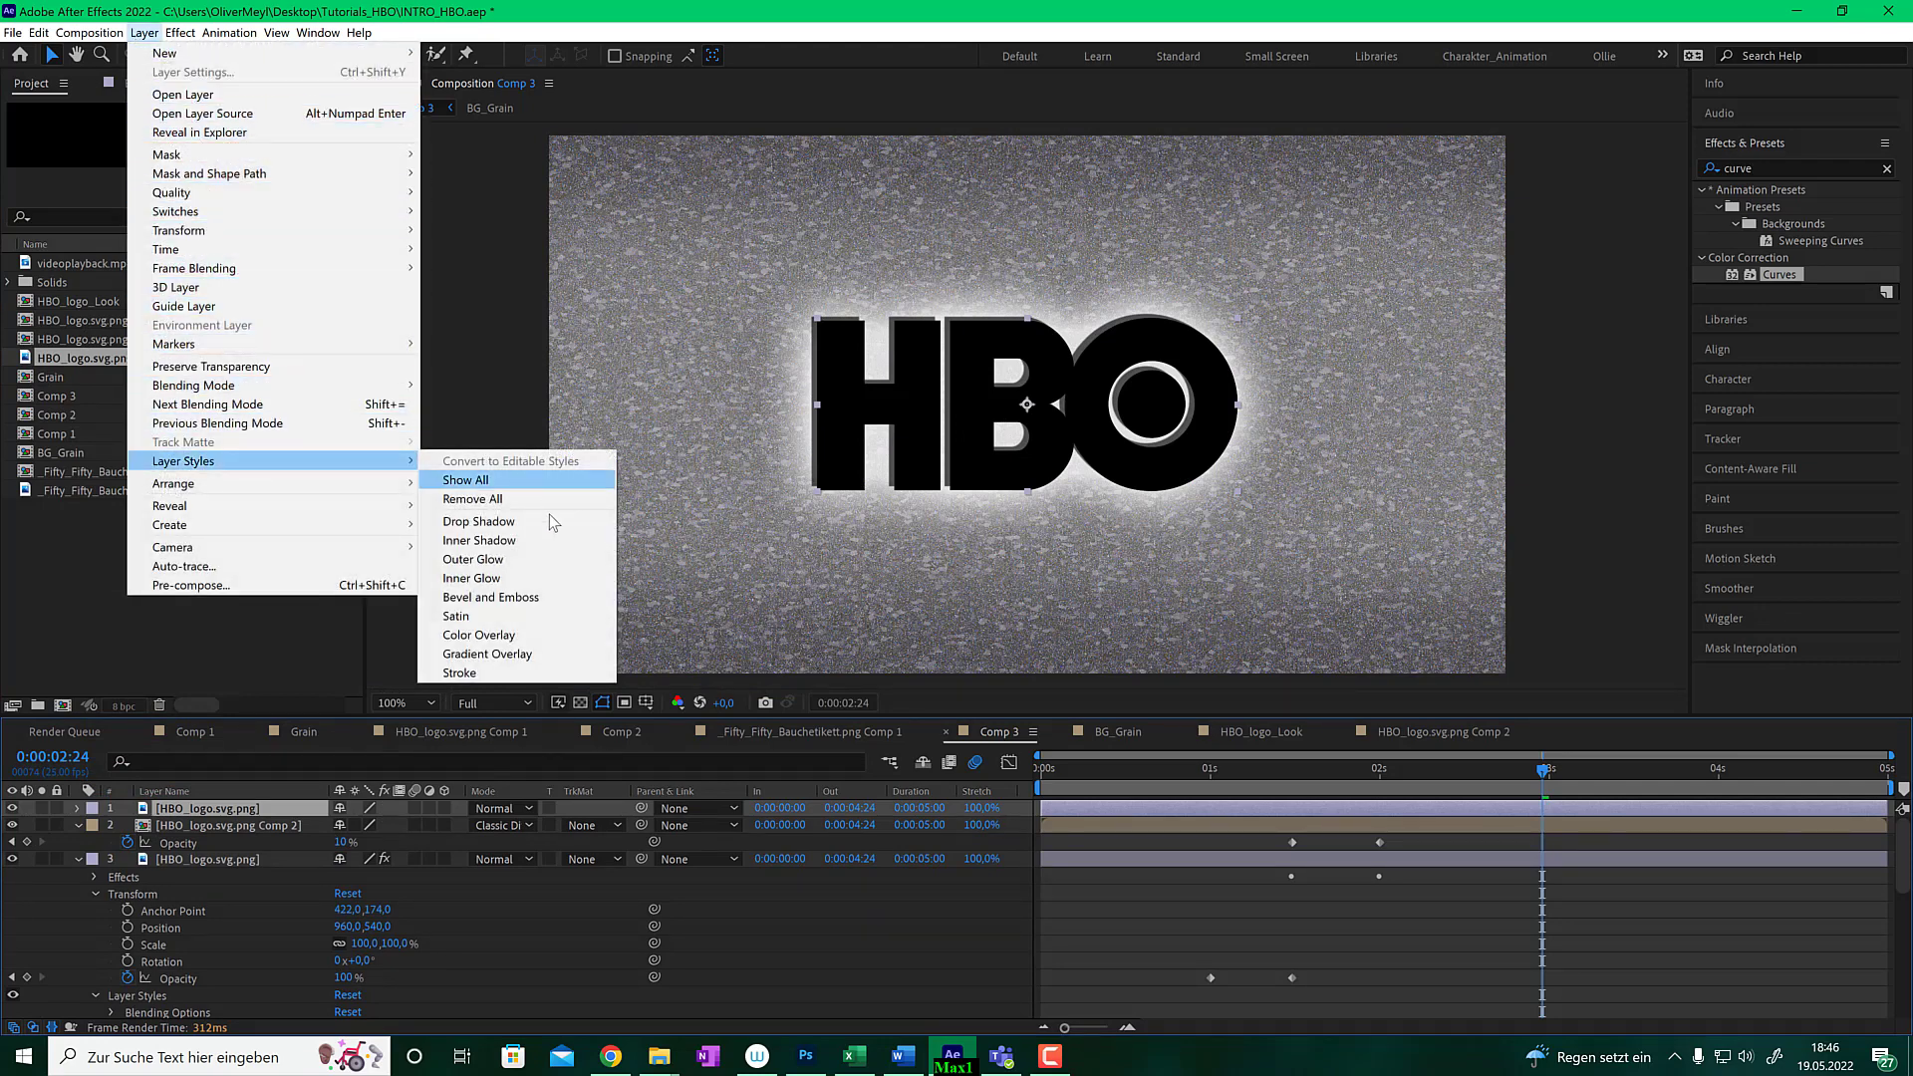
click(541, 599)
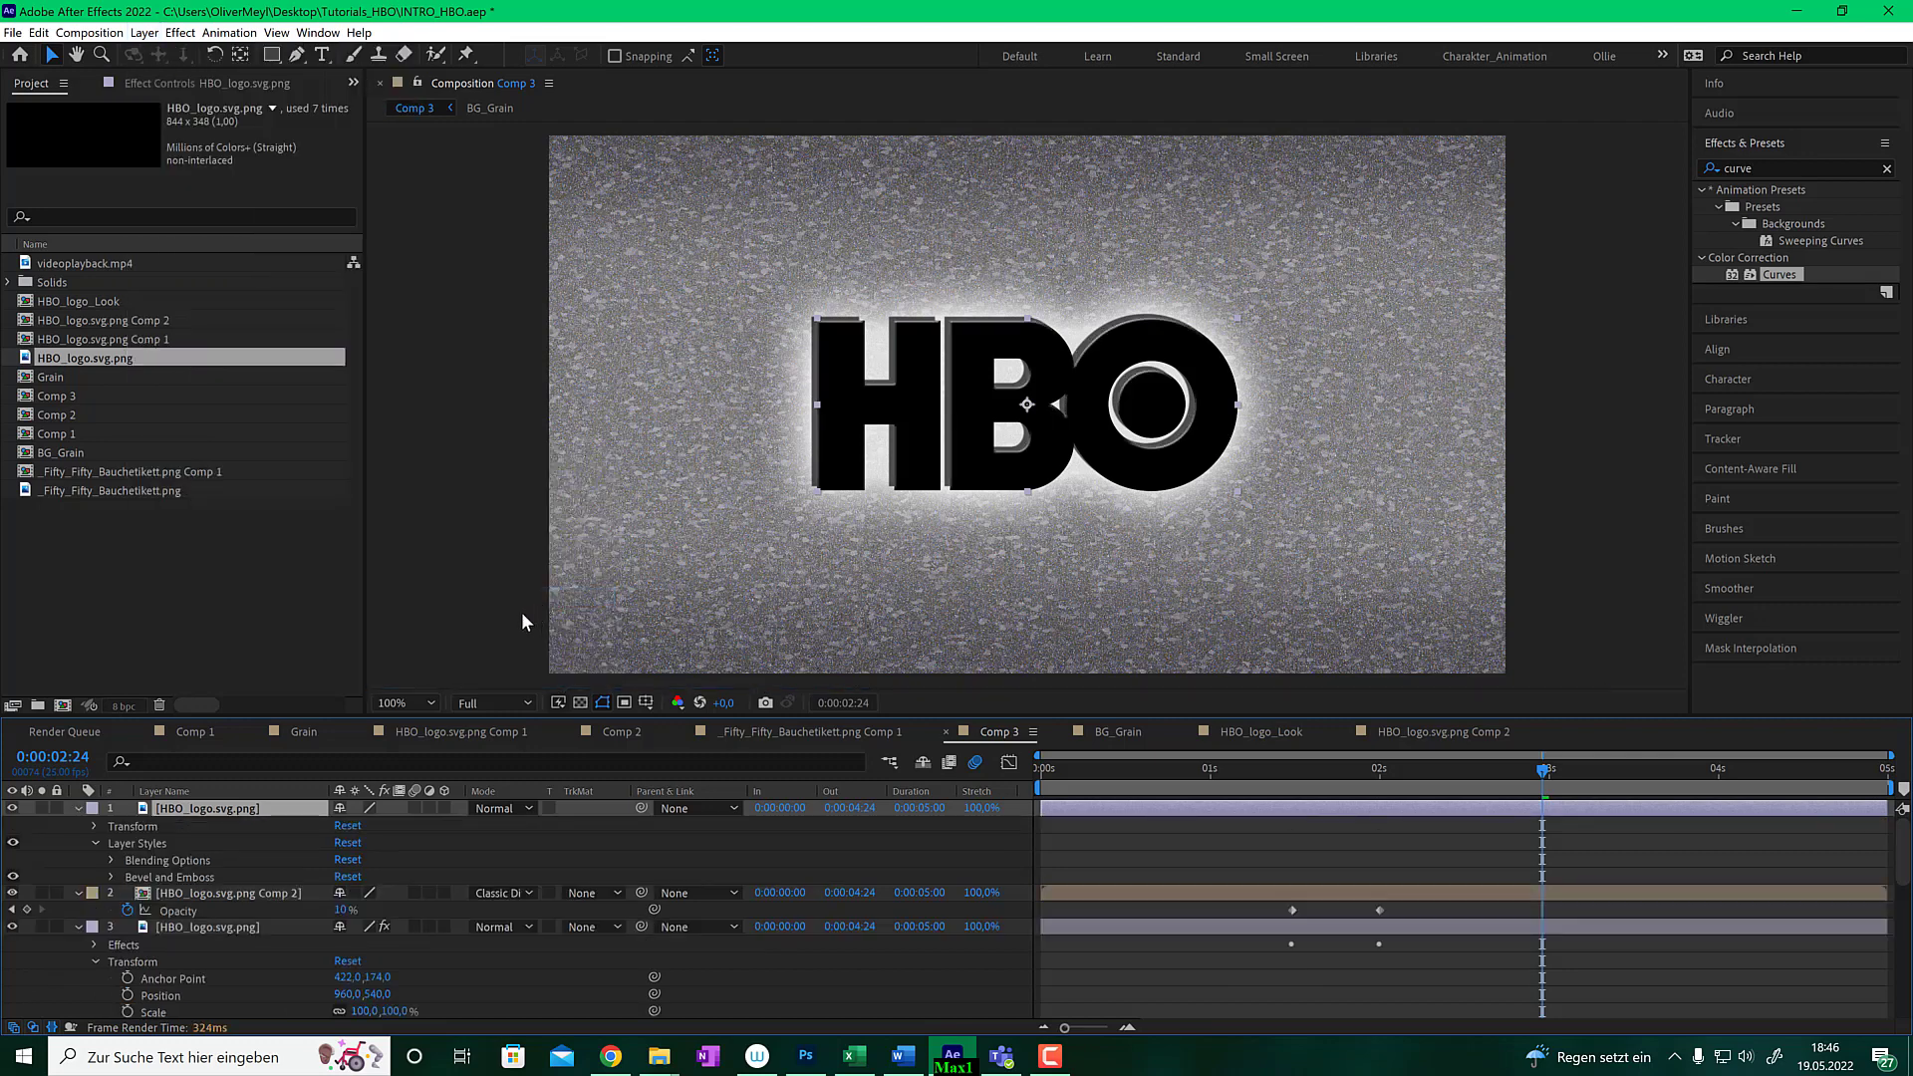
click(111, 876)
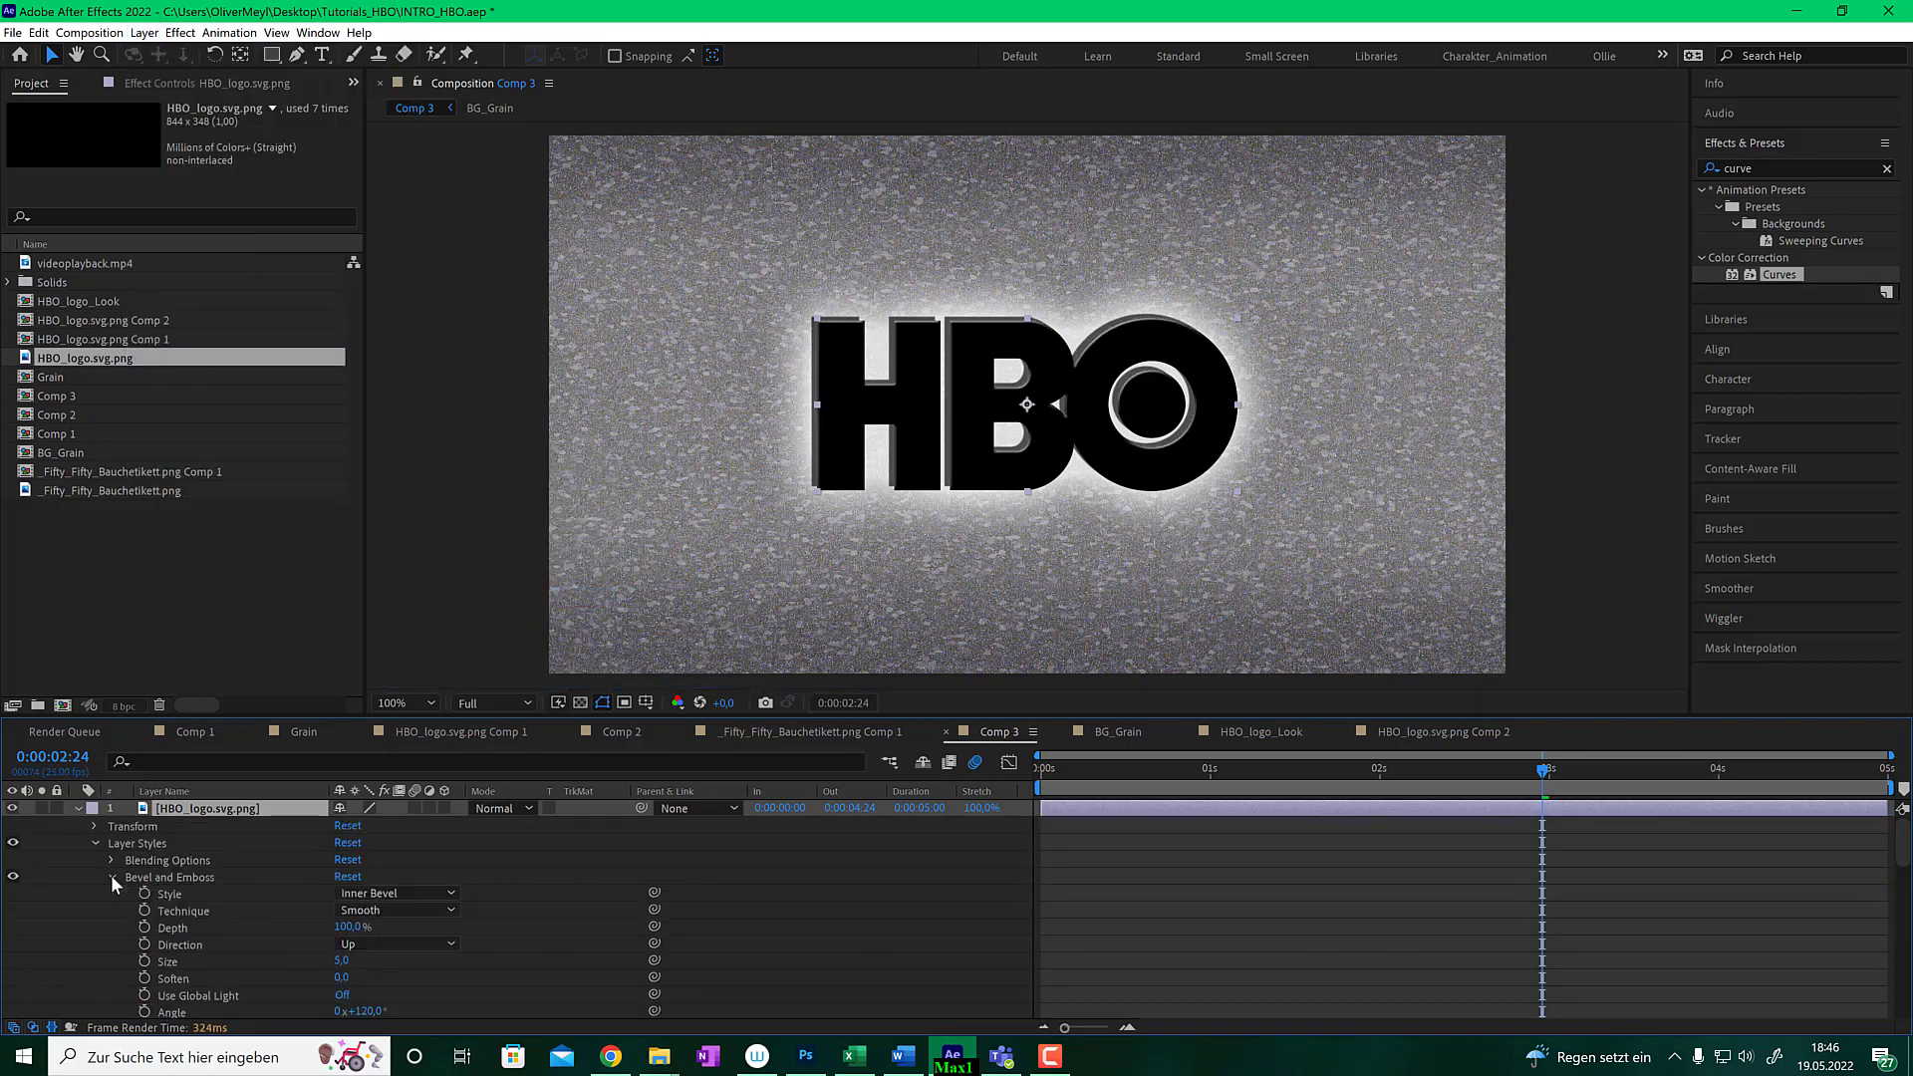
scroll(139, 875, down, 2)
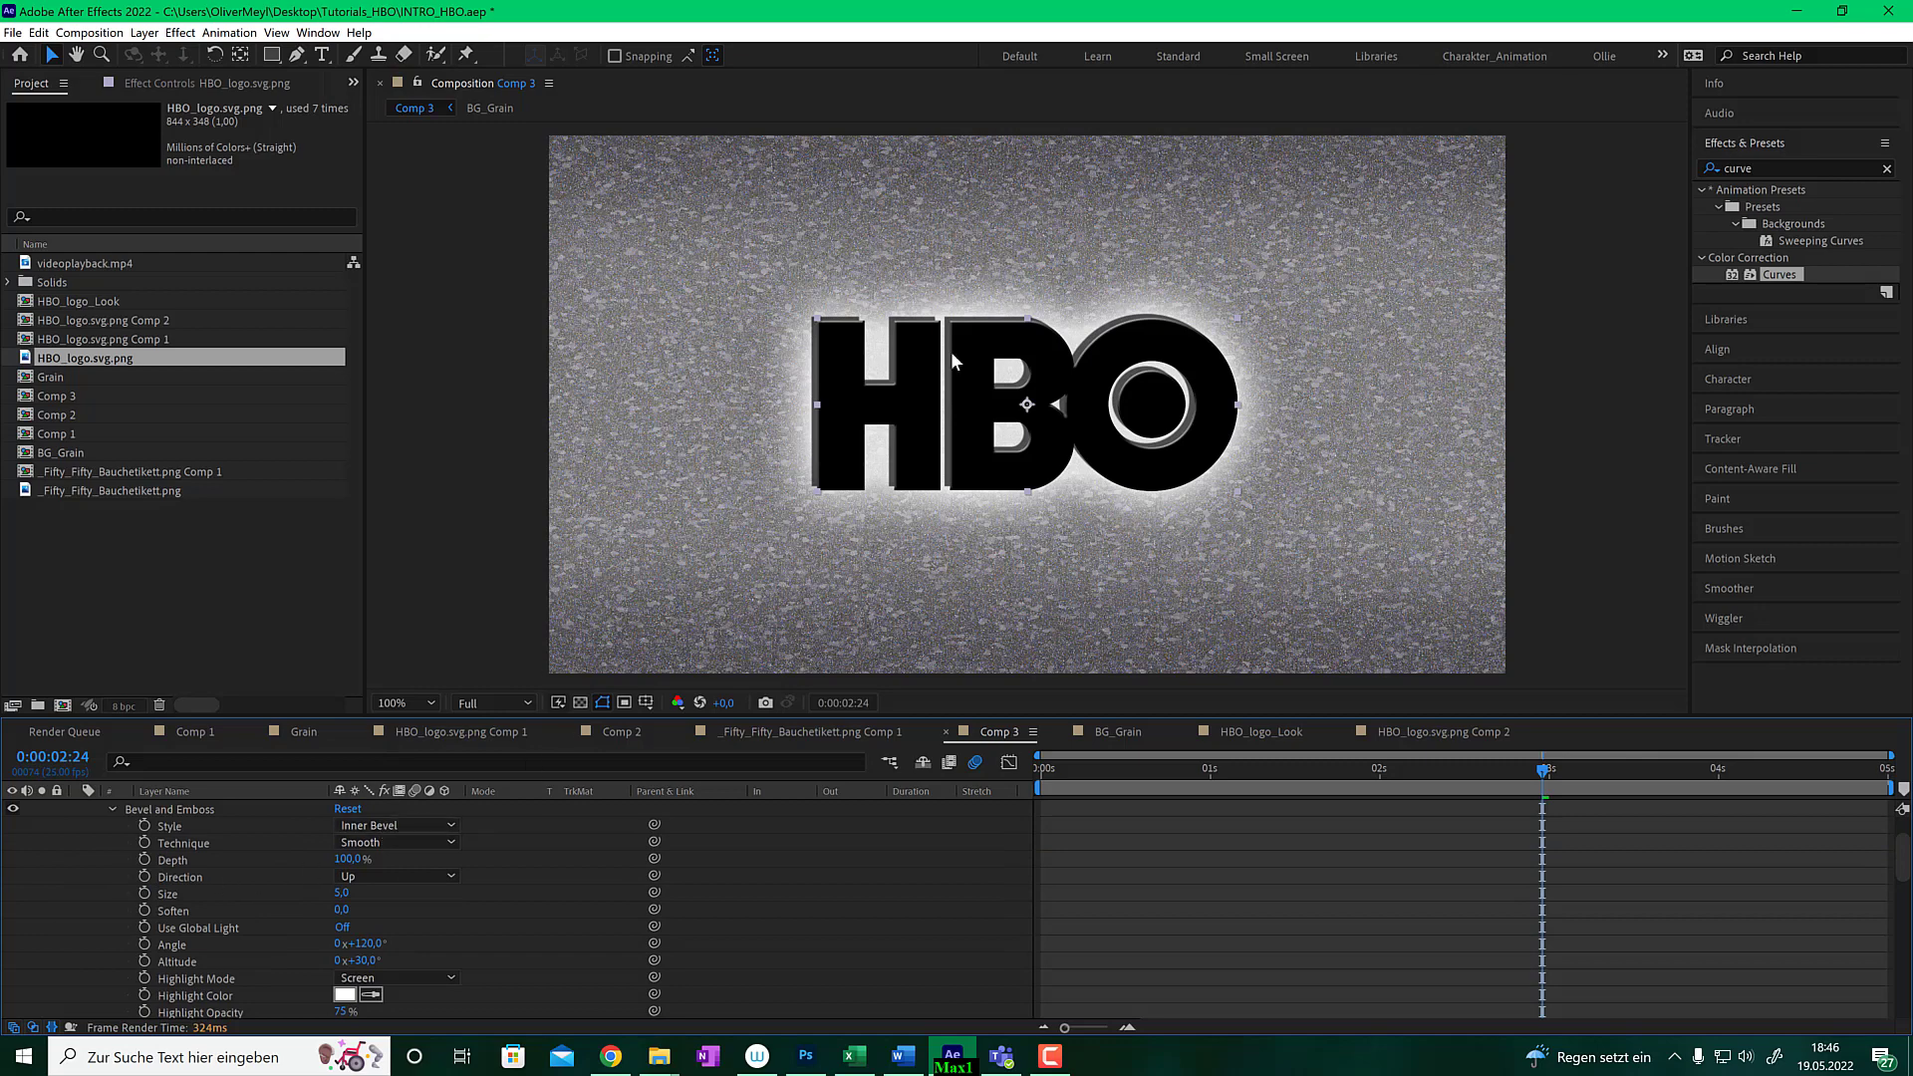
scroll(381, 862, up, 2)
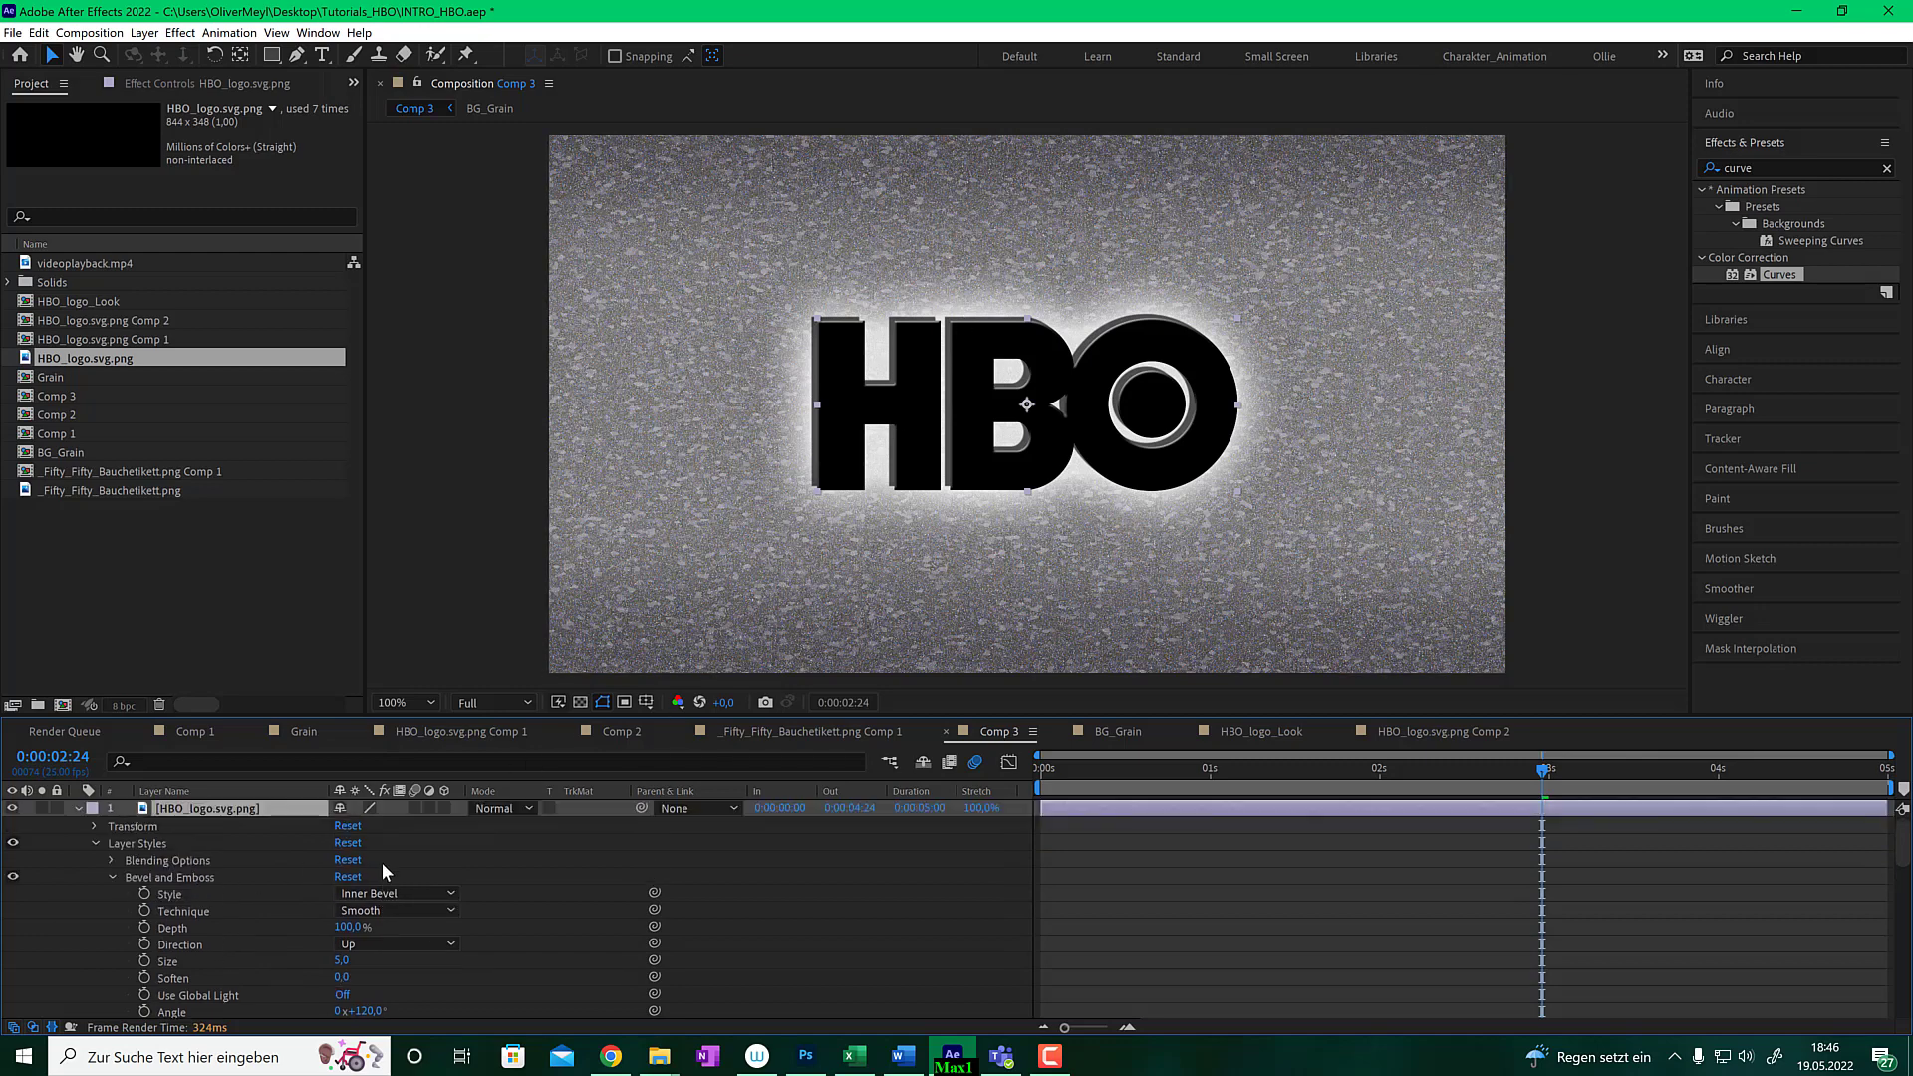
- Set the beveled HBO_logo.svg.png layer's blending mode to Screen and preview the logo animation in Comp 3
click(524, 805)
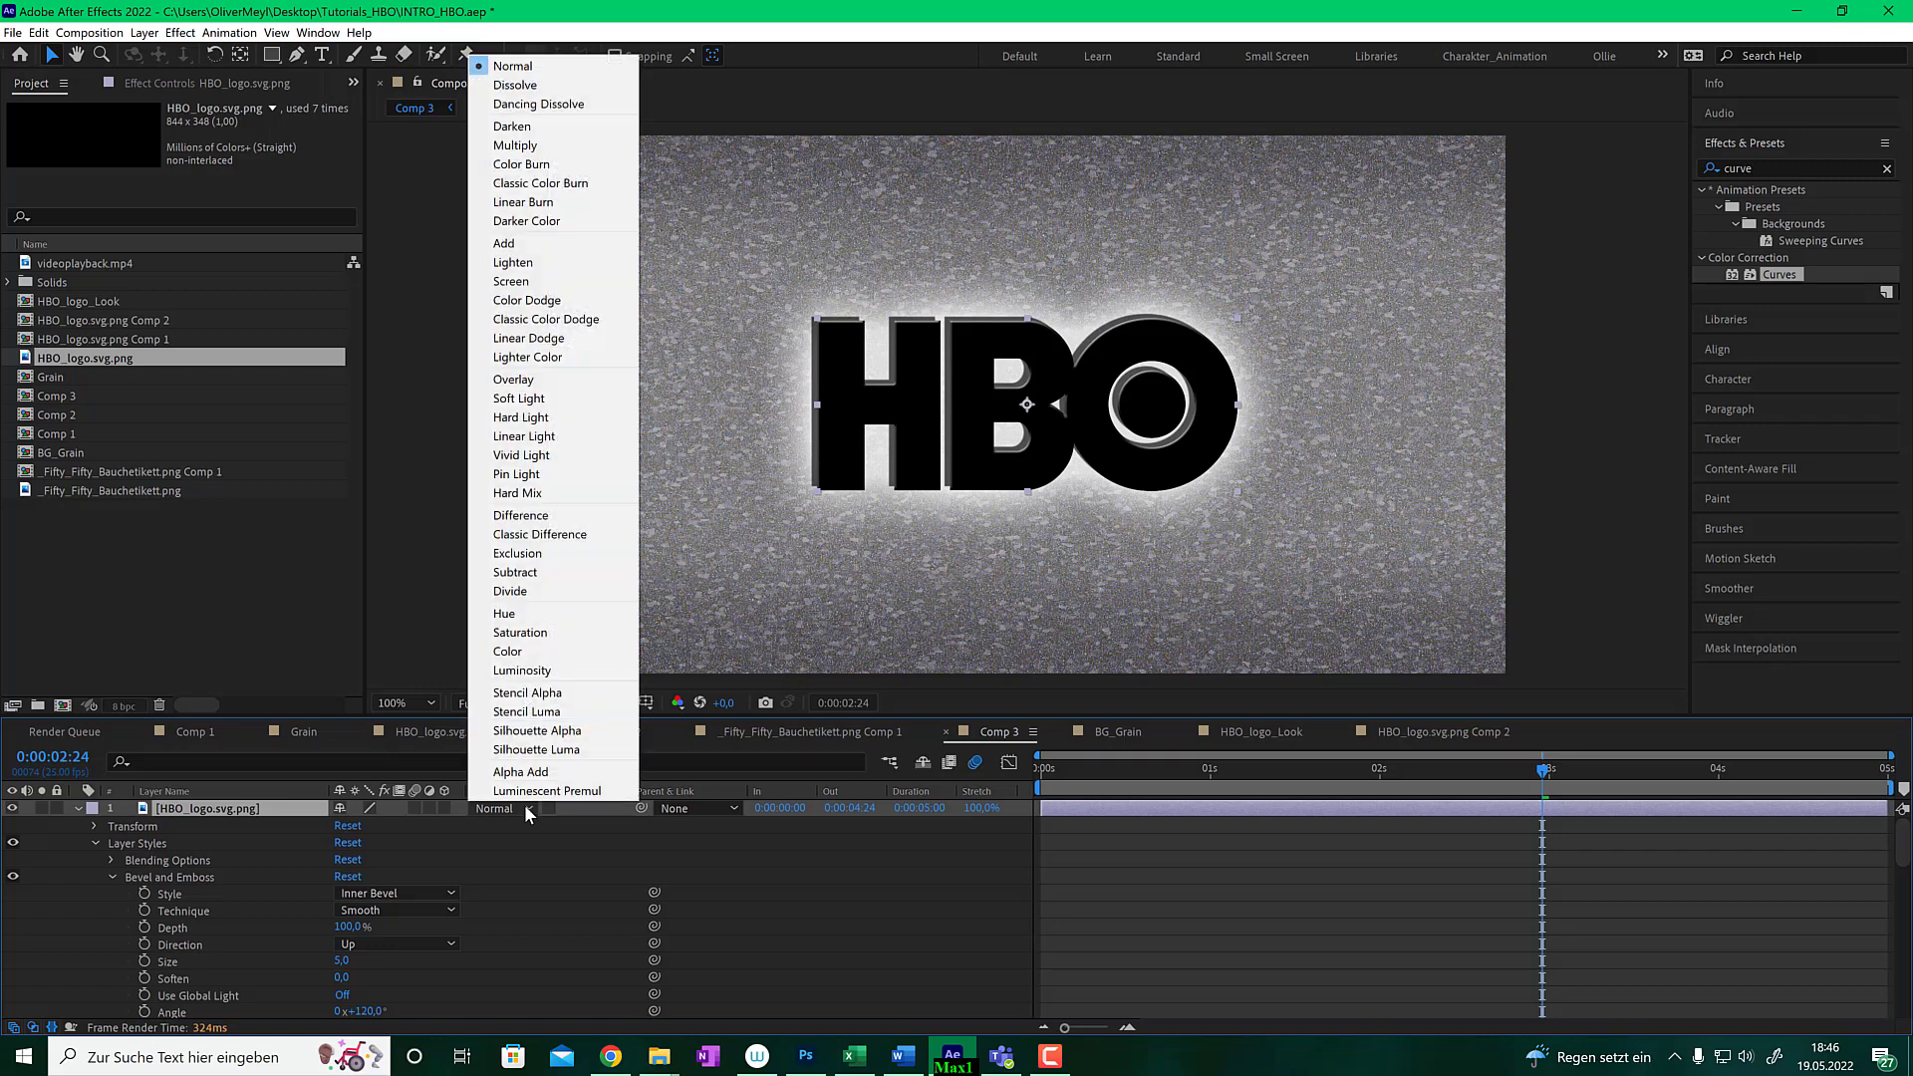
click(568, 283)
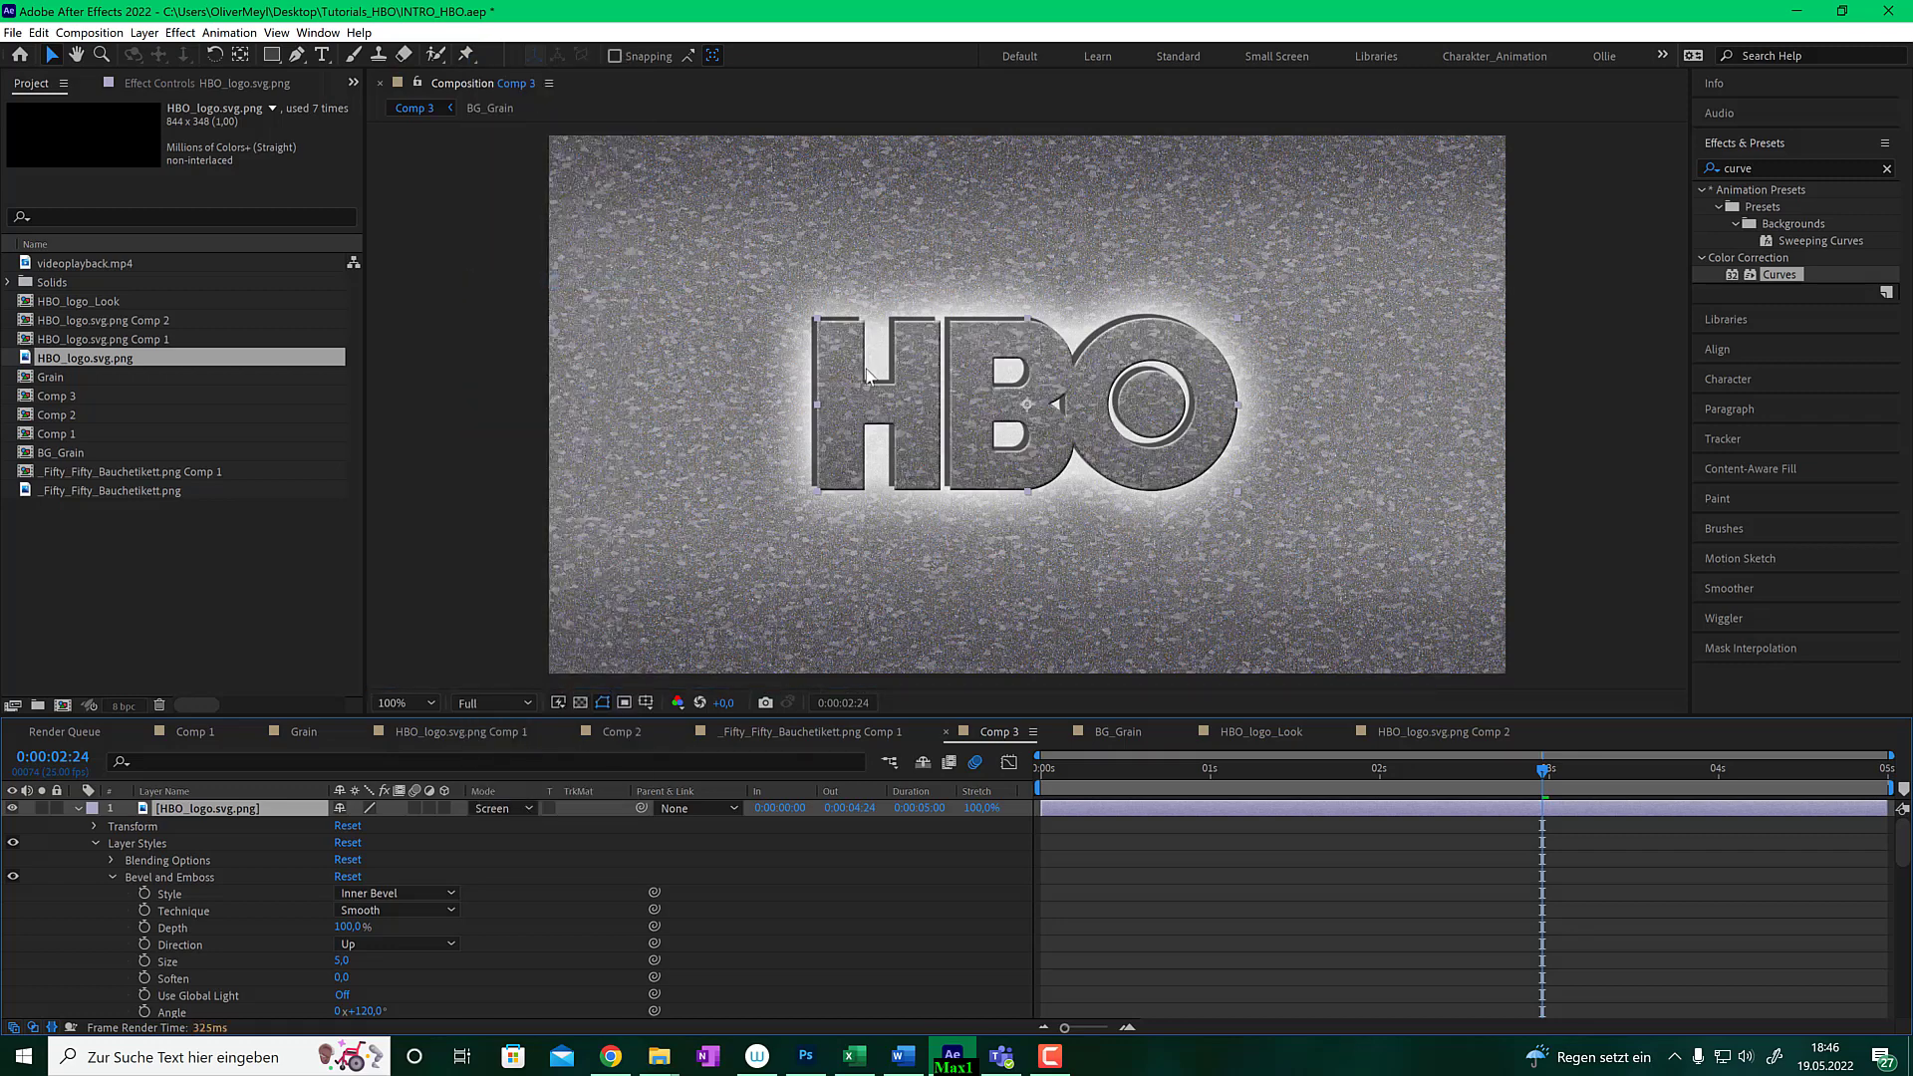
drag(1542, 782, 1699, 773)
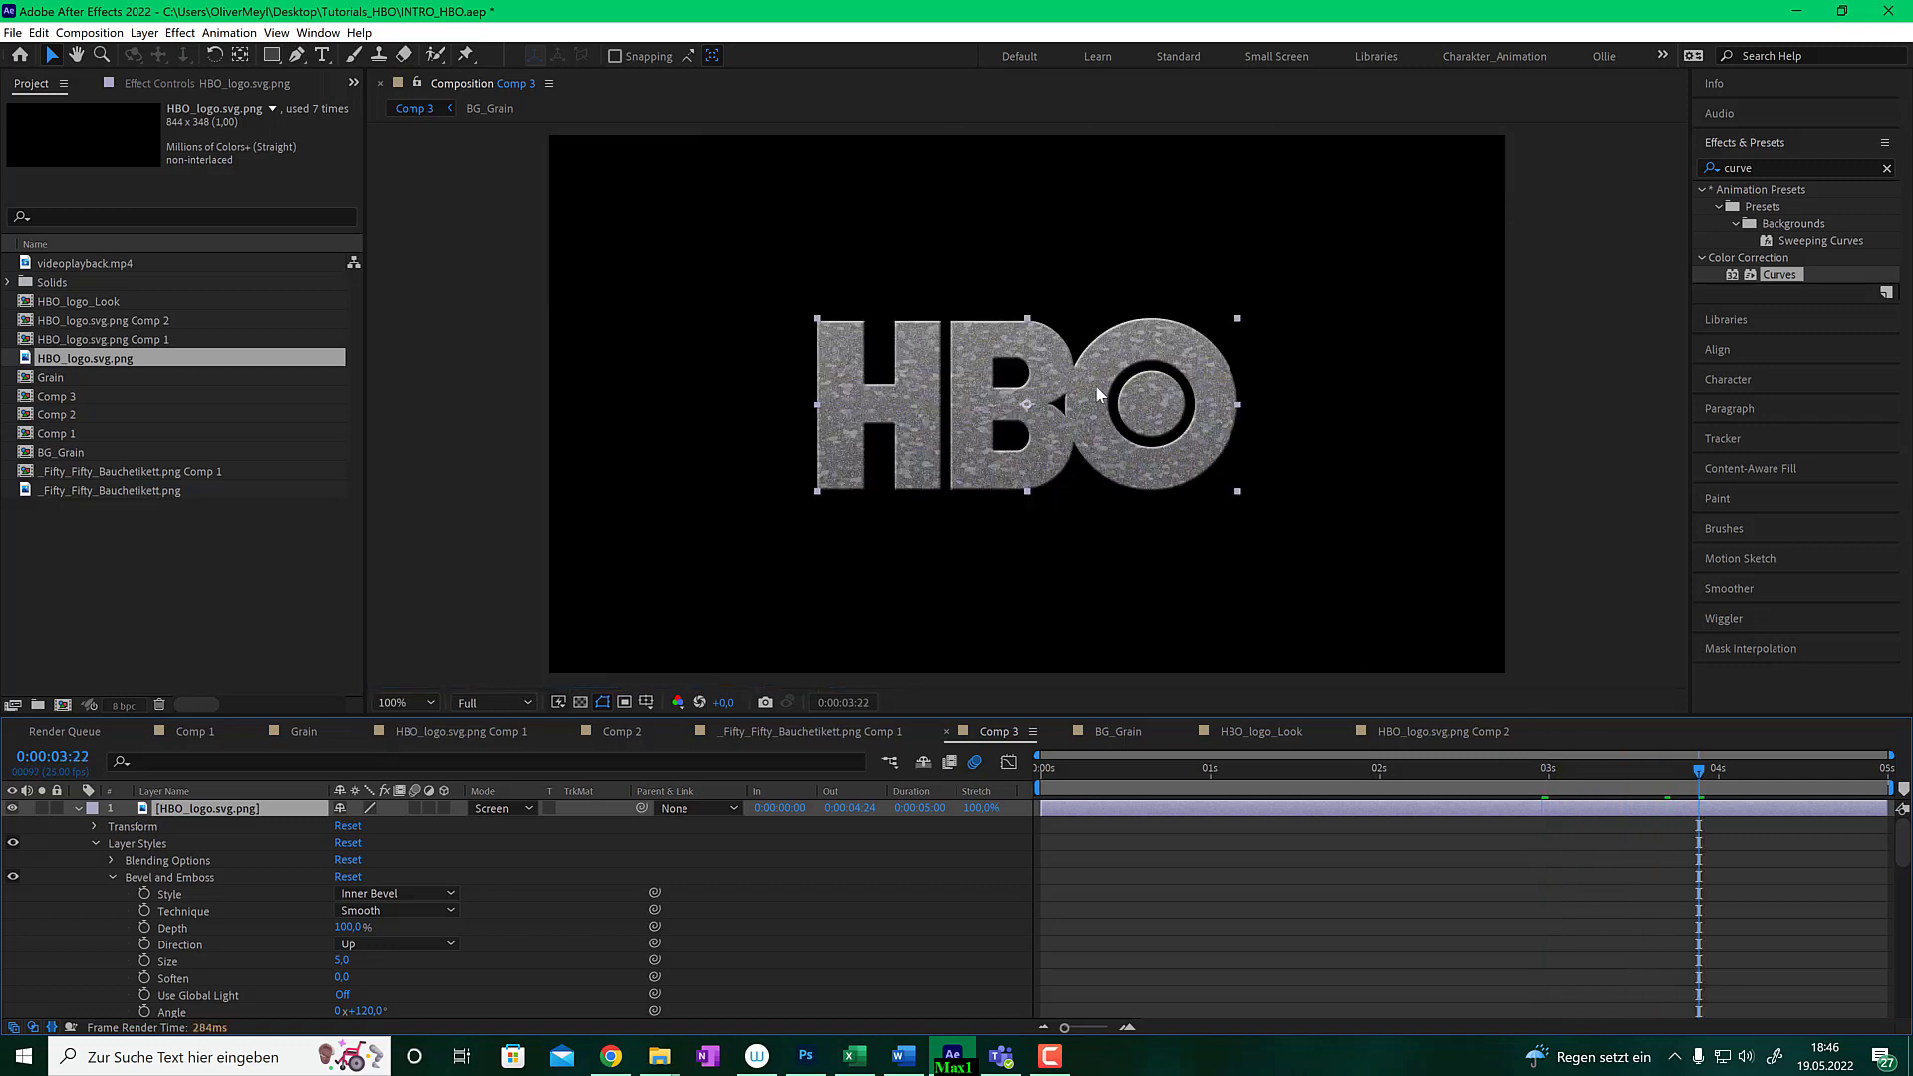
drag(1699, 782, 1360, 783)
key(space)
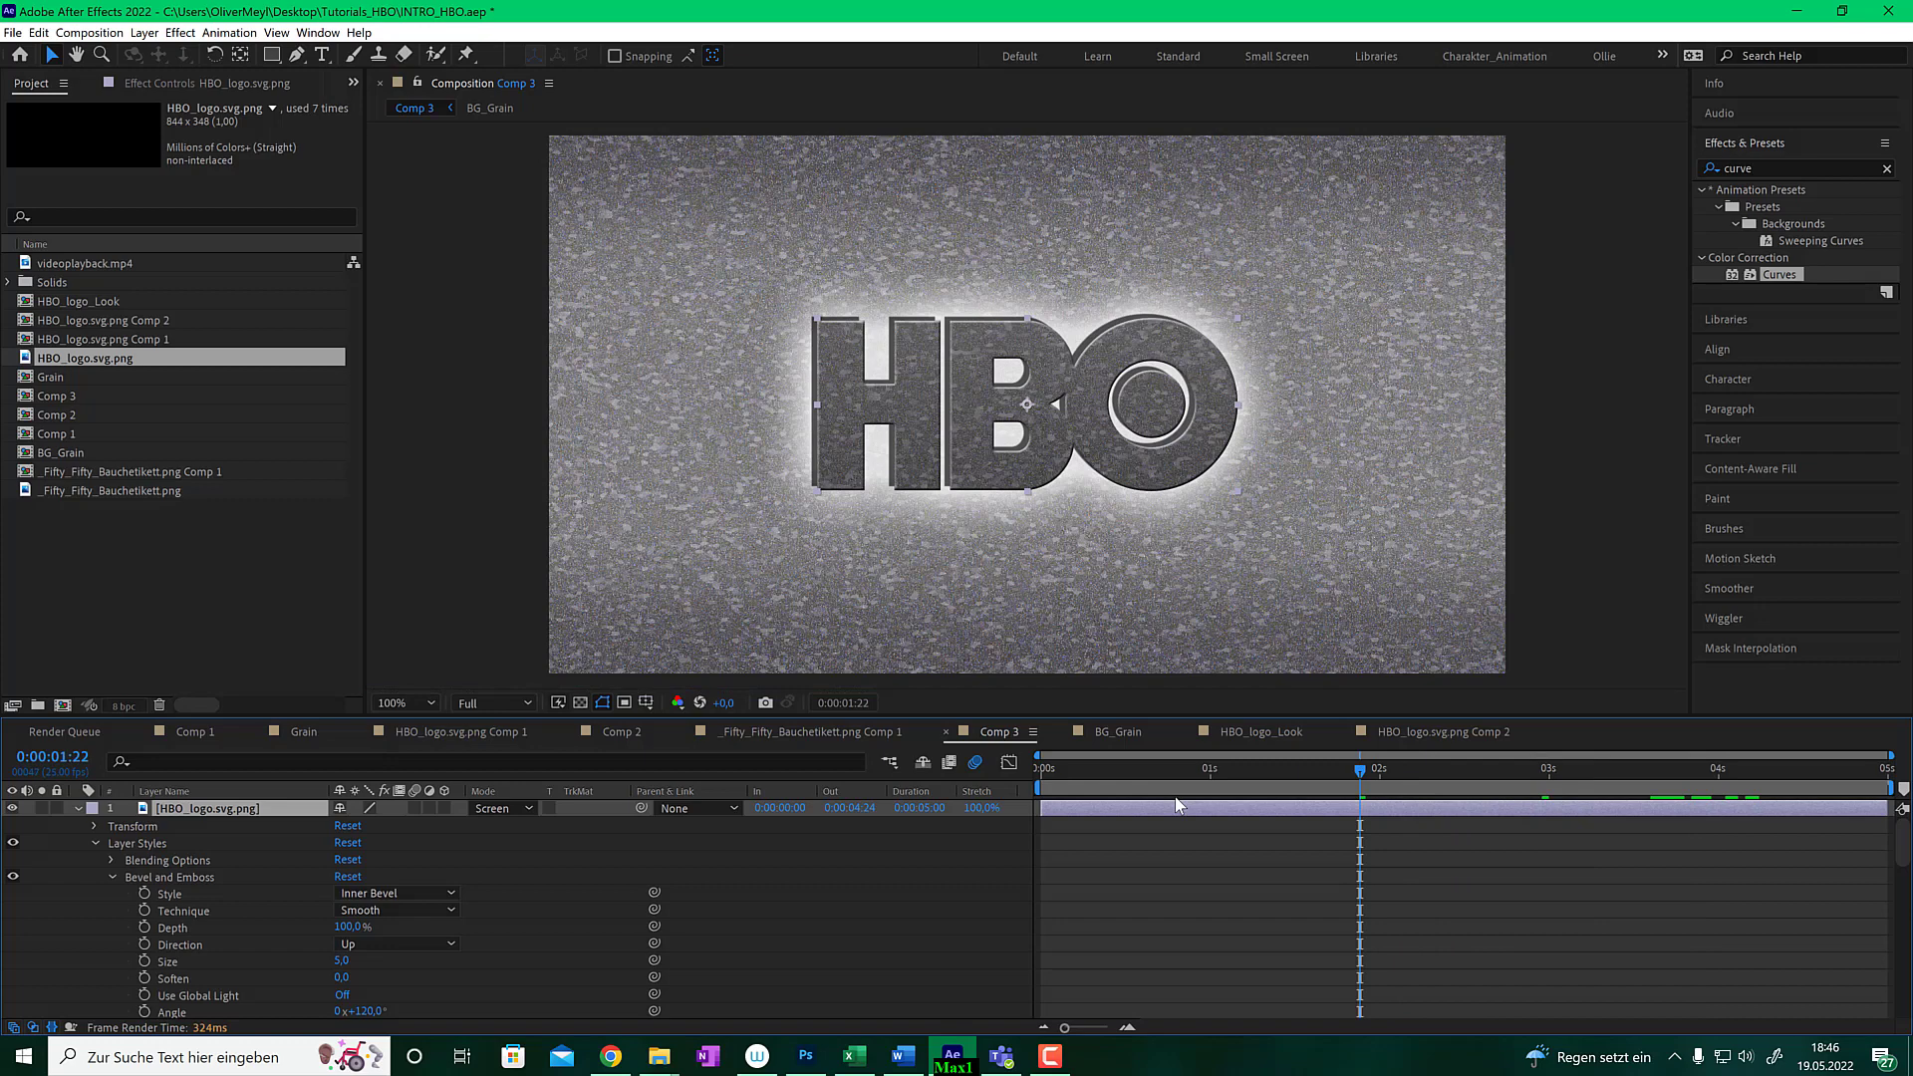